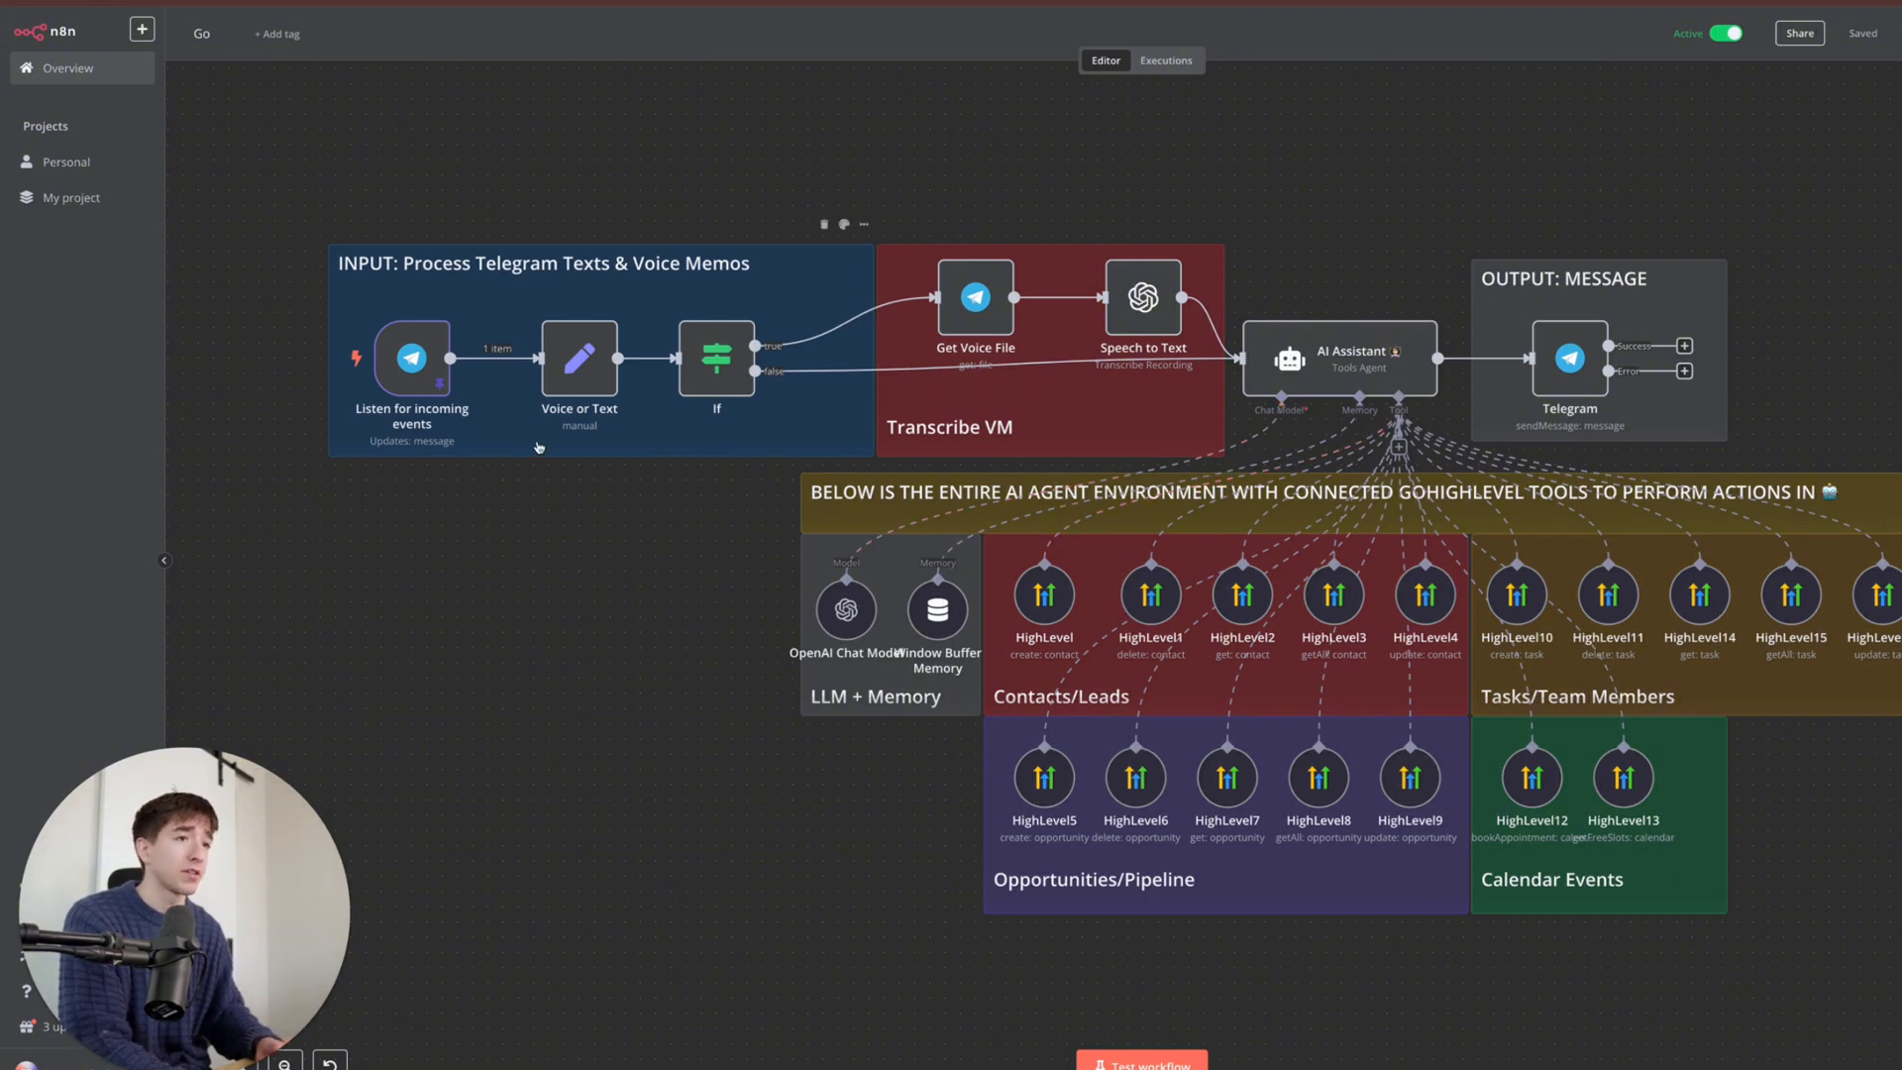
- Start creating a new Telegram credential on the Telegram trigger node
left_click(424, 372)
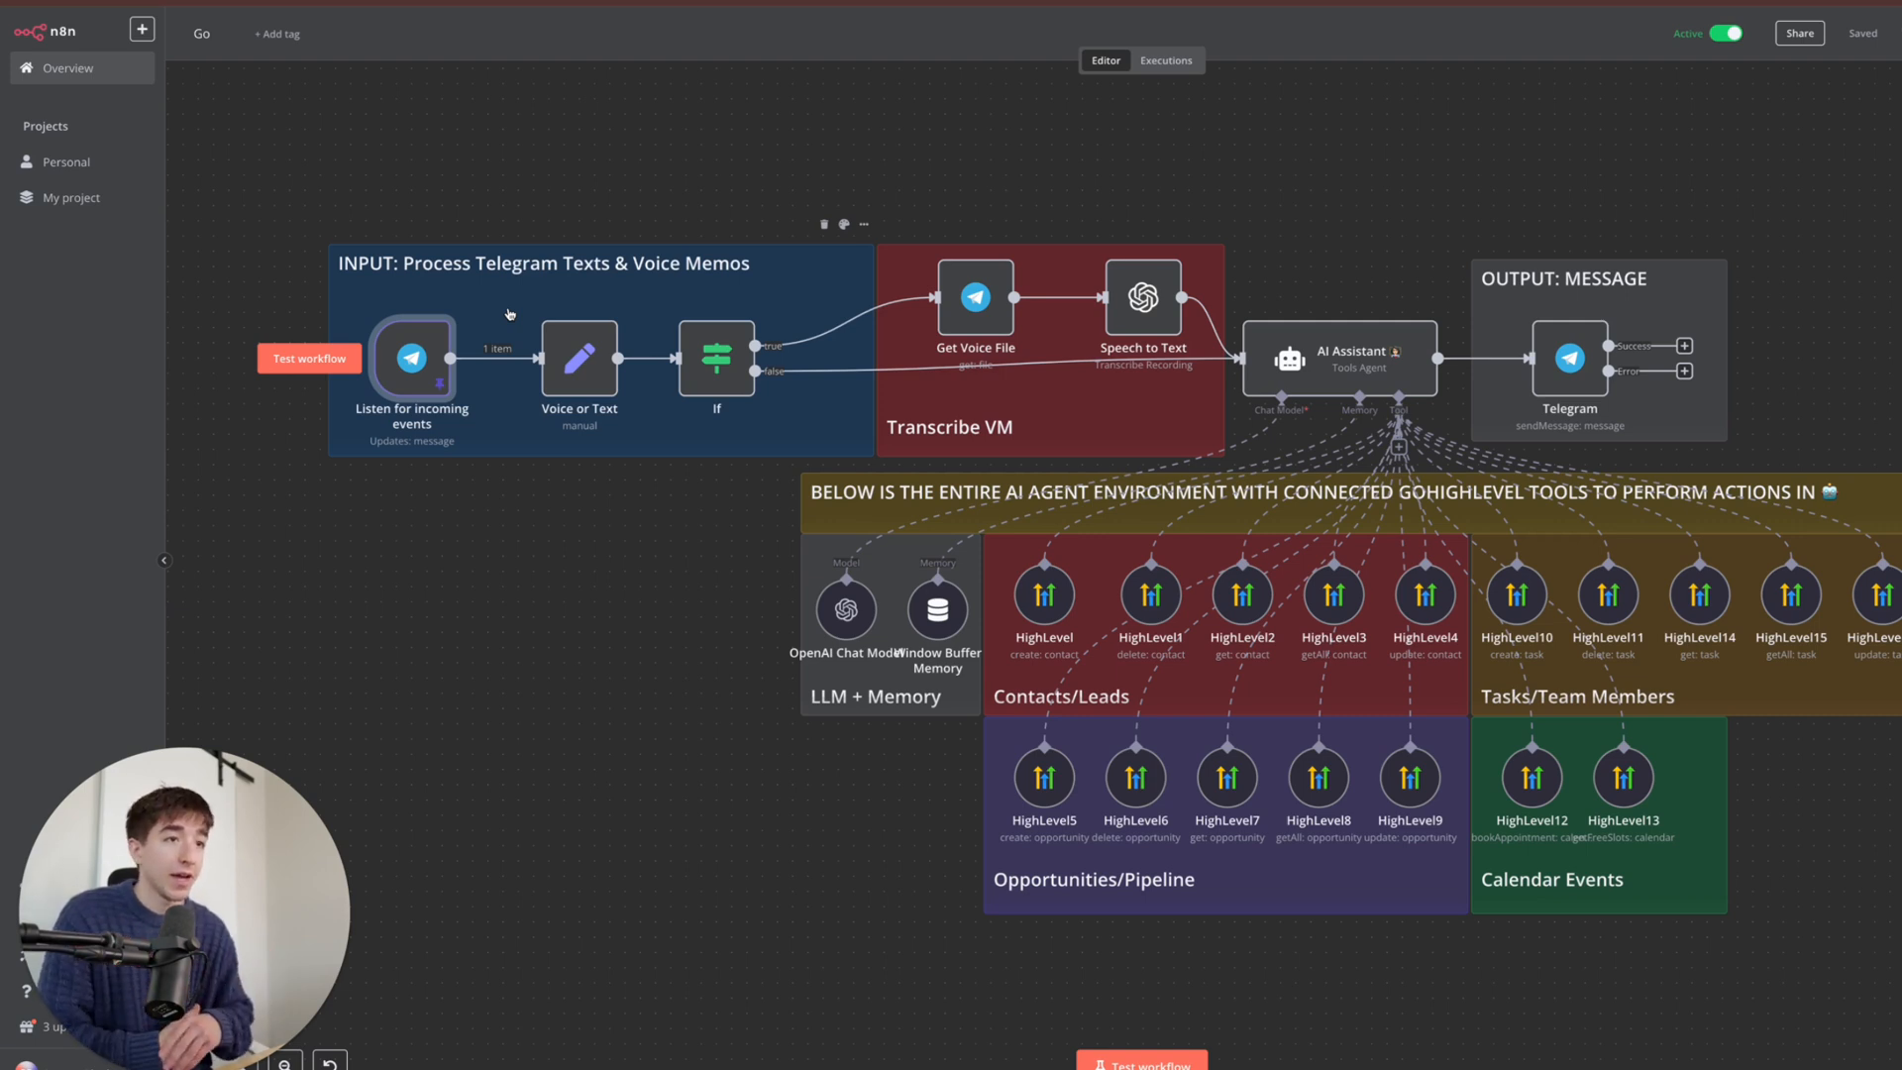
double_click(411, 358)
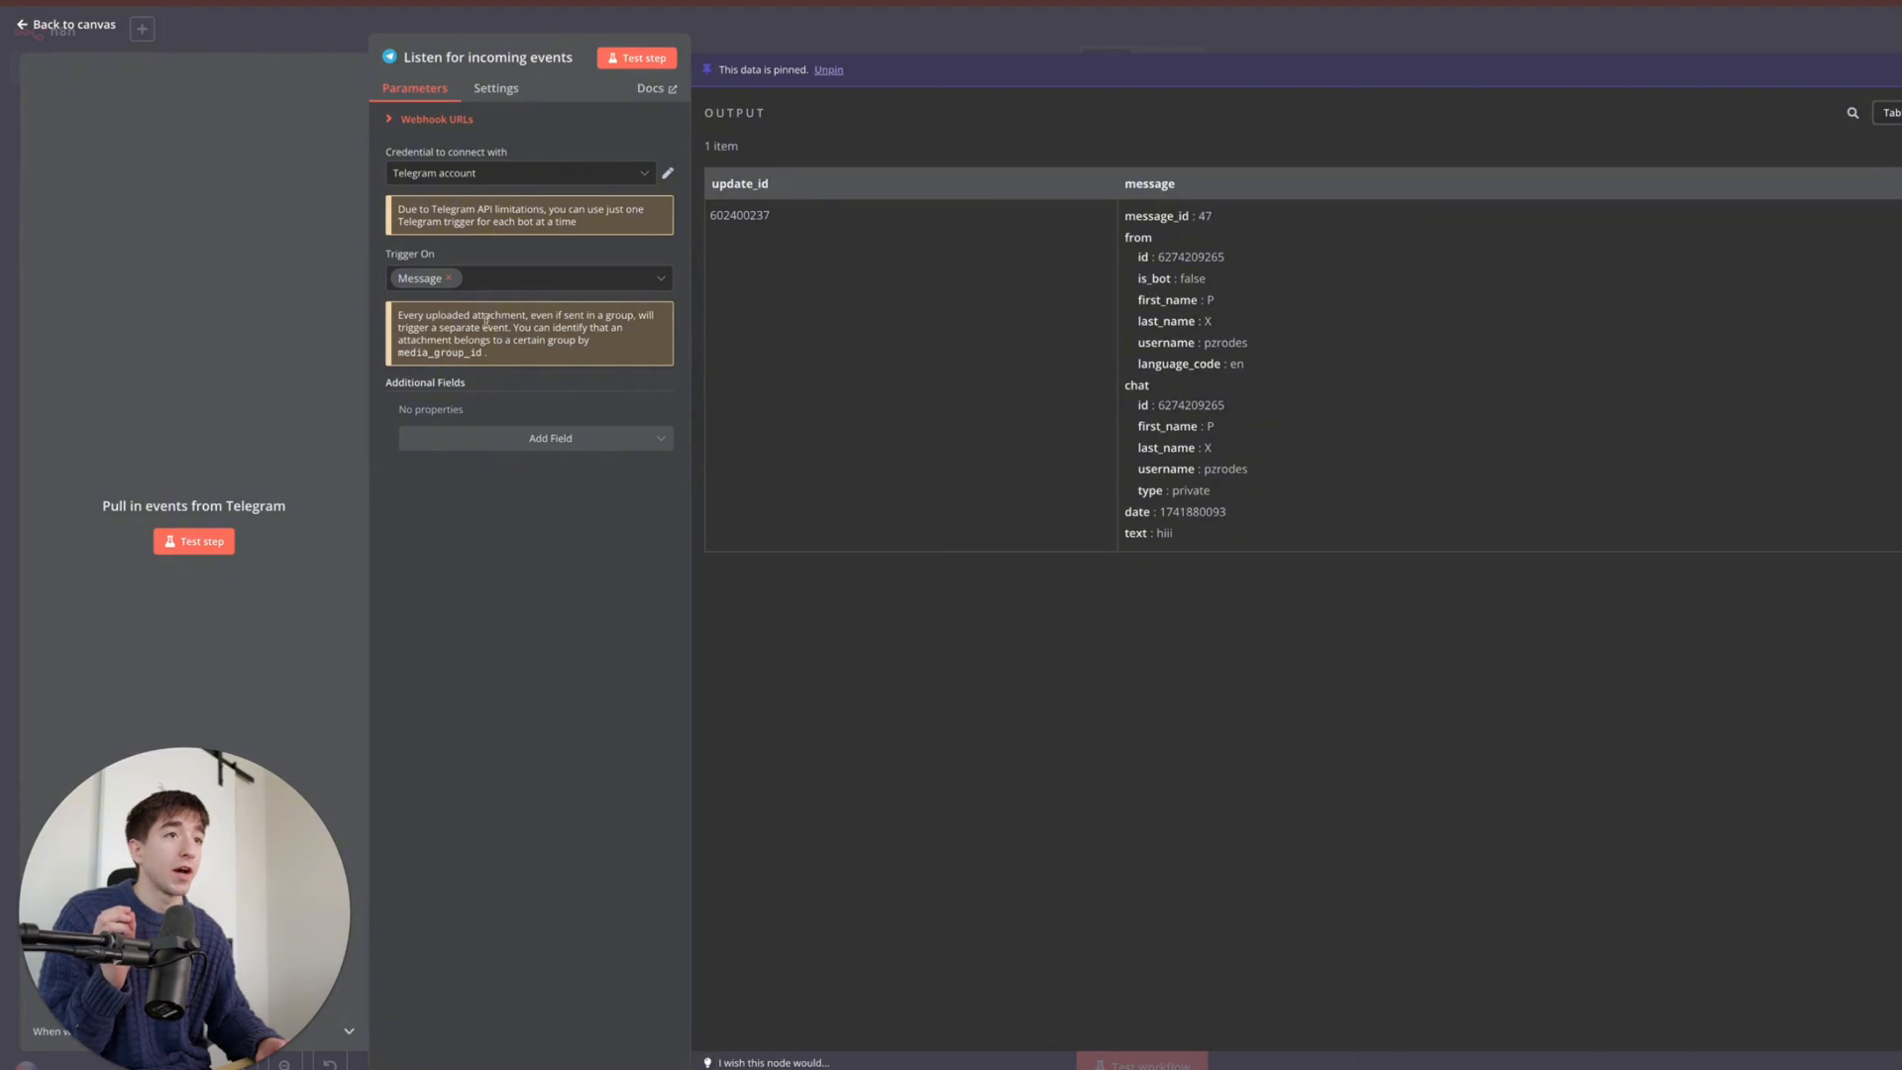
left_click(492, 175)
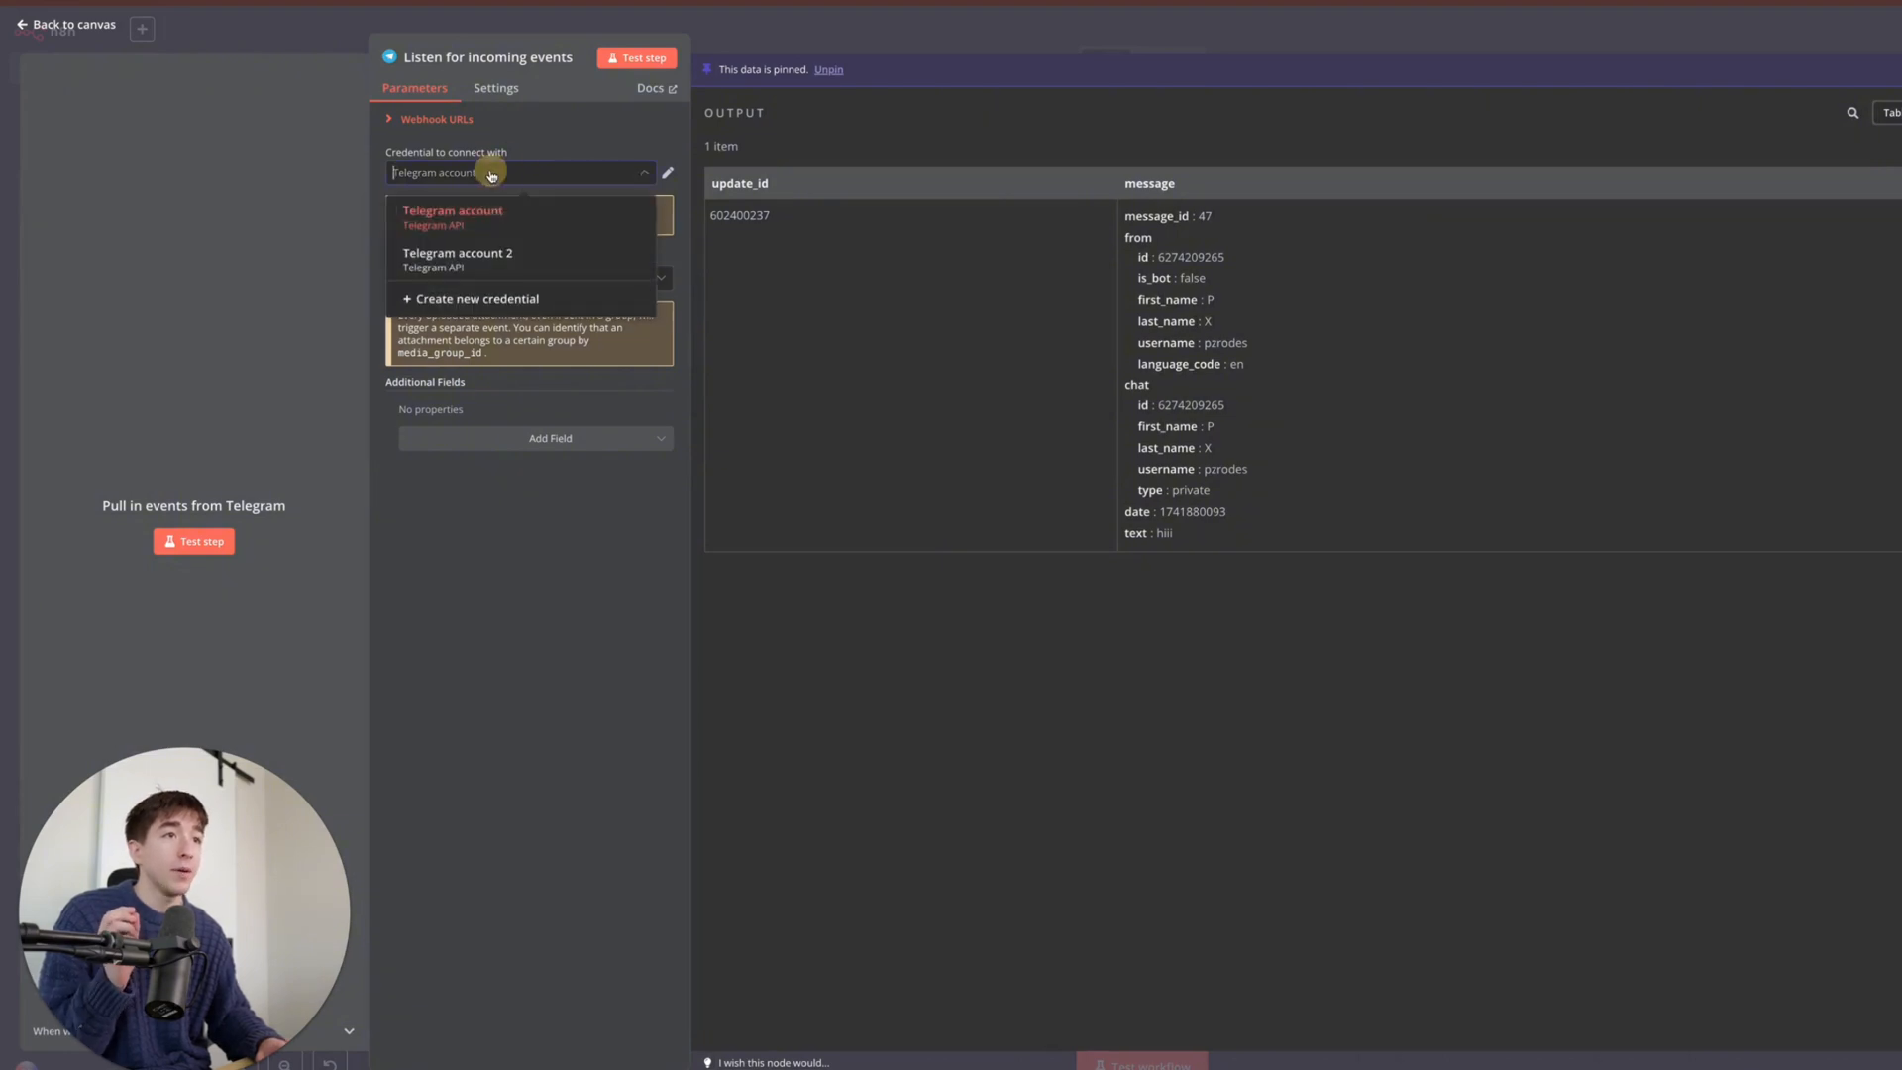
left_click(505, 299)
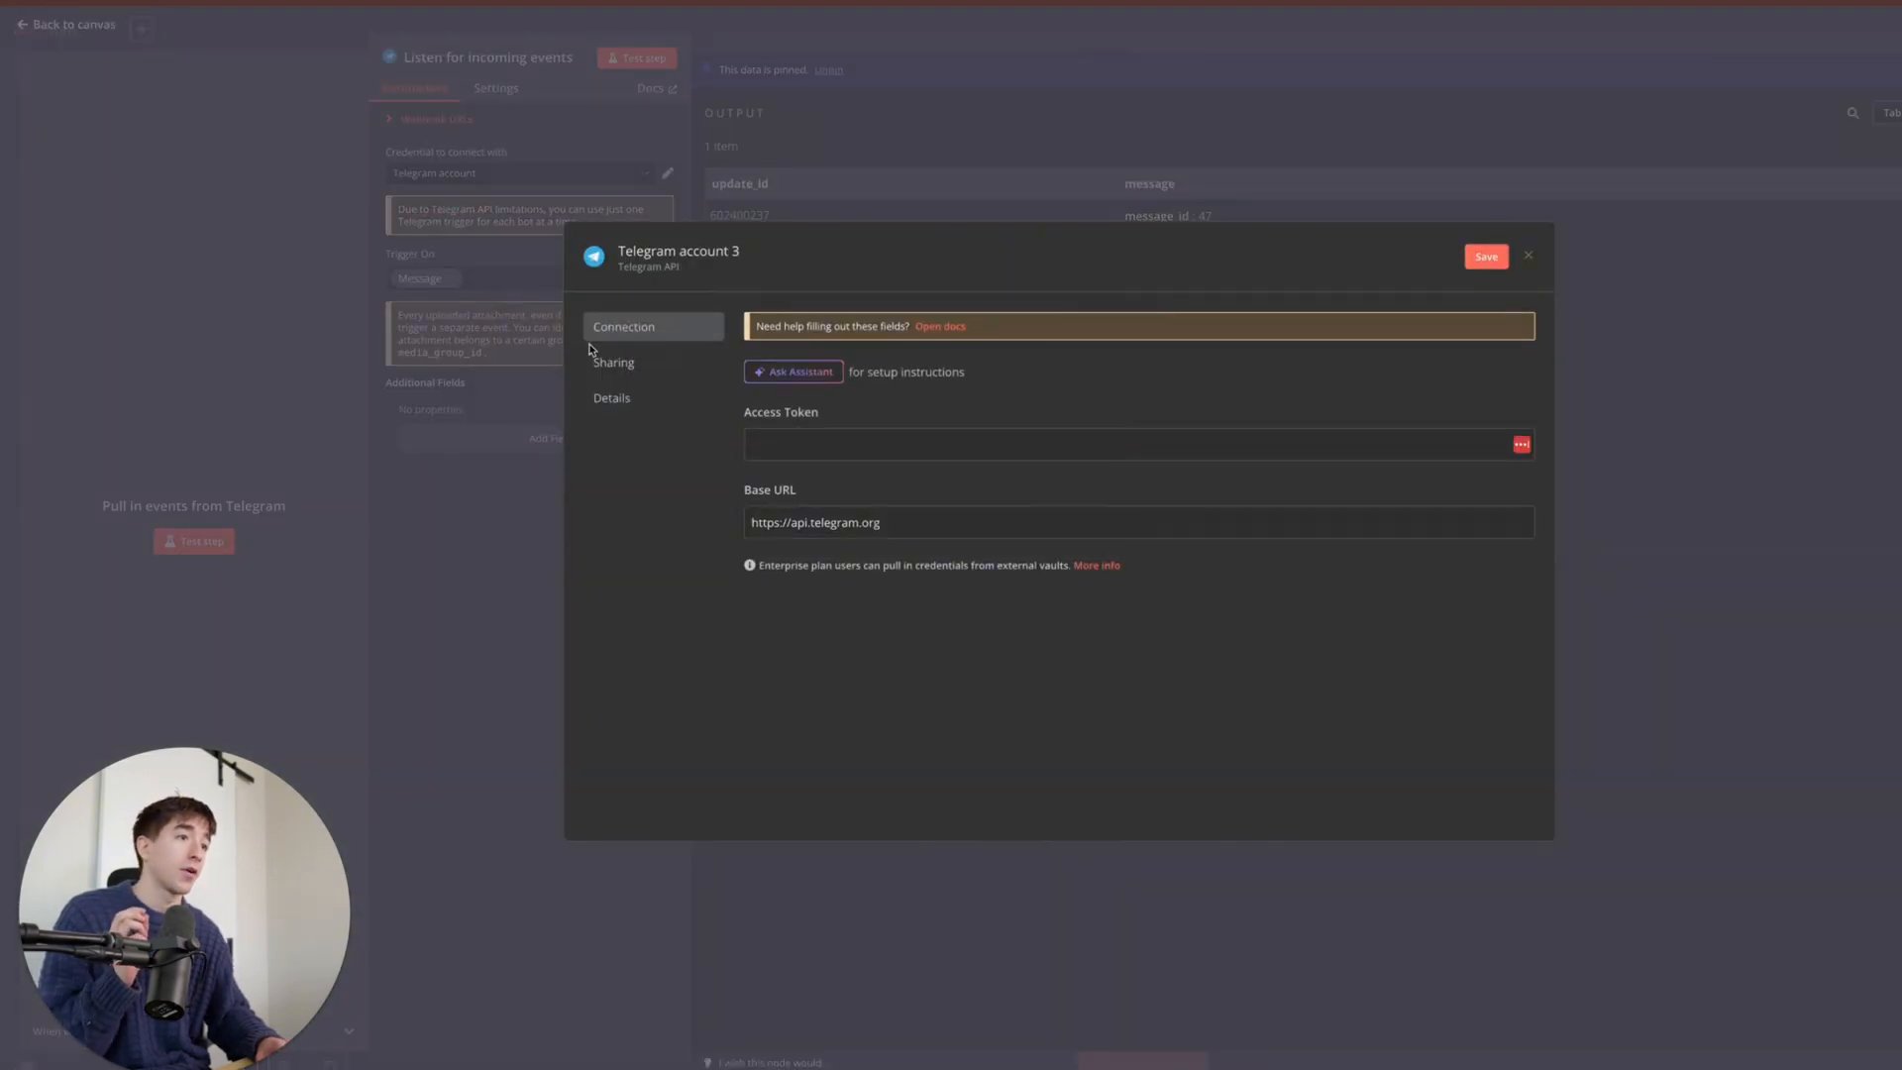
- Follow the Telegram credential docs to the BotFather link
left_click(936, 327)
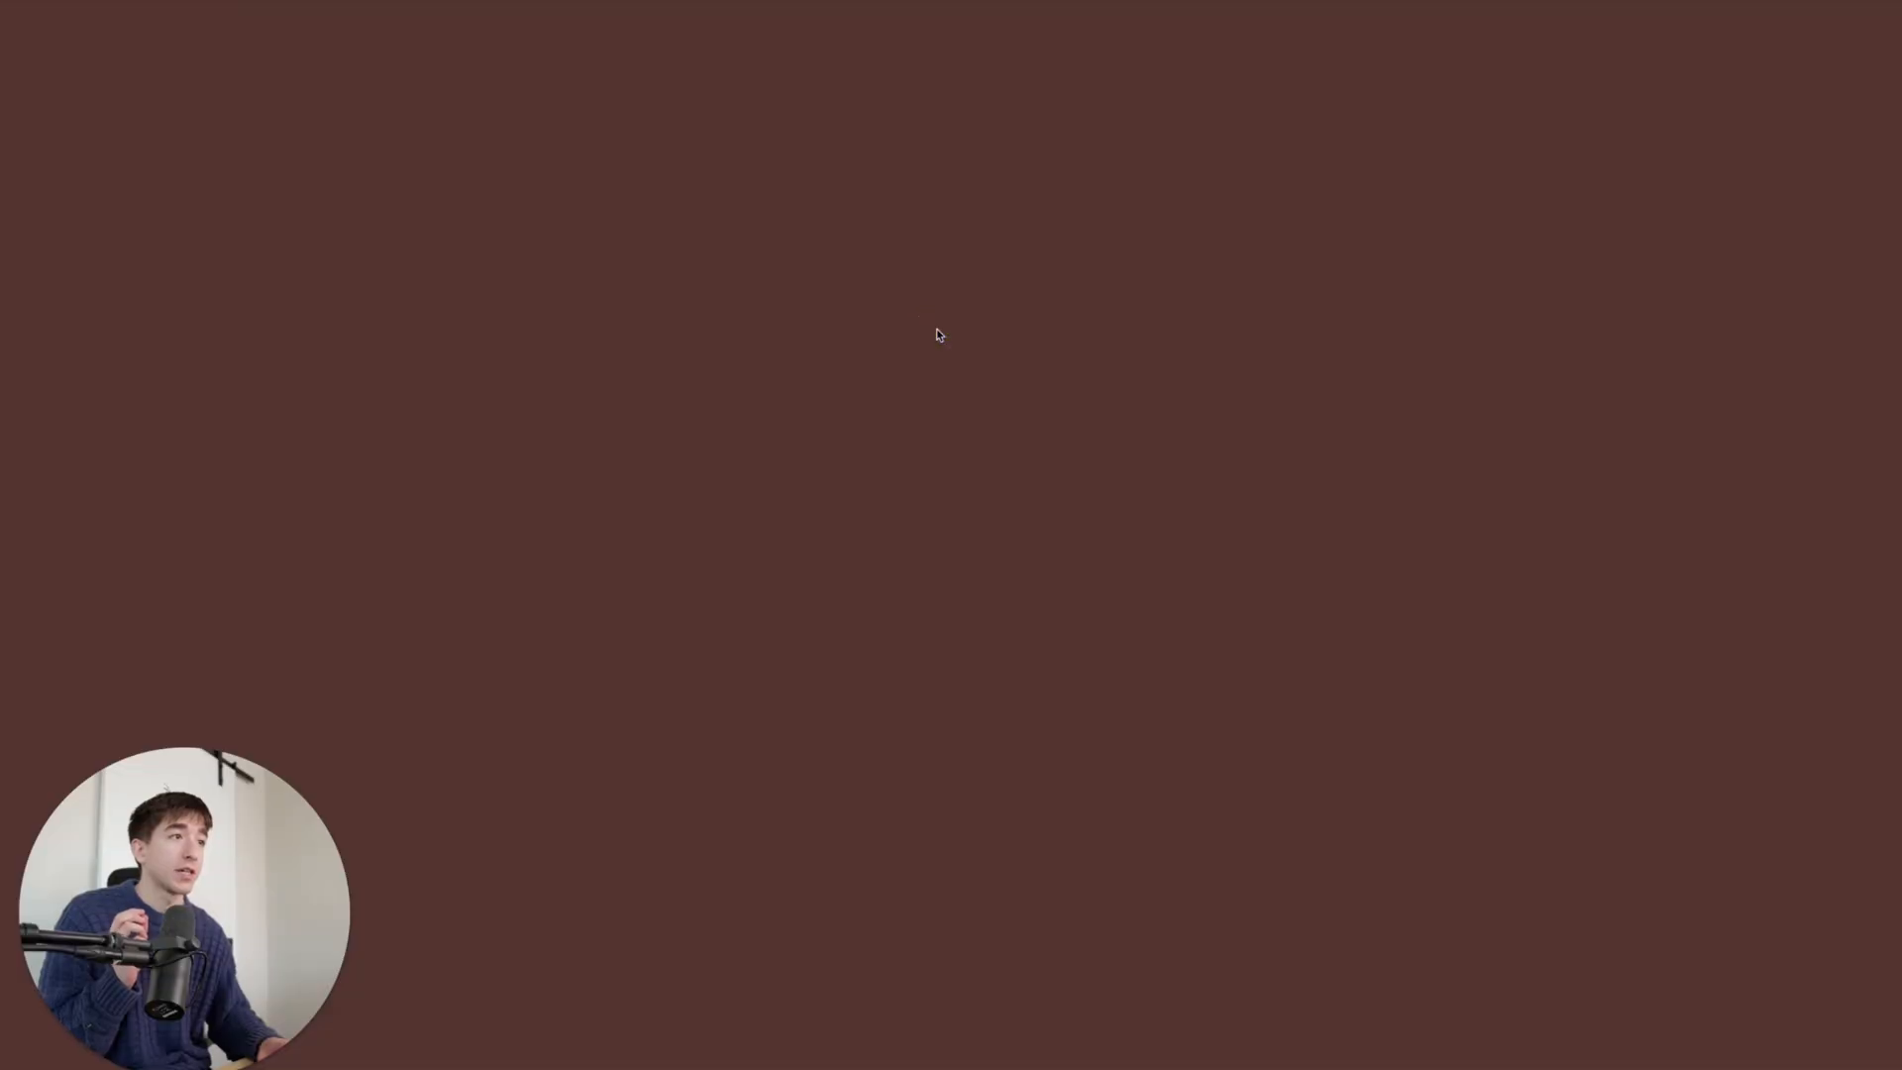
left_click(536, 1056)
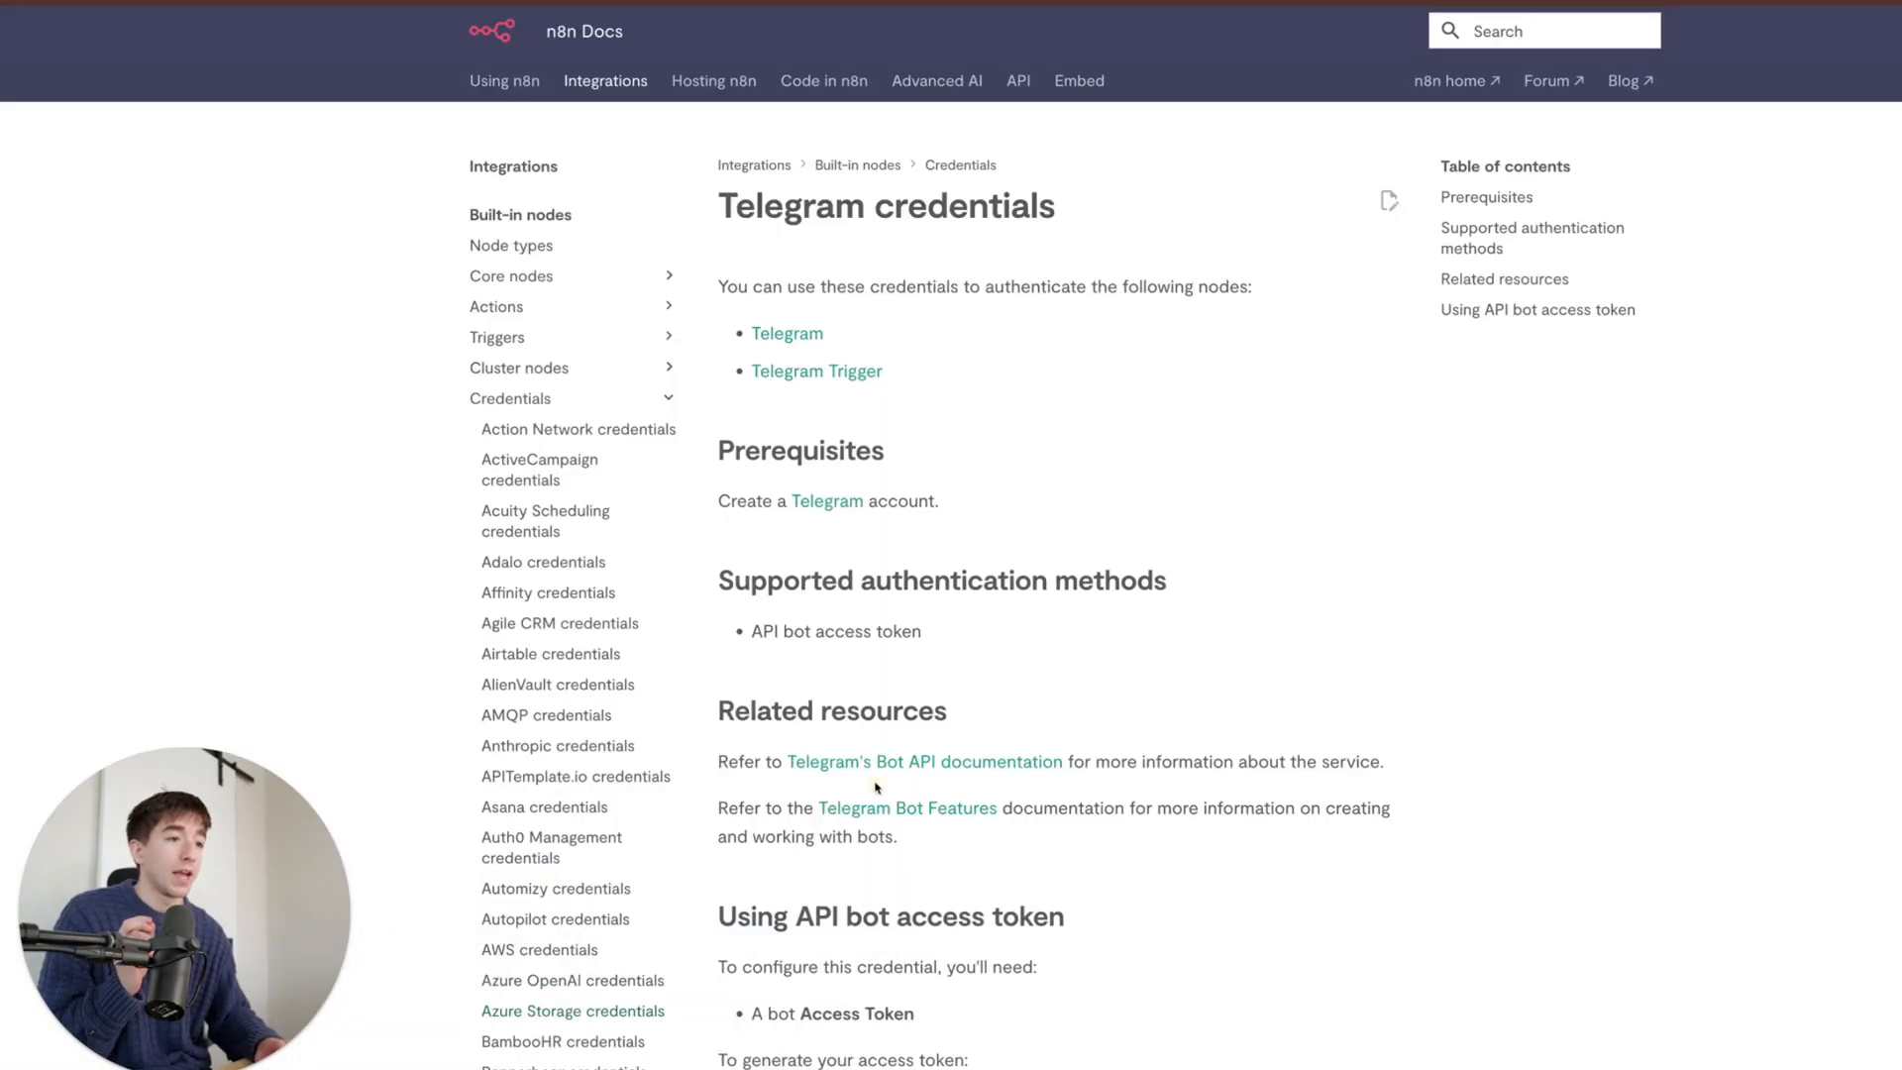
scroll(903, 761, "down", 1)
scroll(903, 760, "down", 5)
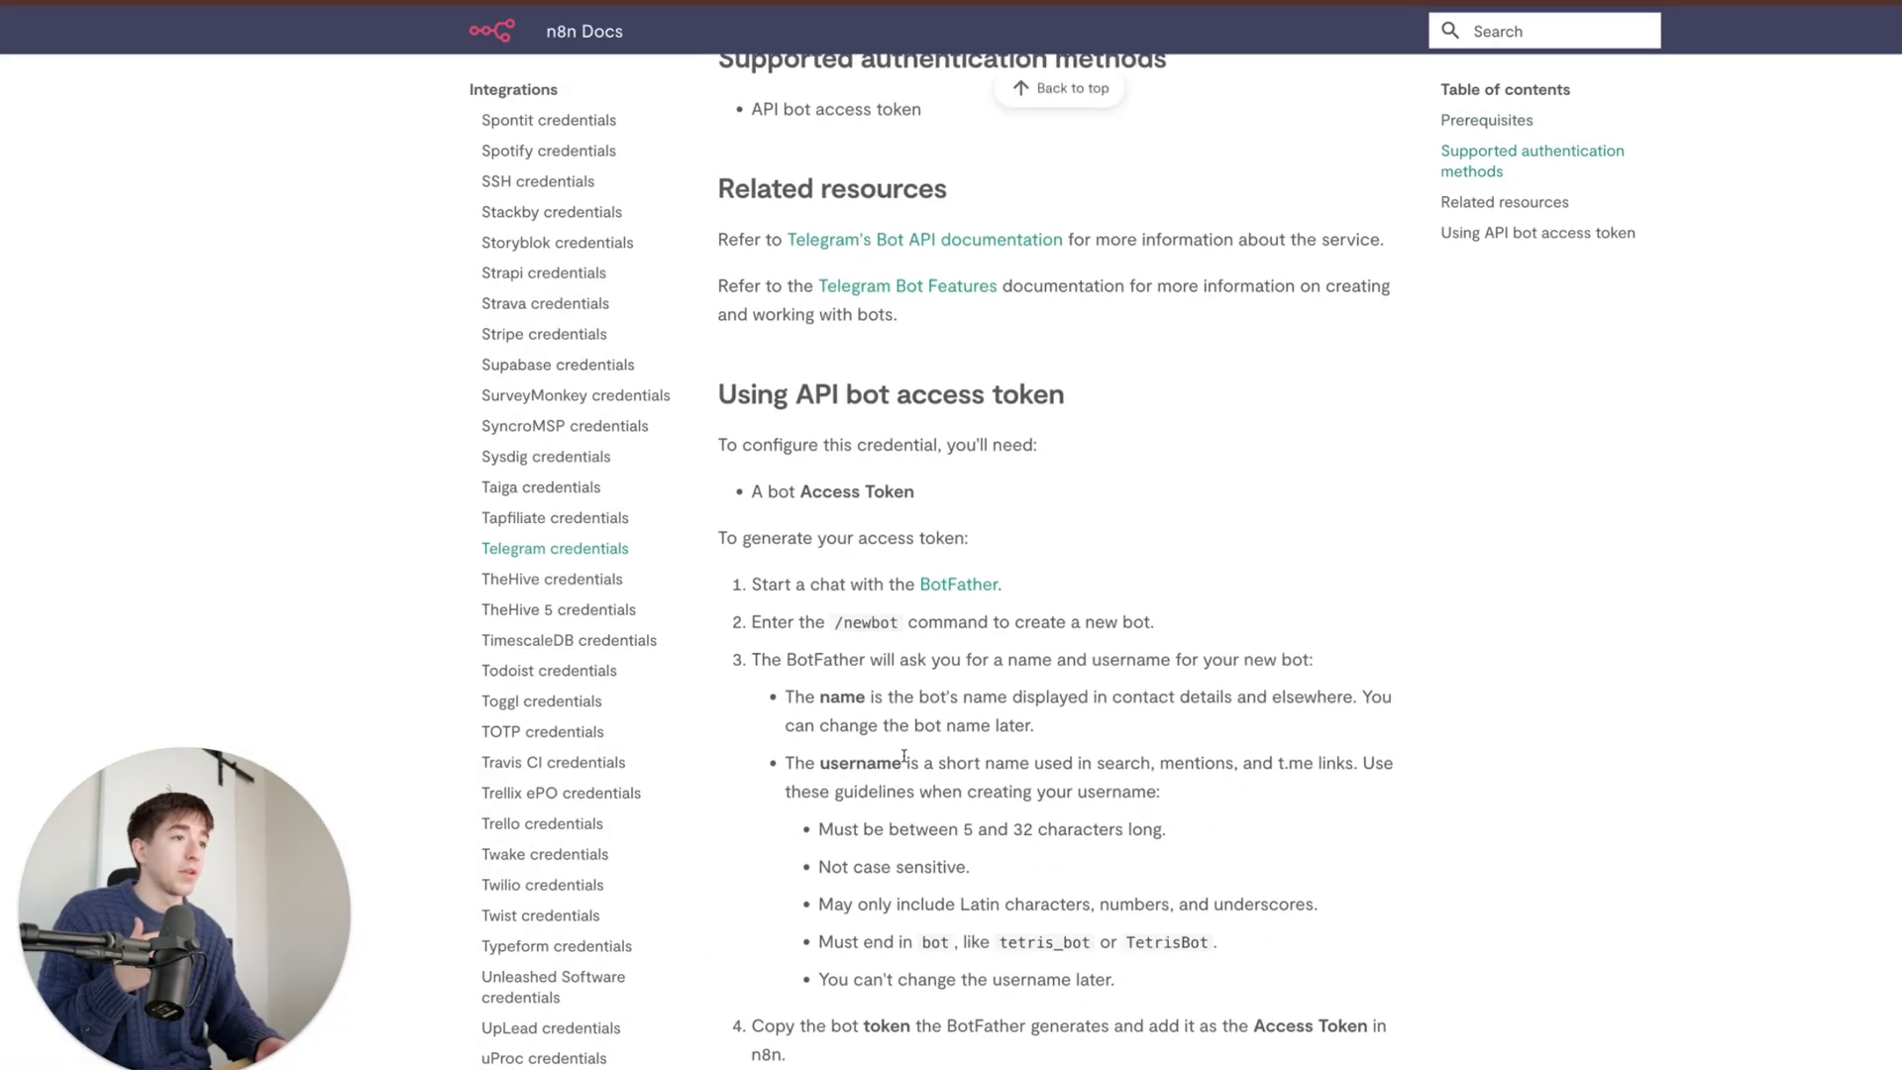
left_click(950, 488)
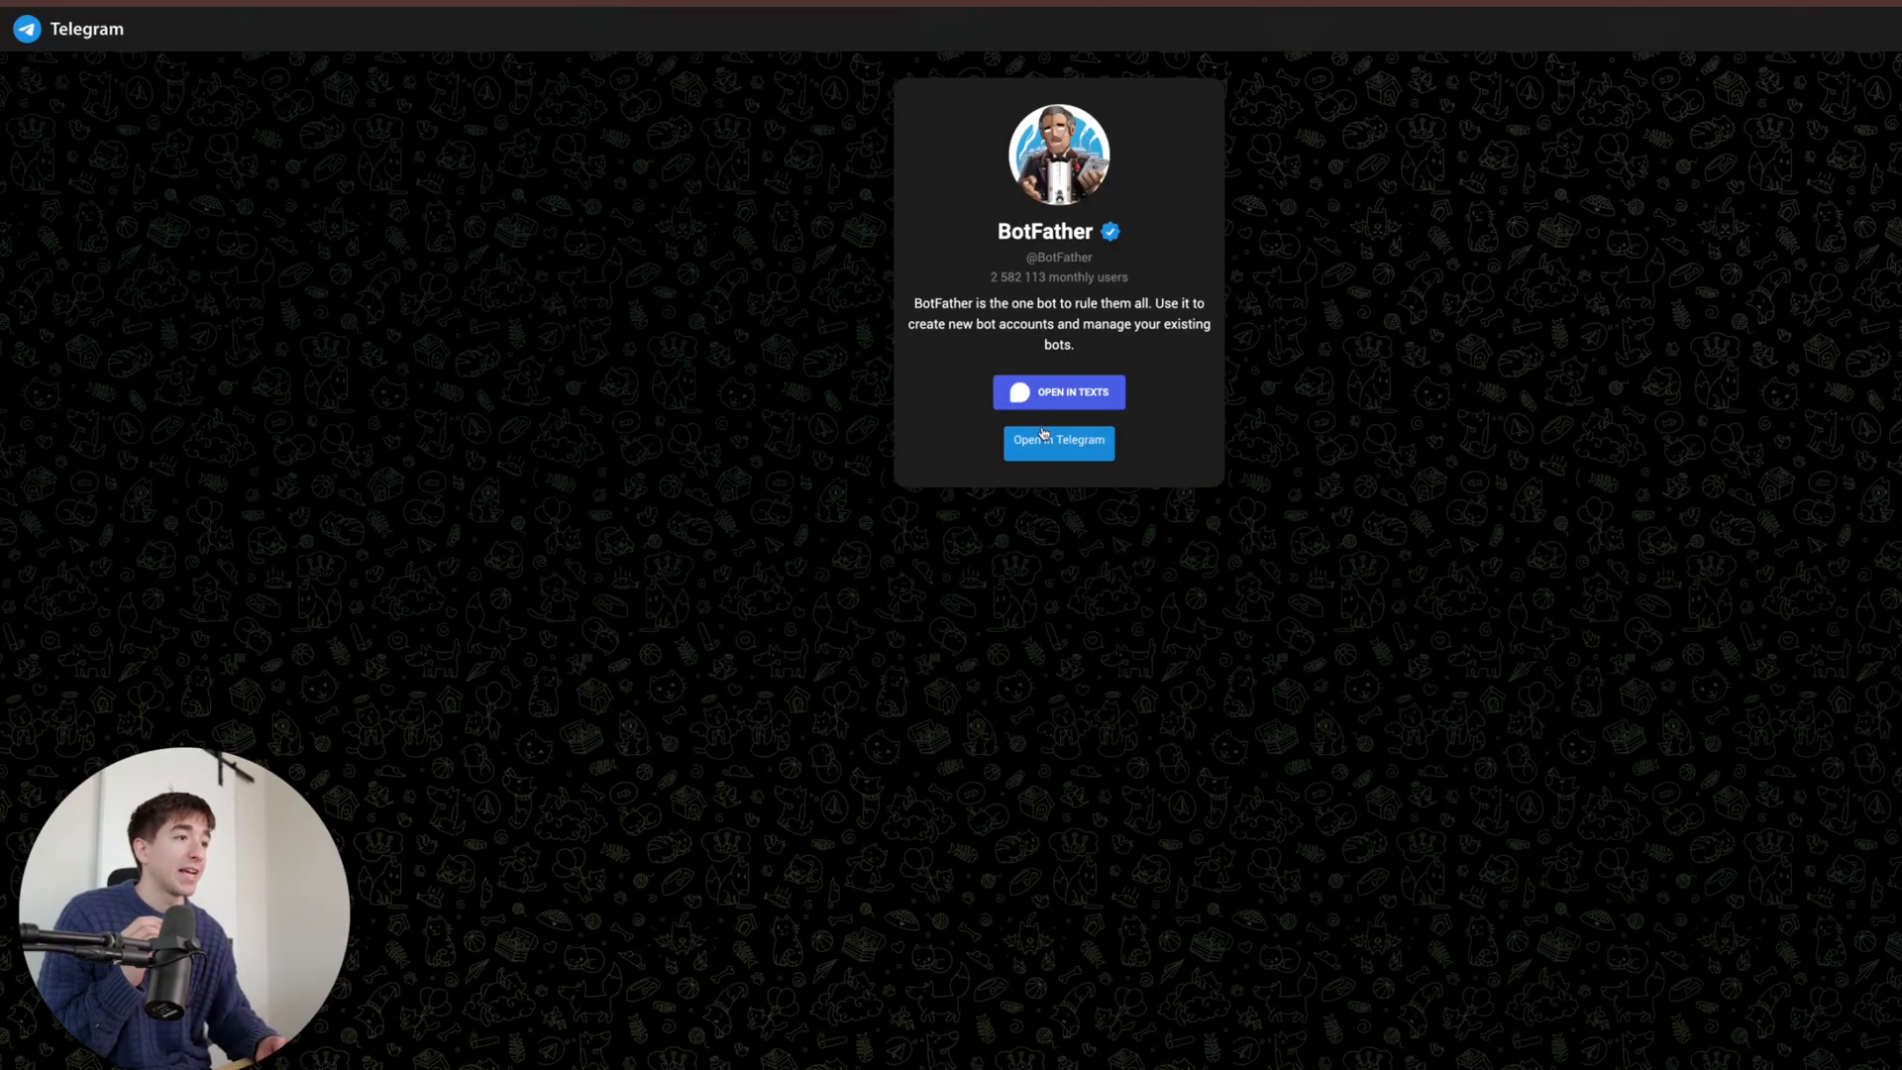
- Open the BotFather chat in the Telegram app and enlarge its window
left_click(1043, 433)
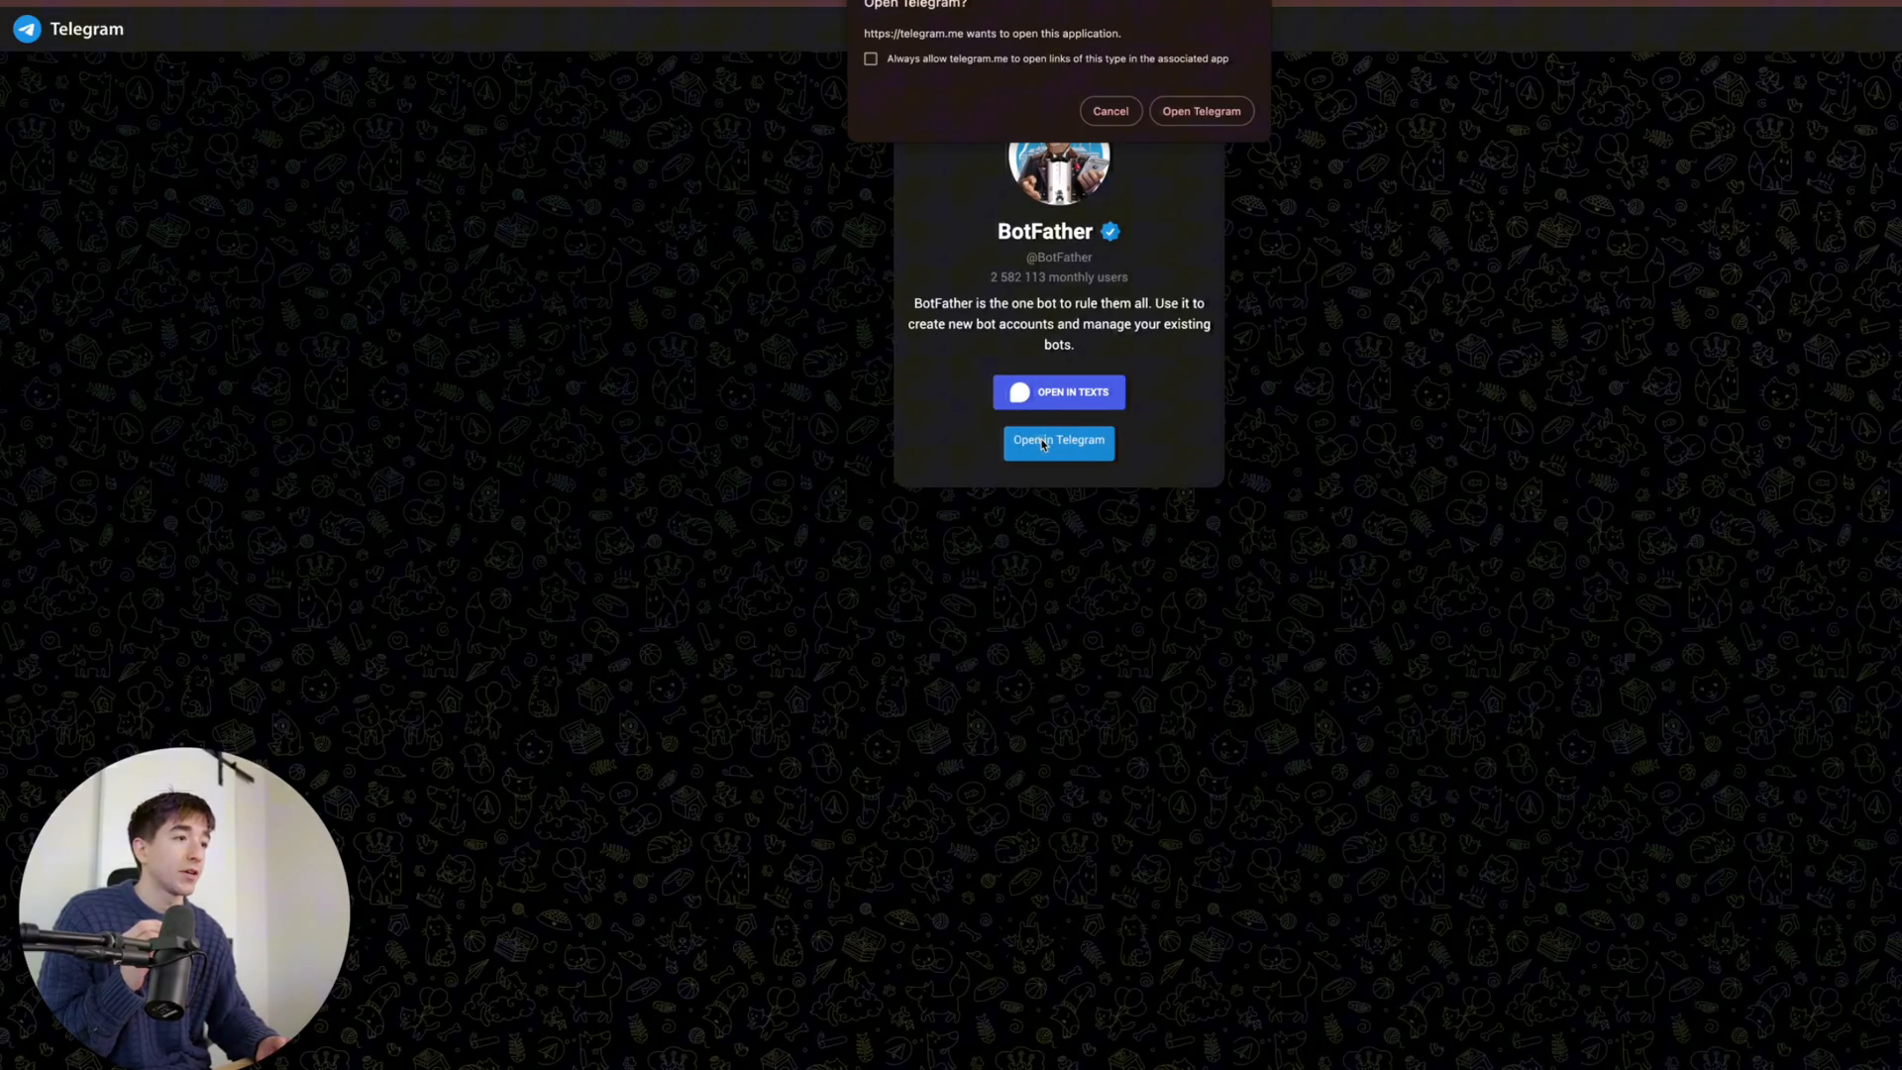
left_click(1188, 121)
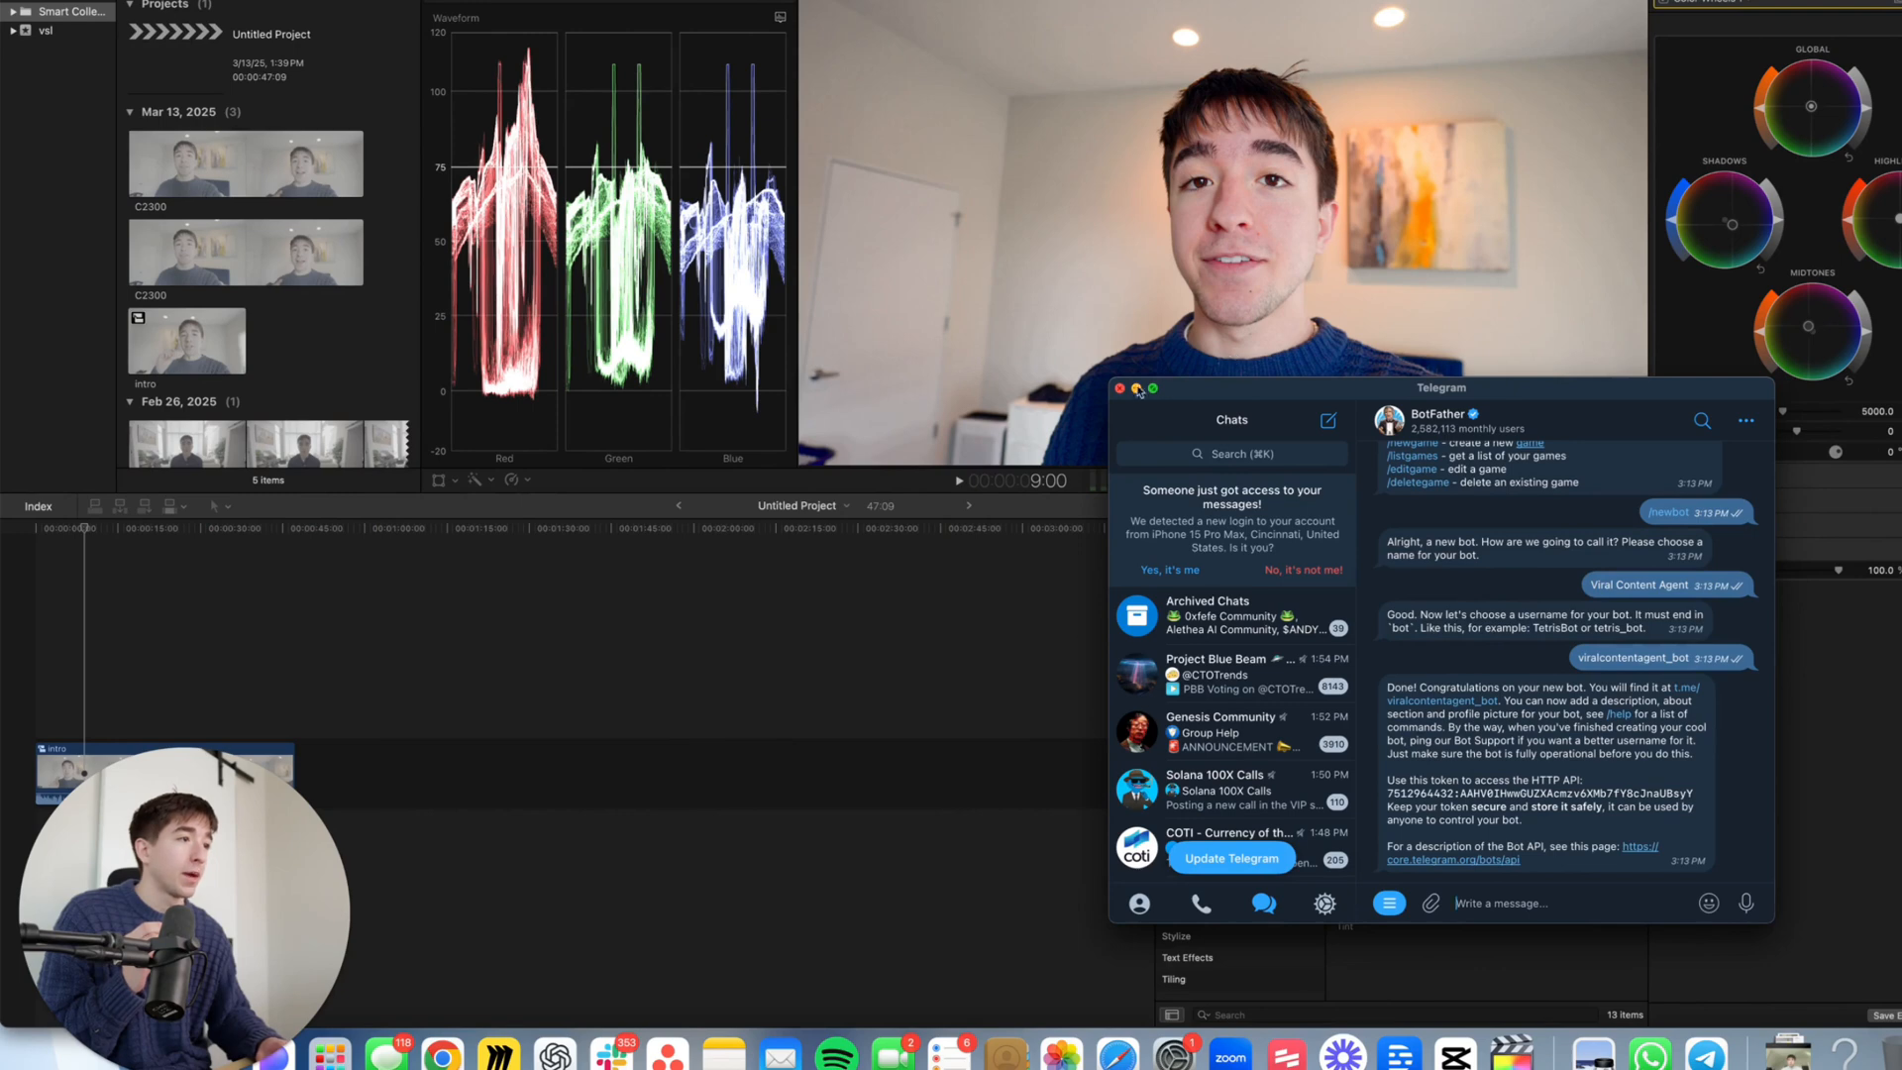
left_click(1153, 388)
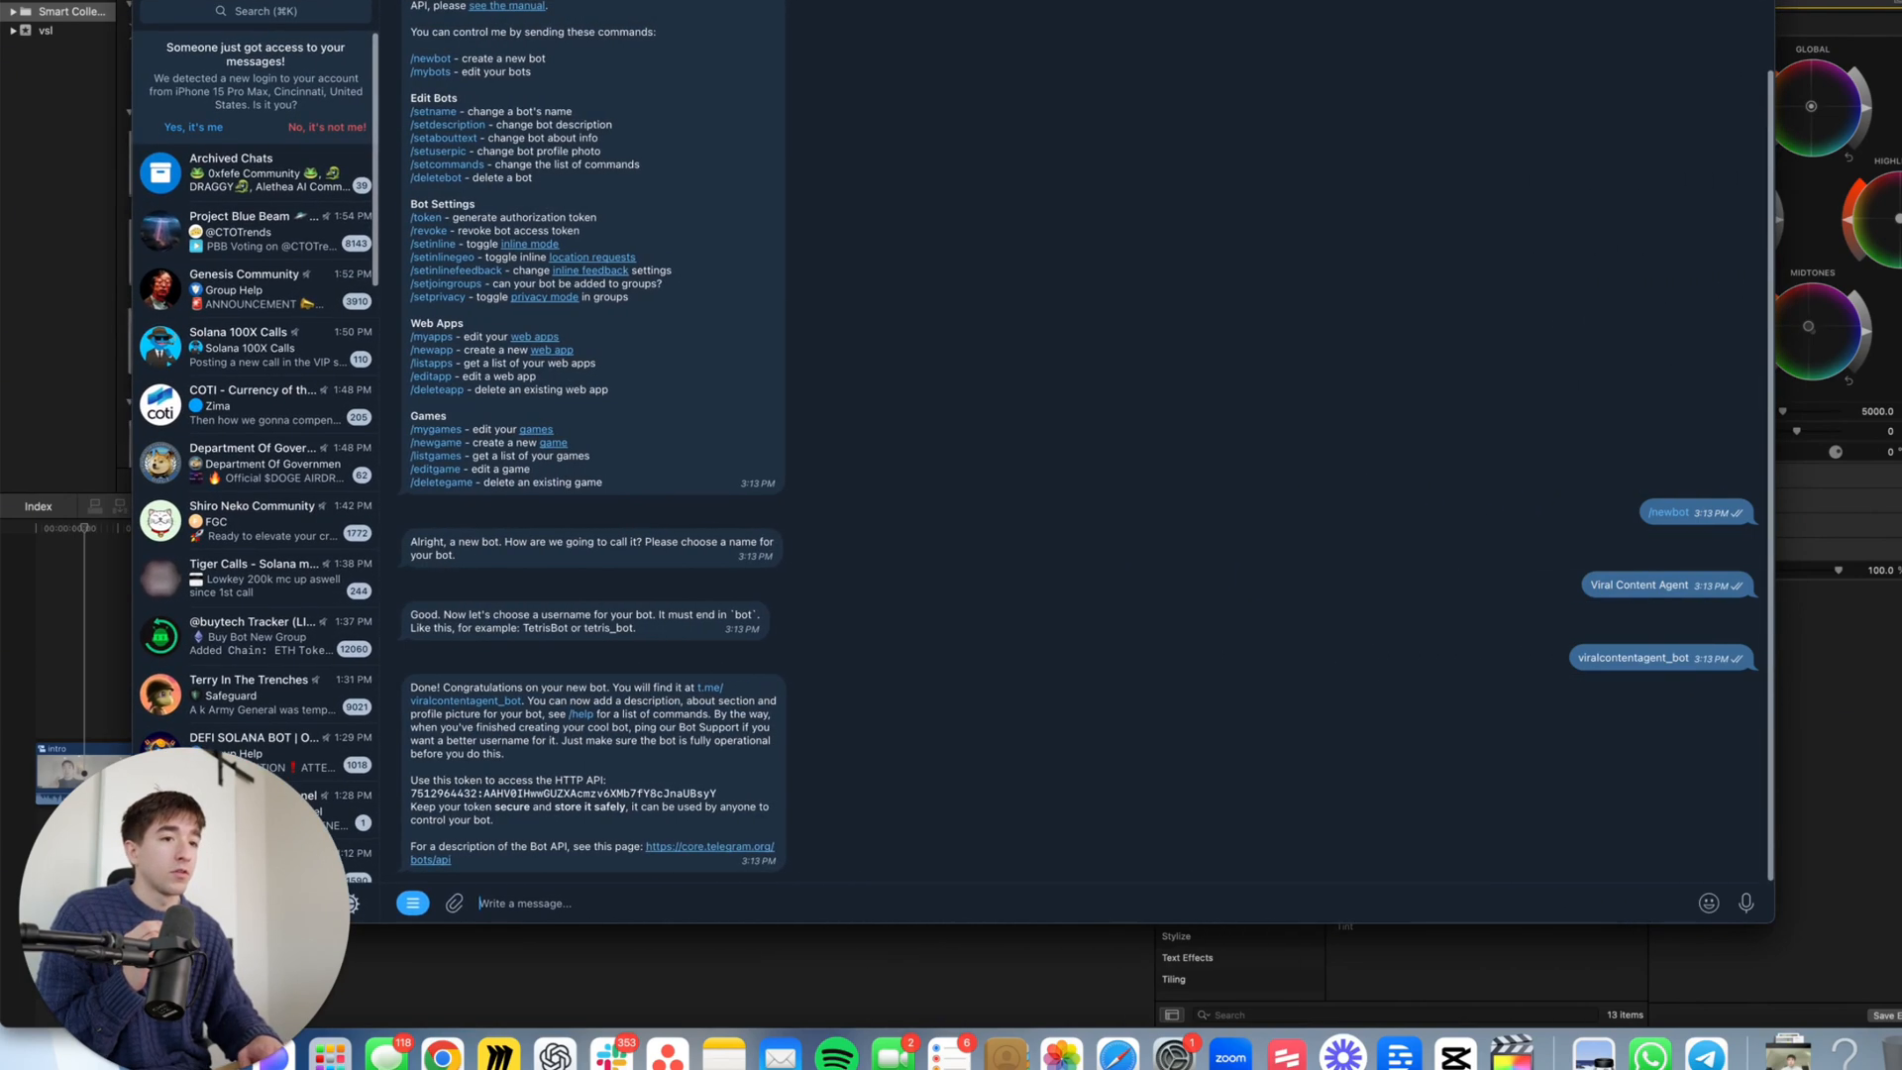
left_click_drag(1776, 925, 1901, 1028)
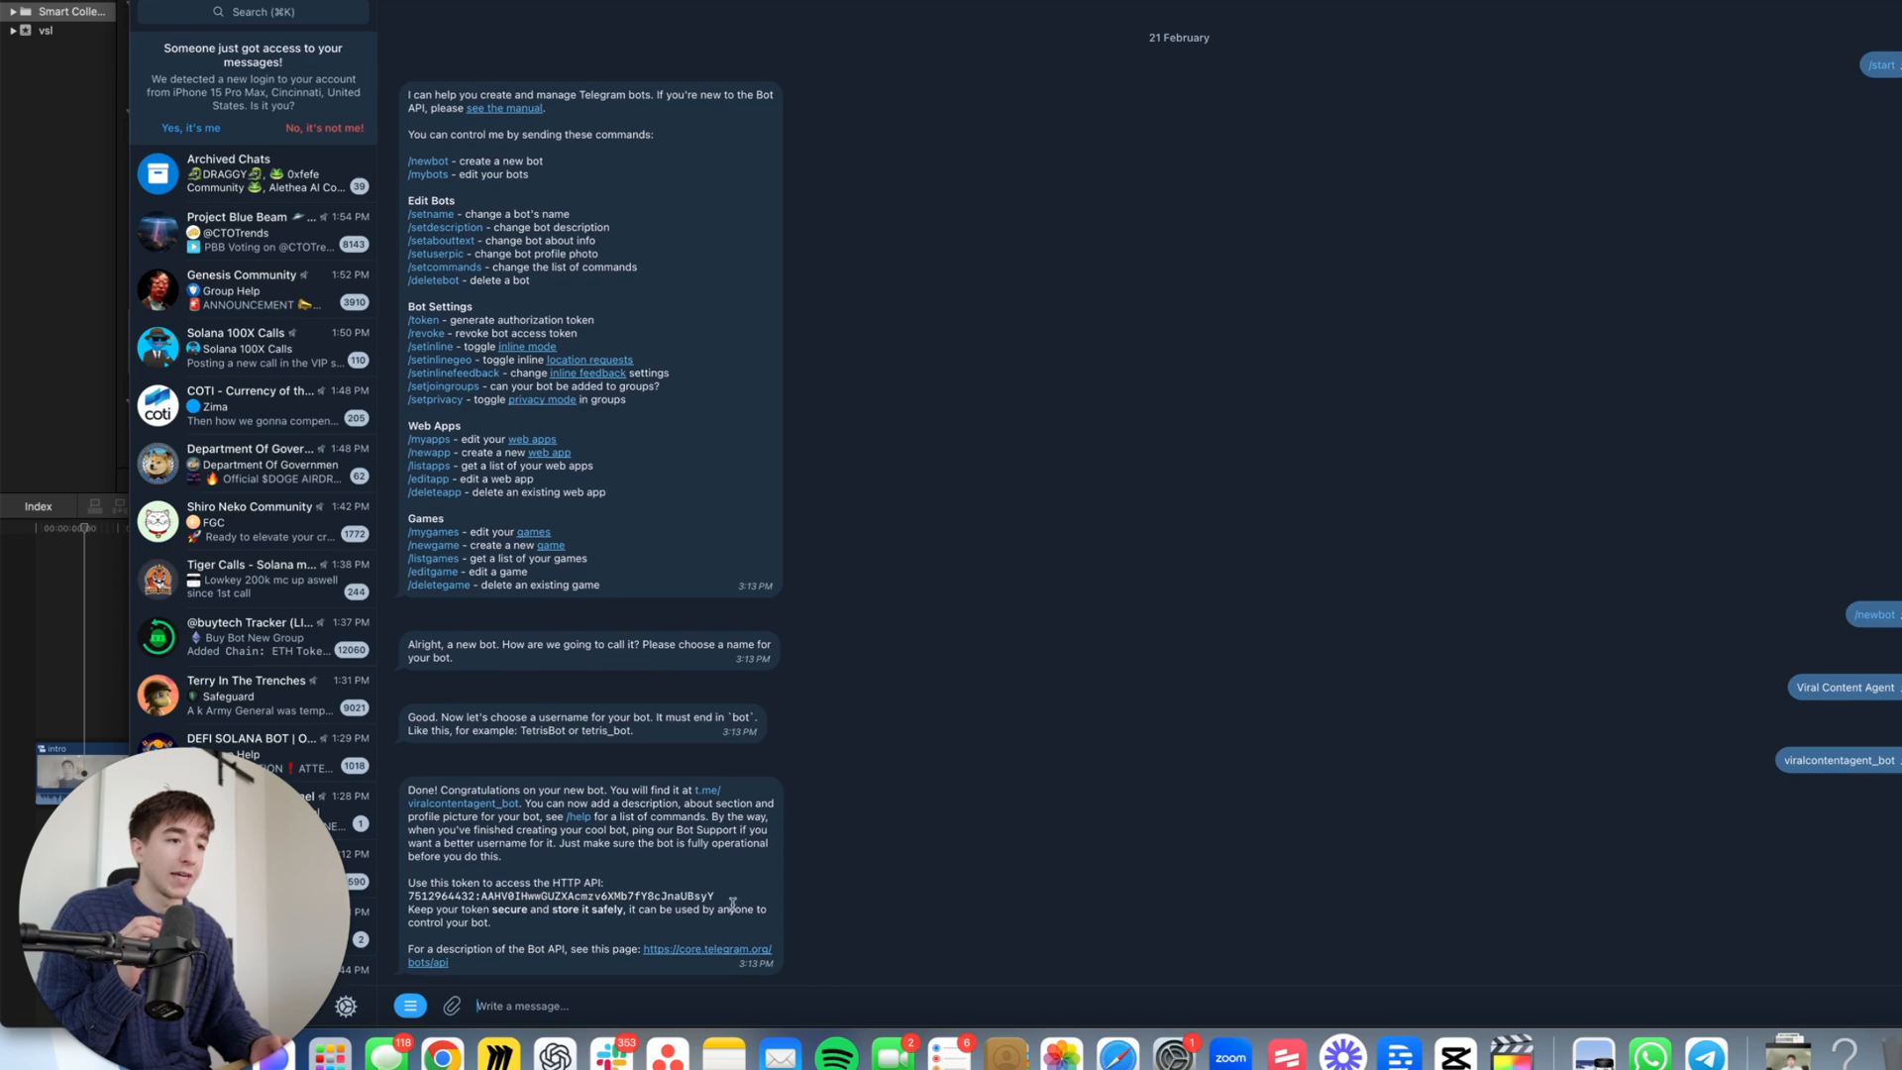
- Select the new bot's access token and return to the n8n credential setup
mouse_move(733, 906)
left_mouse_down()
mouse_move(412, 886)
mouse_move(733, 897)
mouse_move(716, 898)
left_mouse_up()
left_click(414, 891)
left_click(413, 899)
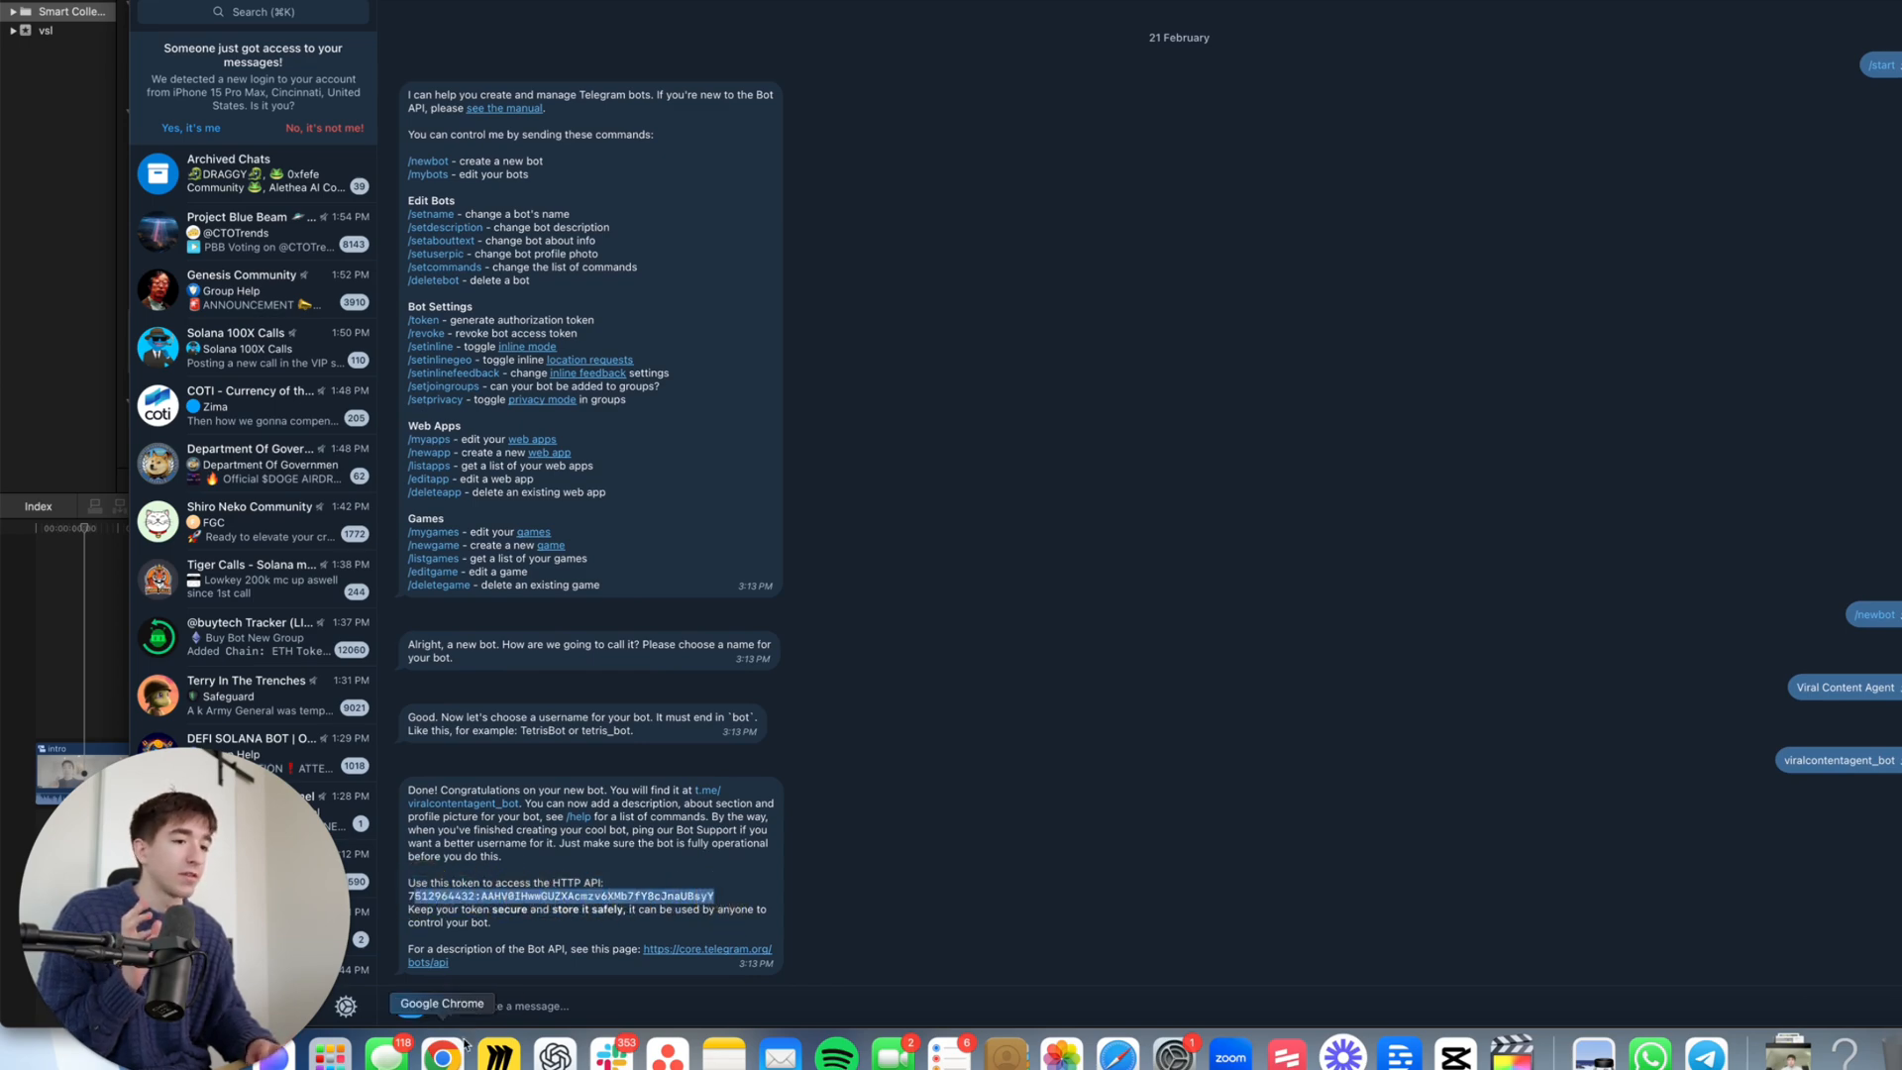
left_click(463, 1046)
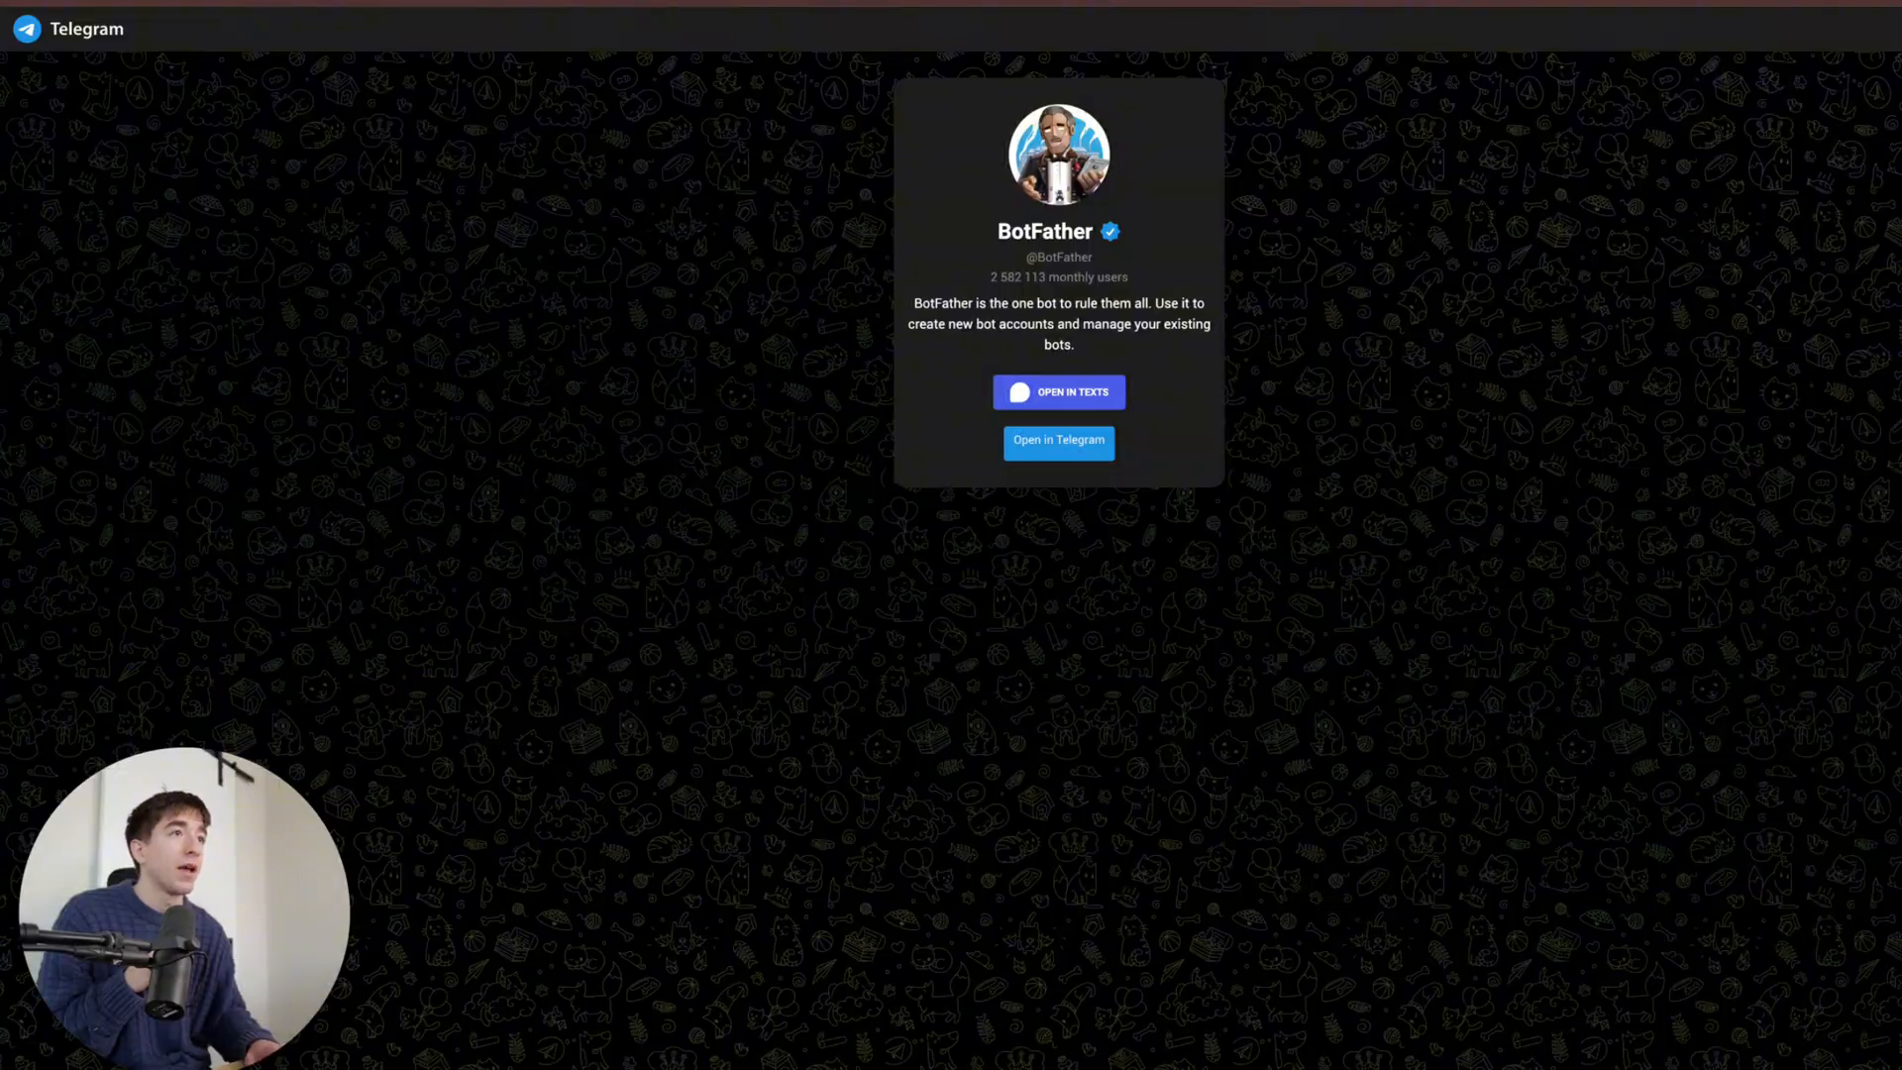
key("ctrl+shift+Tab")
- Discard the new Access Token credential and keep 'Telegram account' on the Telegram trigger
left_click(867, 435)
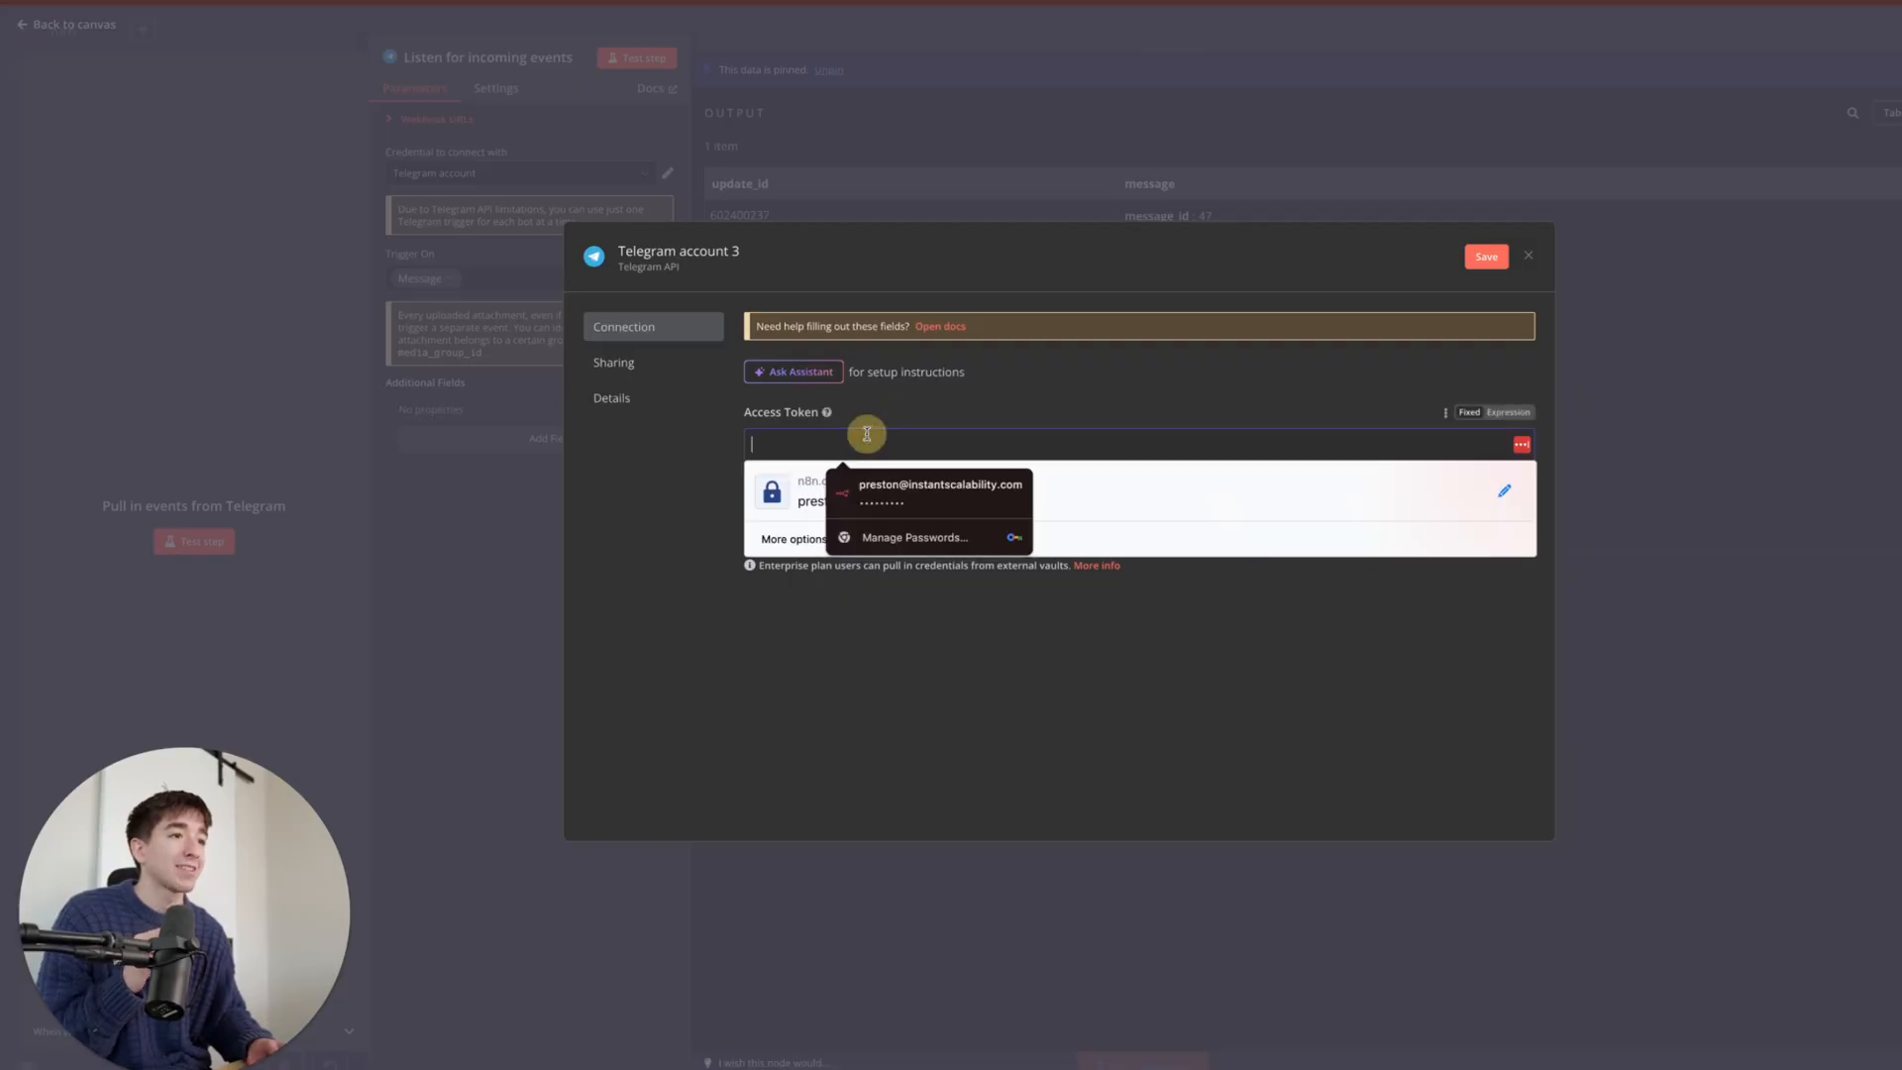
left_click(923, 414)
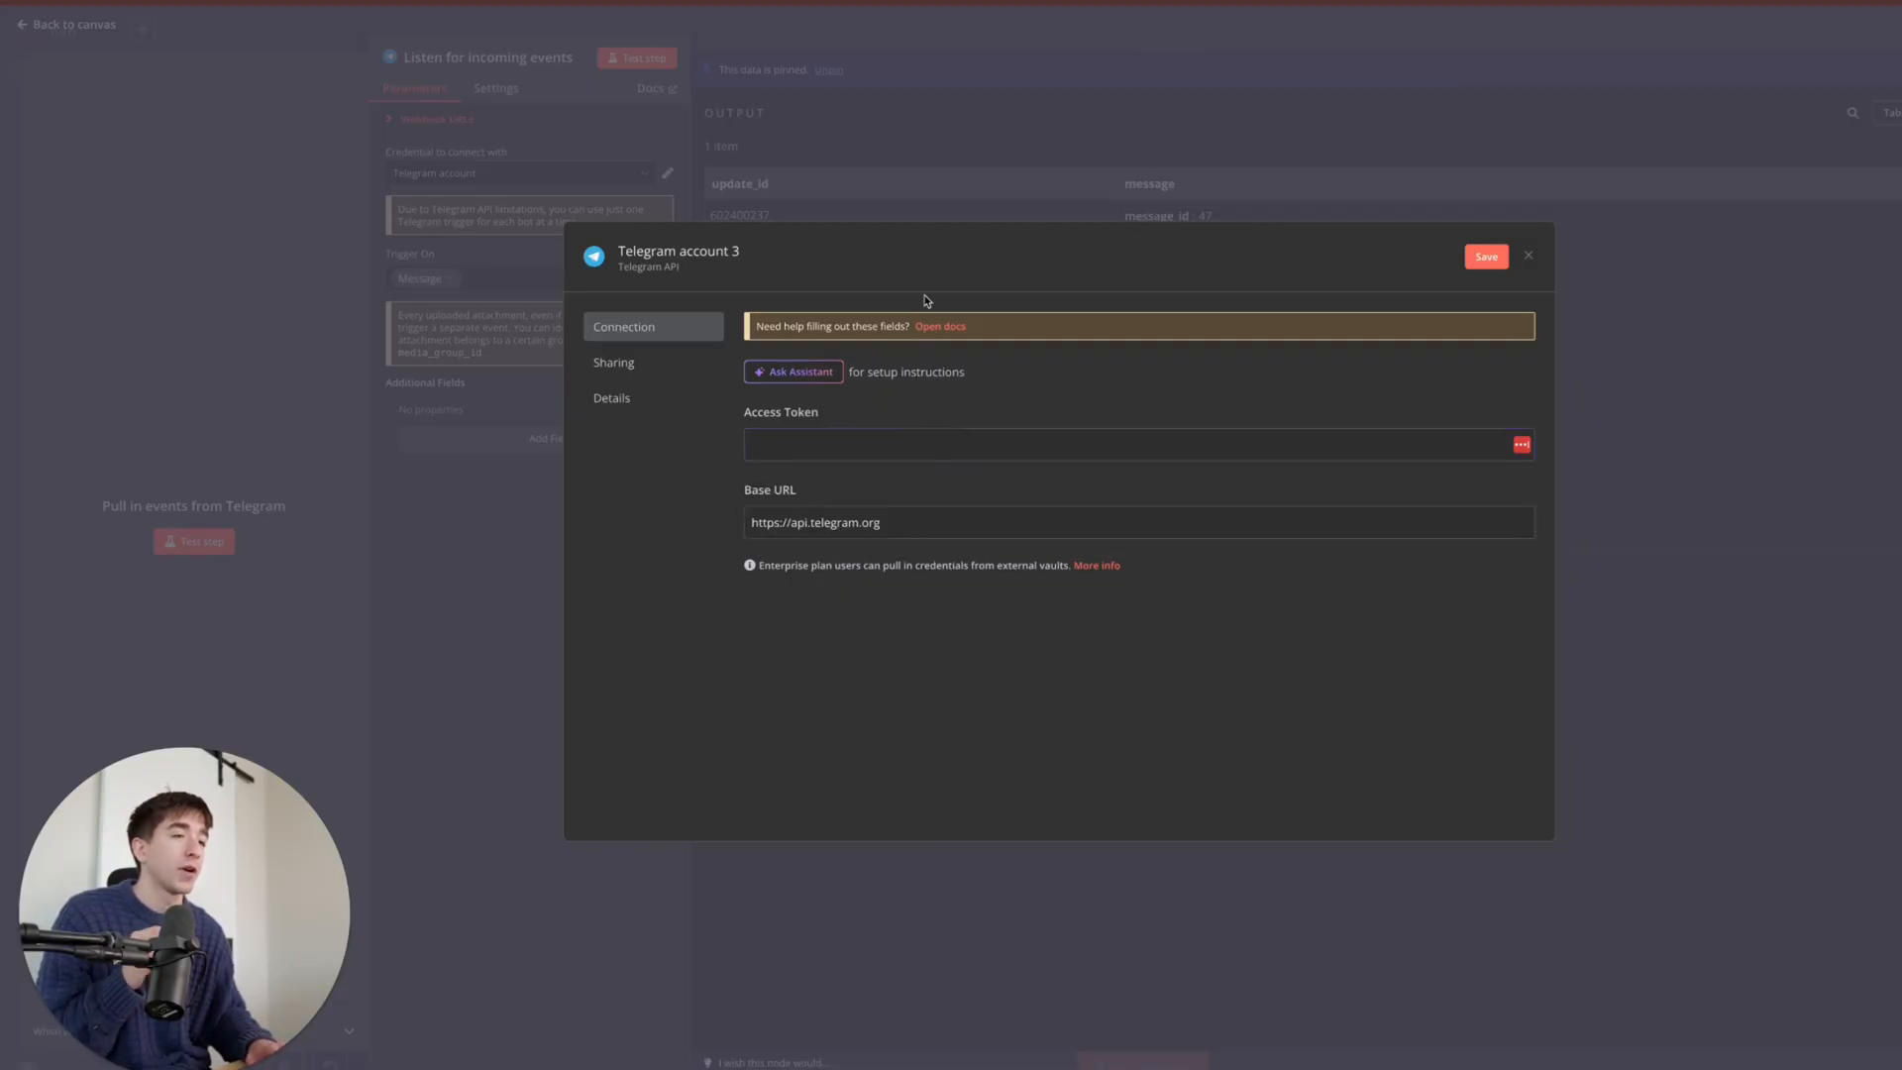
left_click(634, 210)
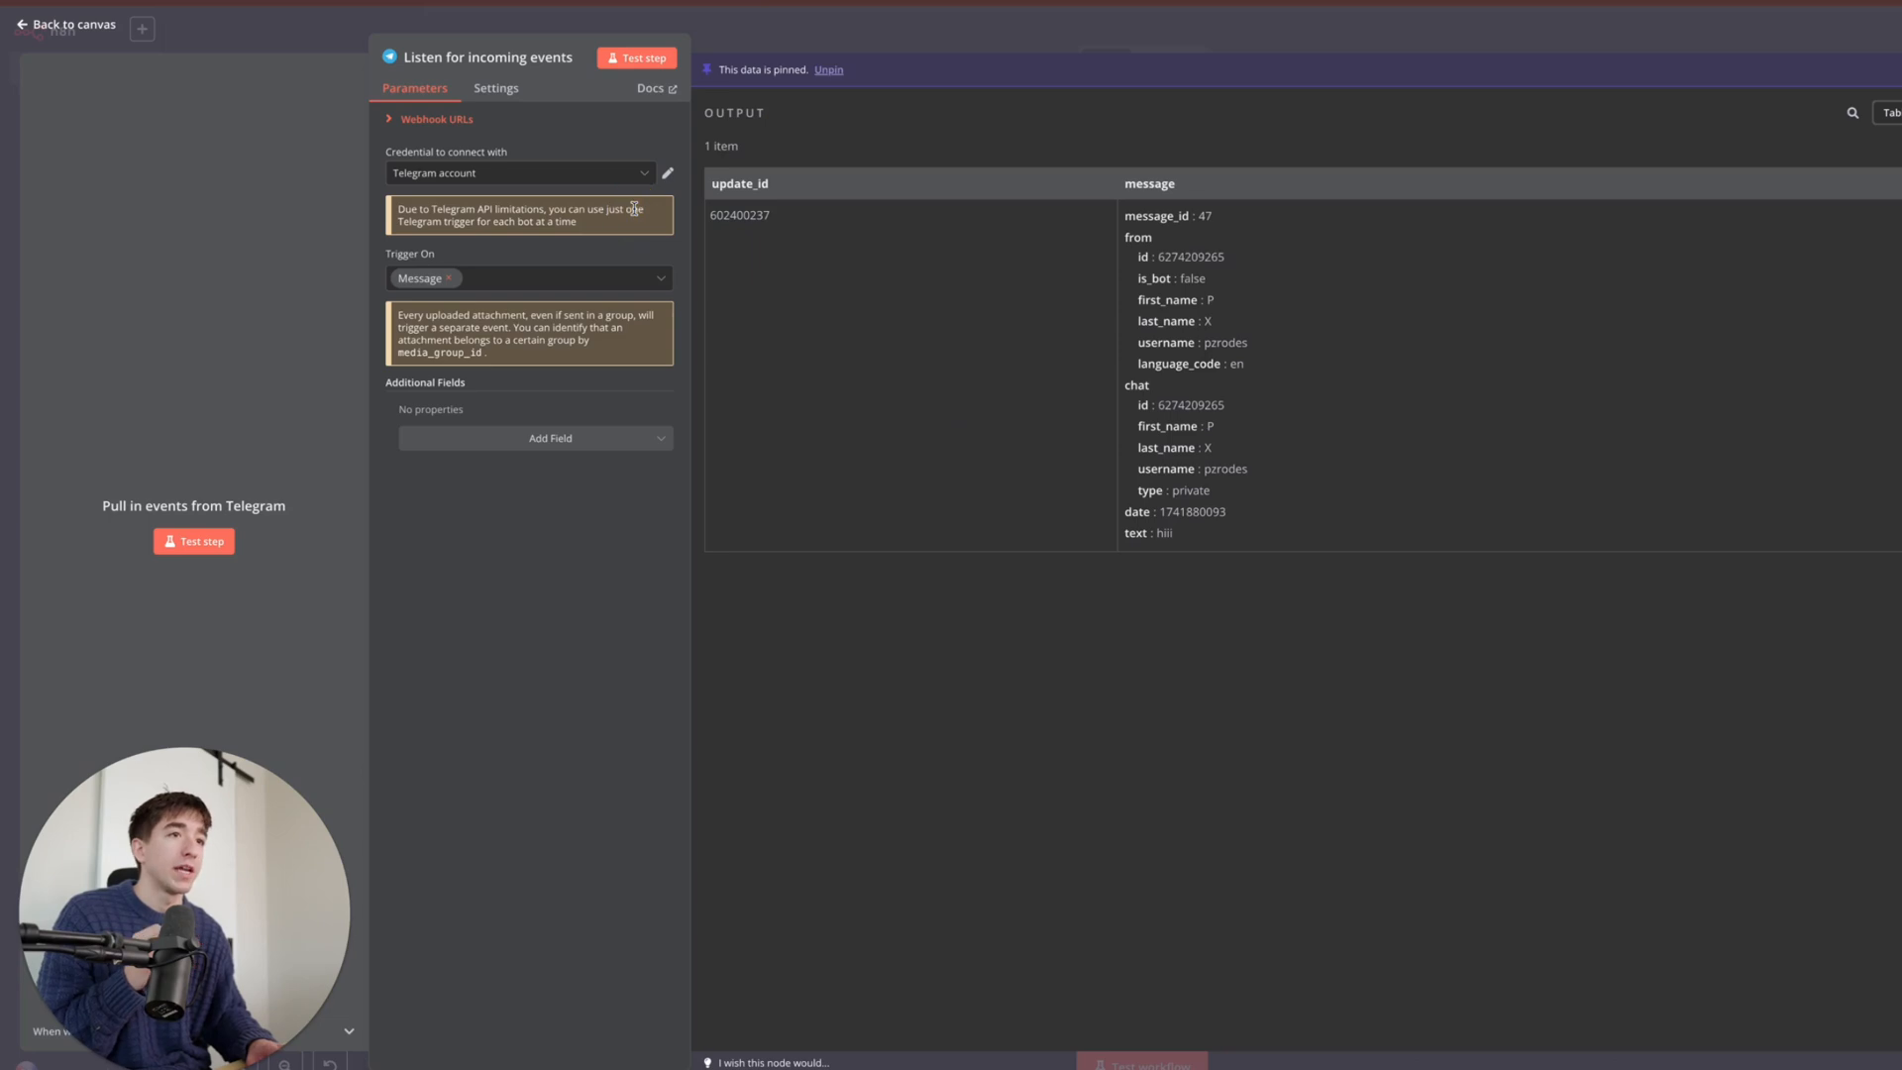
left_click(521, 178)
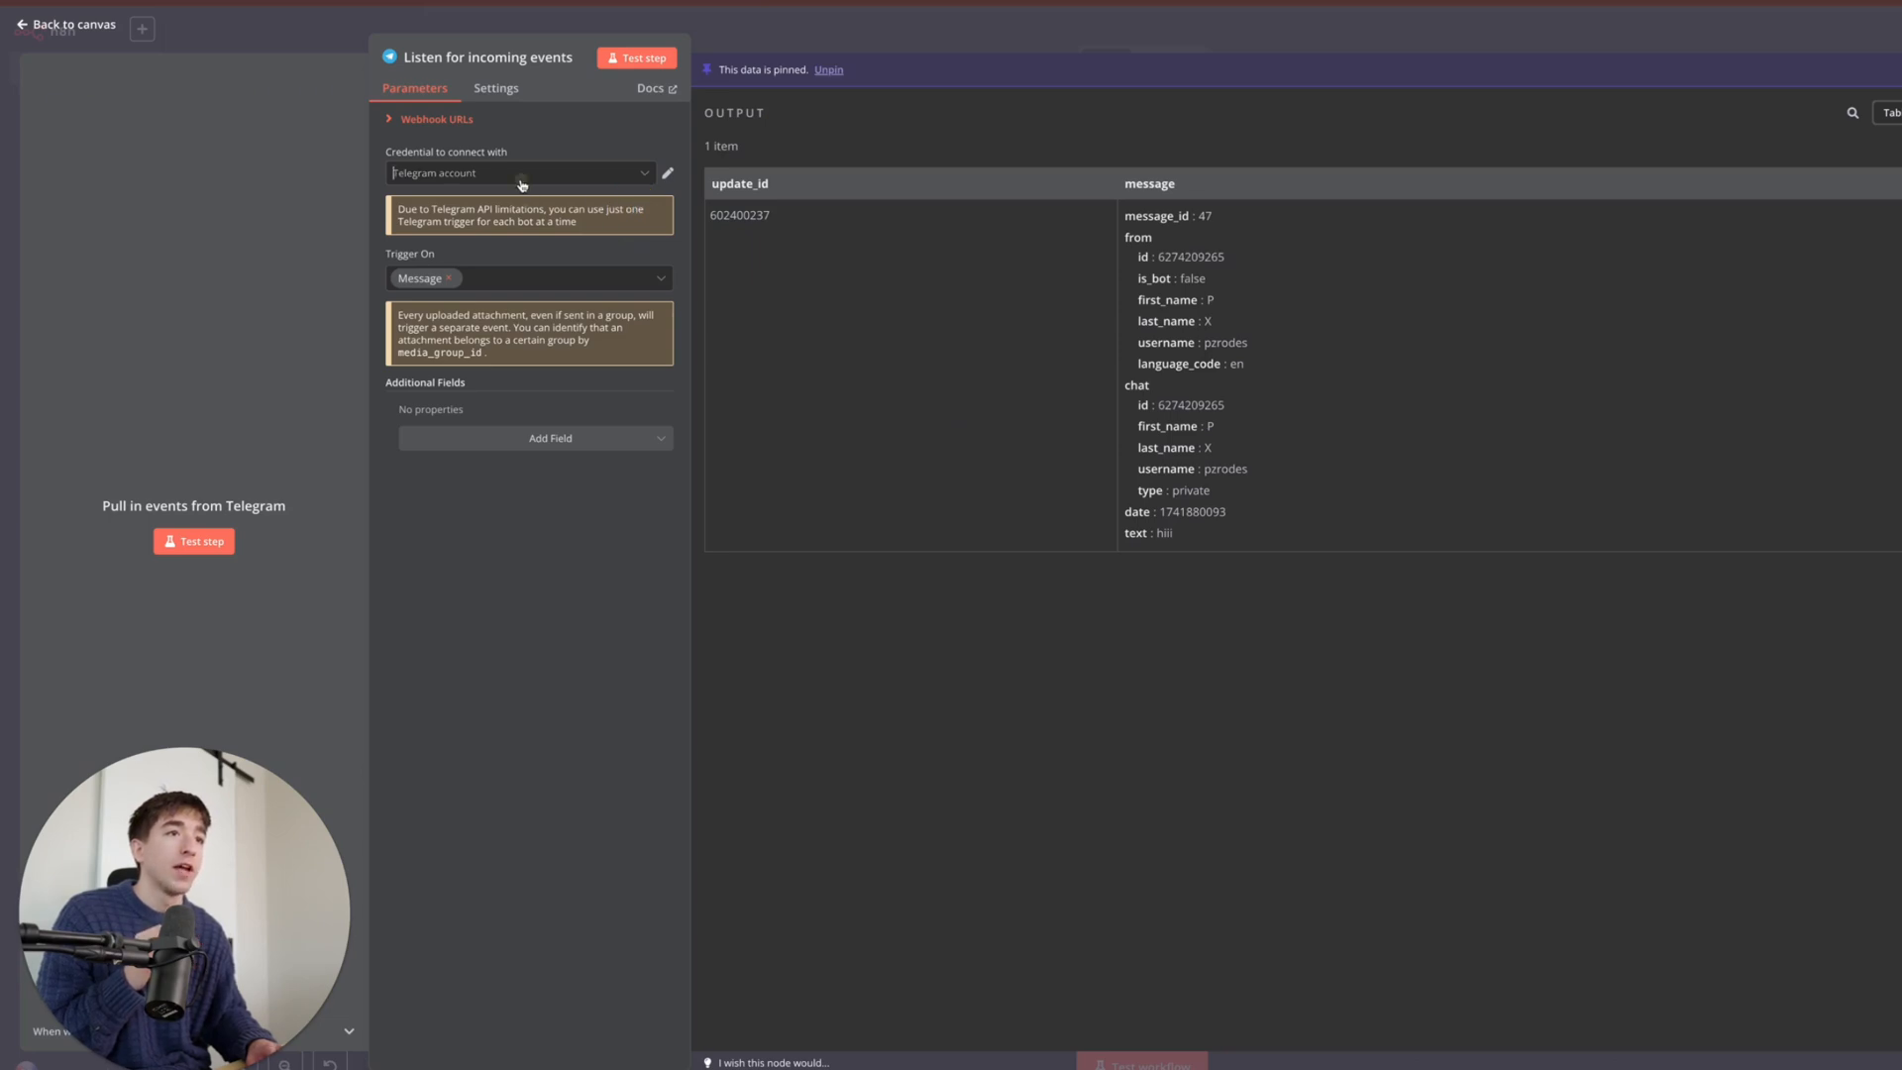
left_click(521, 216)
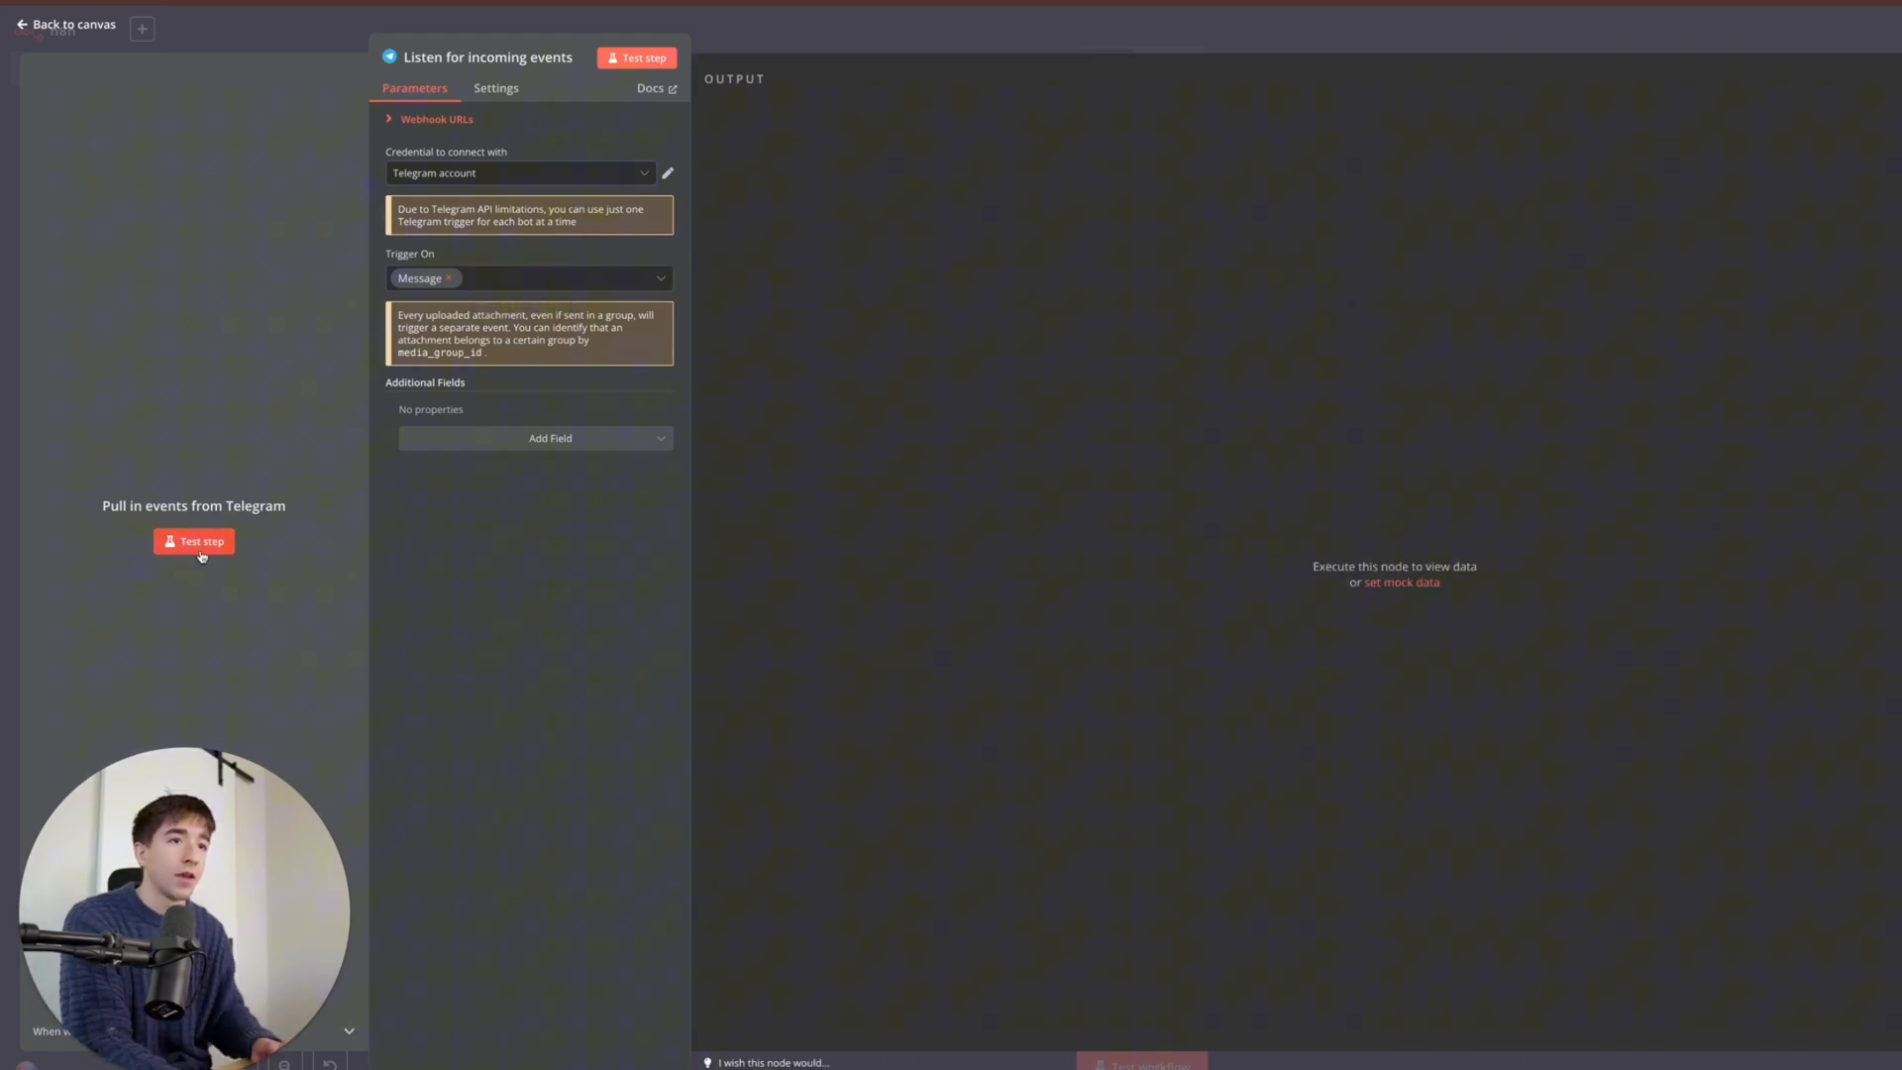
- Send 'hey' to the GHL AI Agent bot while the trigger listens for a test event
left_click(197, 547)
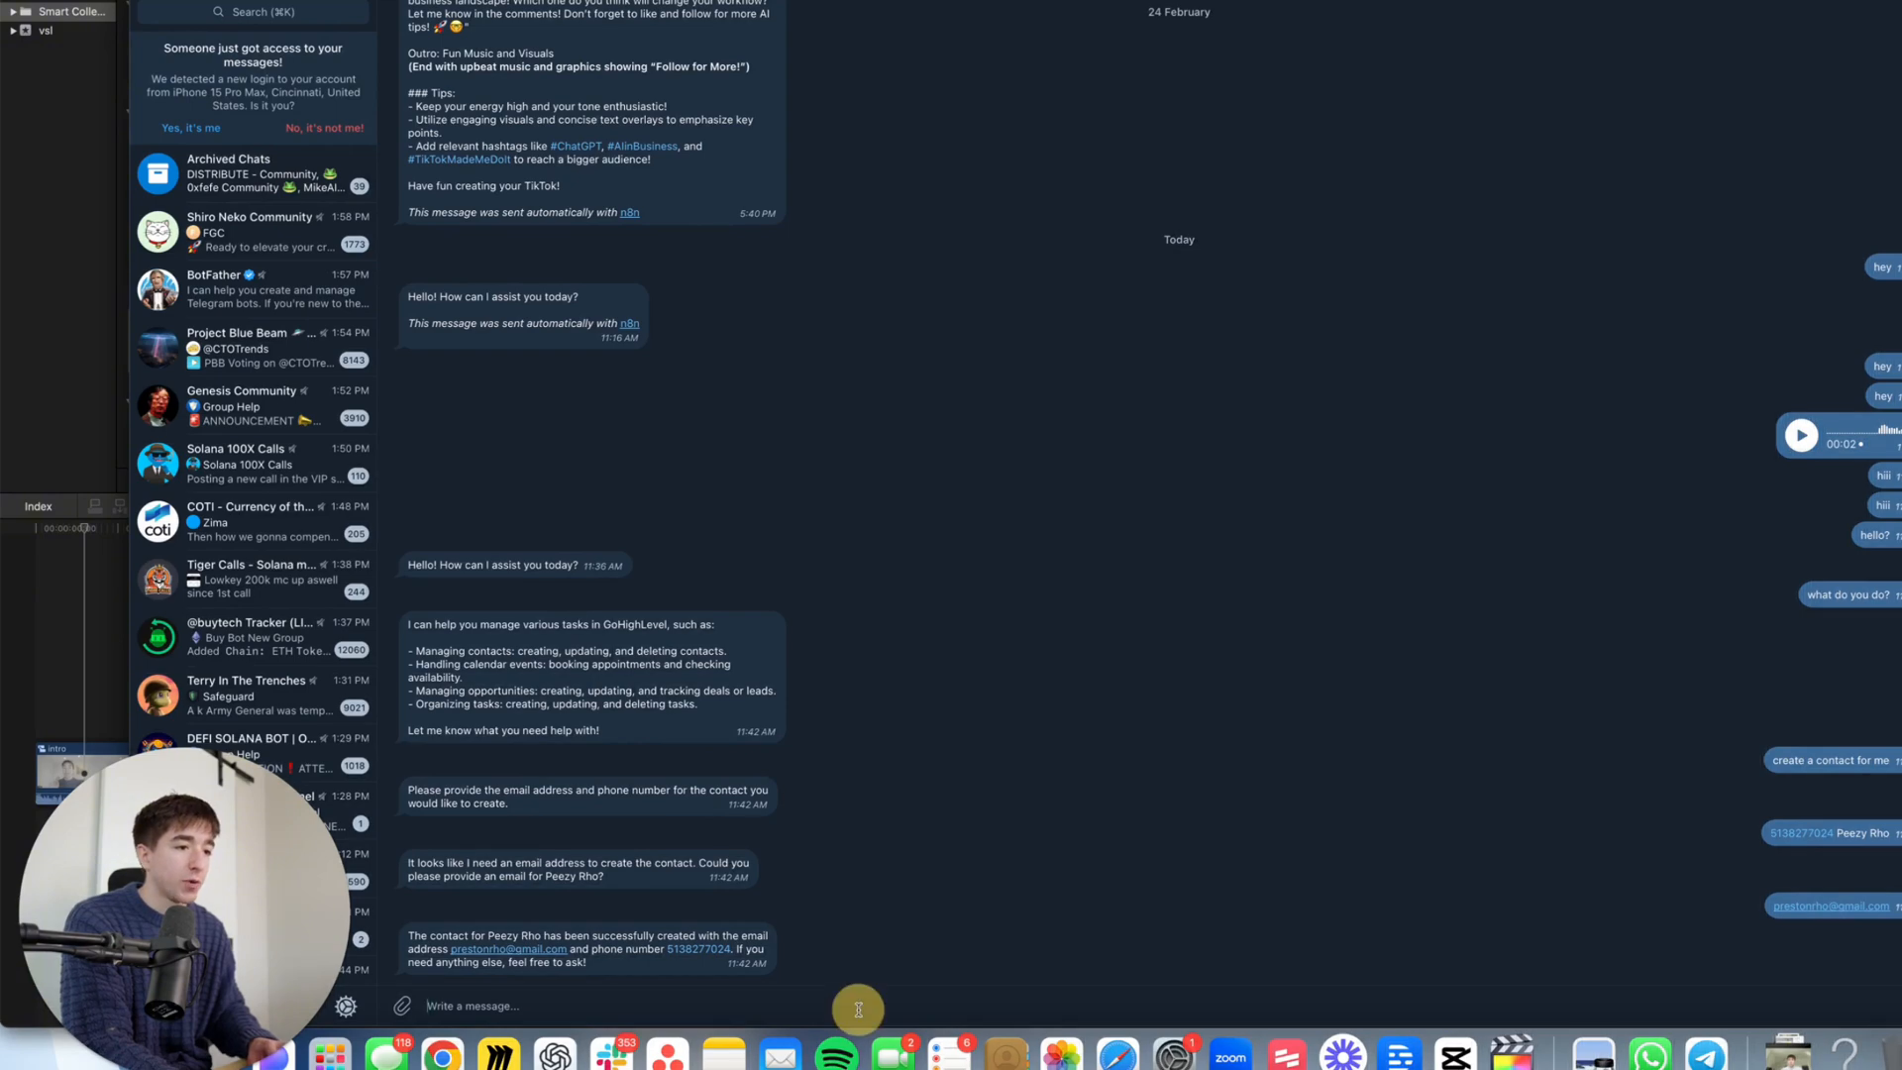
type("hey")
key("Return")
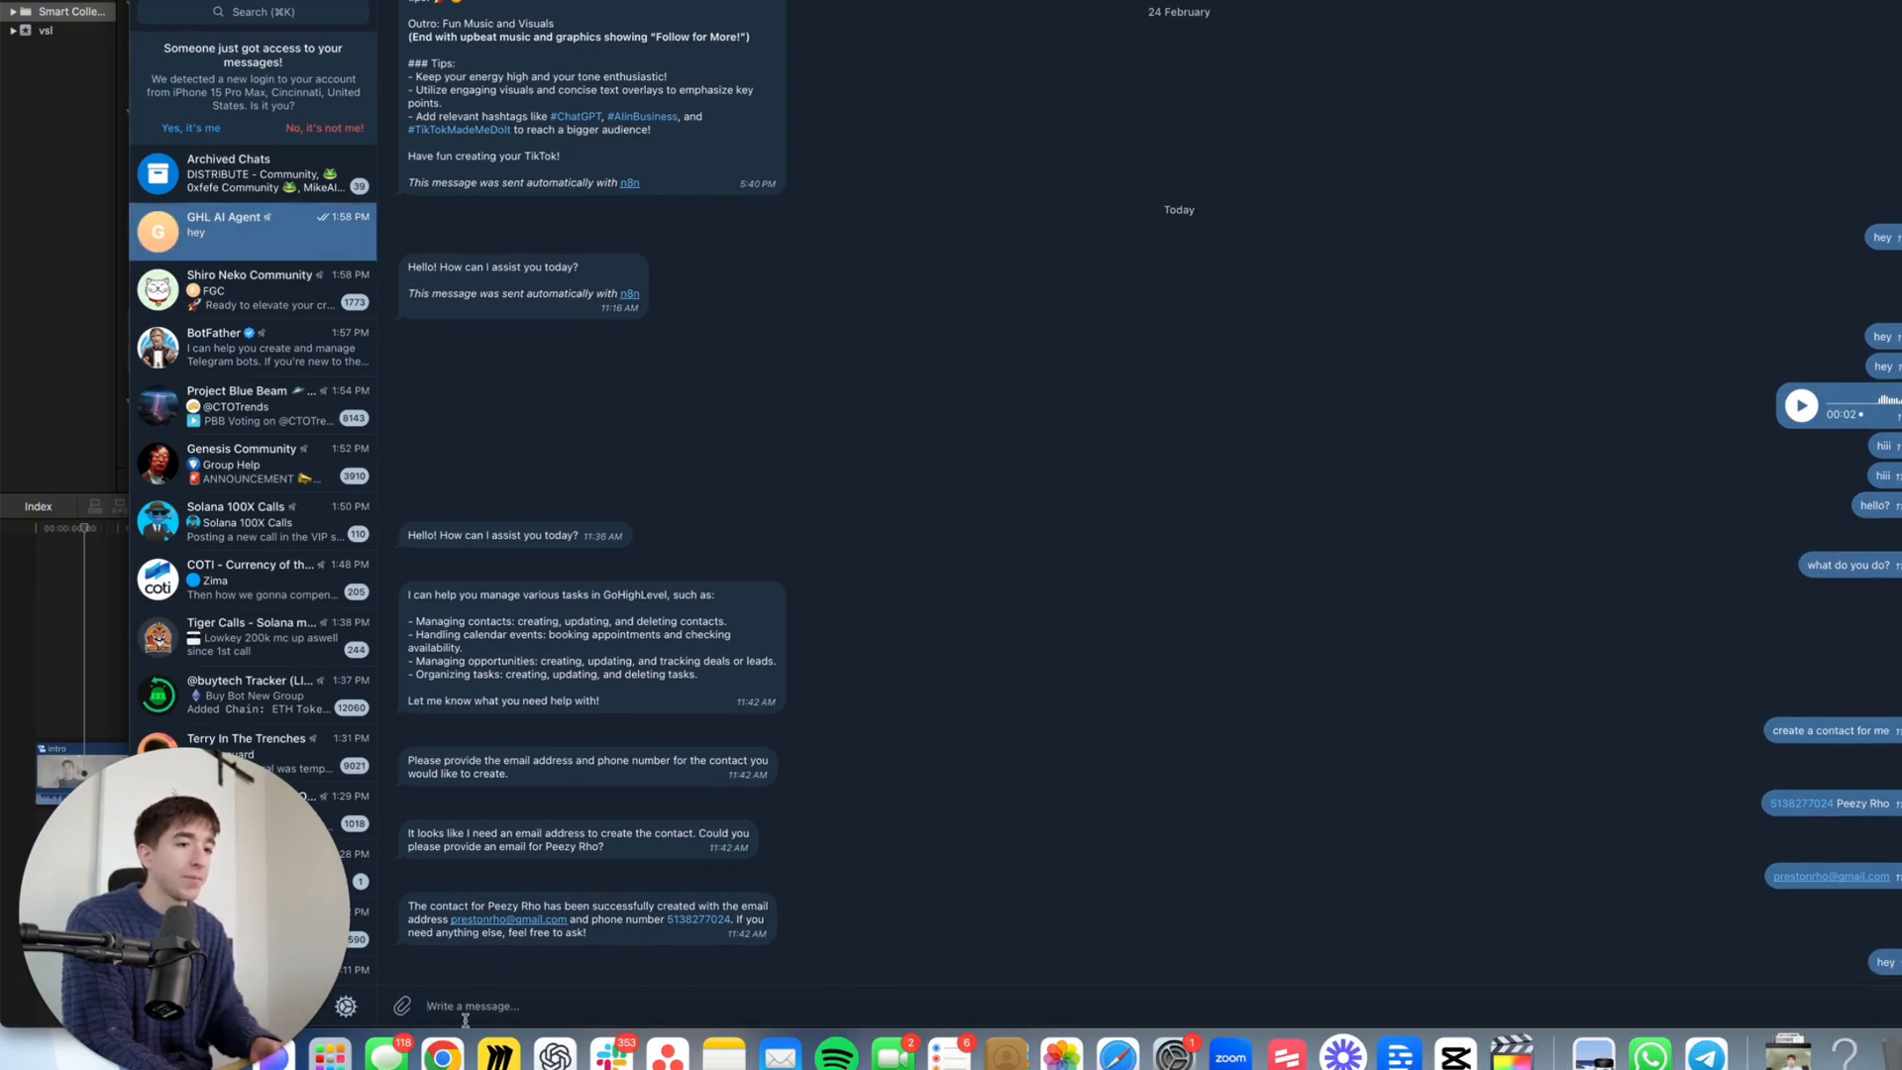
left_click(443, 1056)
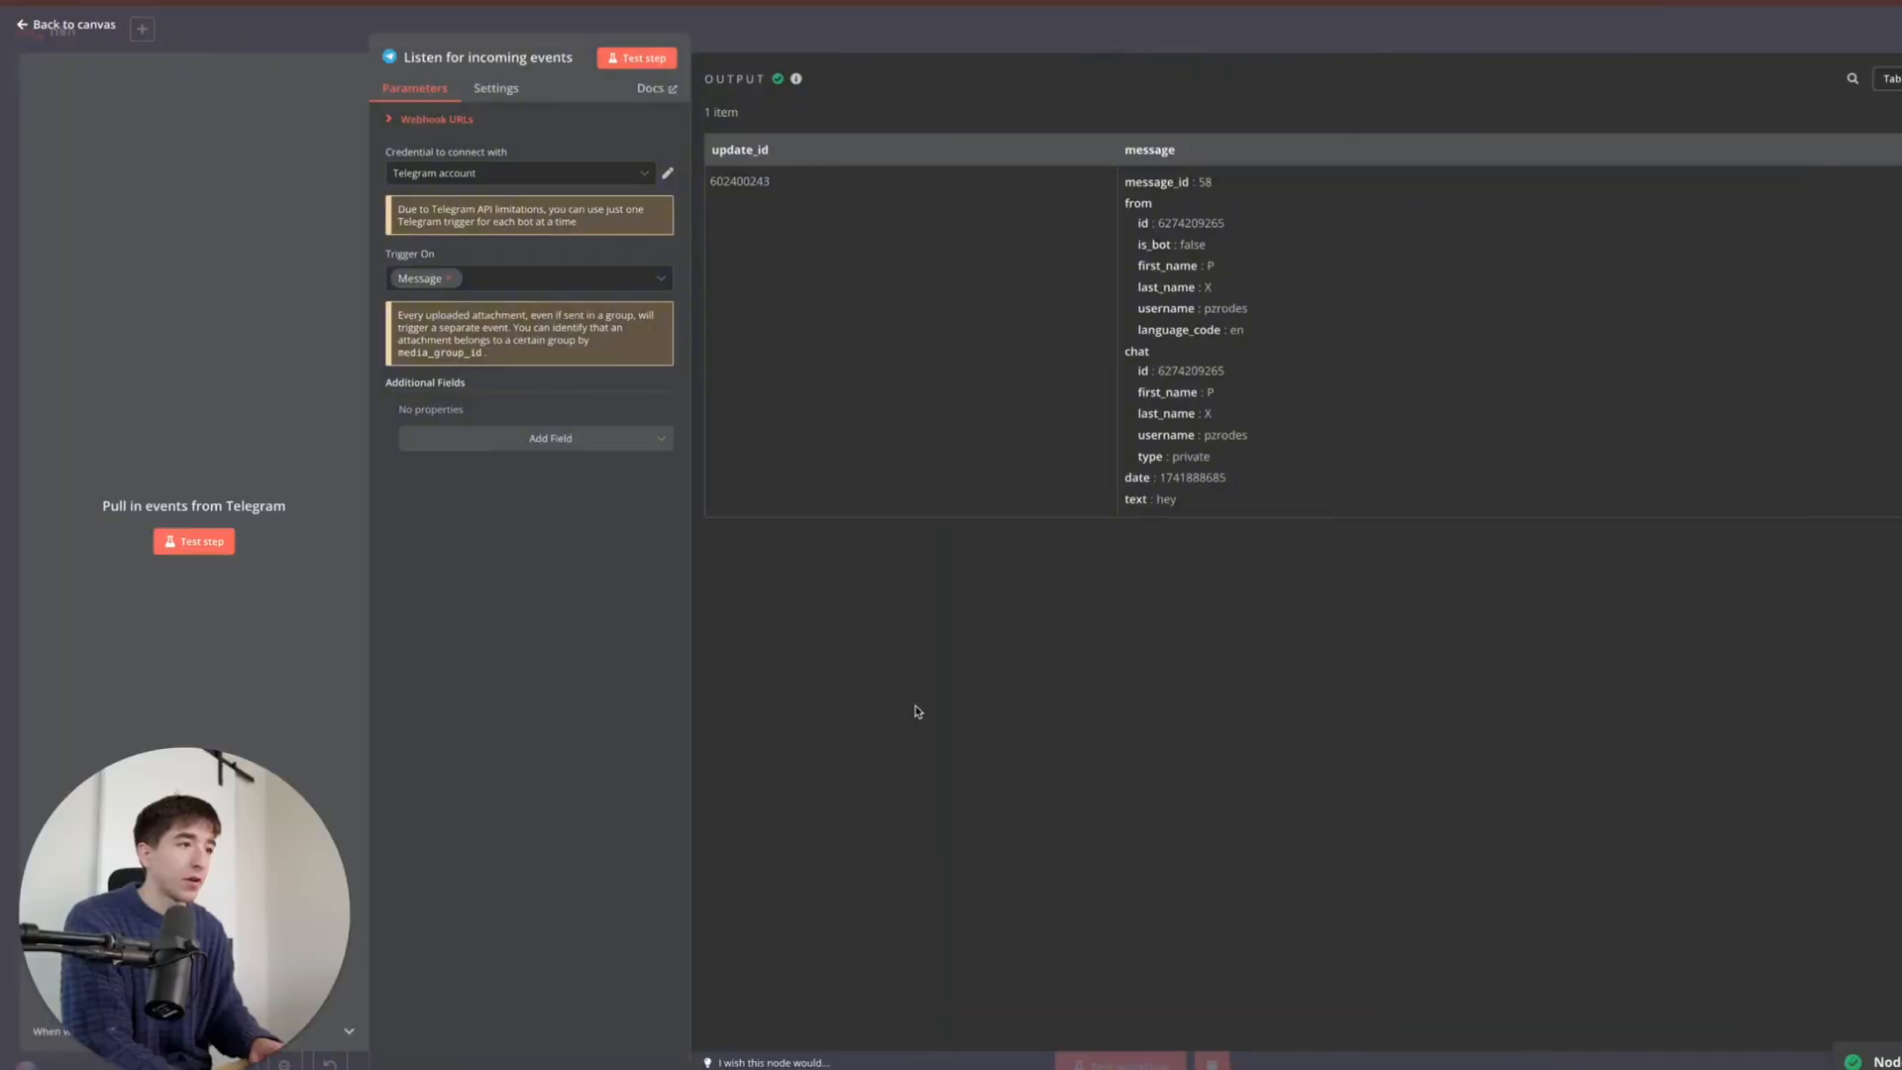
- Review the captured 'hey' message fields and restart listening for a new test event
left_click_drag(1209, 501, 1190, 436)
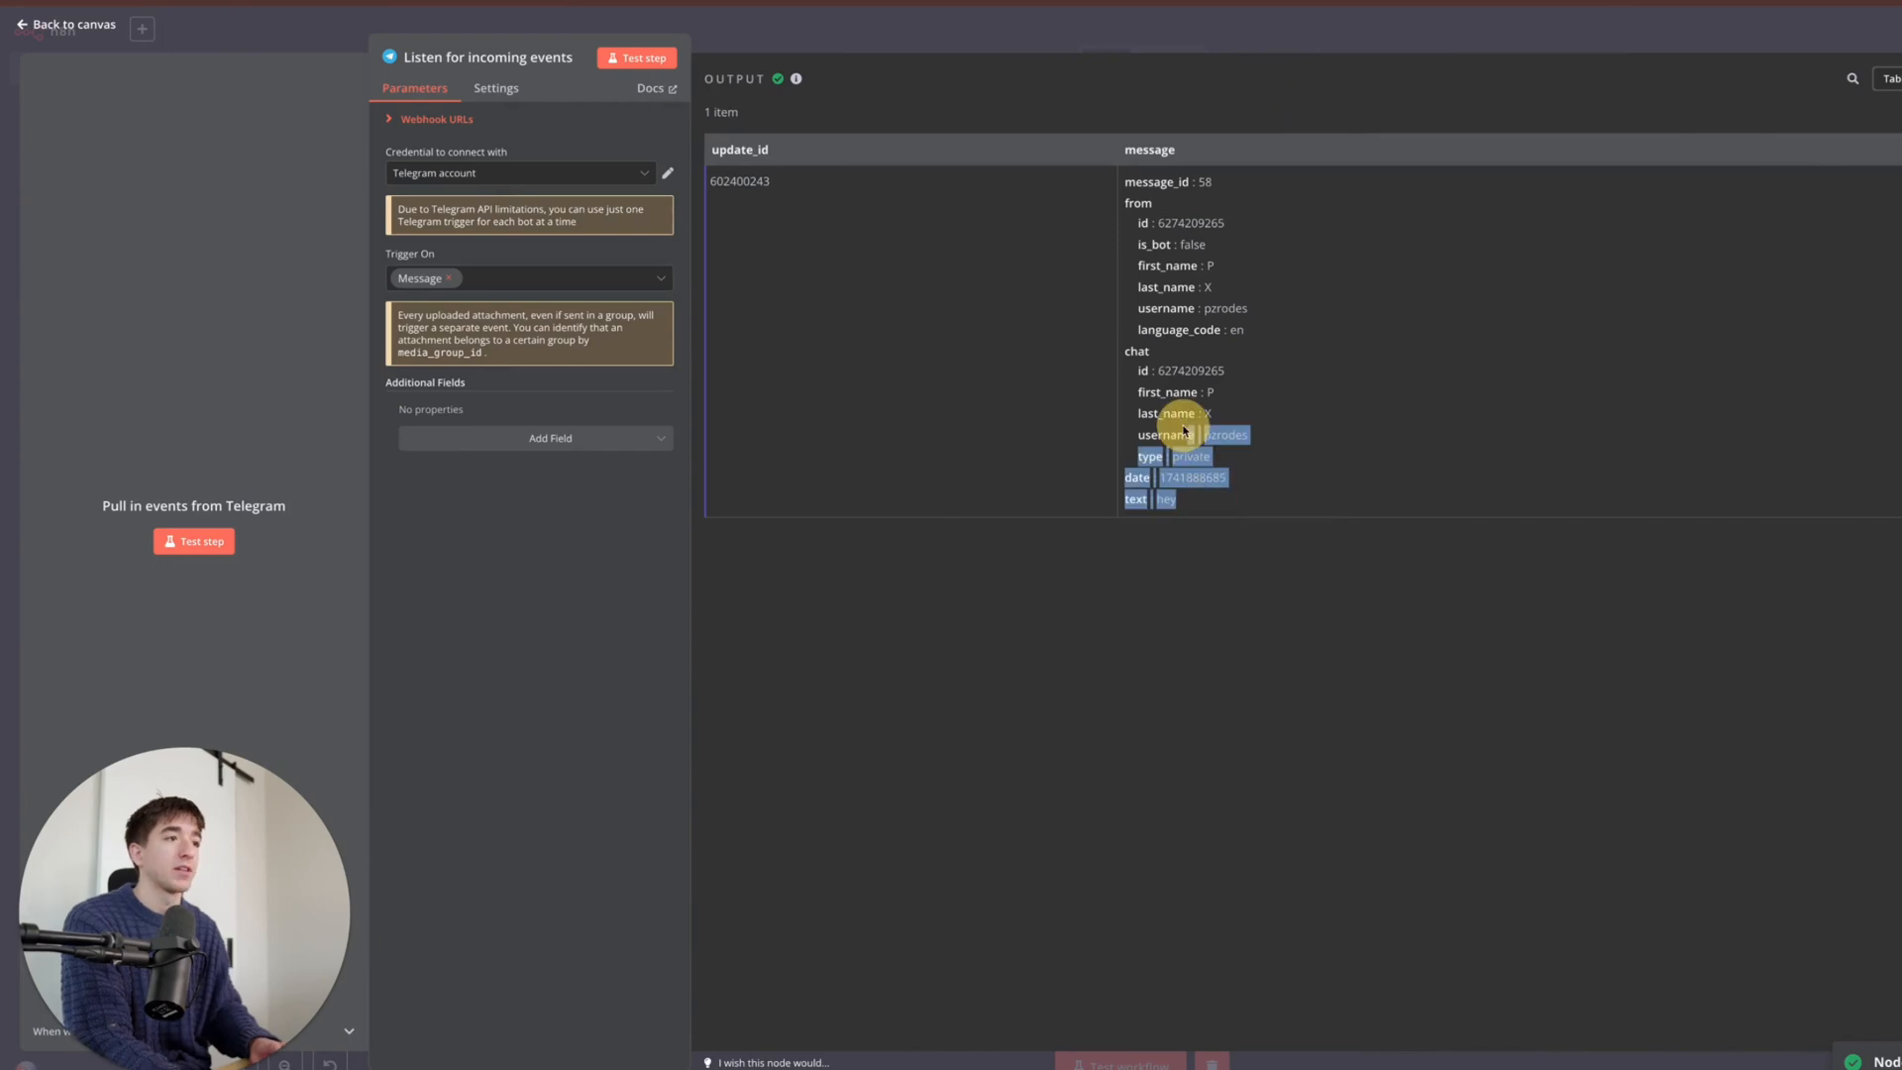
left_click(1707, 1056)
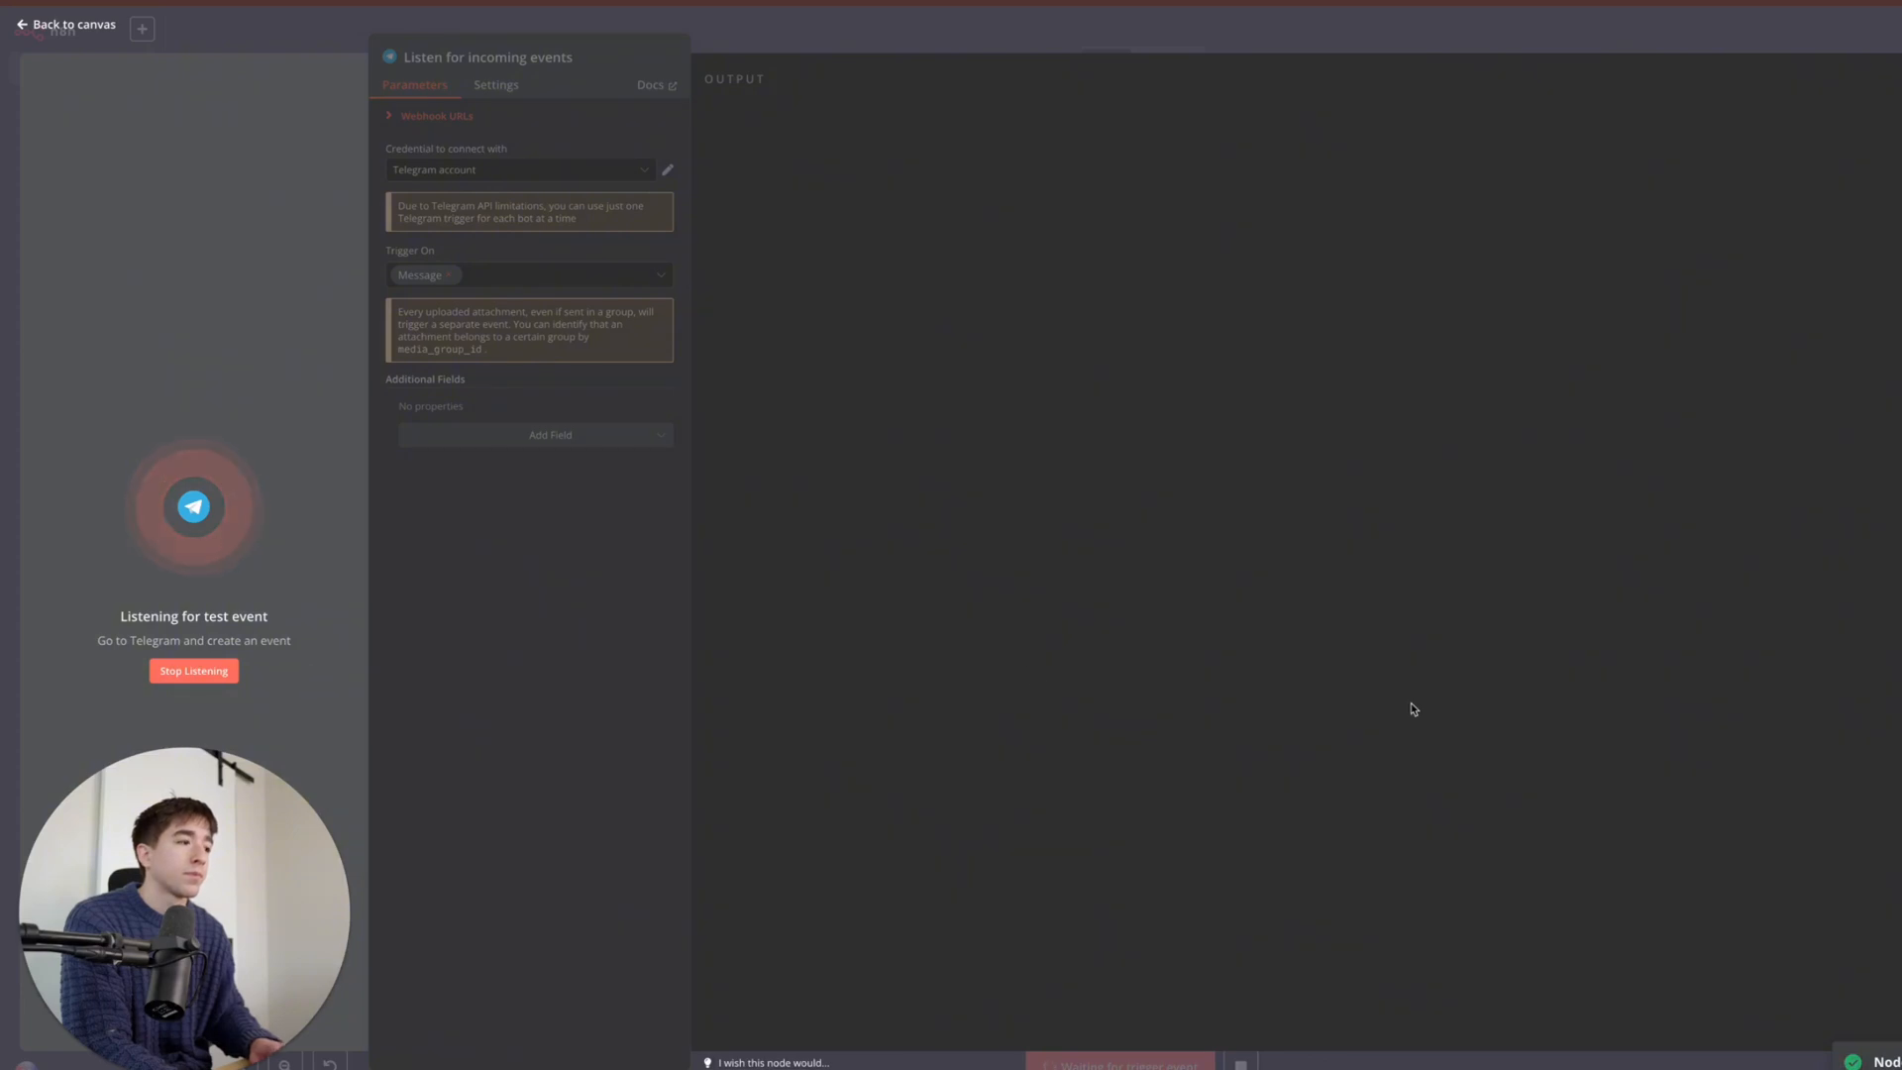
- Record and send a six-second voice note to the GHL AI Agent bot, then return to n8n
left_click(1707, 1056)
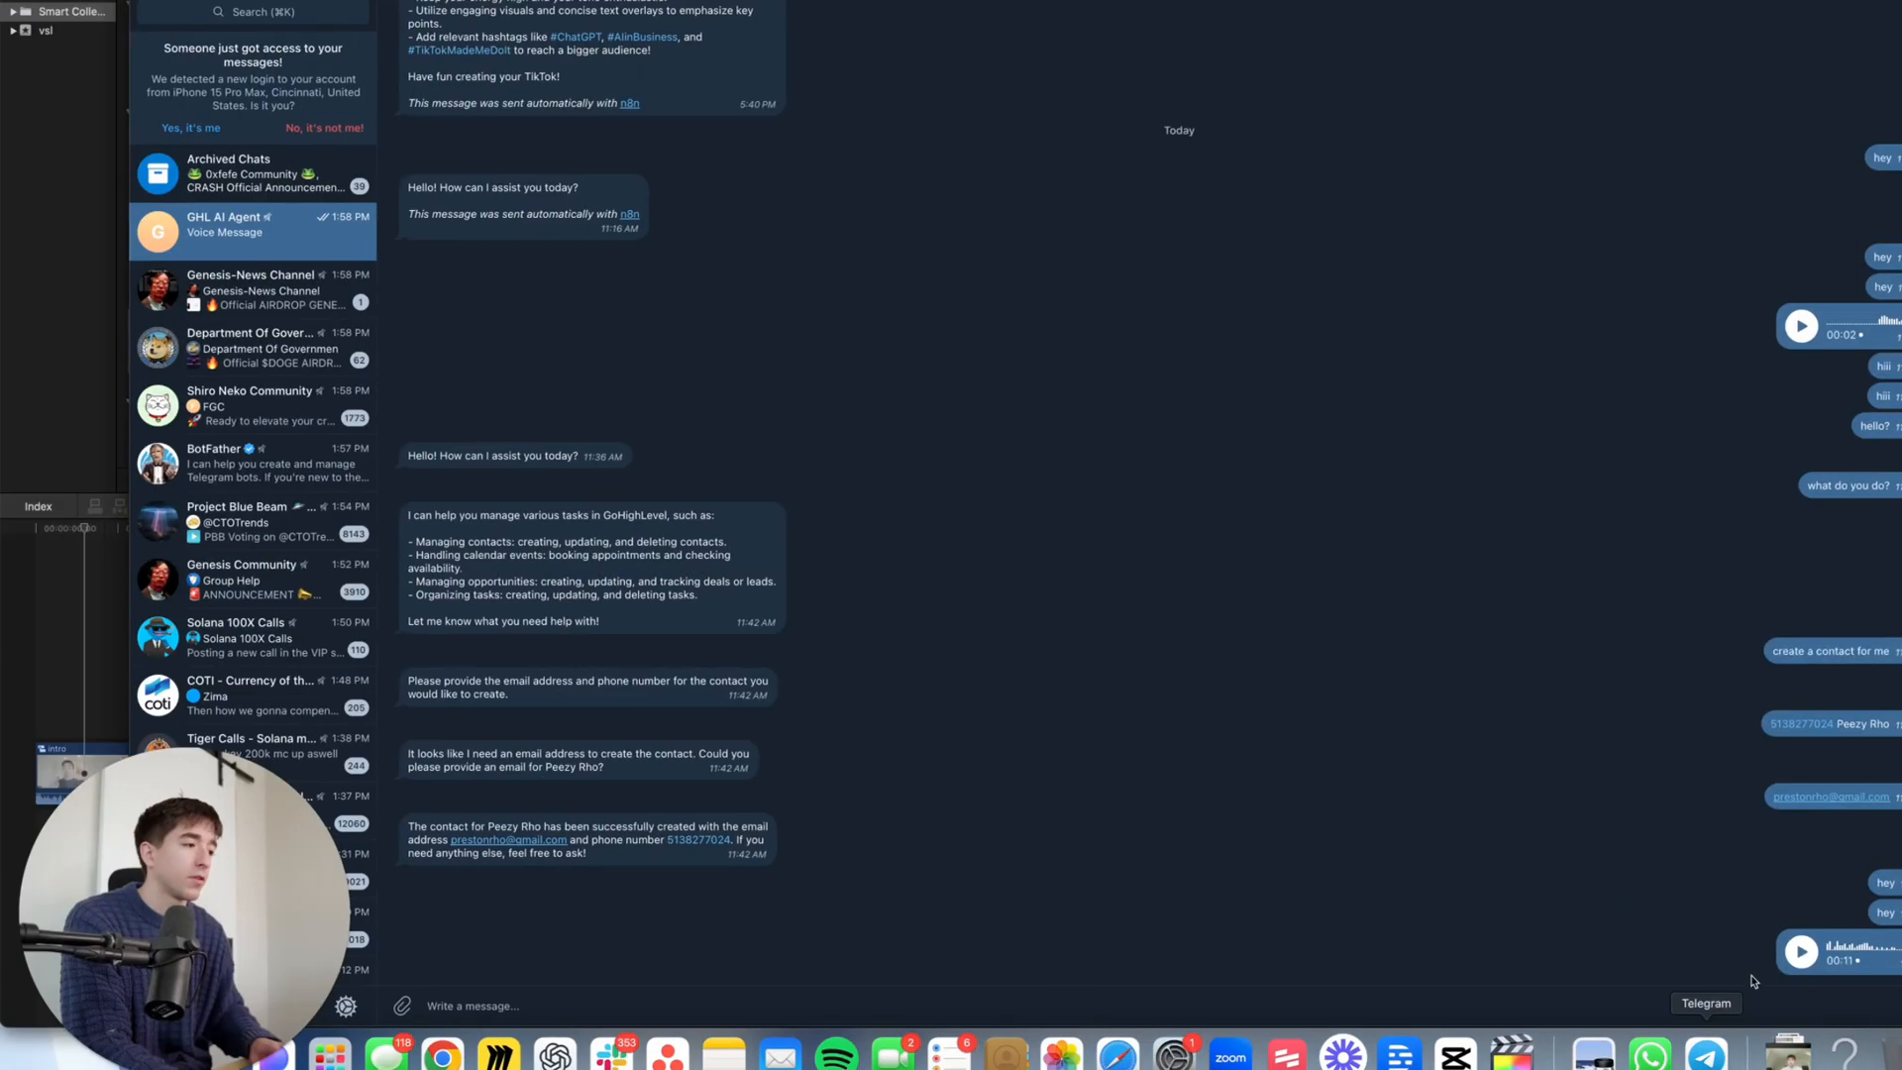
left_click(1900, 1006)
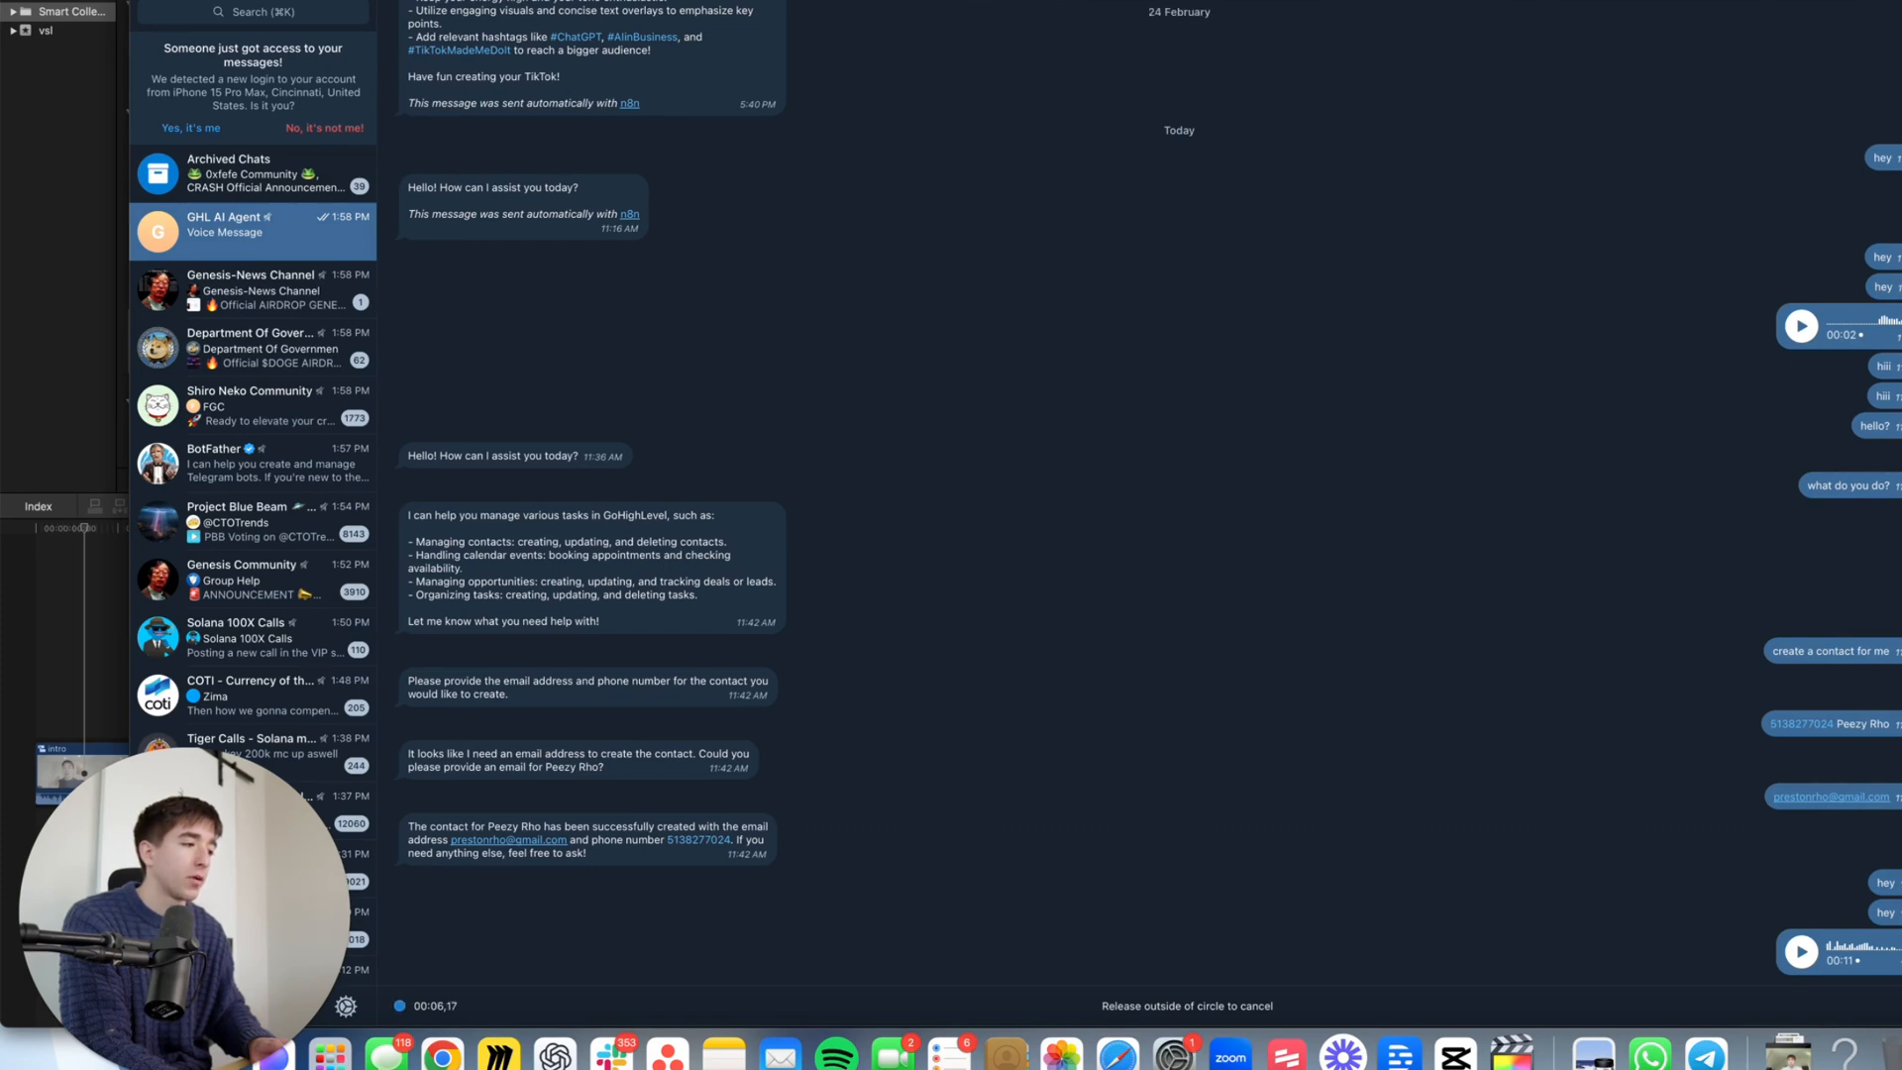
left_click(1900, 1006)
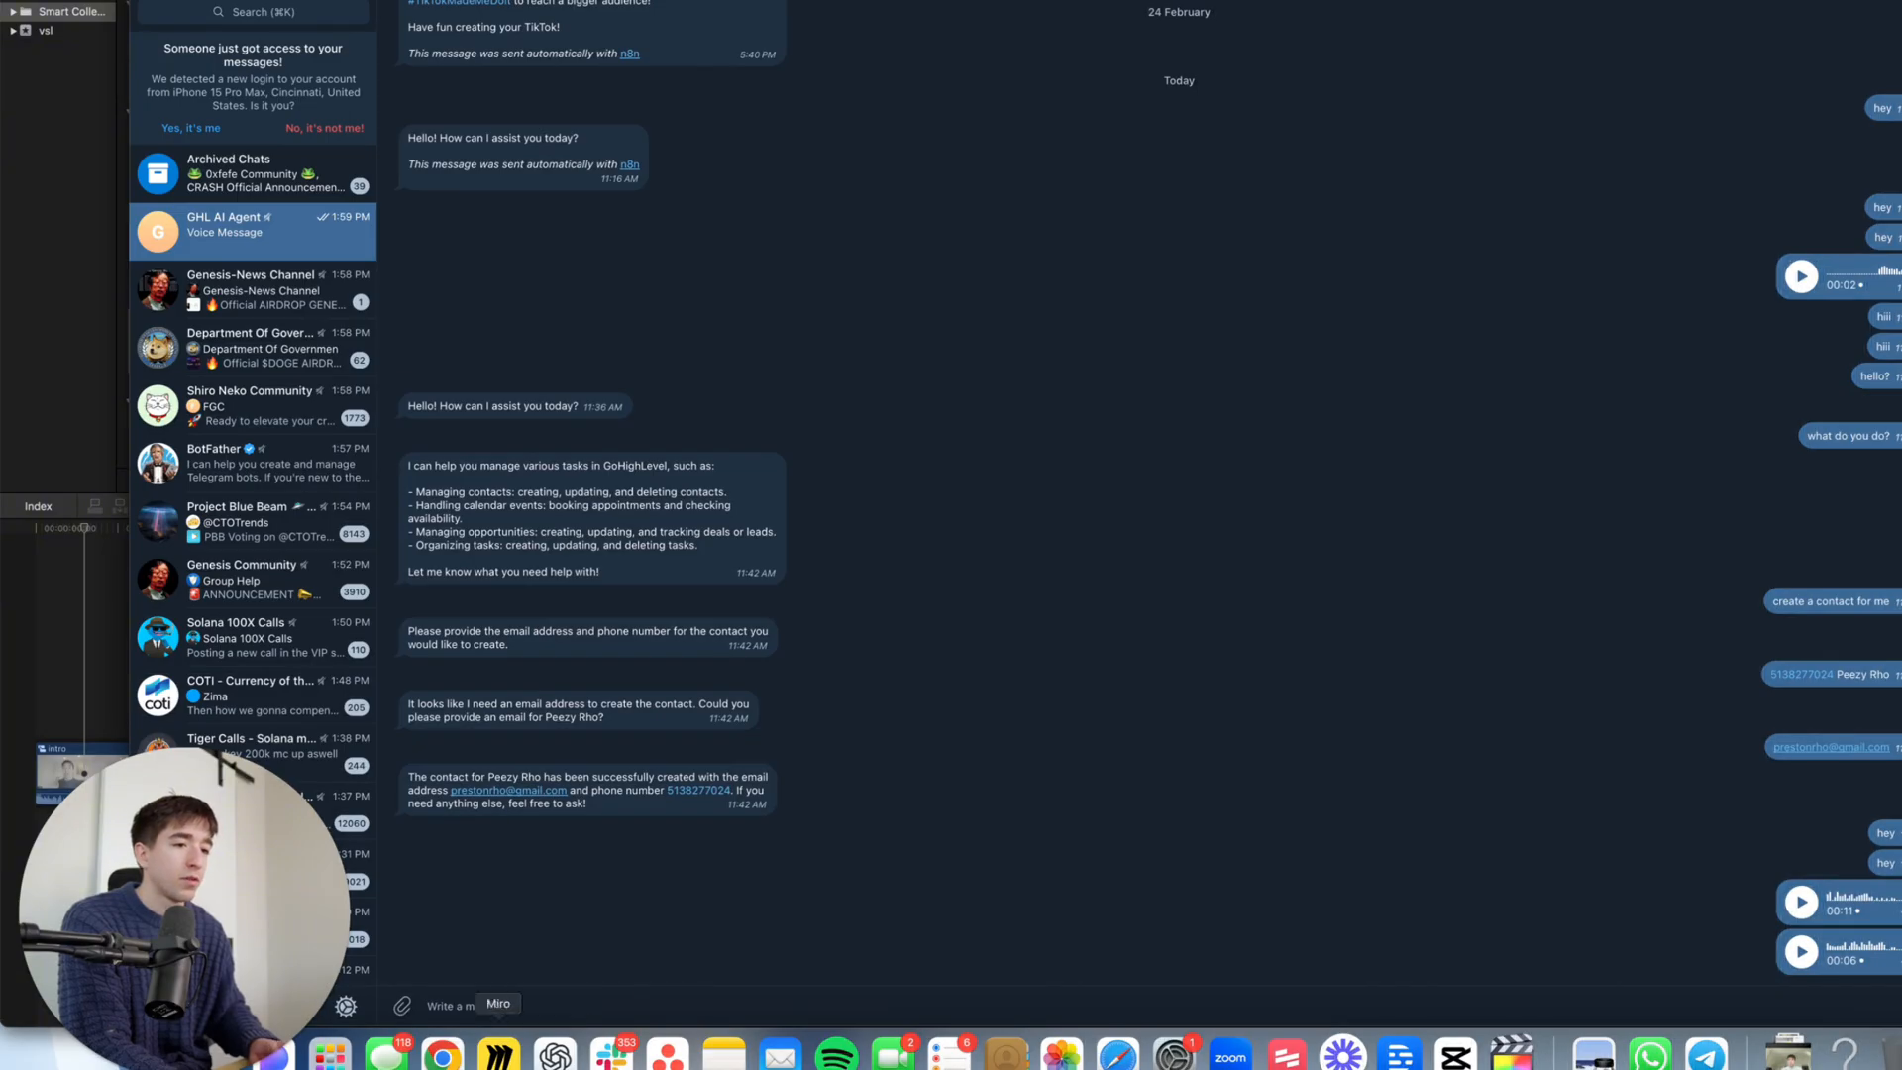
left_click(443, 1058)
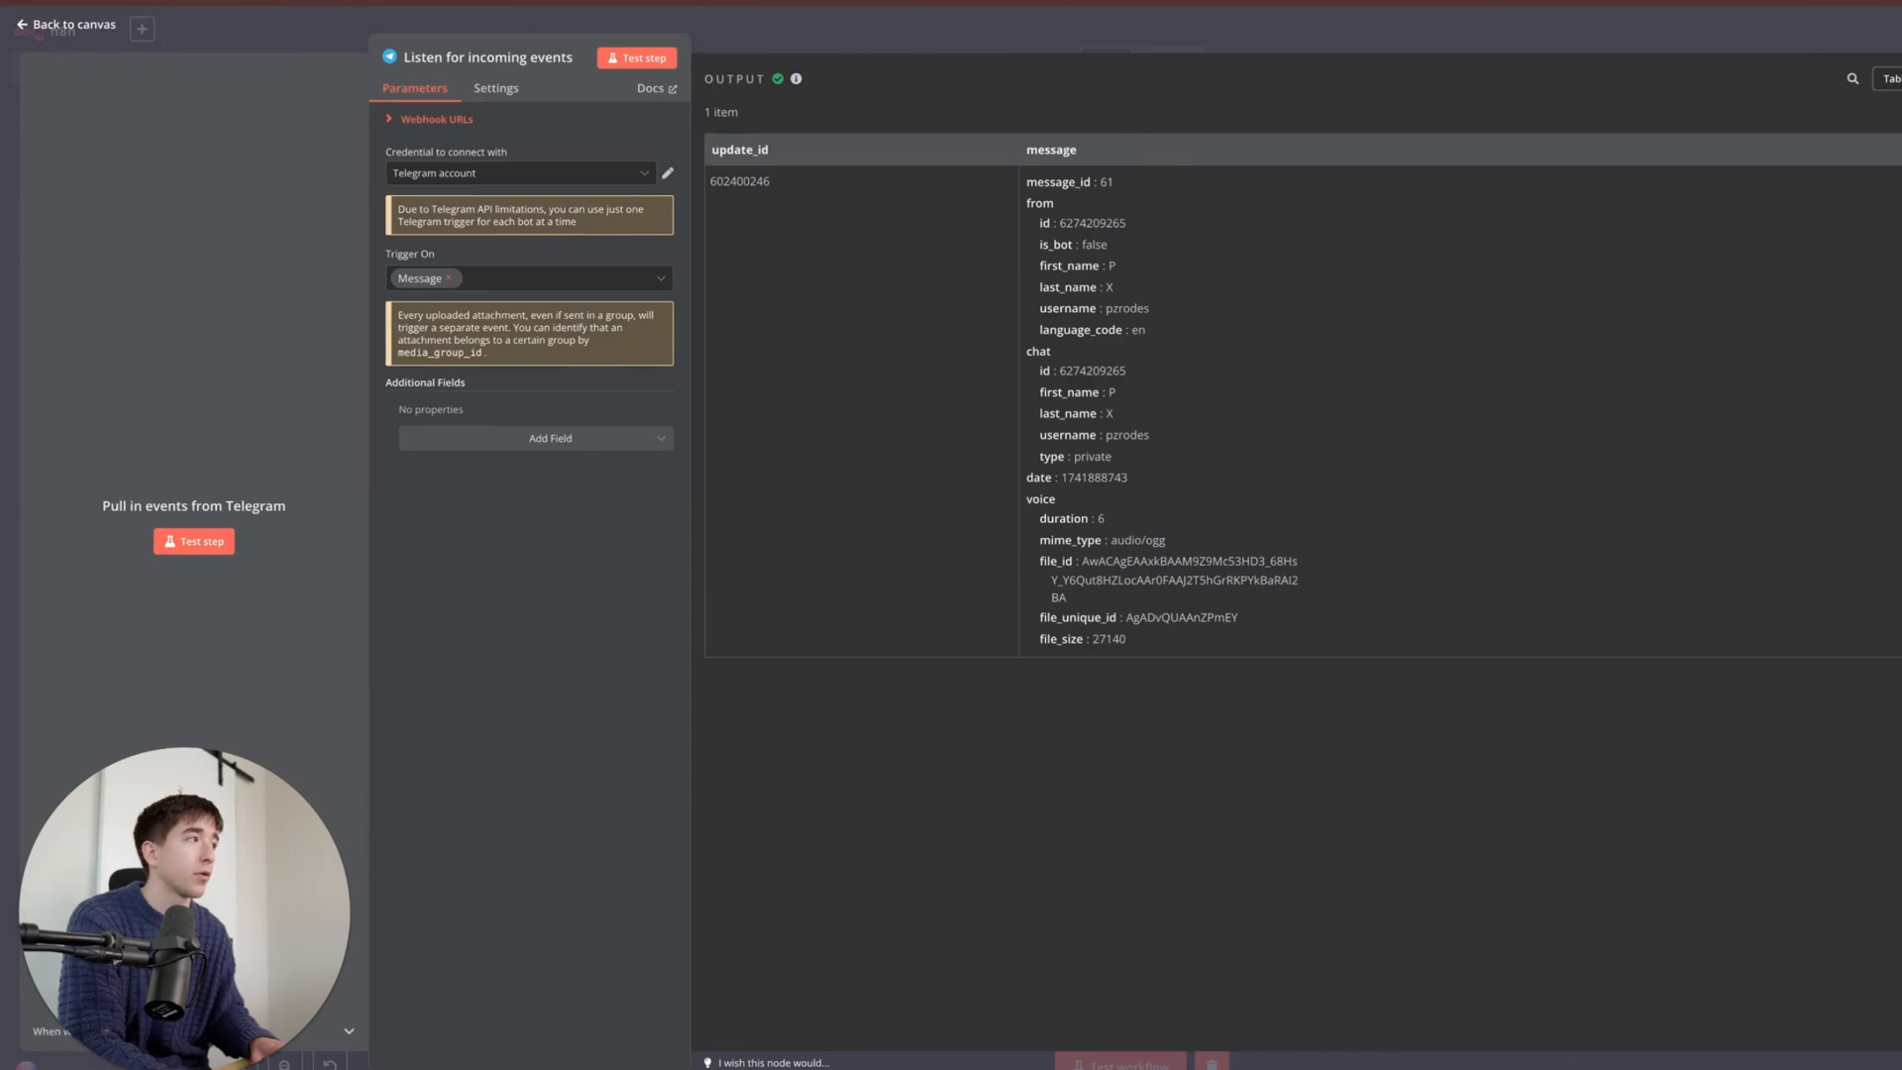
- Leave the Telegram trigger's details panel for the workflow canvas
left_click(1234, 56)
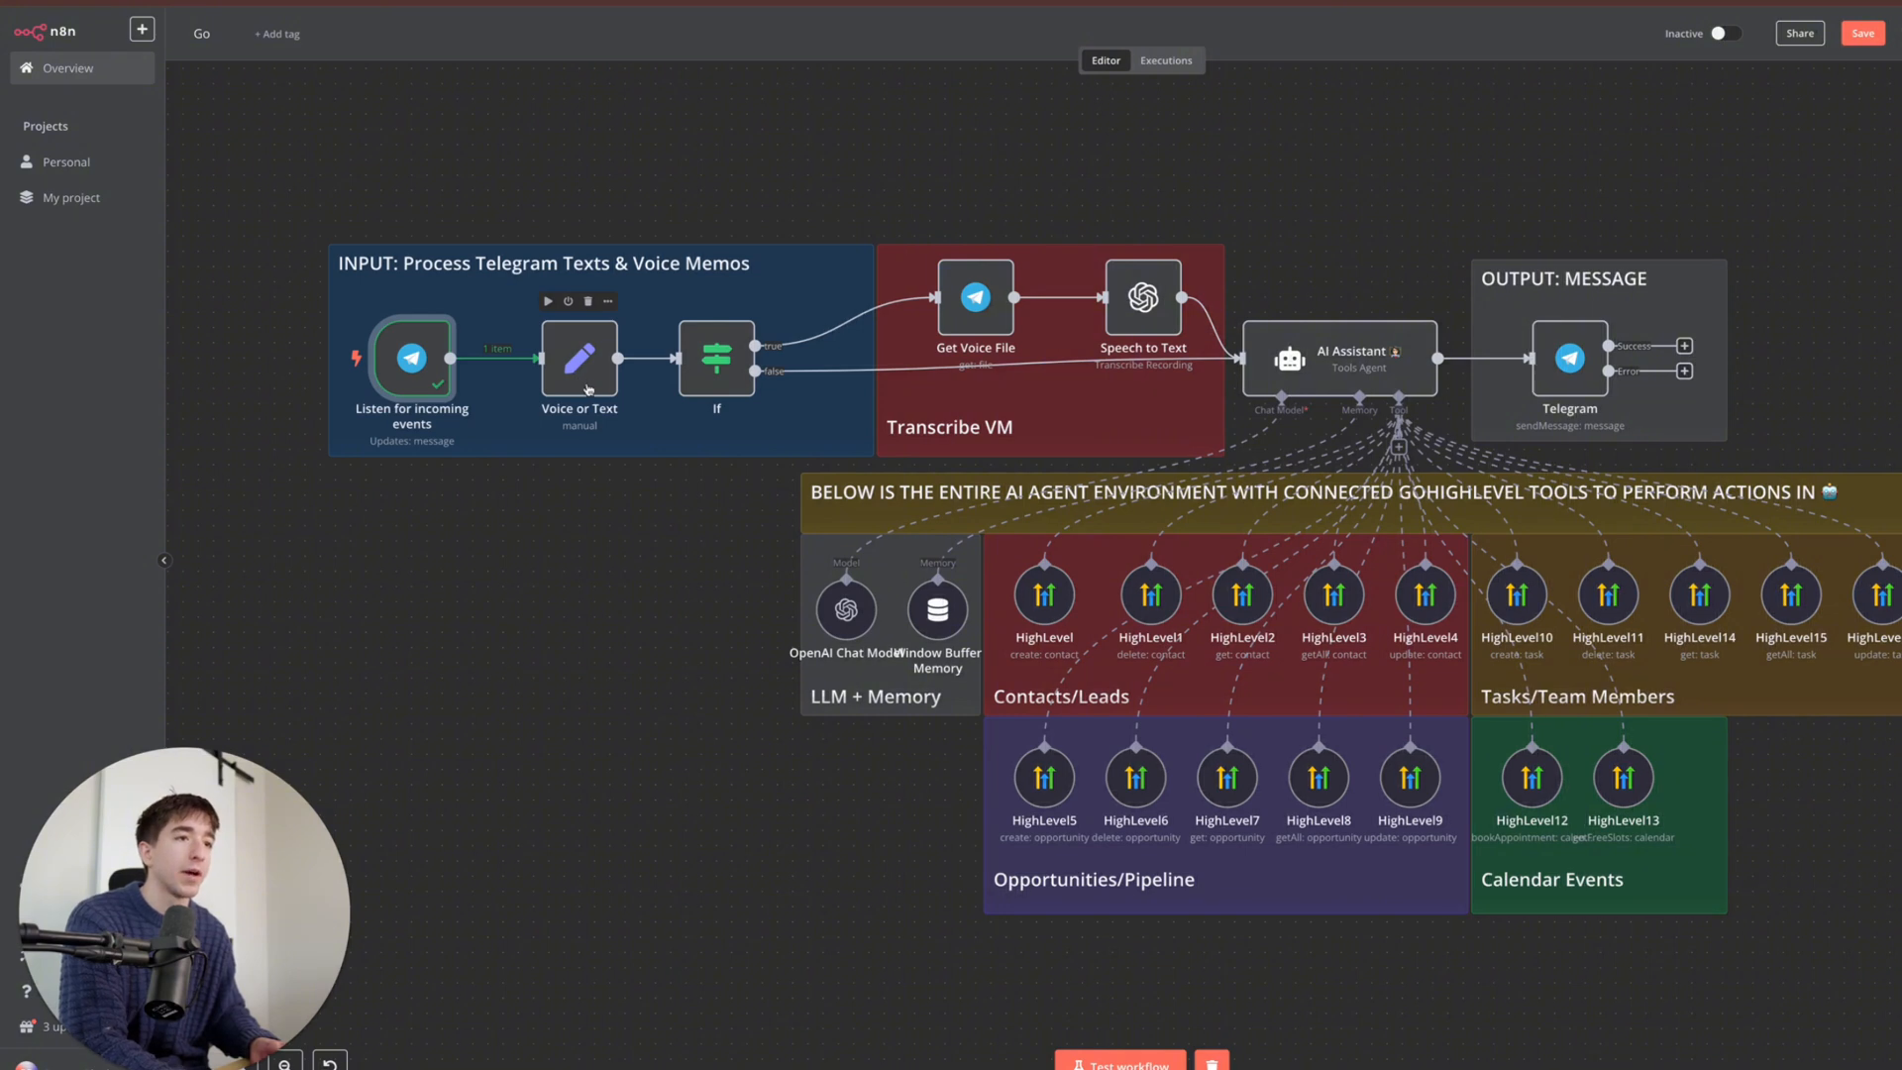
- Add '?' after $json in the Voice or Text node's Value expression
double_click(571, 367)
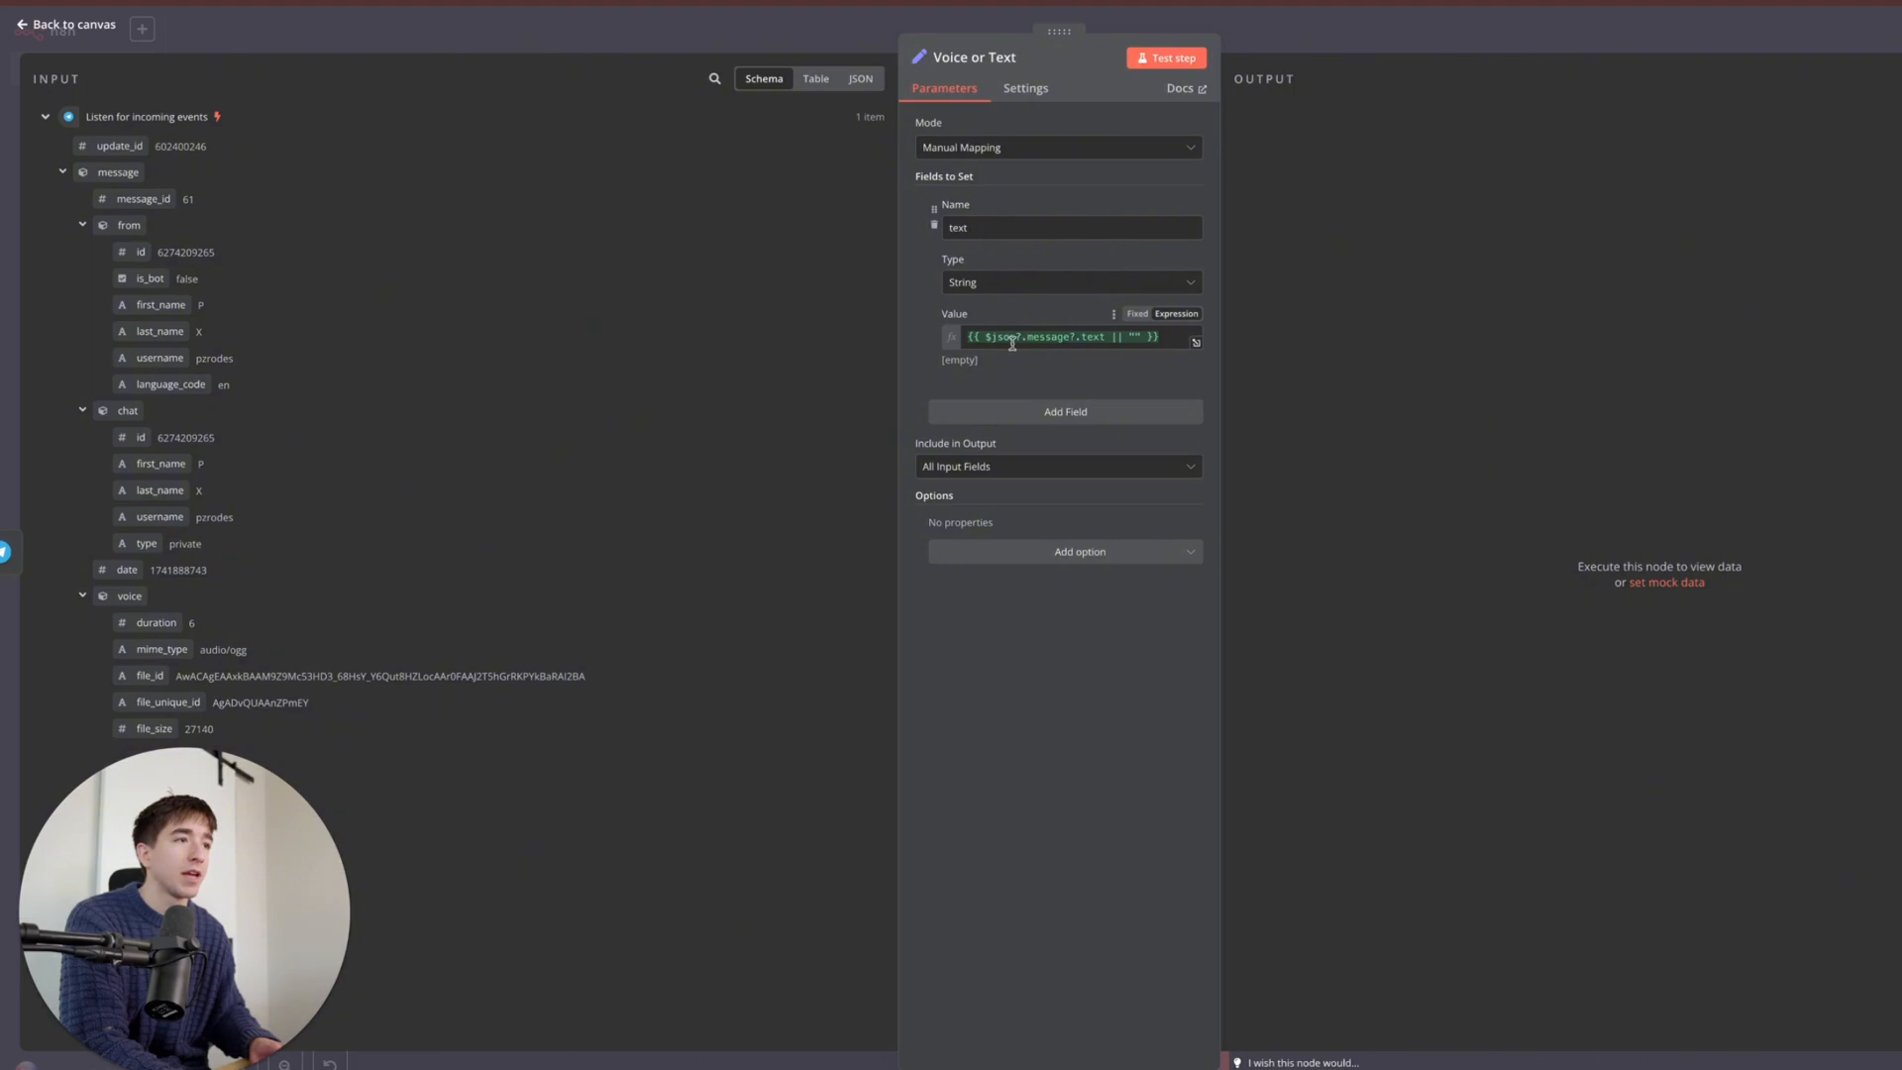
mouse_move(1014, 340)
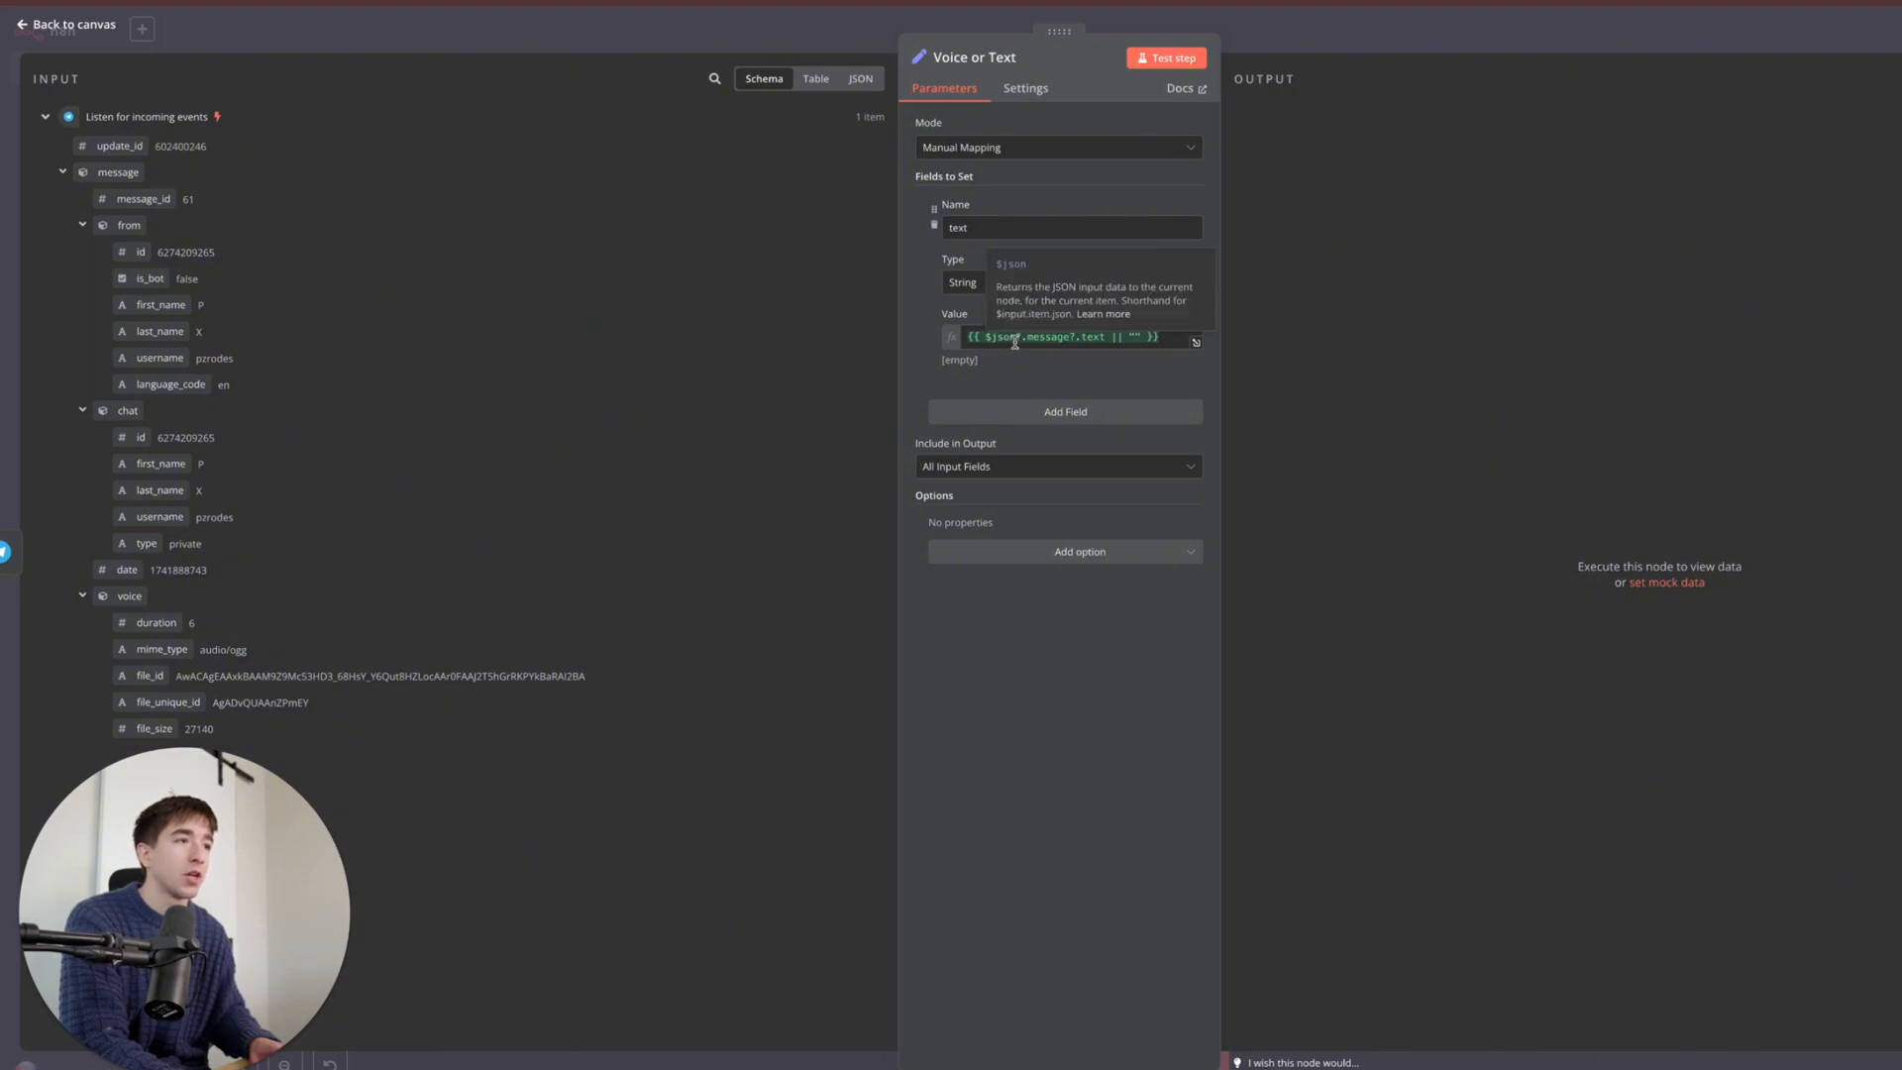
left_click(1014, 340)
type("?")
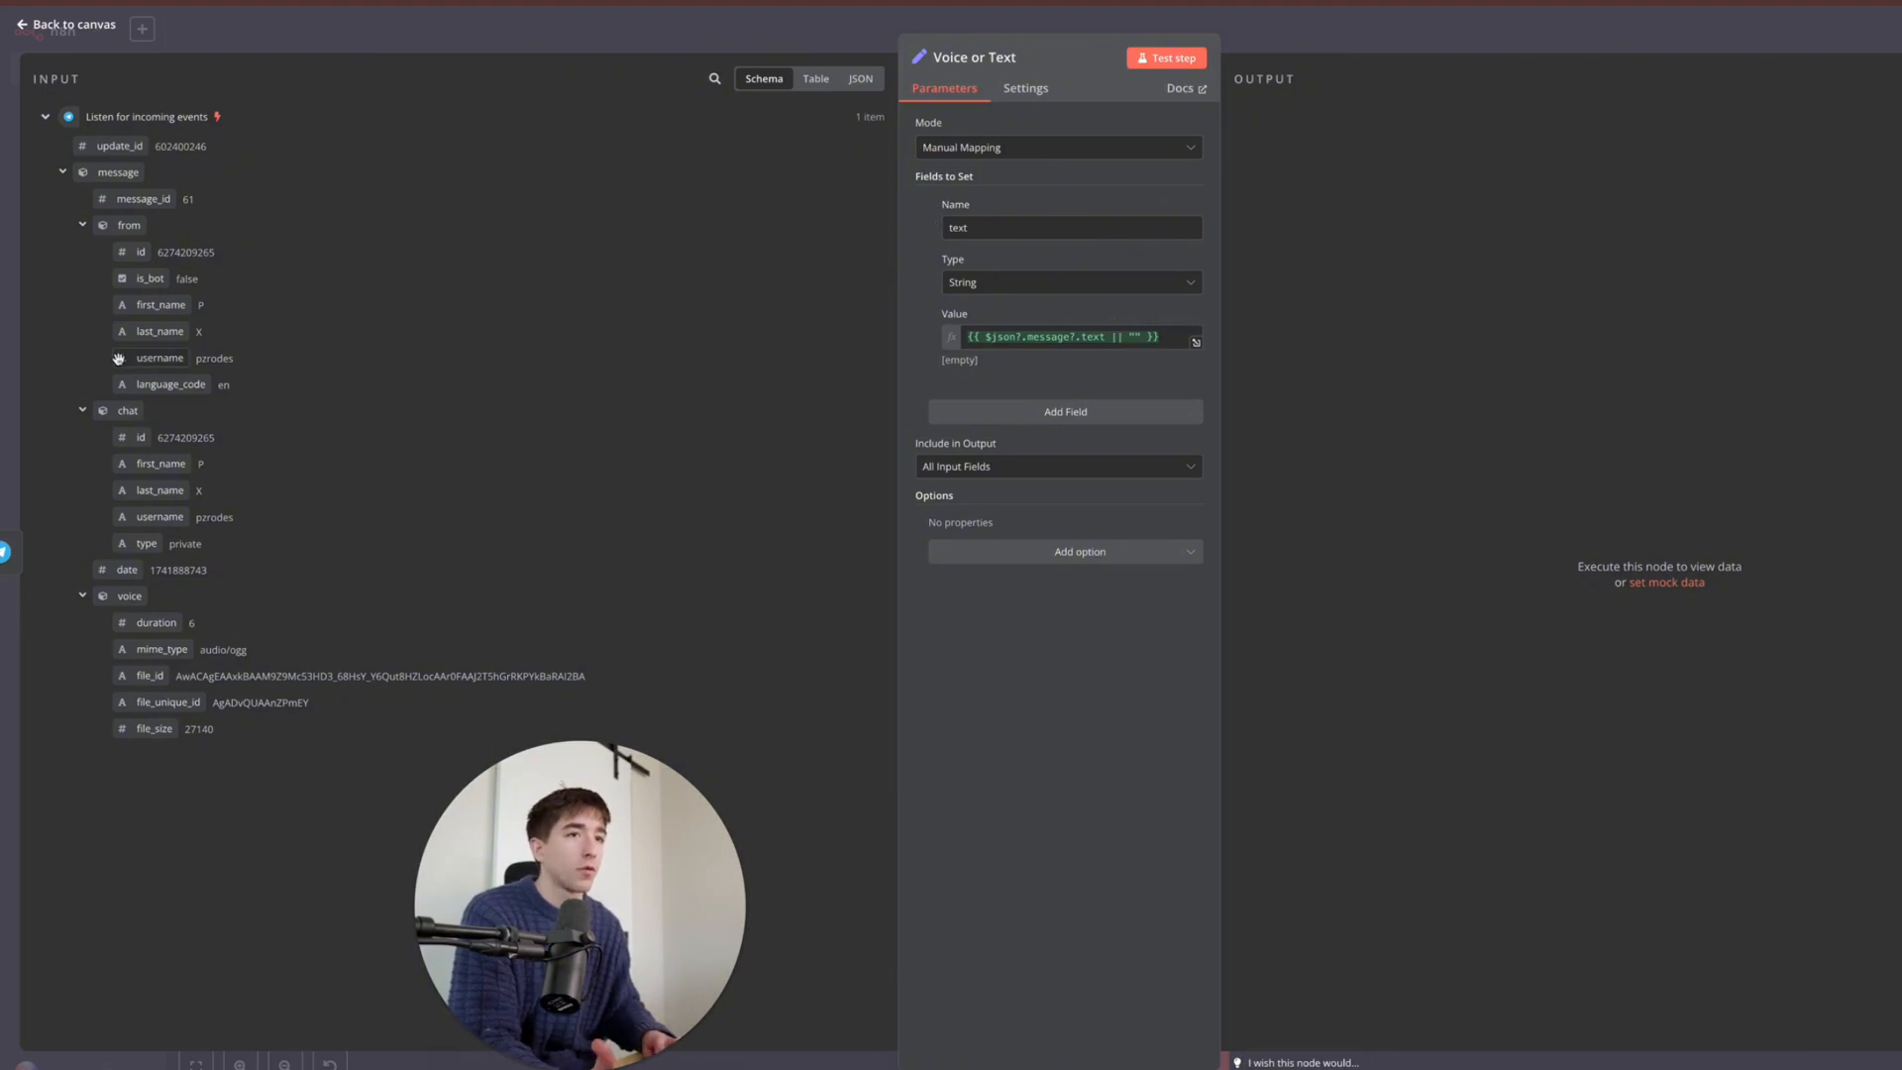
left_click(696, 17)
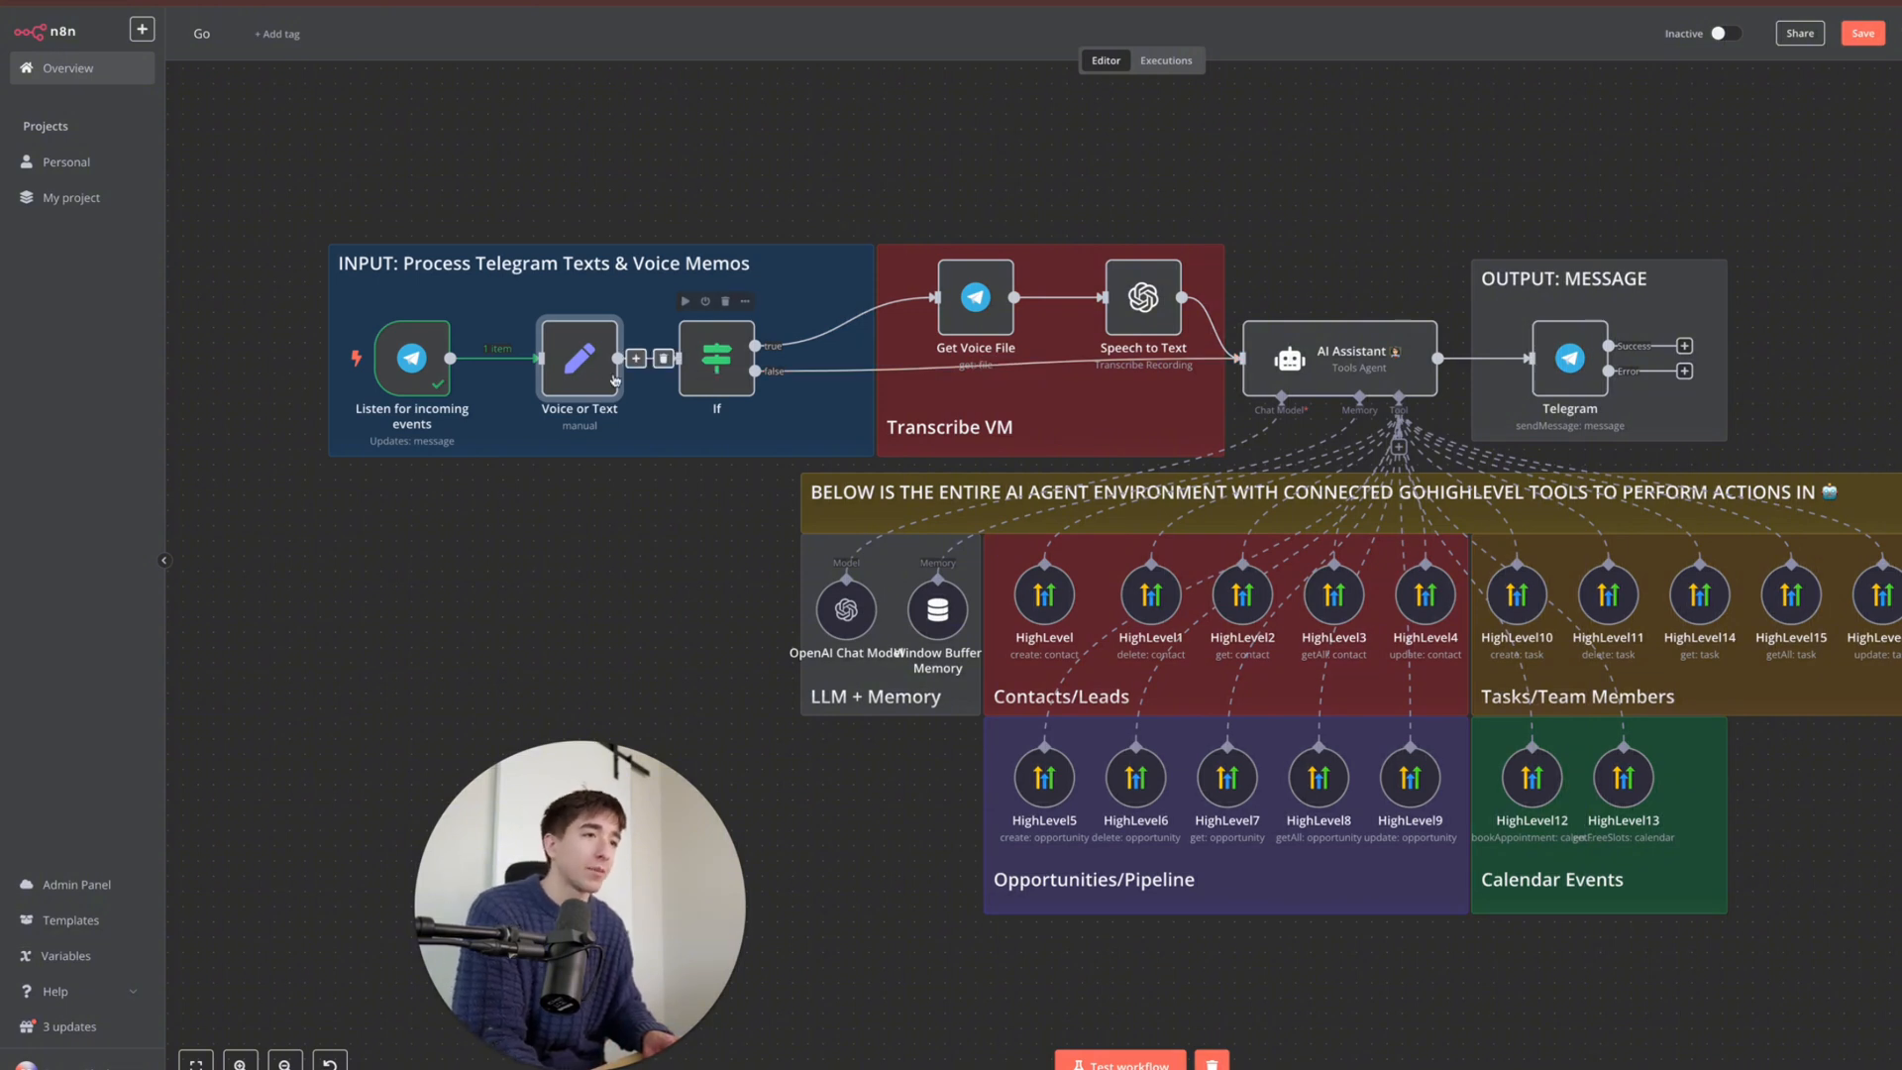
- Inspect the If node, then test-run the Voice or Text node on the sample voice message
double_click(712, 373)
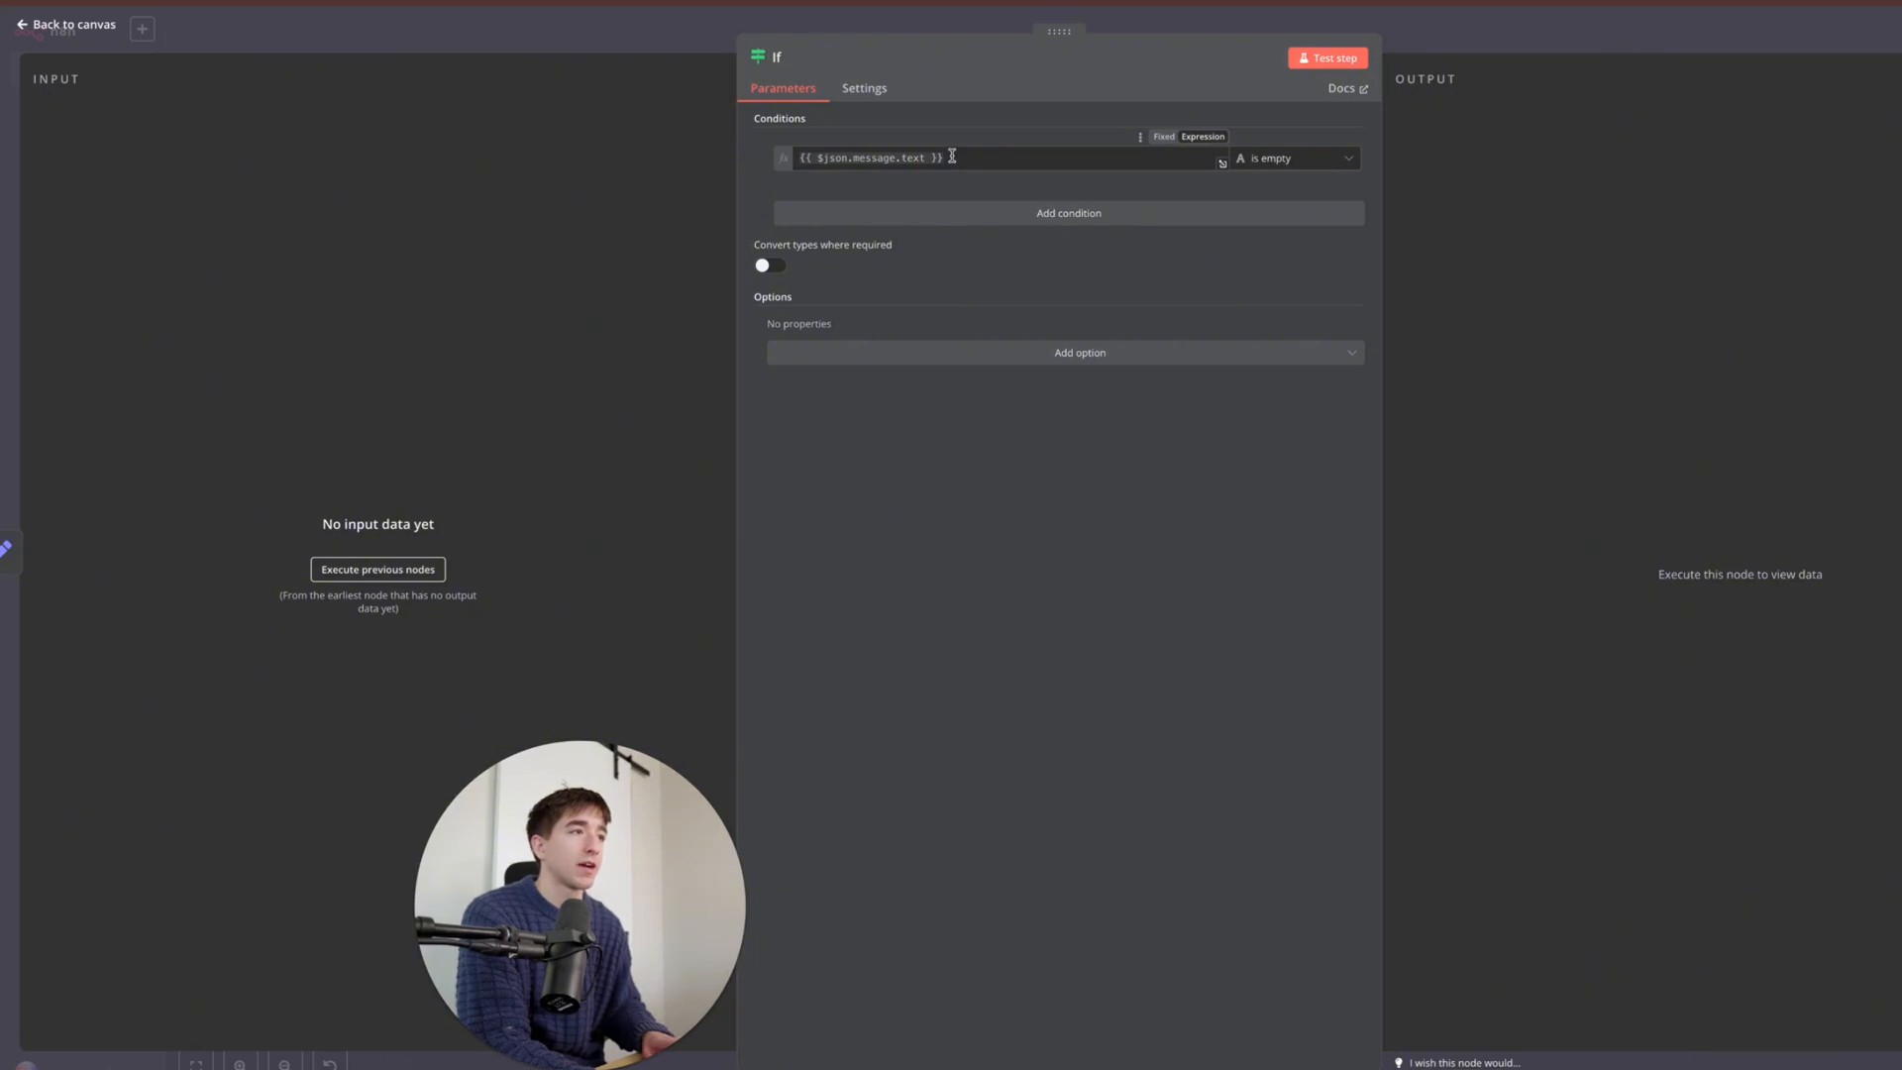
left_click(652, 18)
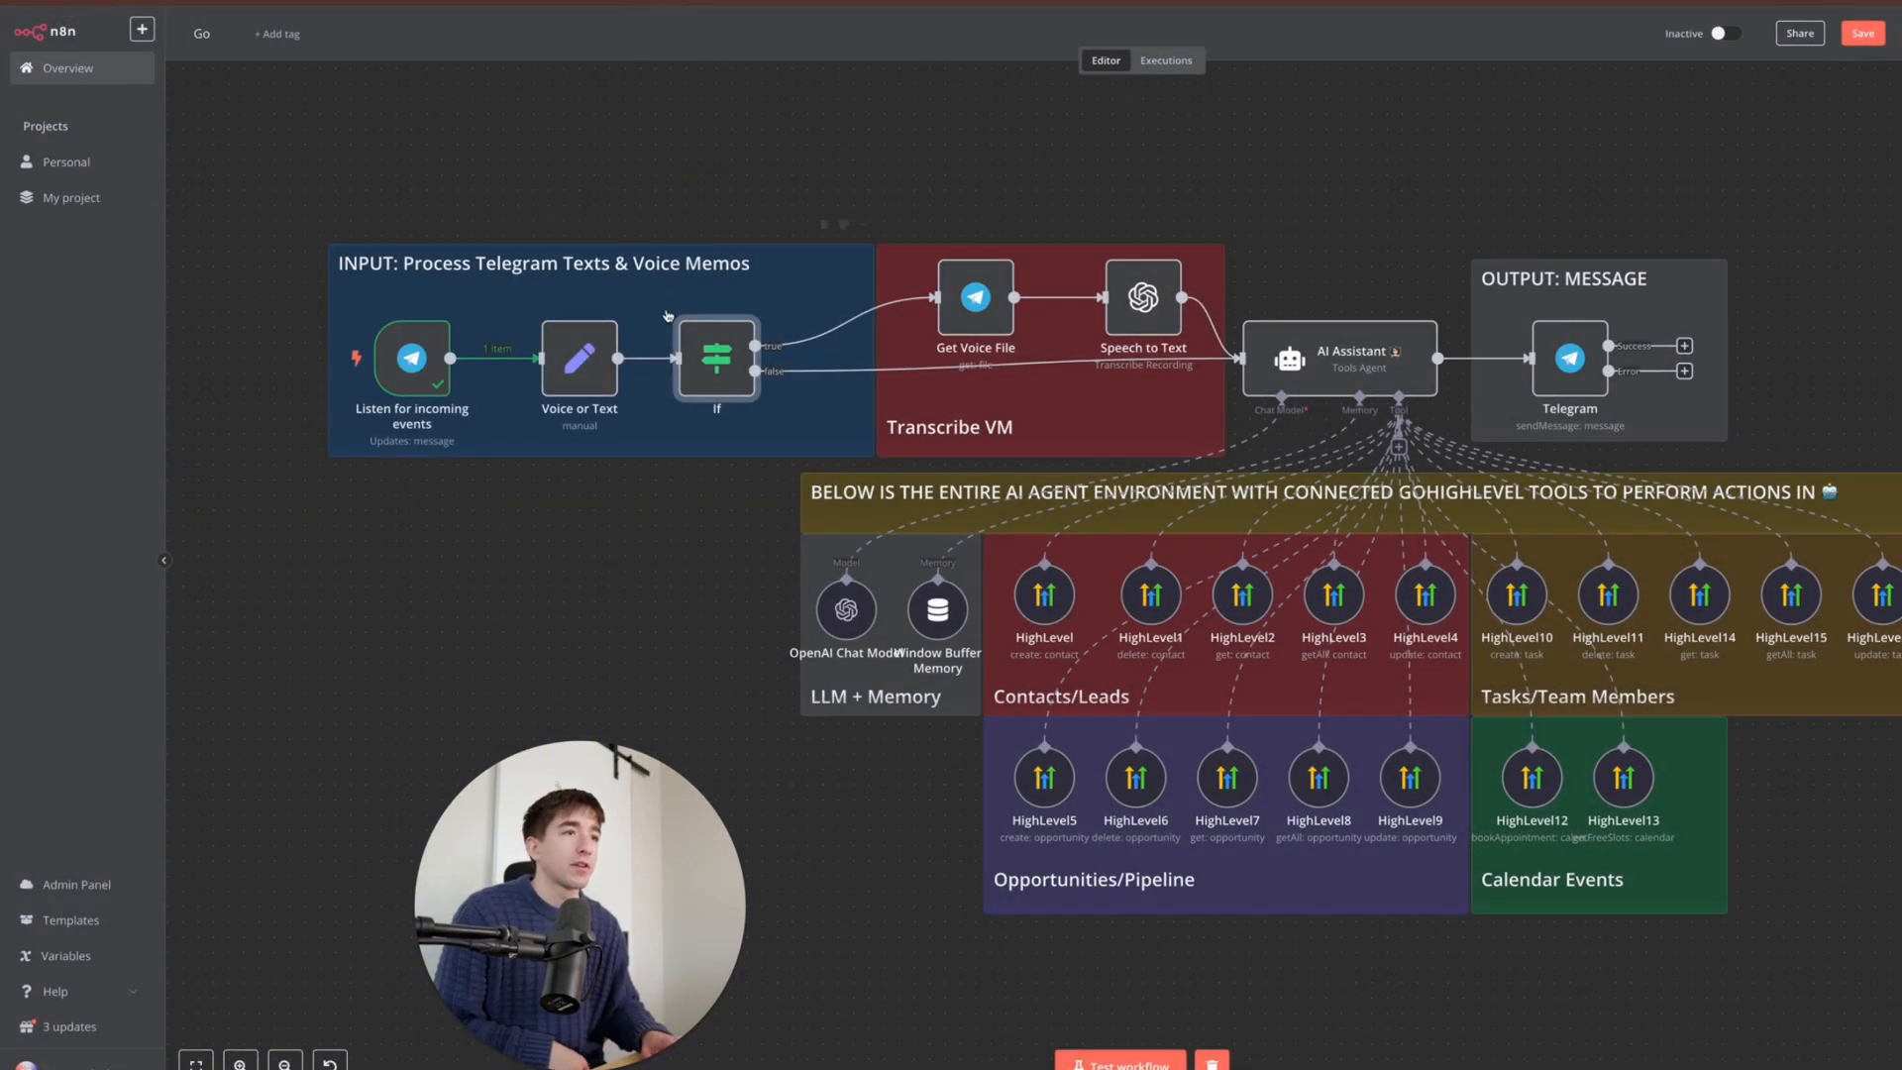
double_click(611, 367)
left_click(1184, 59)
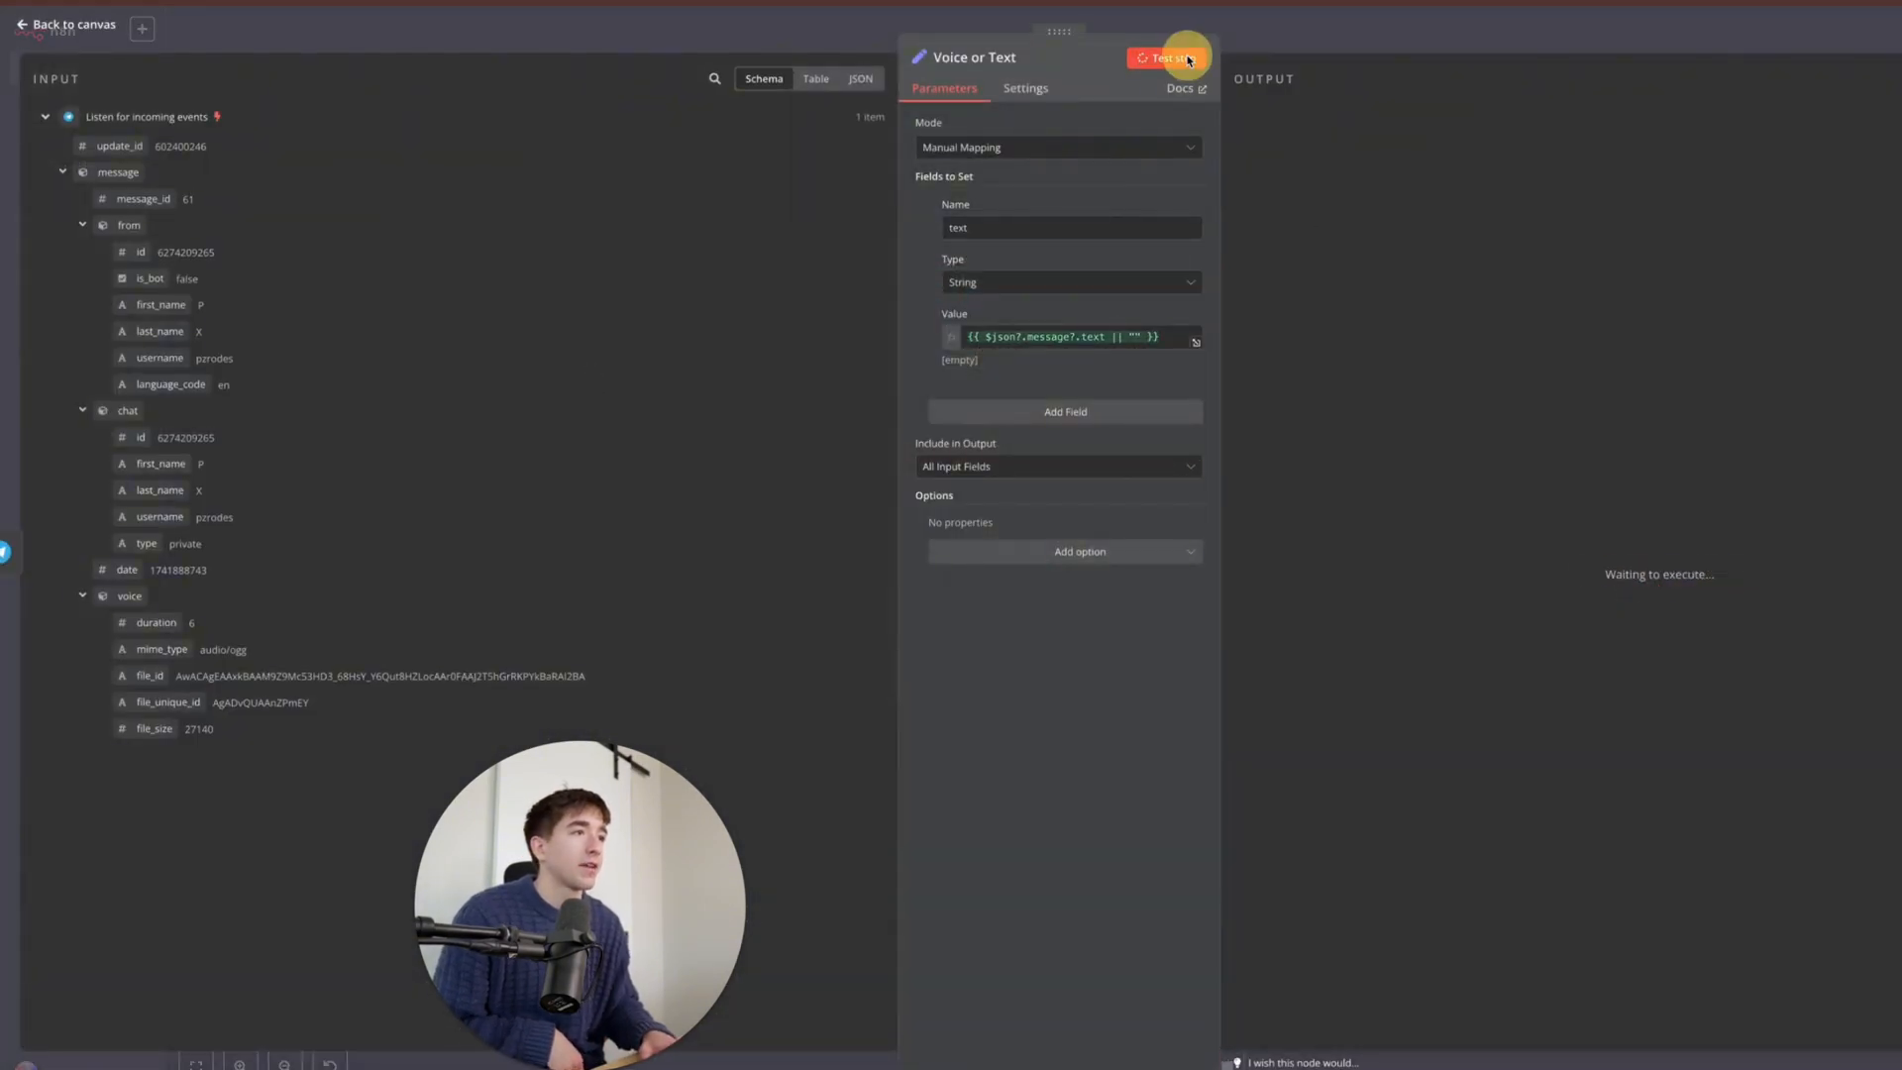
left_click(1327, 35)
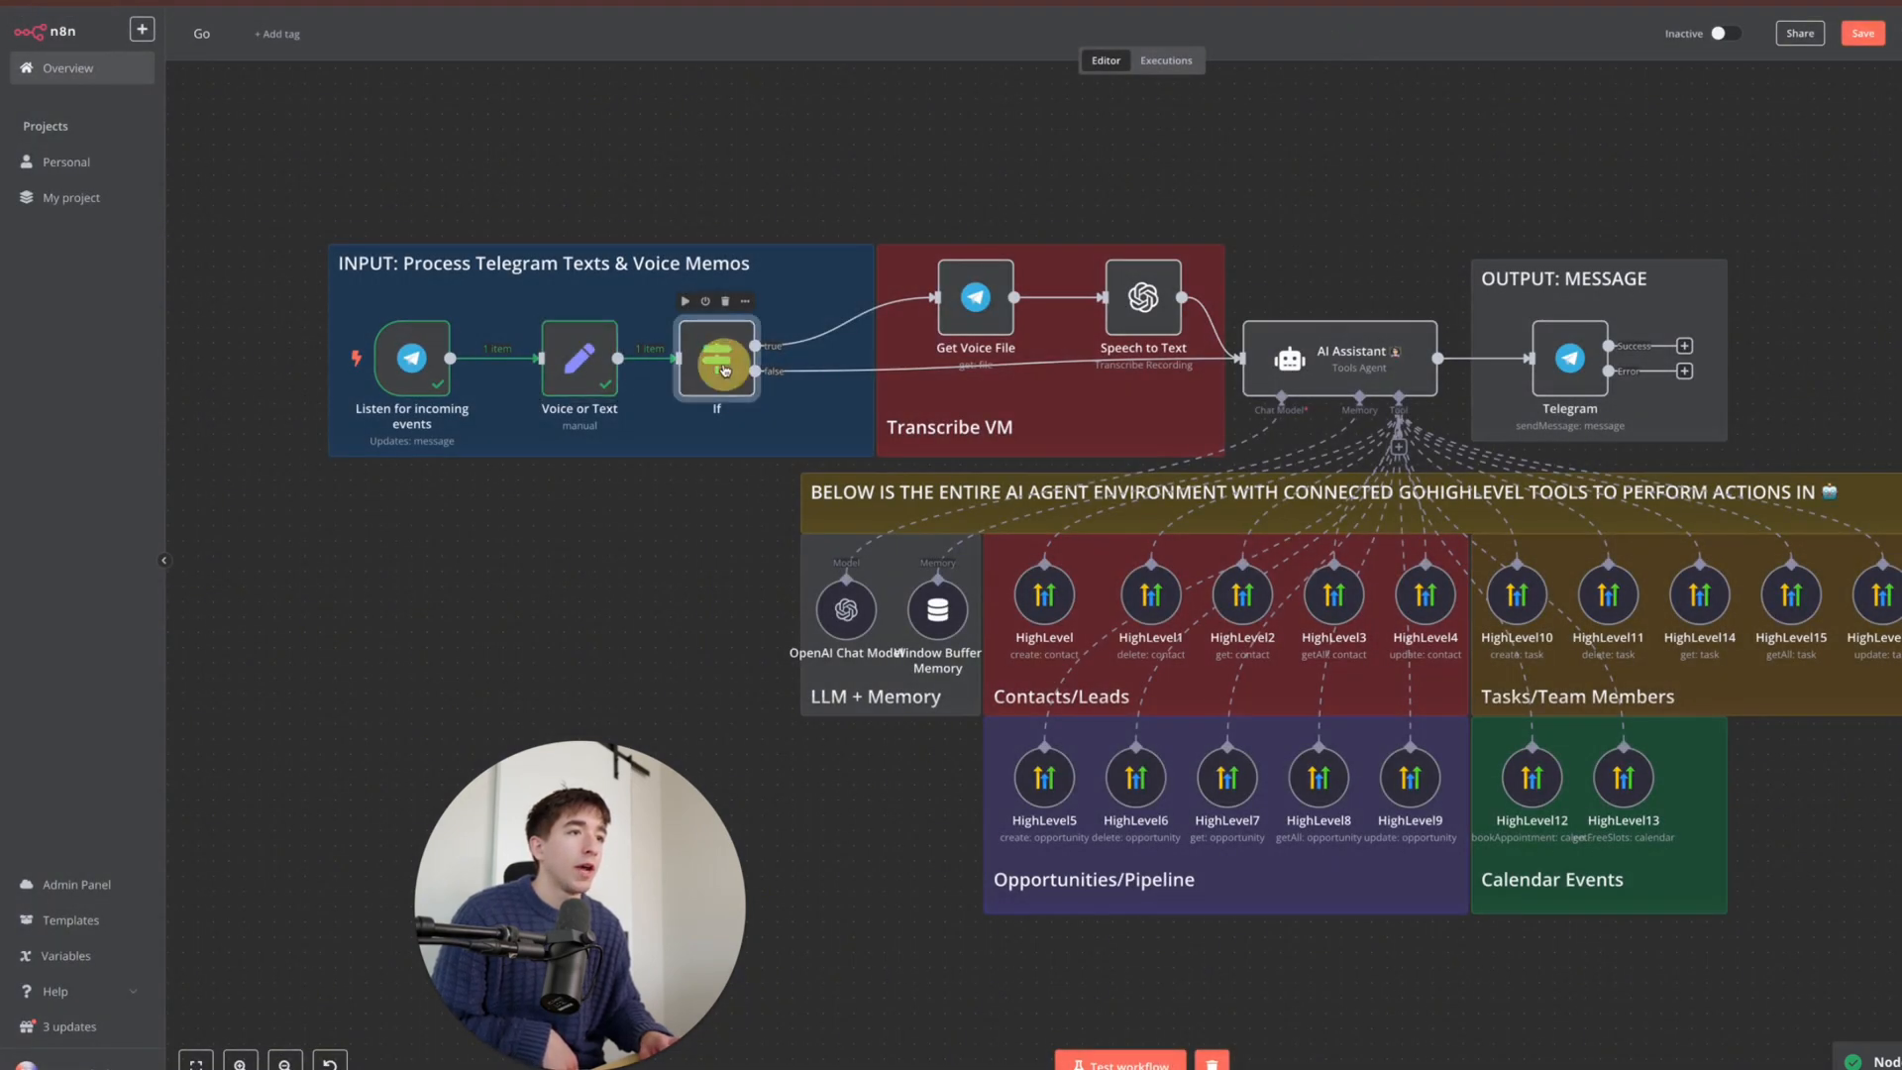
- Keep the If condition as 'is empty' and test-run the If step
double_click(716, 359)
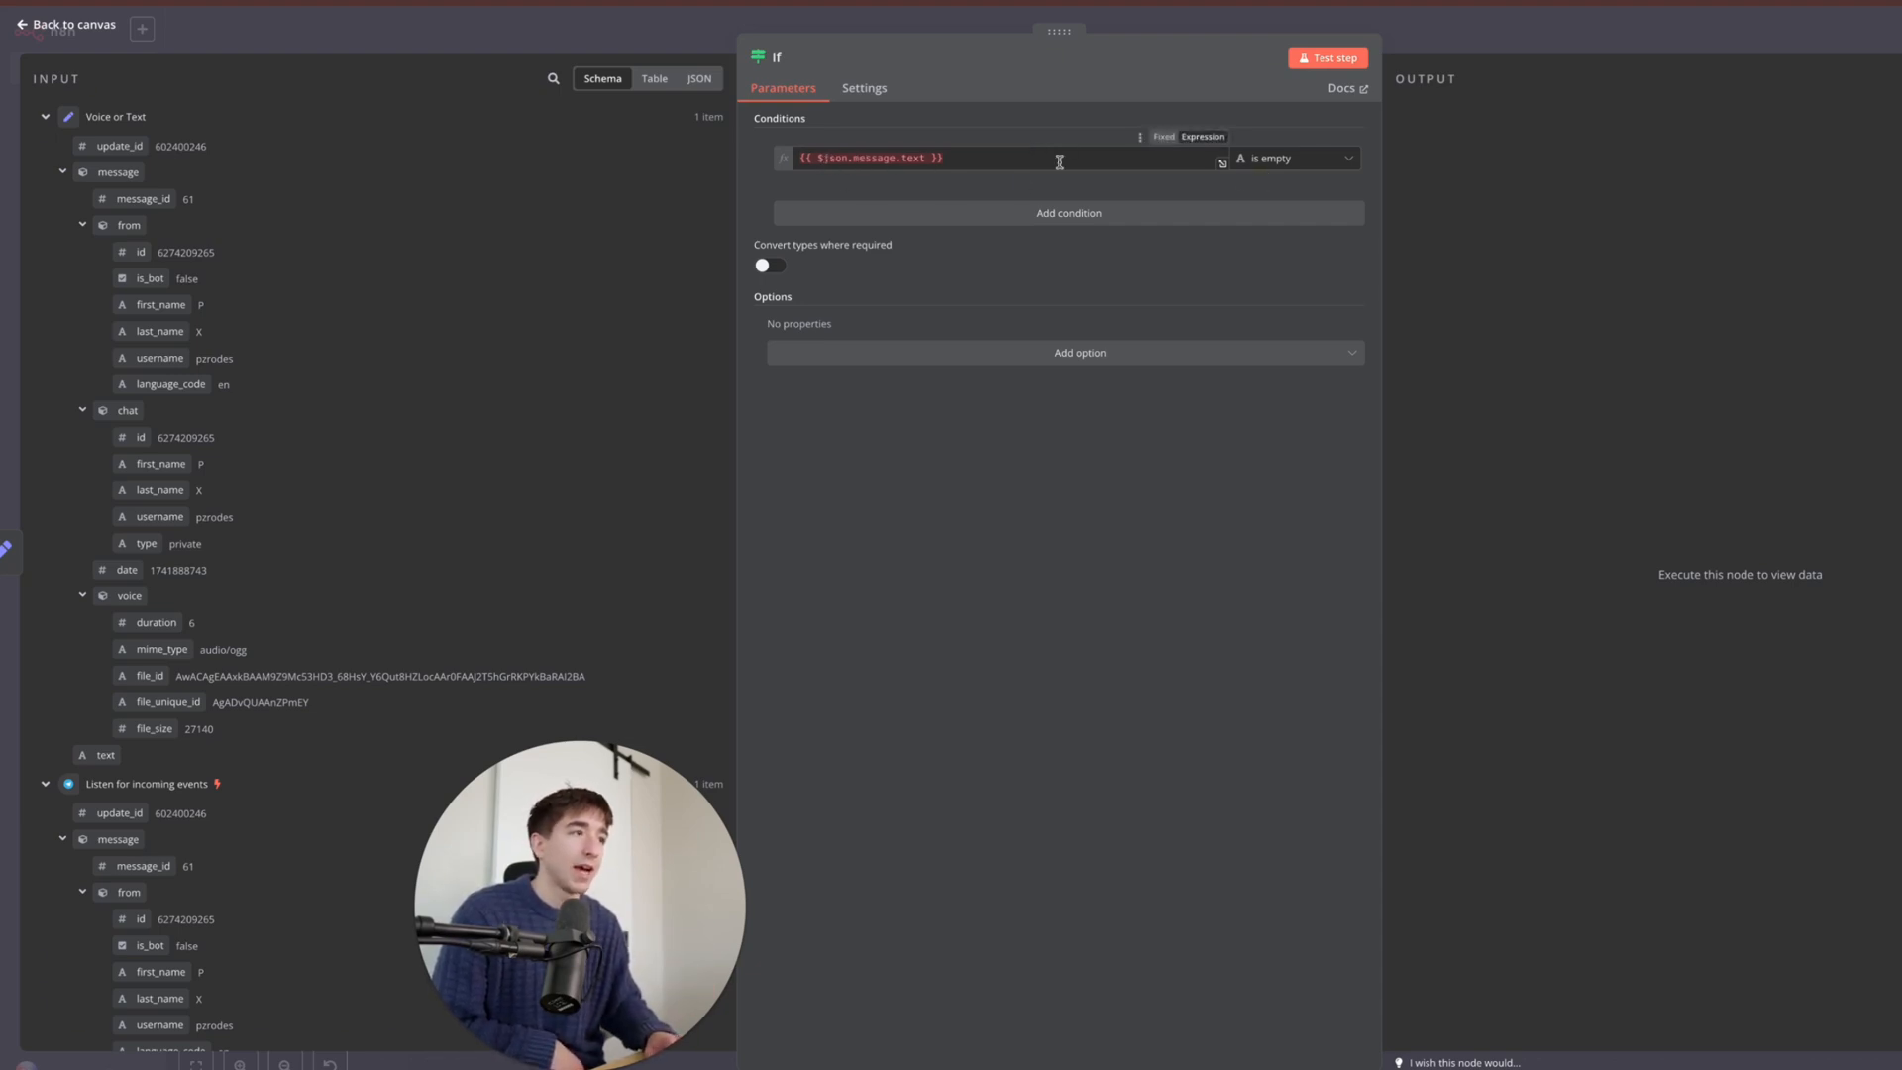
left_click(1264, 169)
mouse_move(1278, 202)
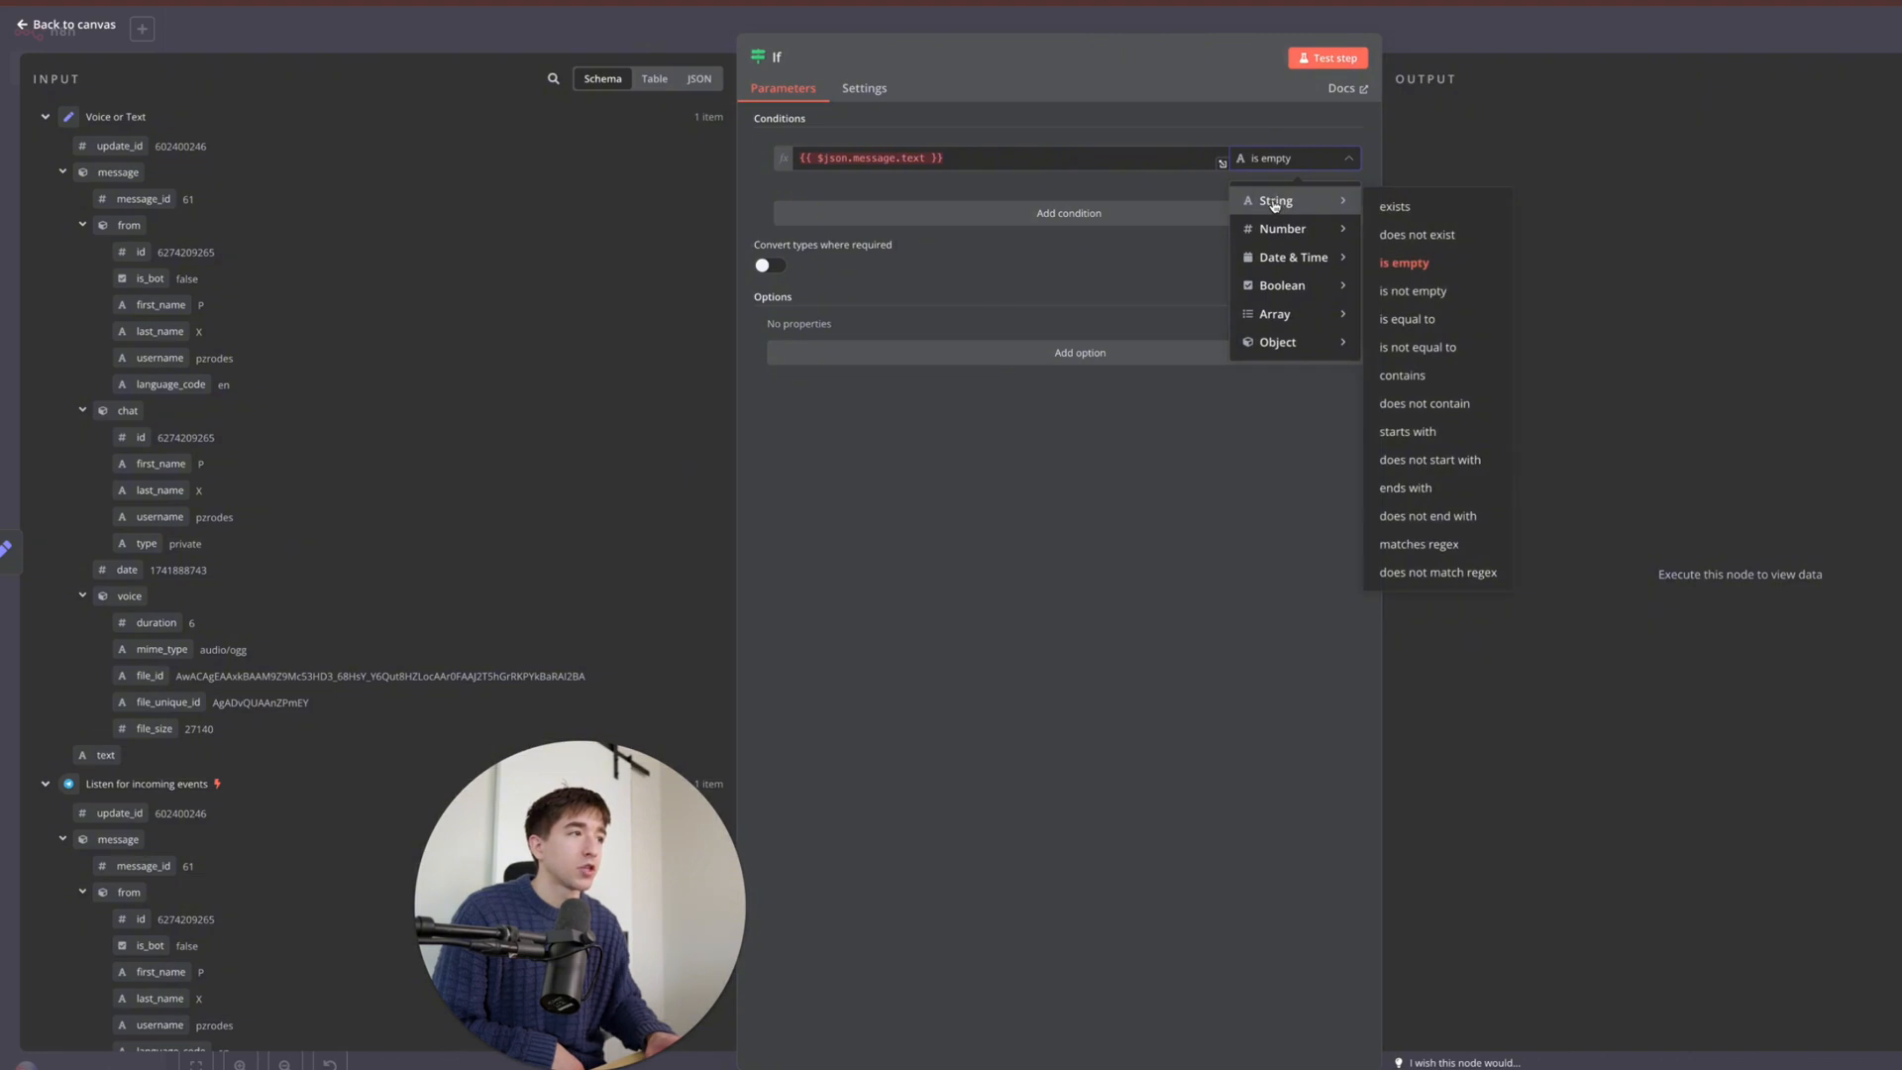
left_click(1403, 262)
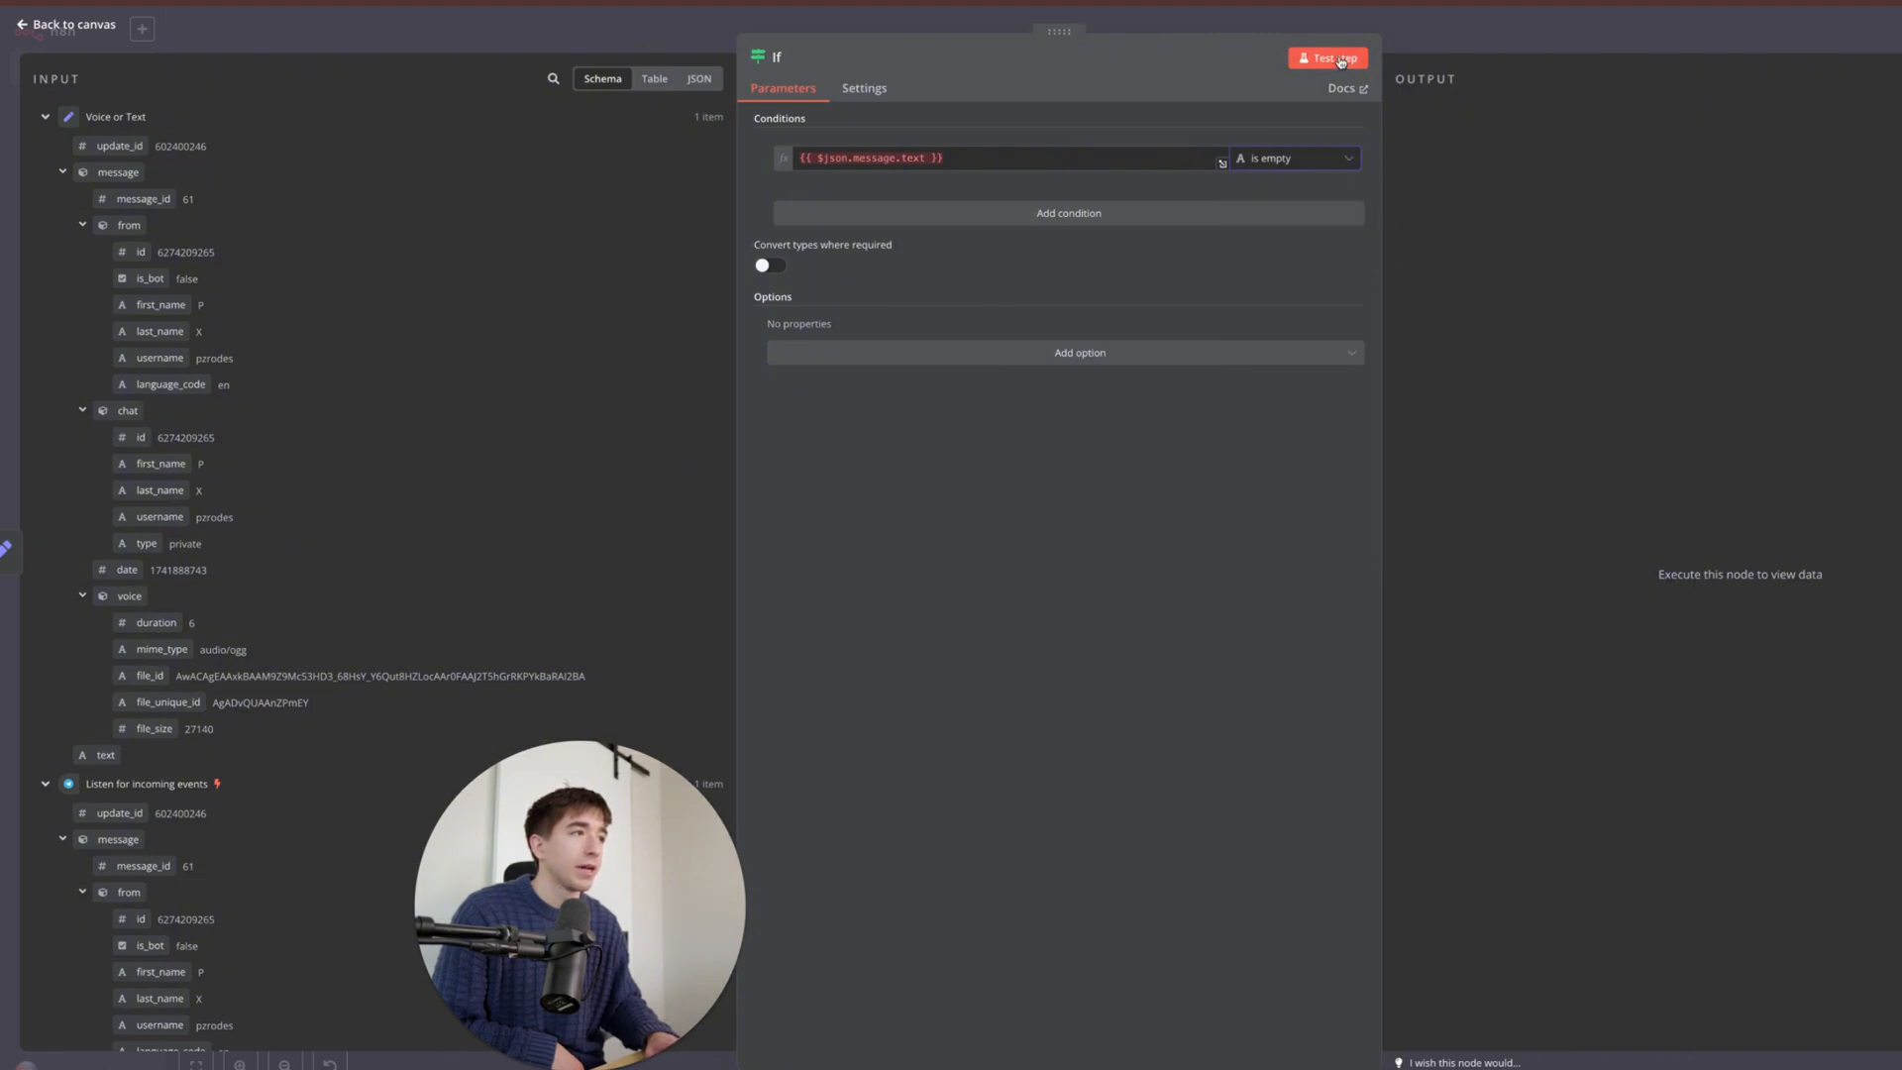
left_click(1341, 59)
left_click(1422, 31)
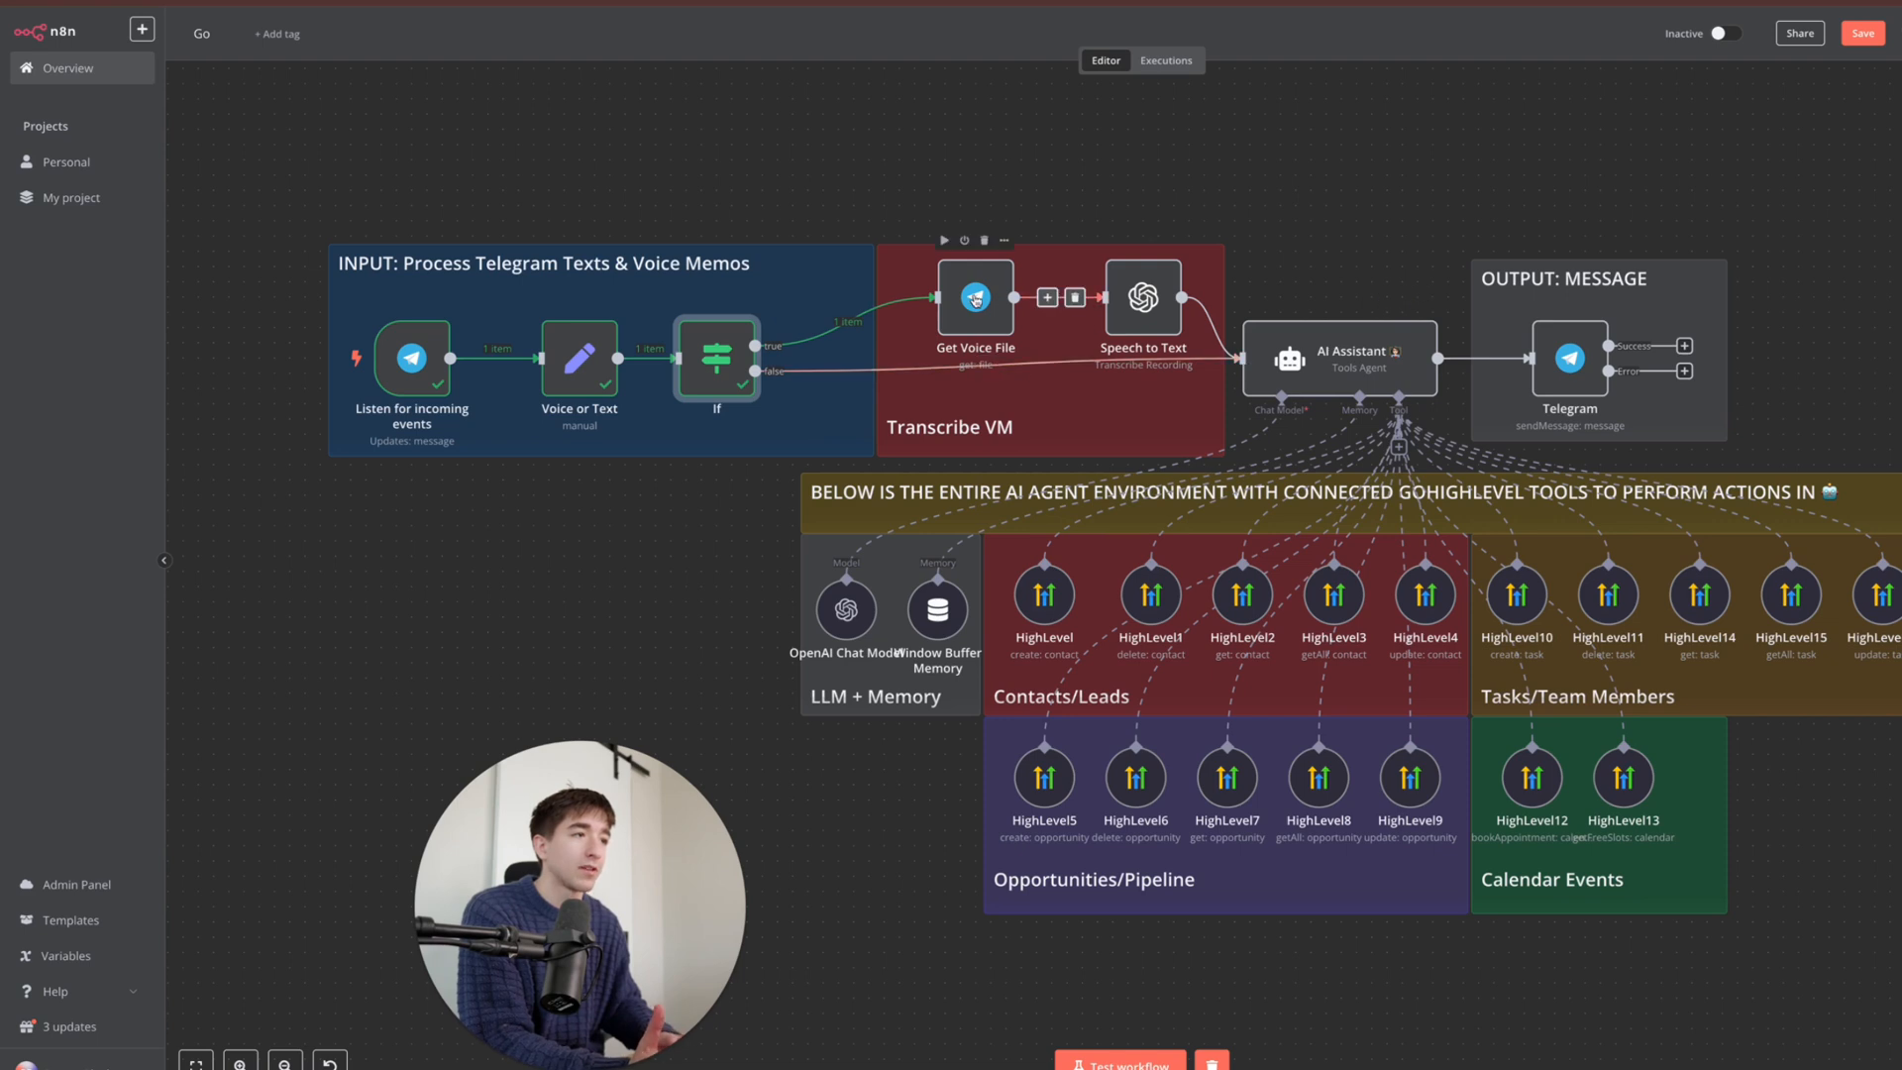
- Remap Get Voice File's File ID to the trigger's voice.file_id
double_click(975, 299)
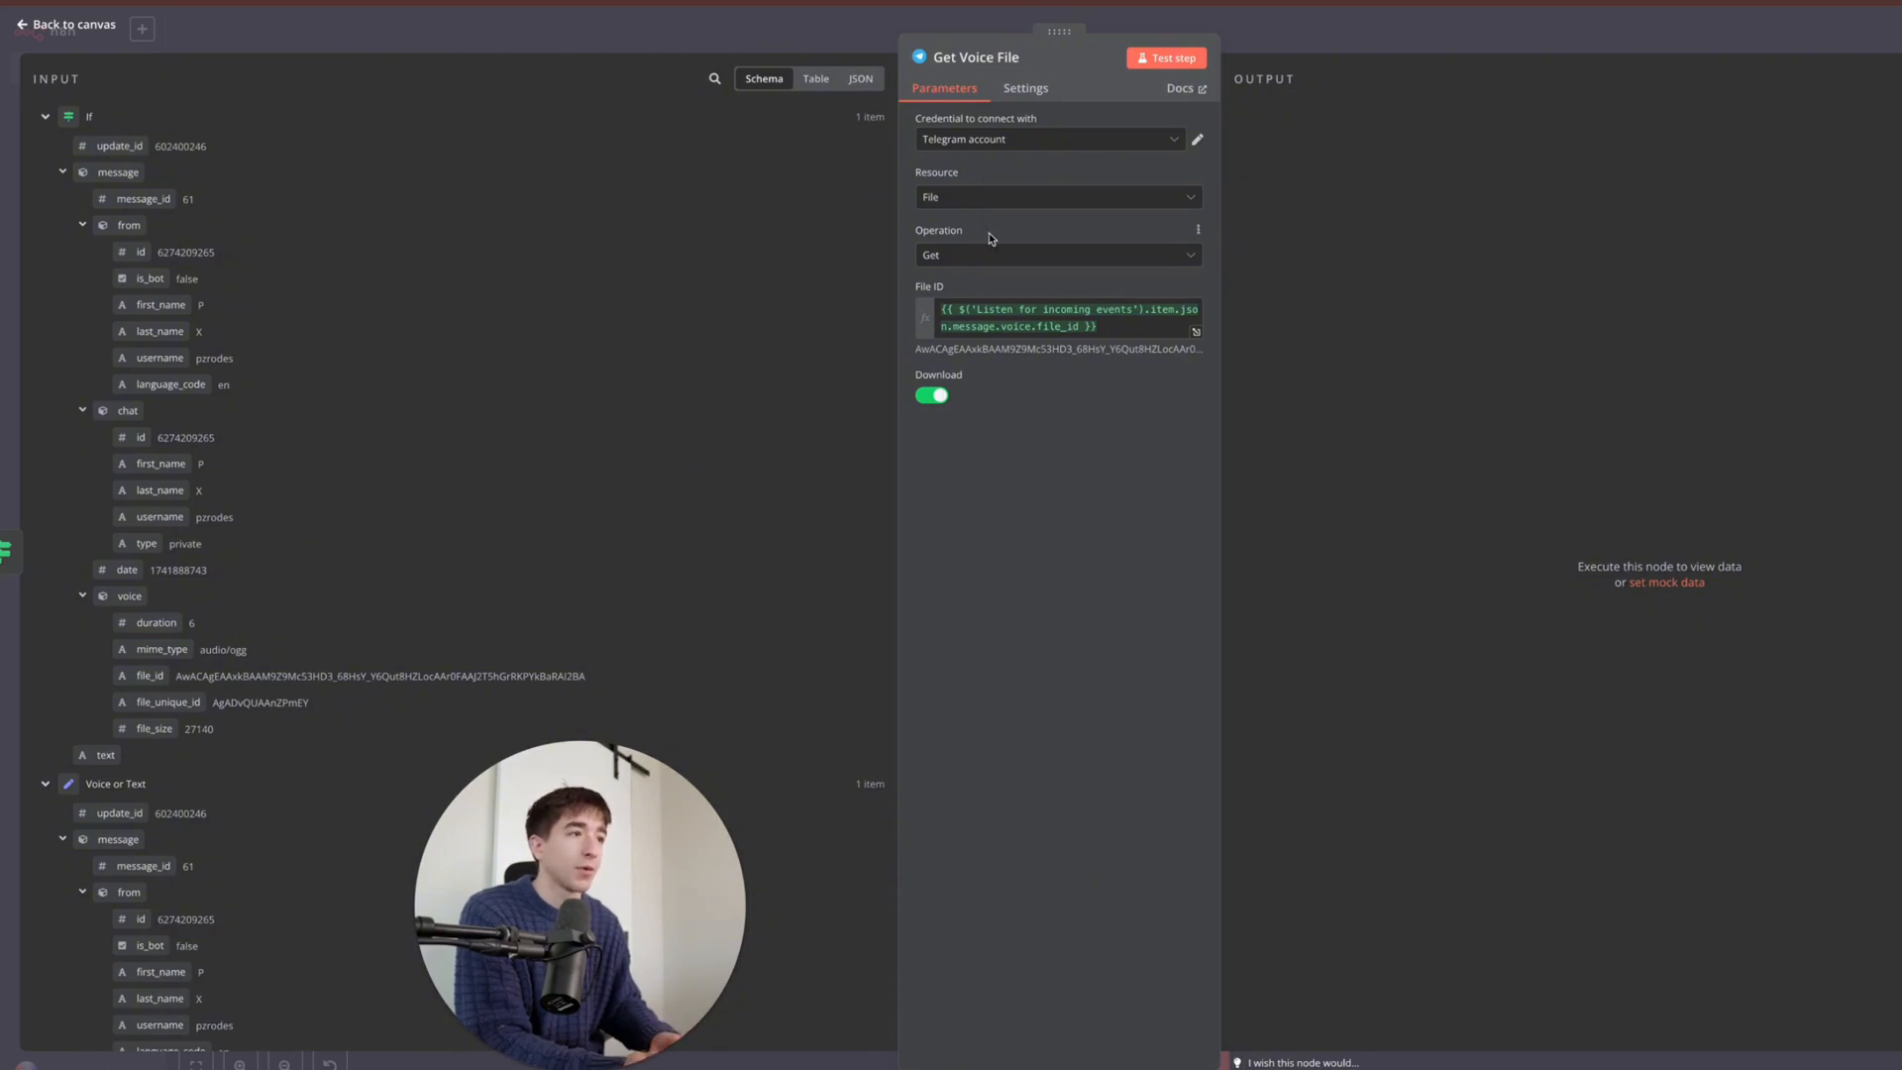
mouse_move(953, 287)
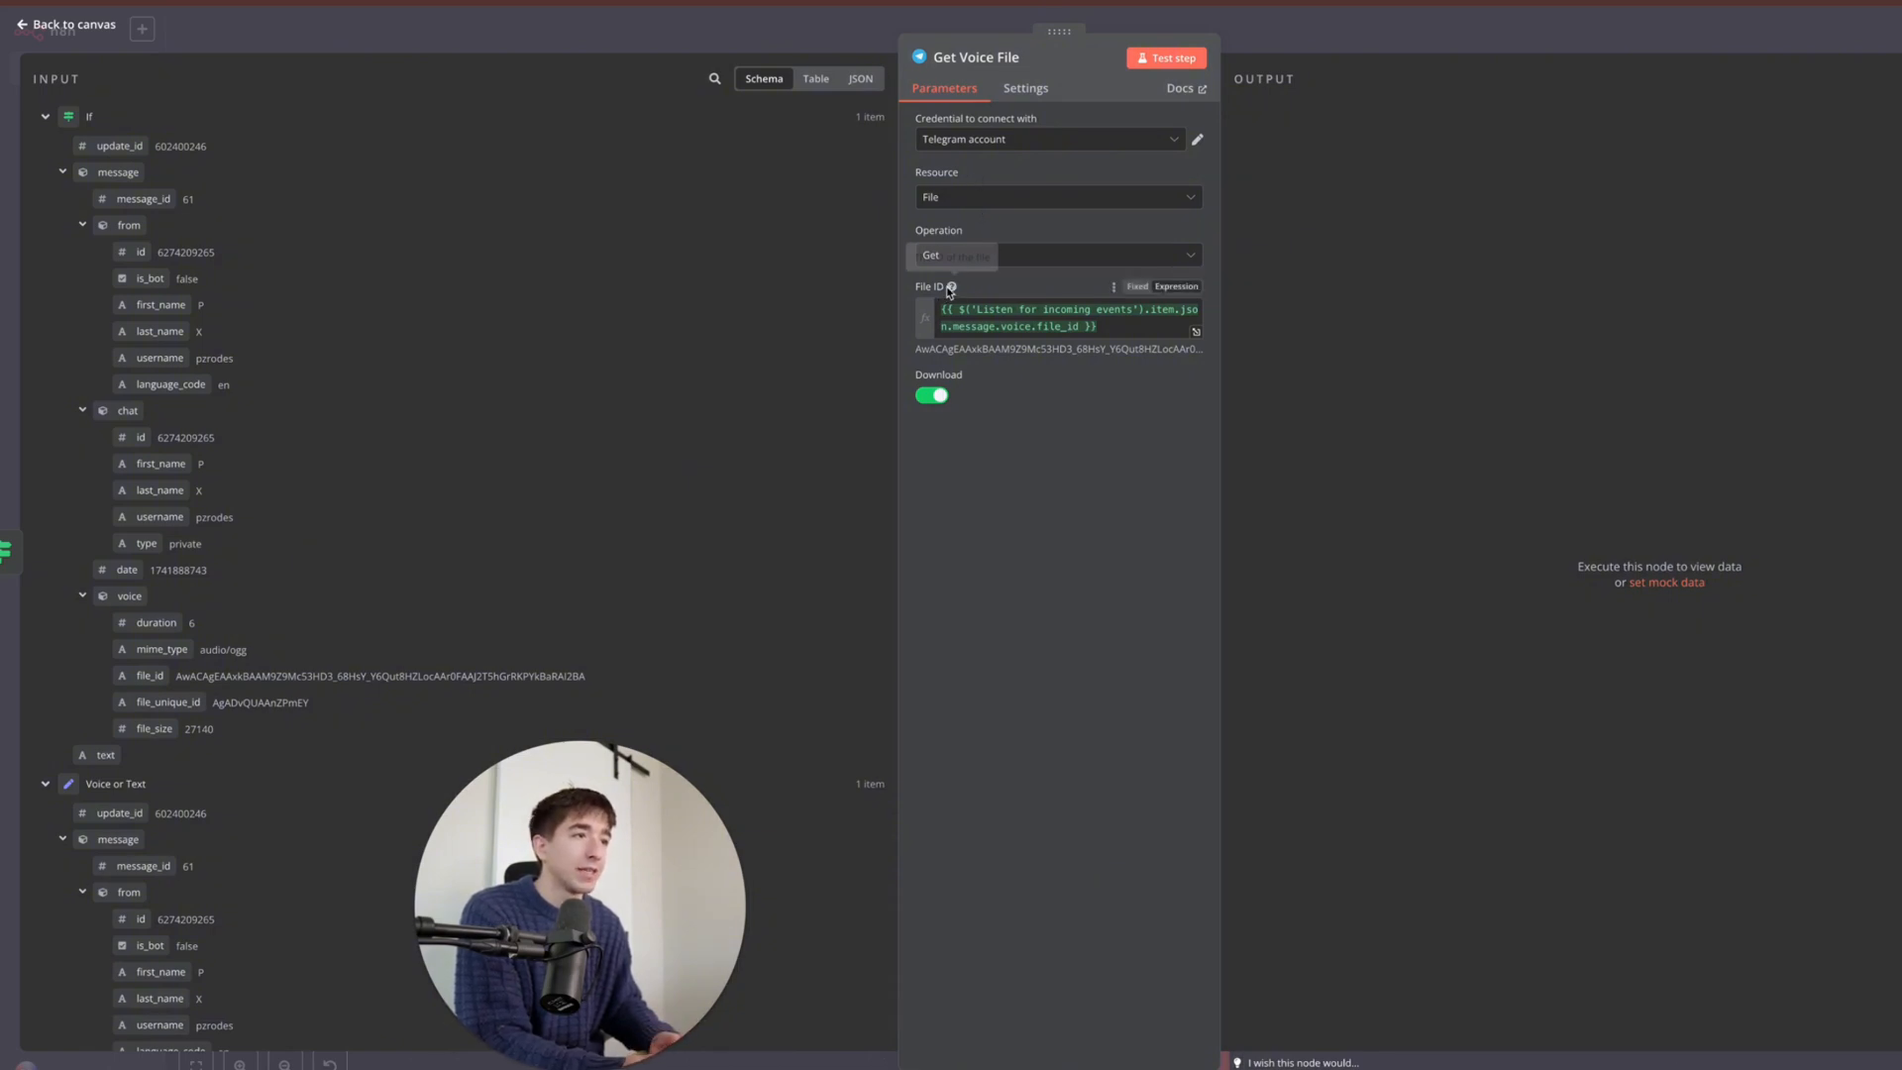
left_click(1107, 330)
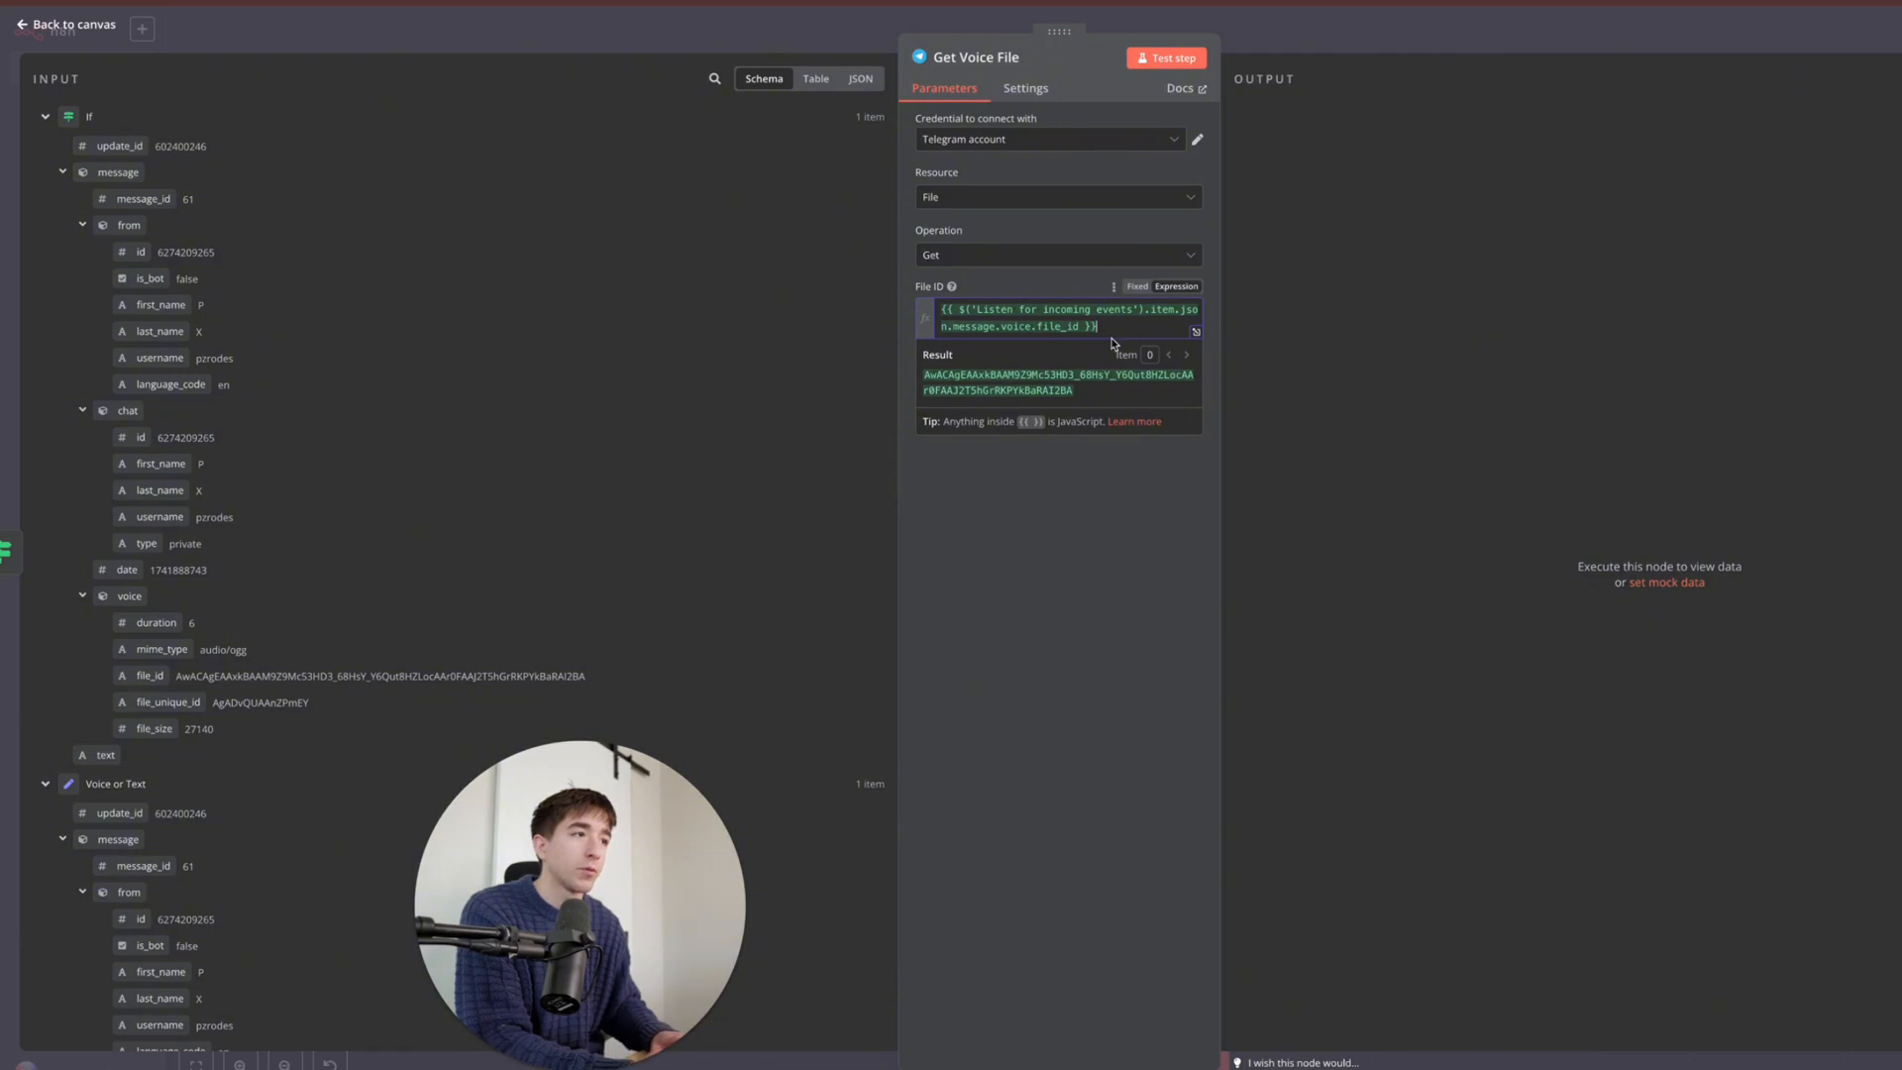
left_click_drag(1100, 327, 942, 303)
key("BackSpace")
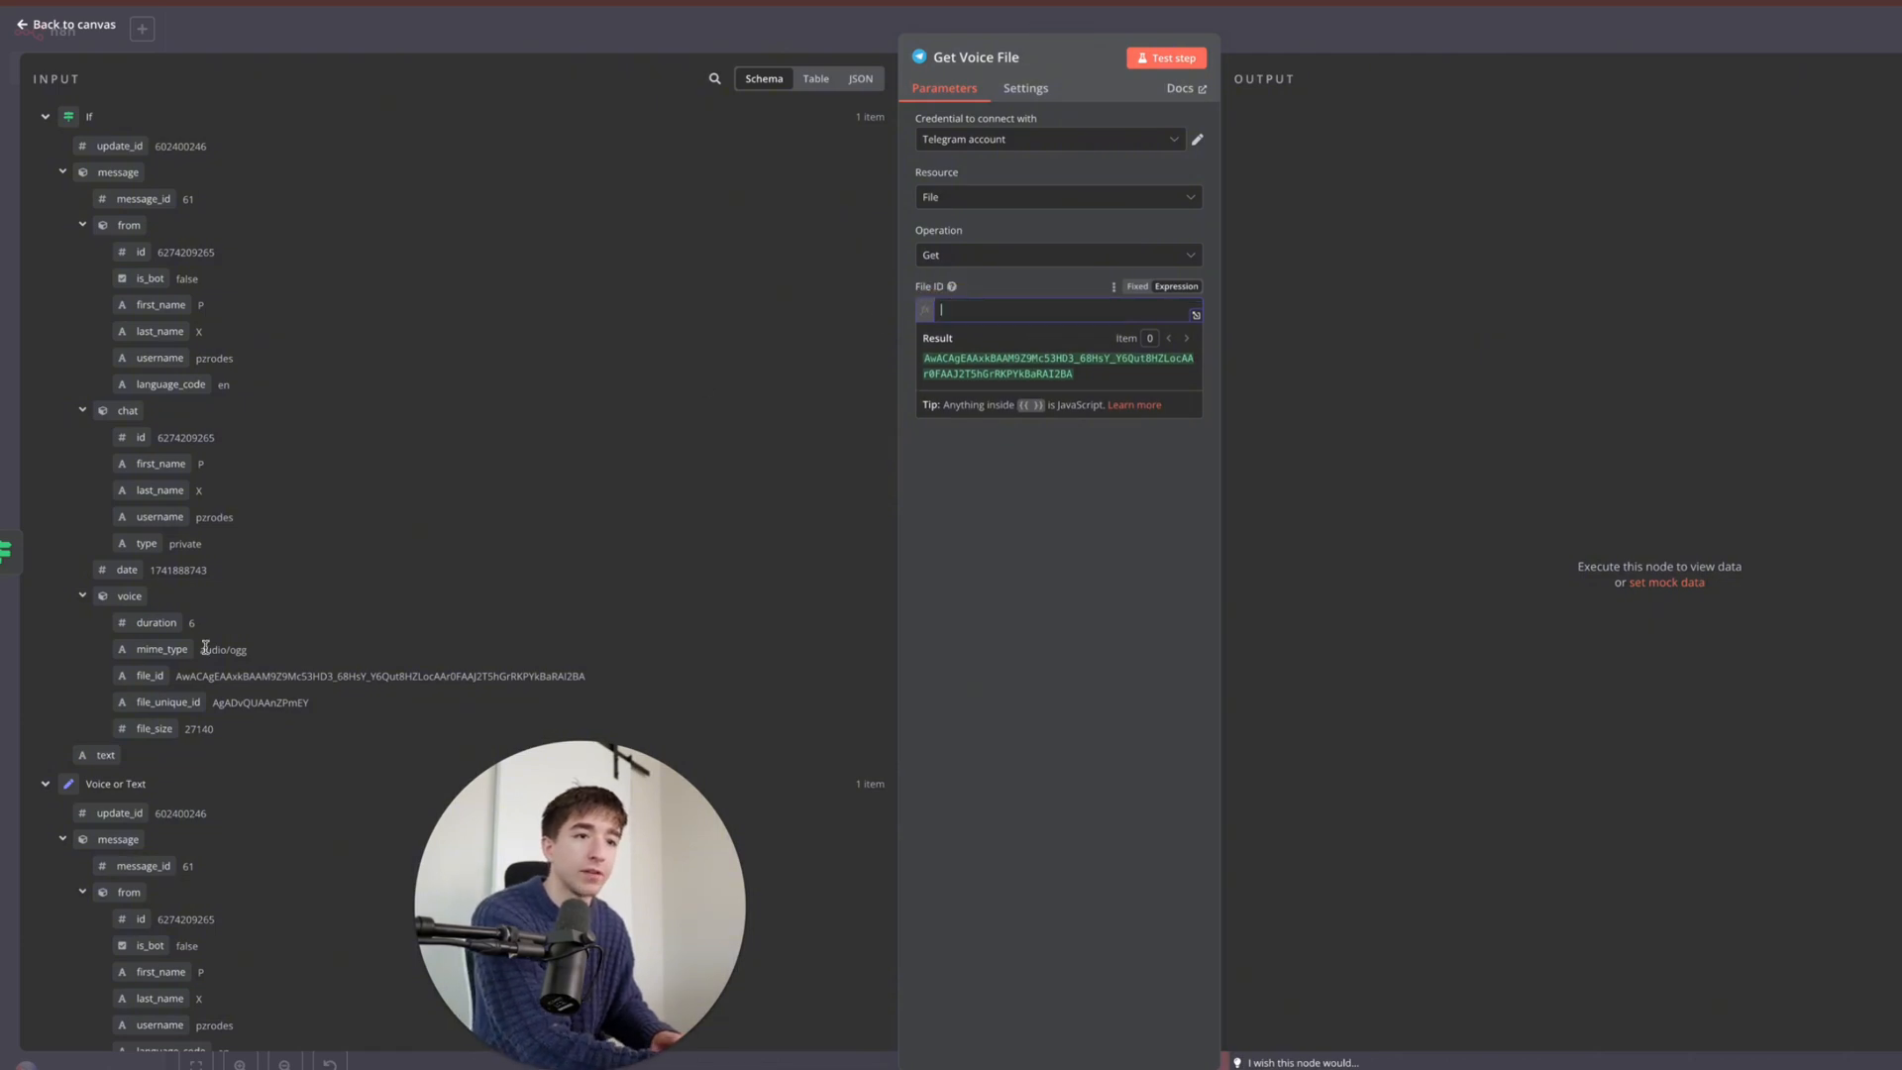
left_click_drag(151, 677, 1079, 314)
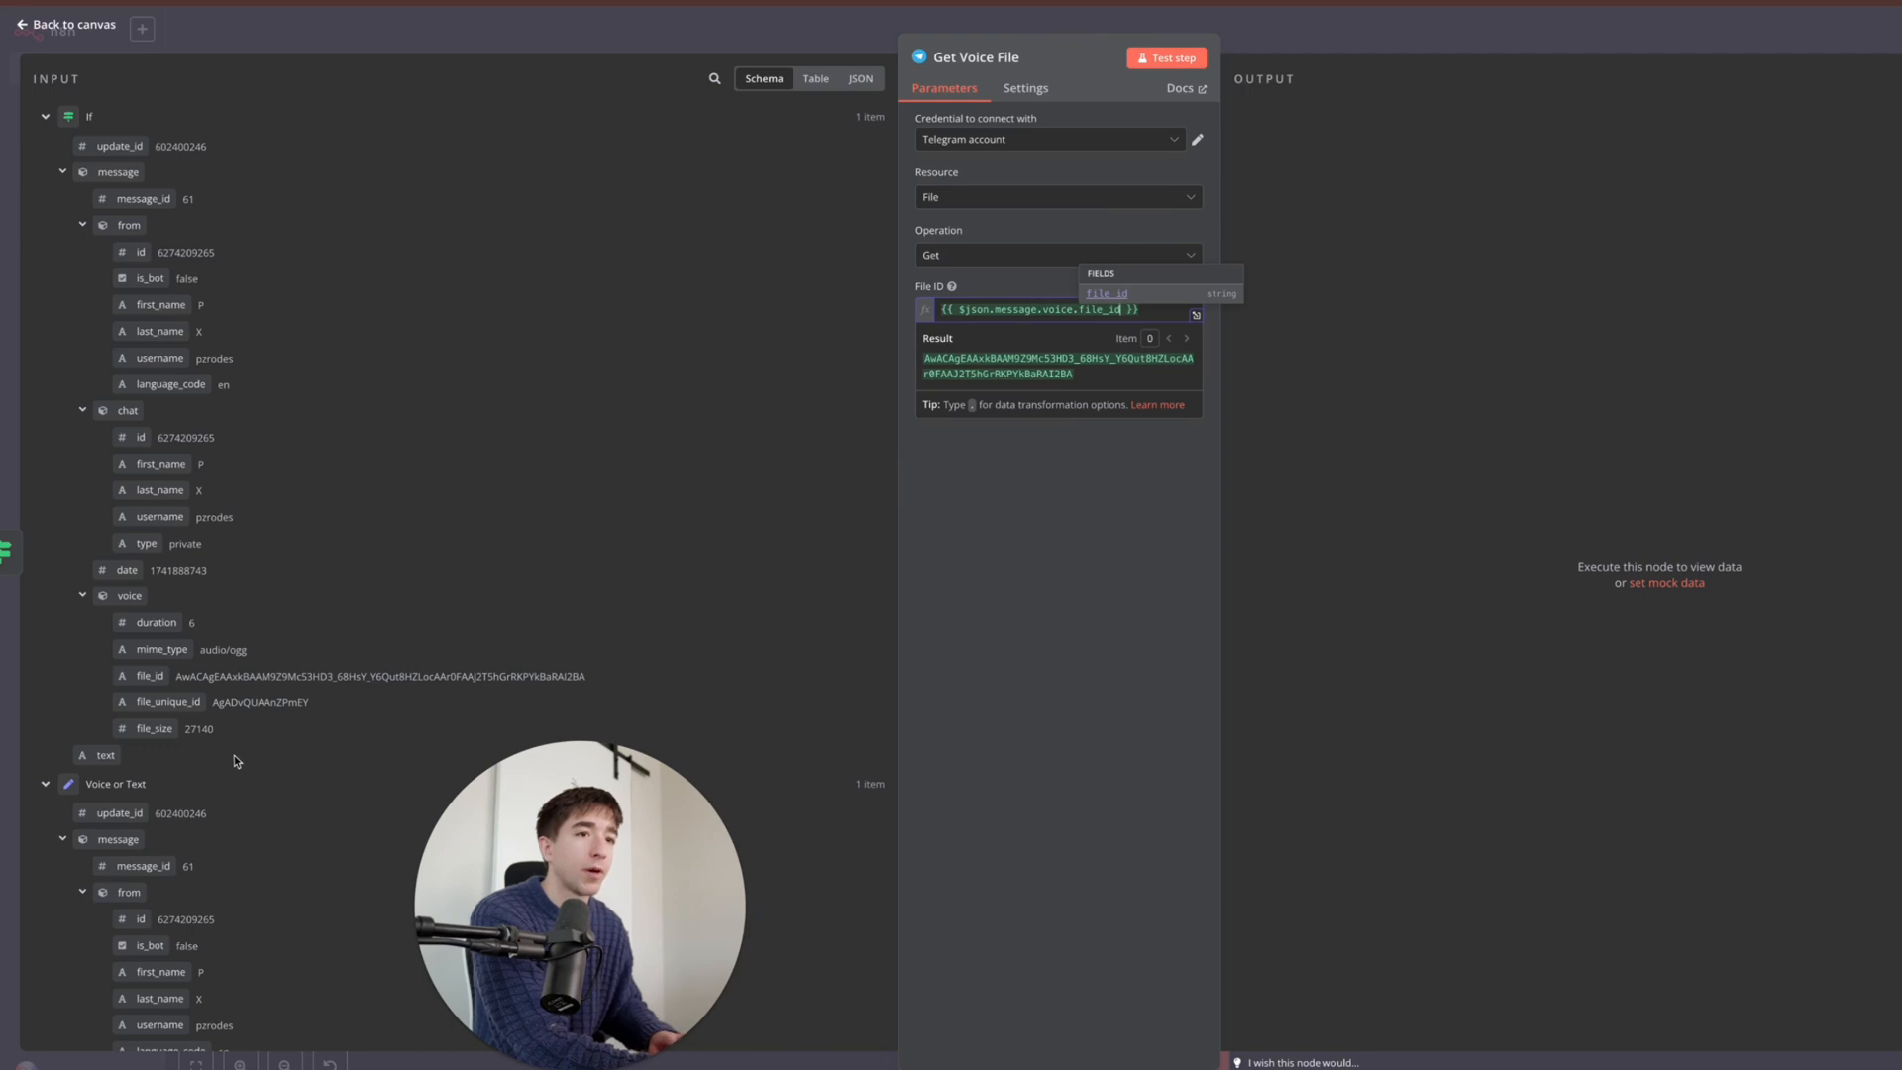
left_click_drag(971, 310, 1133, 313)
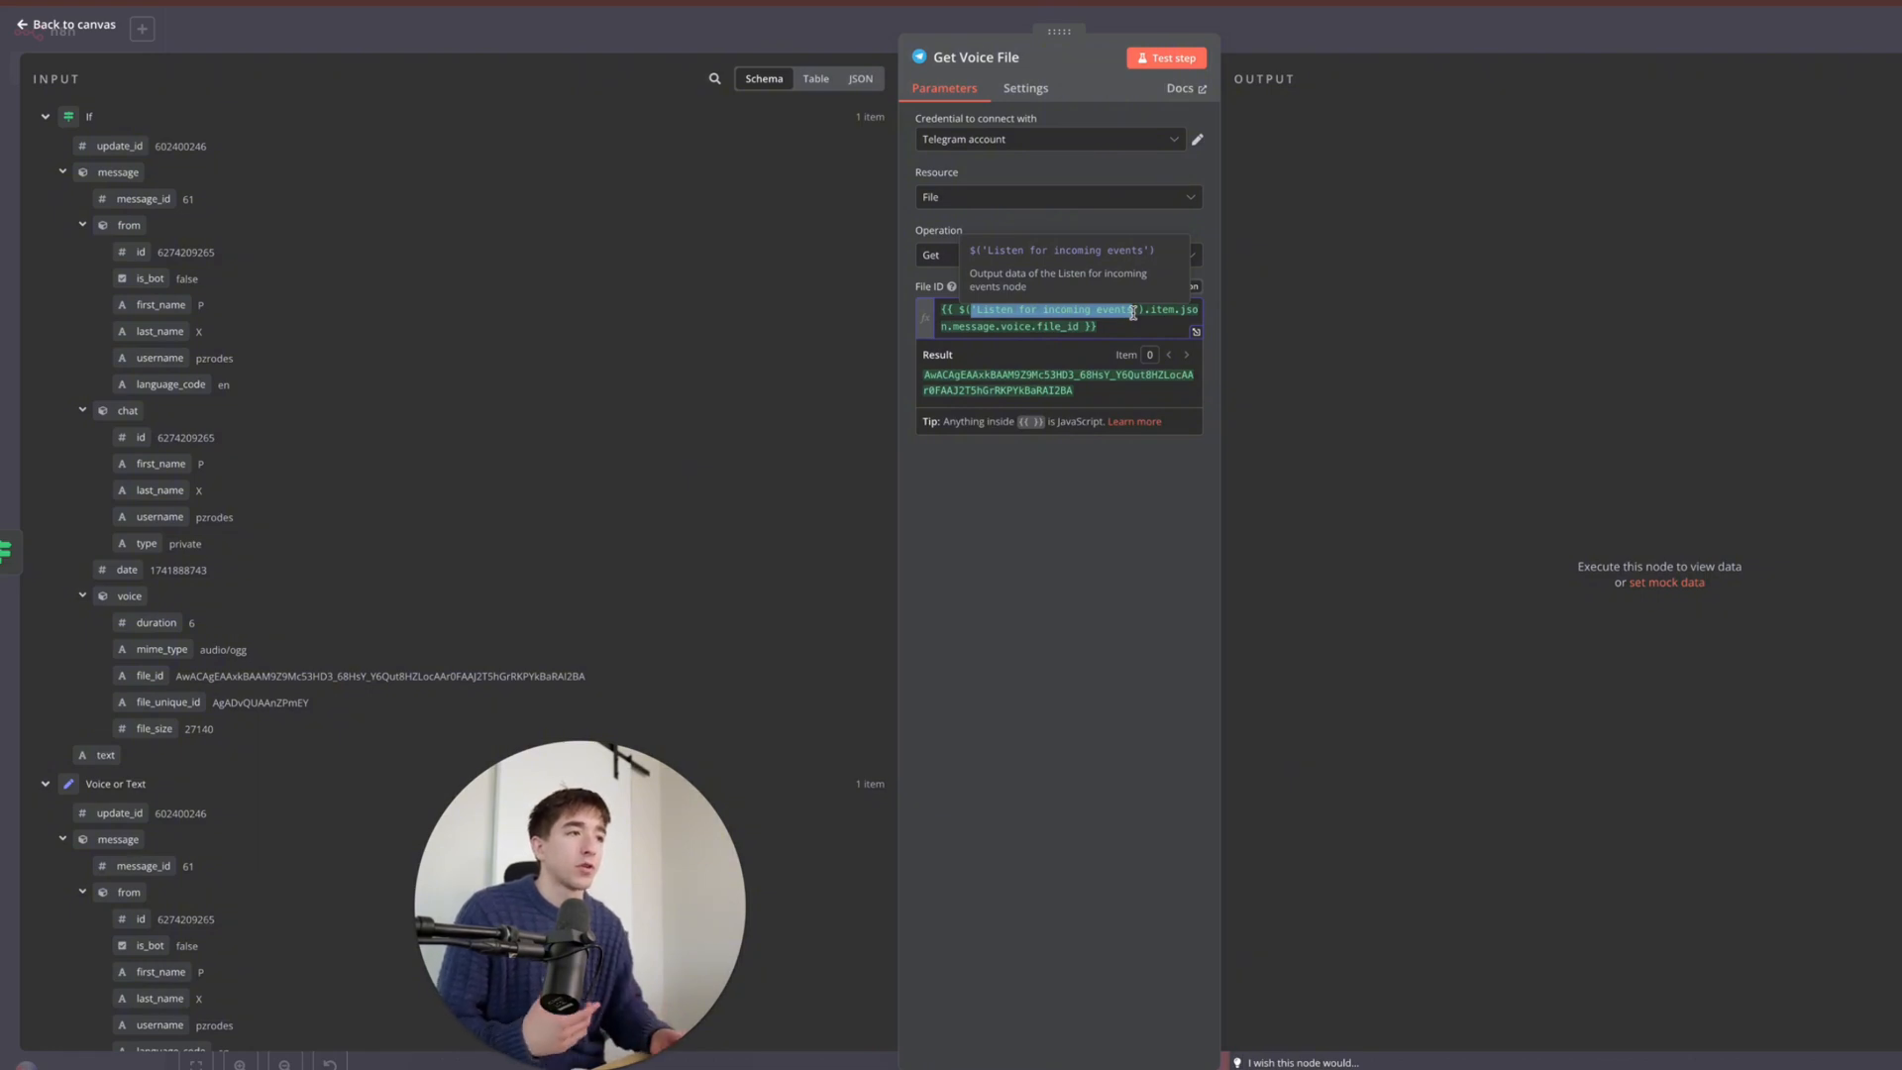
left_click(1125, 324)
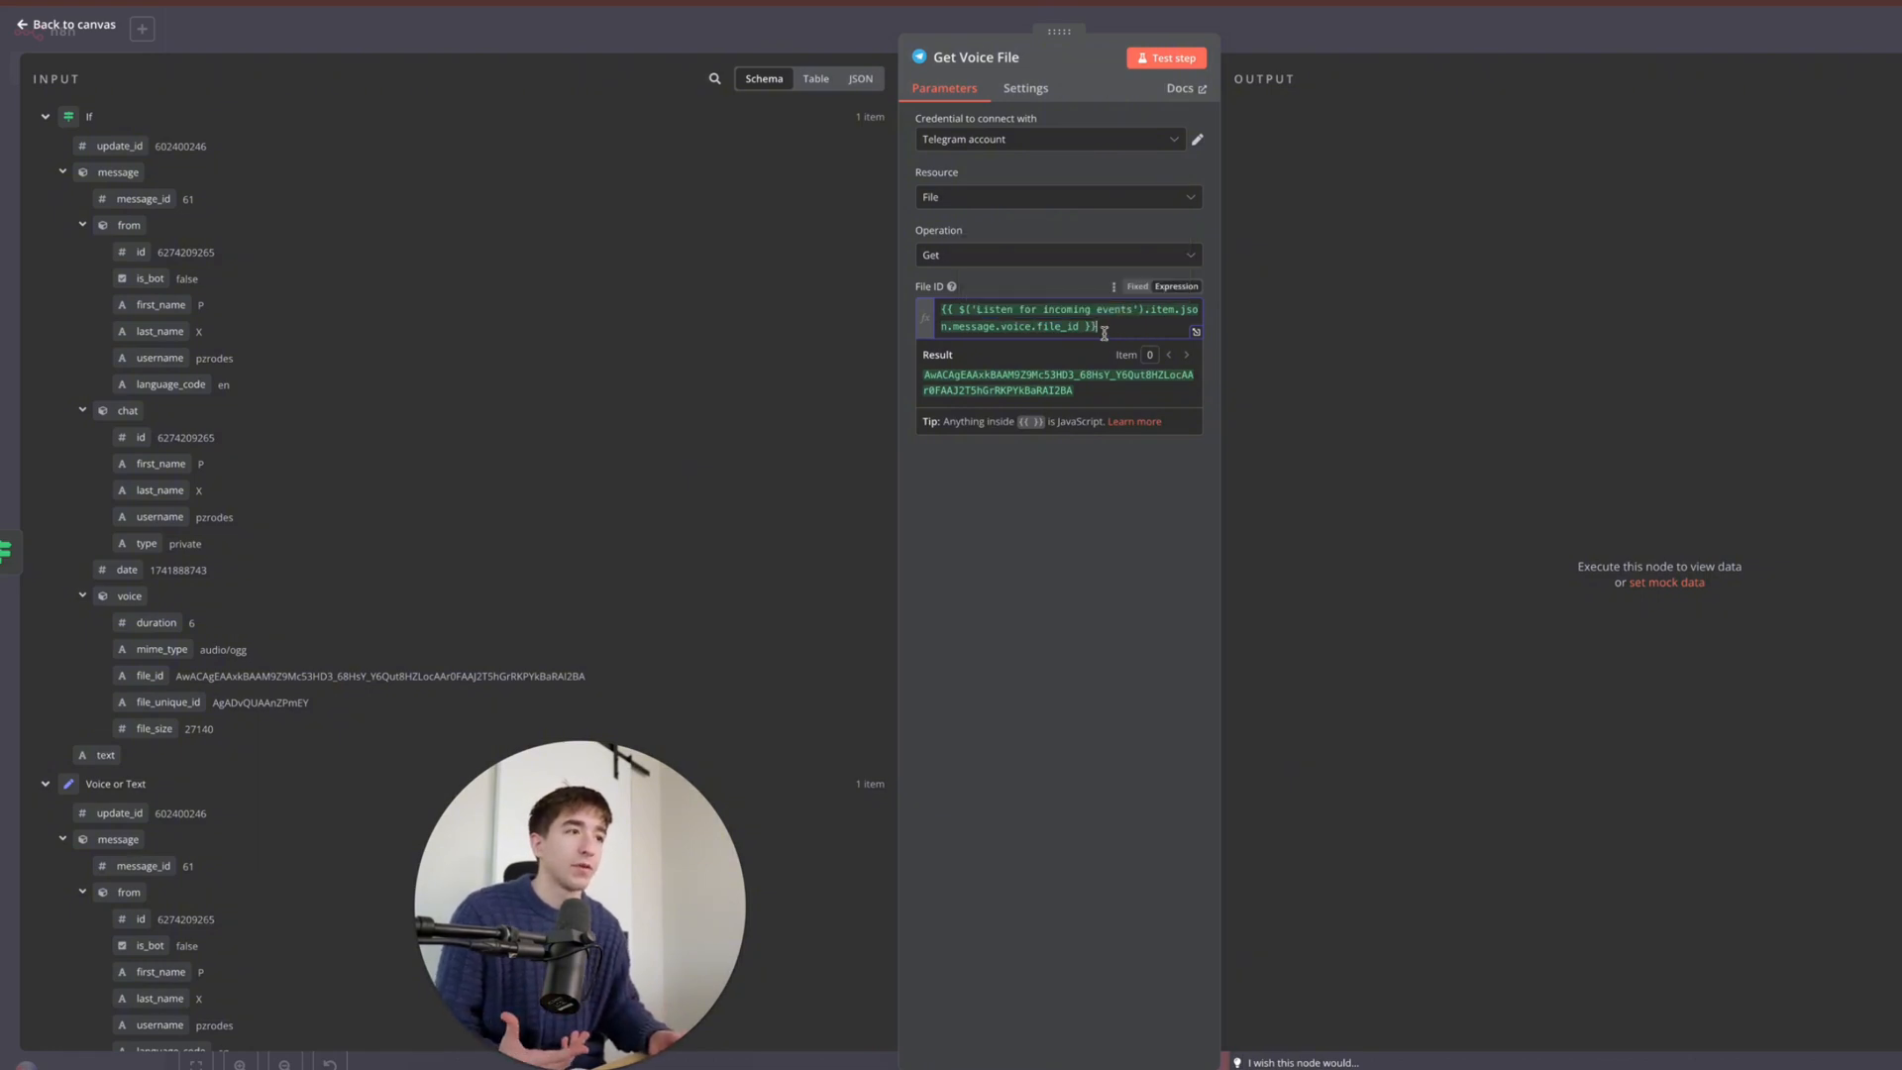
- Run Get Voice File to download the voice note as file_1.oga (27.1 kB)
scroll(550, 436, "down", 10)
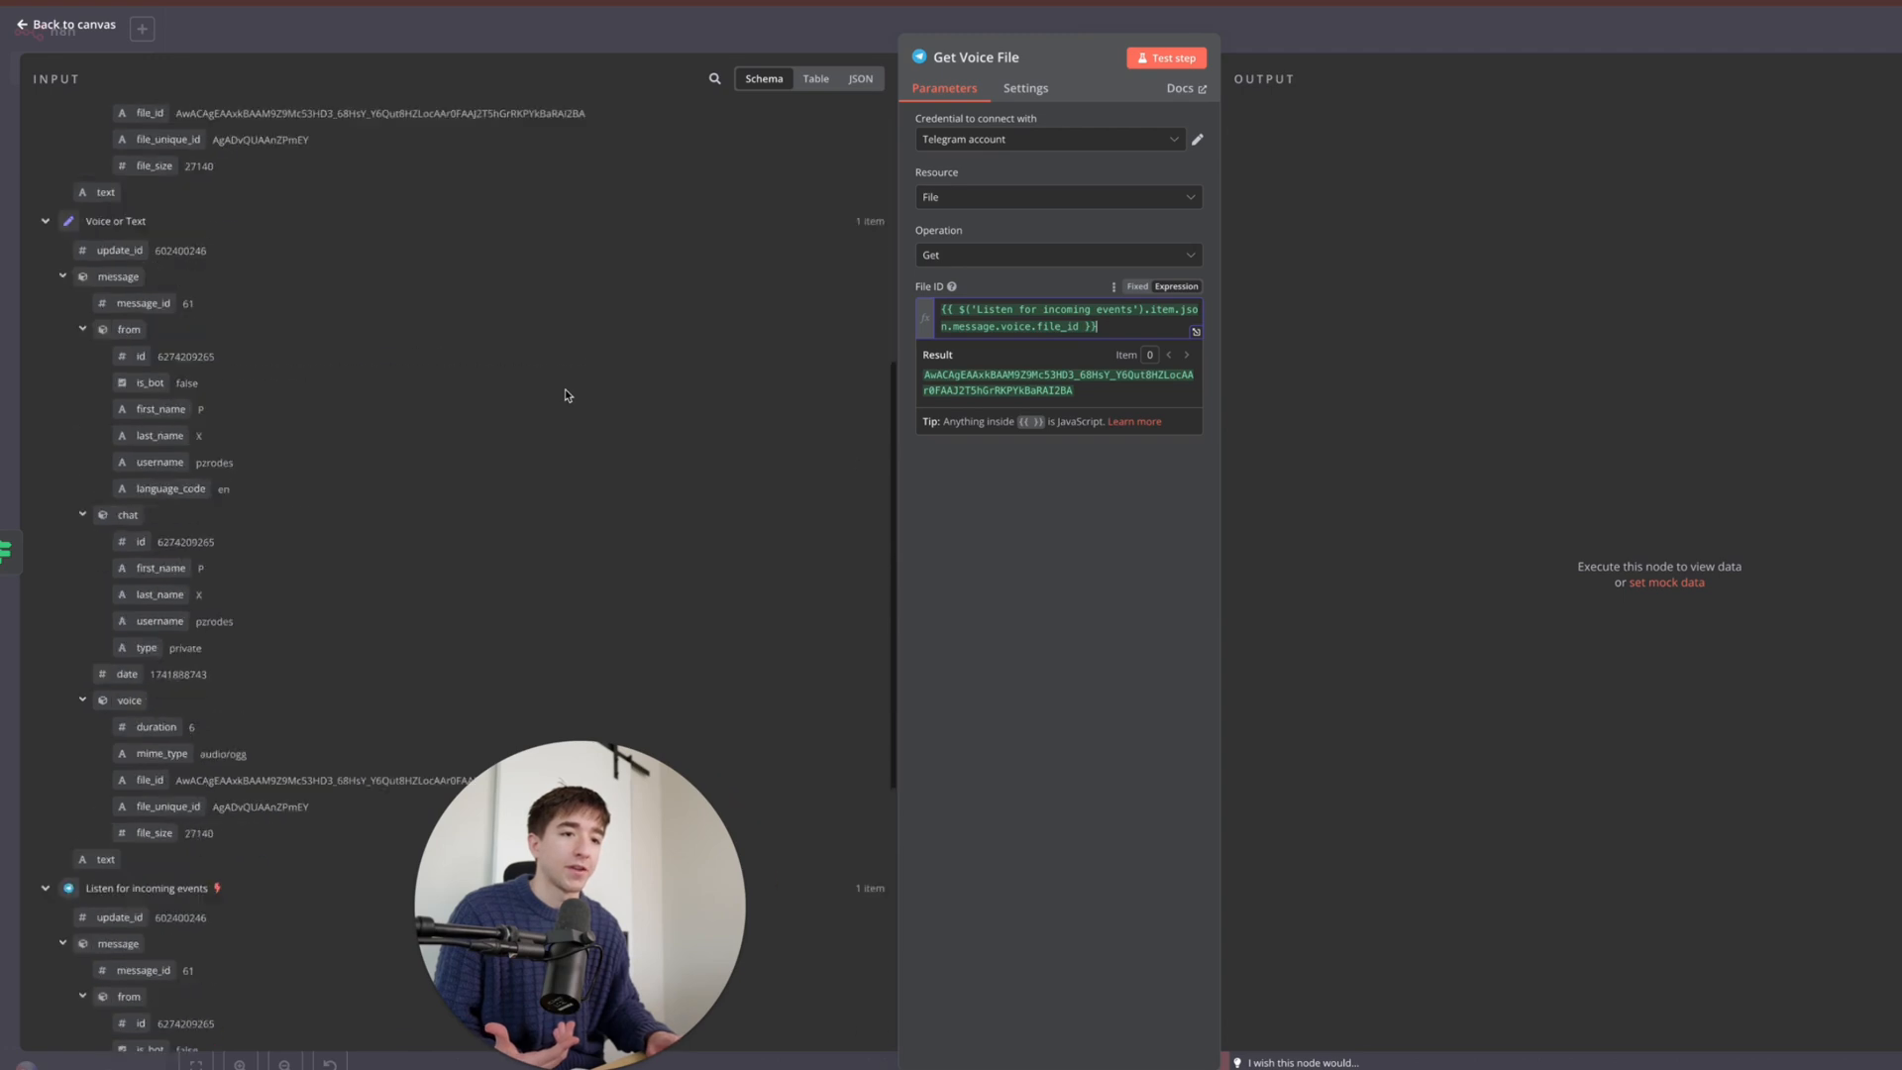
scroll(564, 388, "down", 9)
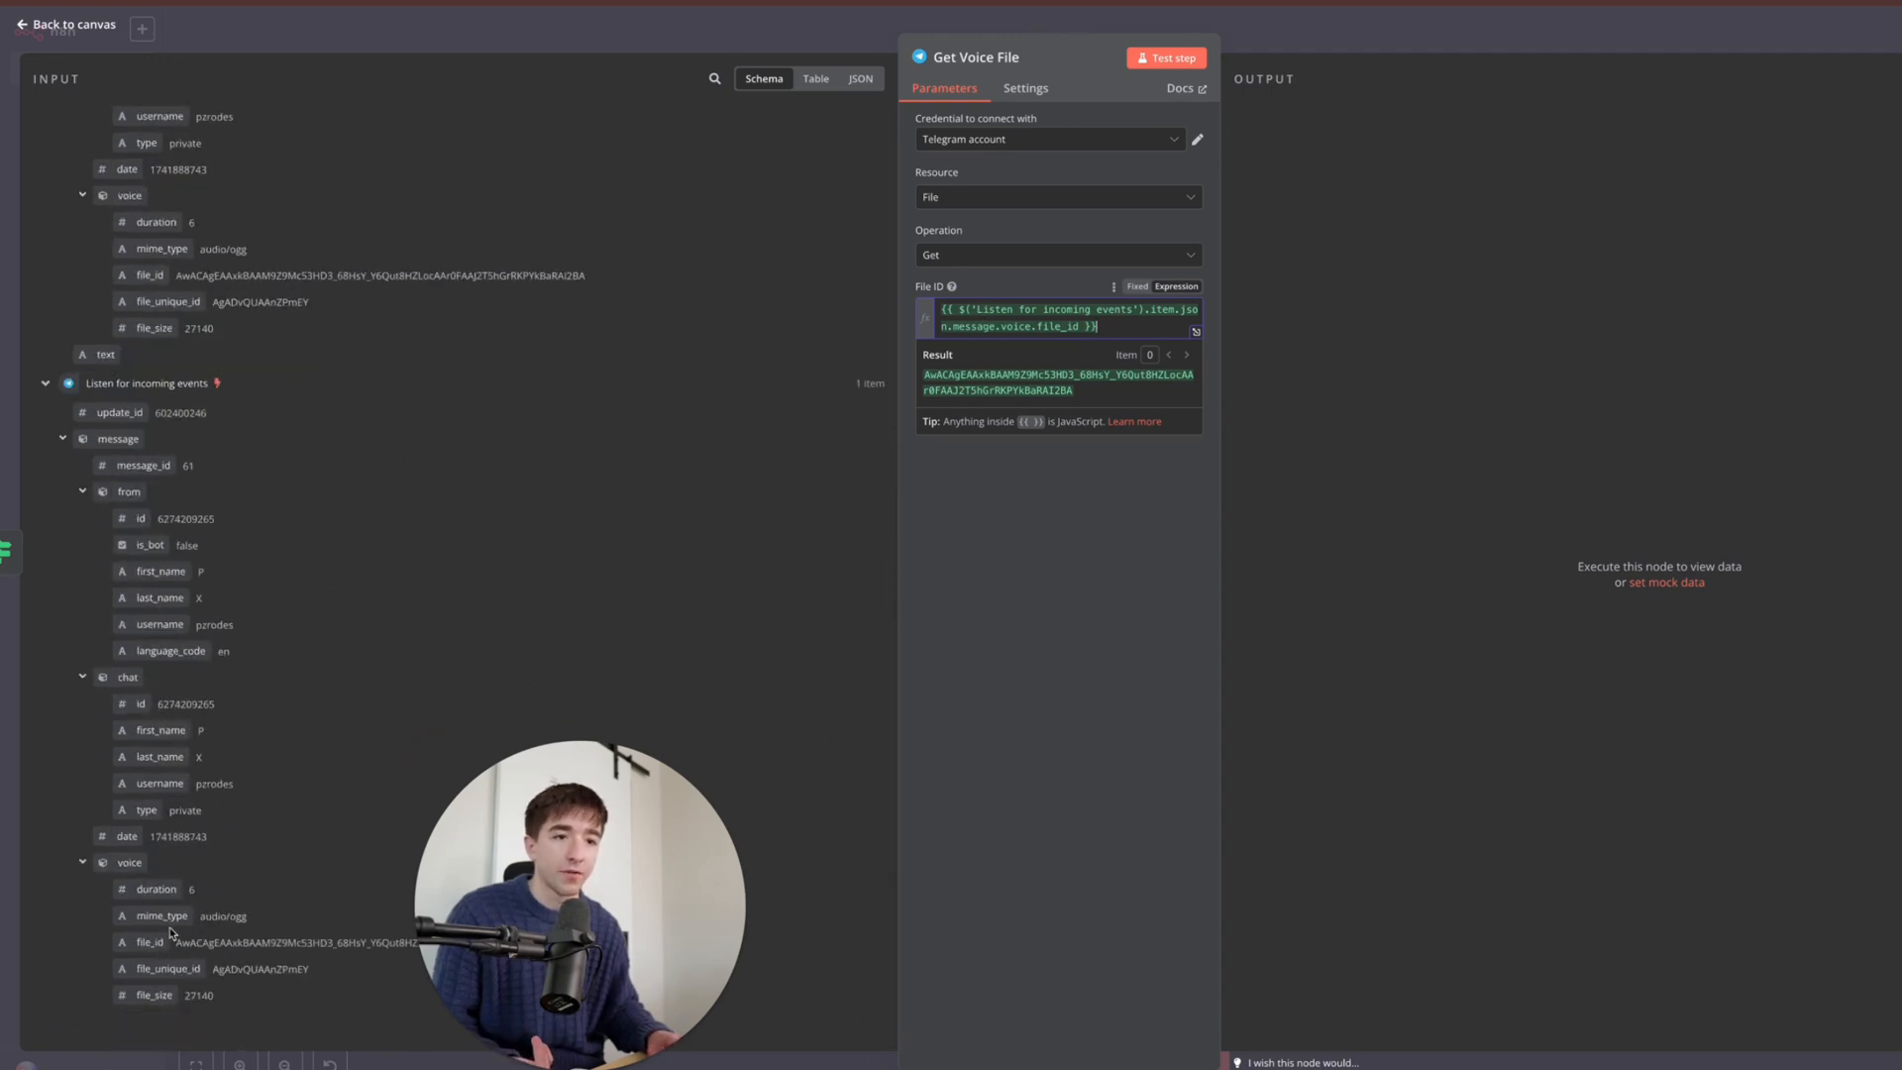
scroll(170, 934, "down", 7)
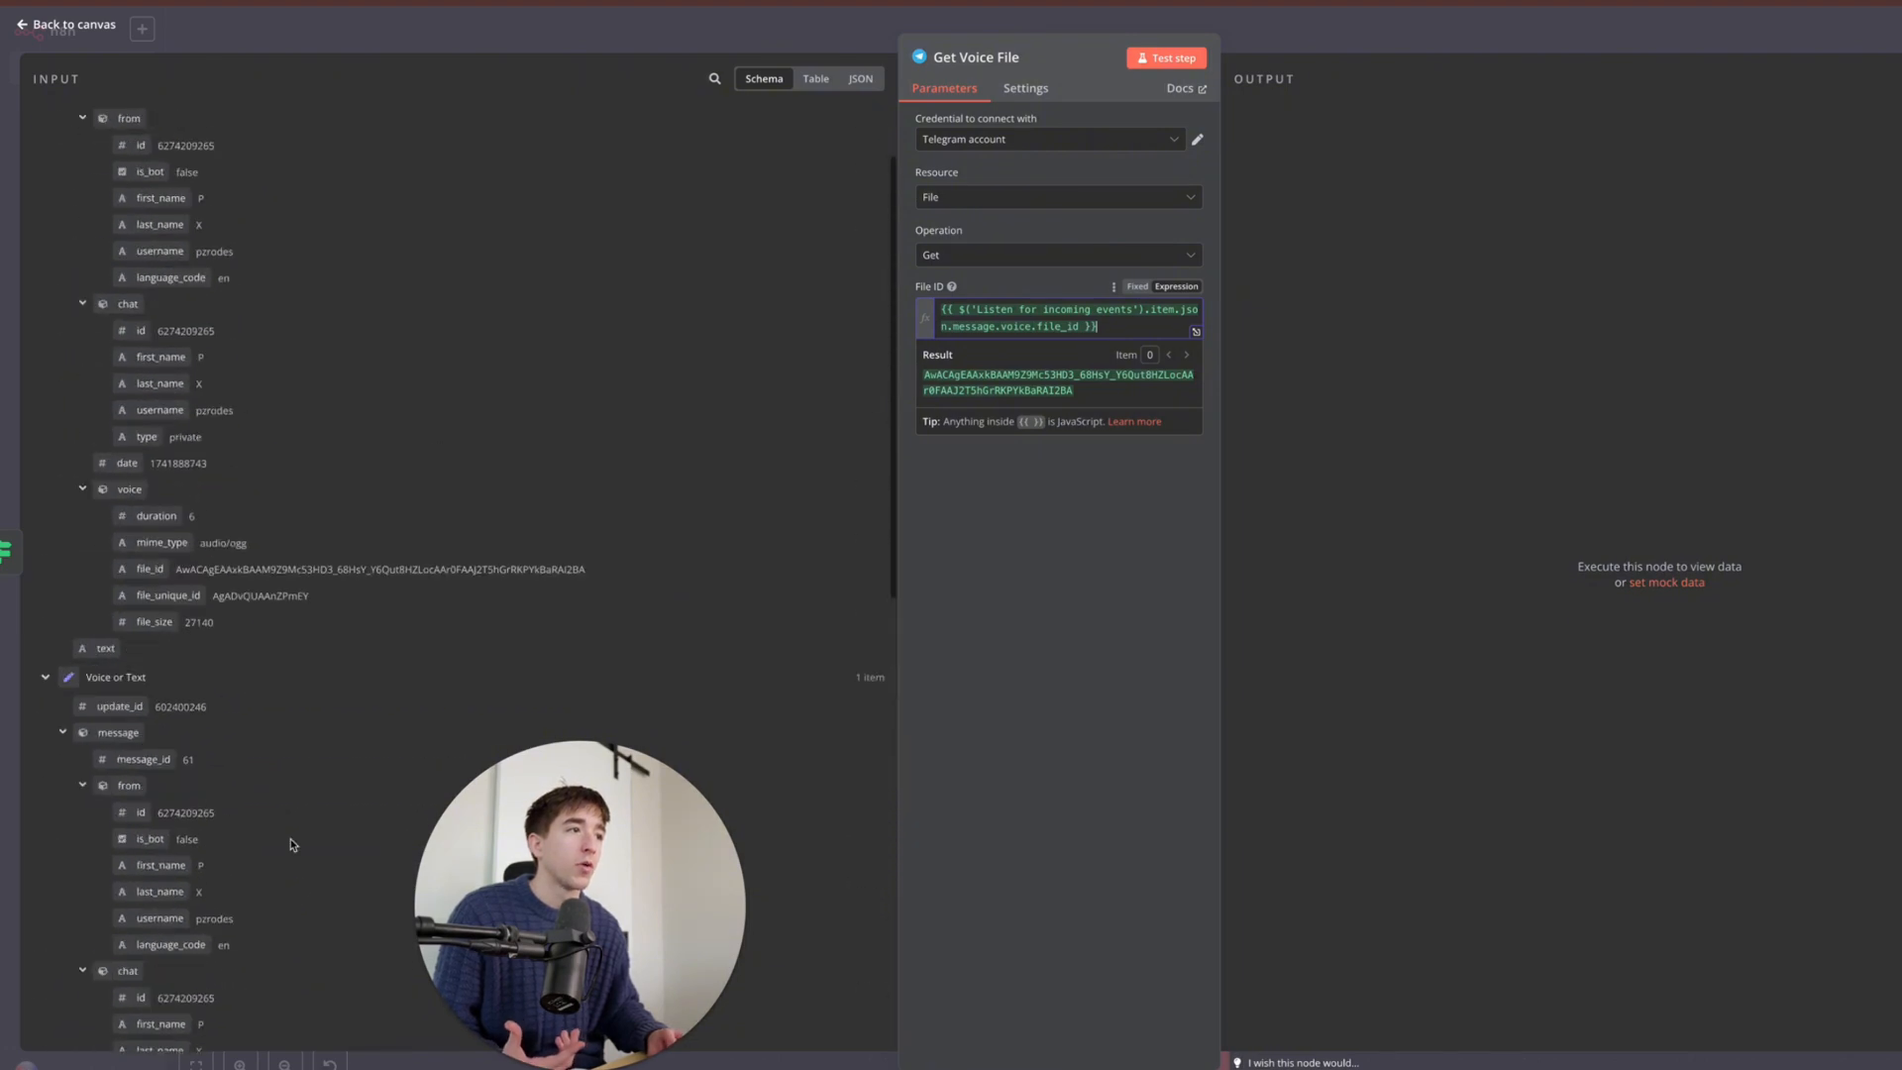
scroll(292, 844, "up", 1)
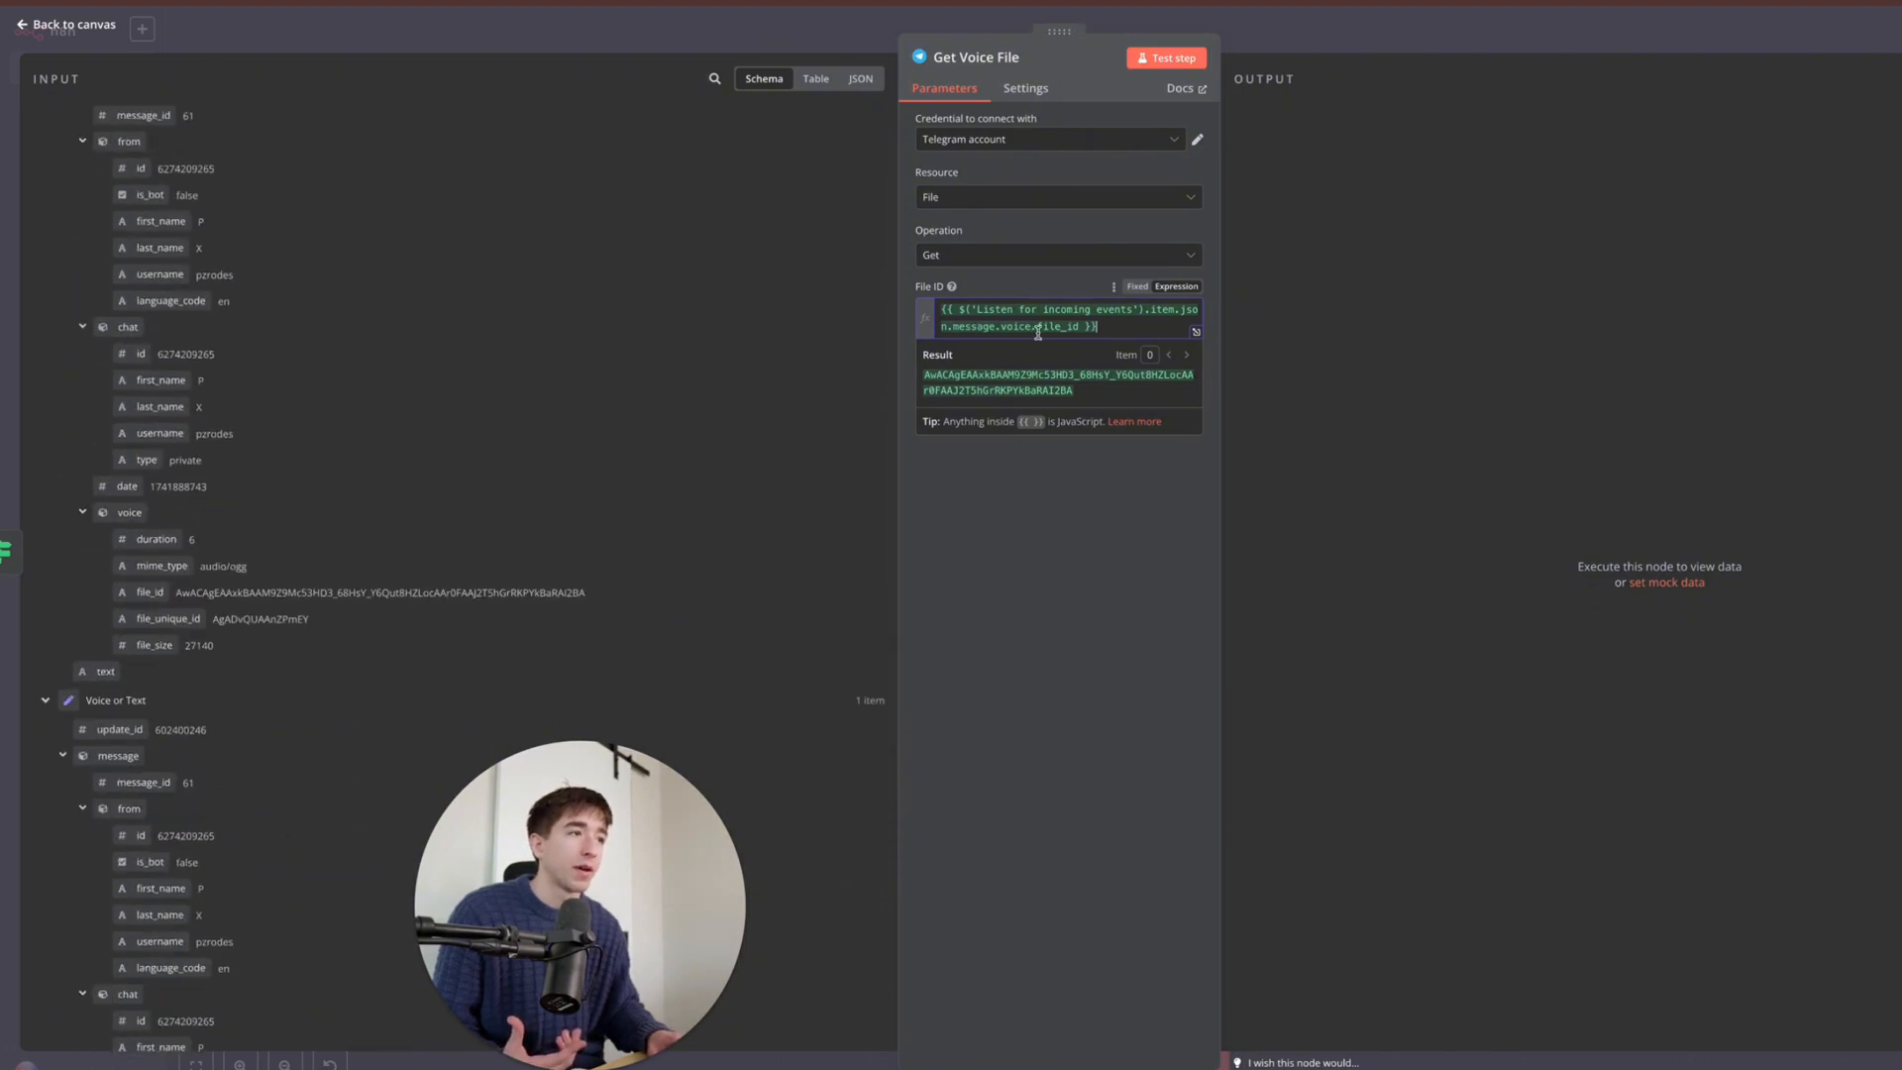
scroll(201, 584, "up", 2)
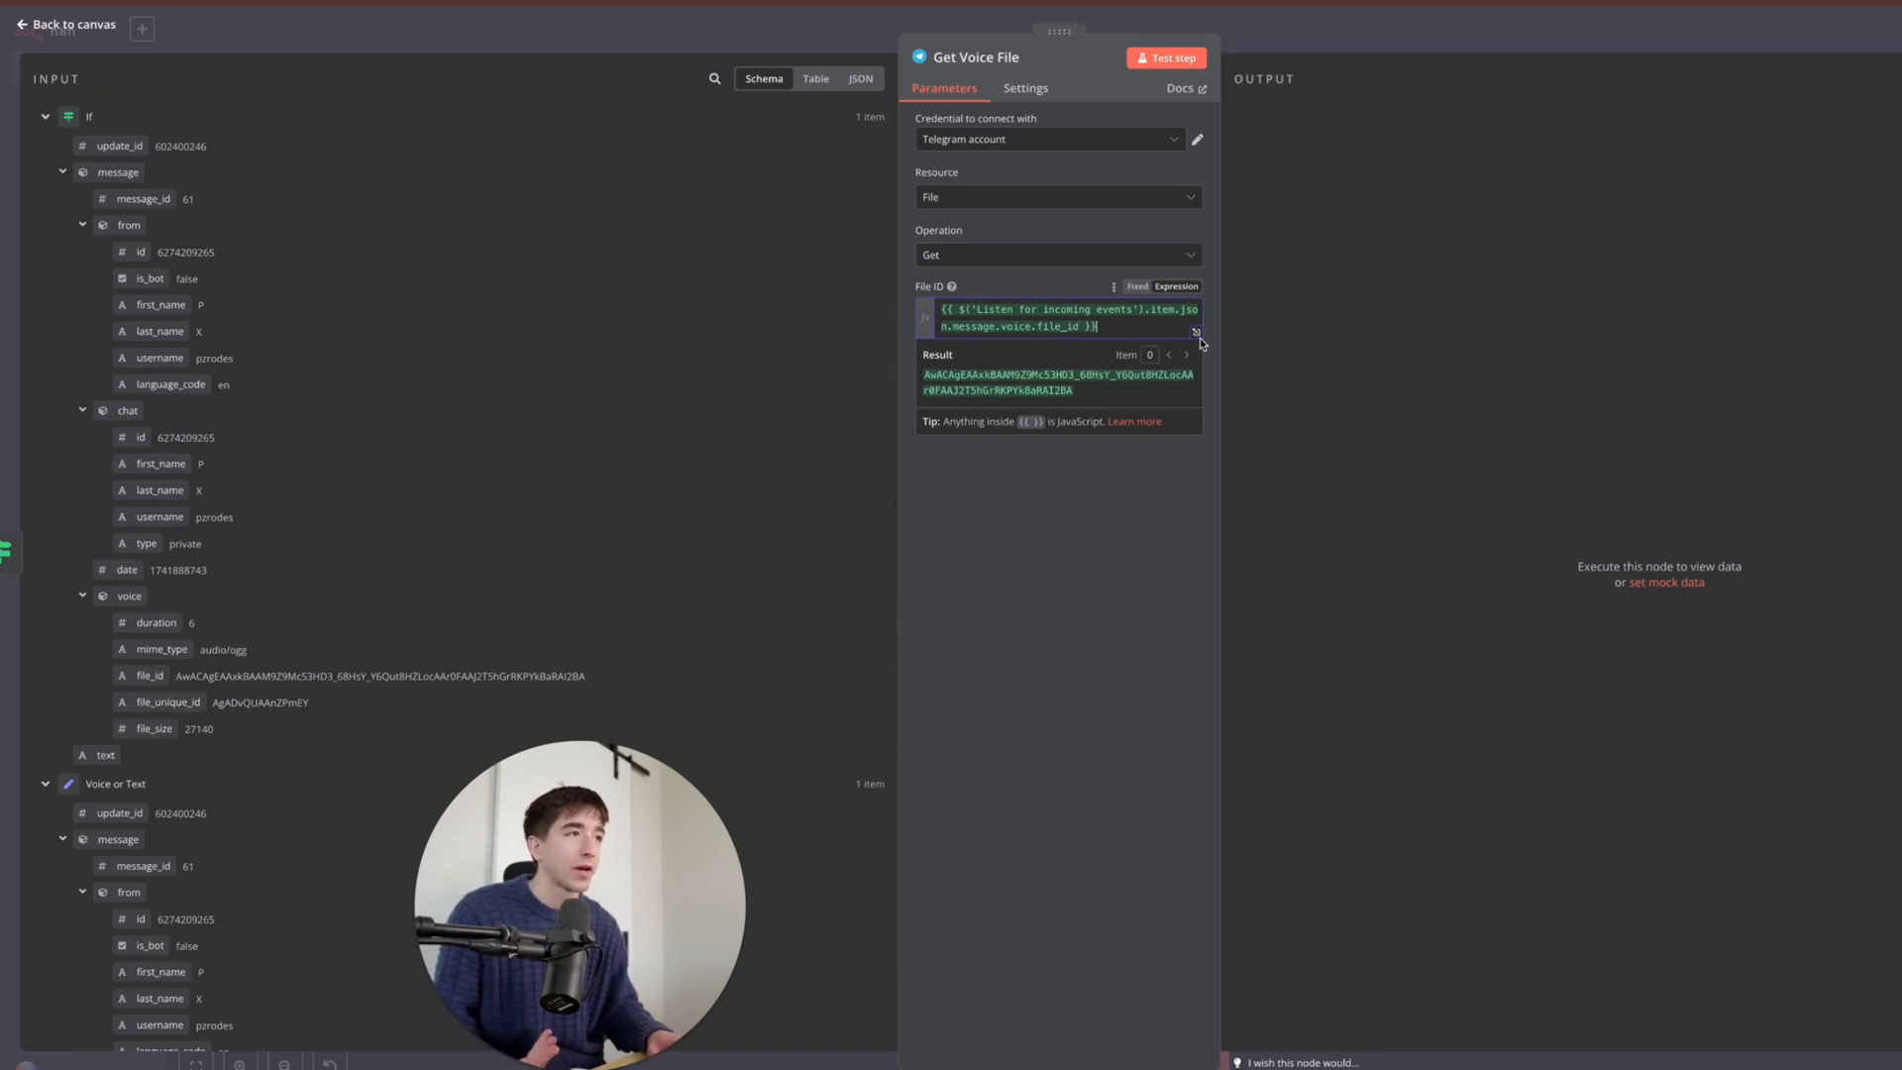
left_click(1181, 71)
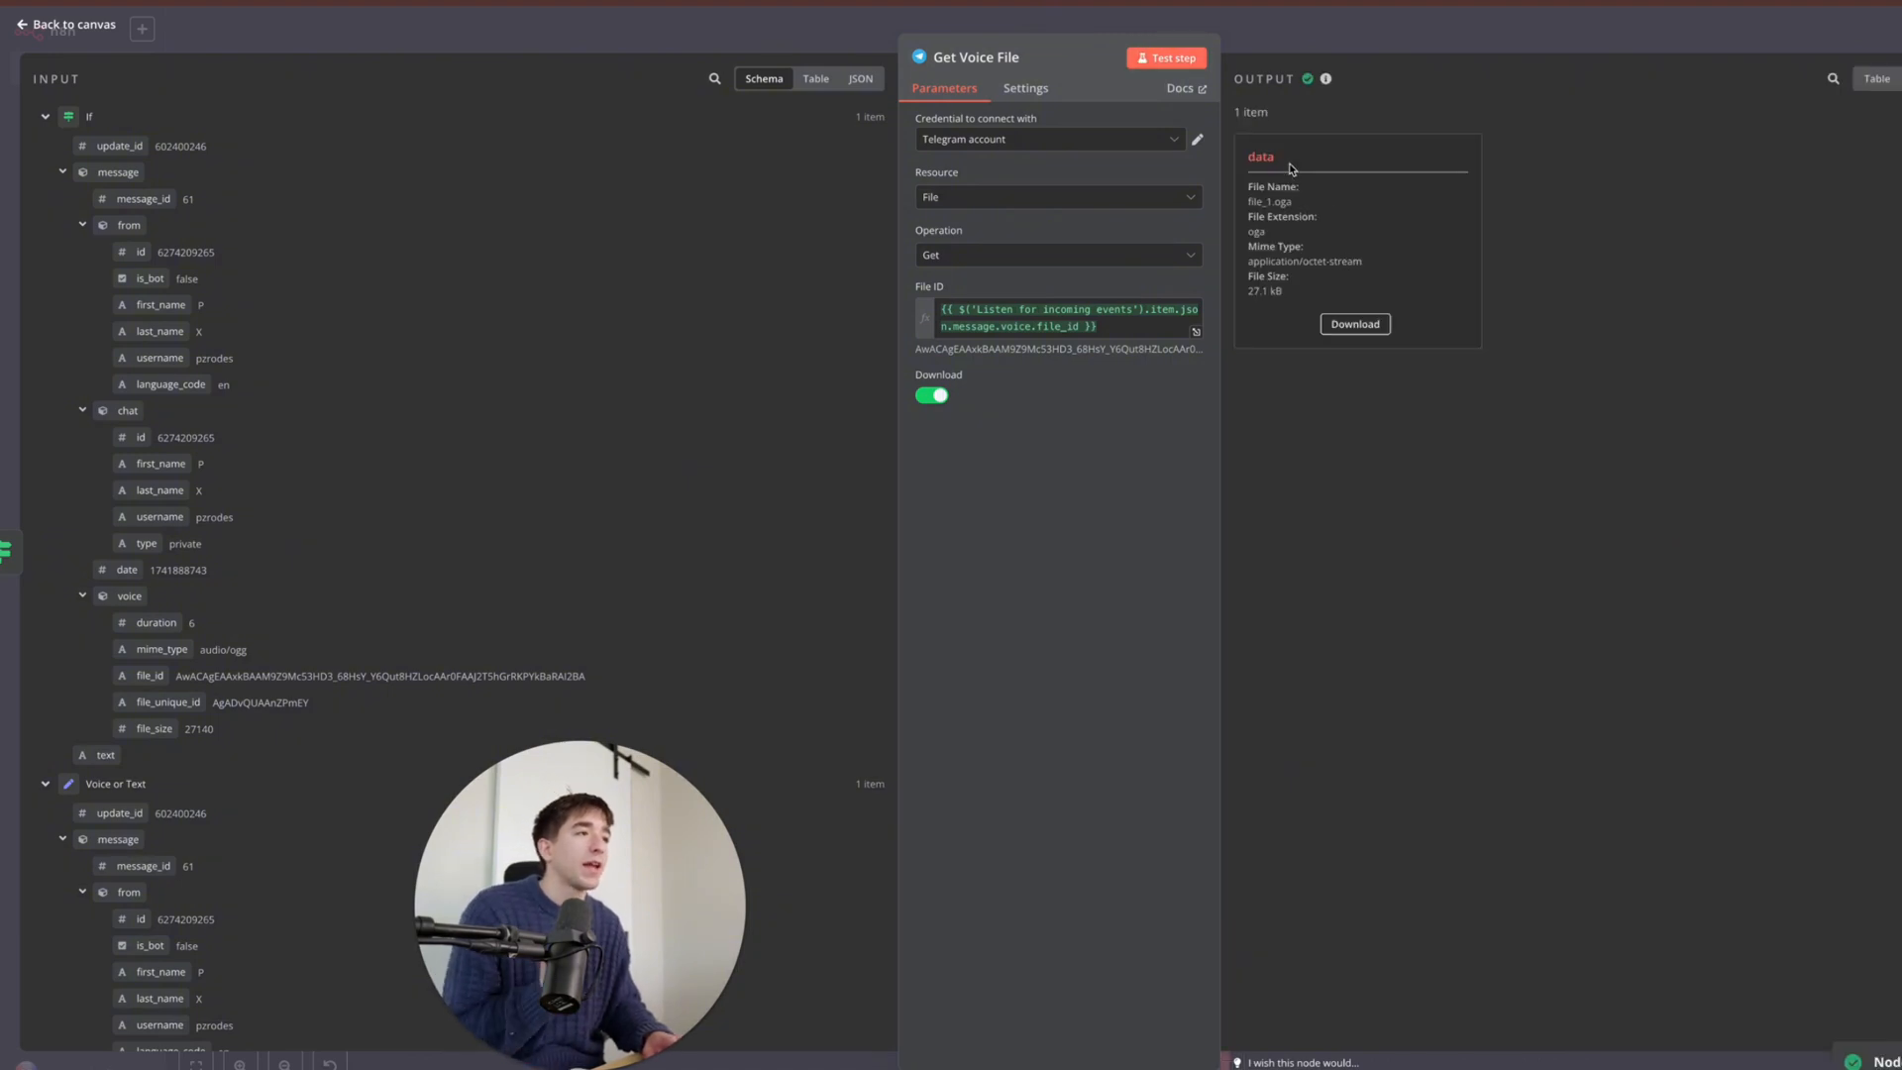
left_click(1327, 34)
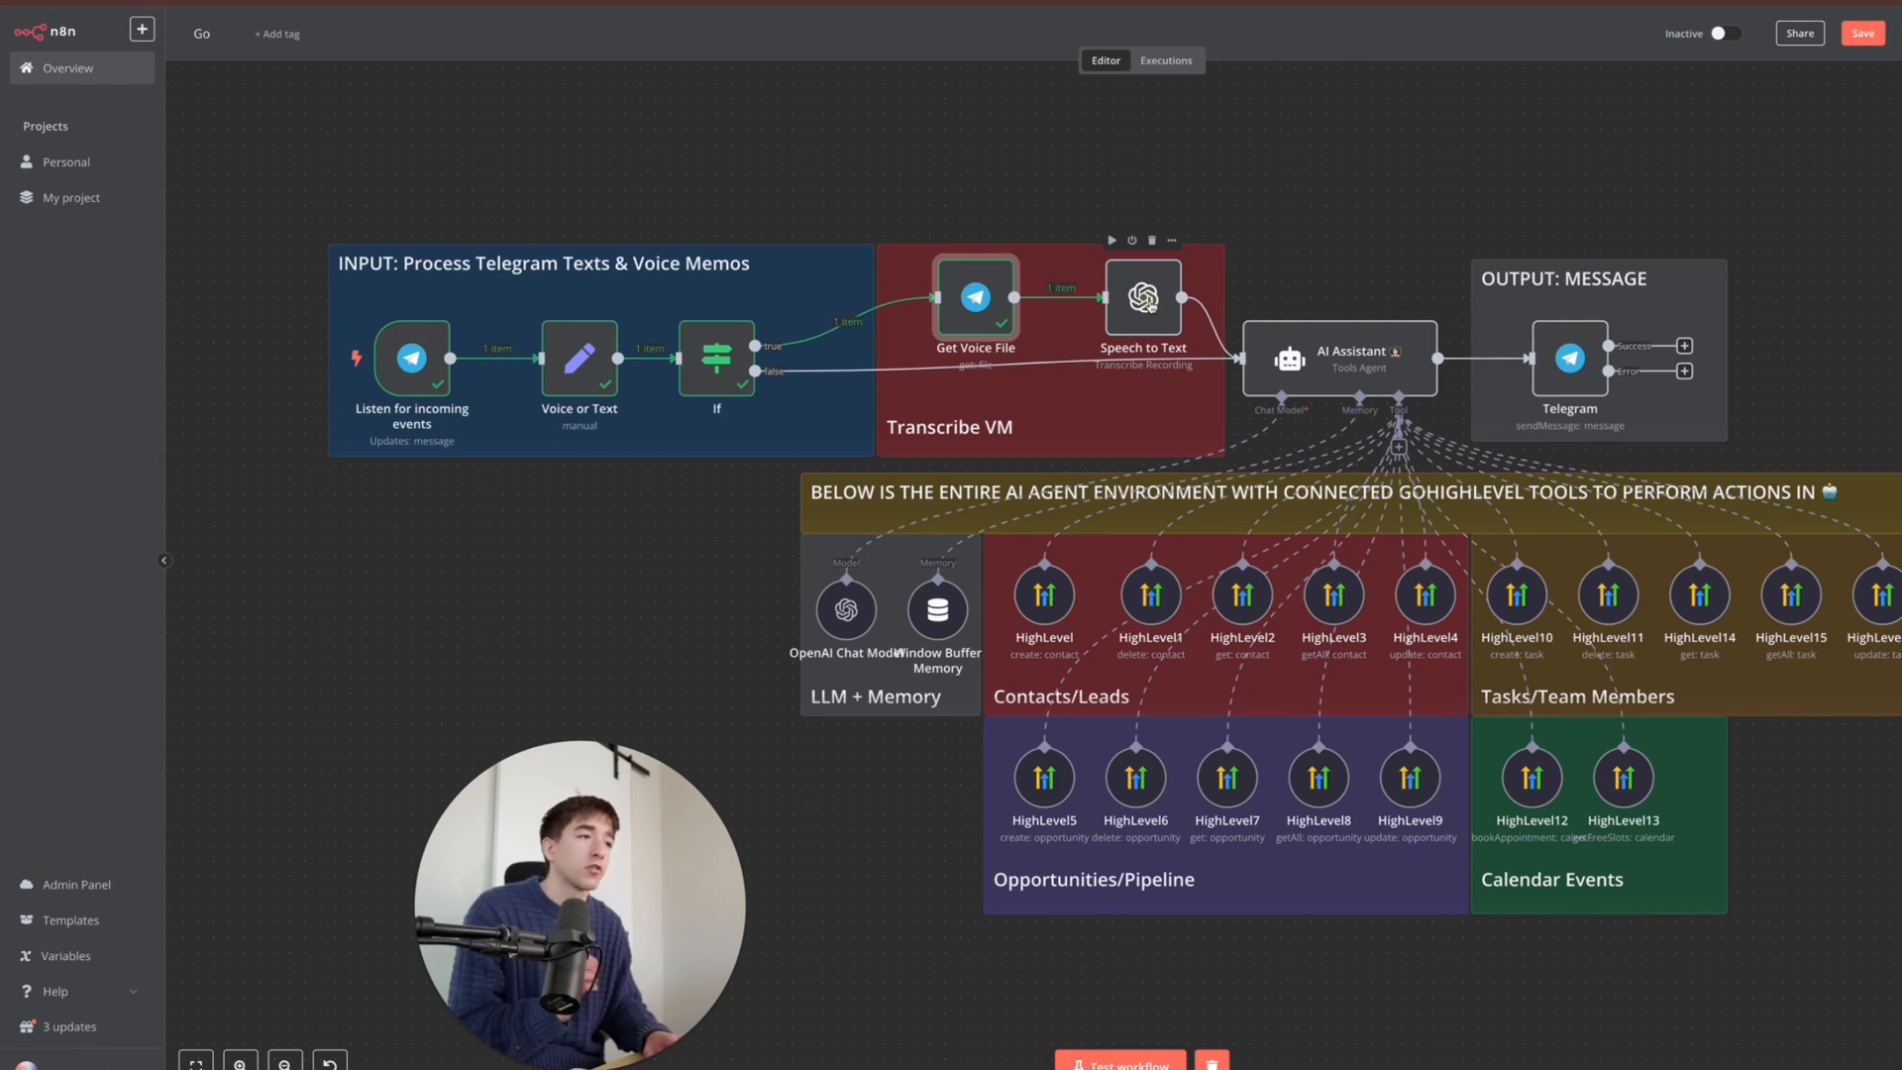
- Start a new OpenAI credential in Speech to Text and open its setup docs
double_click(1150, 307)
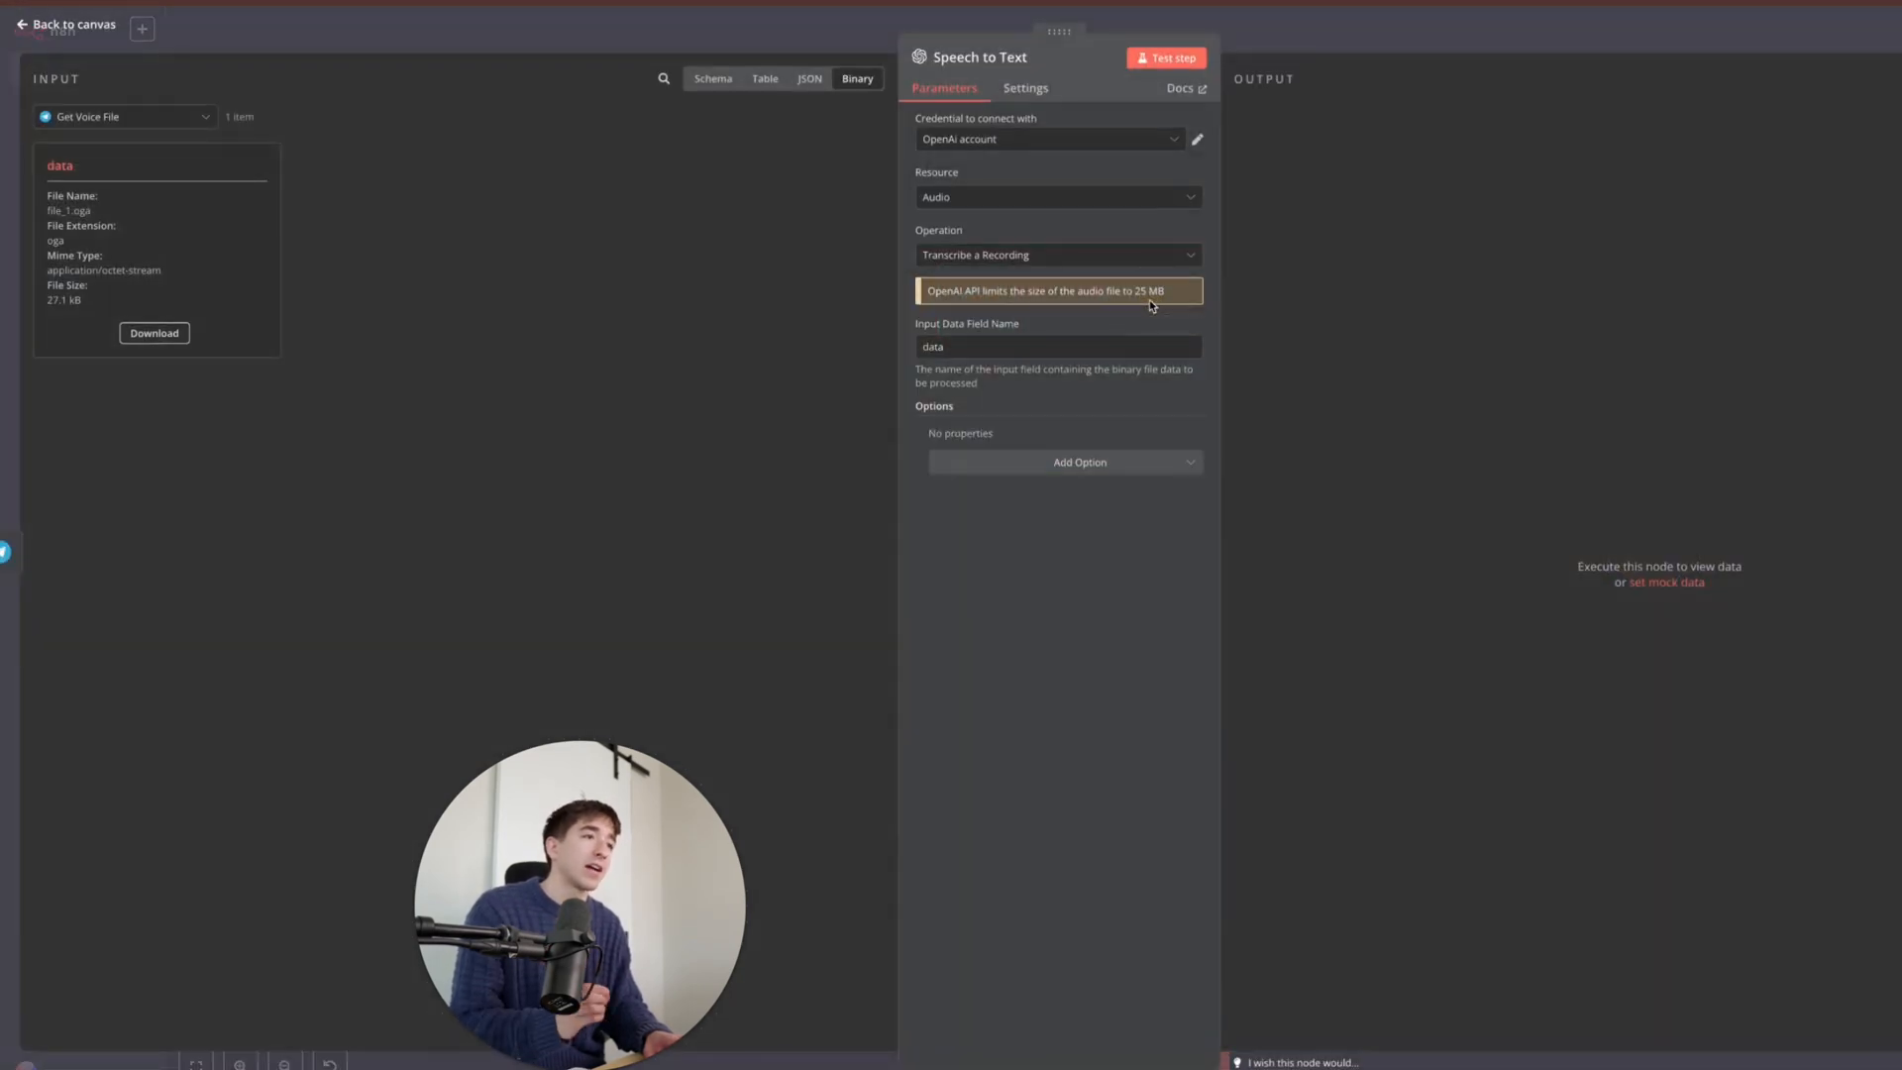
left_click(1037, 142)
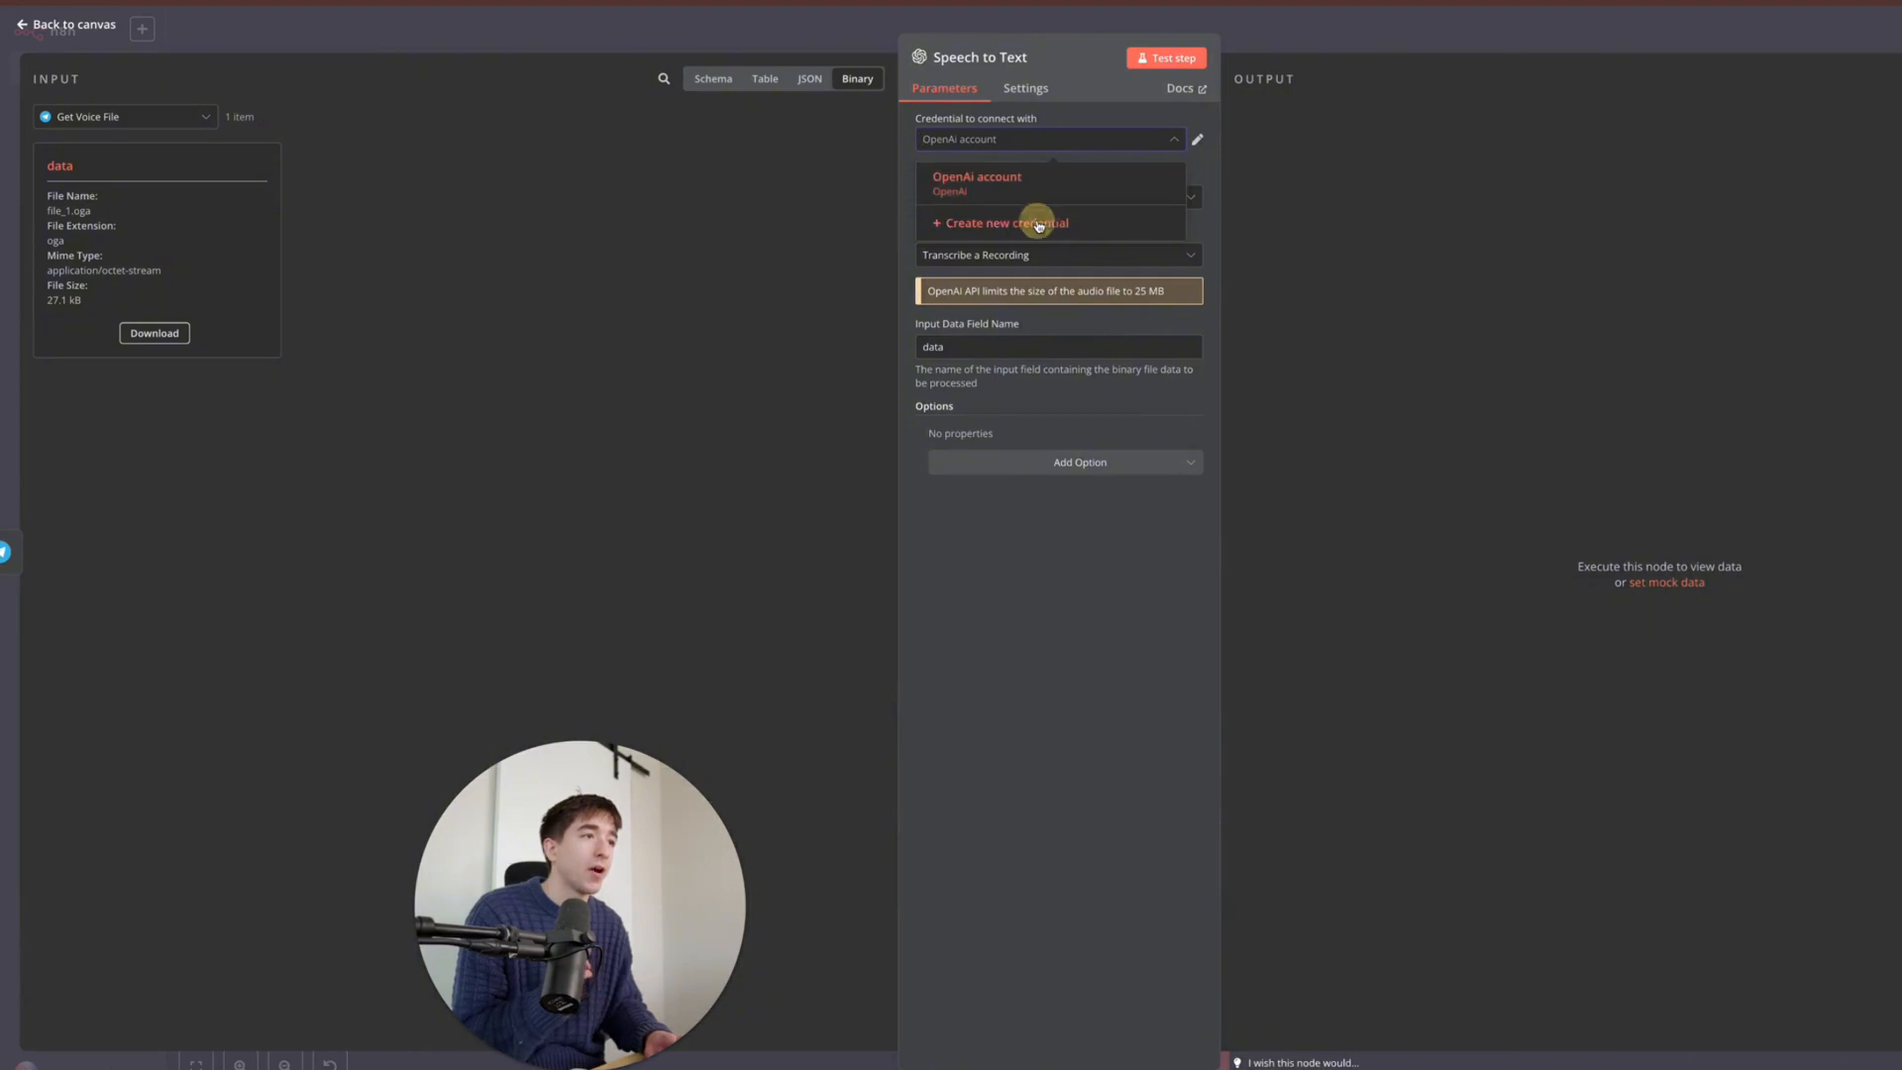
left_click(1037, 224)
left_click(951, 323)
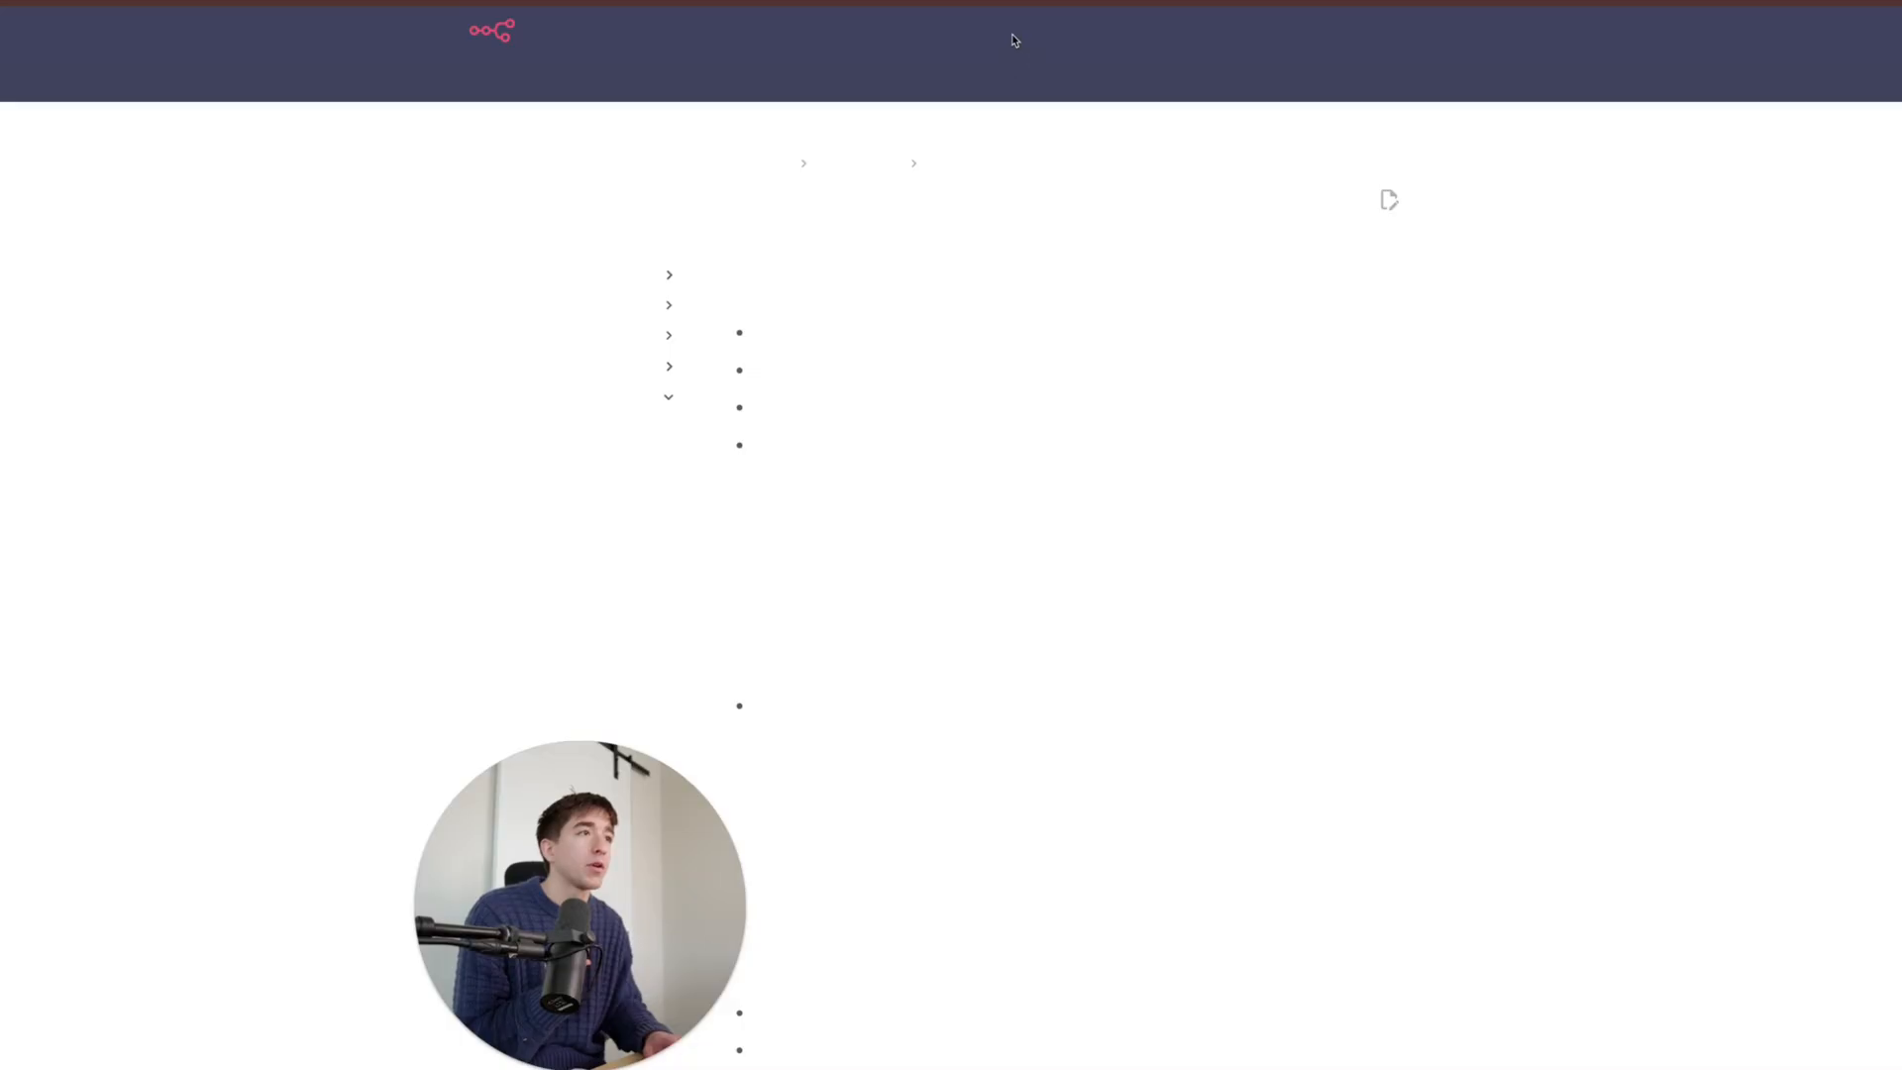
- Scroll the n8n Docs OpenAI credentials page to review the 'Using API key' steps
scroll(904, 399, "down", 10)
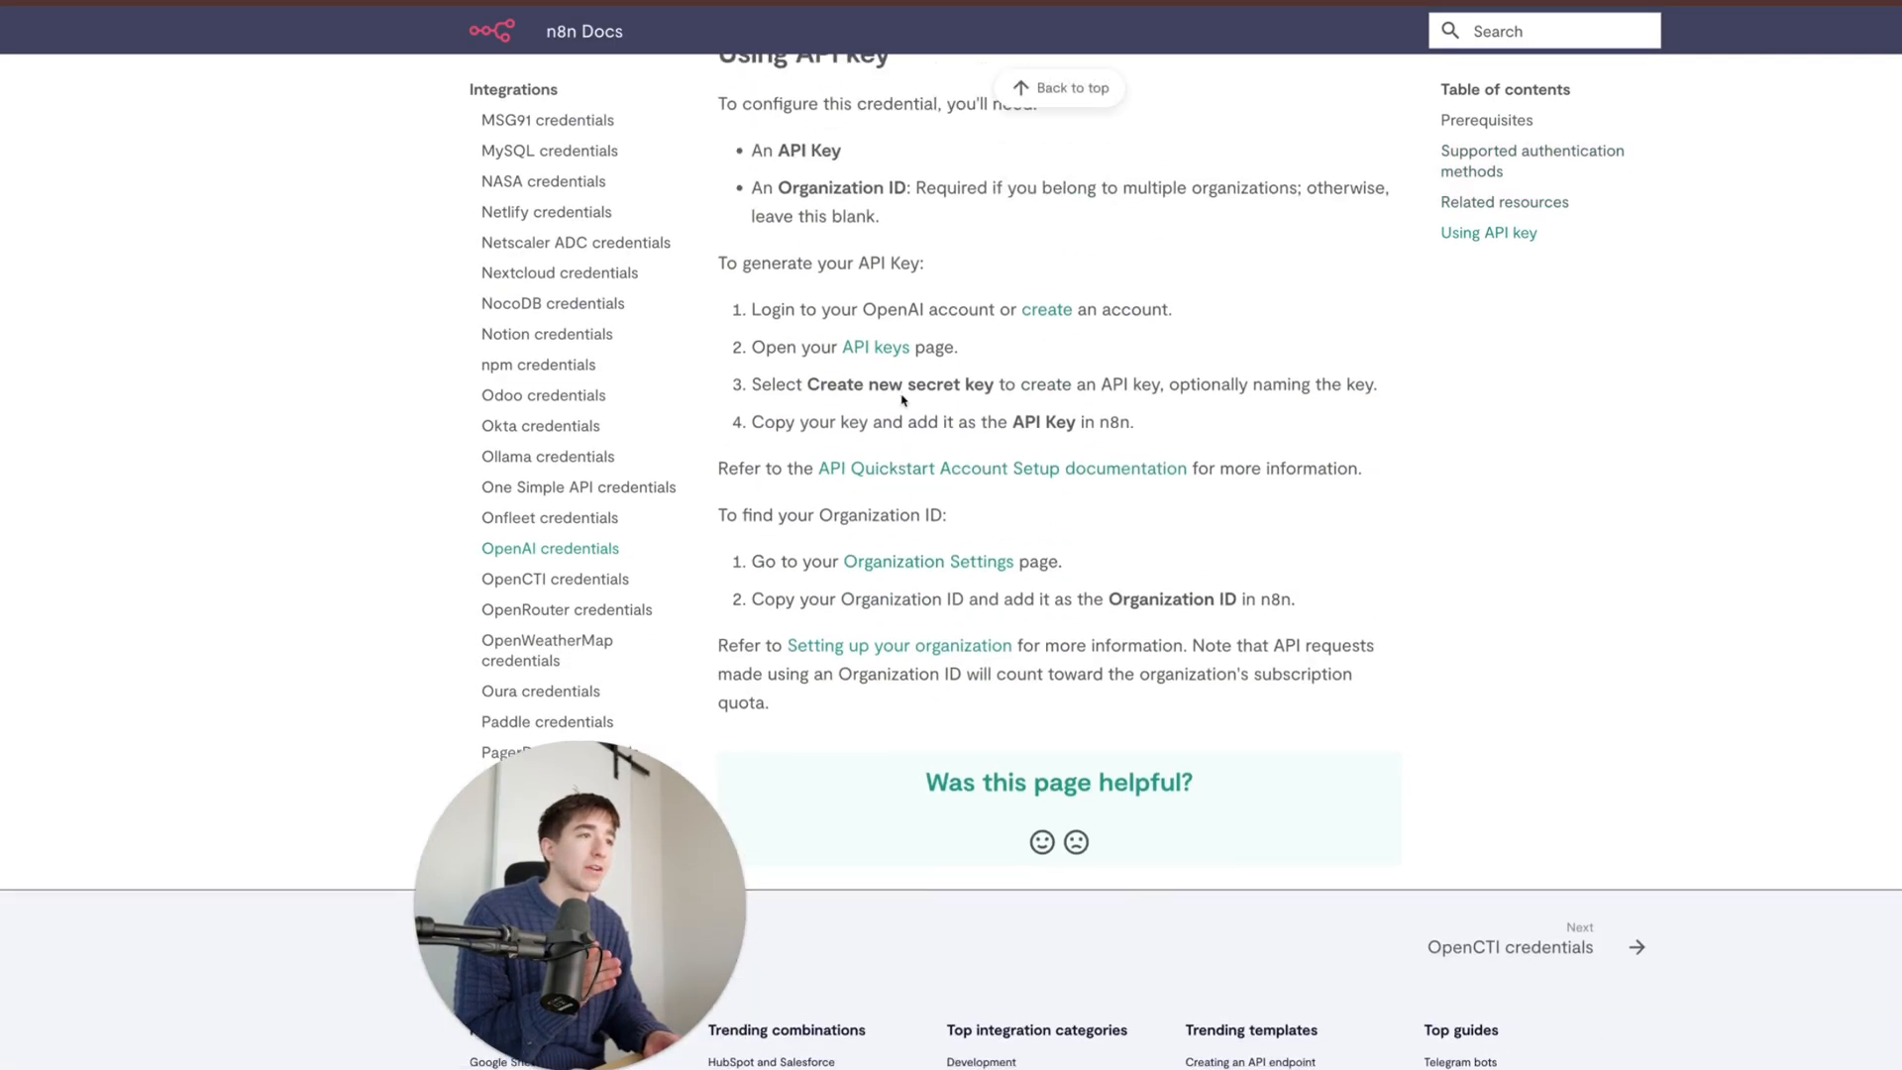
scroll(903, 399, "up", 1)
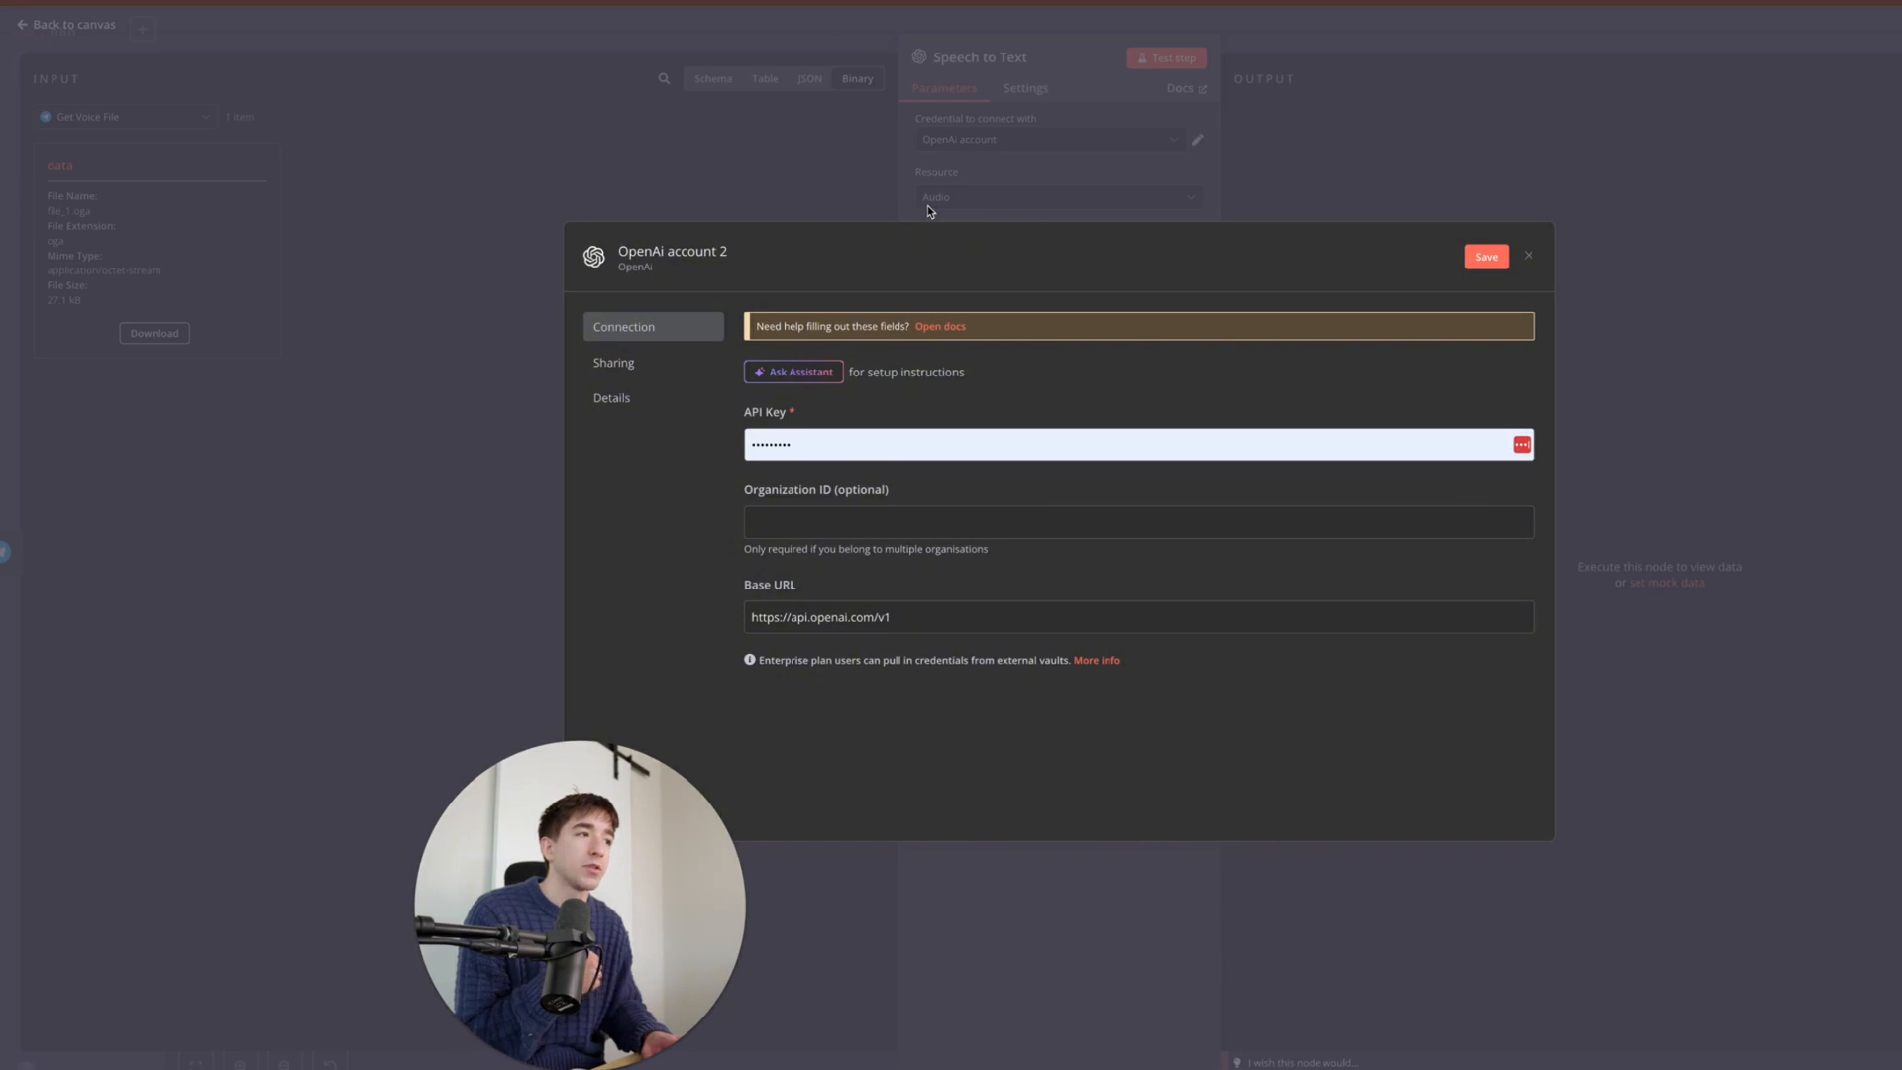
- Save the new OpenAI credential, switch Speech to Text to 'OpenAi account', and transcribe the voice memo
left_click(1486, 256)
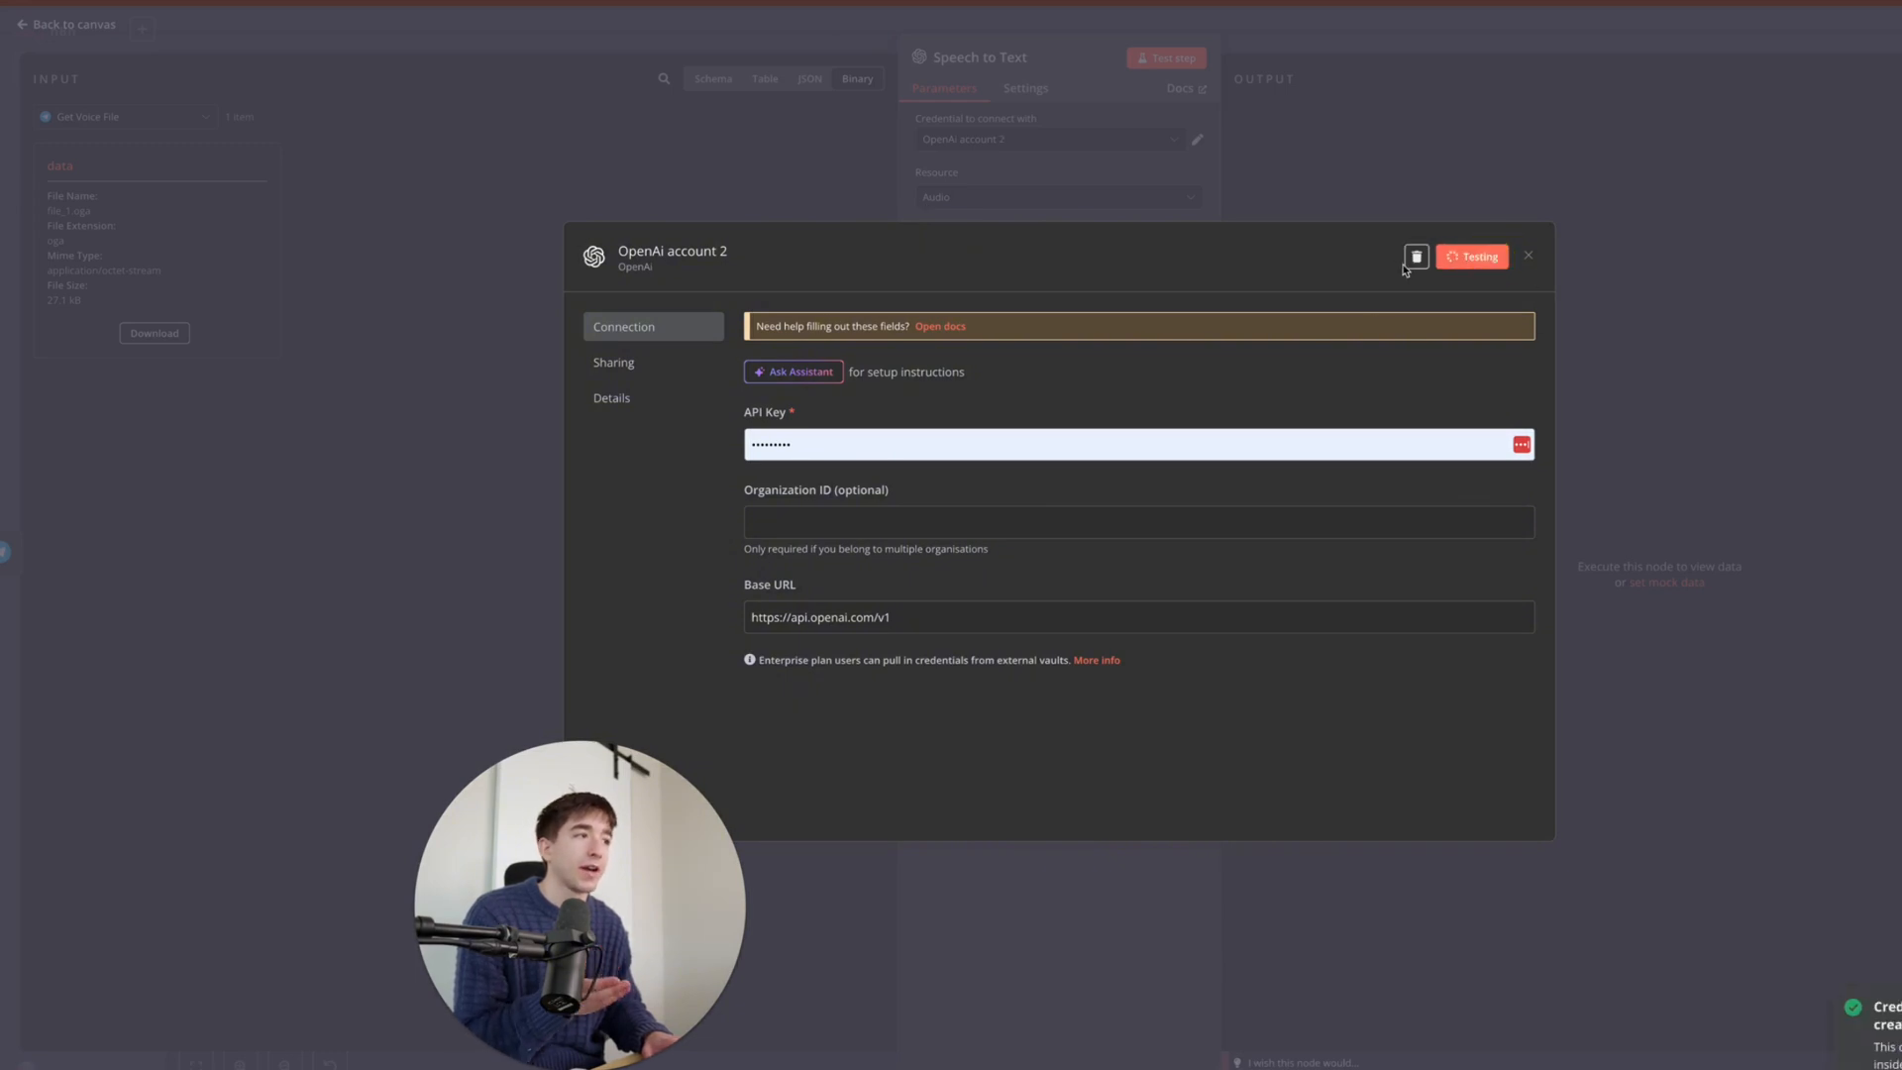
left_click(1532, 257)
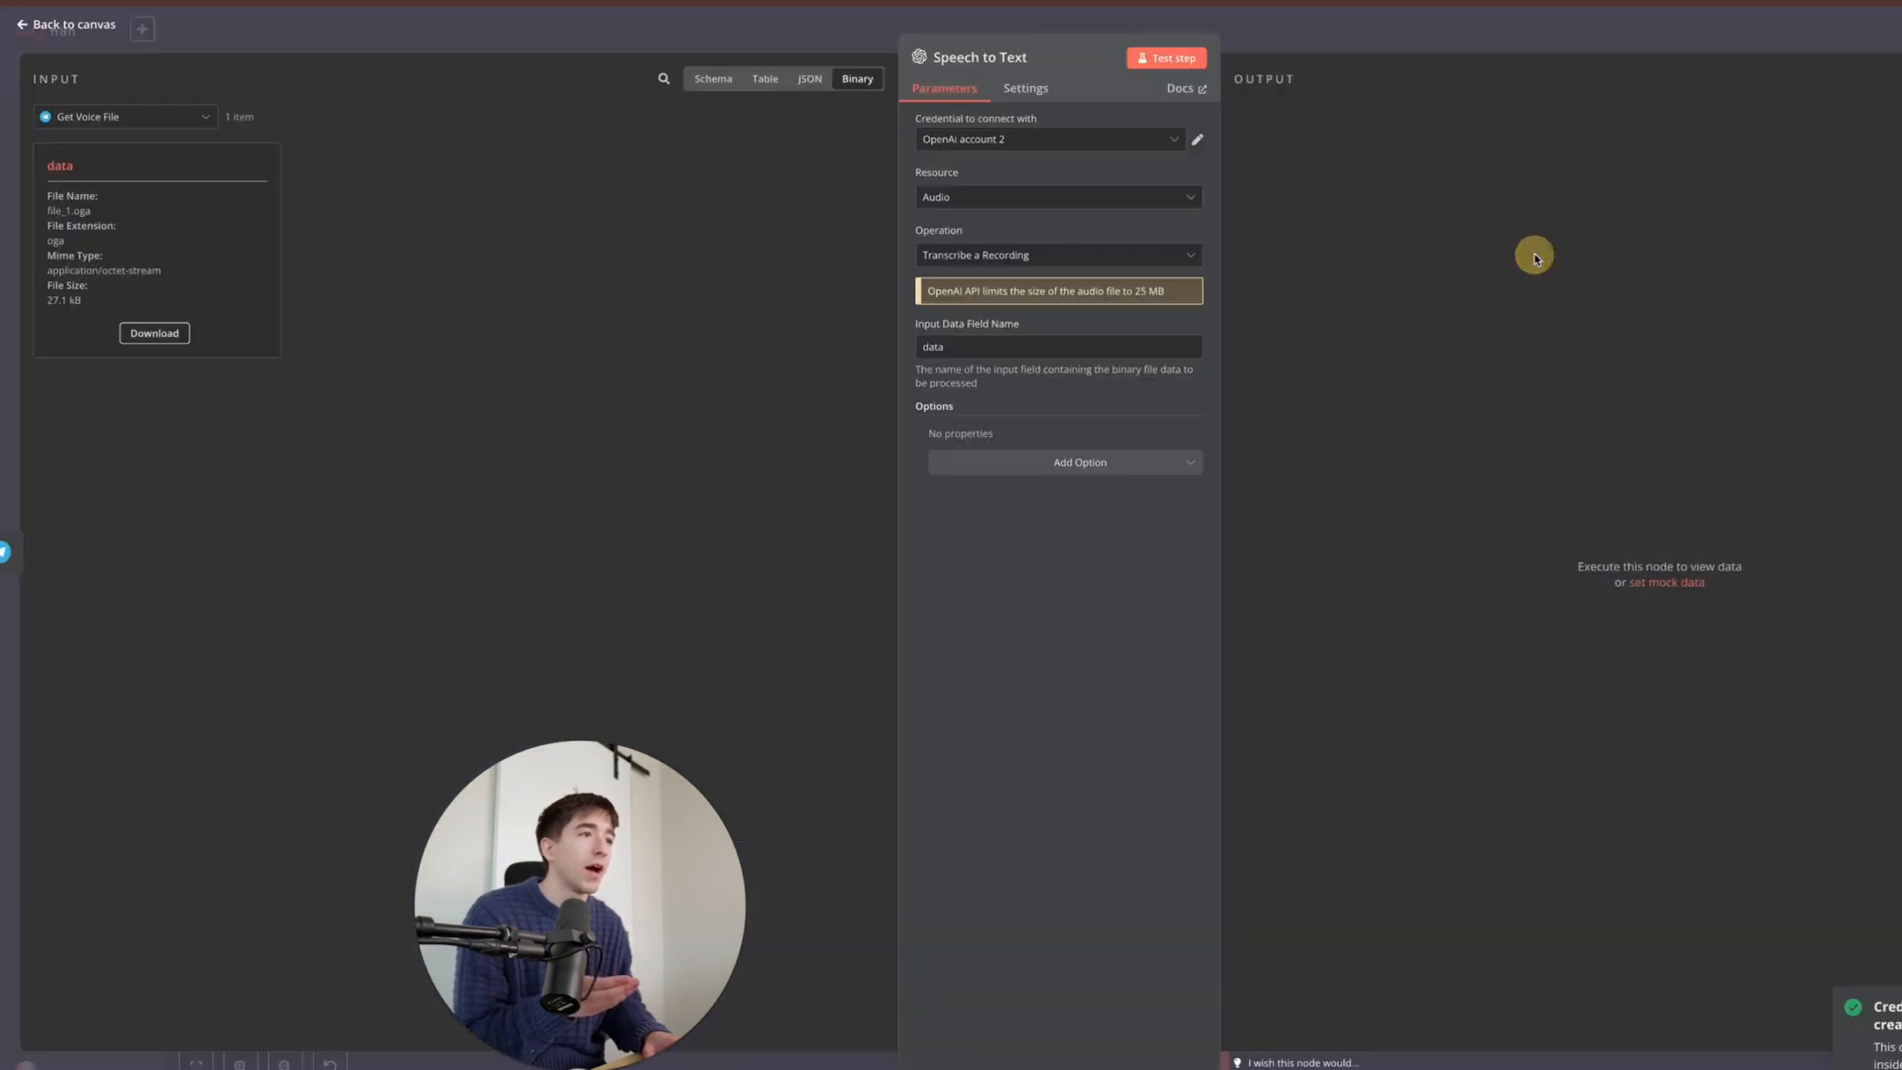
left_click(1060, 139)
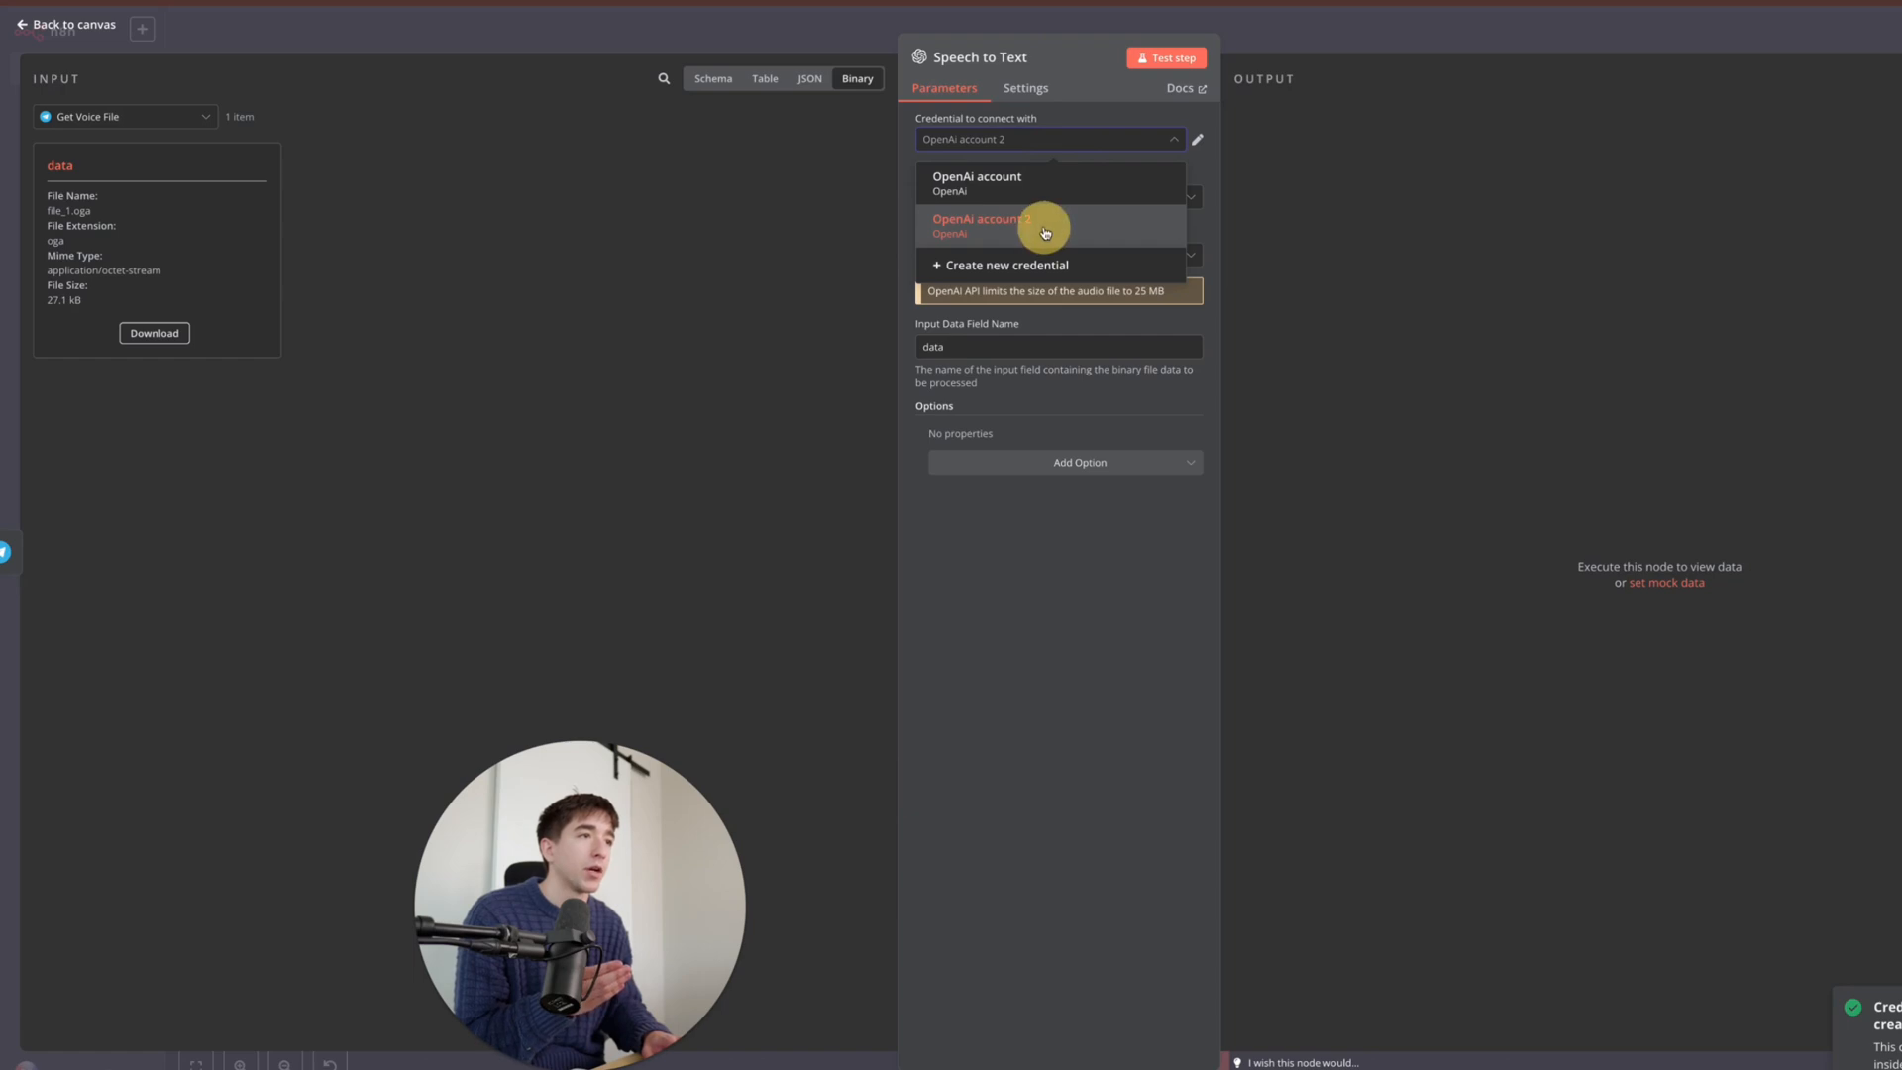
left_click(1052, 181)
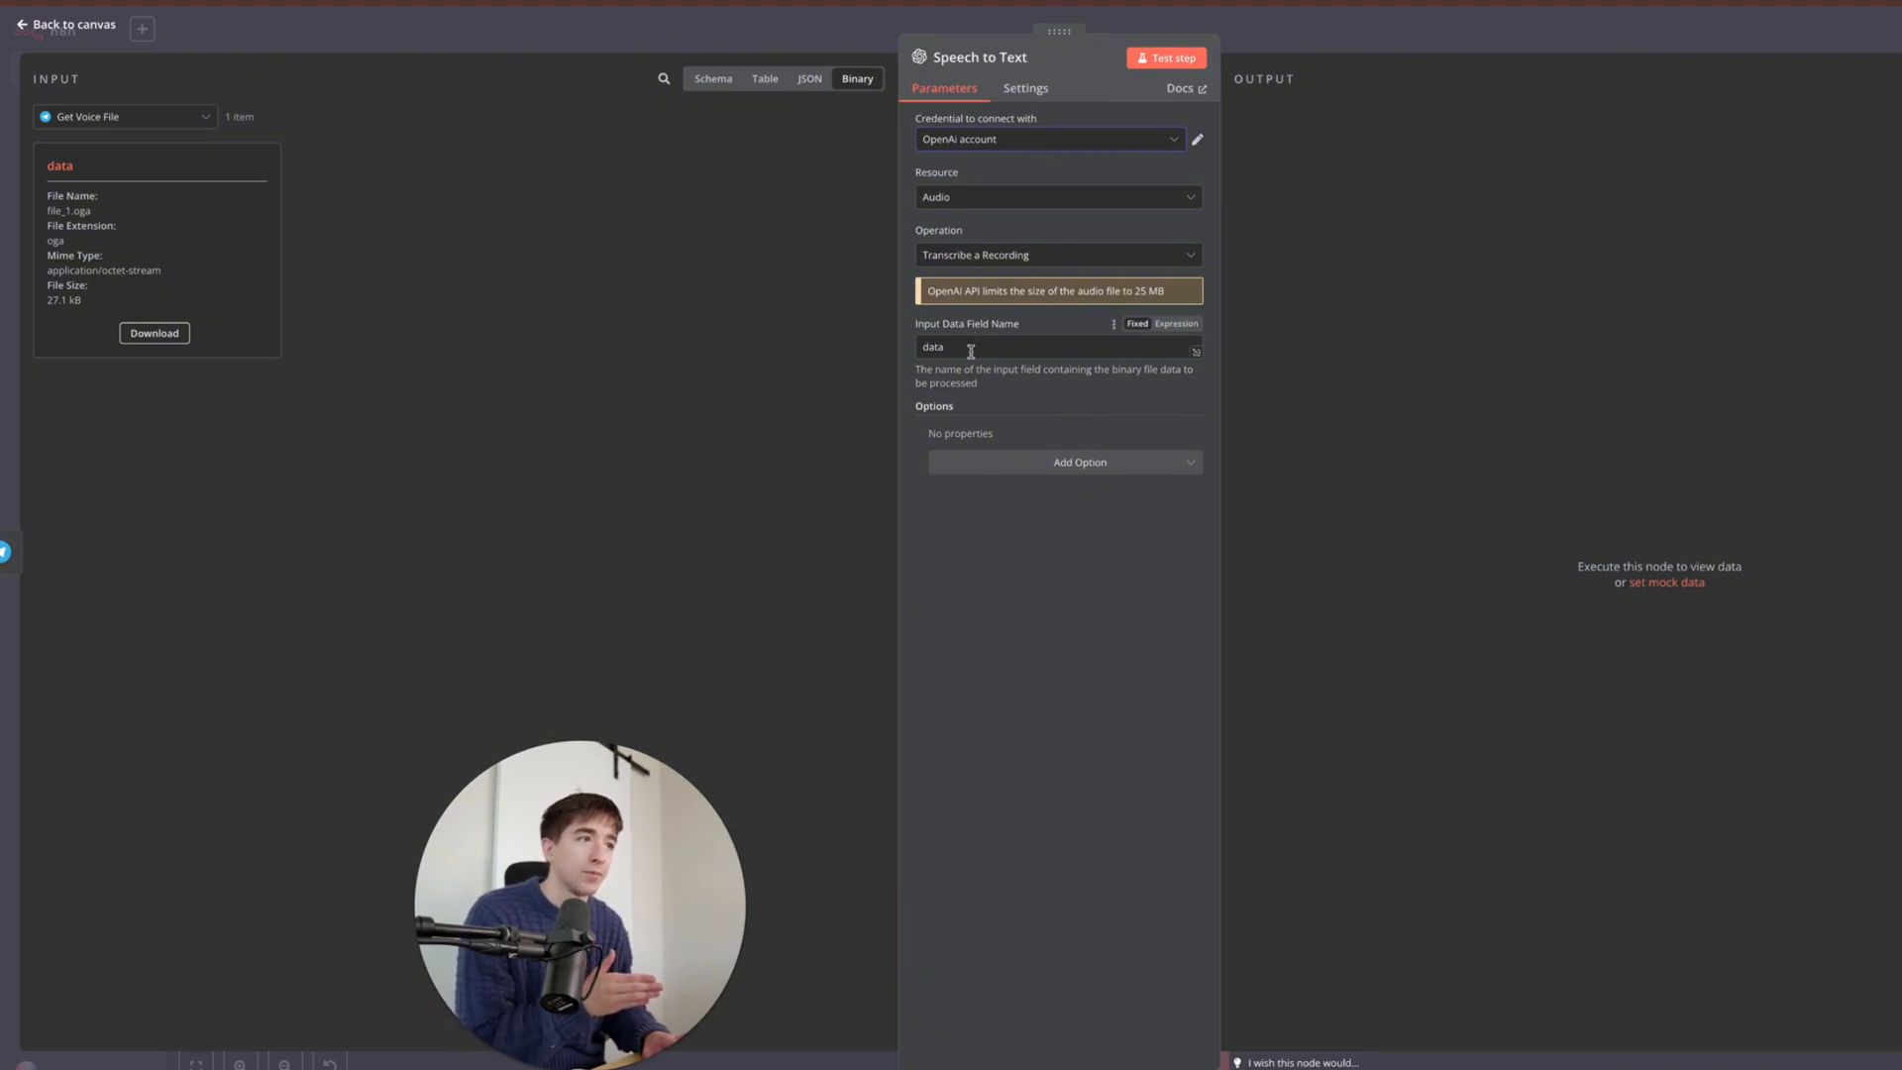
left_click(1190, 57)
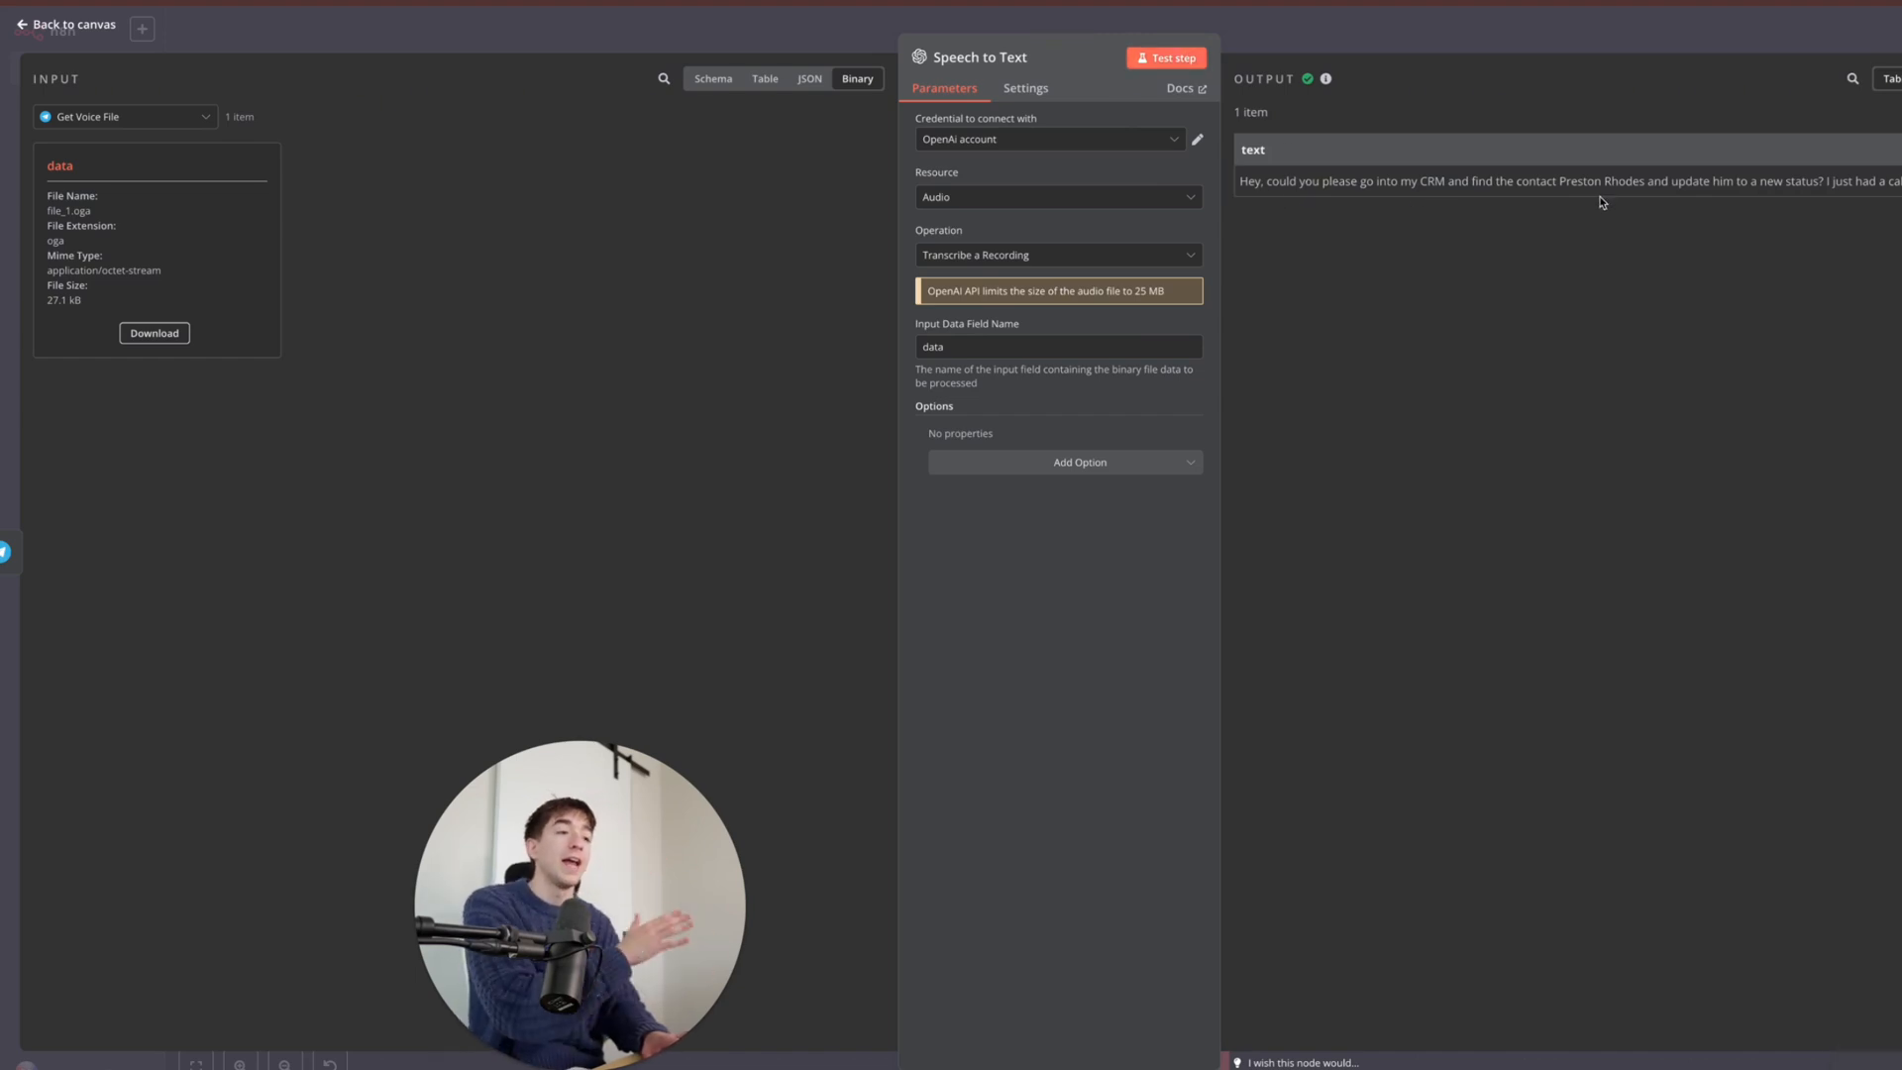
left_click(1514, 33)
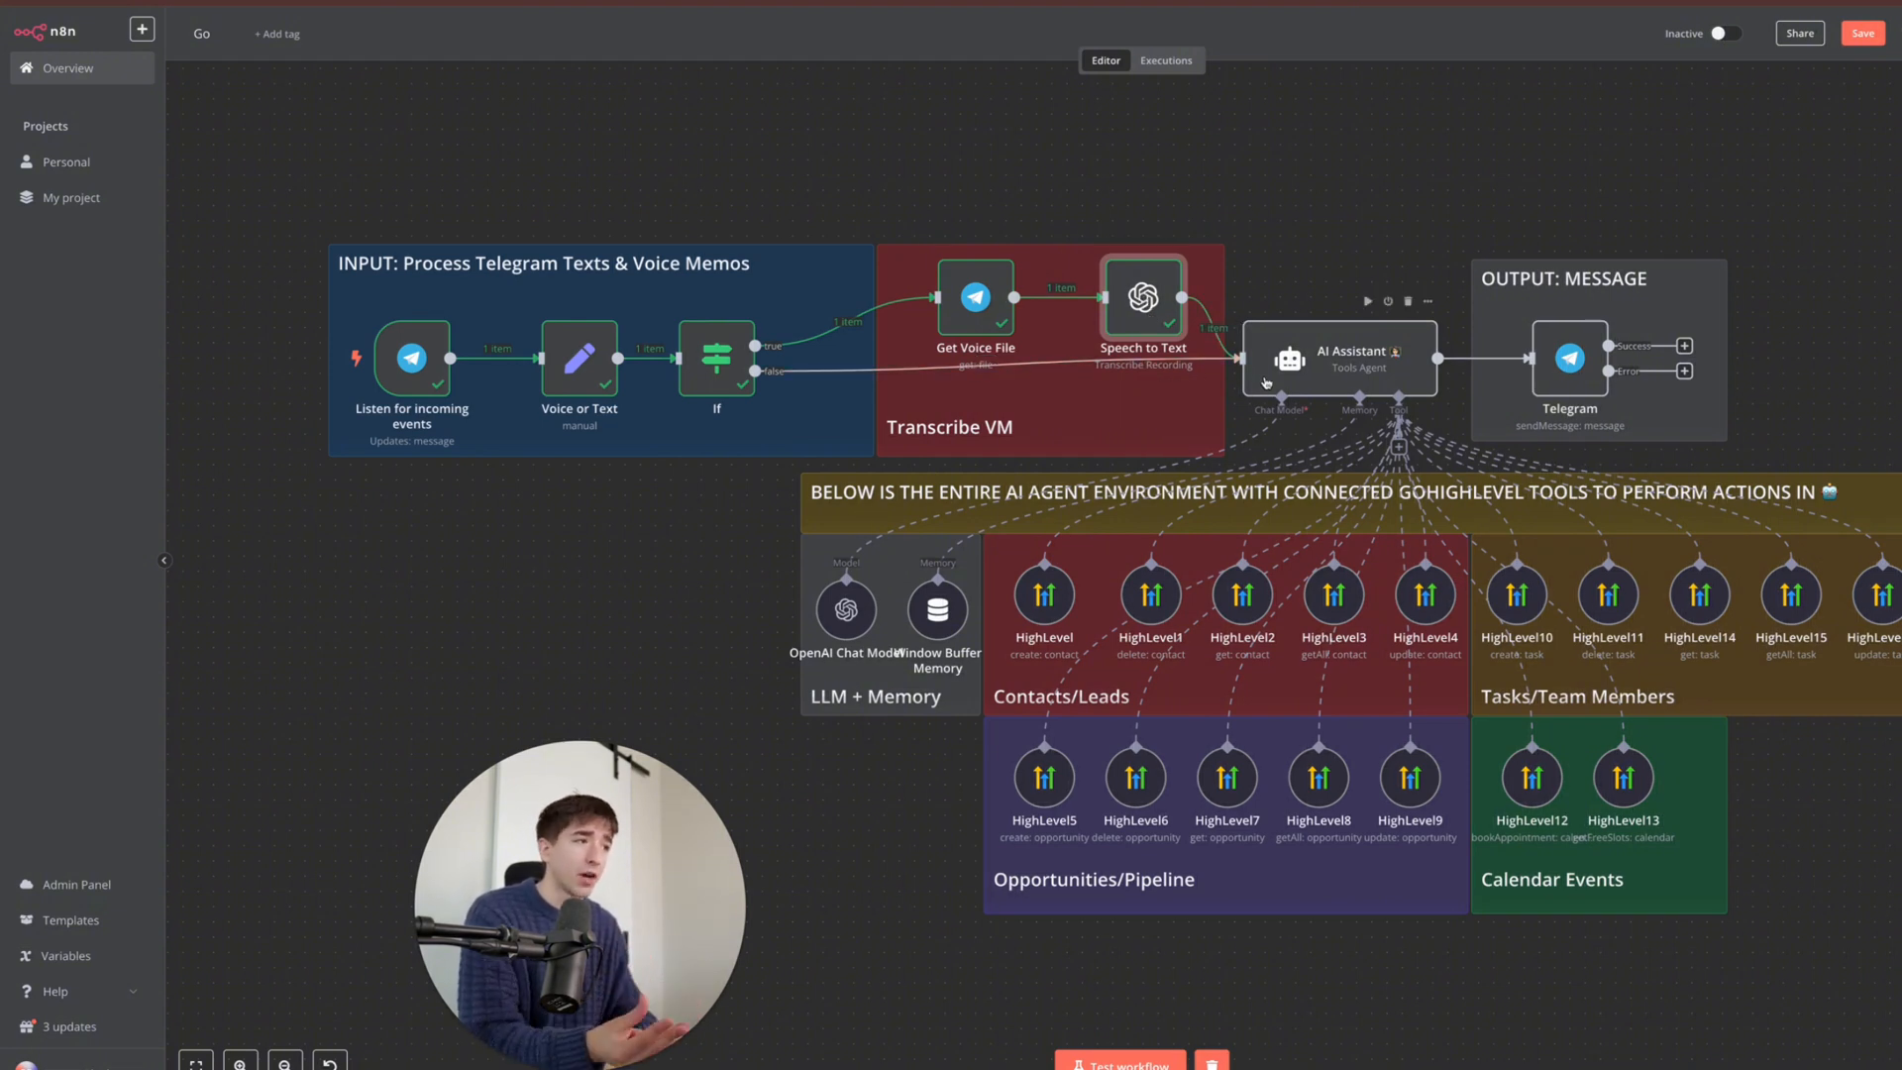
- Delete the AI Assistant's OpenAI Chat Model and bring up the language model list for a replacement
left_click(1354, 368)
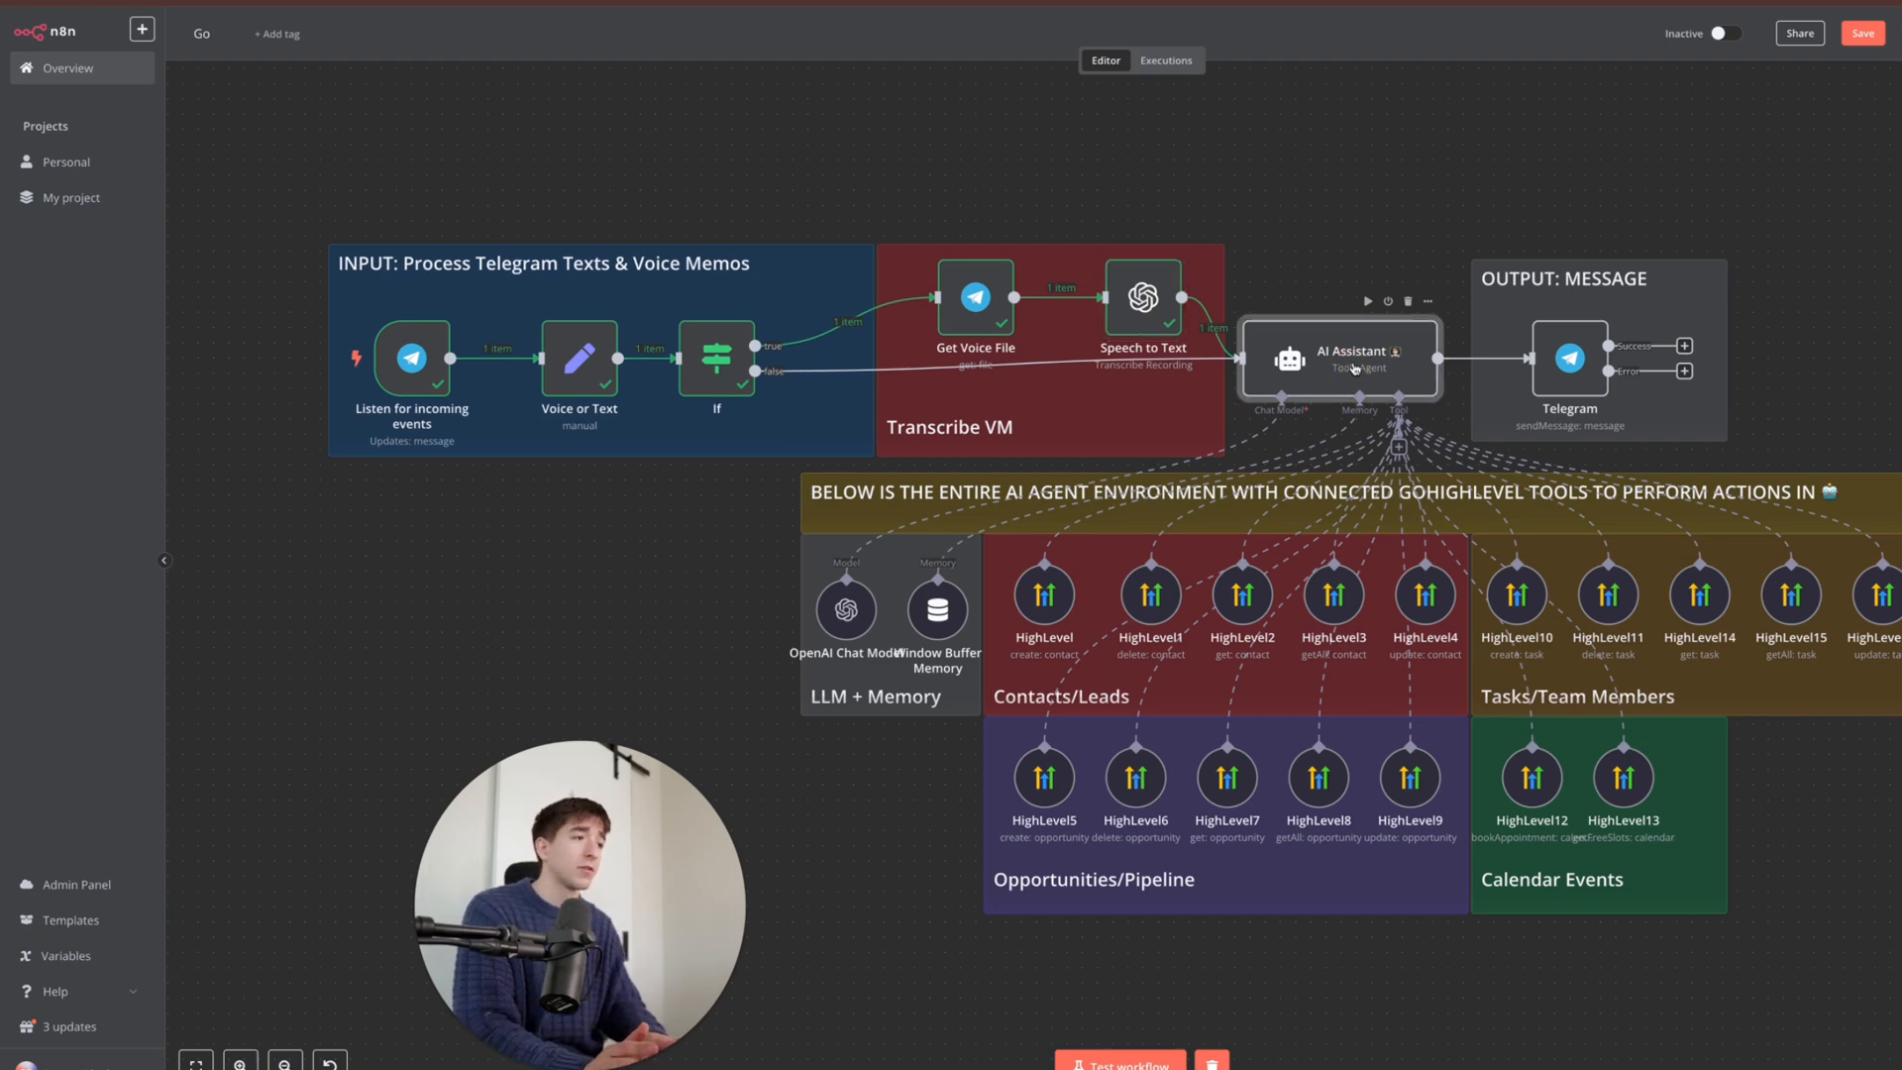
scroll(1354, 369, "up", 2)
scroll(1354, 368, "up", 3)
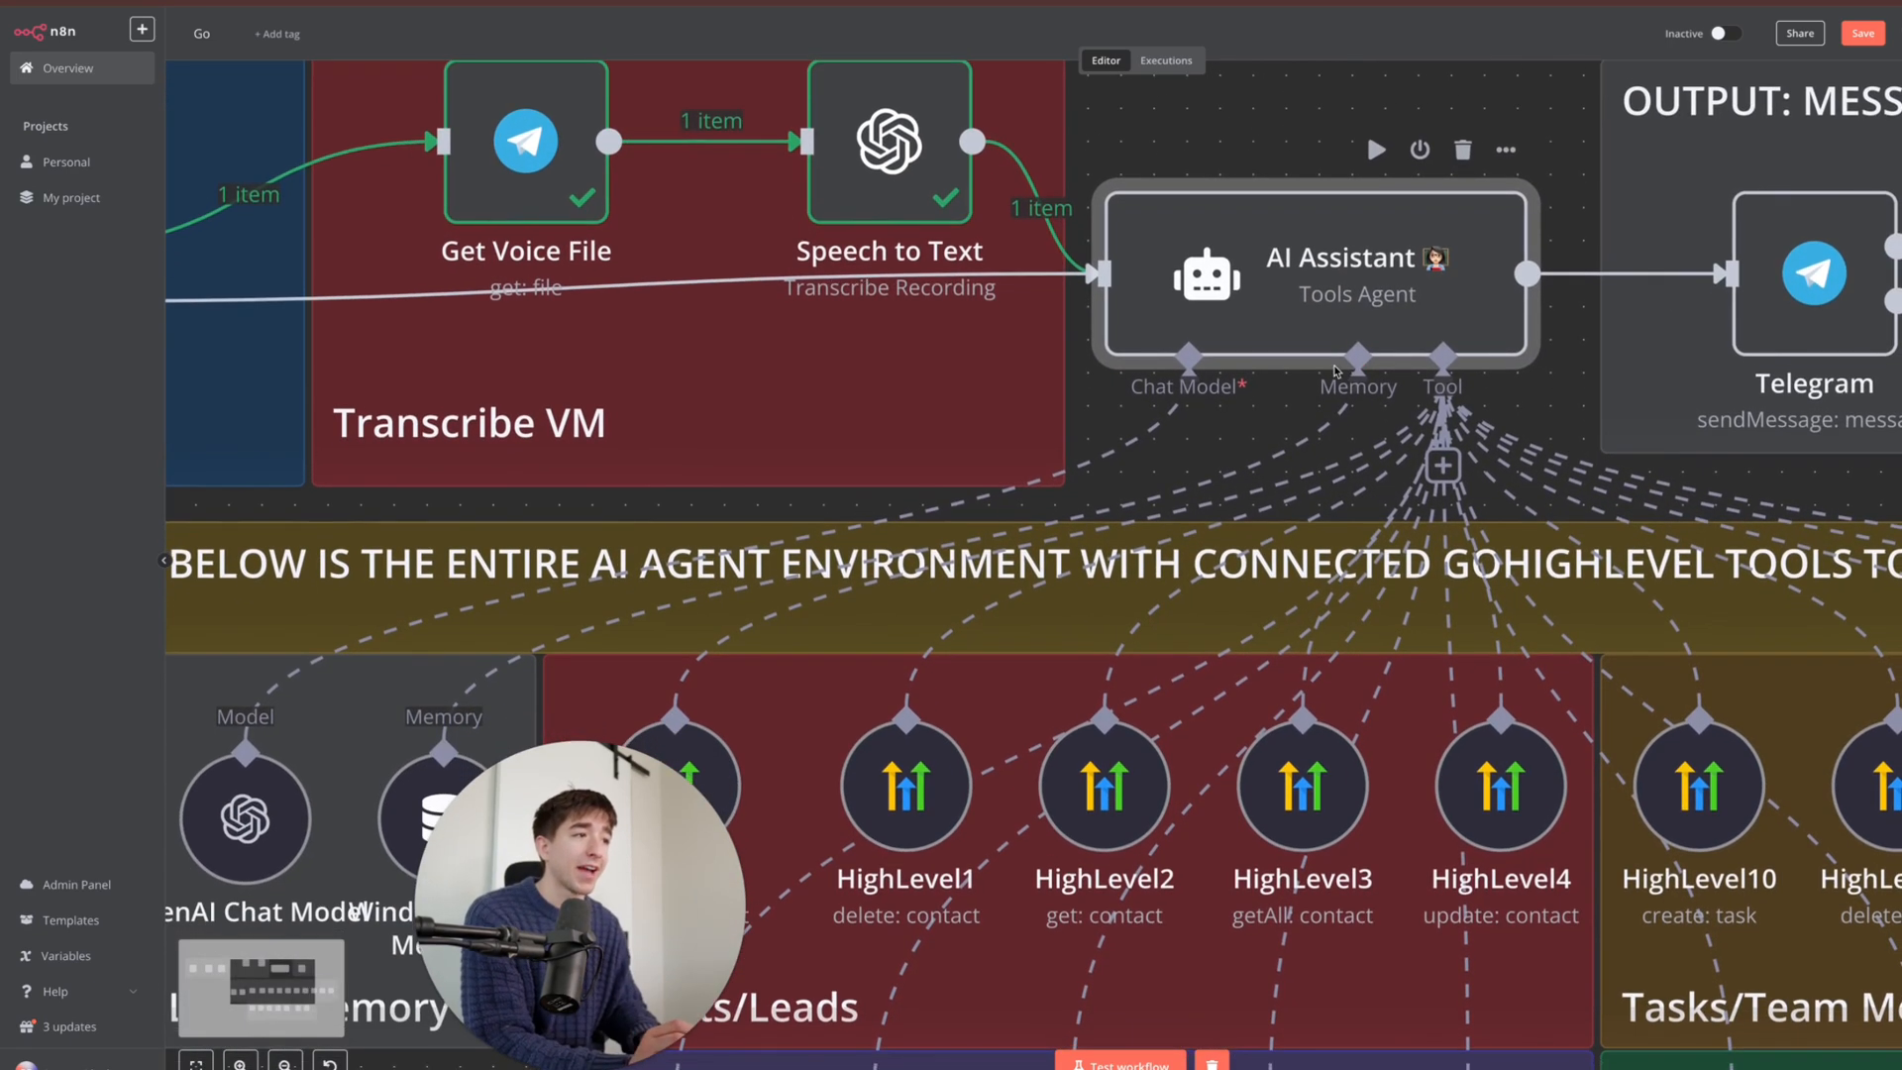
scroll(1208, 391, "down", 2)
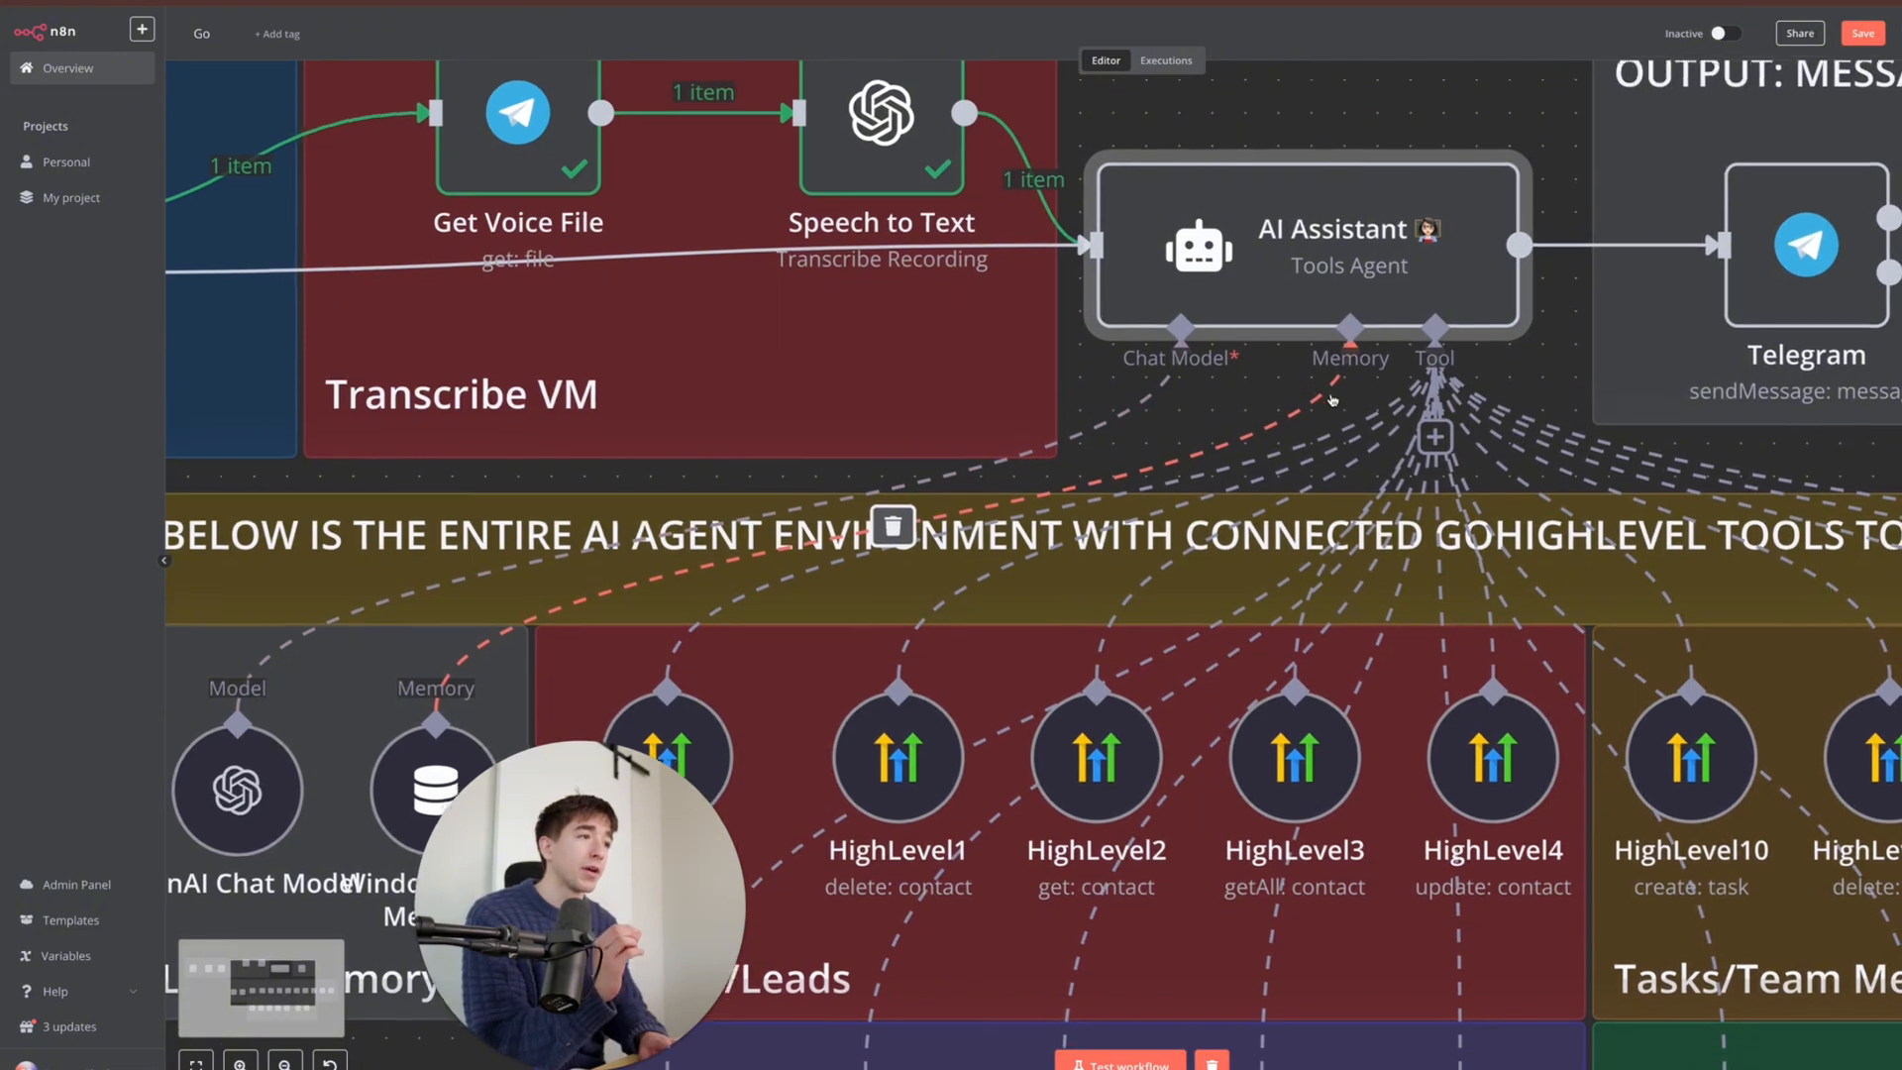
scroll(1312, 397, "down", 3)
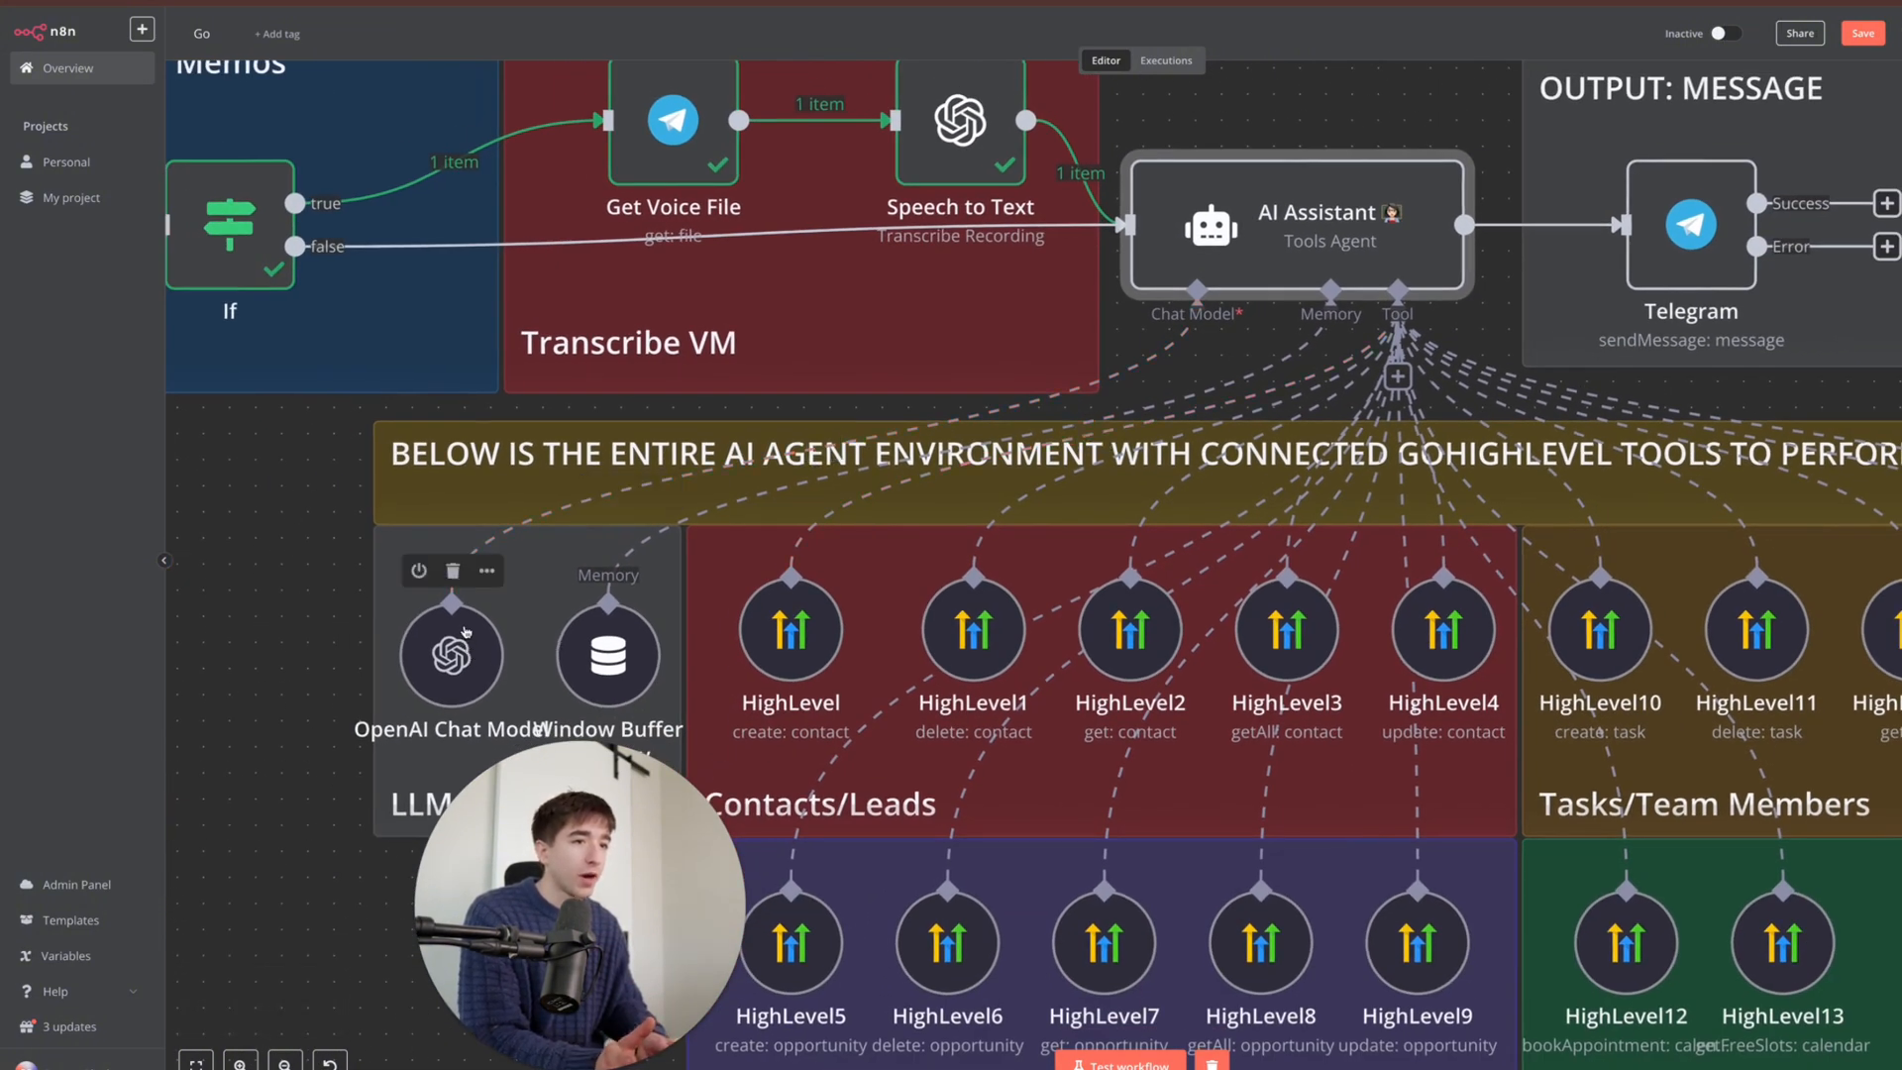
left_click(460, 574)
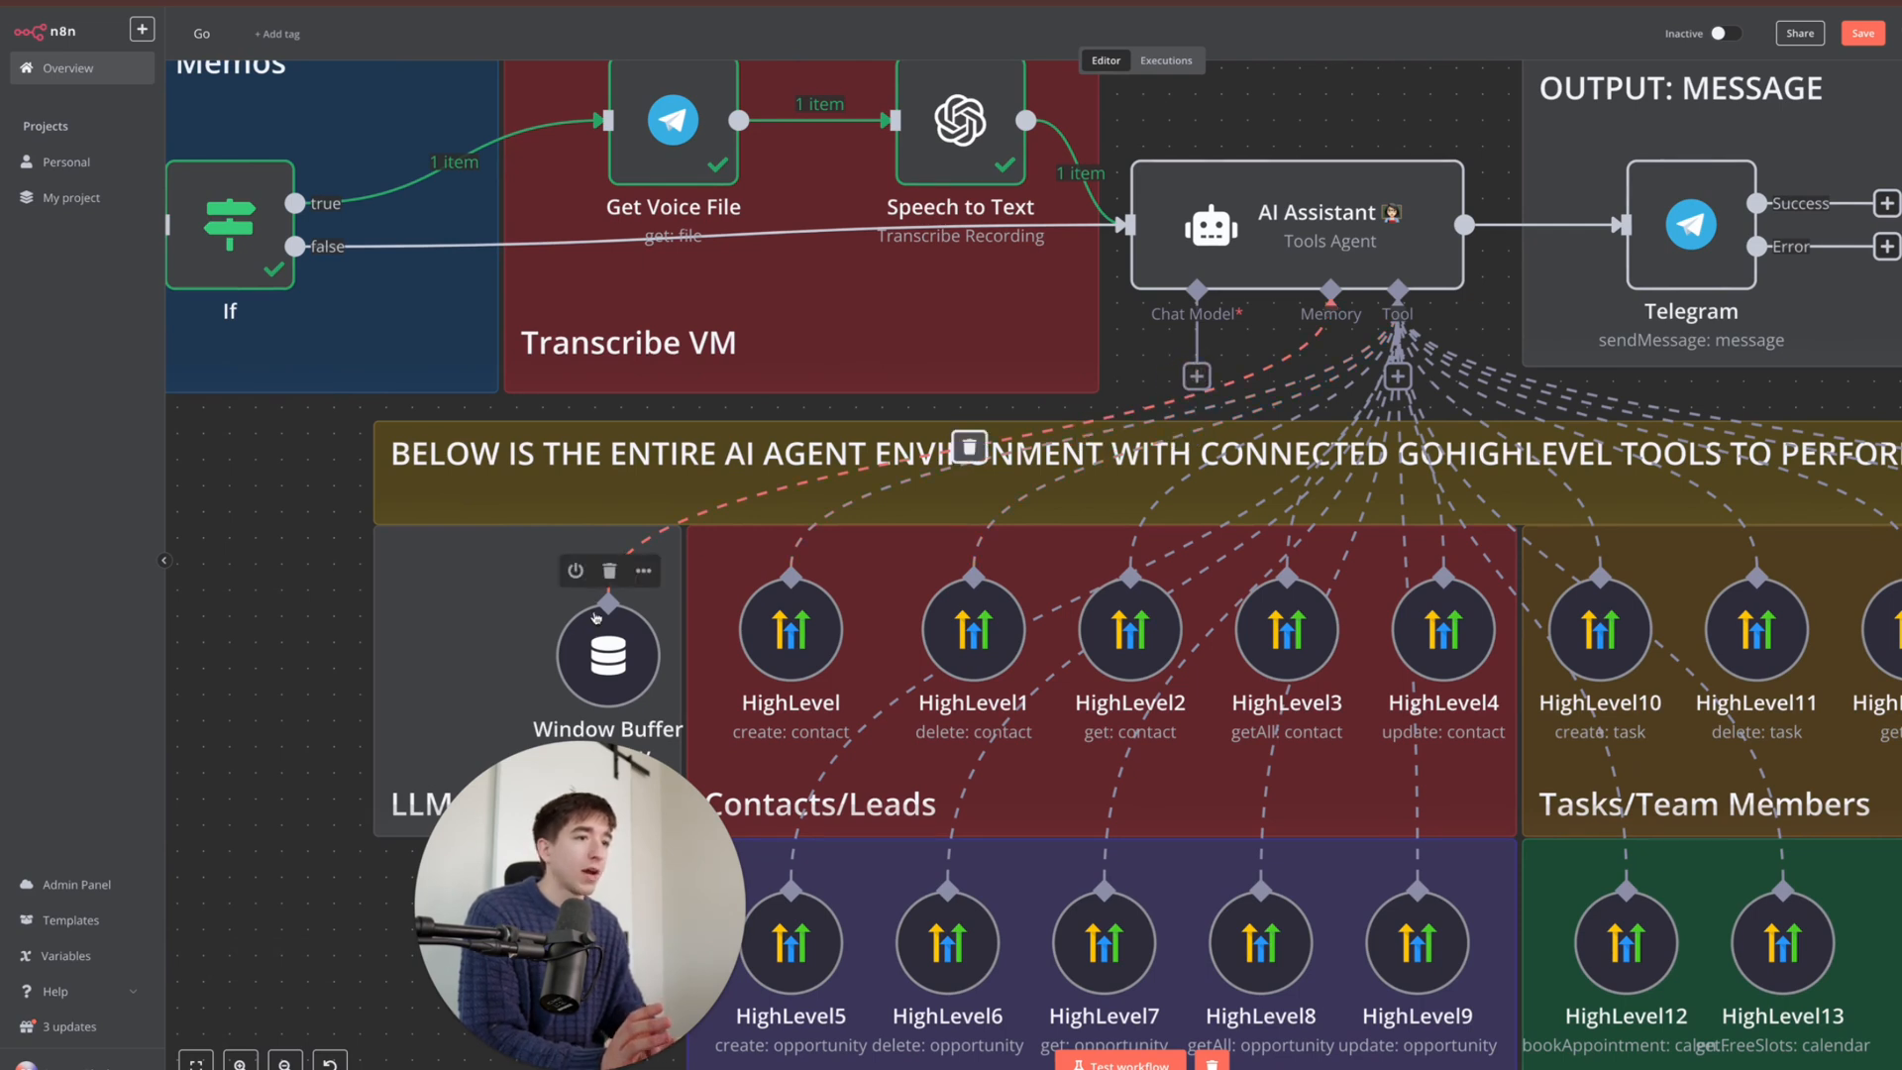
left_click_drag(615, 656, 668, 682)
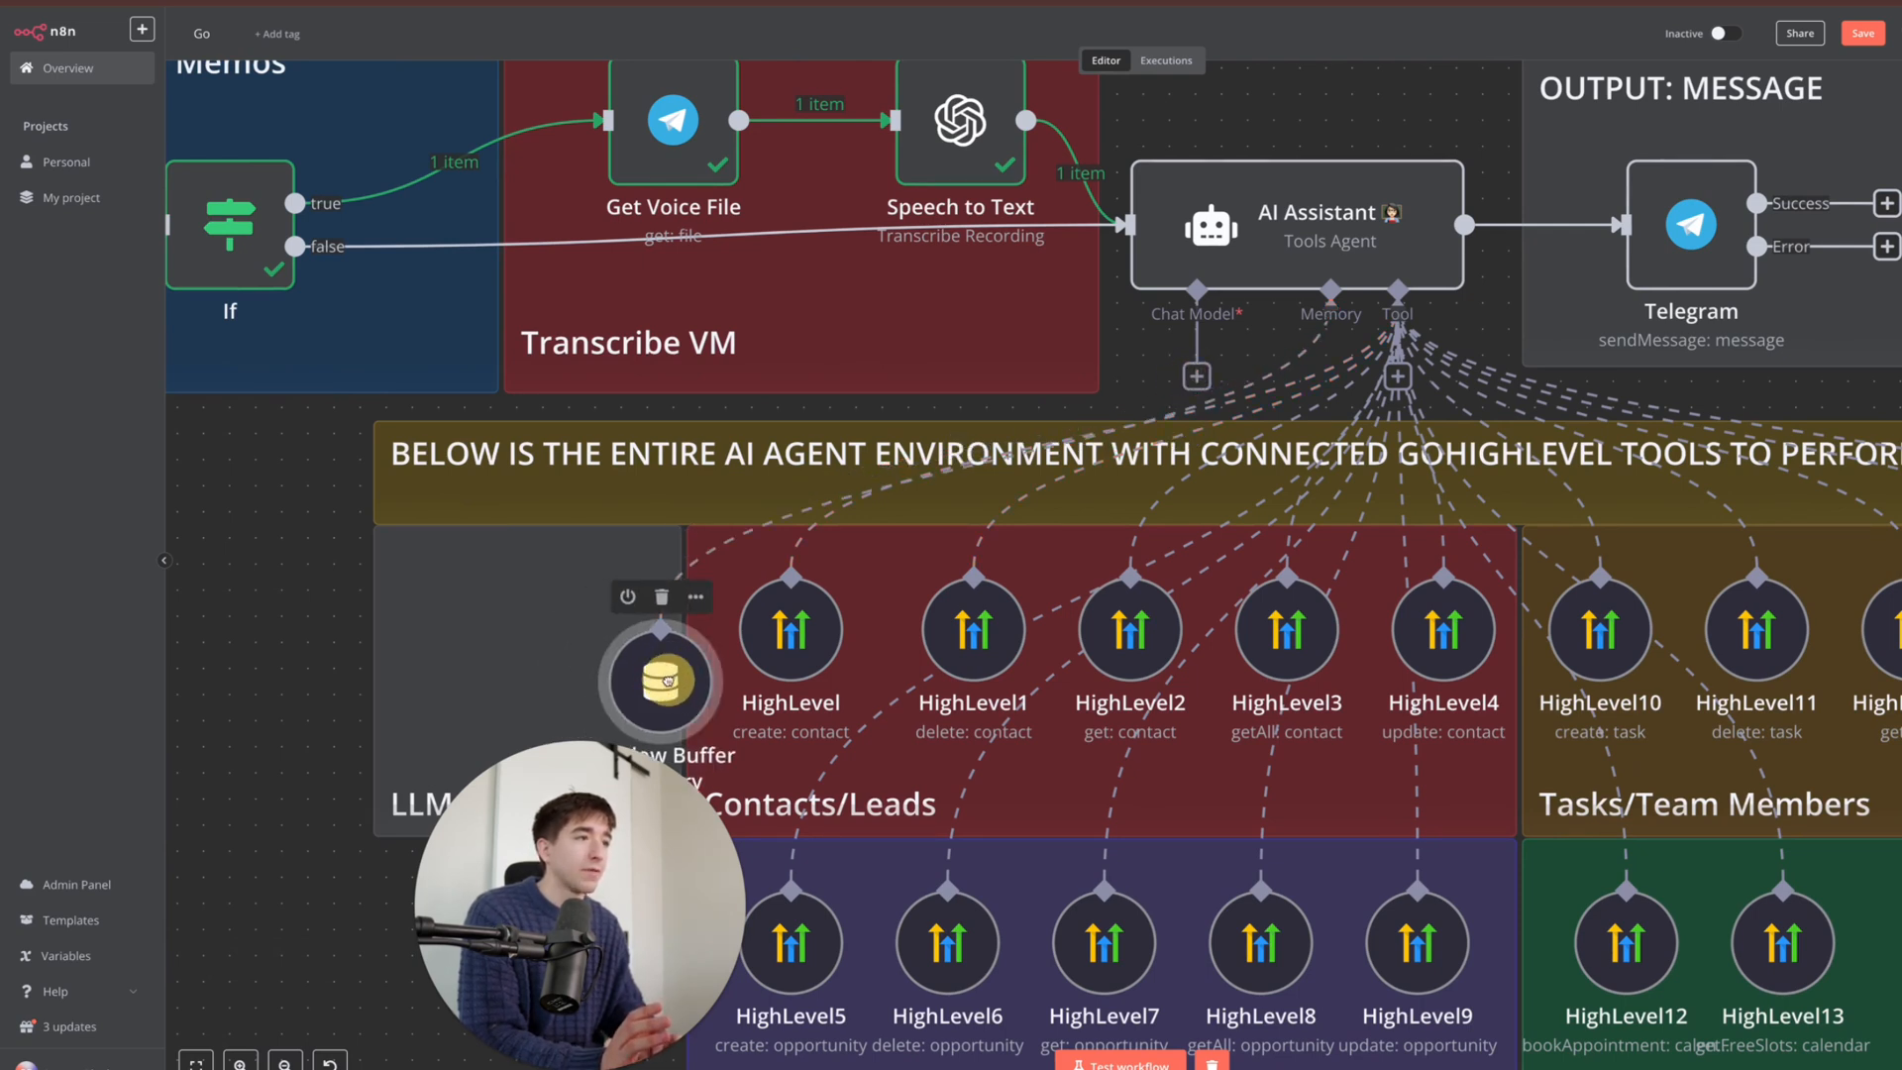
left_click(1197, 376)
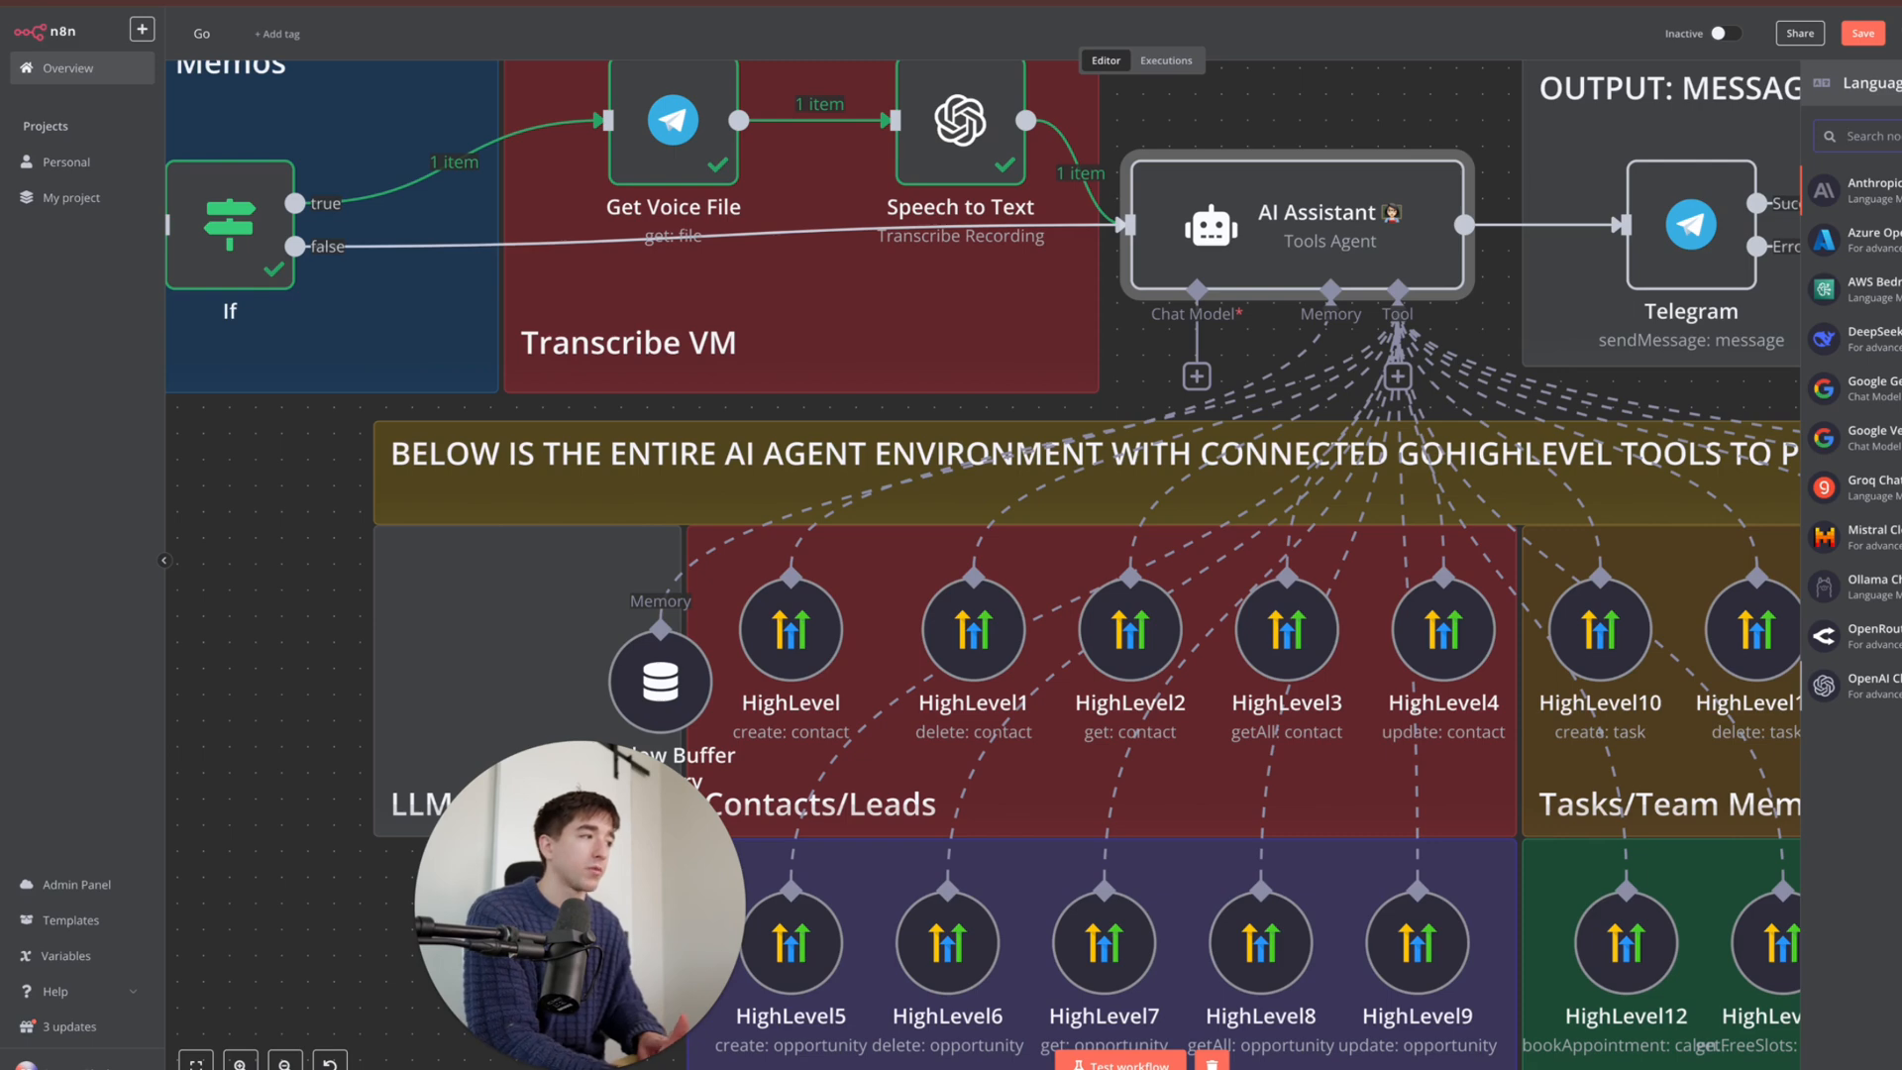
- Attach an OpenAI Chat Model to the agent using the 'OpenAi account' credential
left_click(1872, 685)
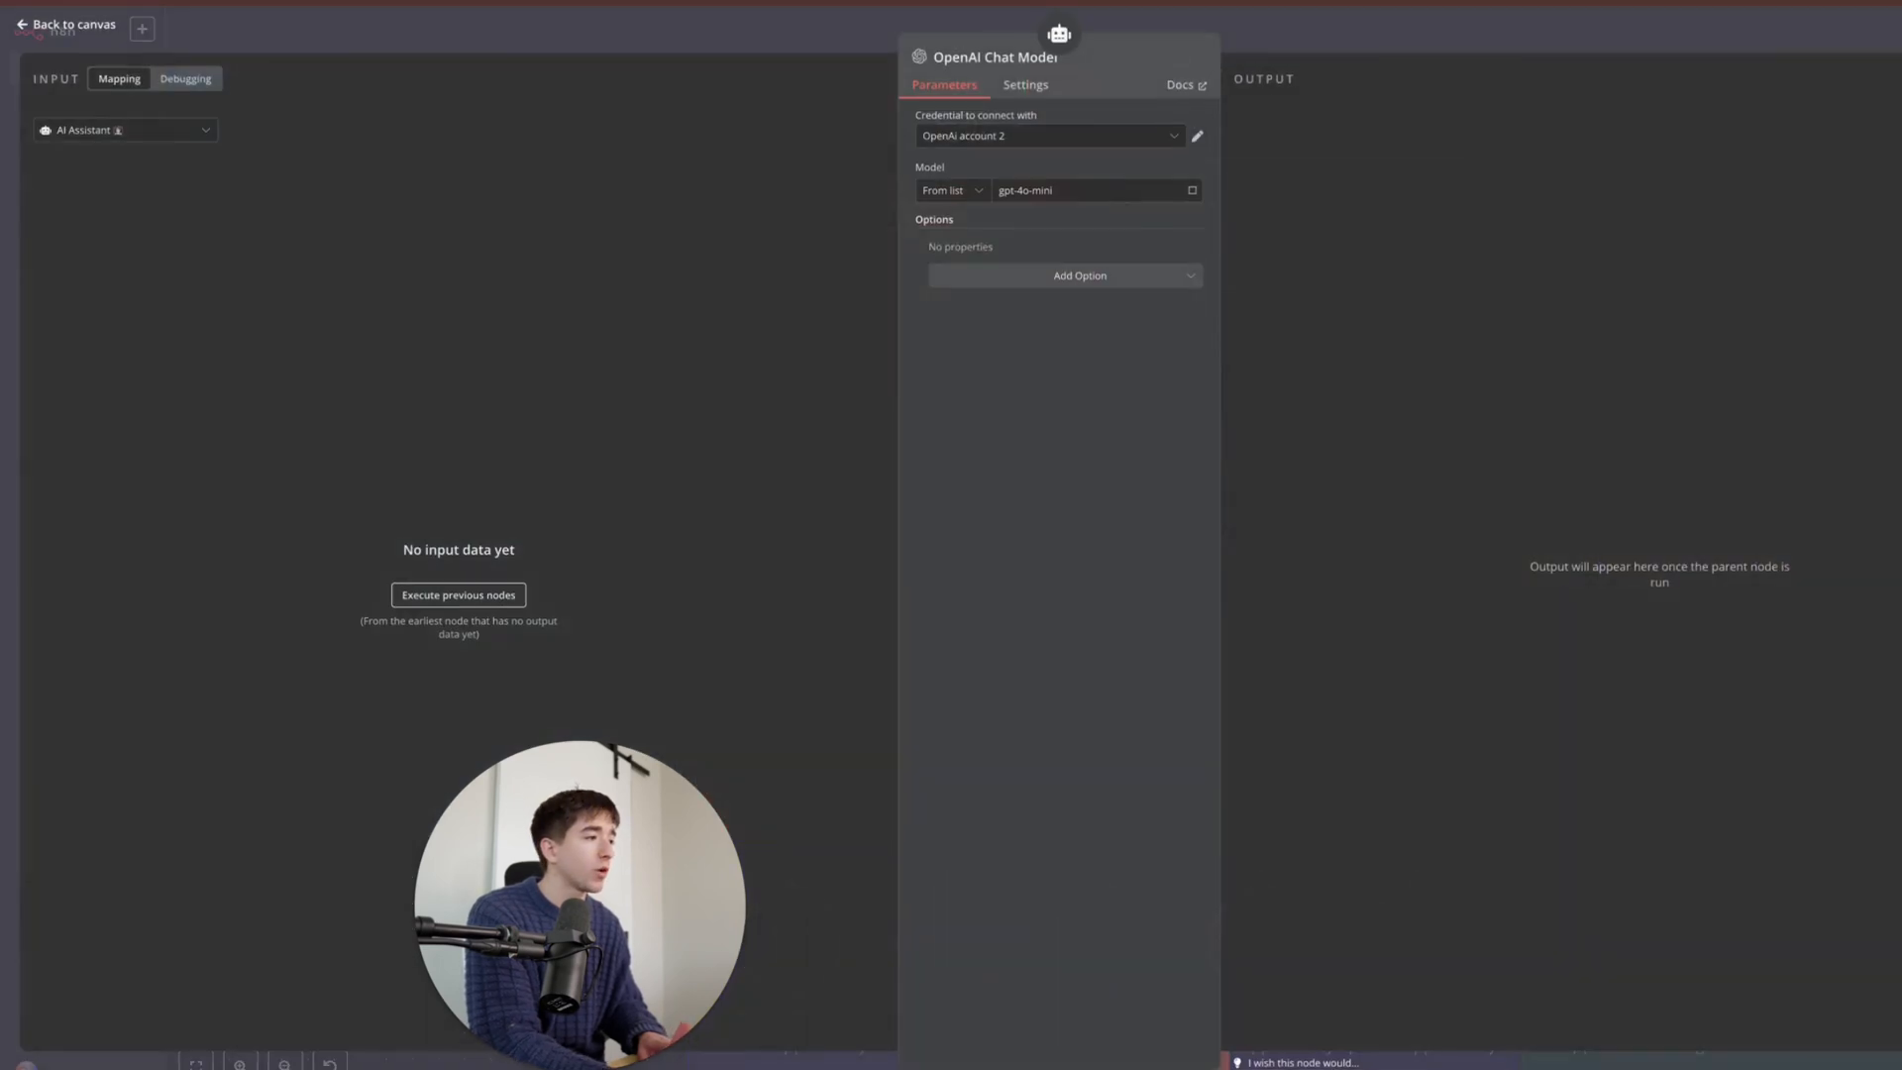
left_click(1020, 136)
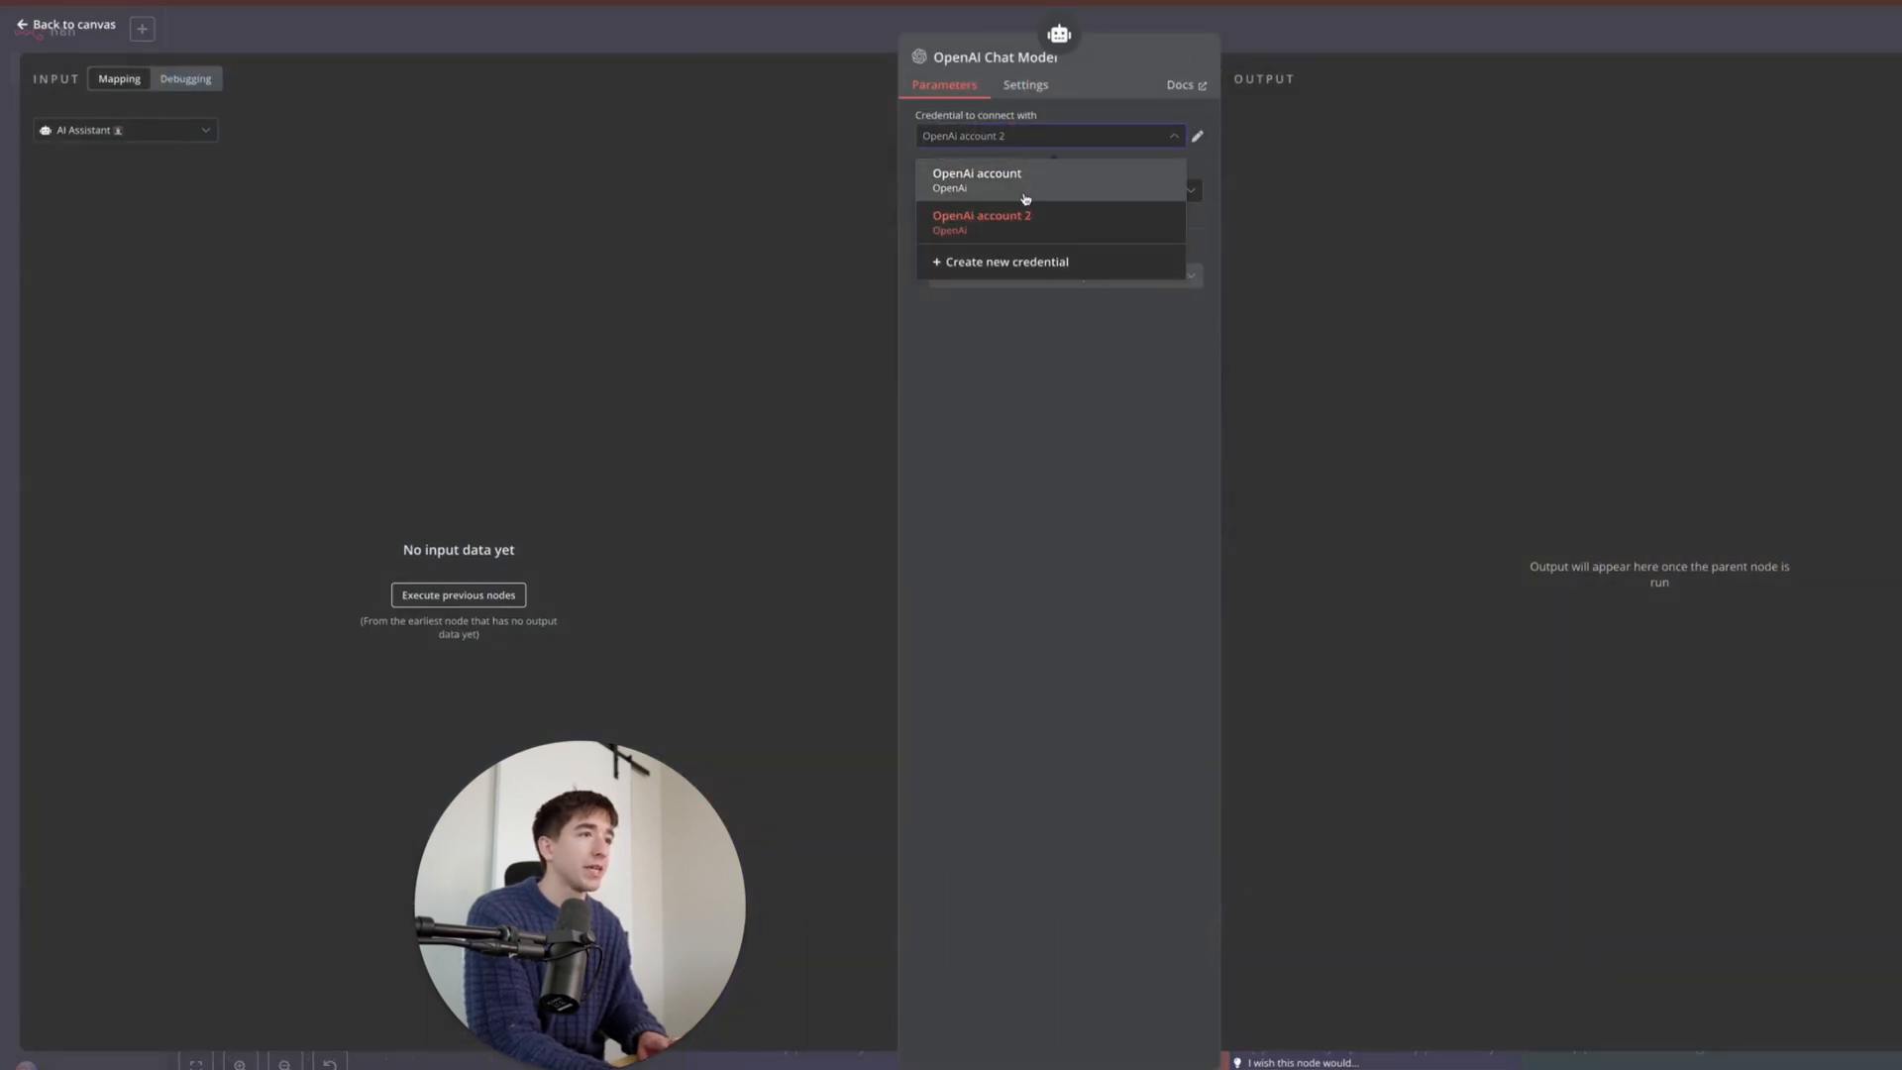
left_click(1033, 183)
- Check the model list, then start a new-tab search for 'ai model benchmark comparison'
left_click(1084, 193)
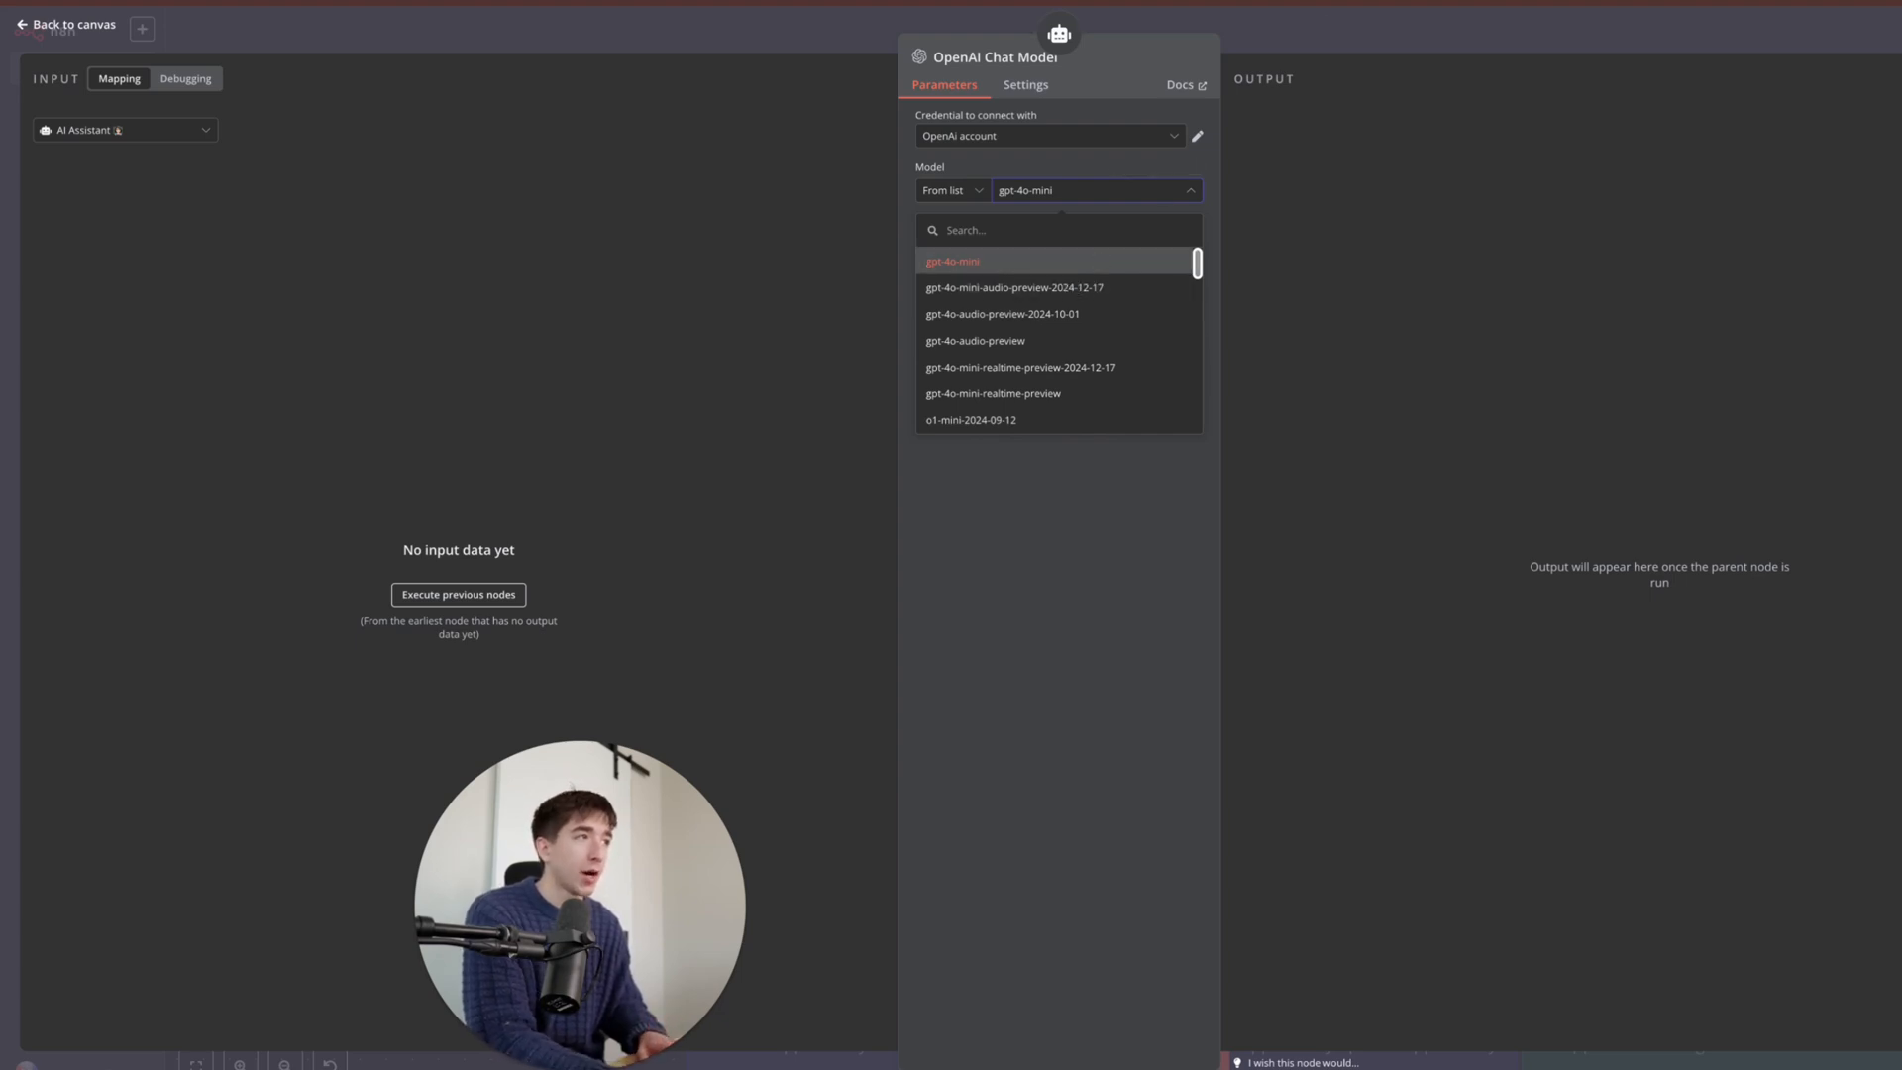
key("super+t")
type("ai model ")
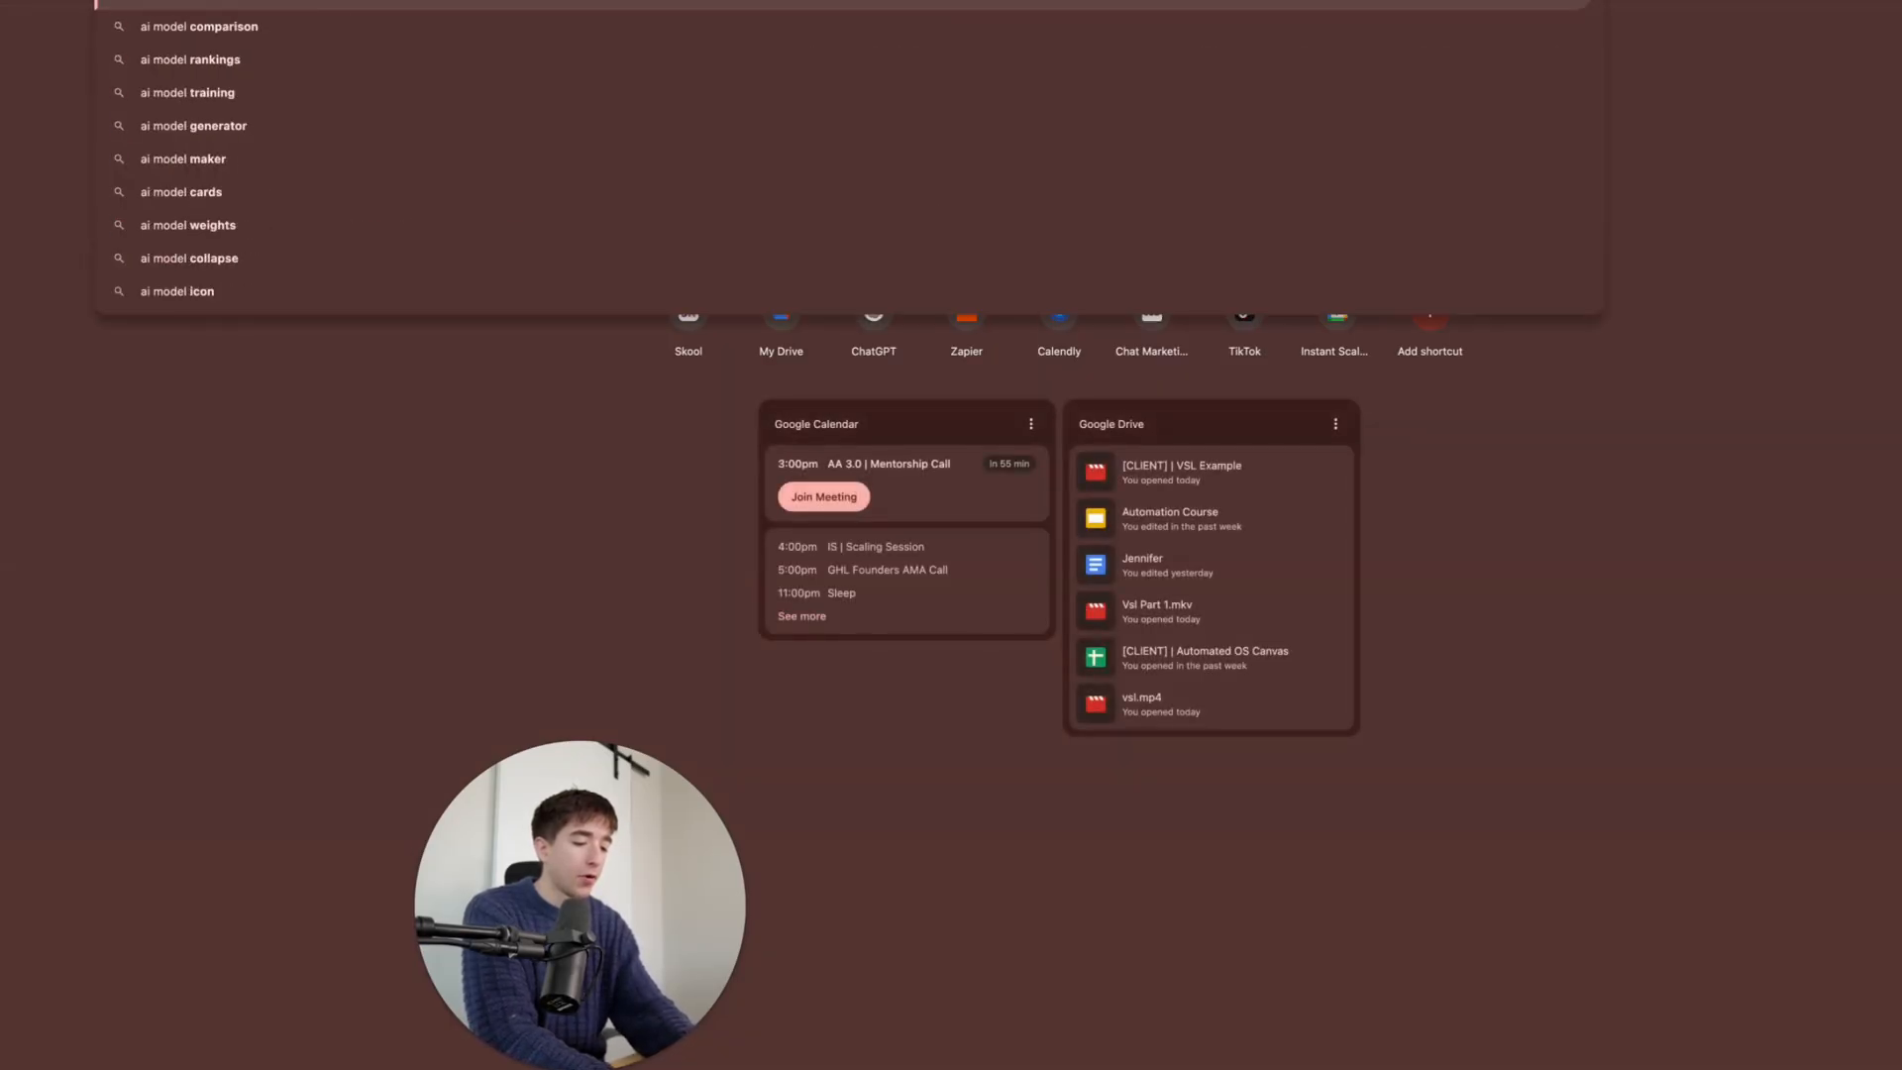
type("benchmark compar")
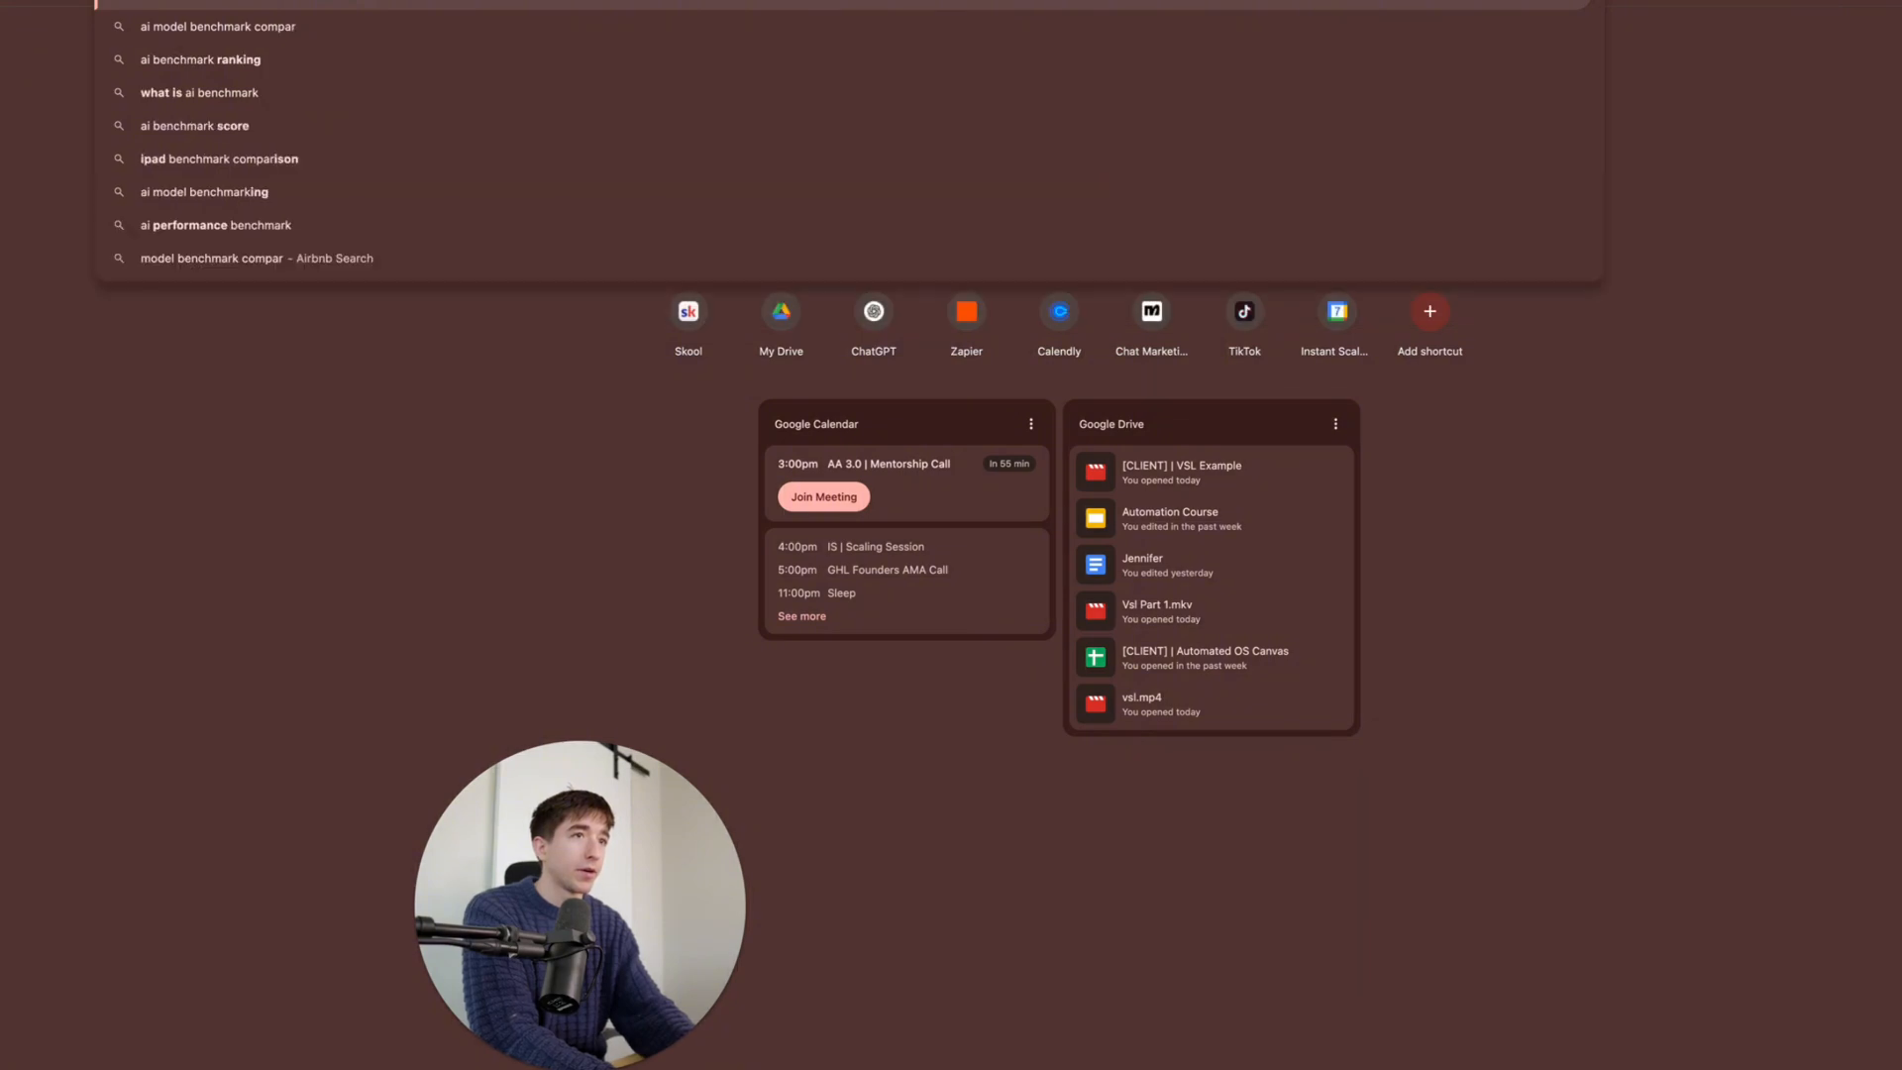
type("ison")
- Run the benchmark search and browse the Artificial Analysis intelligence comparison charts
key("Return")
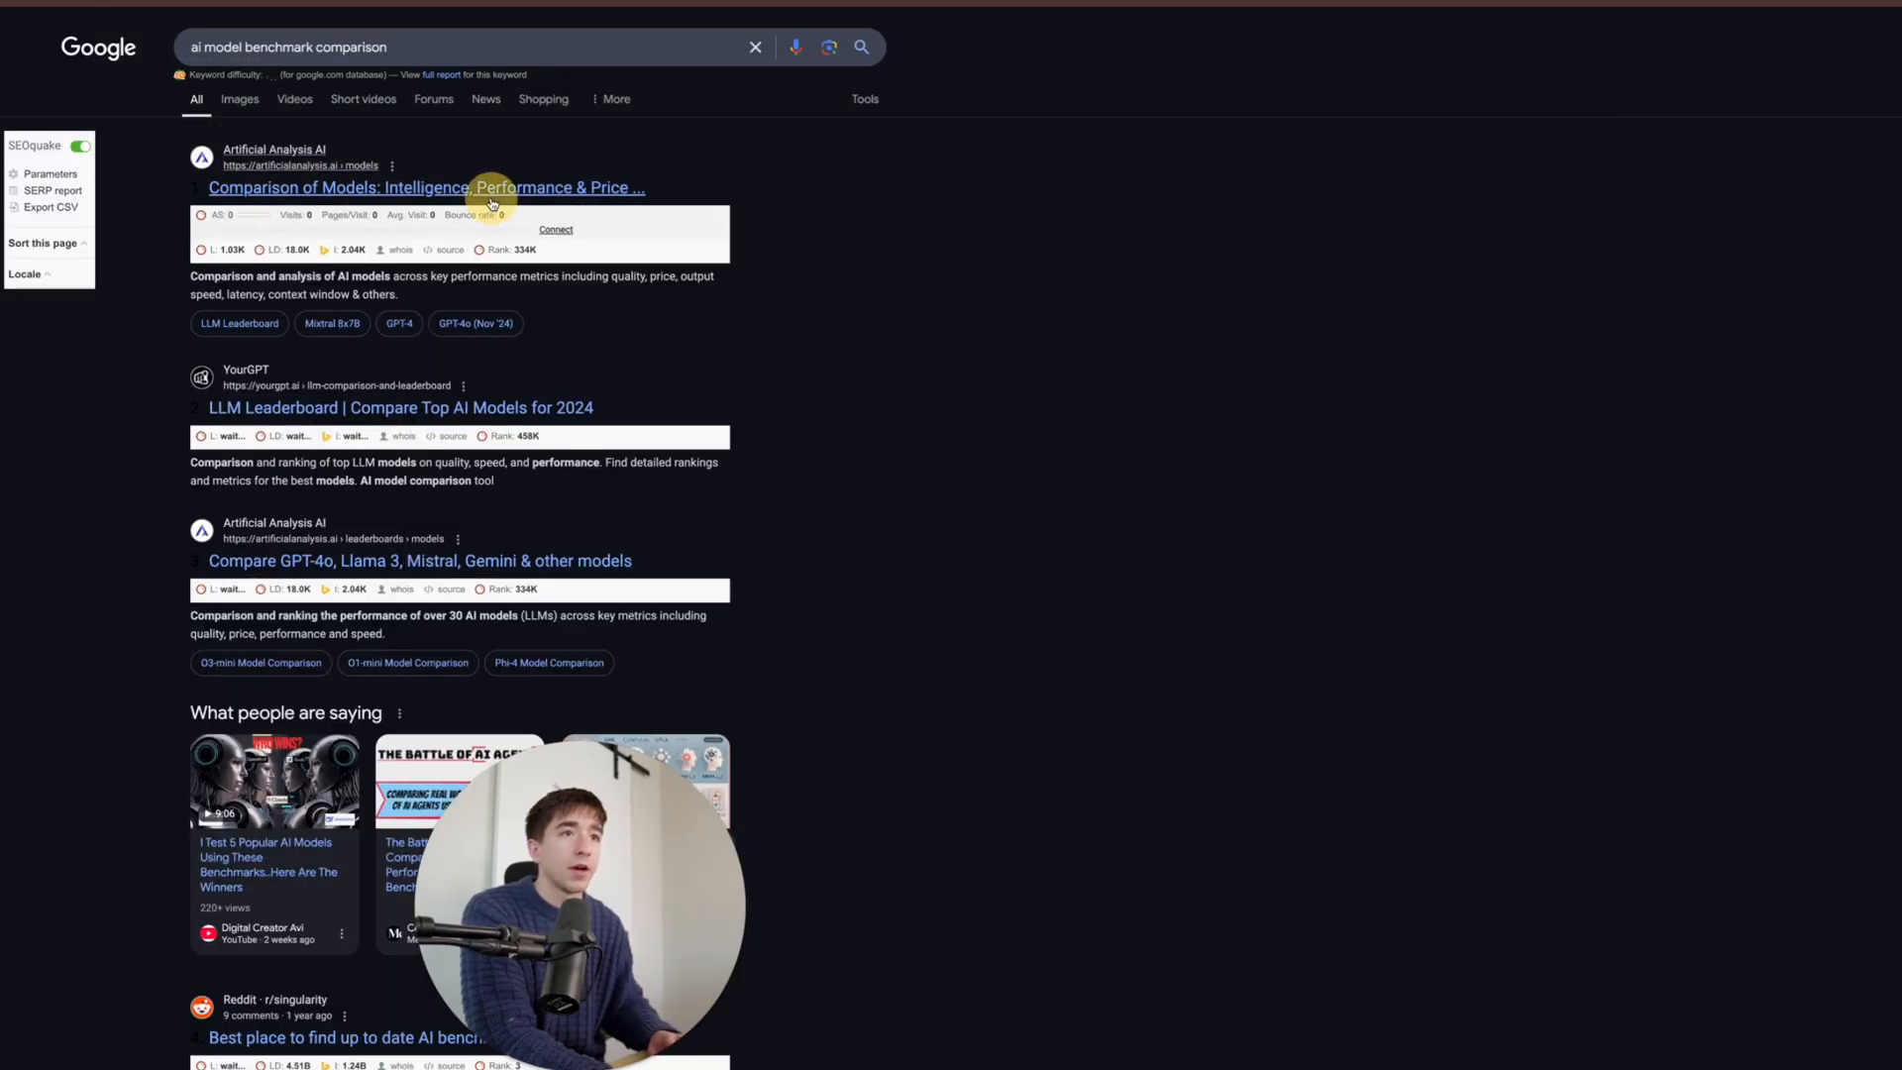
left_click(493, 203)
scroll(979, 503, "down", 5)
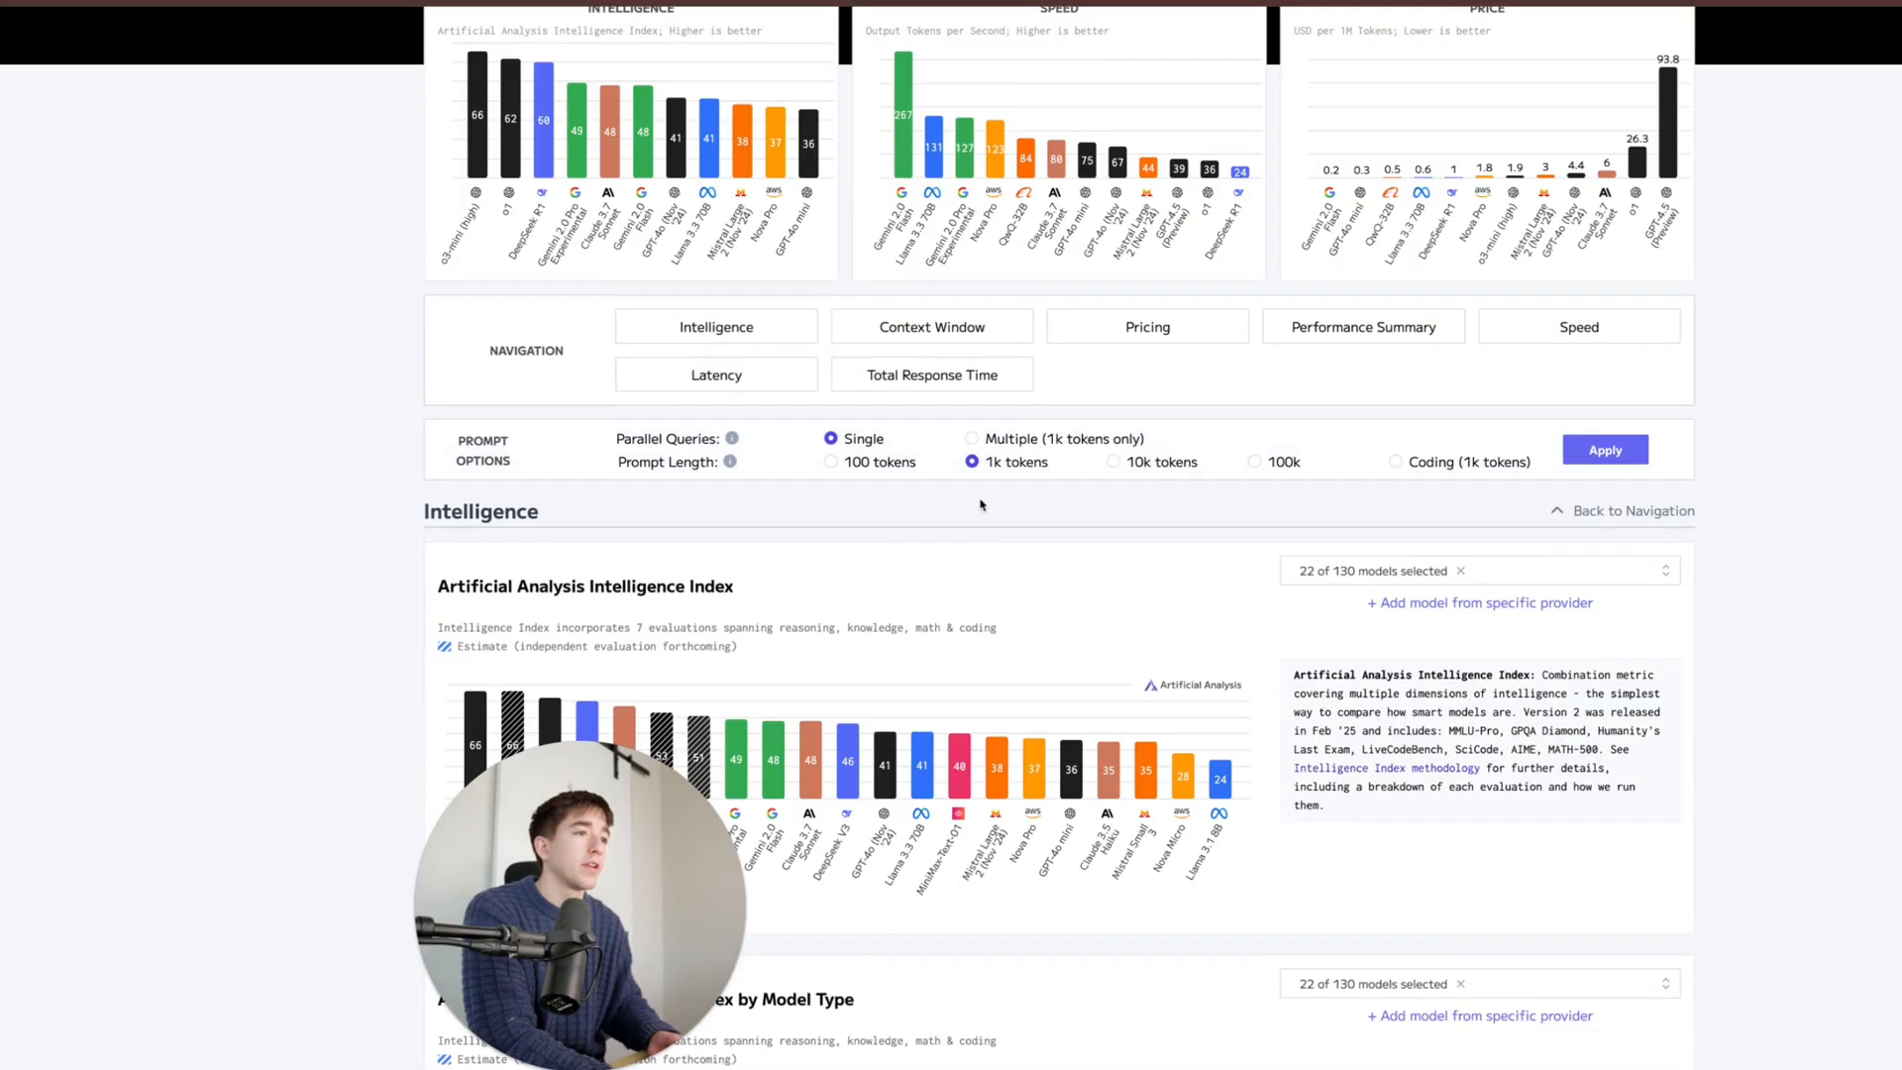
scroll(981, 505, "down", 4)
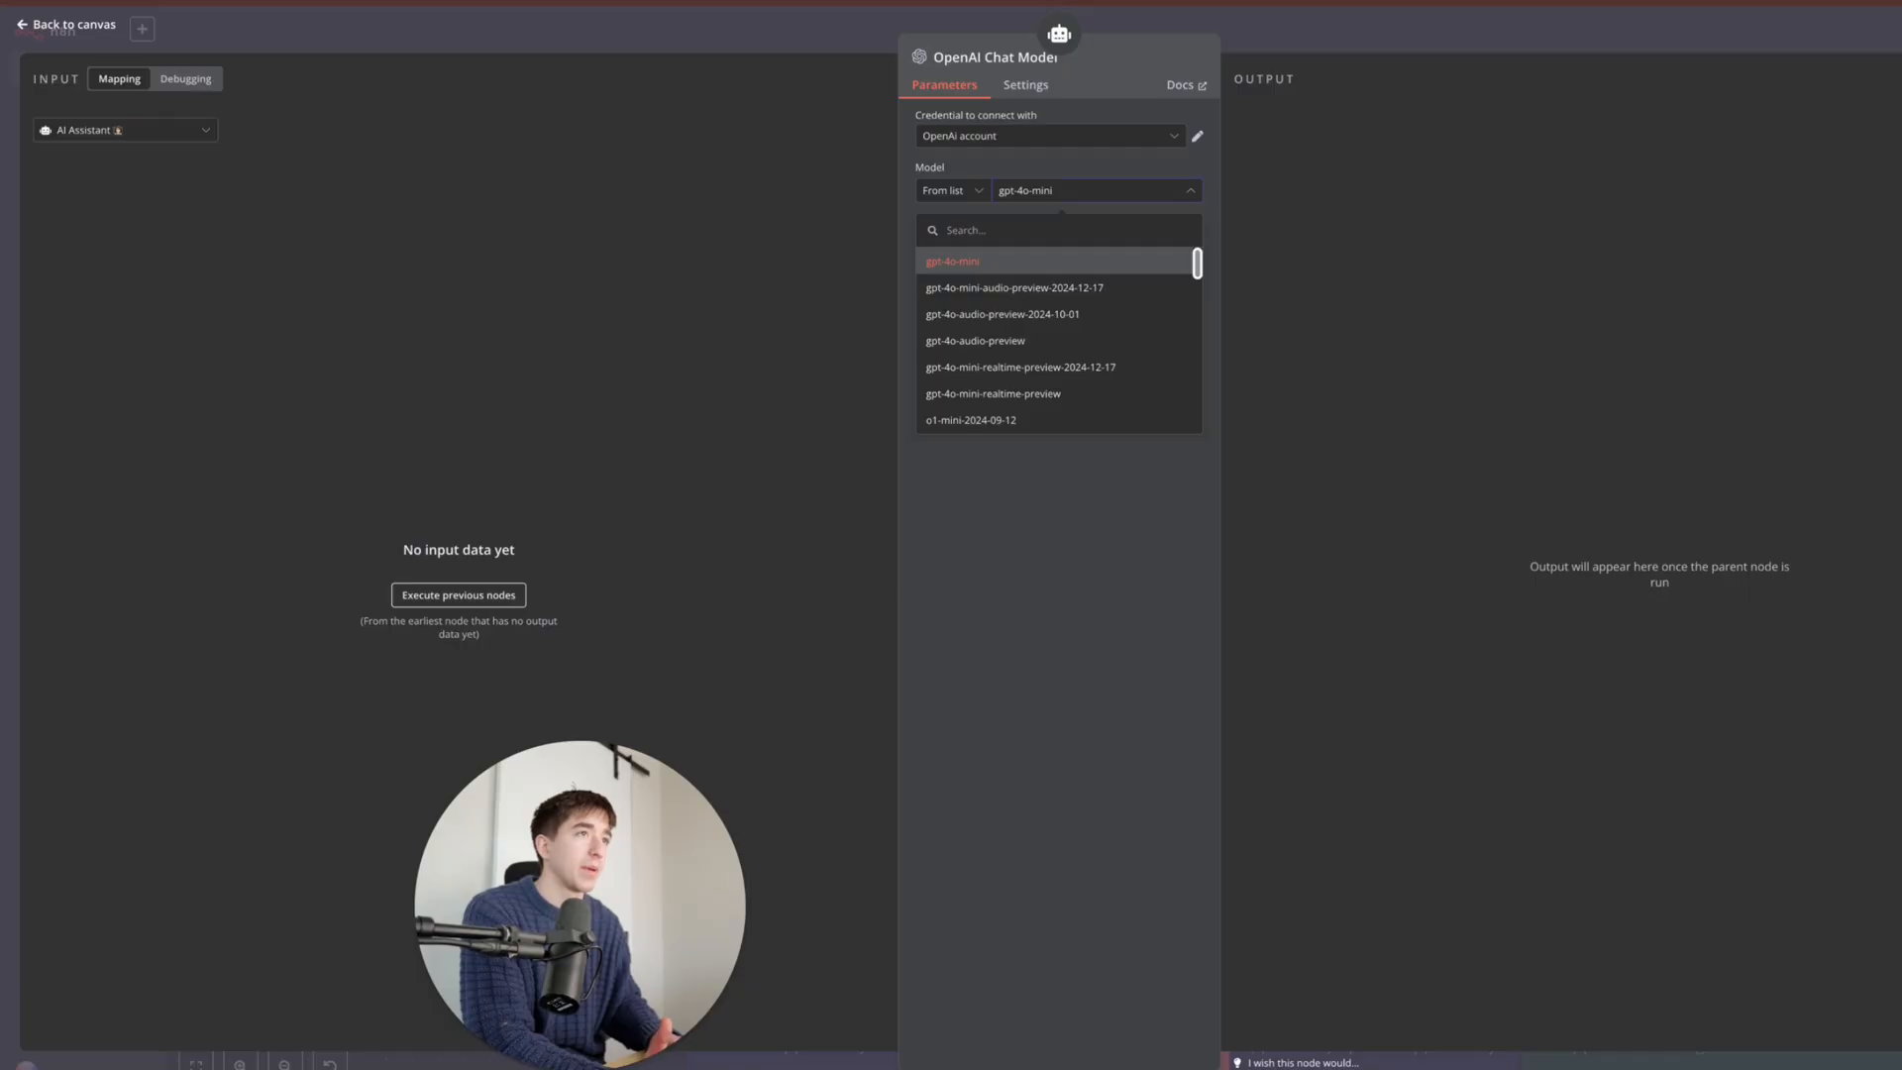
- Keep gpt-4o-mini and move the OpenAI Chat Model and memory nodes into the LLM group
left_click(991, 264)
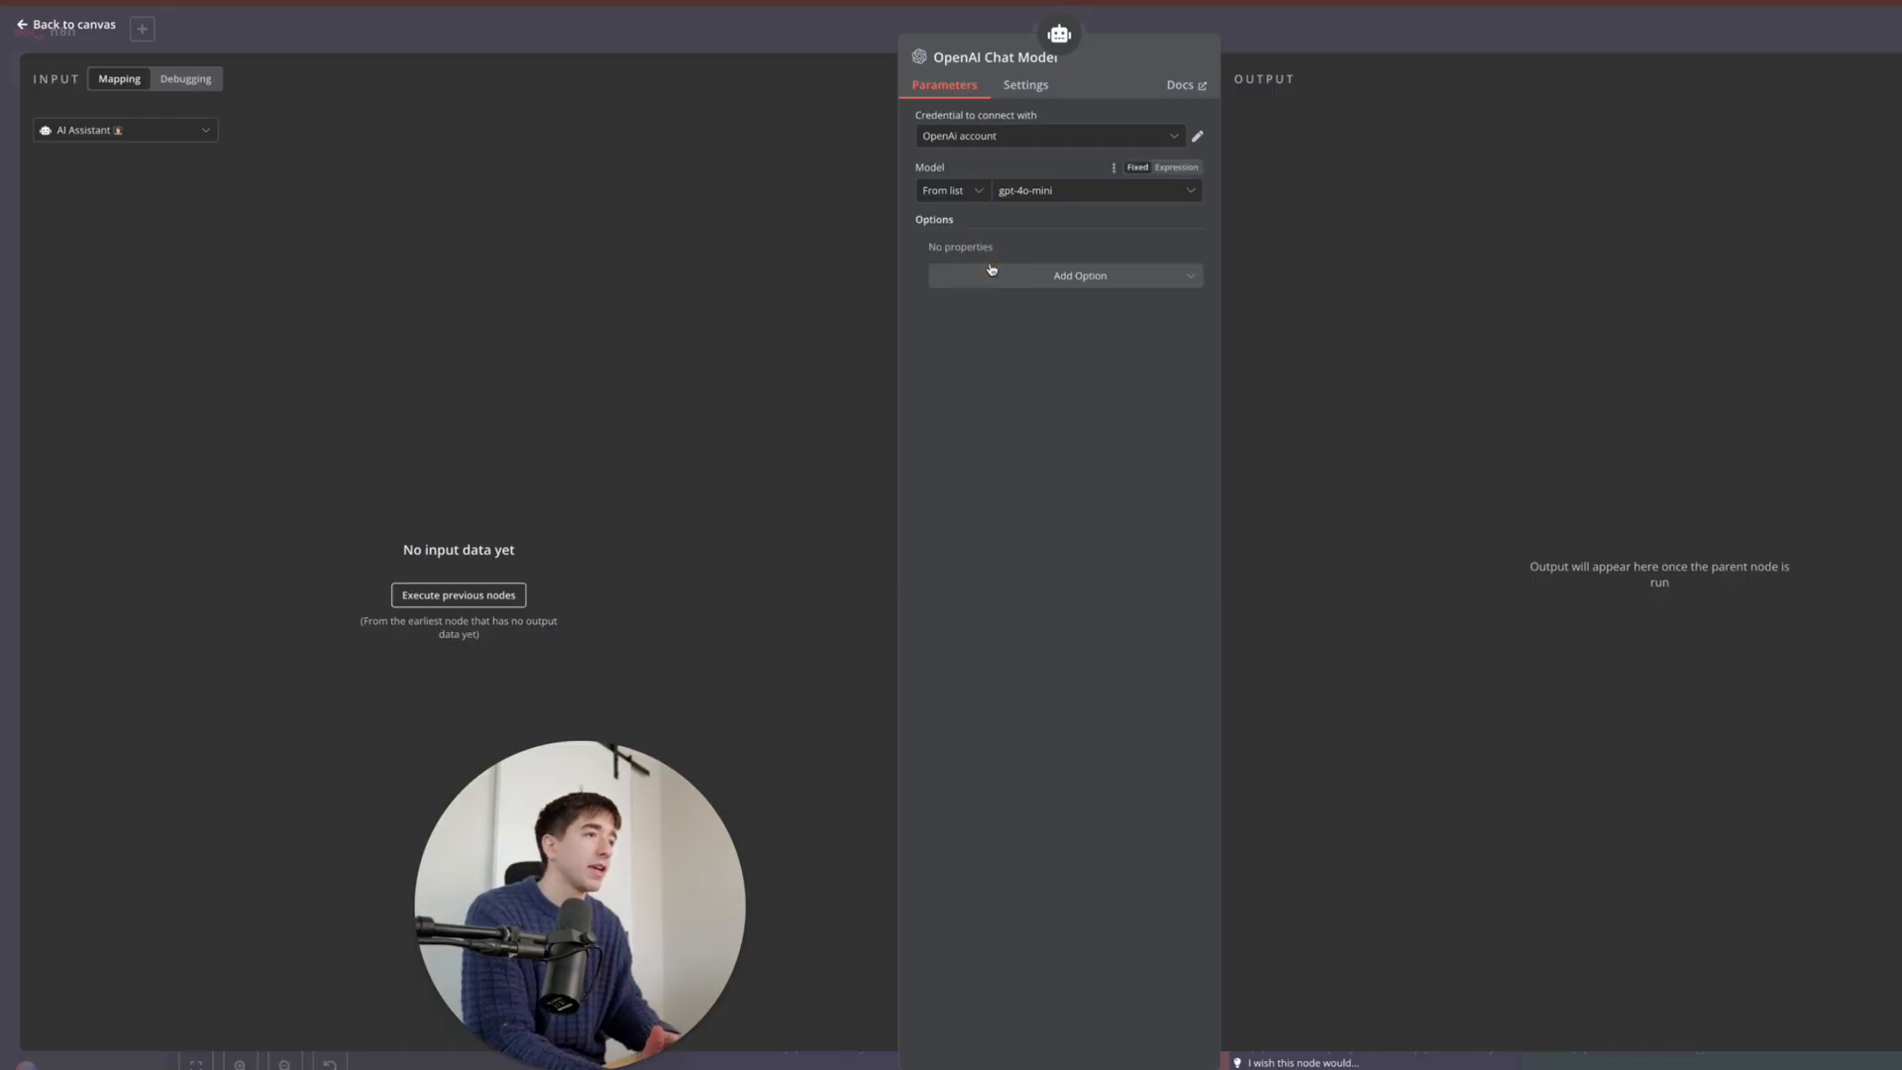
left_click(1241, 15)
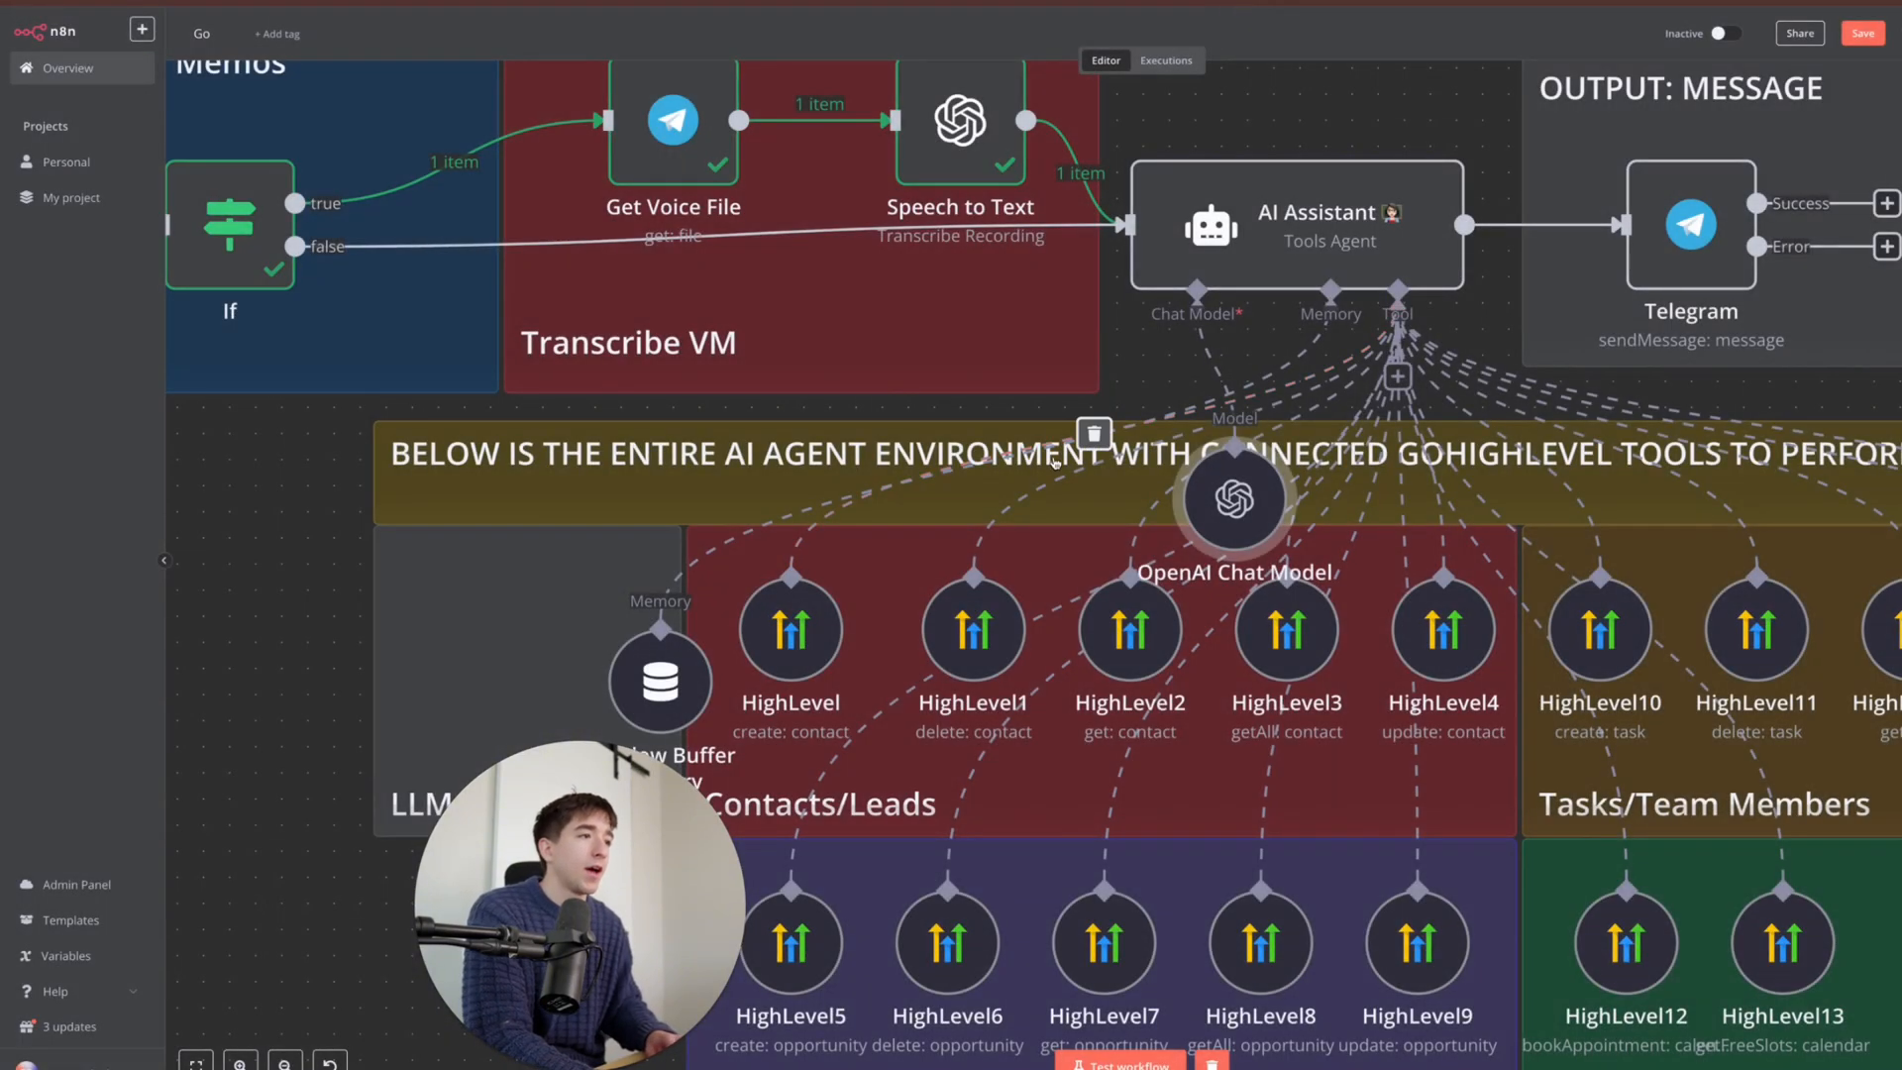
left_click_drag(1234, 499, 479, 662)
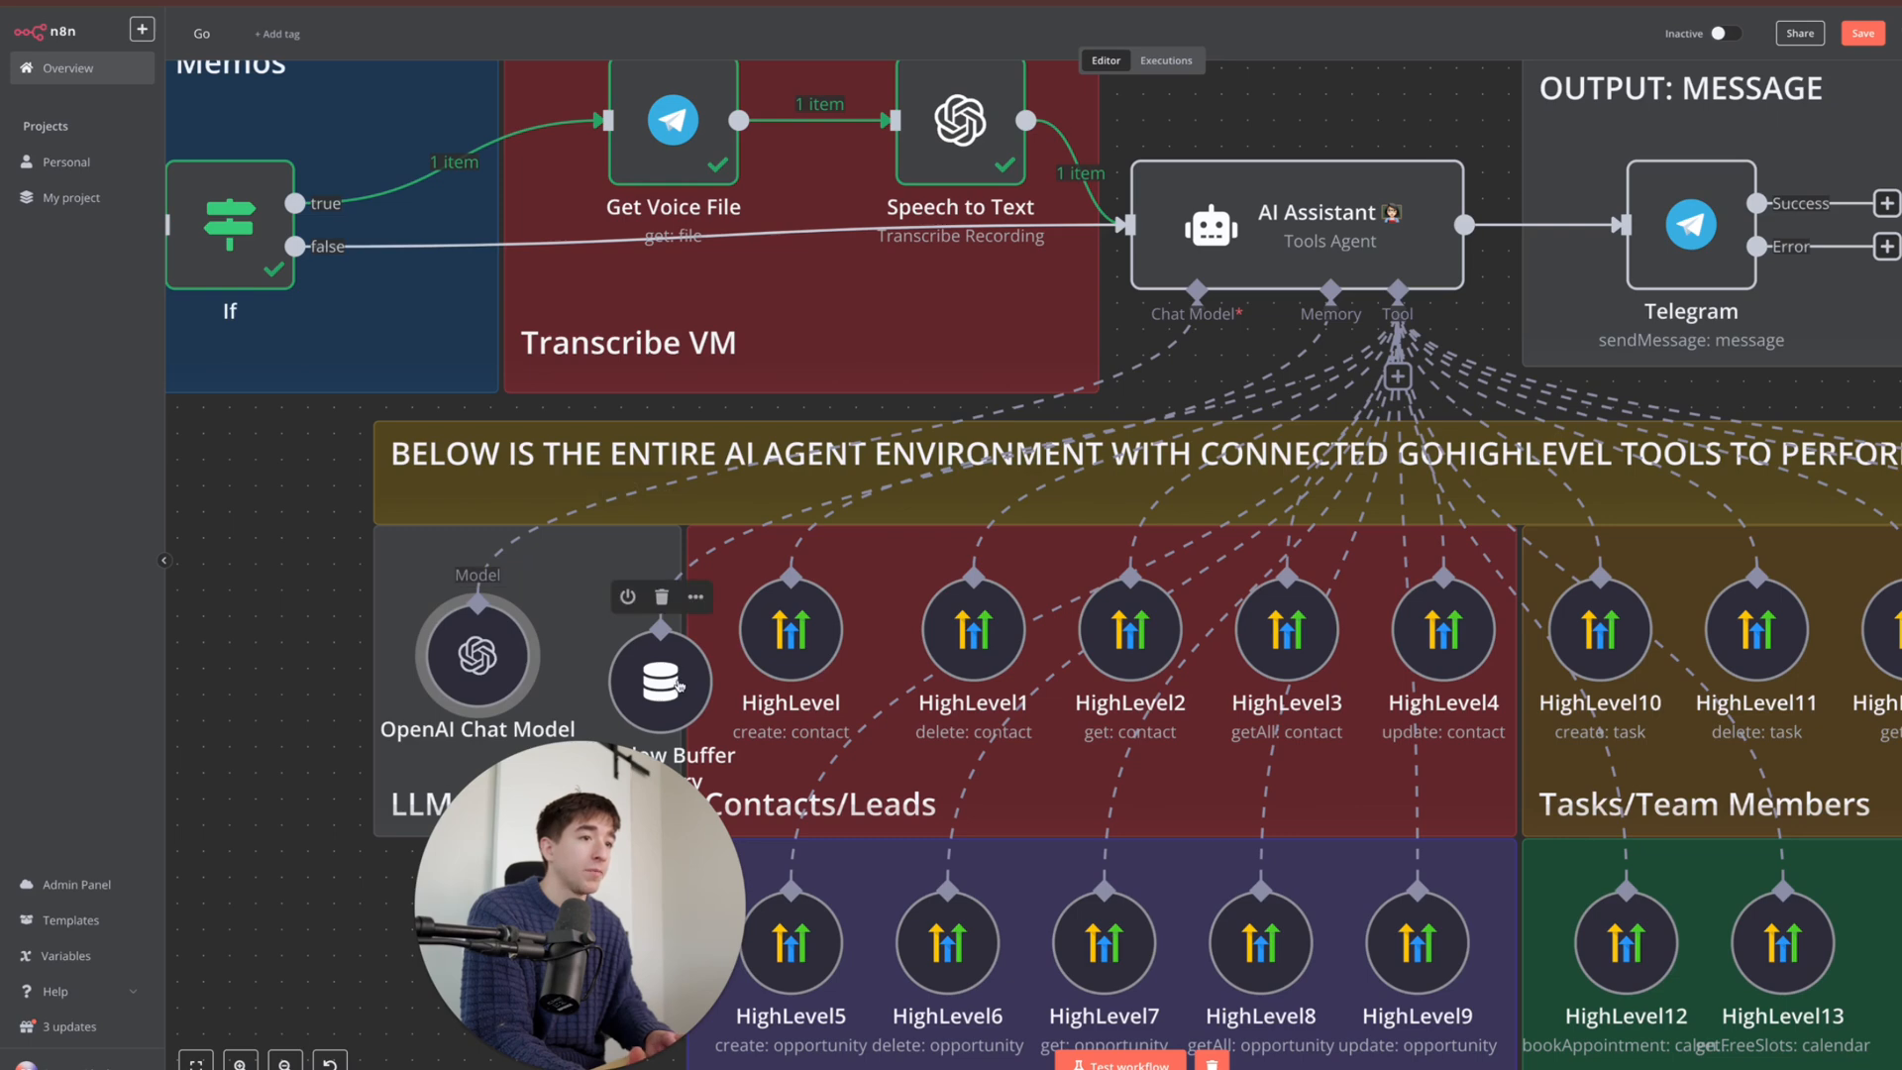
left_click_drag(679, 685, 654, 655)
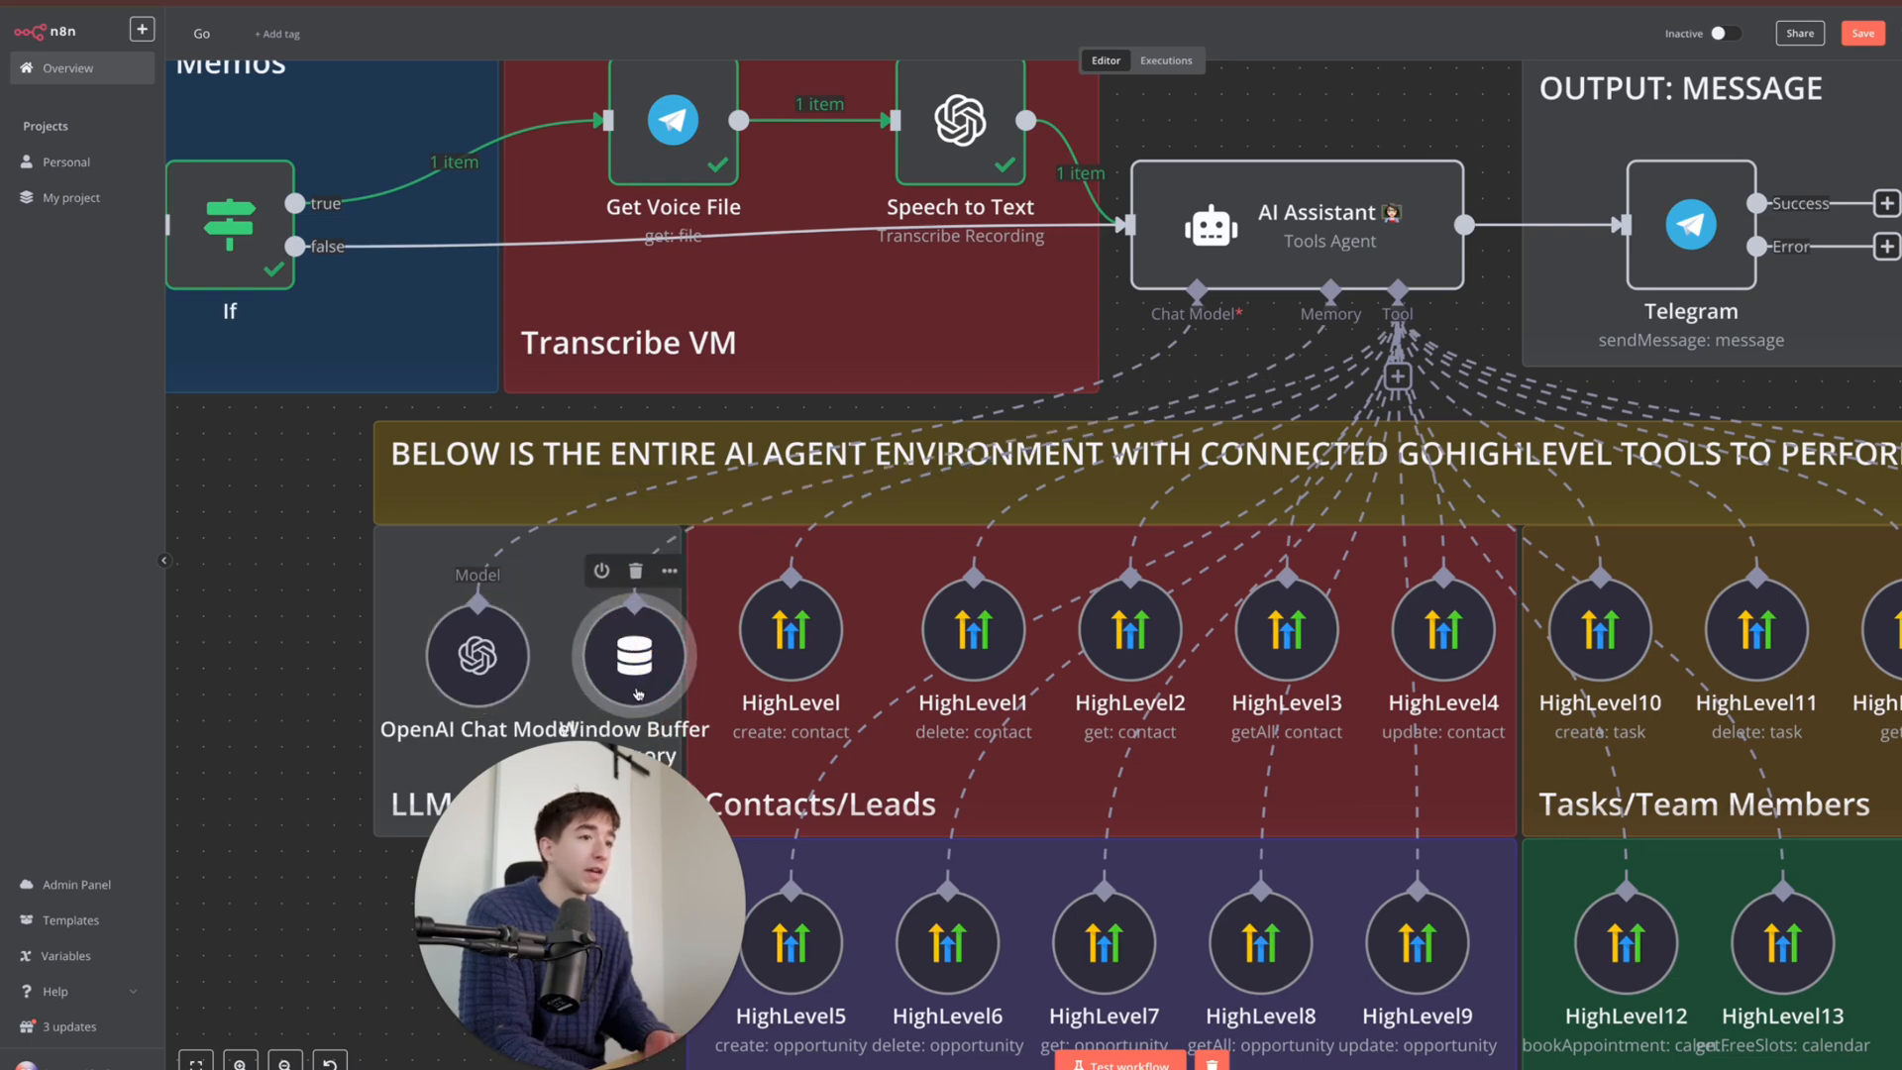
- Delete the Window Buffer Memory node and bring up the AI Assistant's memory options
scroll(638, 693, "down", 1)
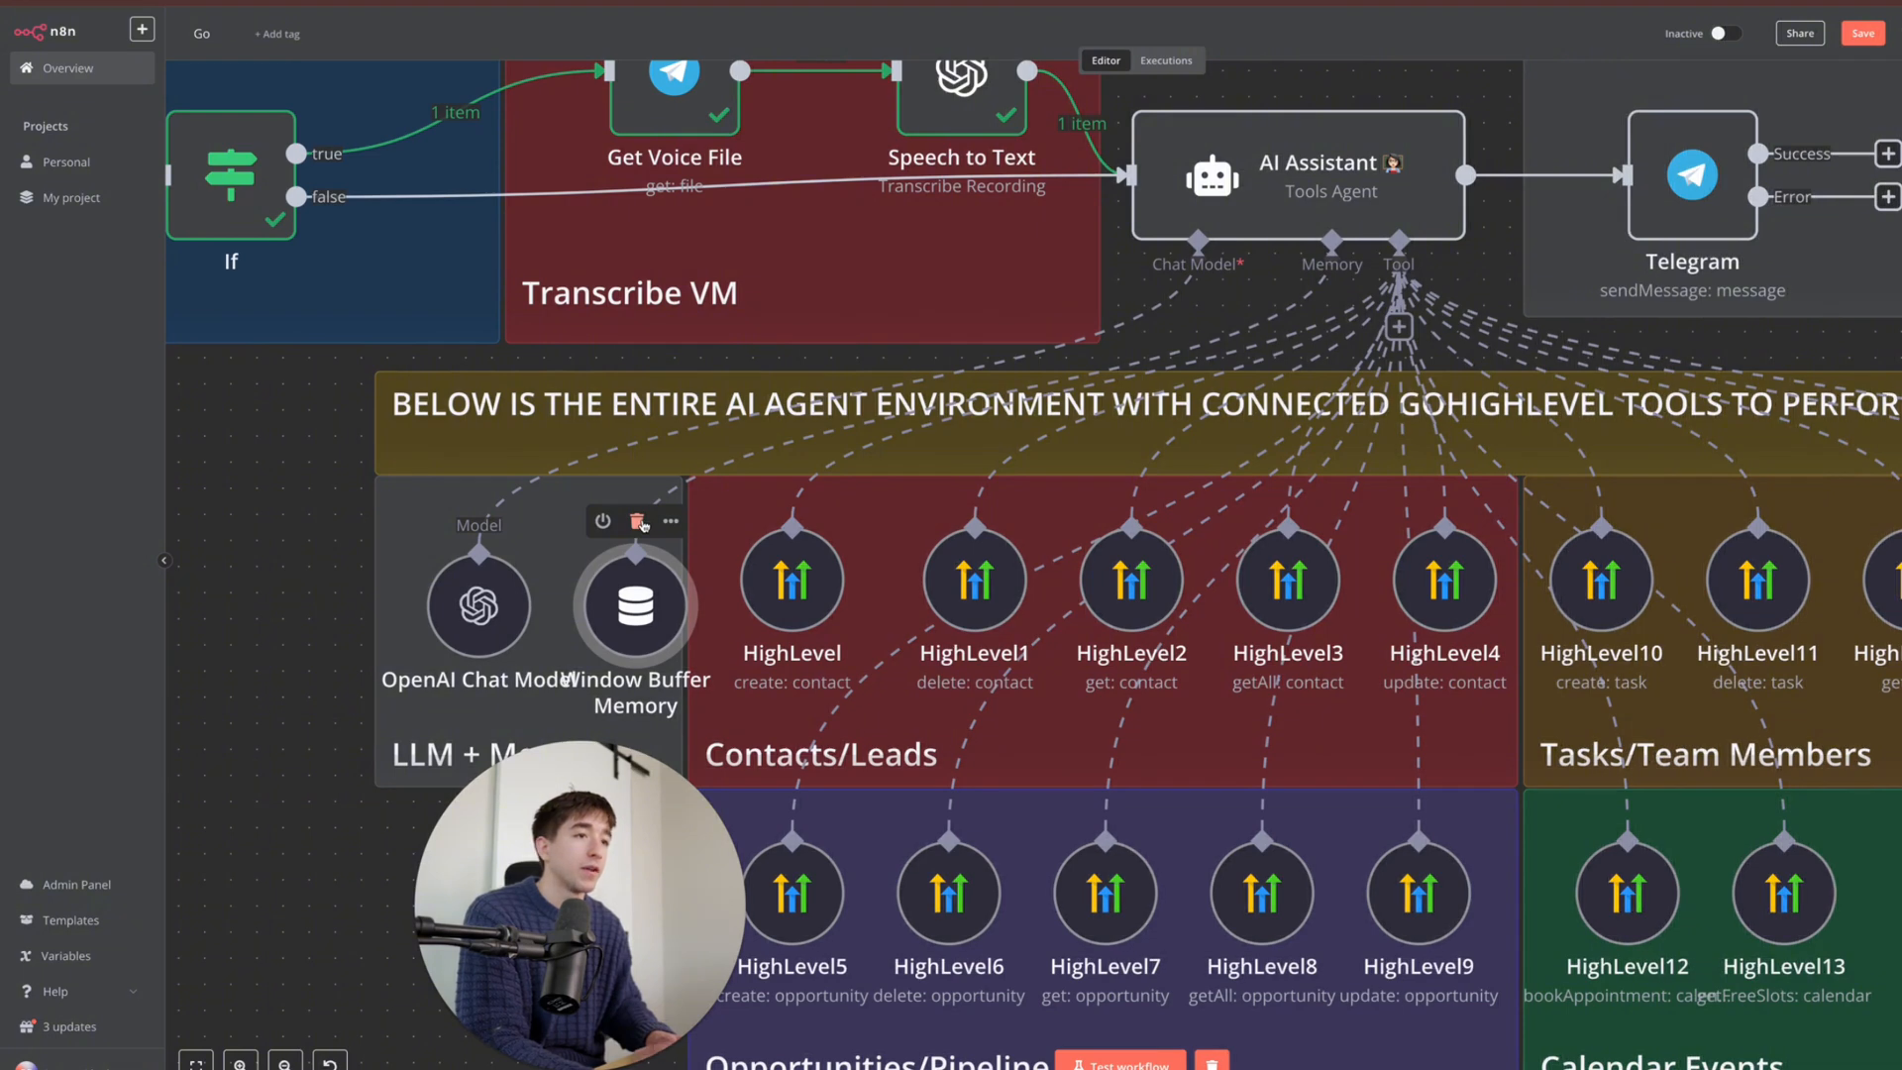
left_click(639, 522)
left_click(1332, 327)
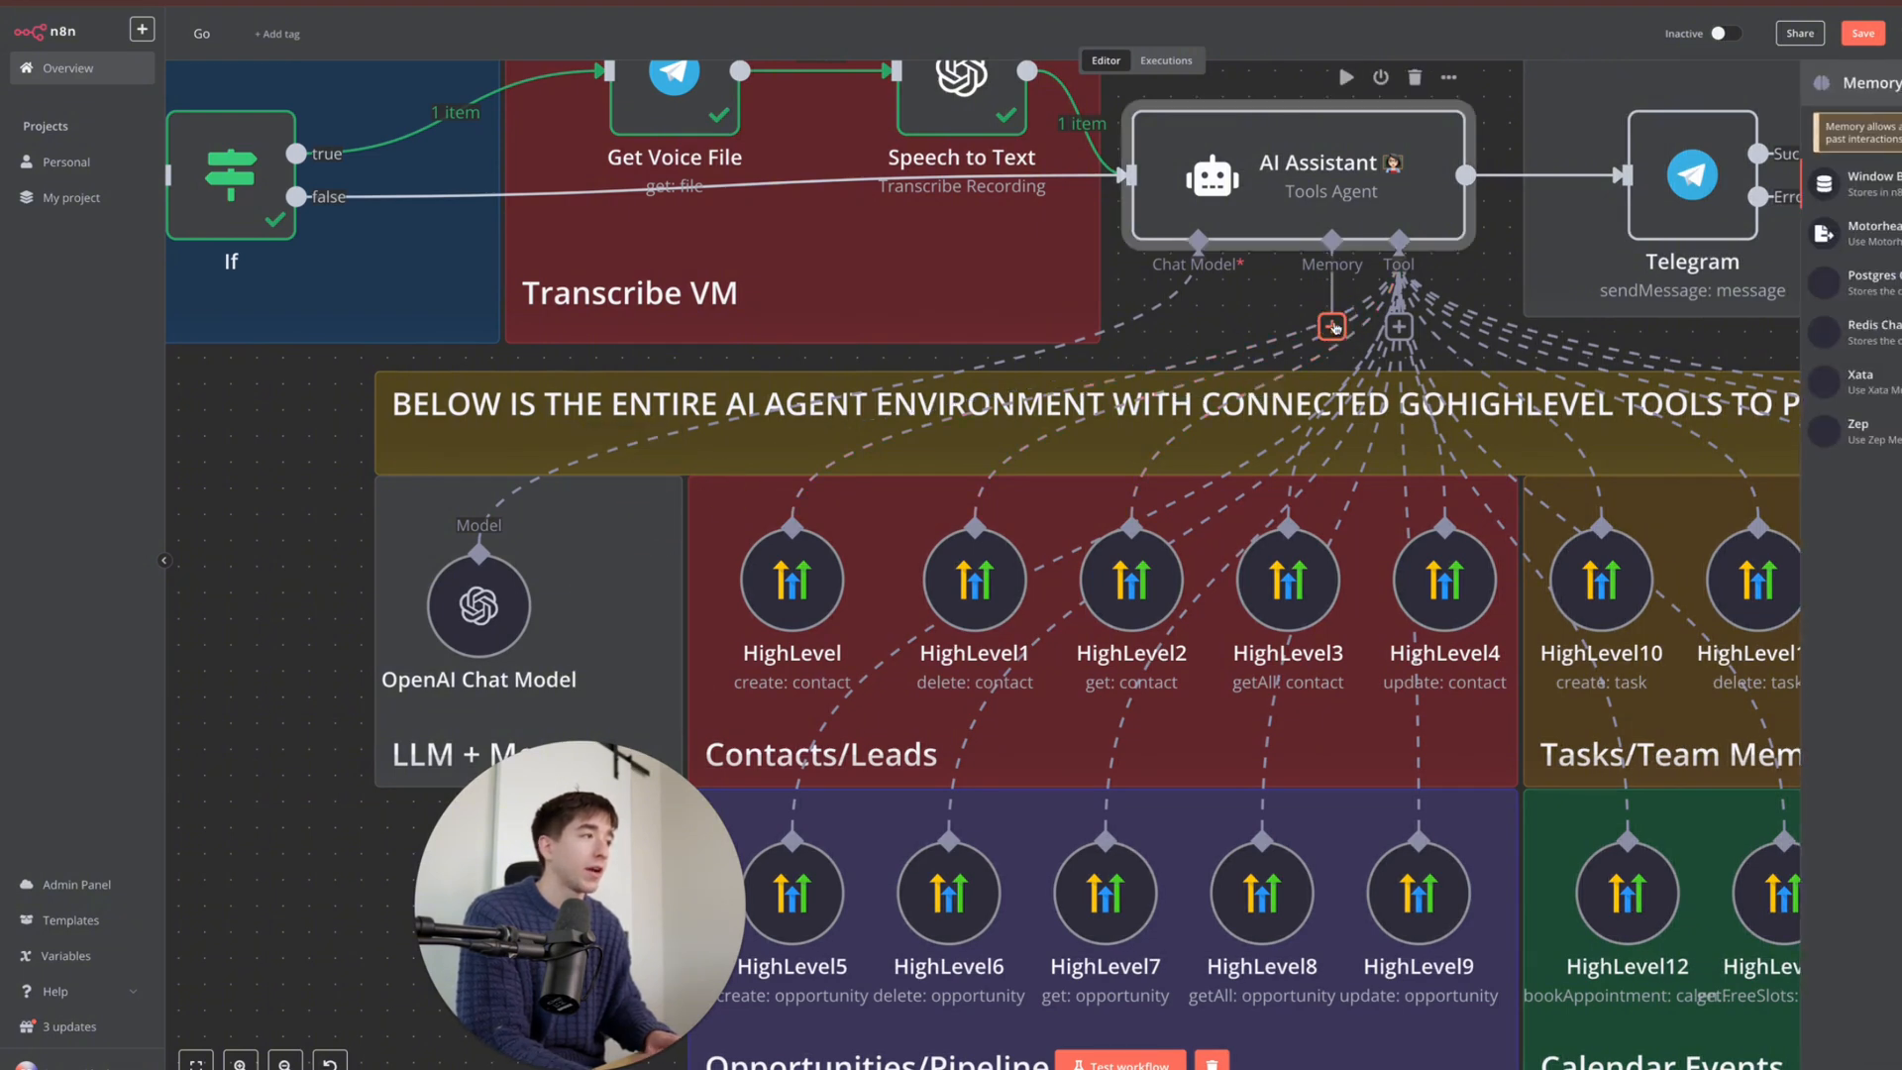
- Attach a new Window Buffer Memory with Context Window Length set to 10
left_click(1863, 183)
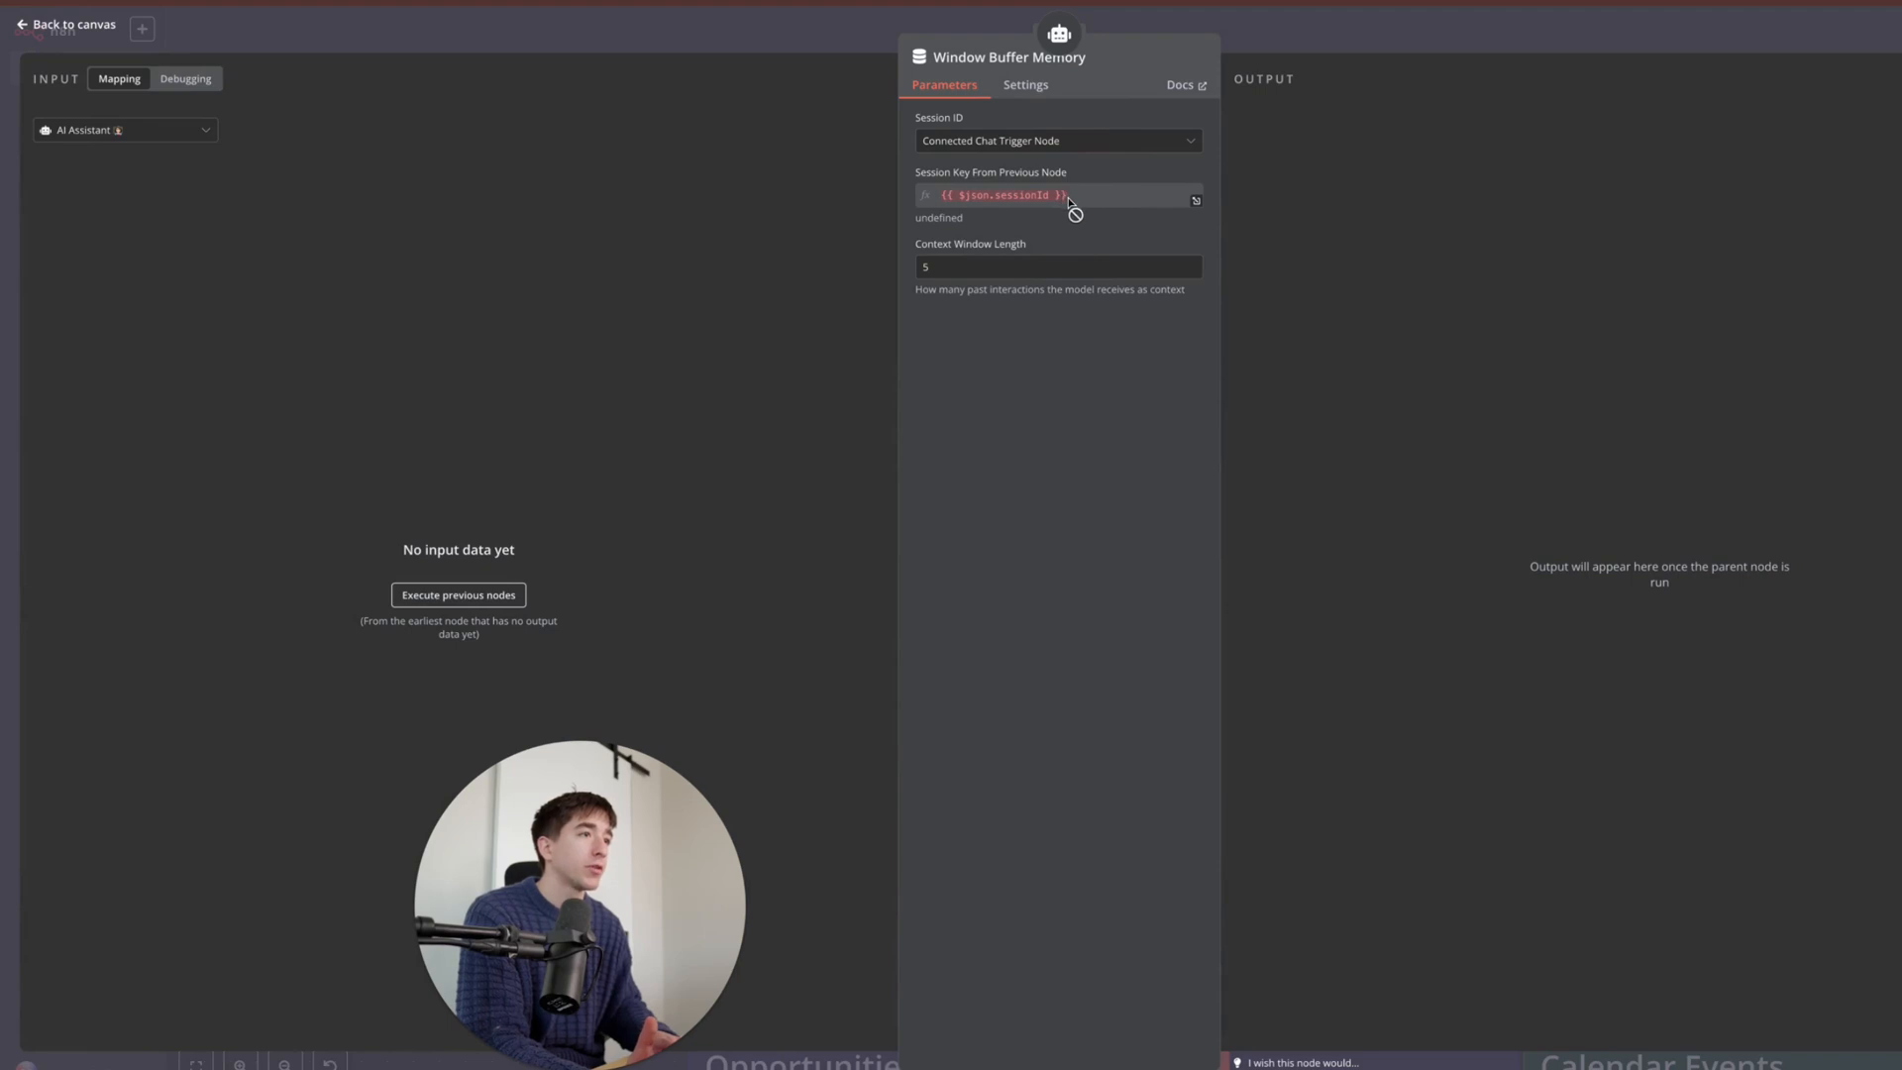
double_click(1044, 267)
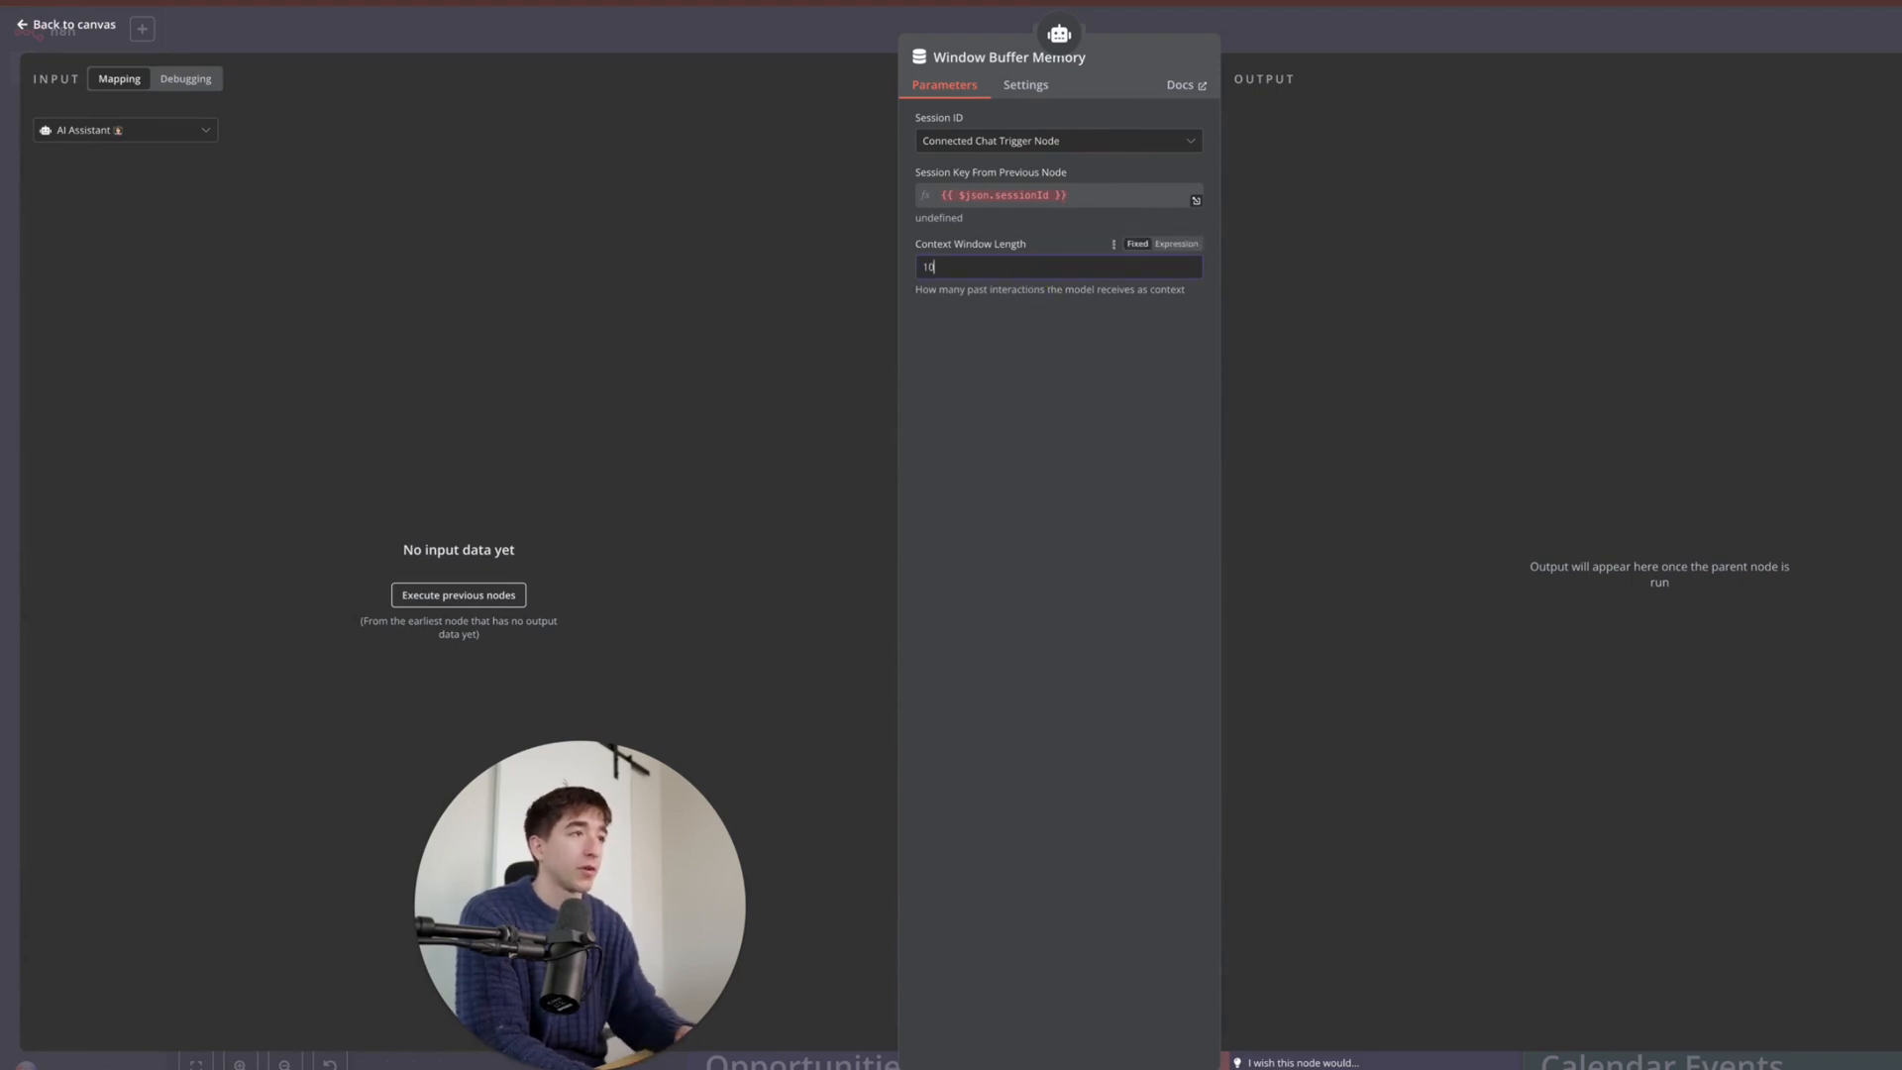
left_click(1181, 21)
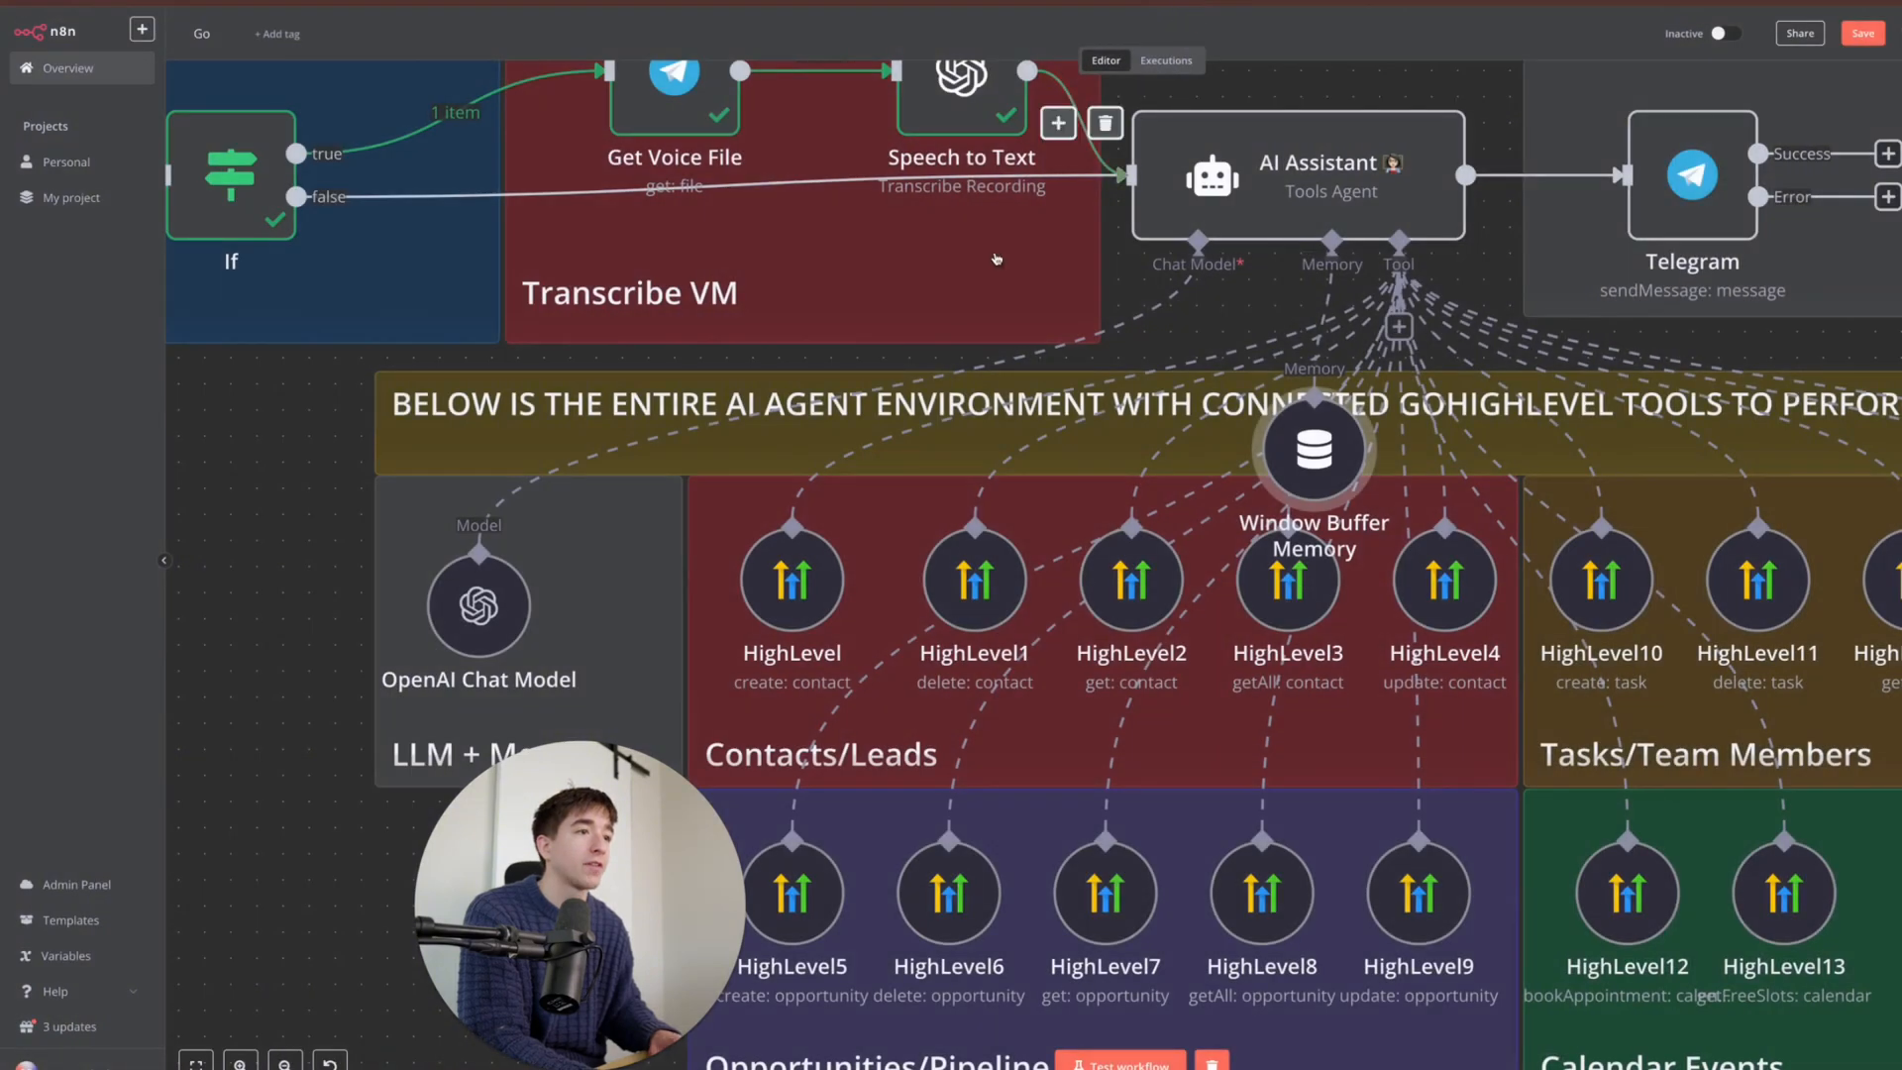
- Move the Window Buffer Memory node into the LLM + Memory group beside the chat model
left_click_drag(1328, 479, 626, 626)
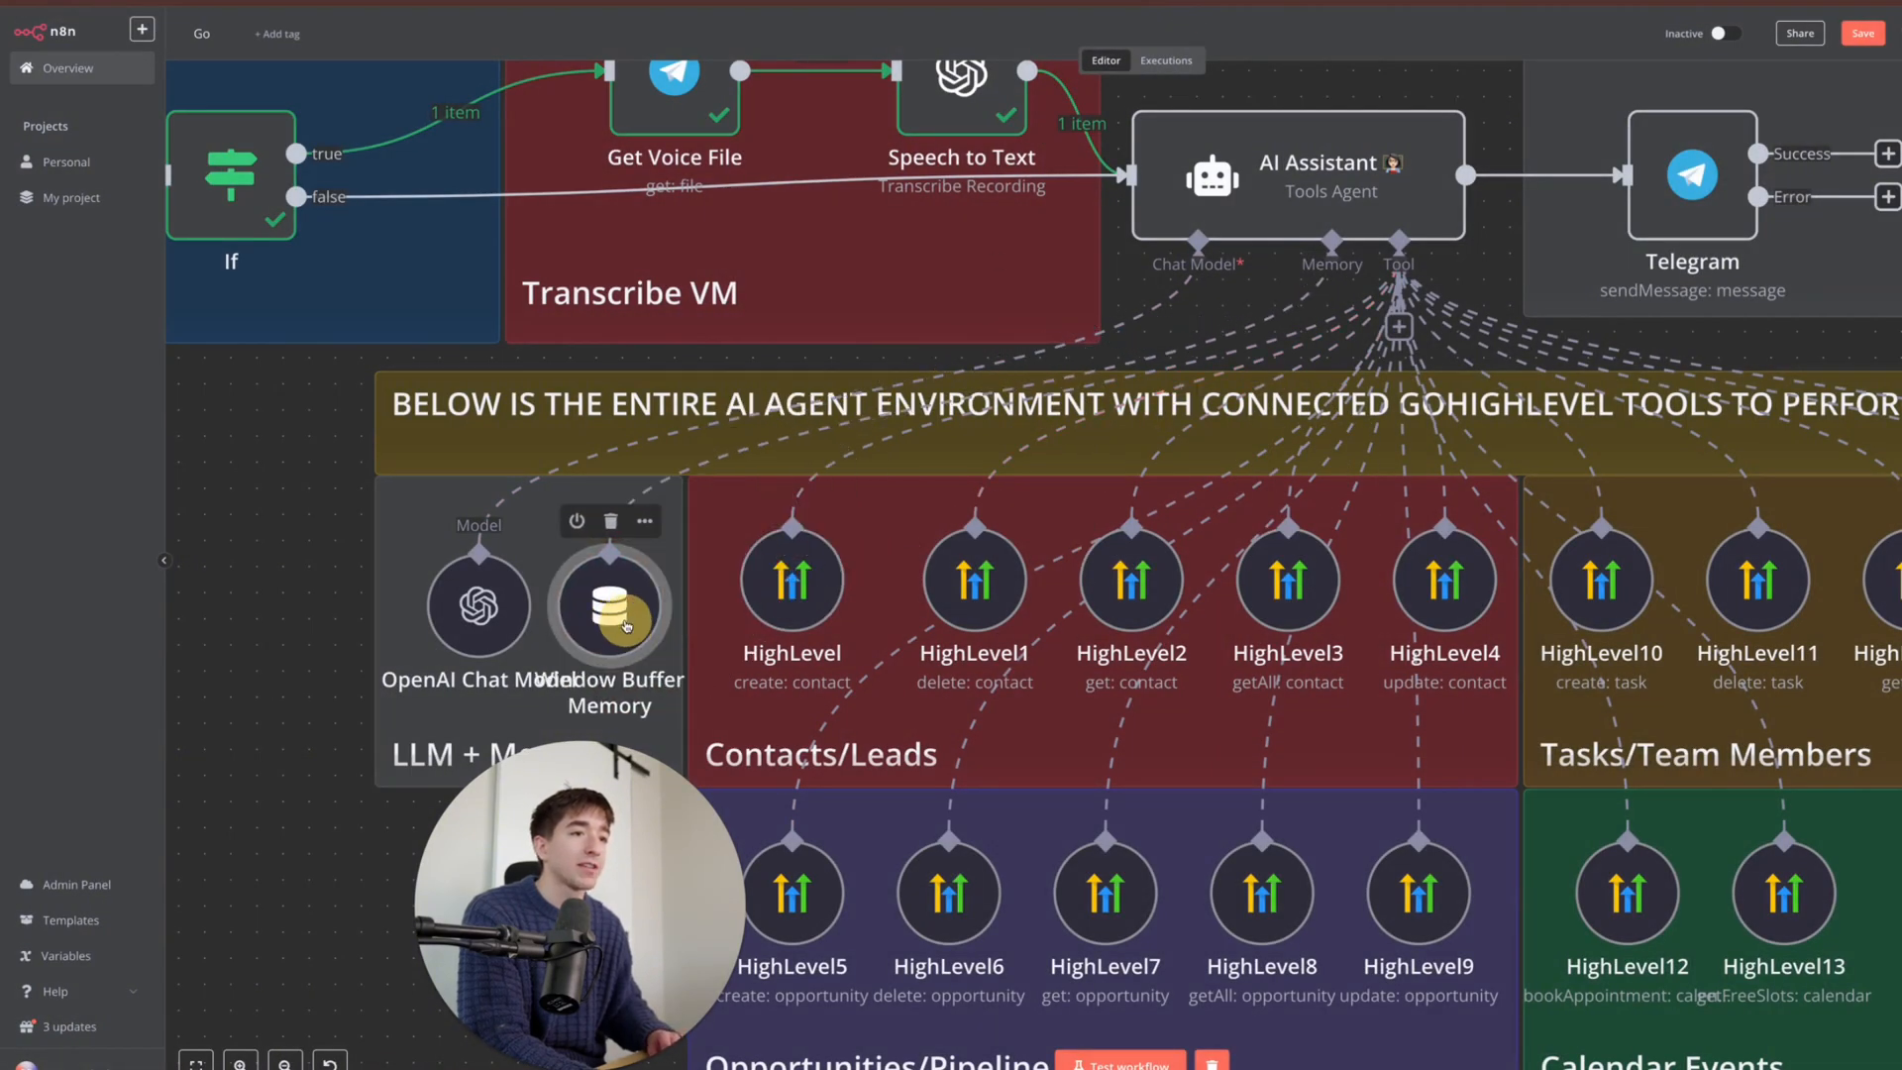
mouse_move(1787, 1060)
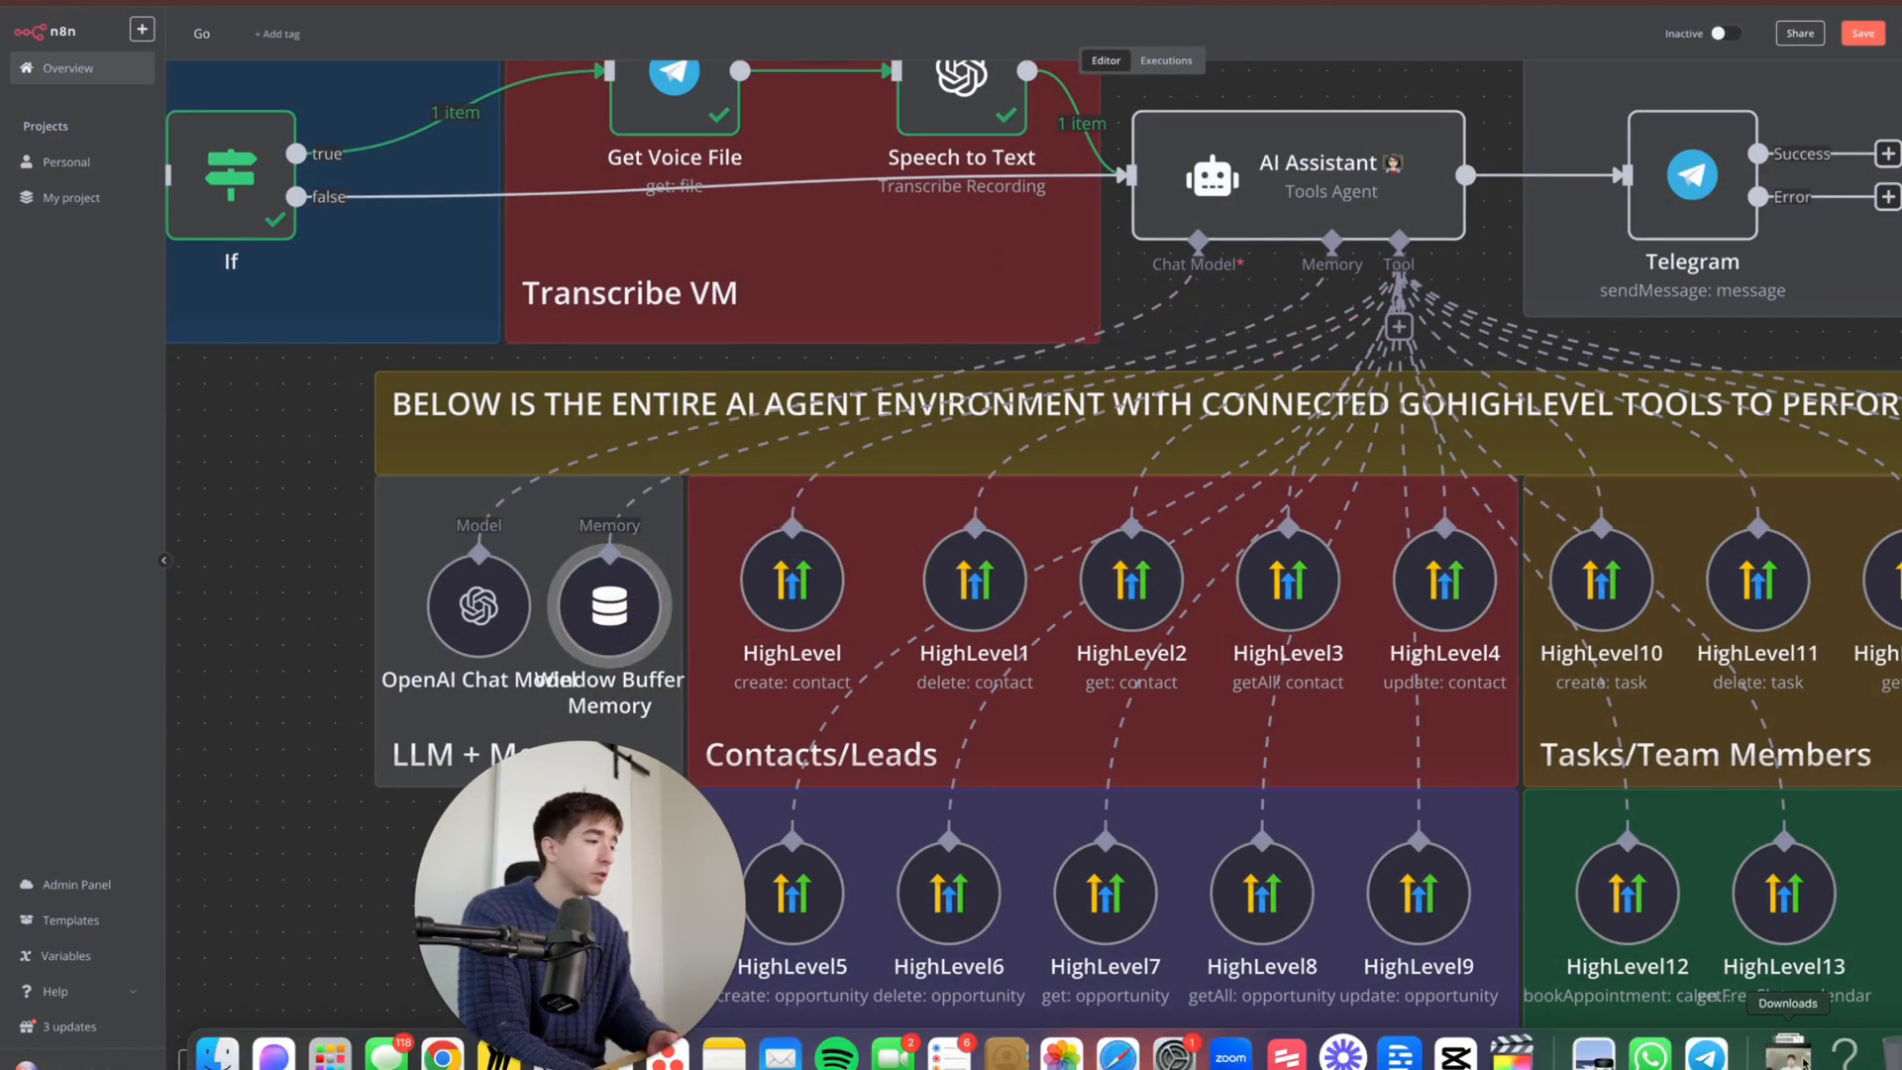
left_click(1705, 1054)
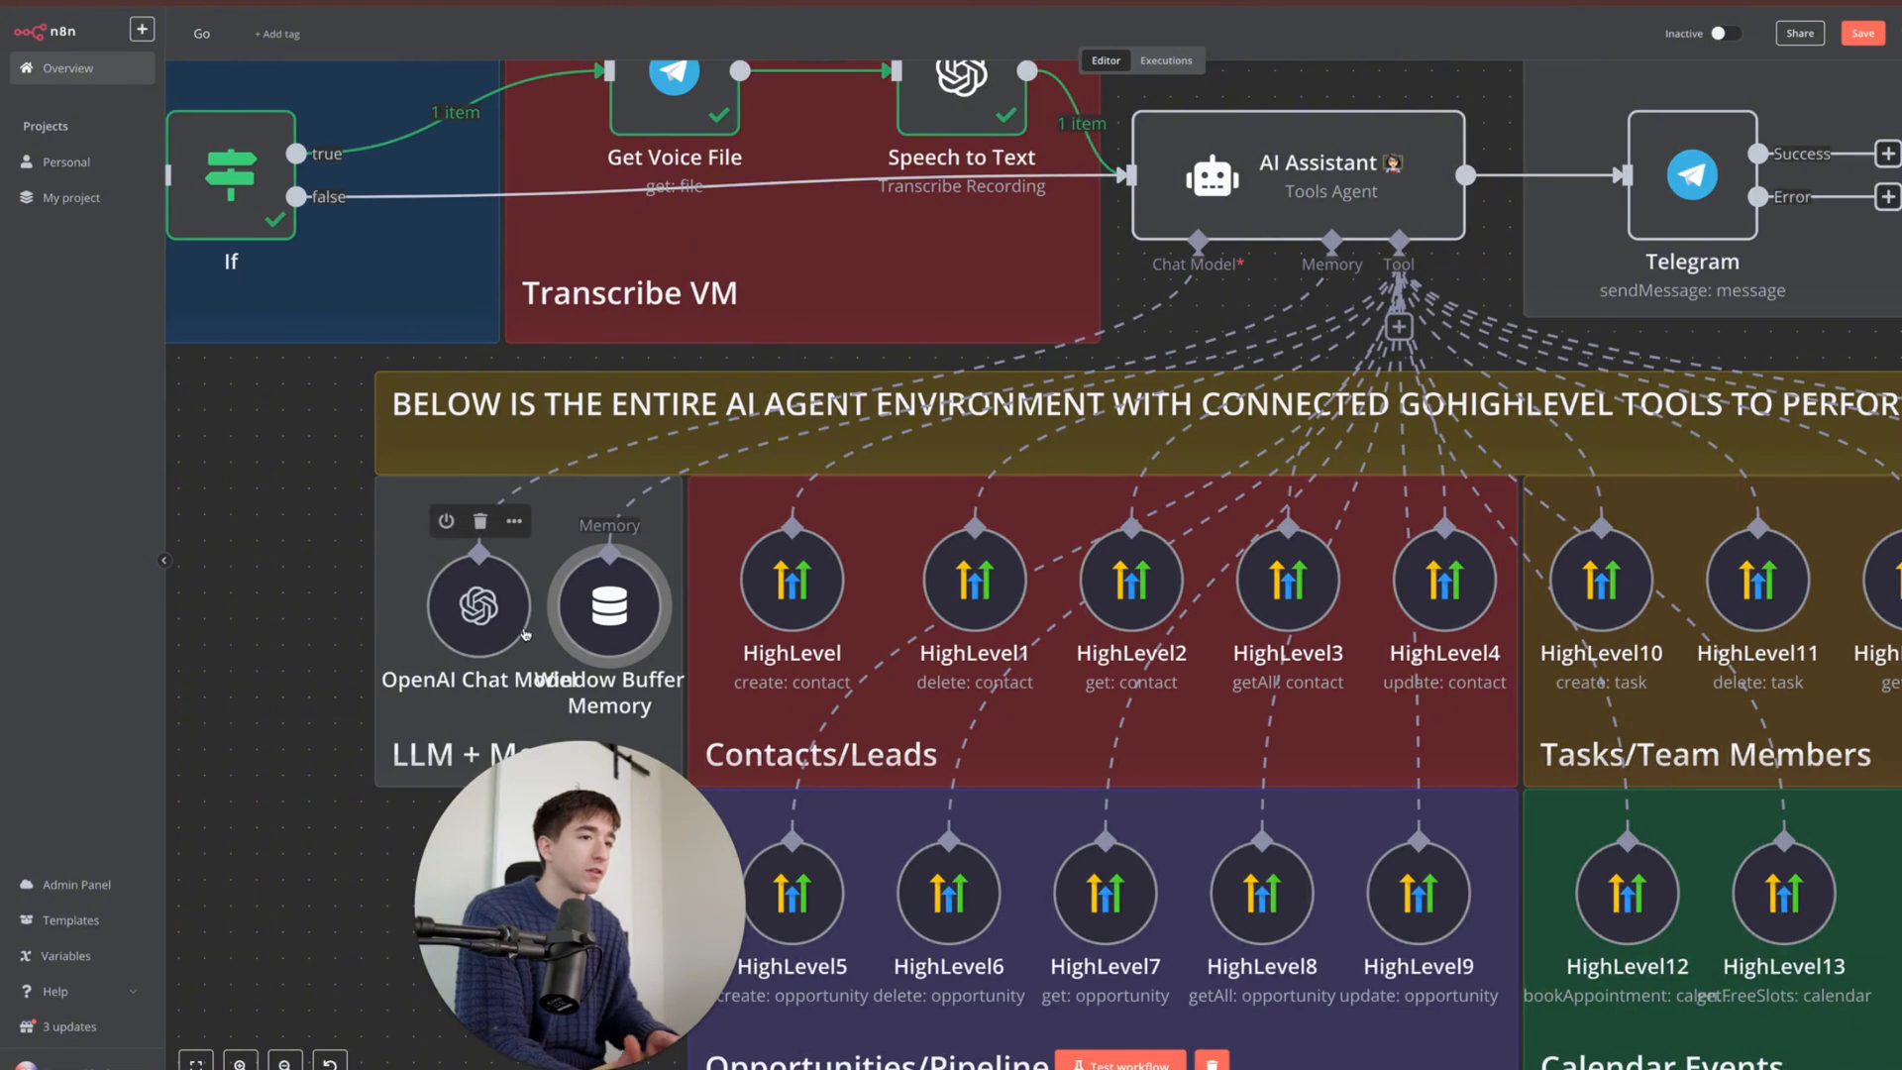
- Fine-tune the OpenAI Chat Model's position and zoom out to see the whole workflow
left_click_drag(500, 628, 609, 637)
left_click_drag(455, 579, 480, 580)
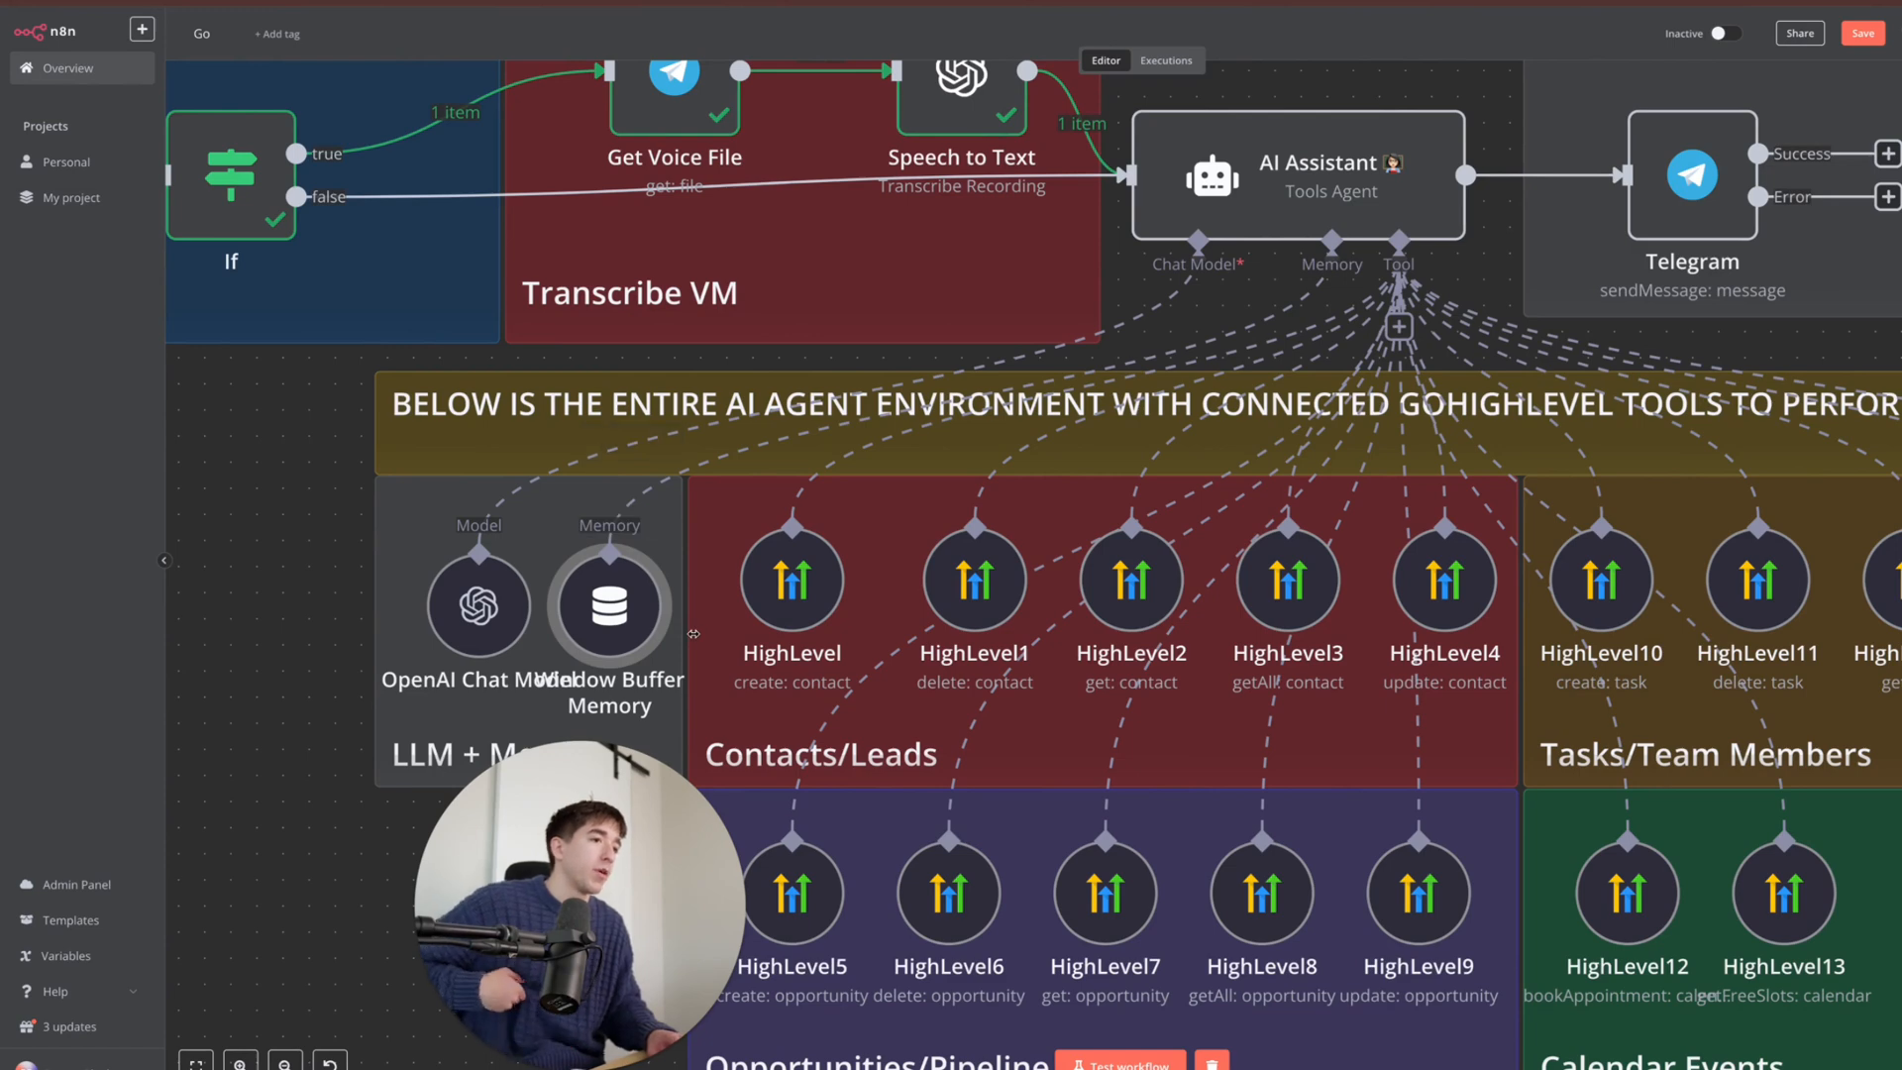
scroll(694, 634, "down", 2)
scroll(693, 634, "down", 3)
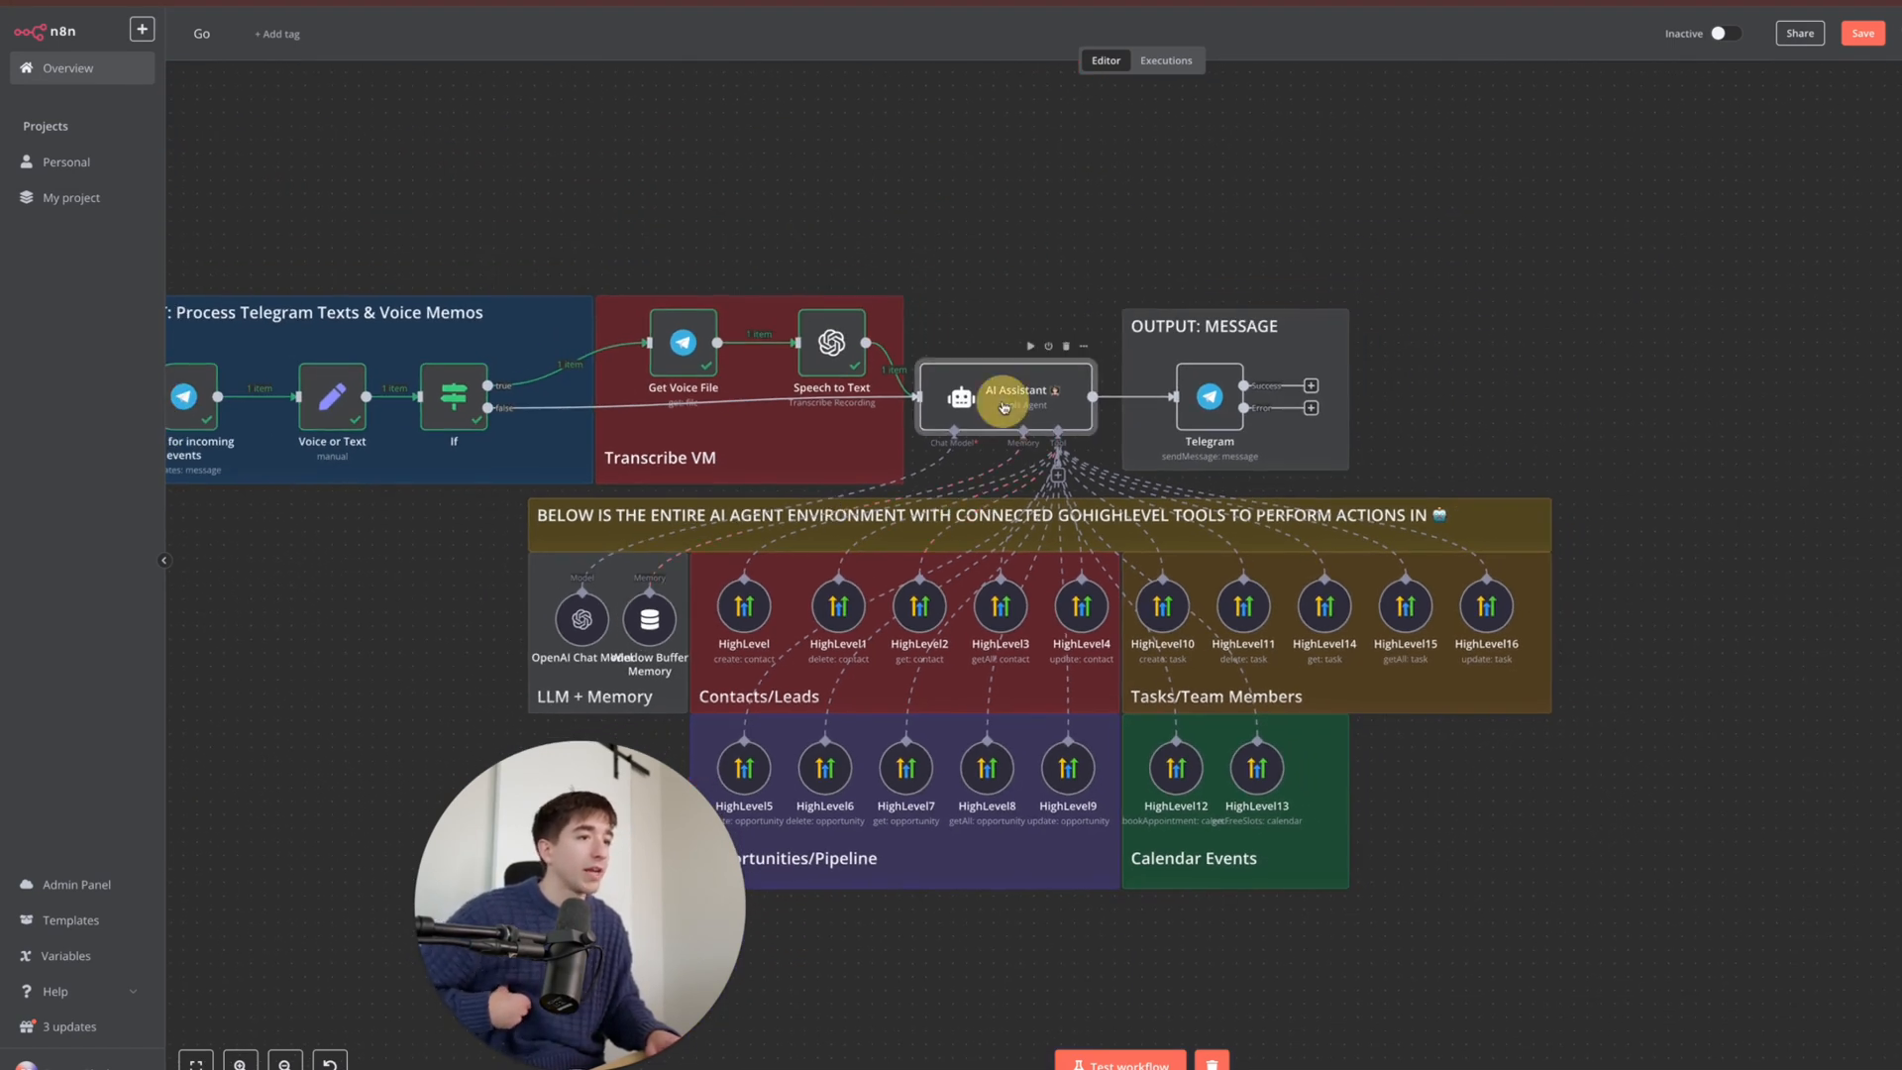
double_click(1001, 400)
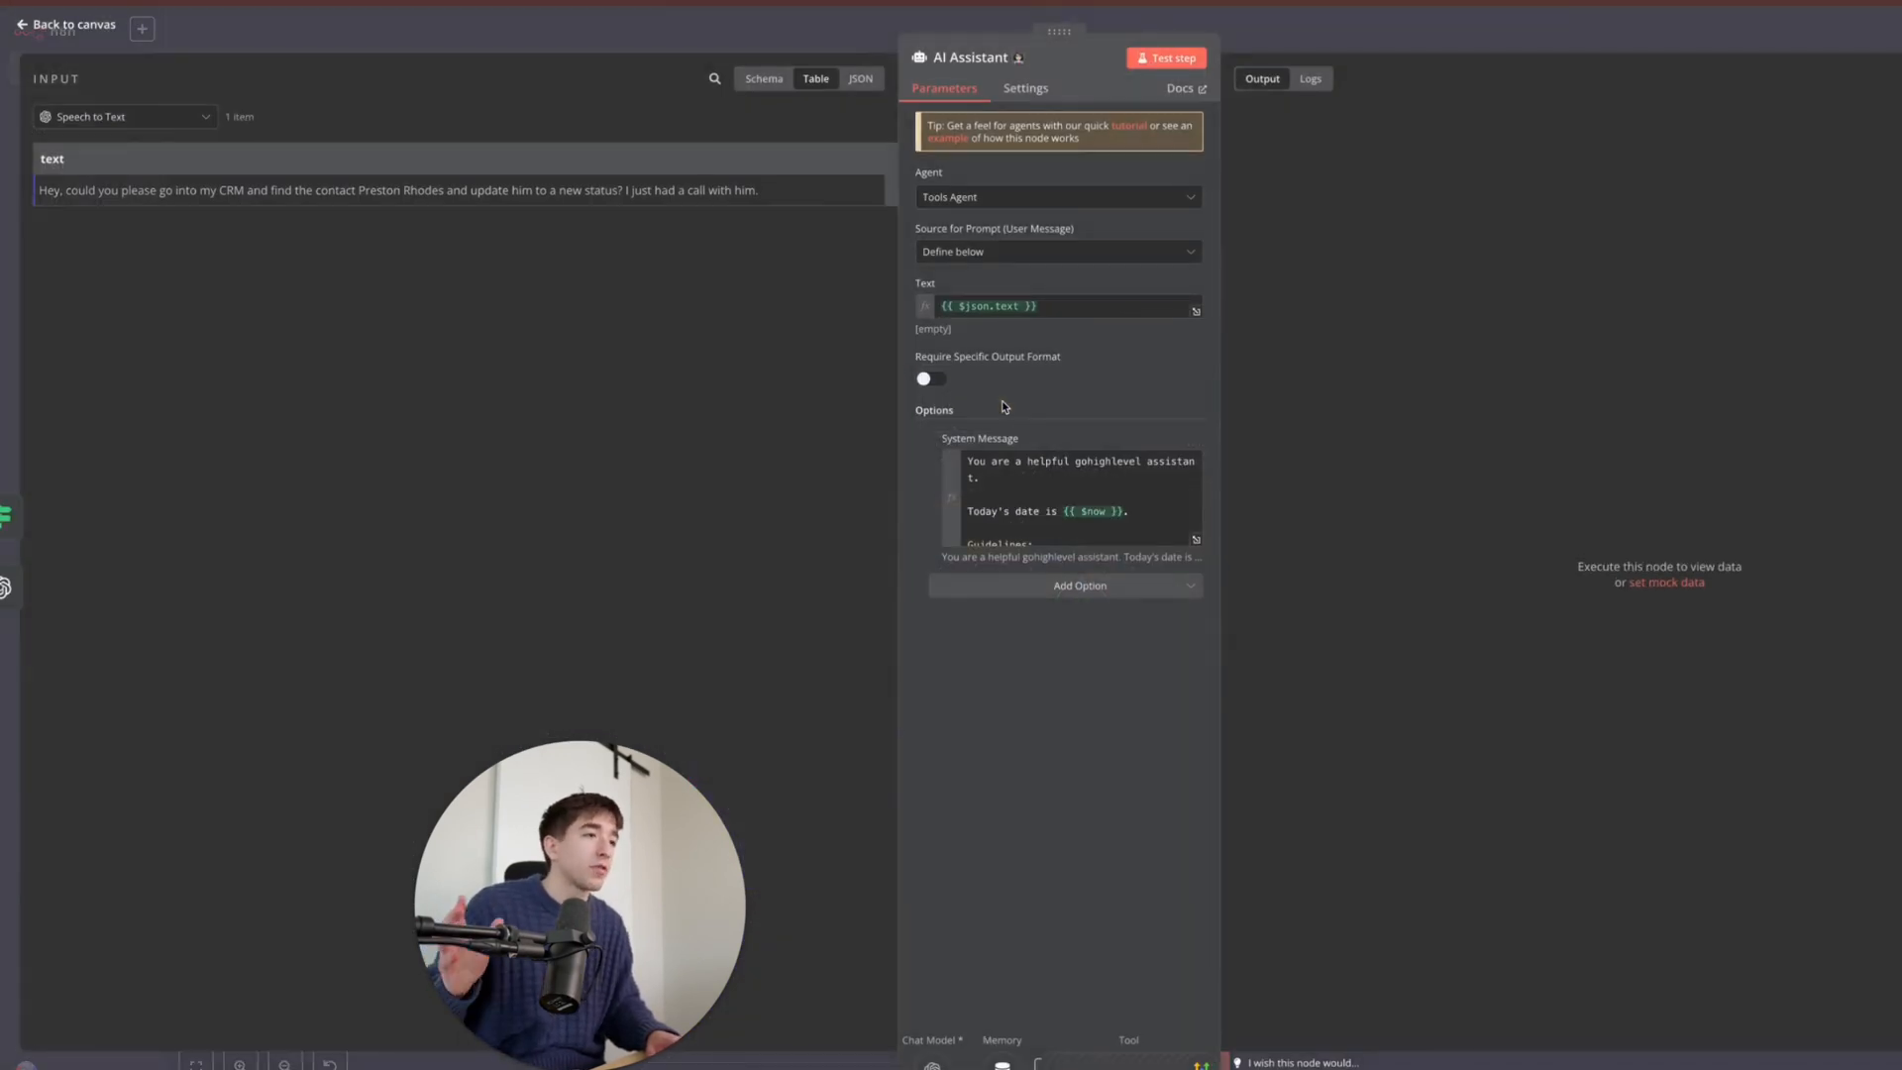
left_click(1394, 52)
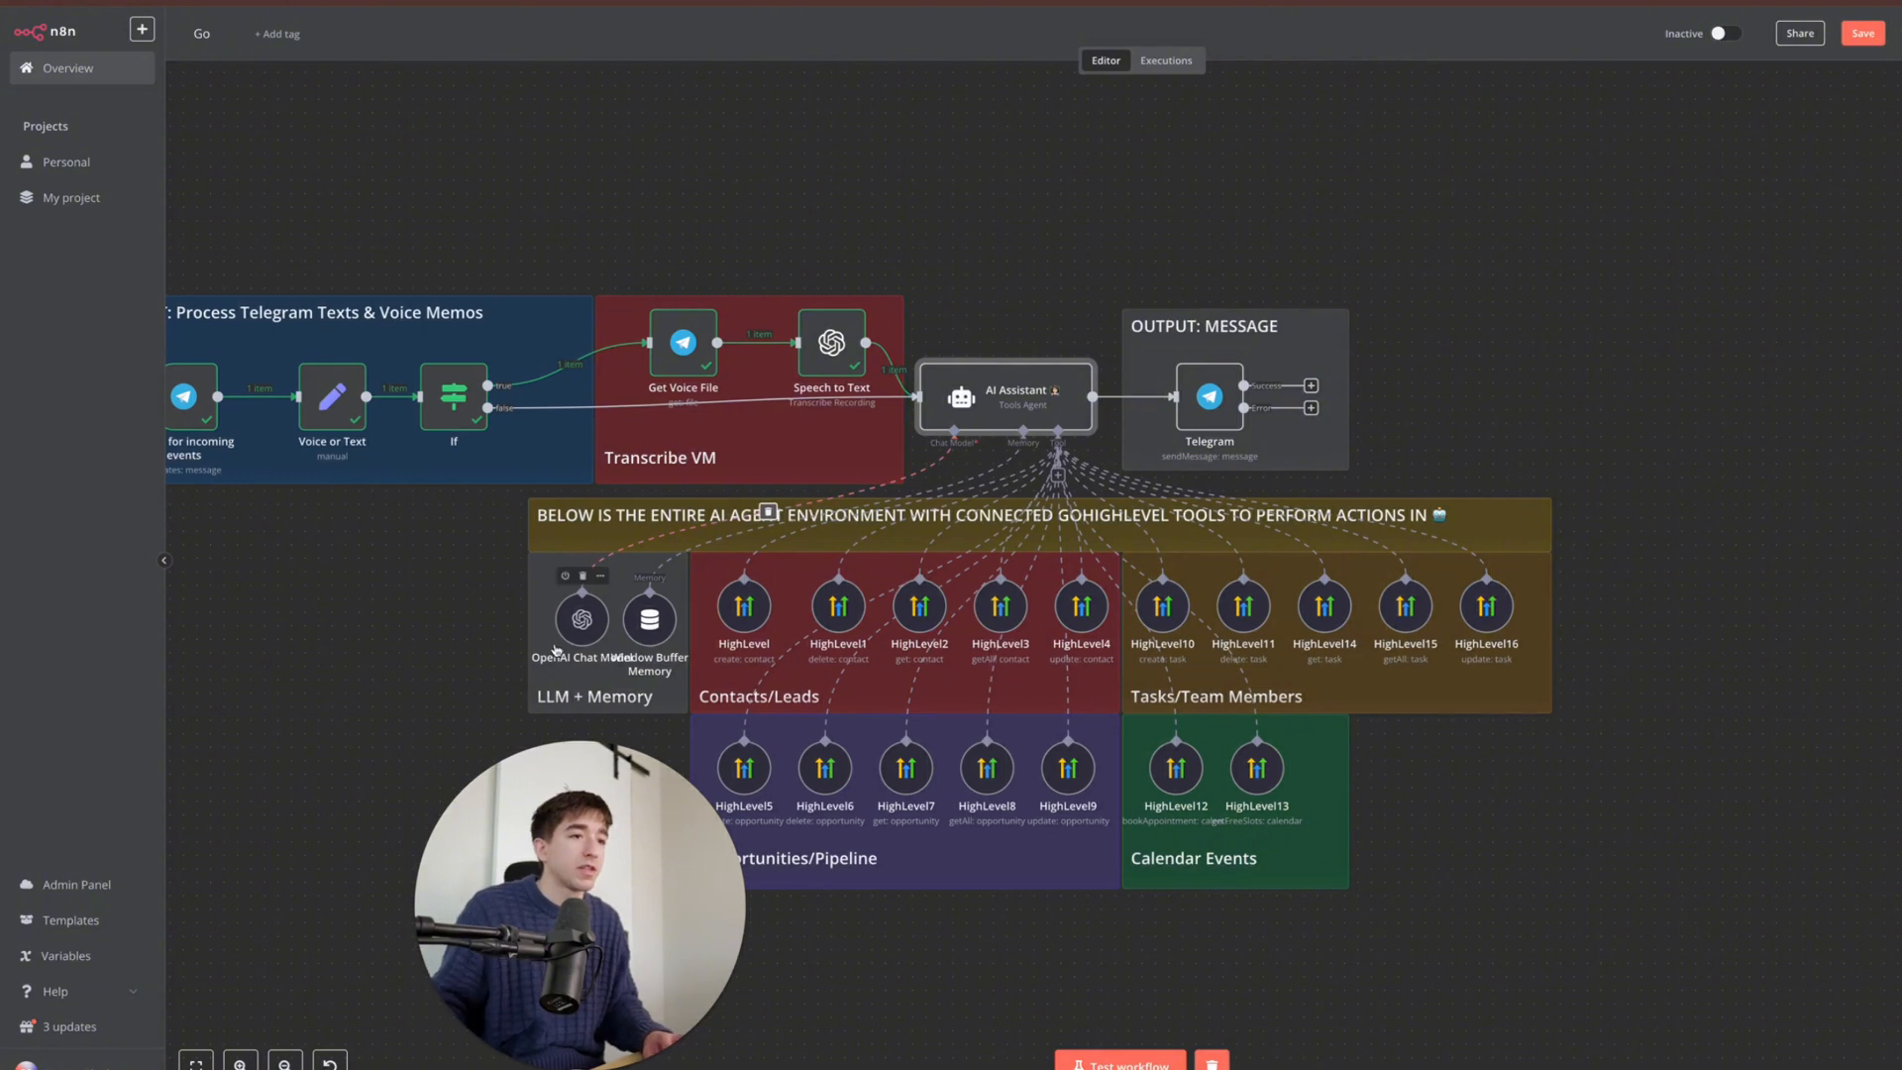
double_click(995, 401)
scroll(1000, 463, "down", 3)
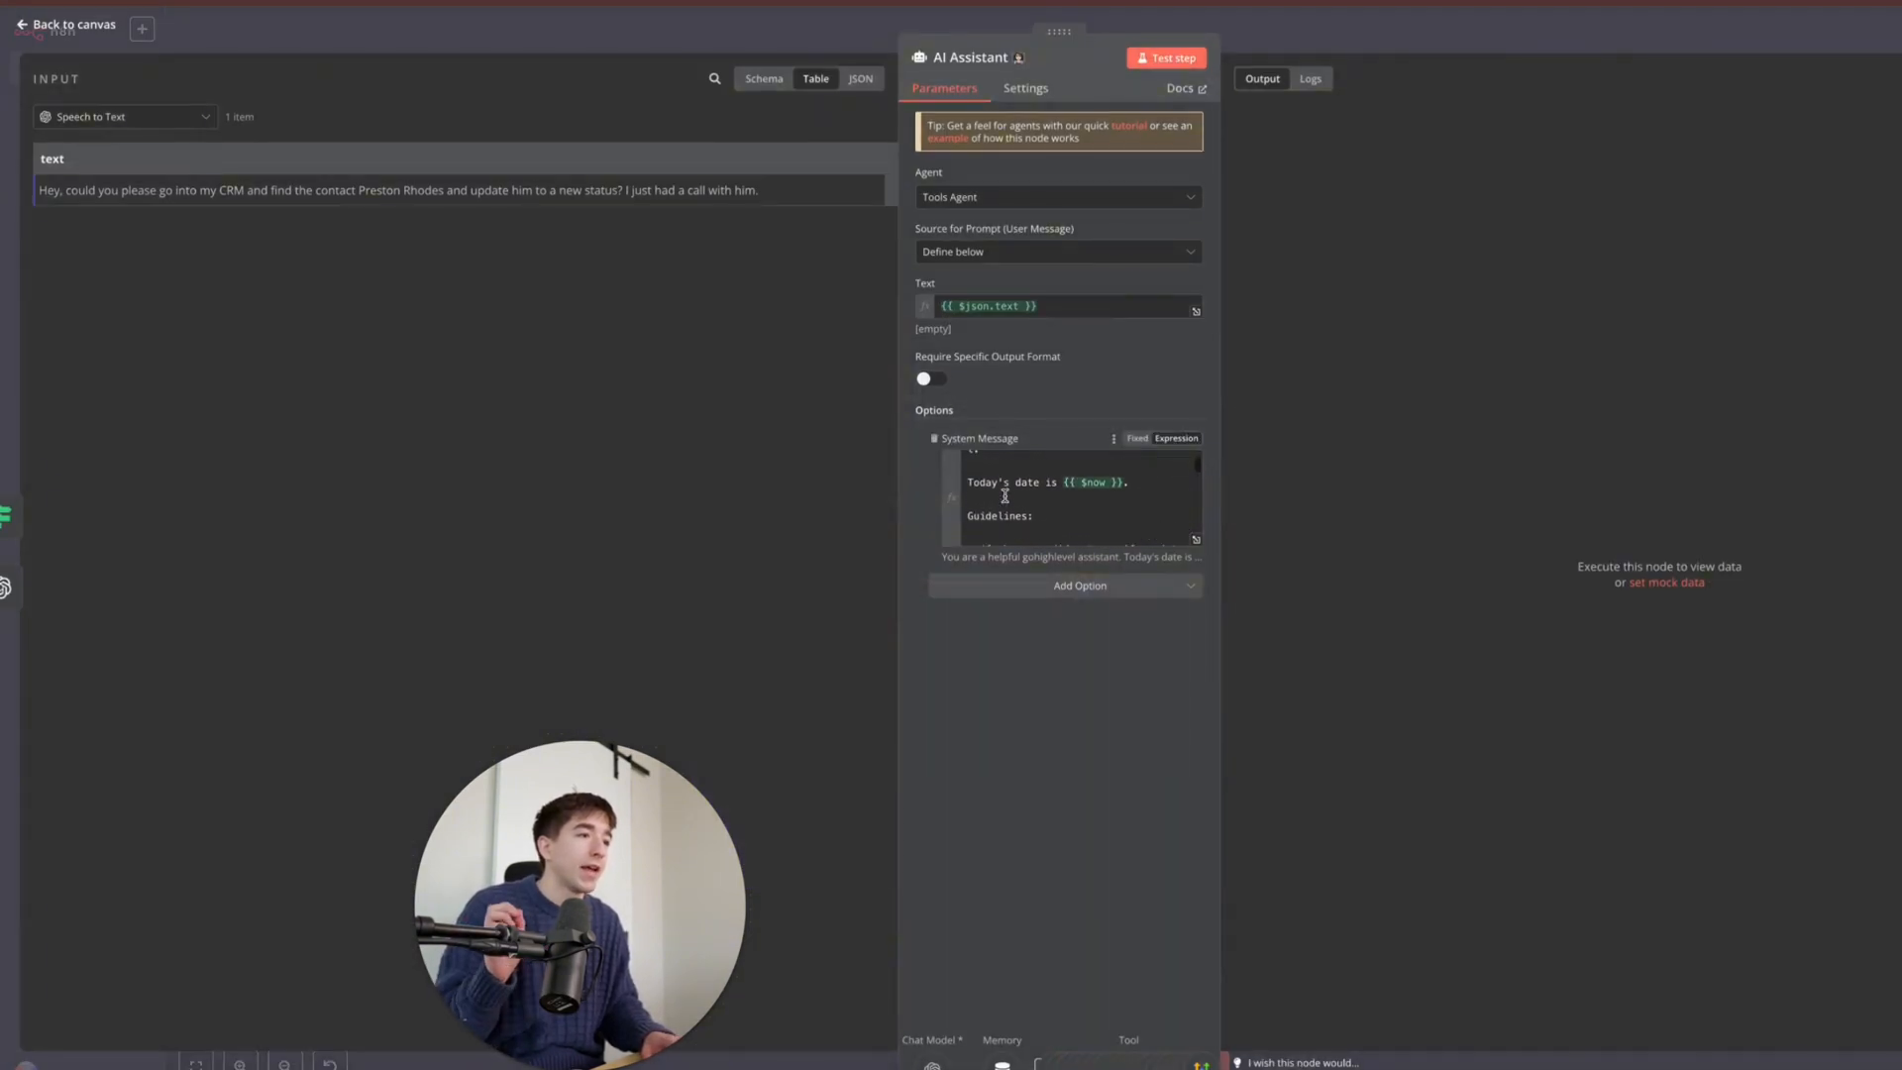
scroll(1004, 500, "up", 4)
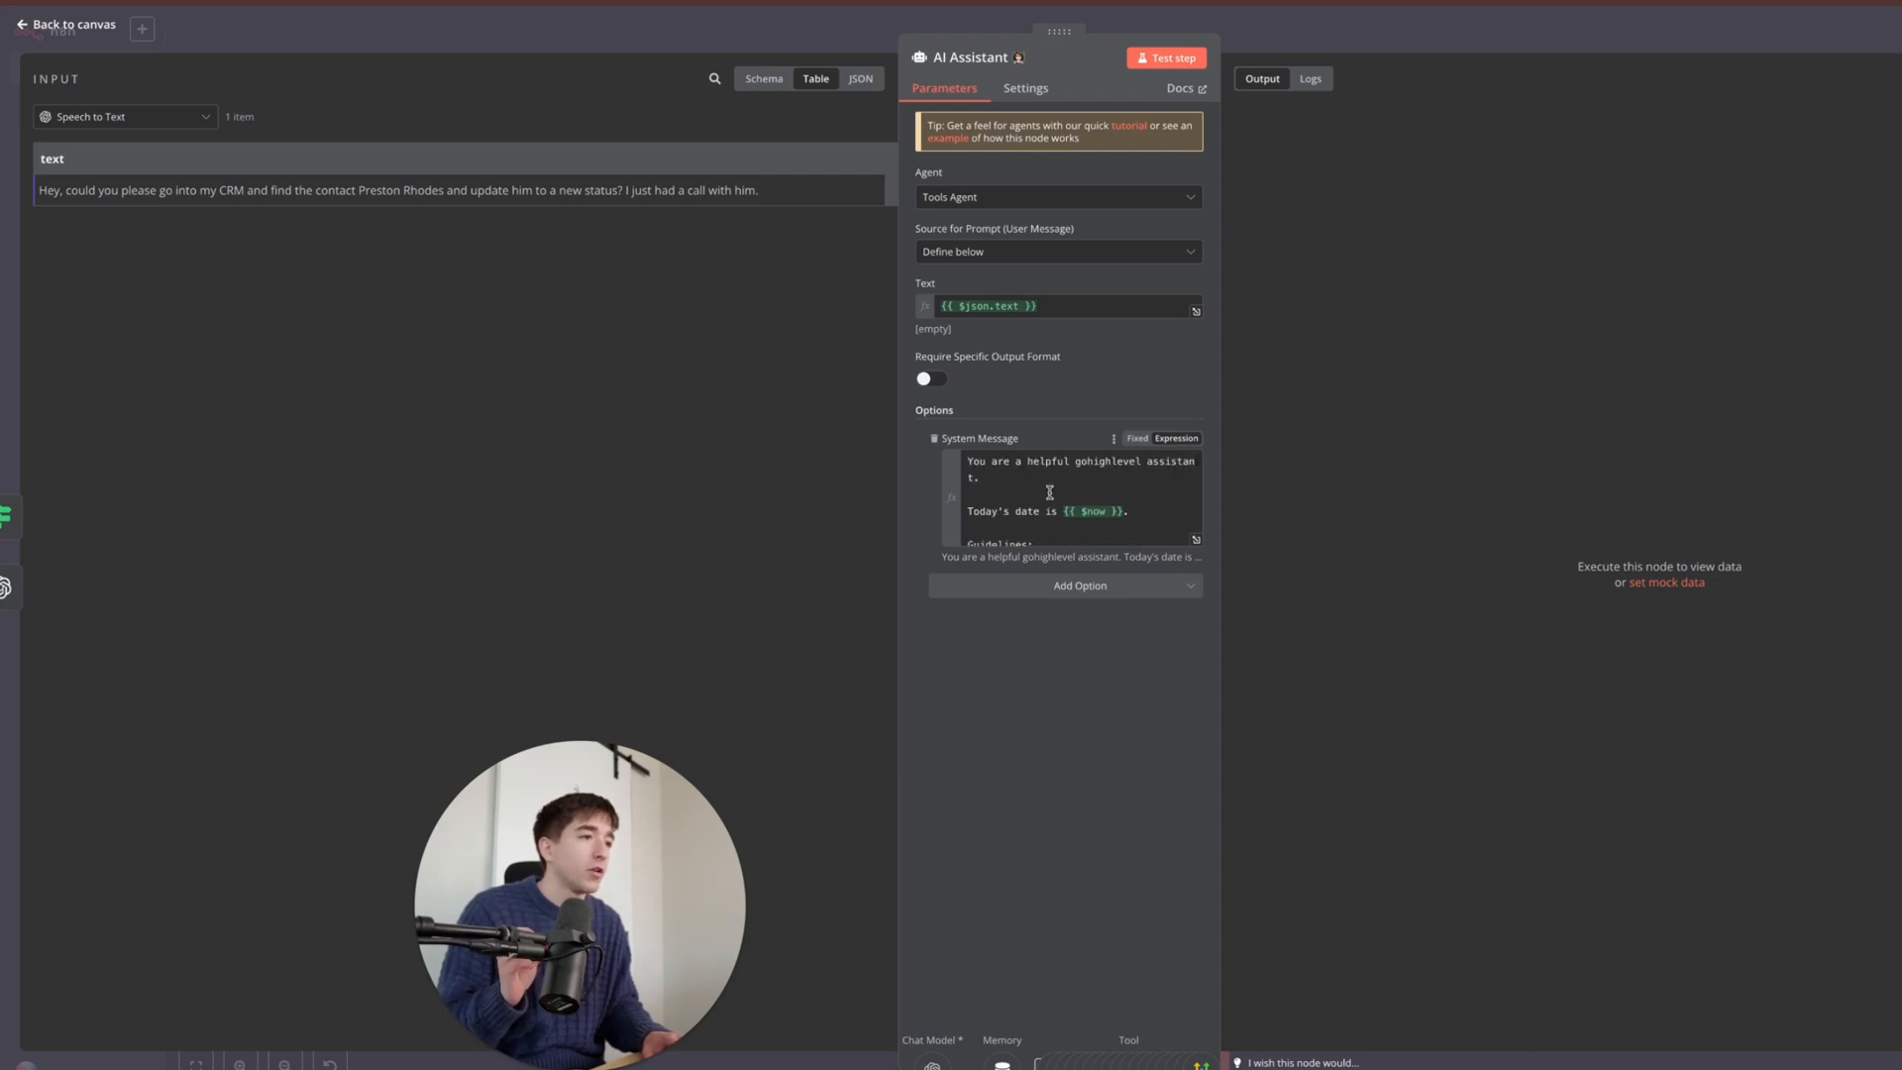
scroll(1050, 492, "down", 1)
scroll(1057, 502, "down", 4)
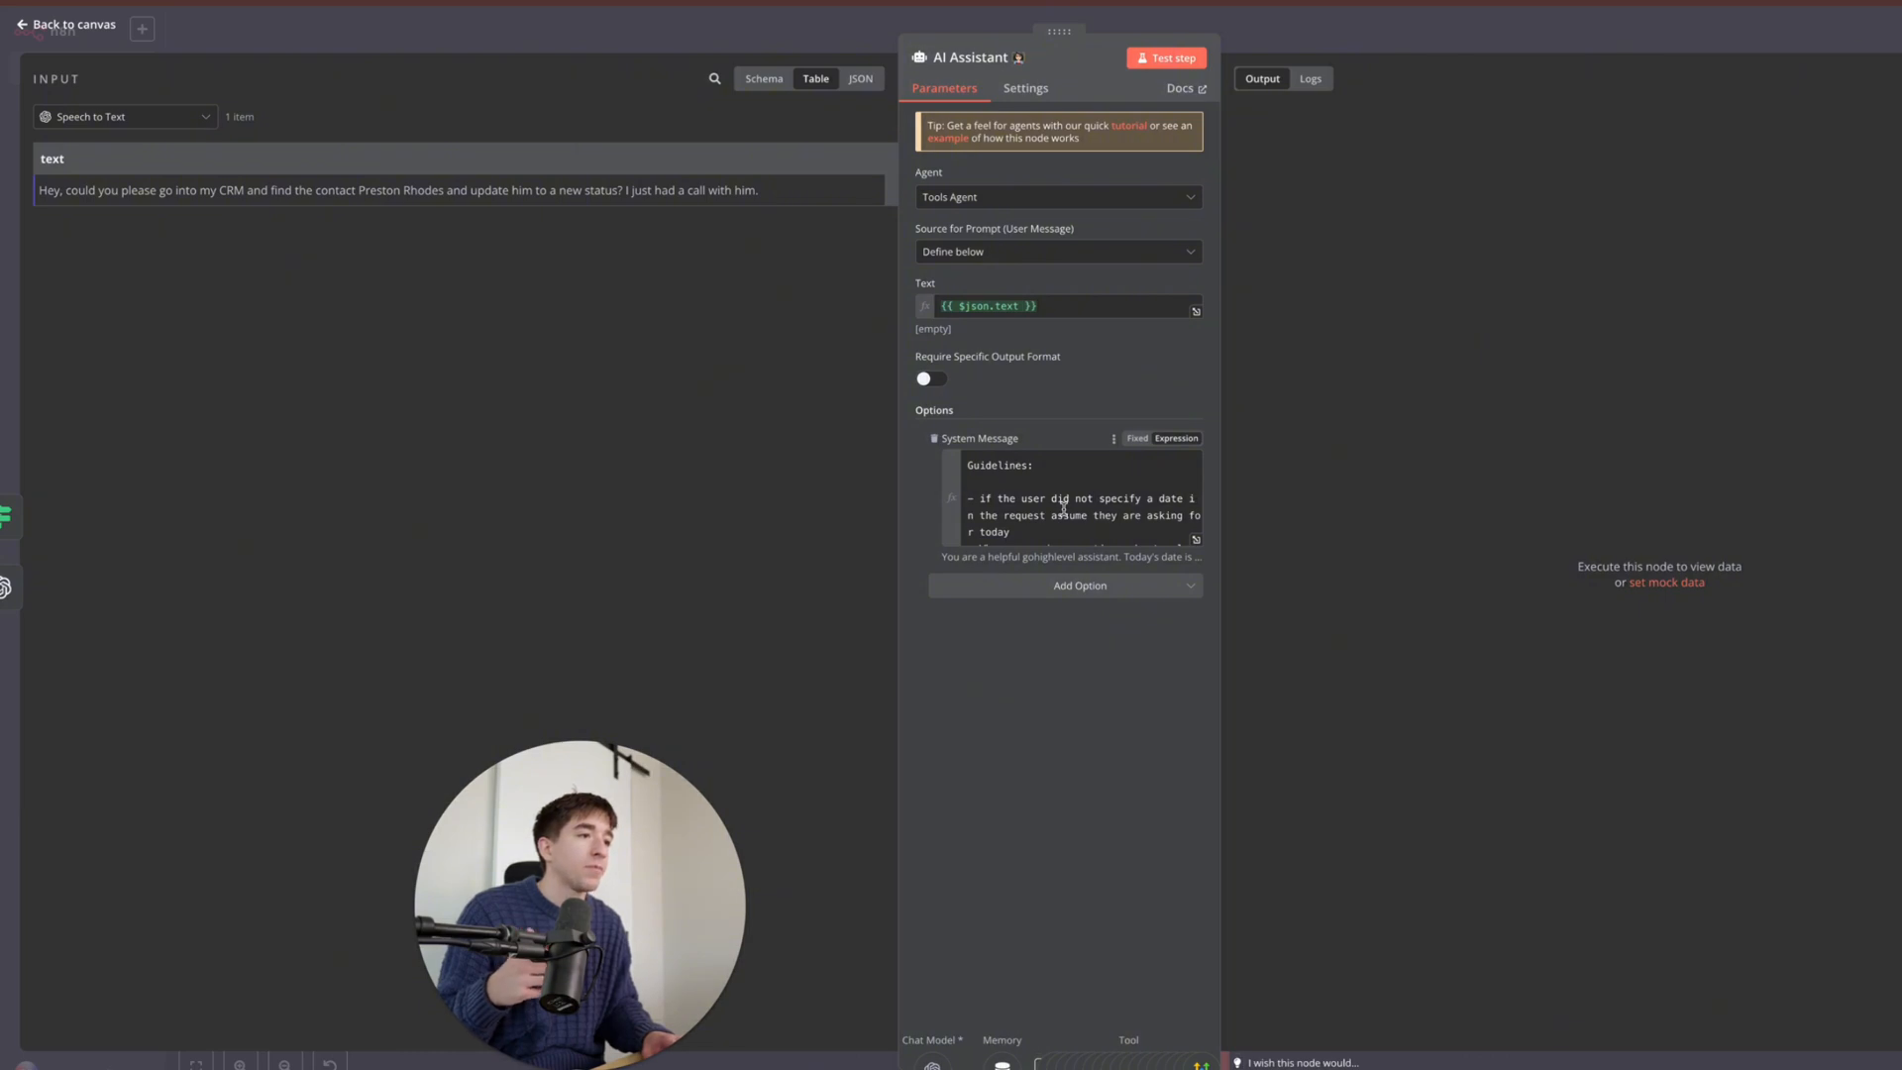
scroll(1060, 505, "down", 2)
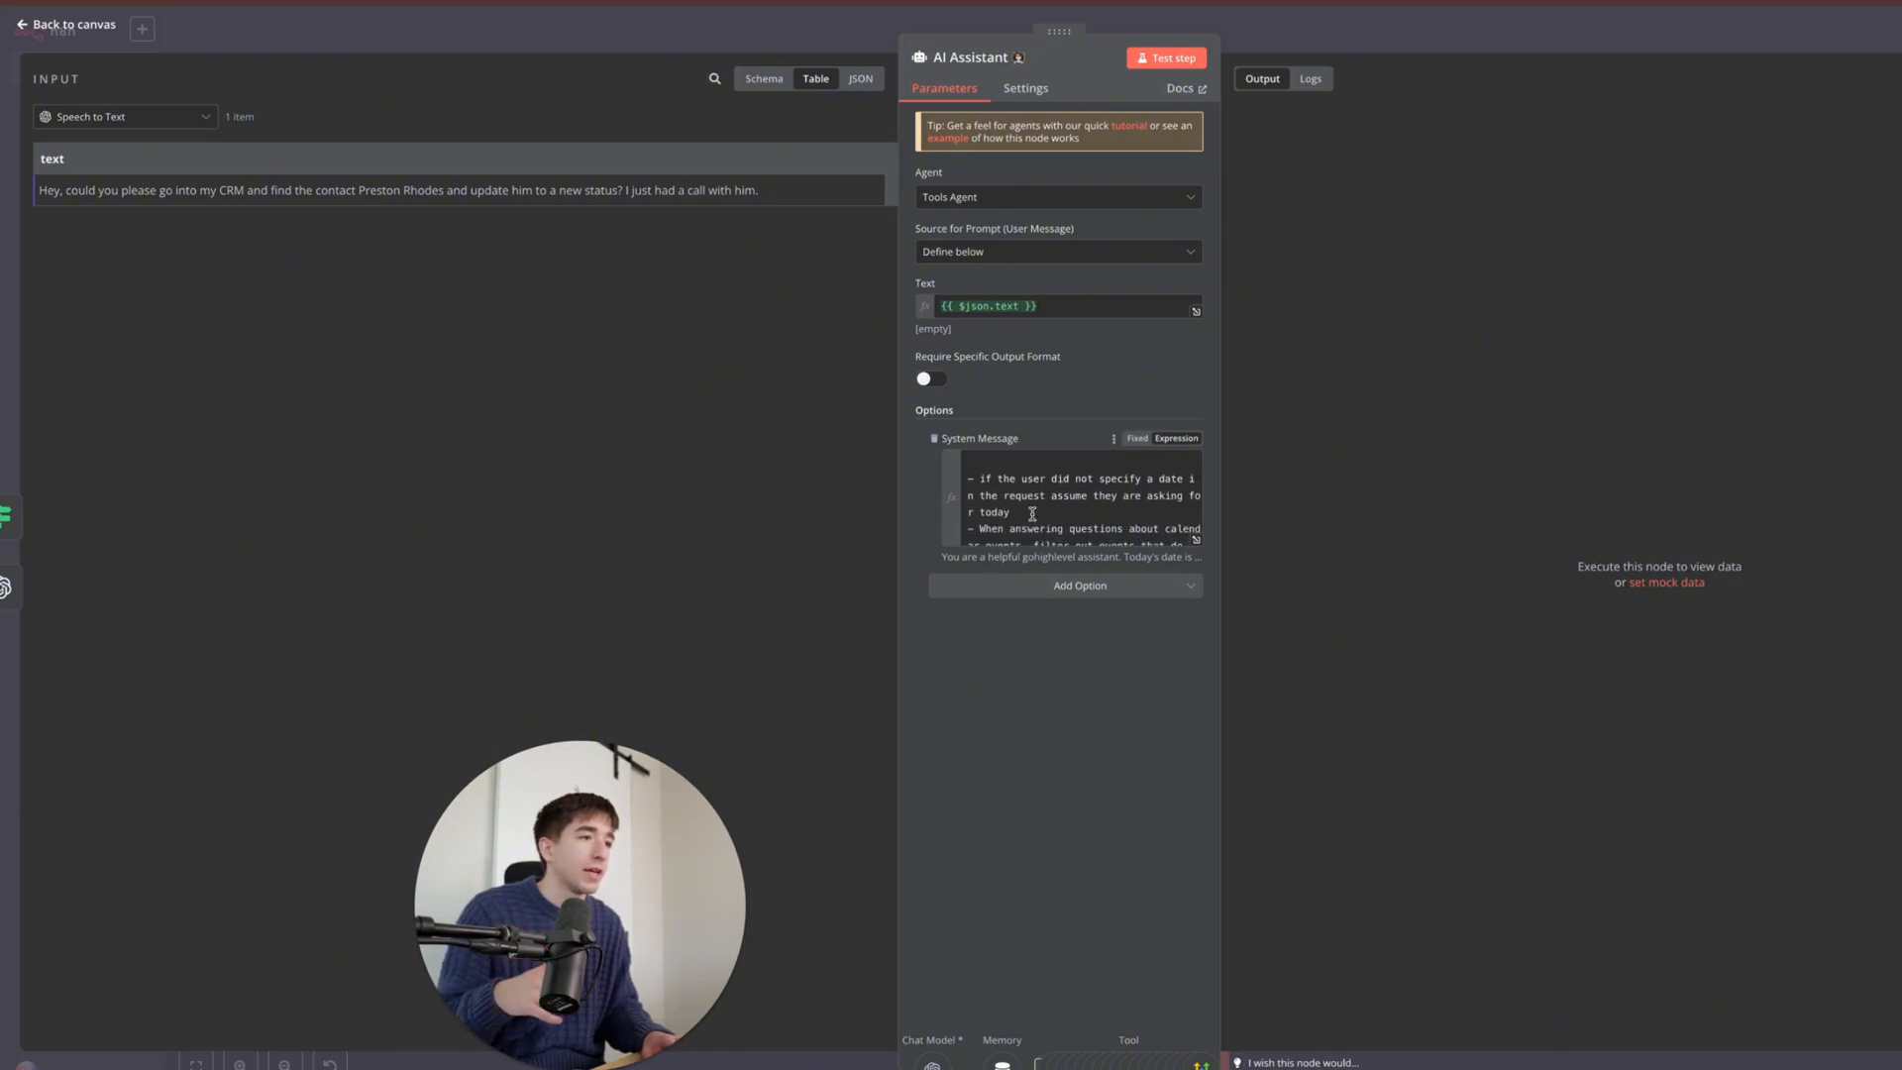
scroll(1063, 517, "down", 1)
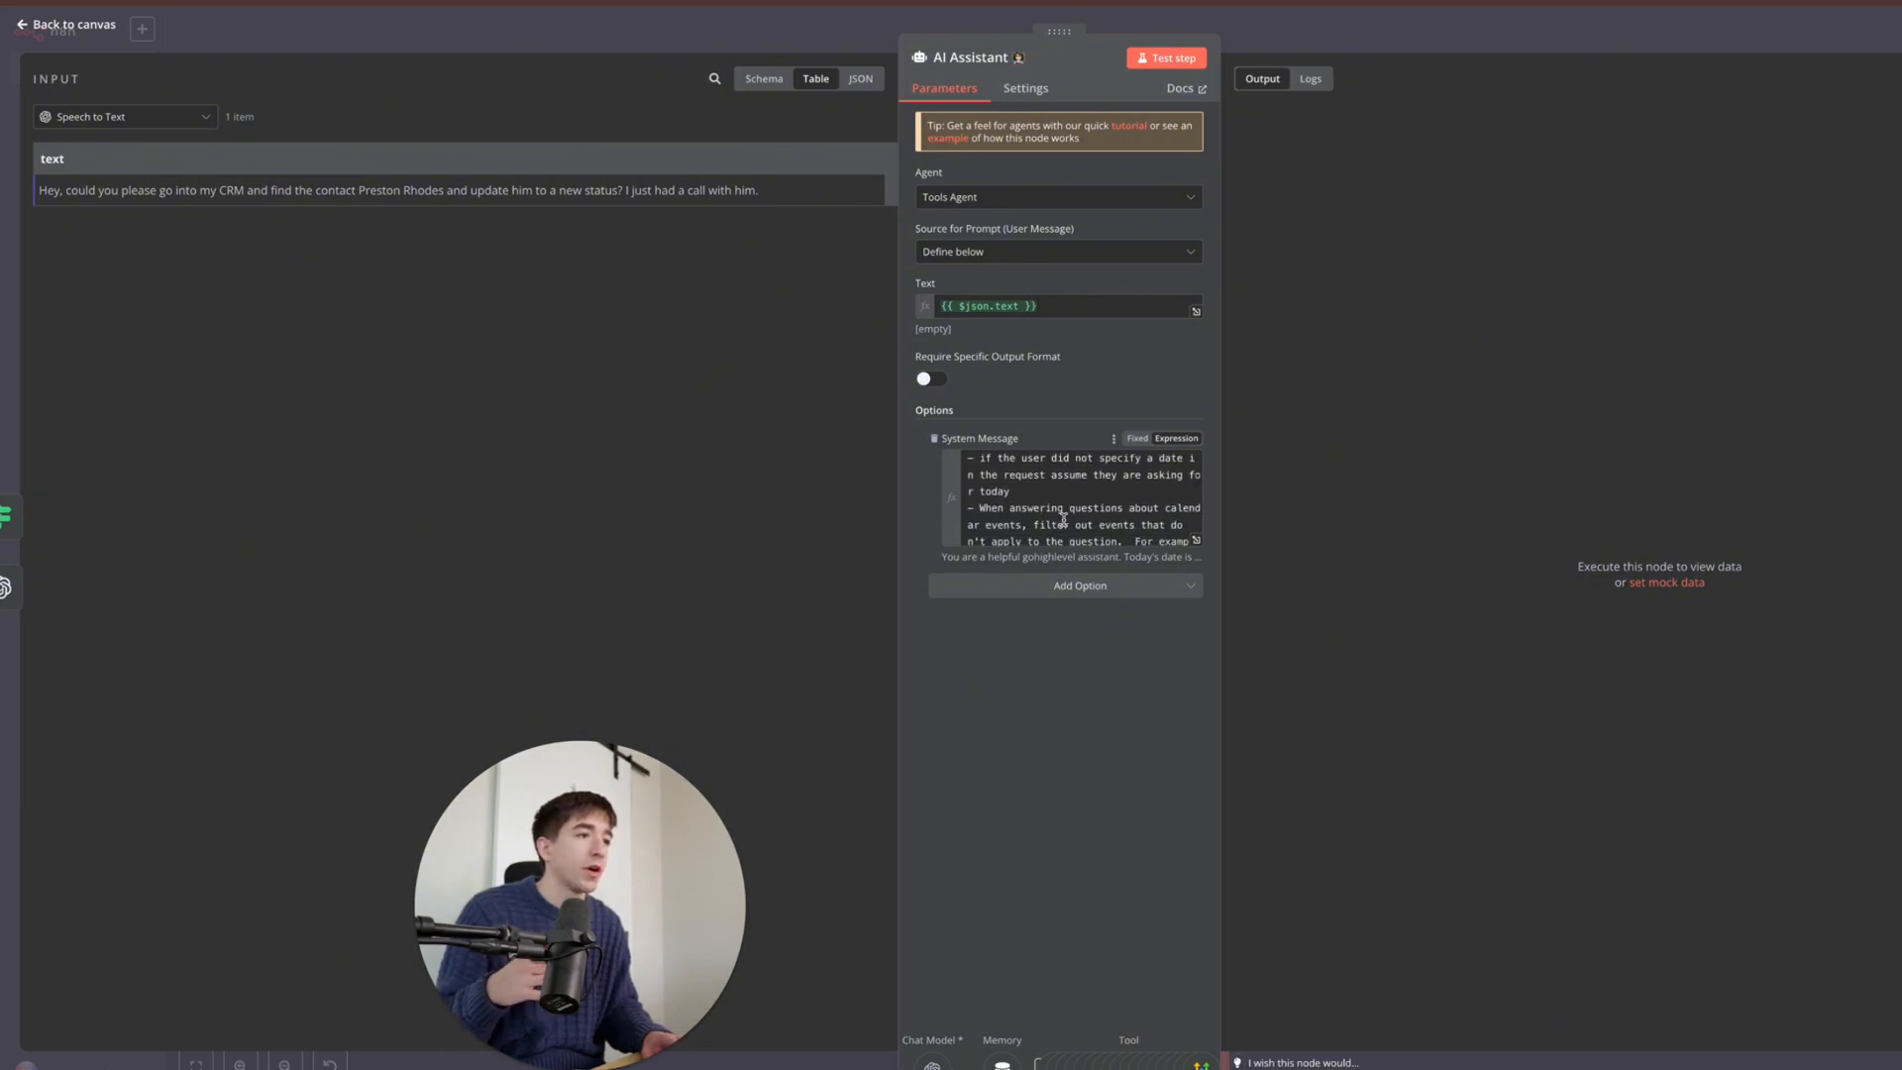
scroll(1063, 519, "down", 3)
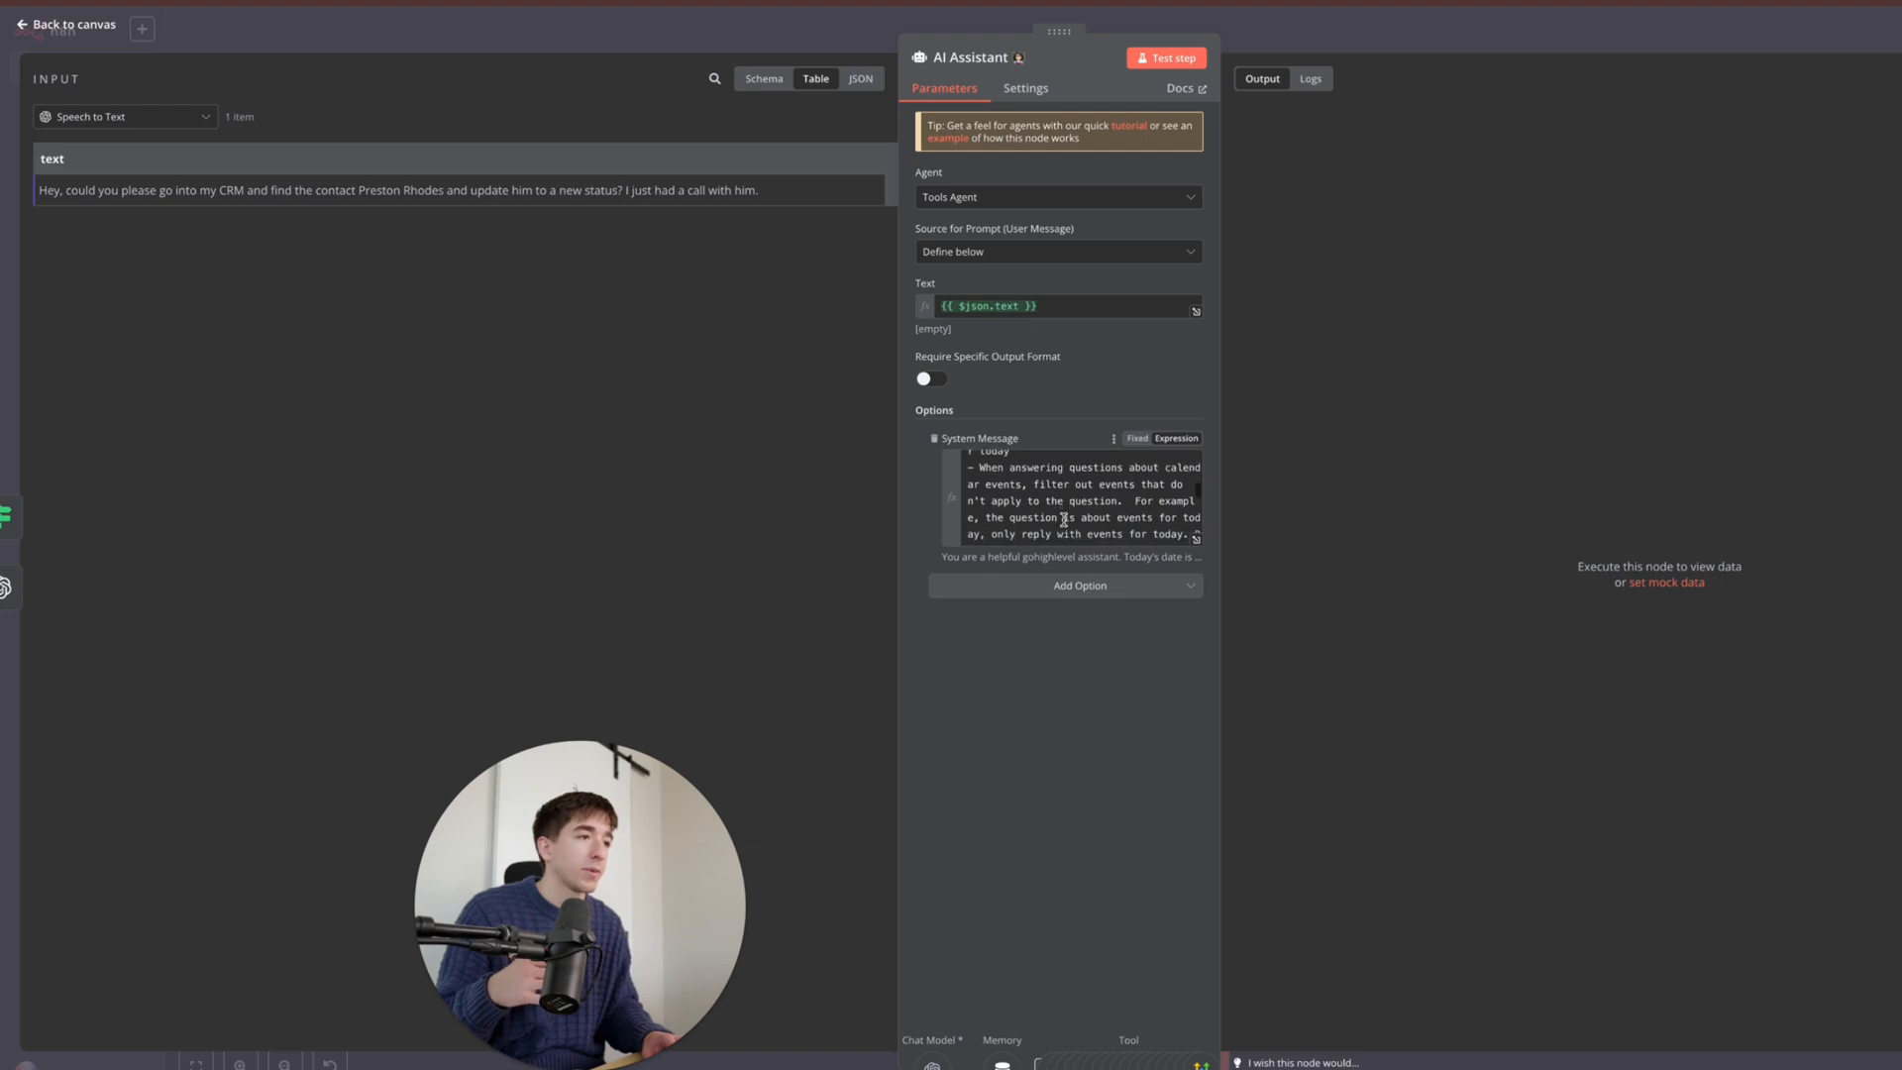
scroll(1063, 519, "down", 1)
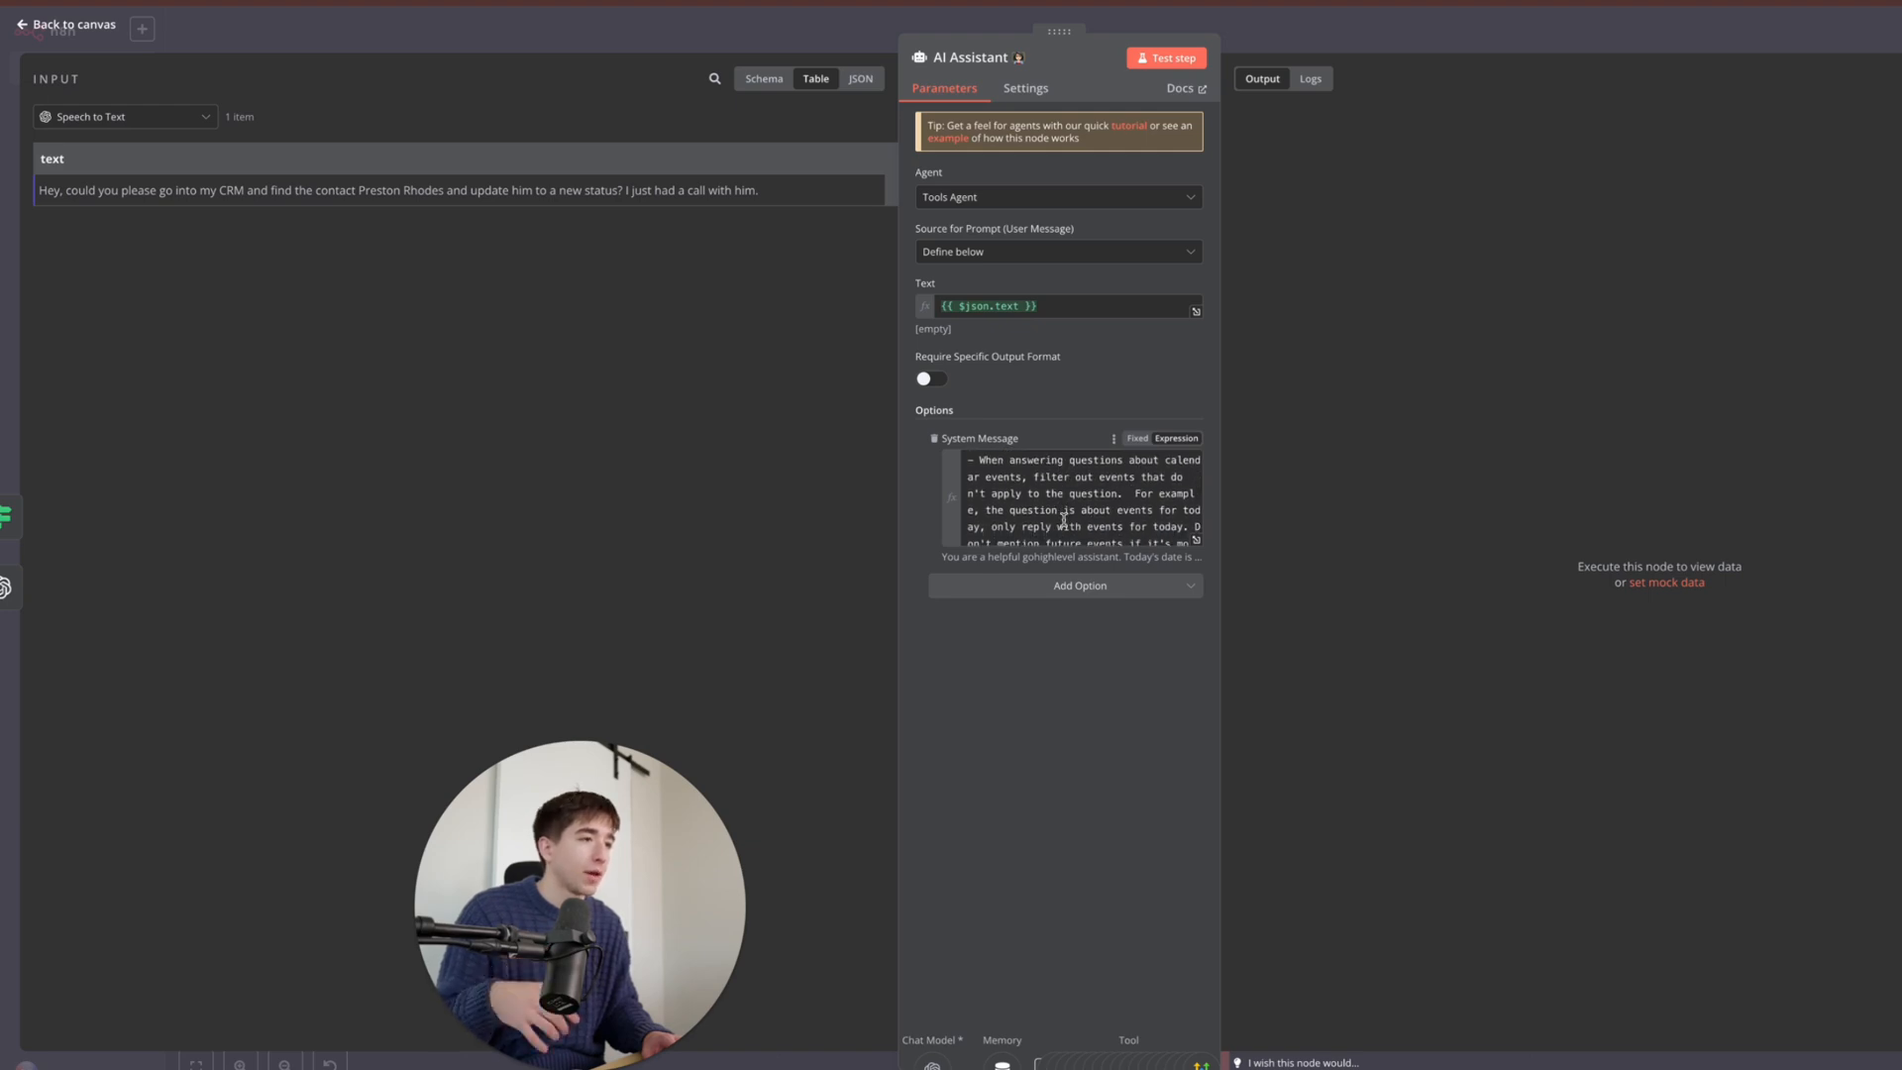
scroll(1063, 519, "down", 1)
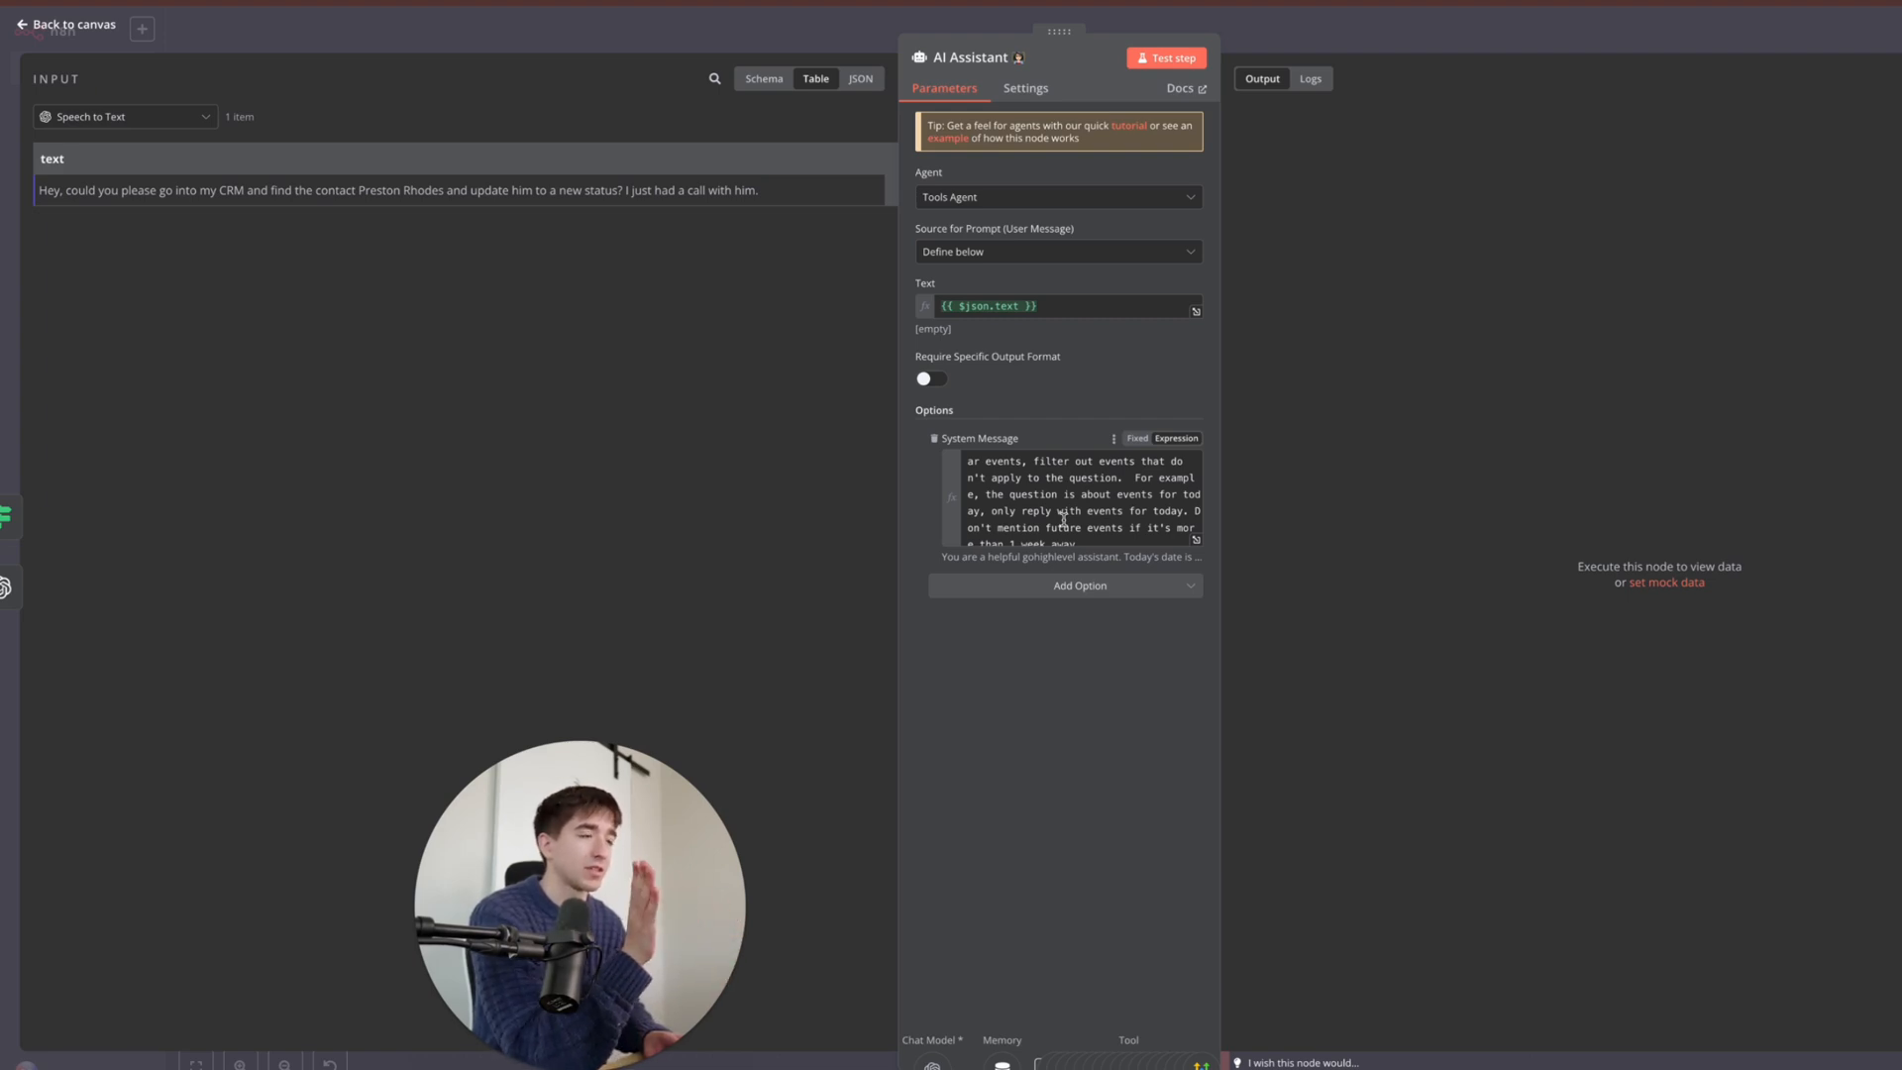
scroll(1067, 530, "down", 5)
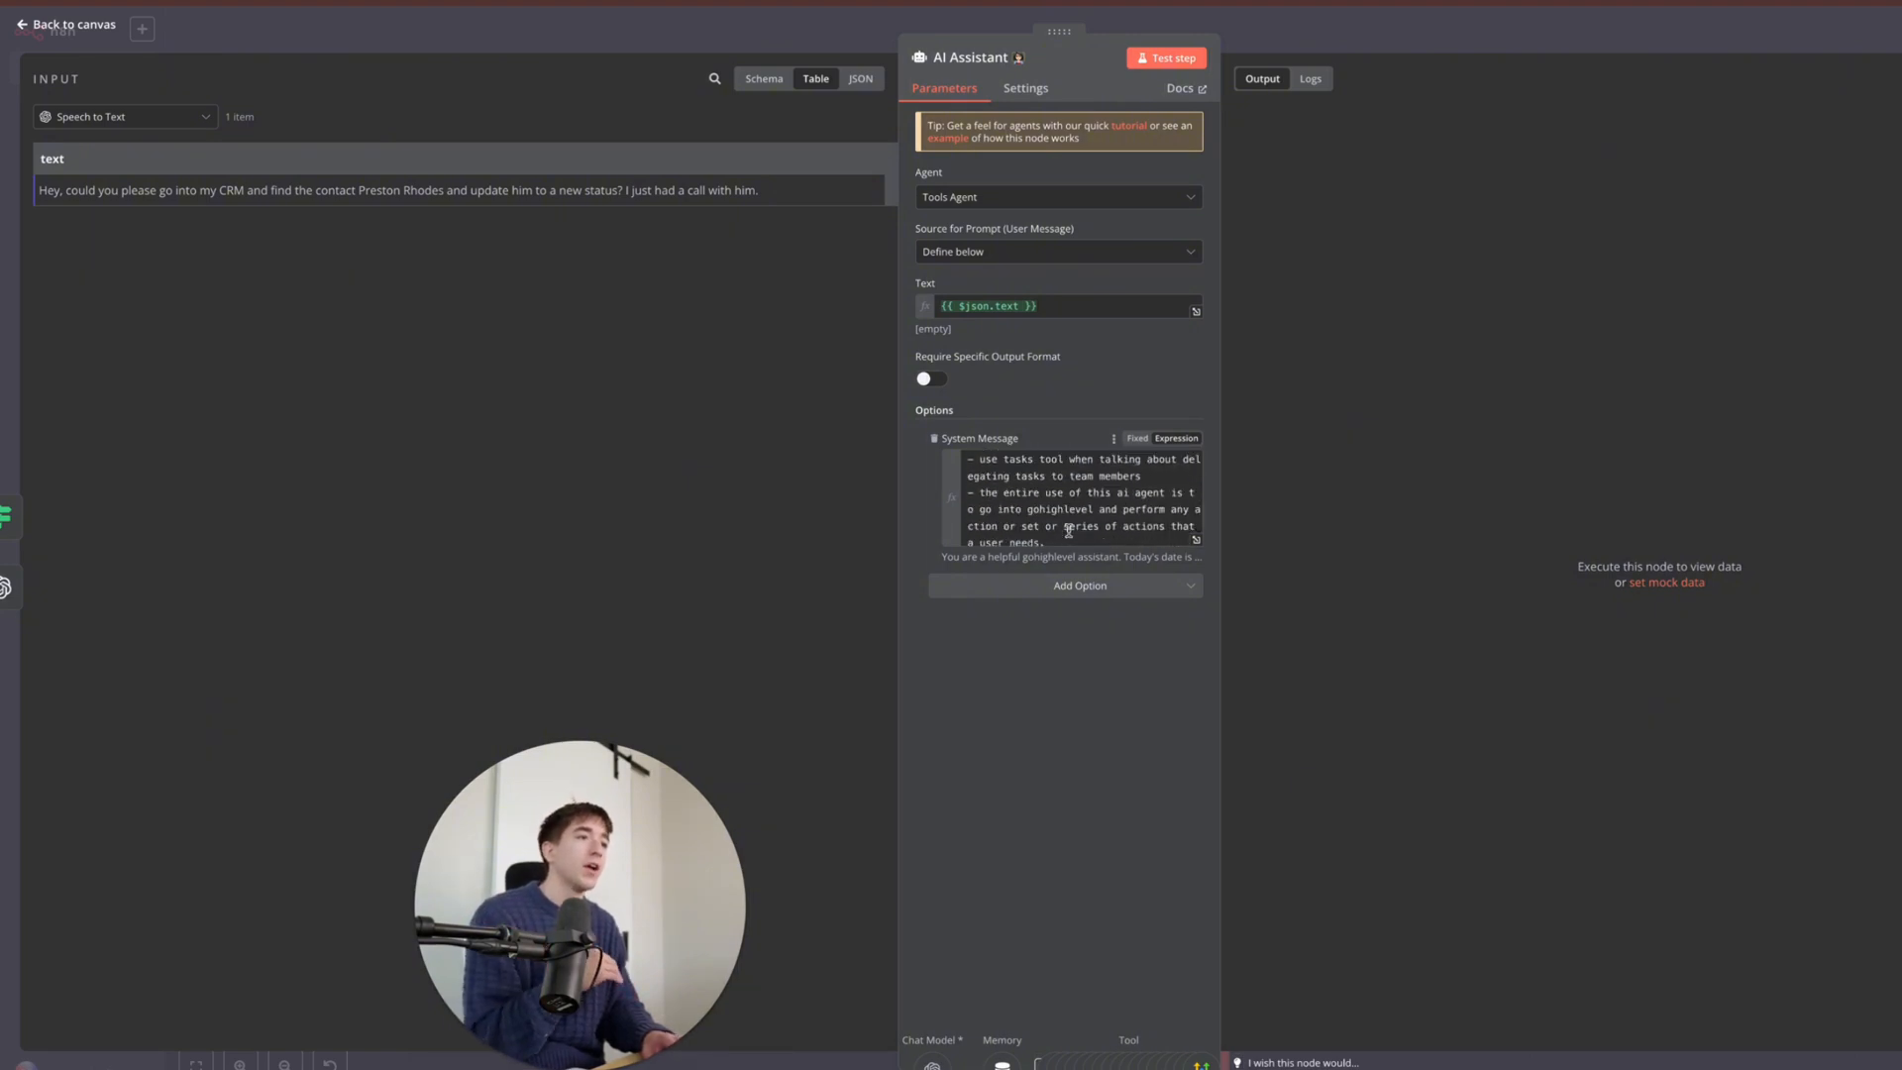
scroll(1068, 530, "down", 1)
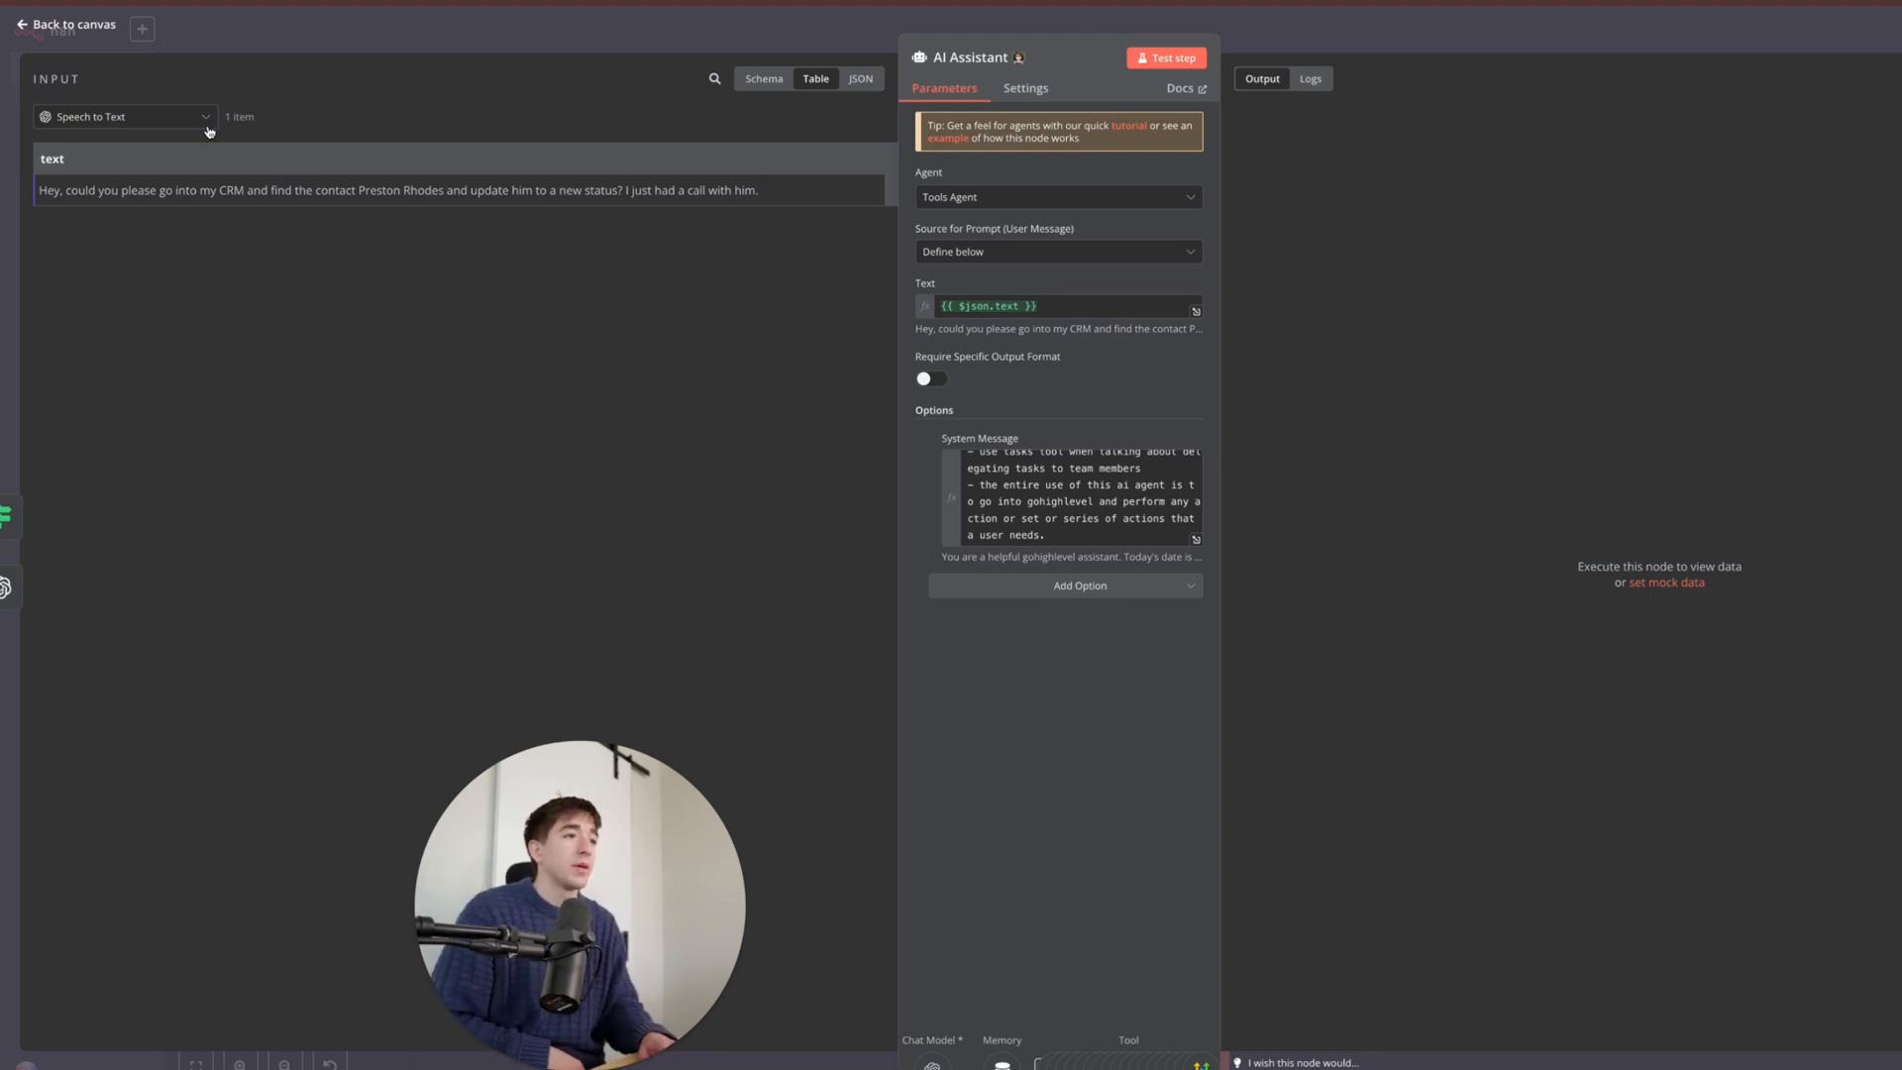
left_click(730, 27)
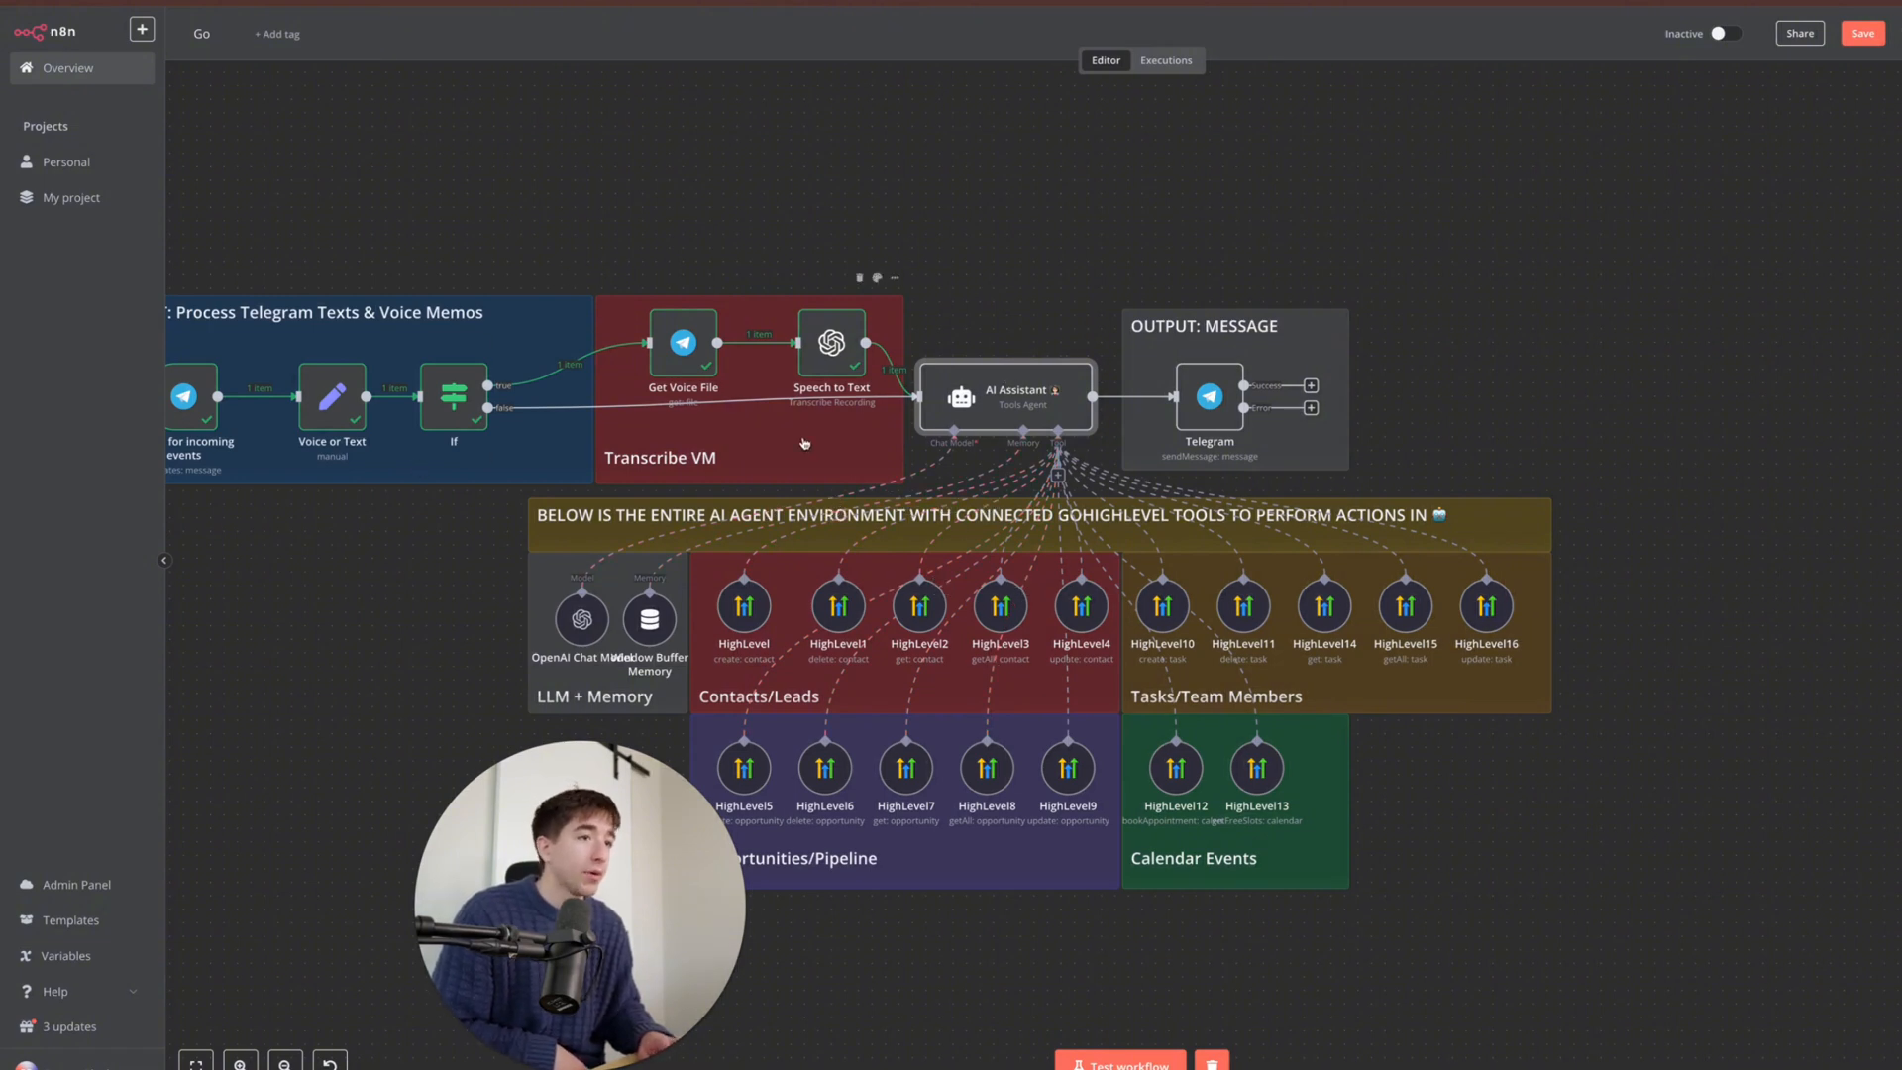
- Add a HighLevel tool (HighLevel17) to the AI Assistant via a 'high' search and view its credentials
left_click(1058, 477)
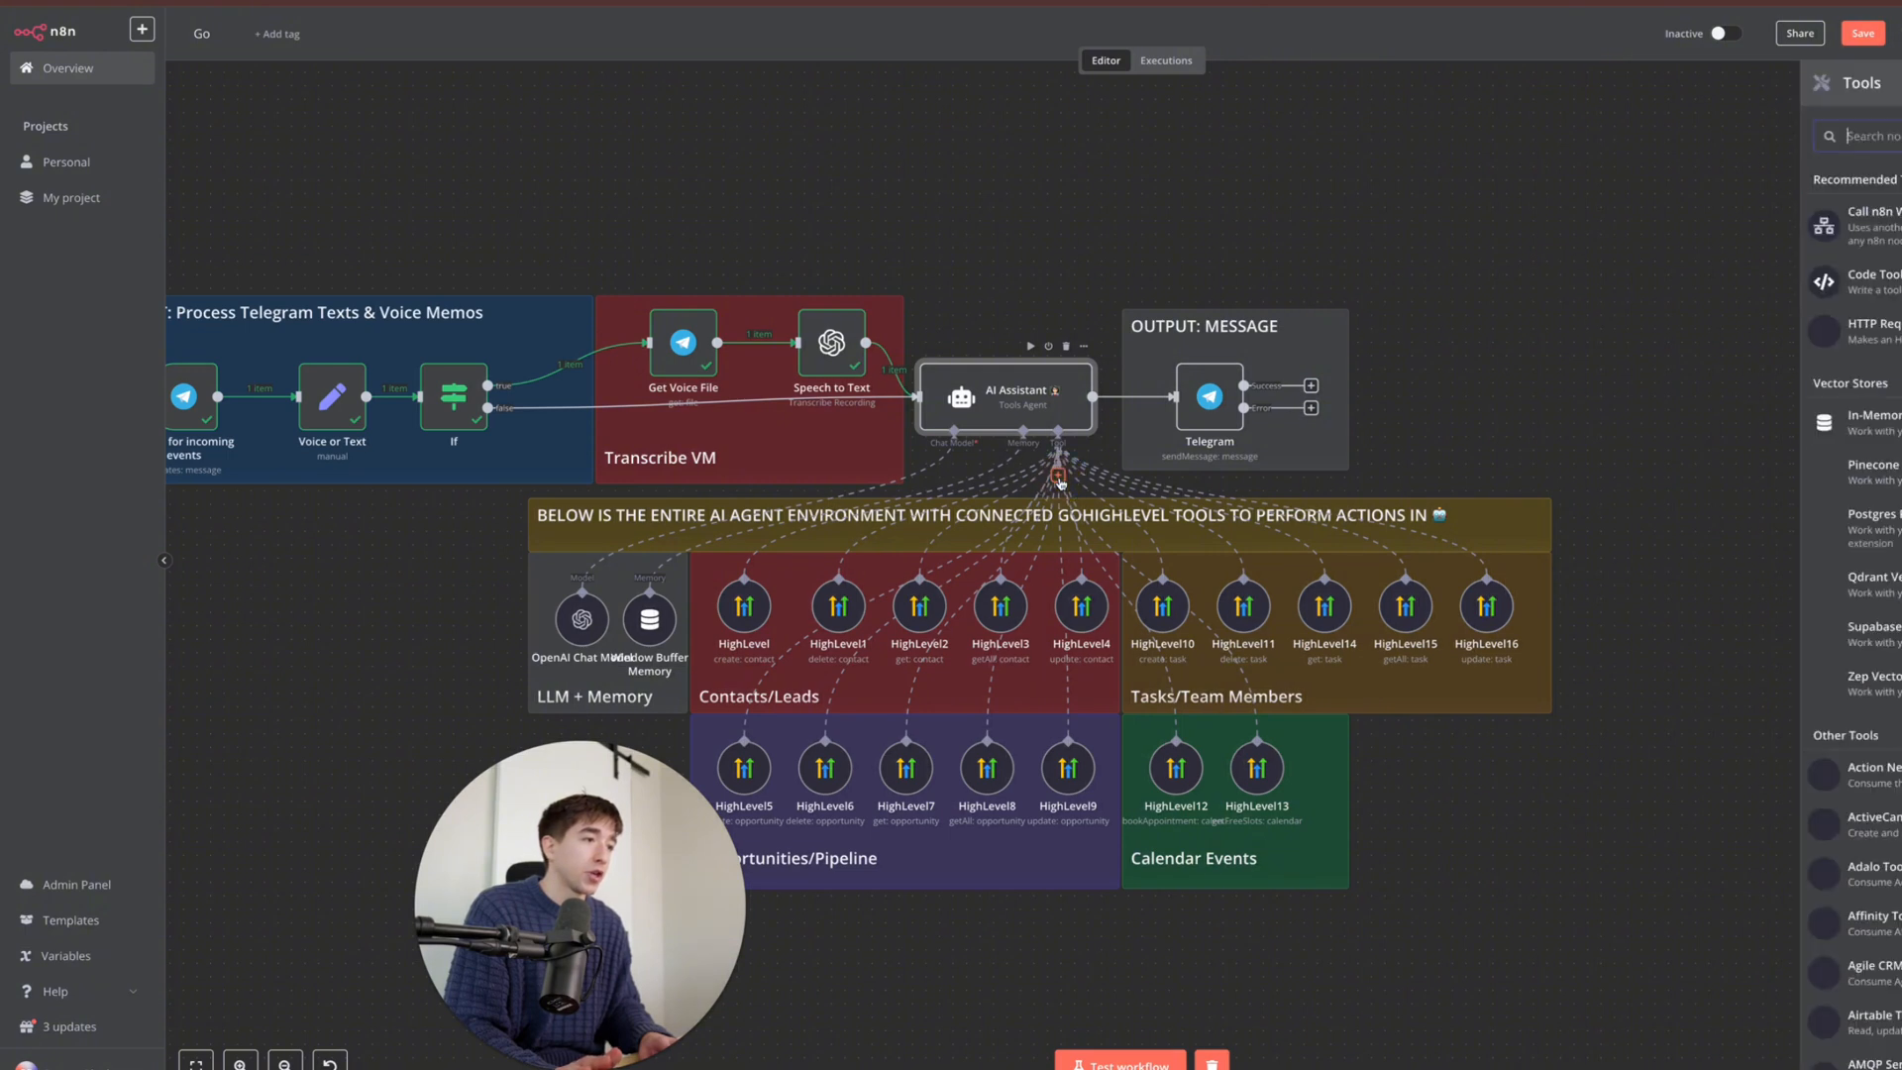
scroll(1850, 614, "down", 5)
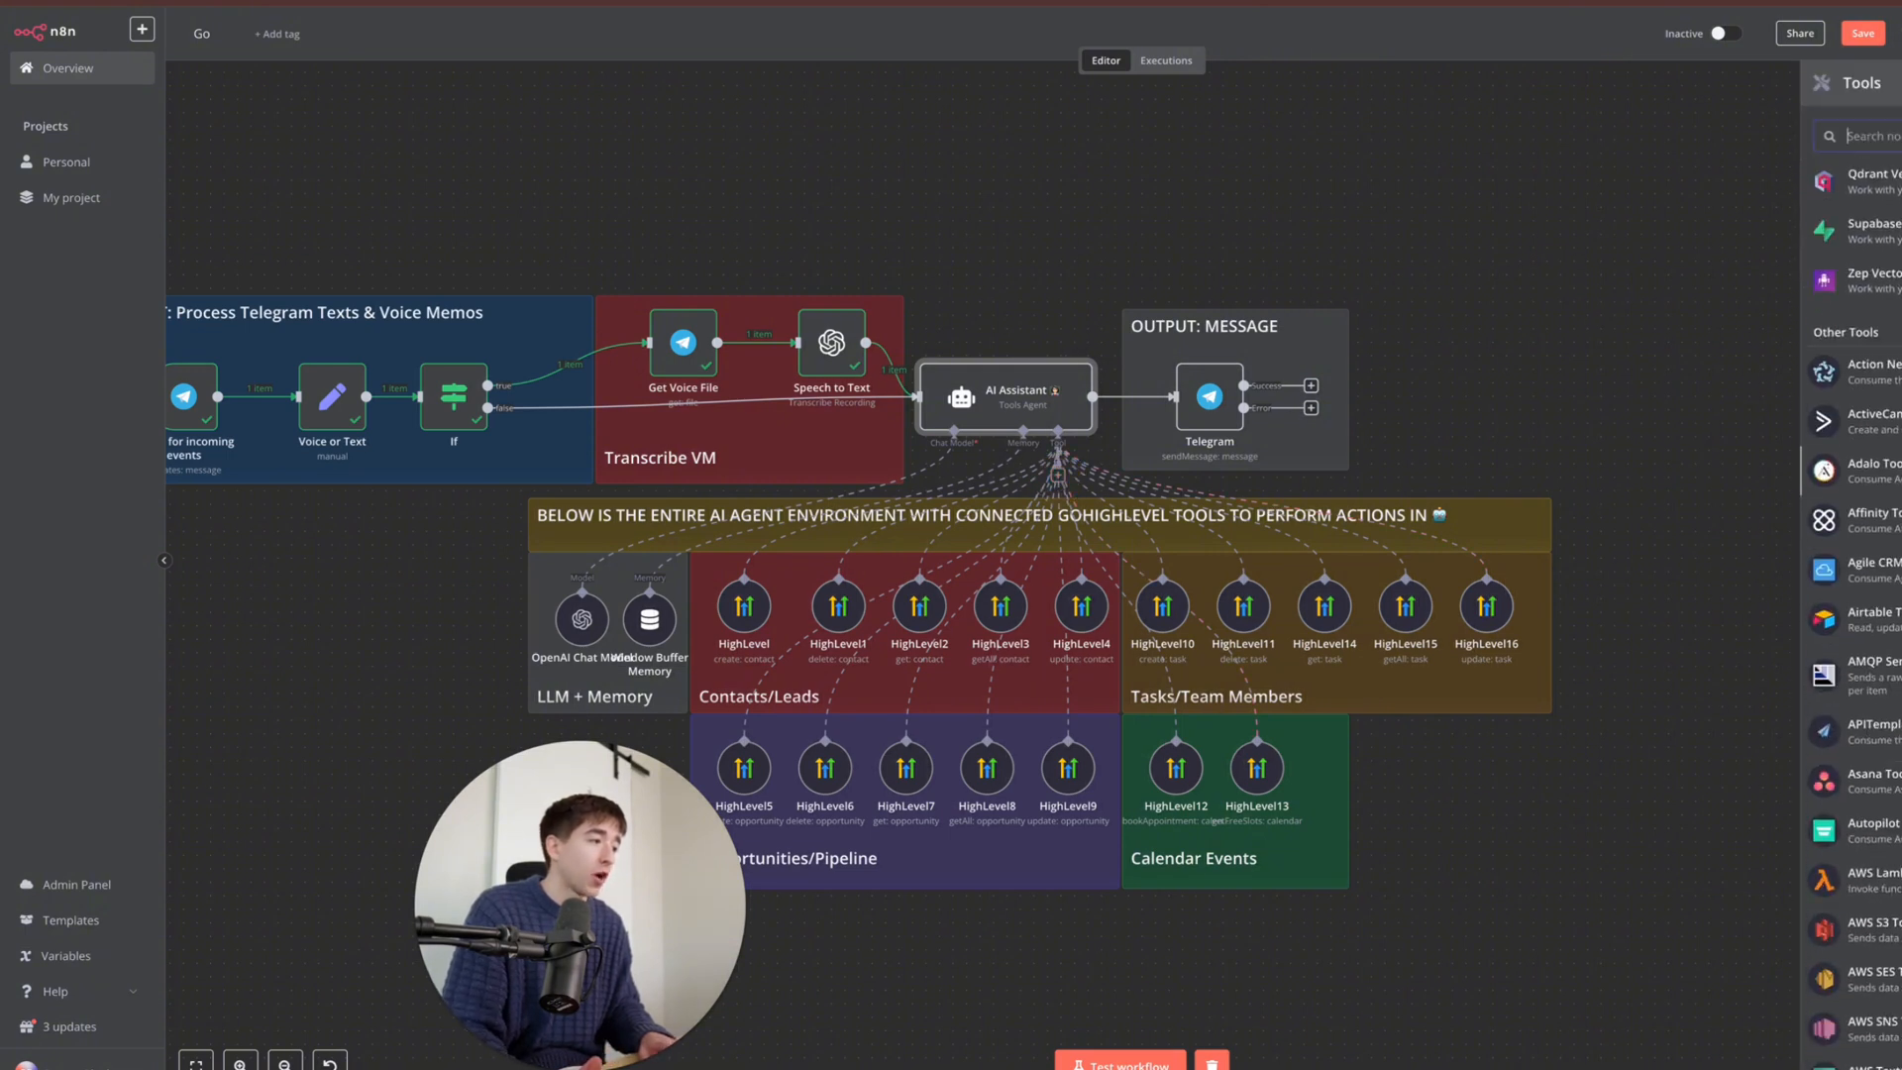
scroll(1851, 615, "down", 3)
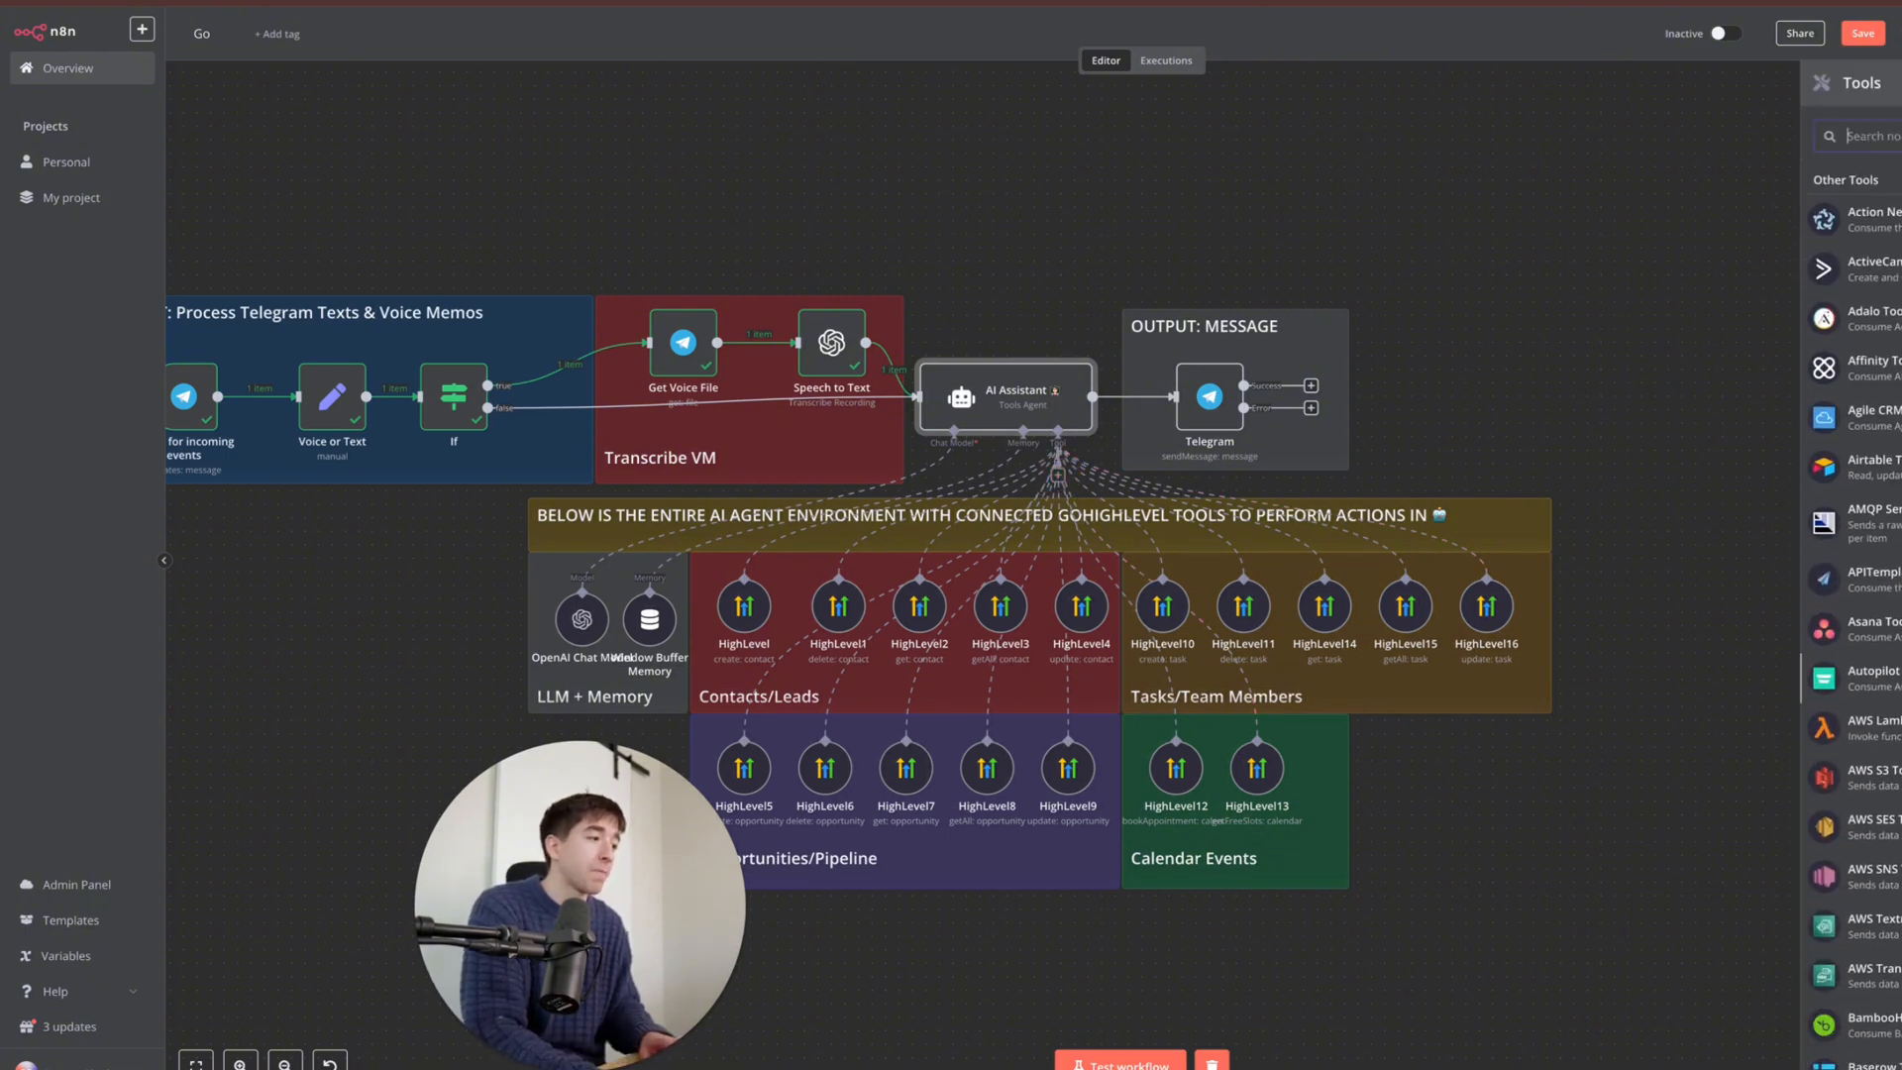
scroll(1850, 614, "down", 3)
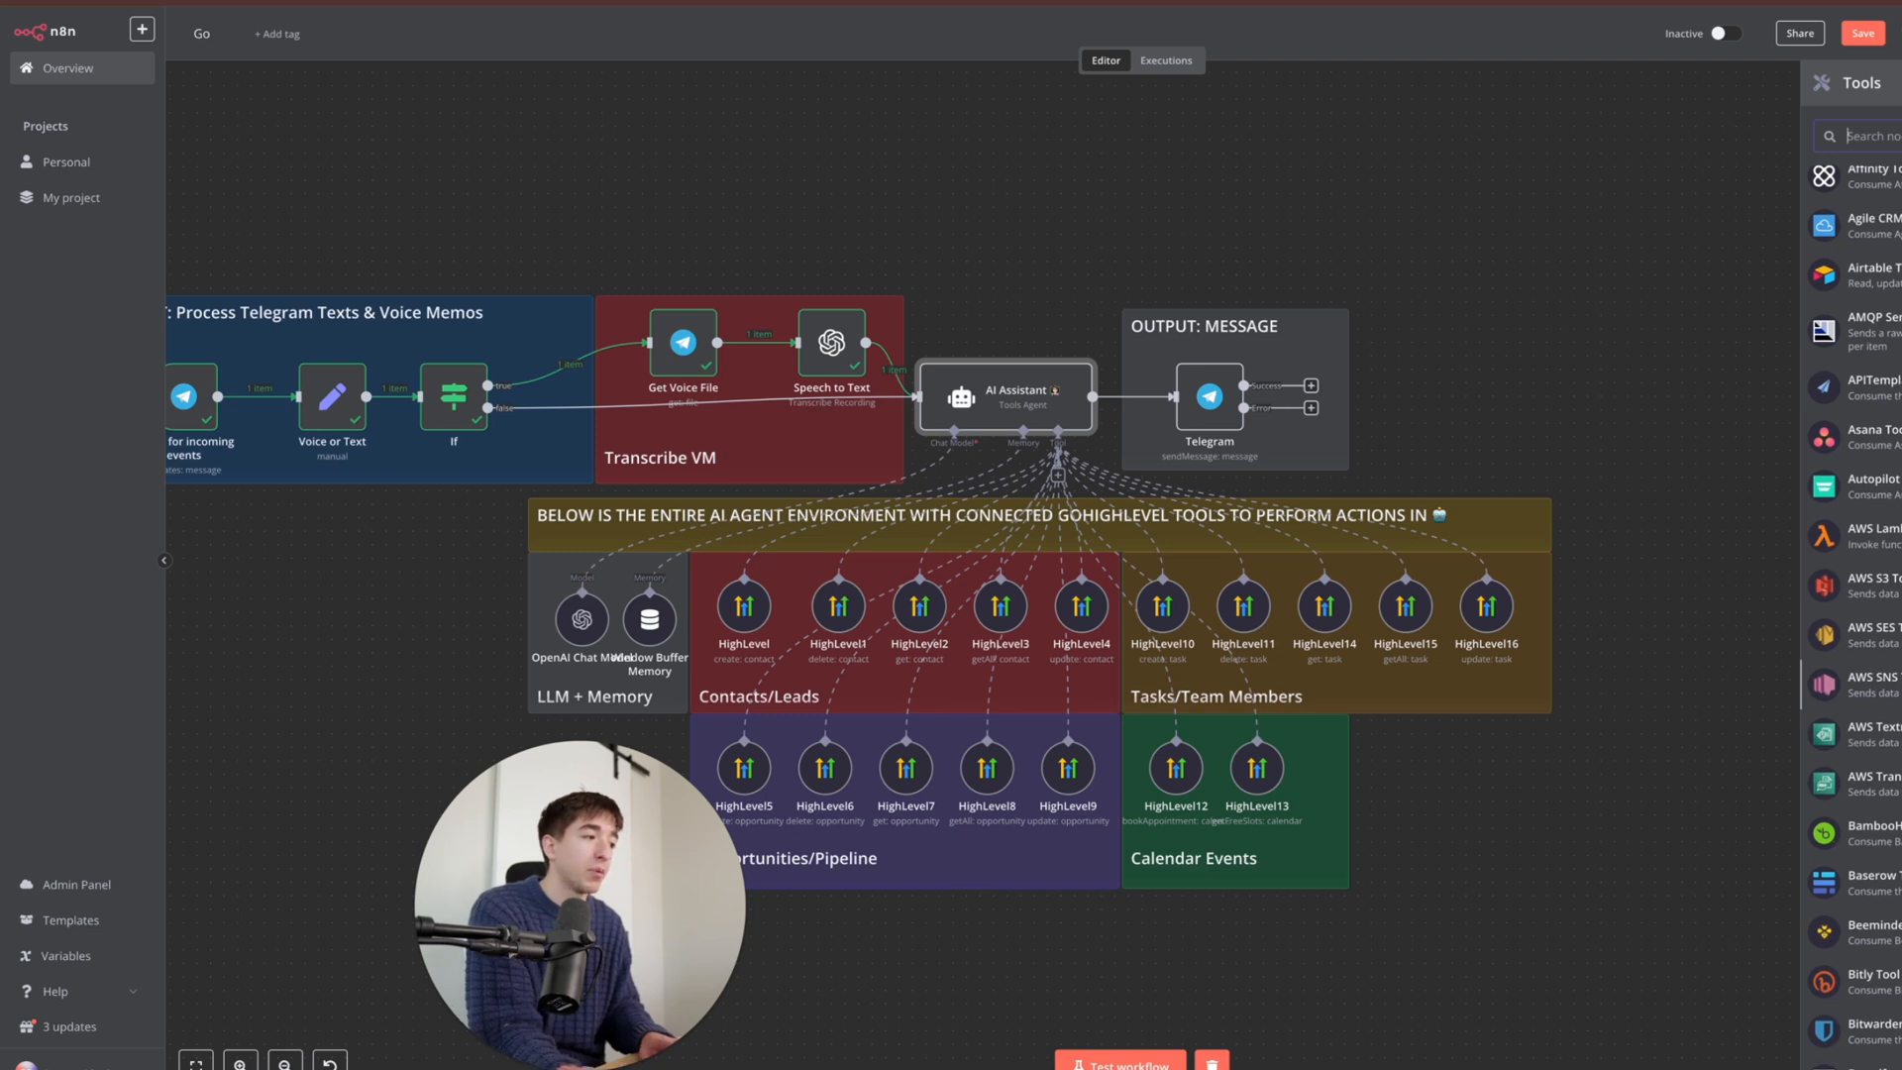
scroll(1850, 614, "down", 1)
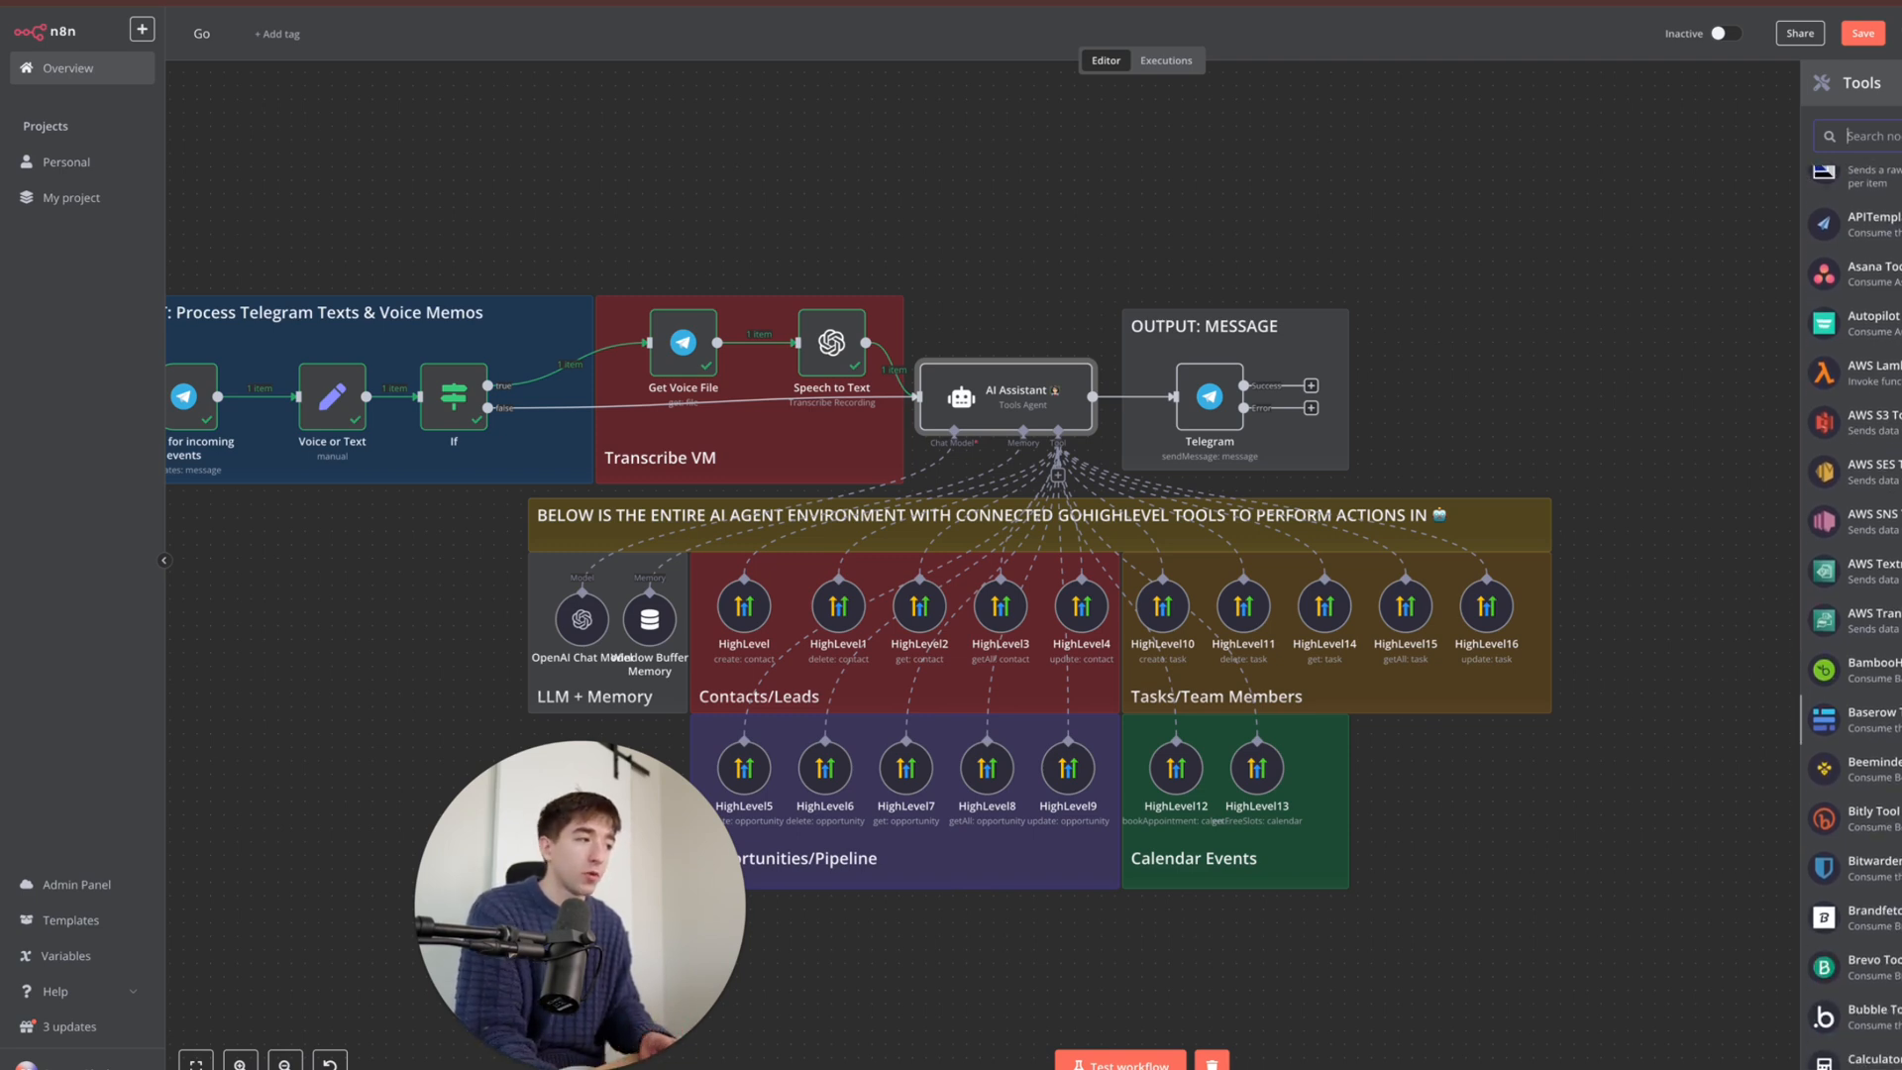
scroll(1850, 614, "down", 4)
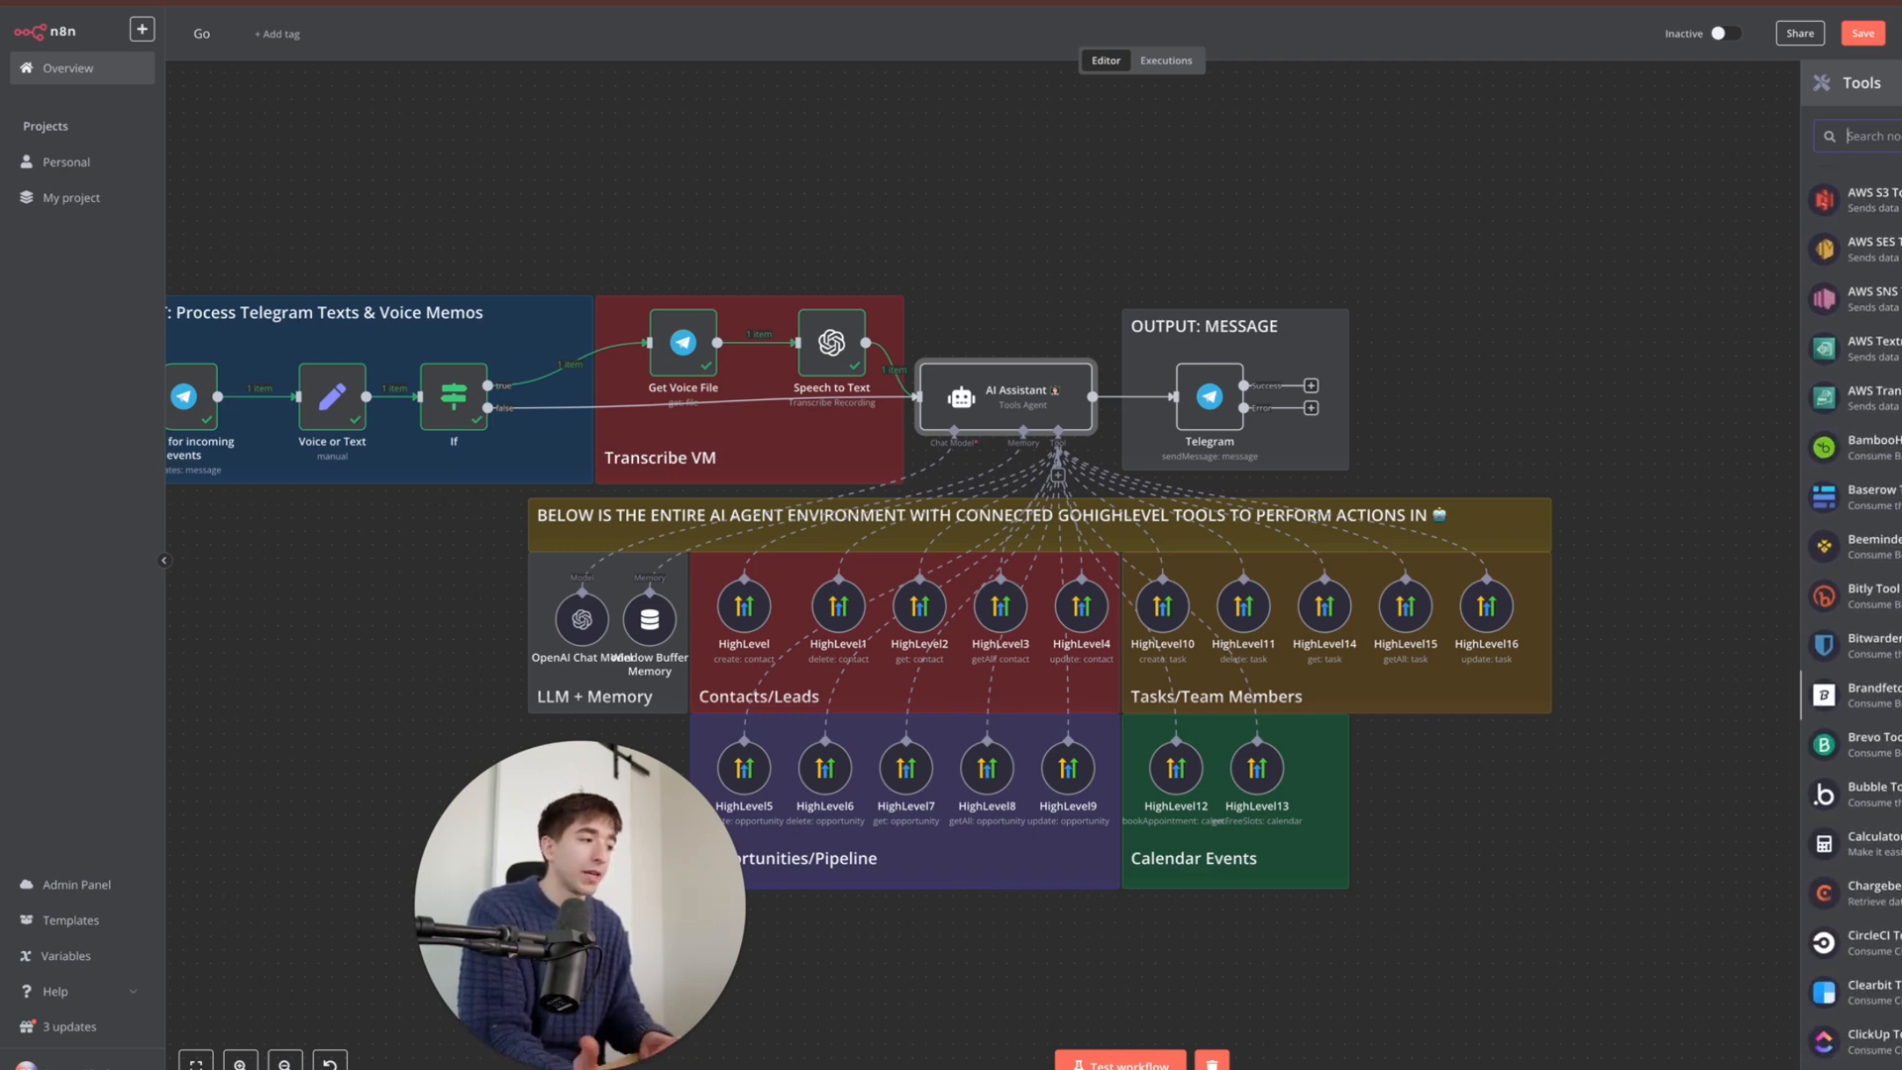
scroll(1850, 614, "down", 2)
scroll(1851, 594, "down", 2)
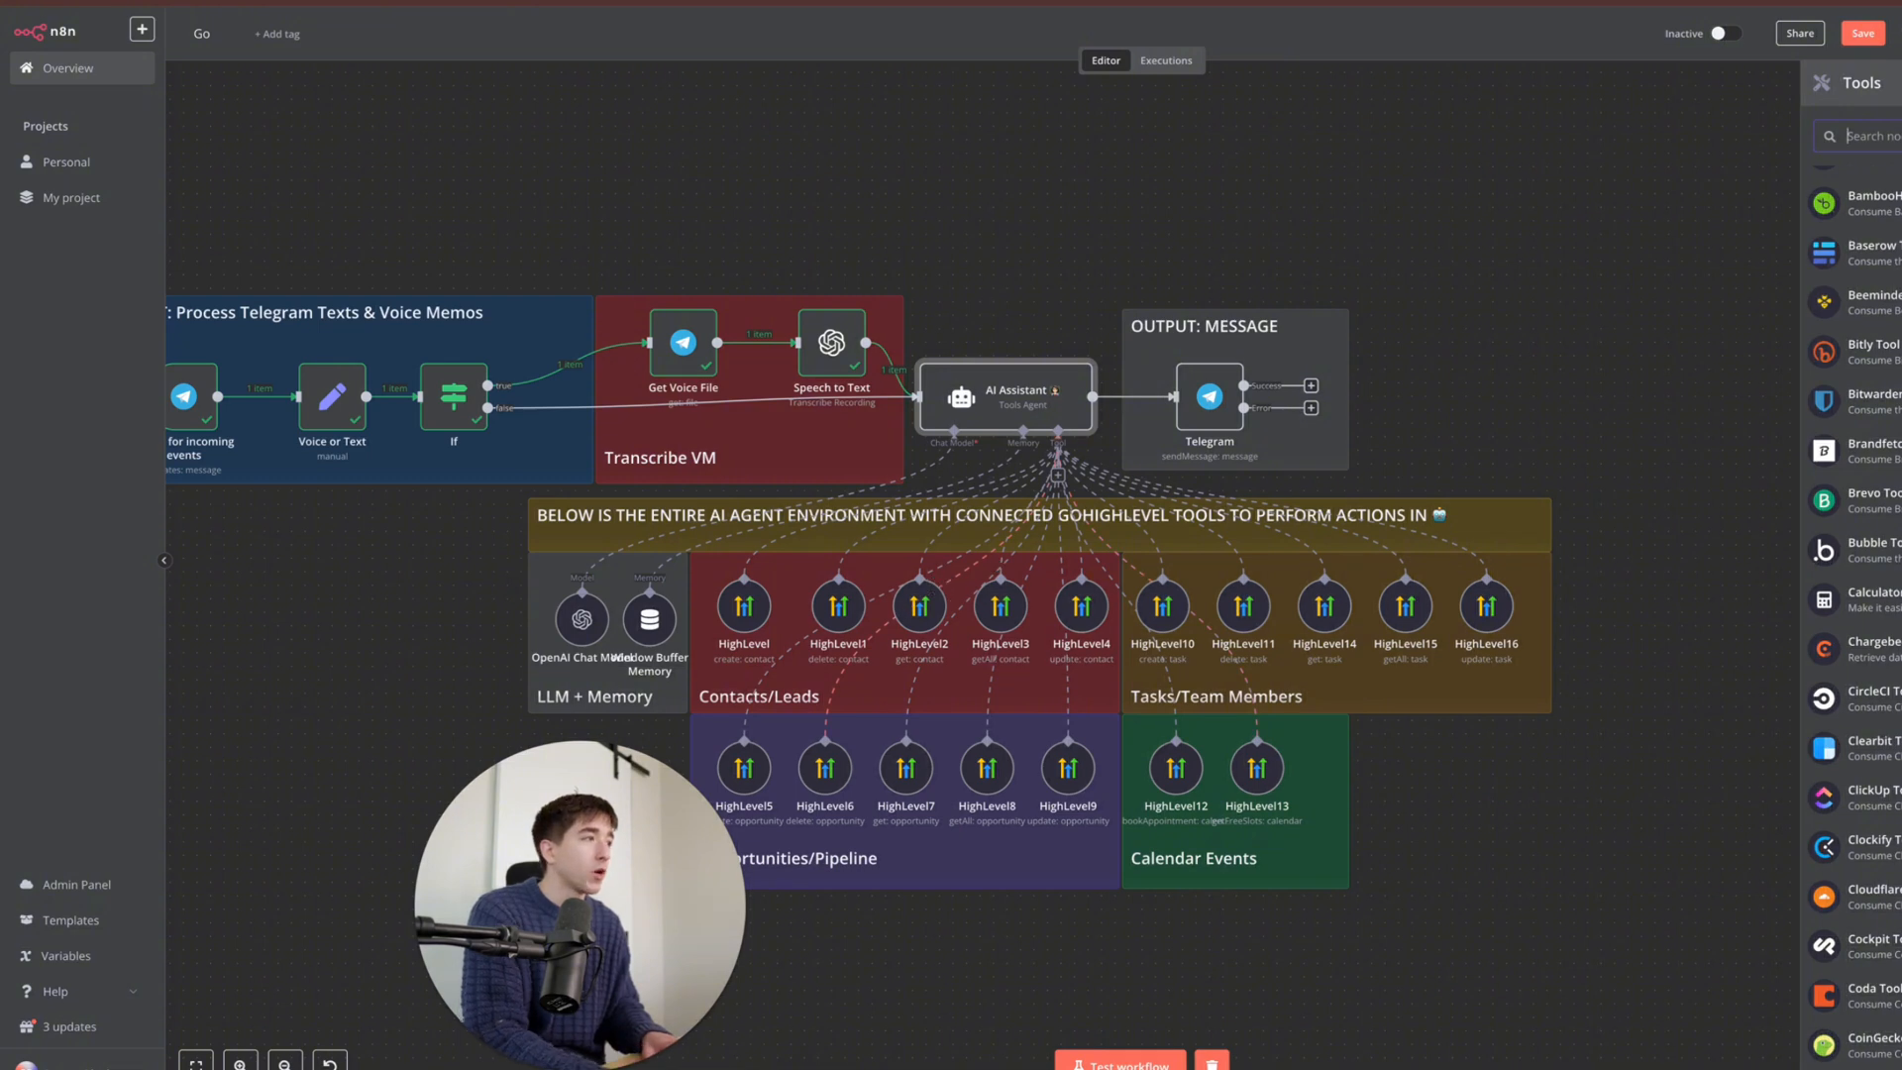
type("high")
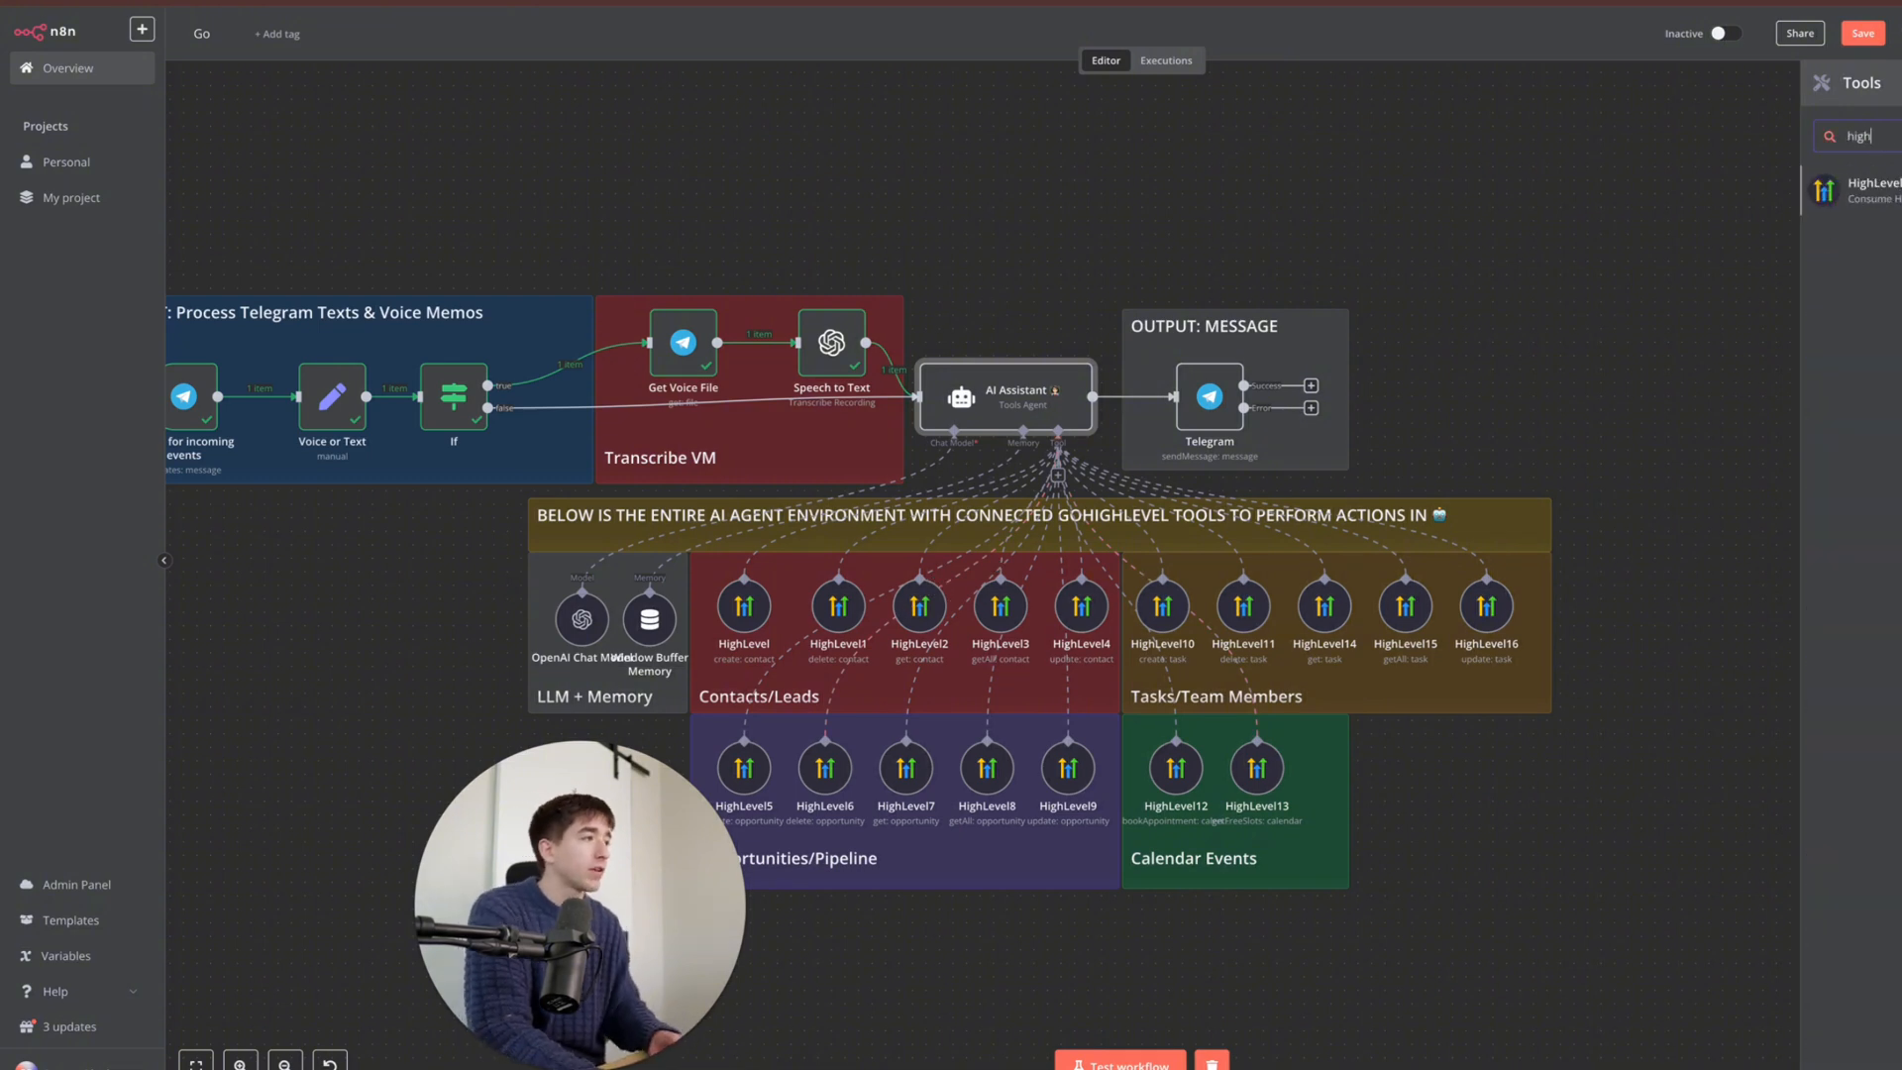
left_click(1882, 193)
left_click(1038, 136)
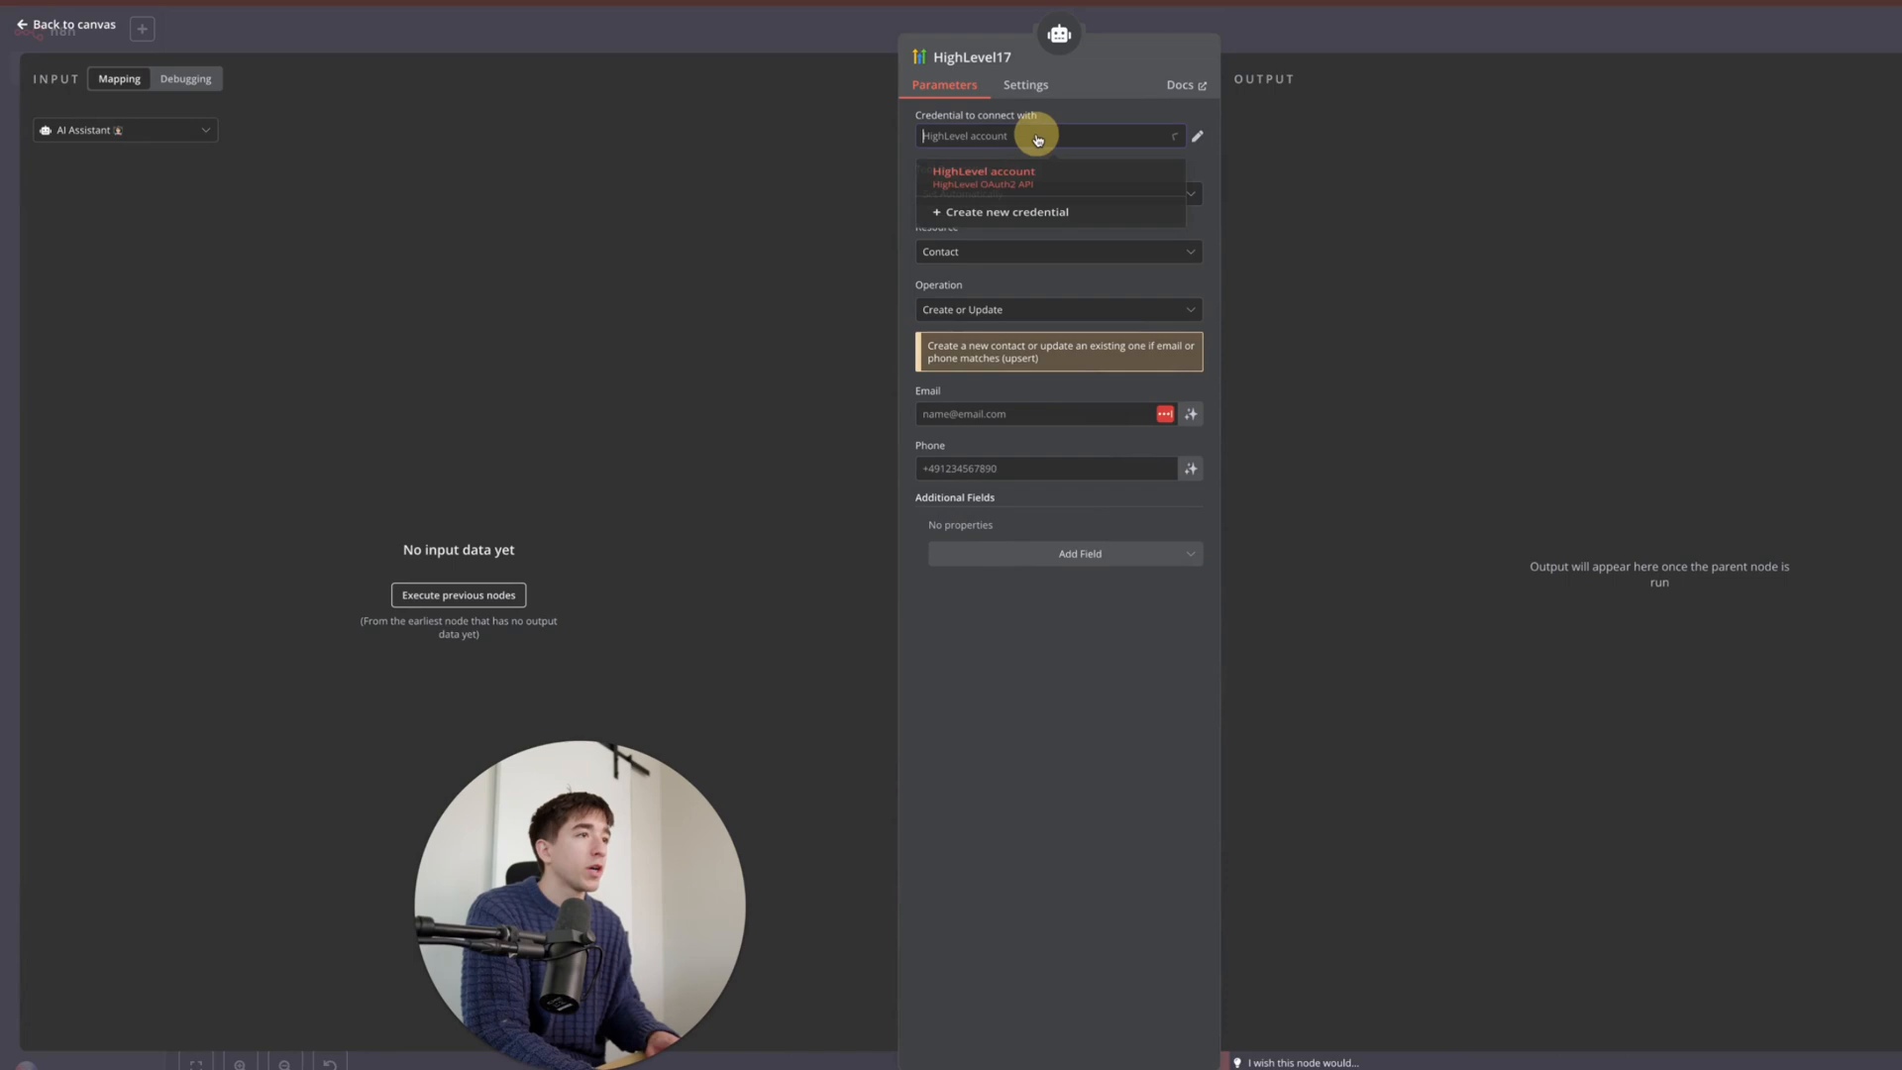
- Start a new HighLevel account 2 credential and open its setup documentation
left_click(1032, 220)
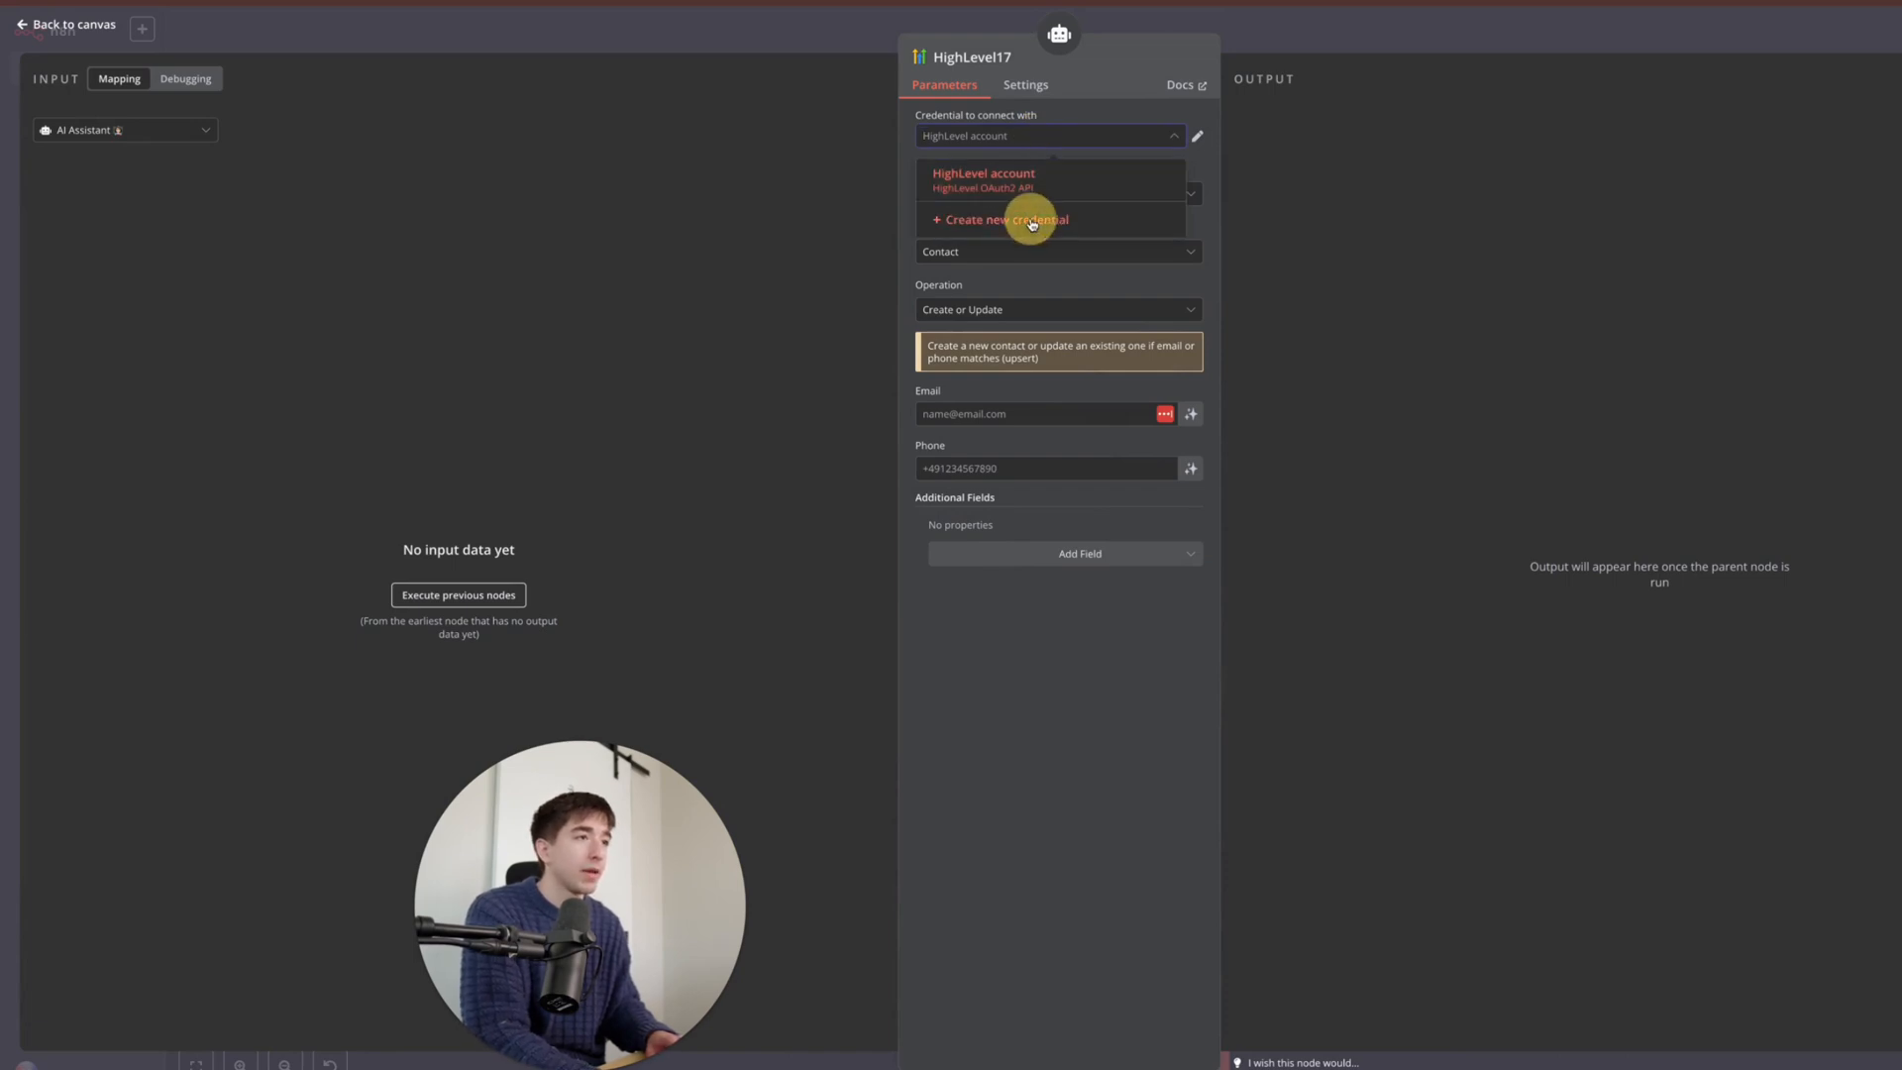
scroll(948, 452, "down", 2)
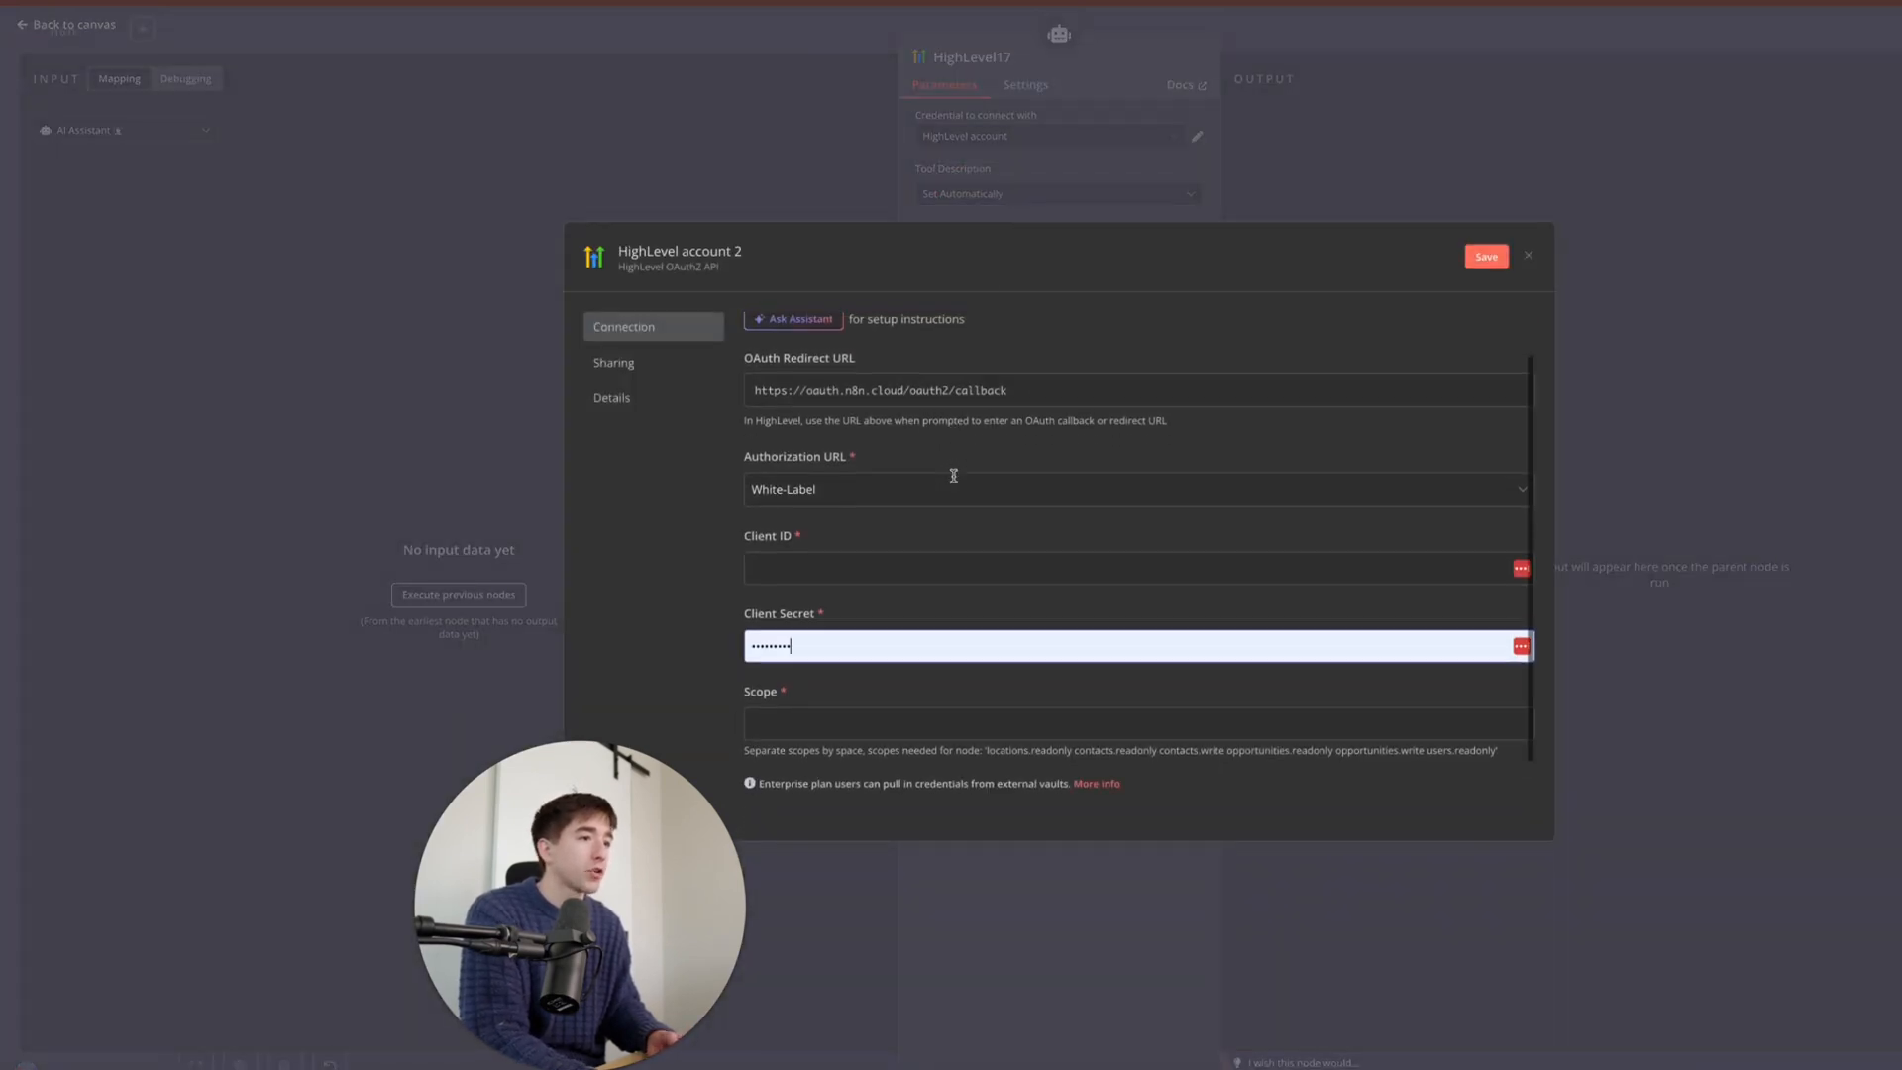
scroll(914, 515, "up", 2)
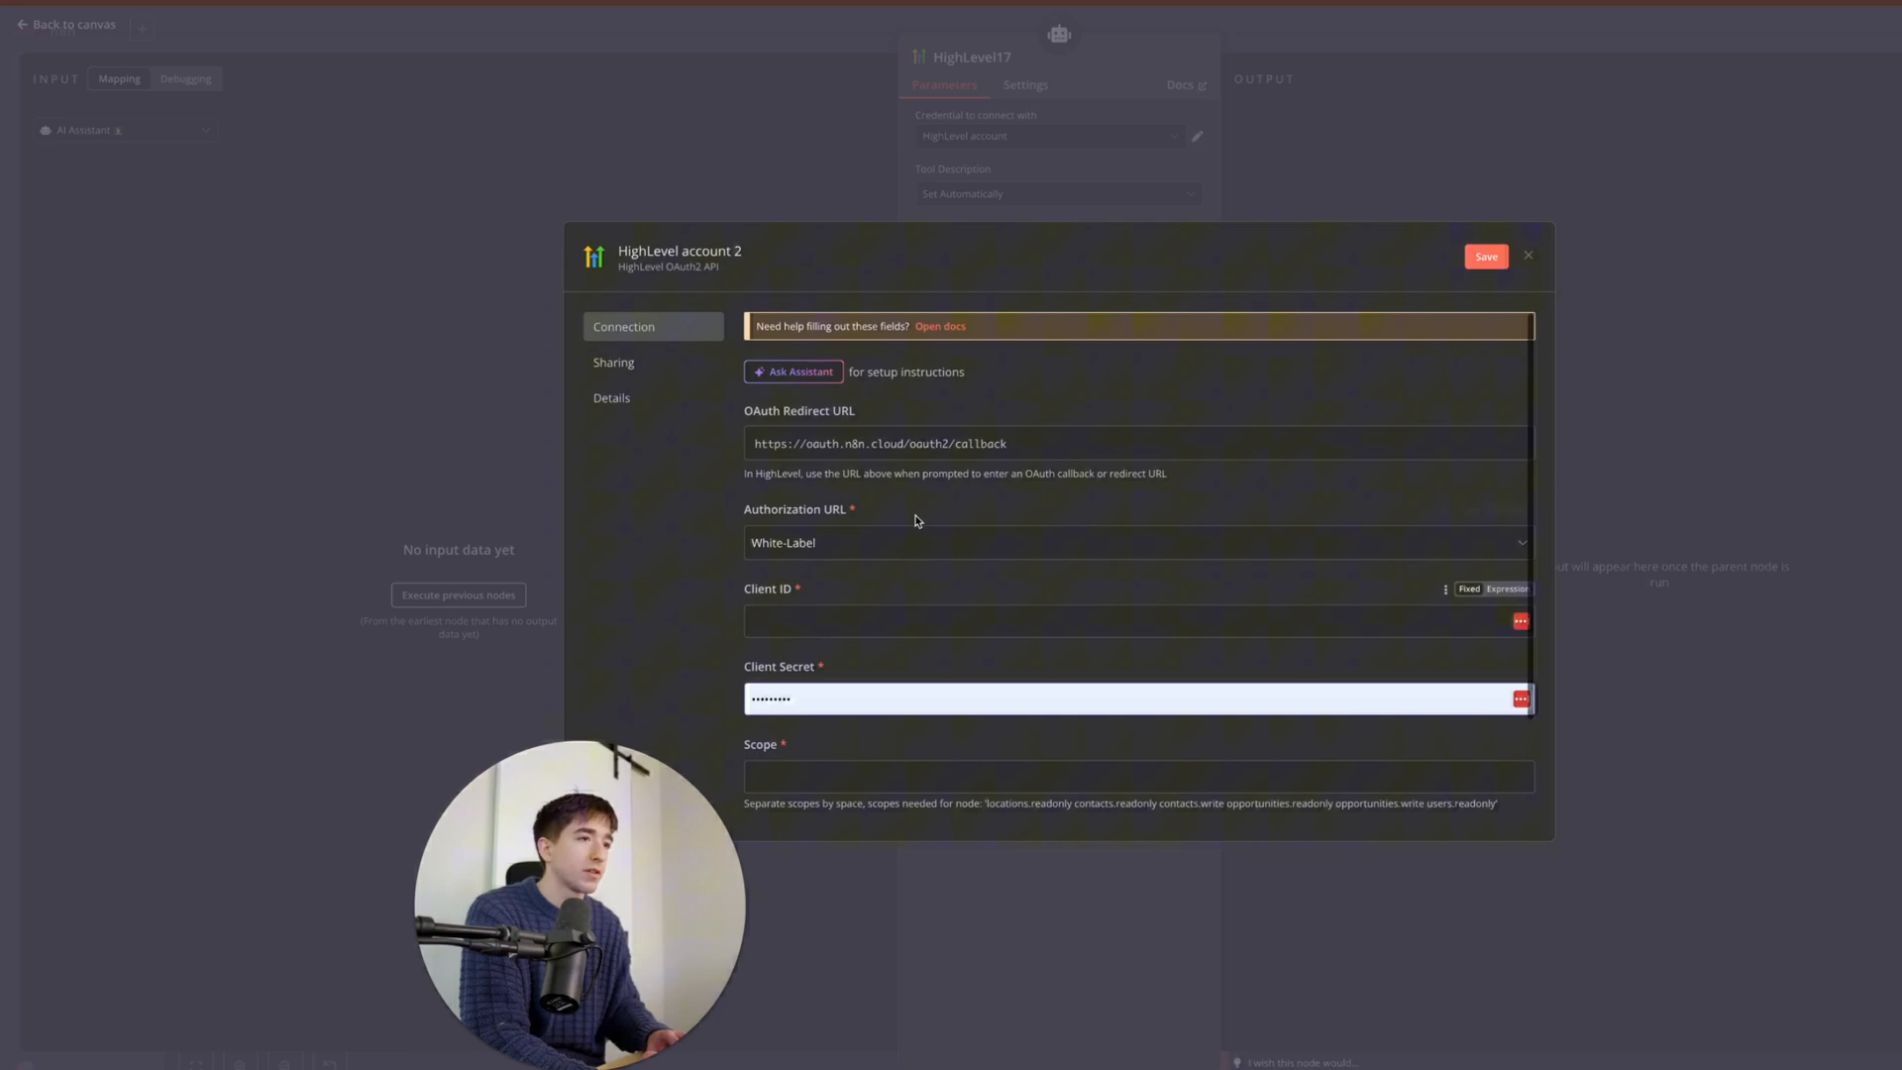
left_click(939, 326)
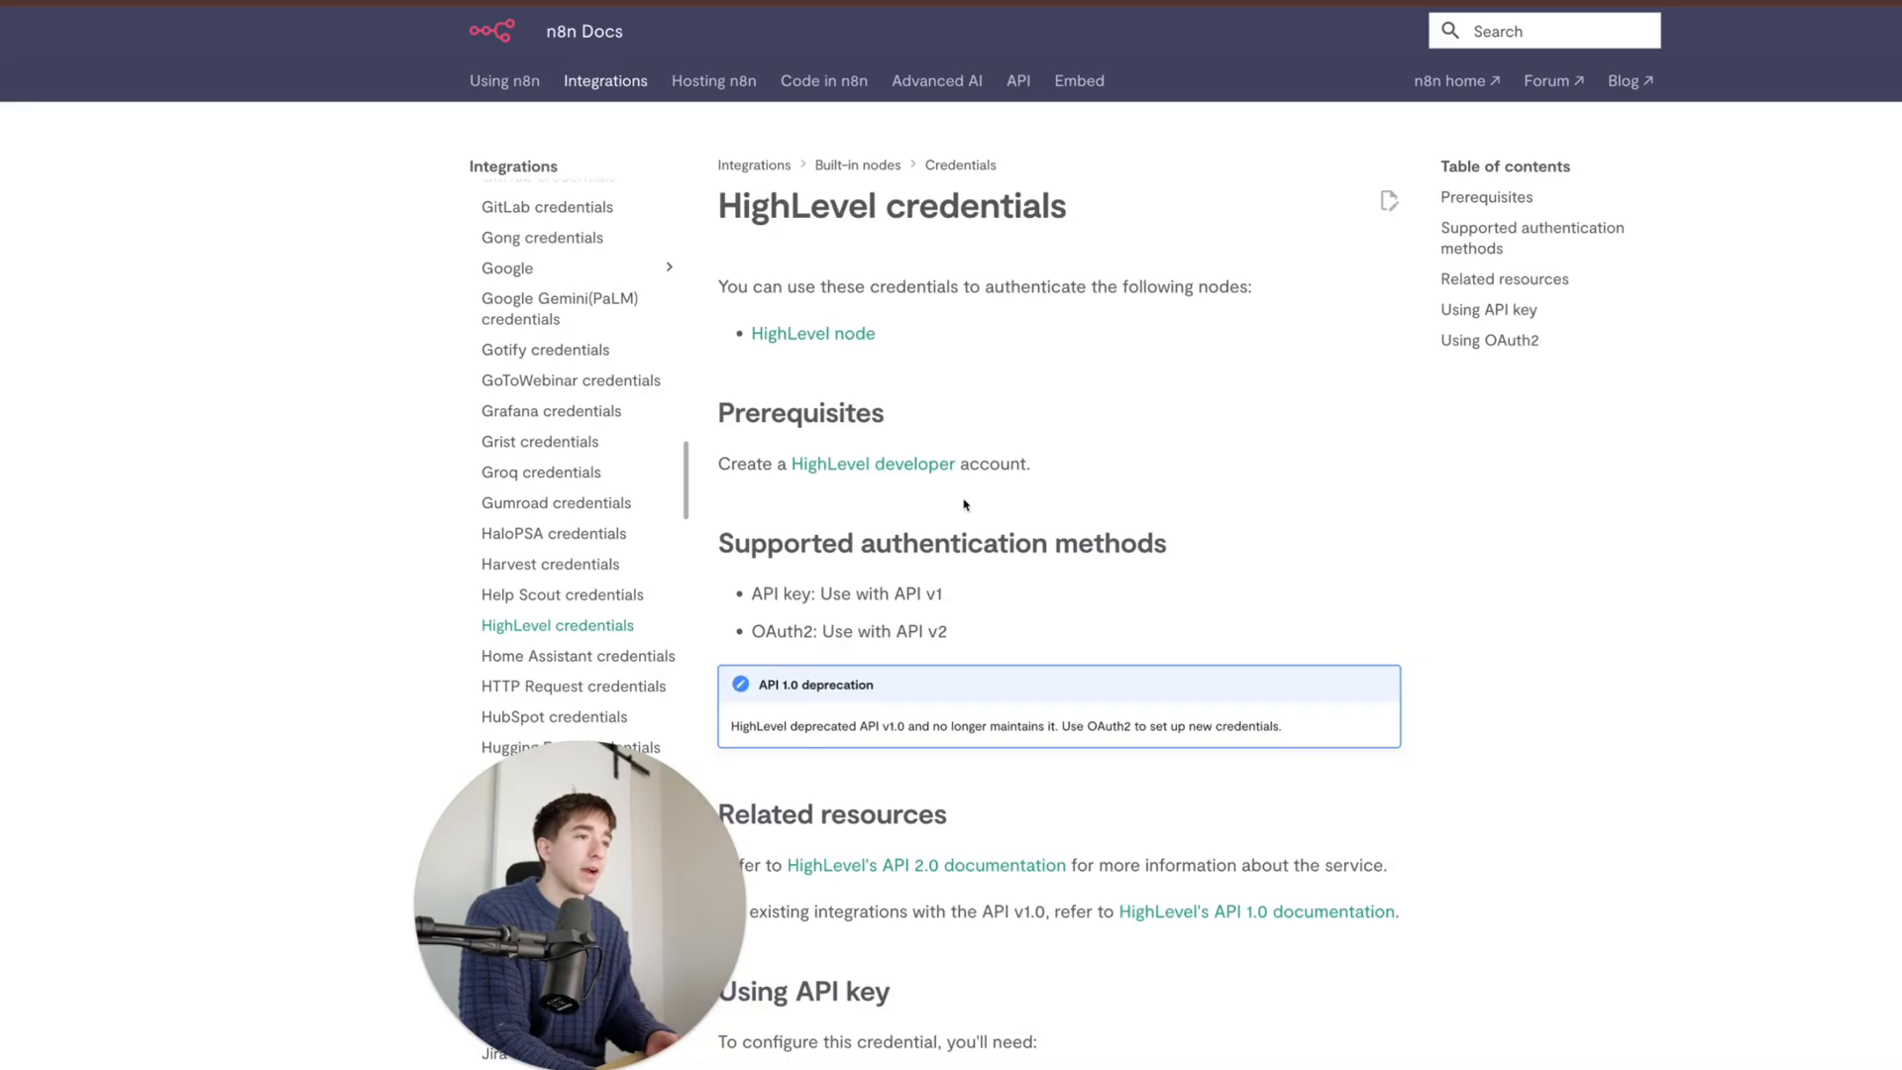
- Scroll through the HighLevel credentials docs to review the OAuth2 client ID, secret and scope requirements
scroll(964, 505, "down", 4)
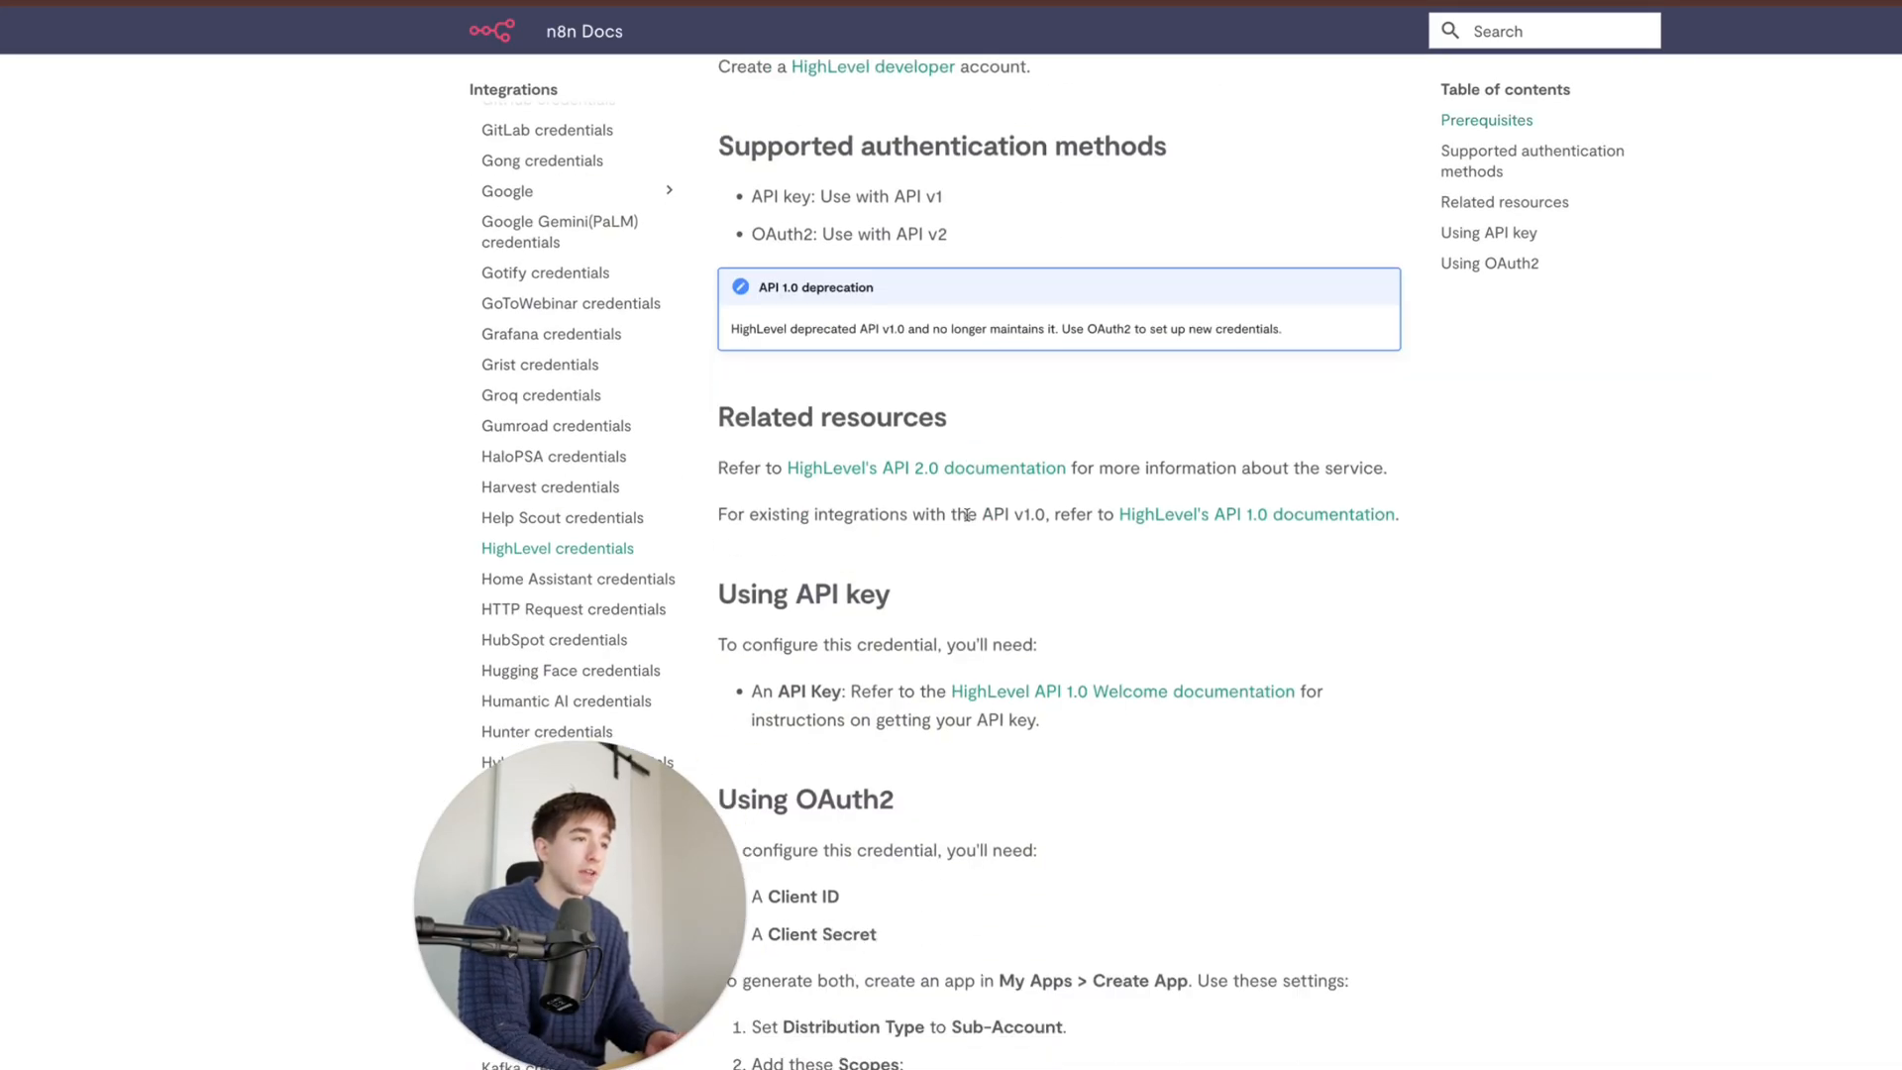
scroll(966, 515, "down", 5)
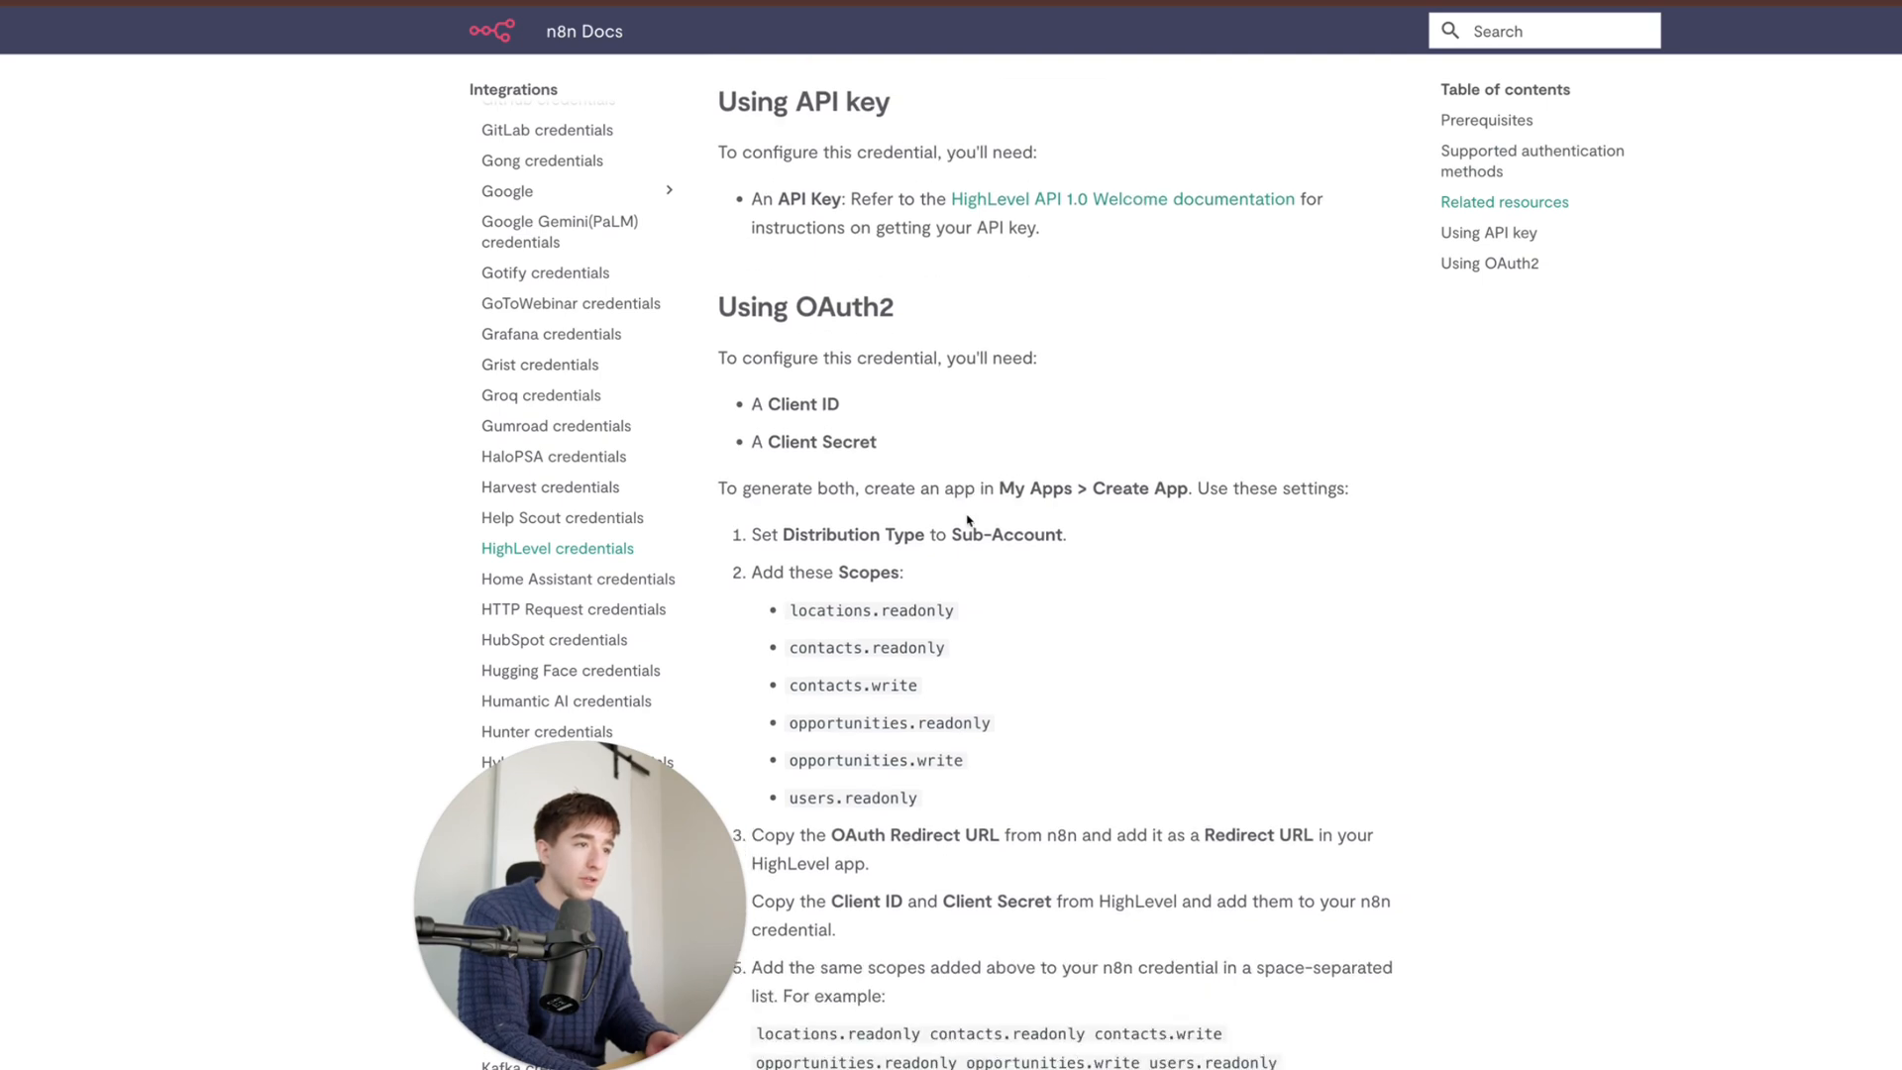
scroll(968, 519, "up", 4)
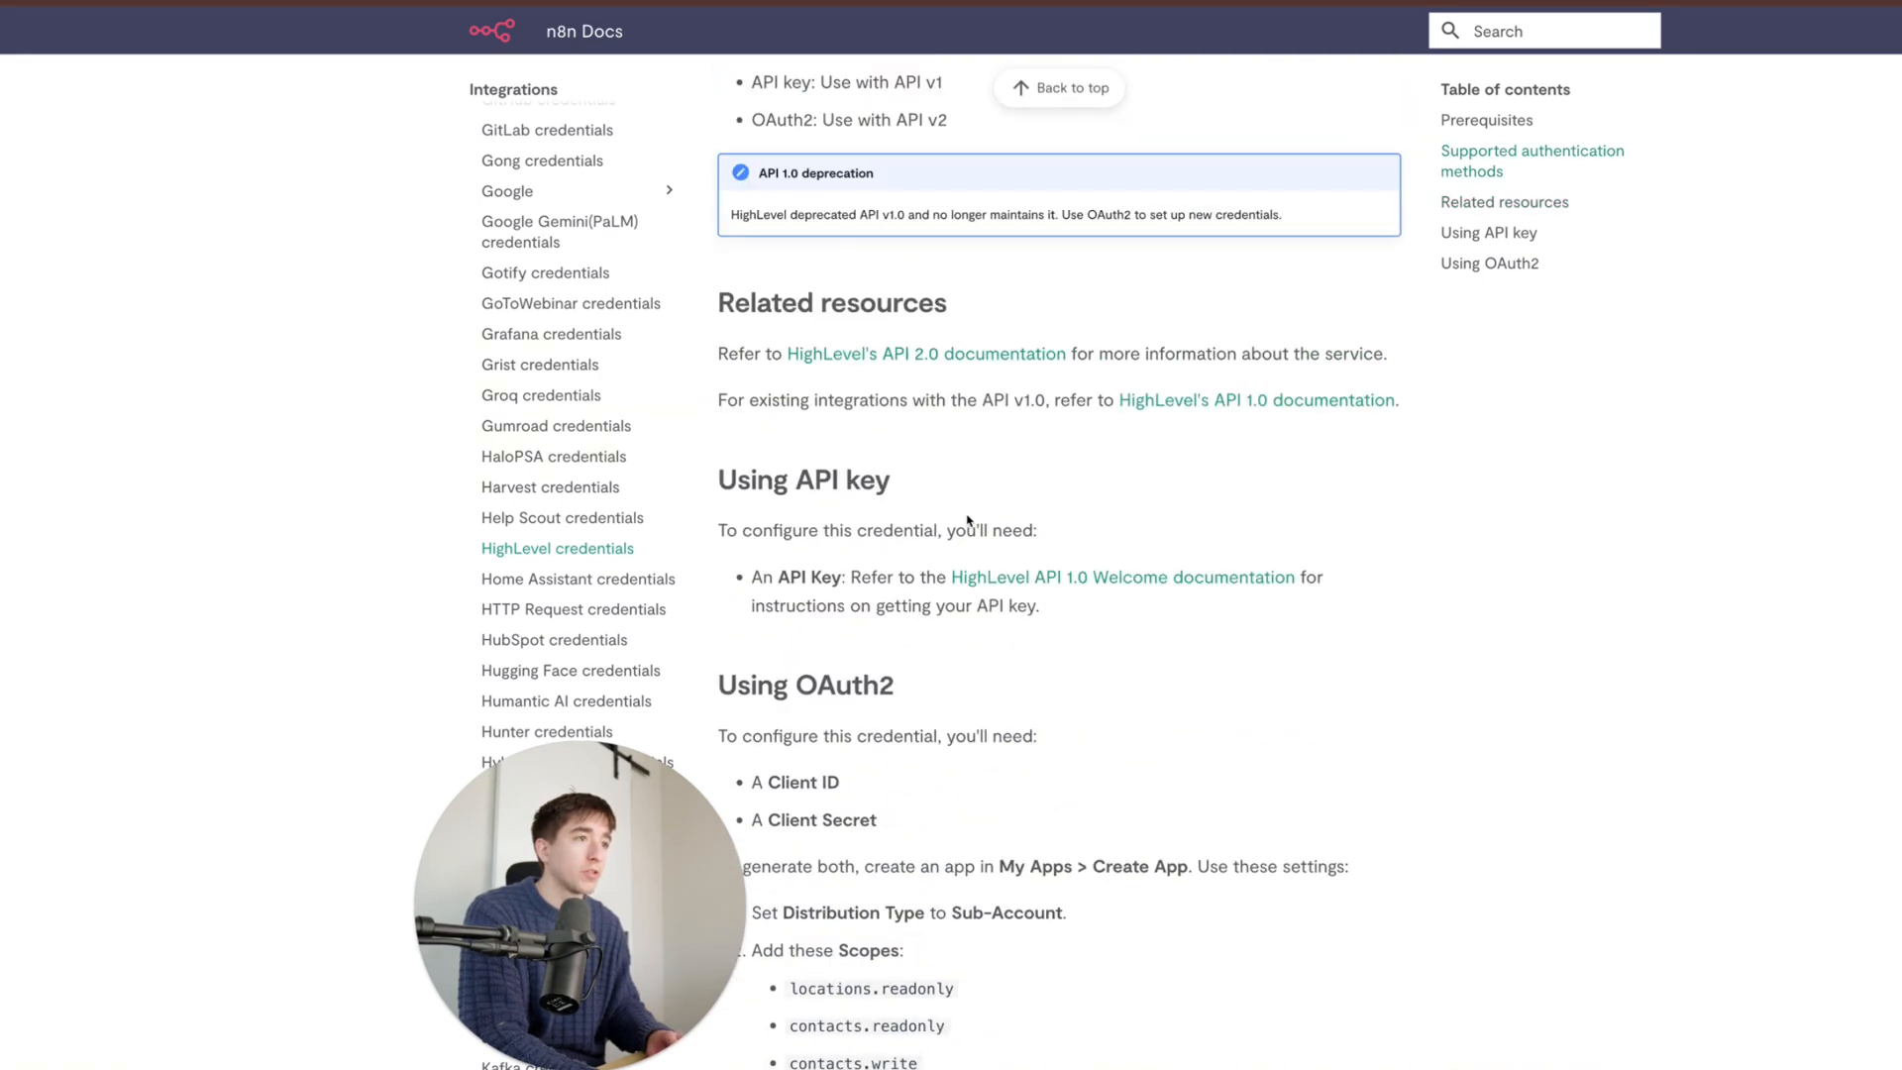
scroll(968, 519, "down", 1)
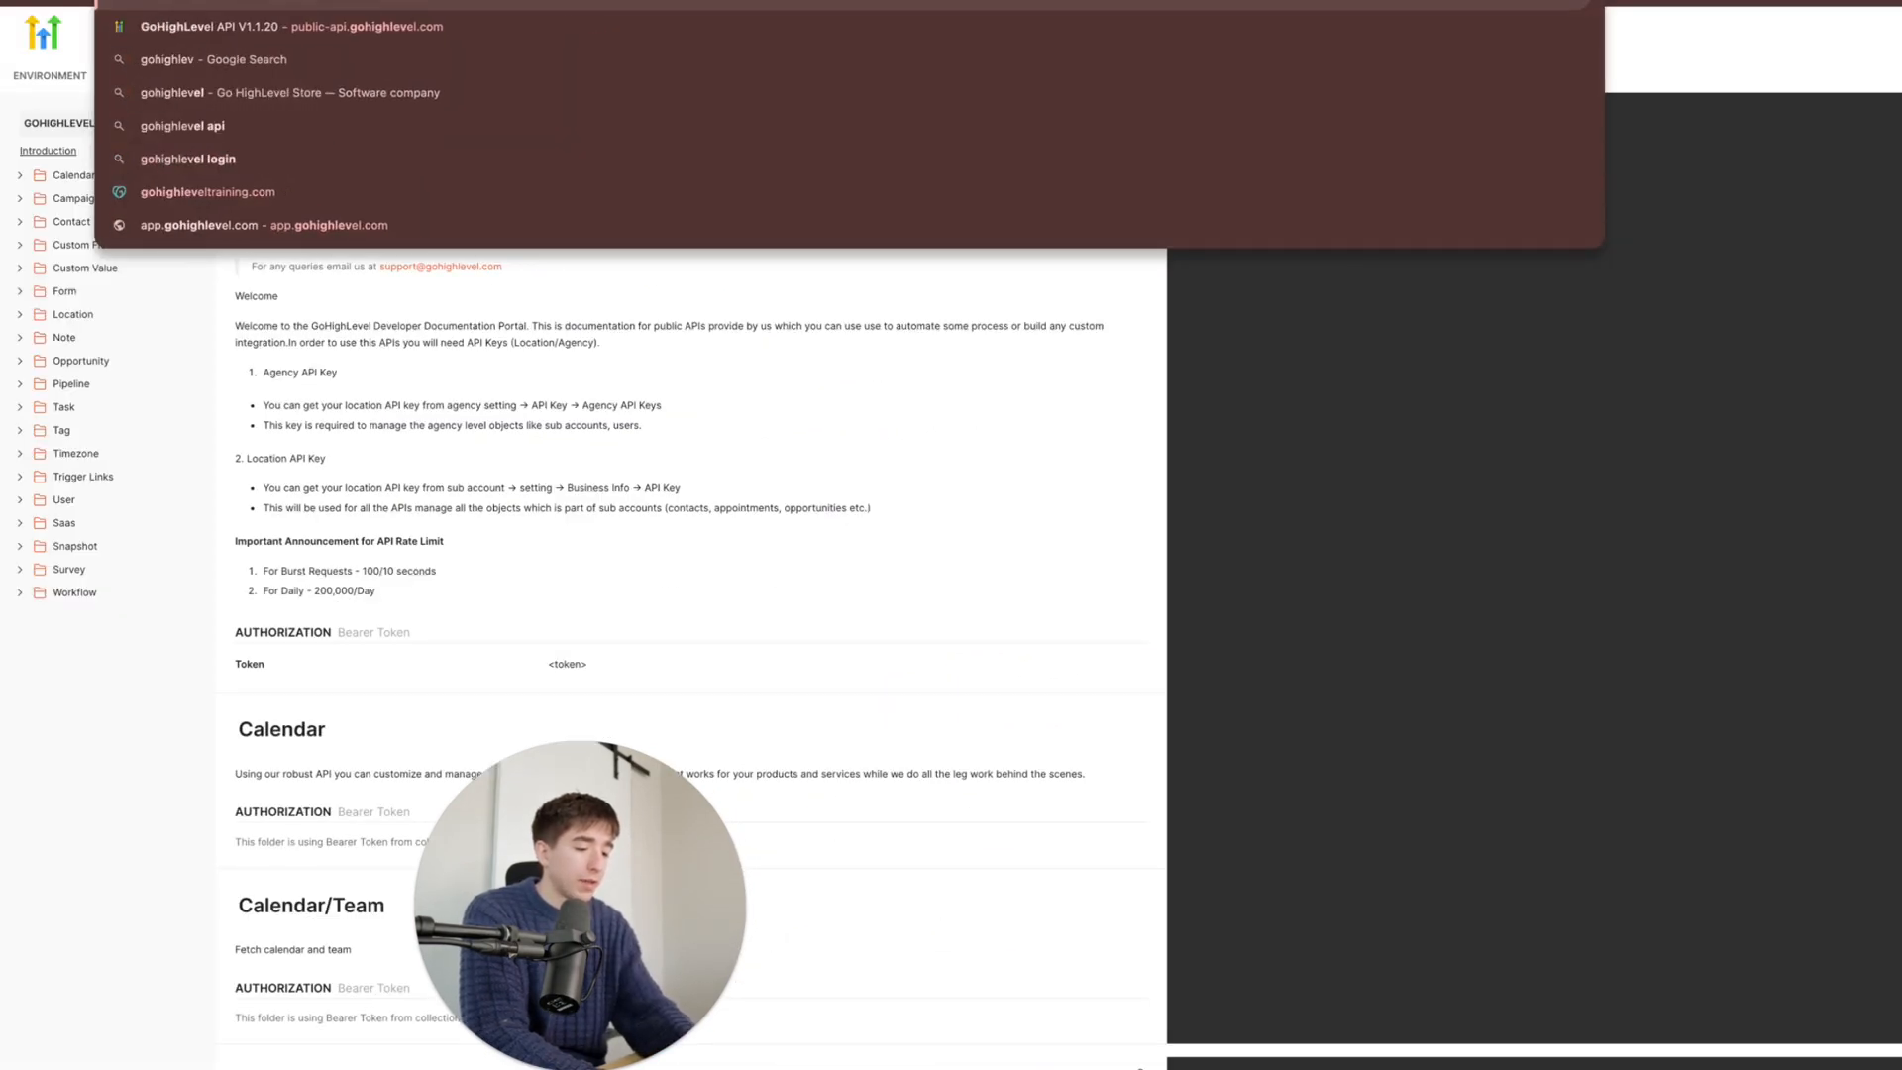
- Search Google for 'gohighlevel marketplace api' and open the HighLevel developer Marketplace result
type("rketplace app")
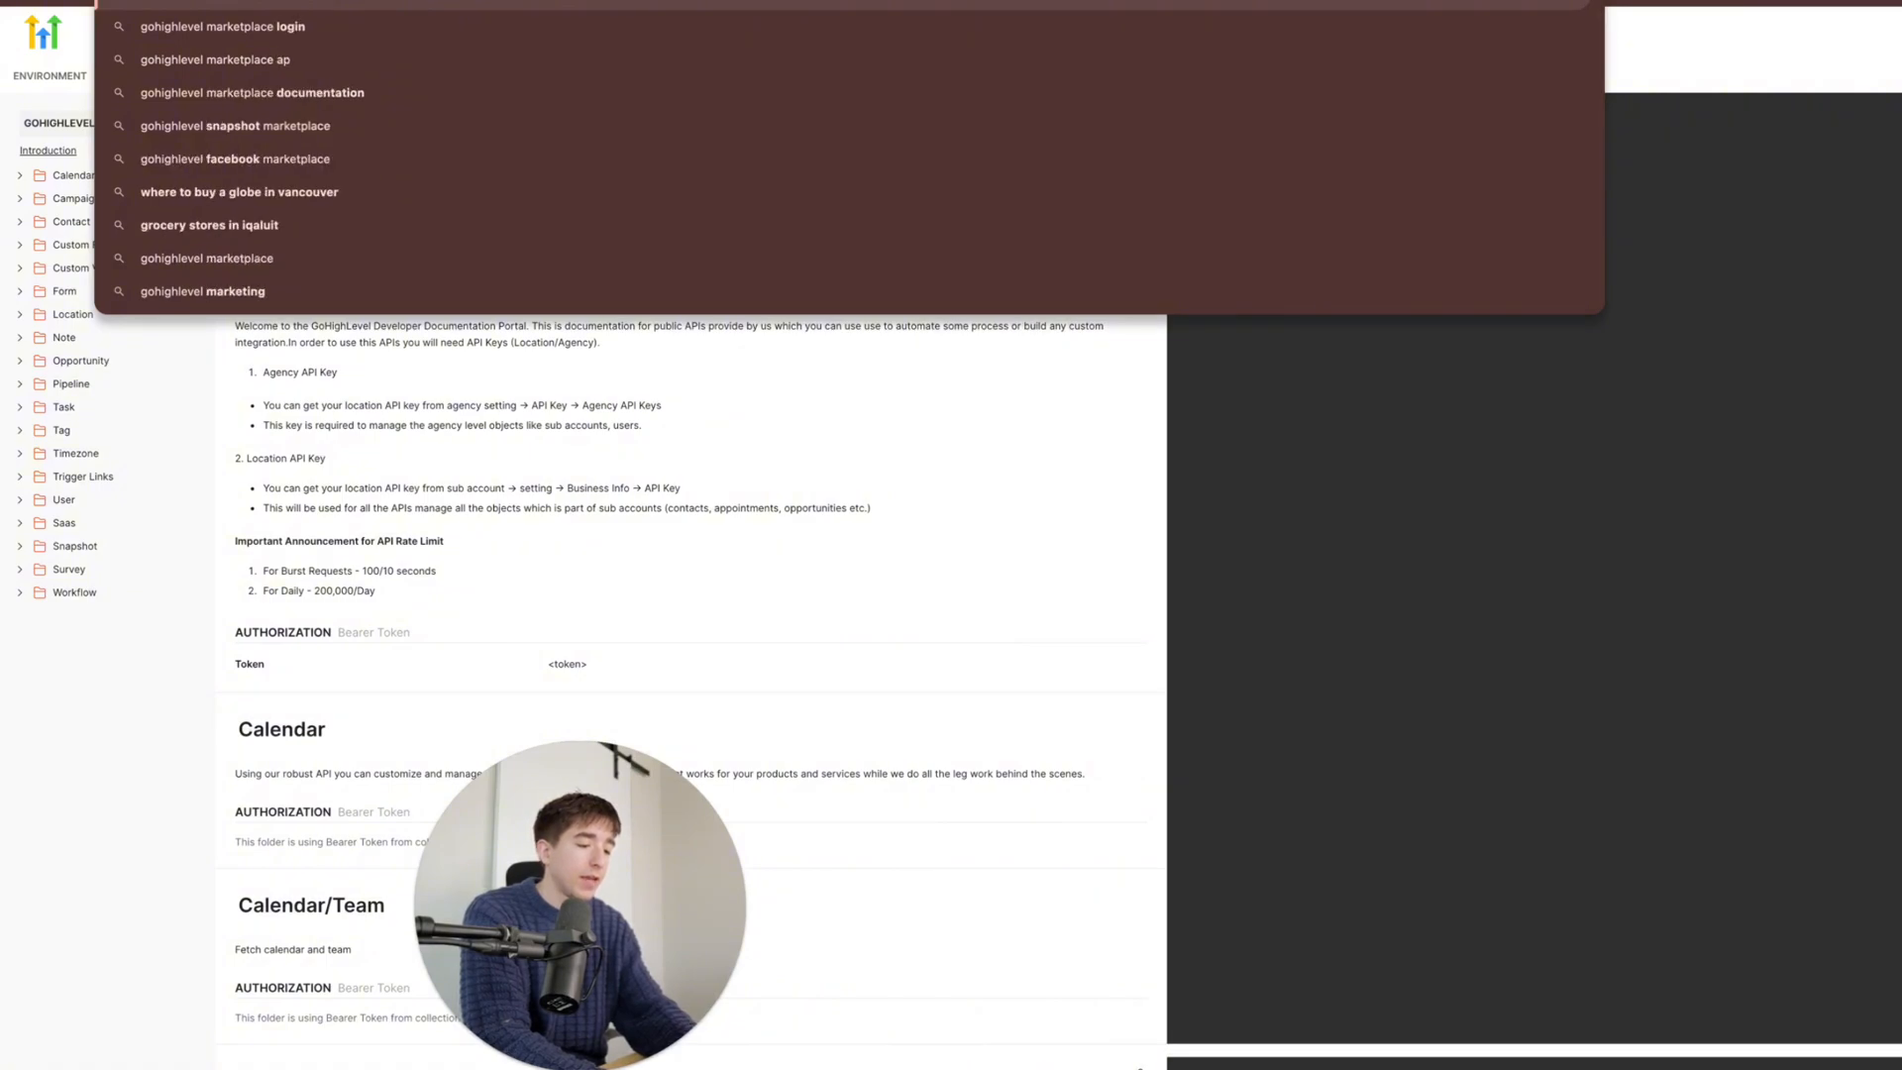
key("Return")
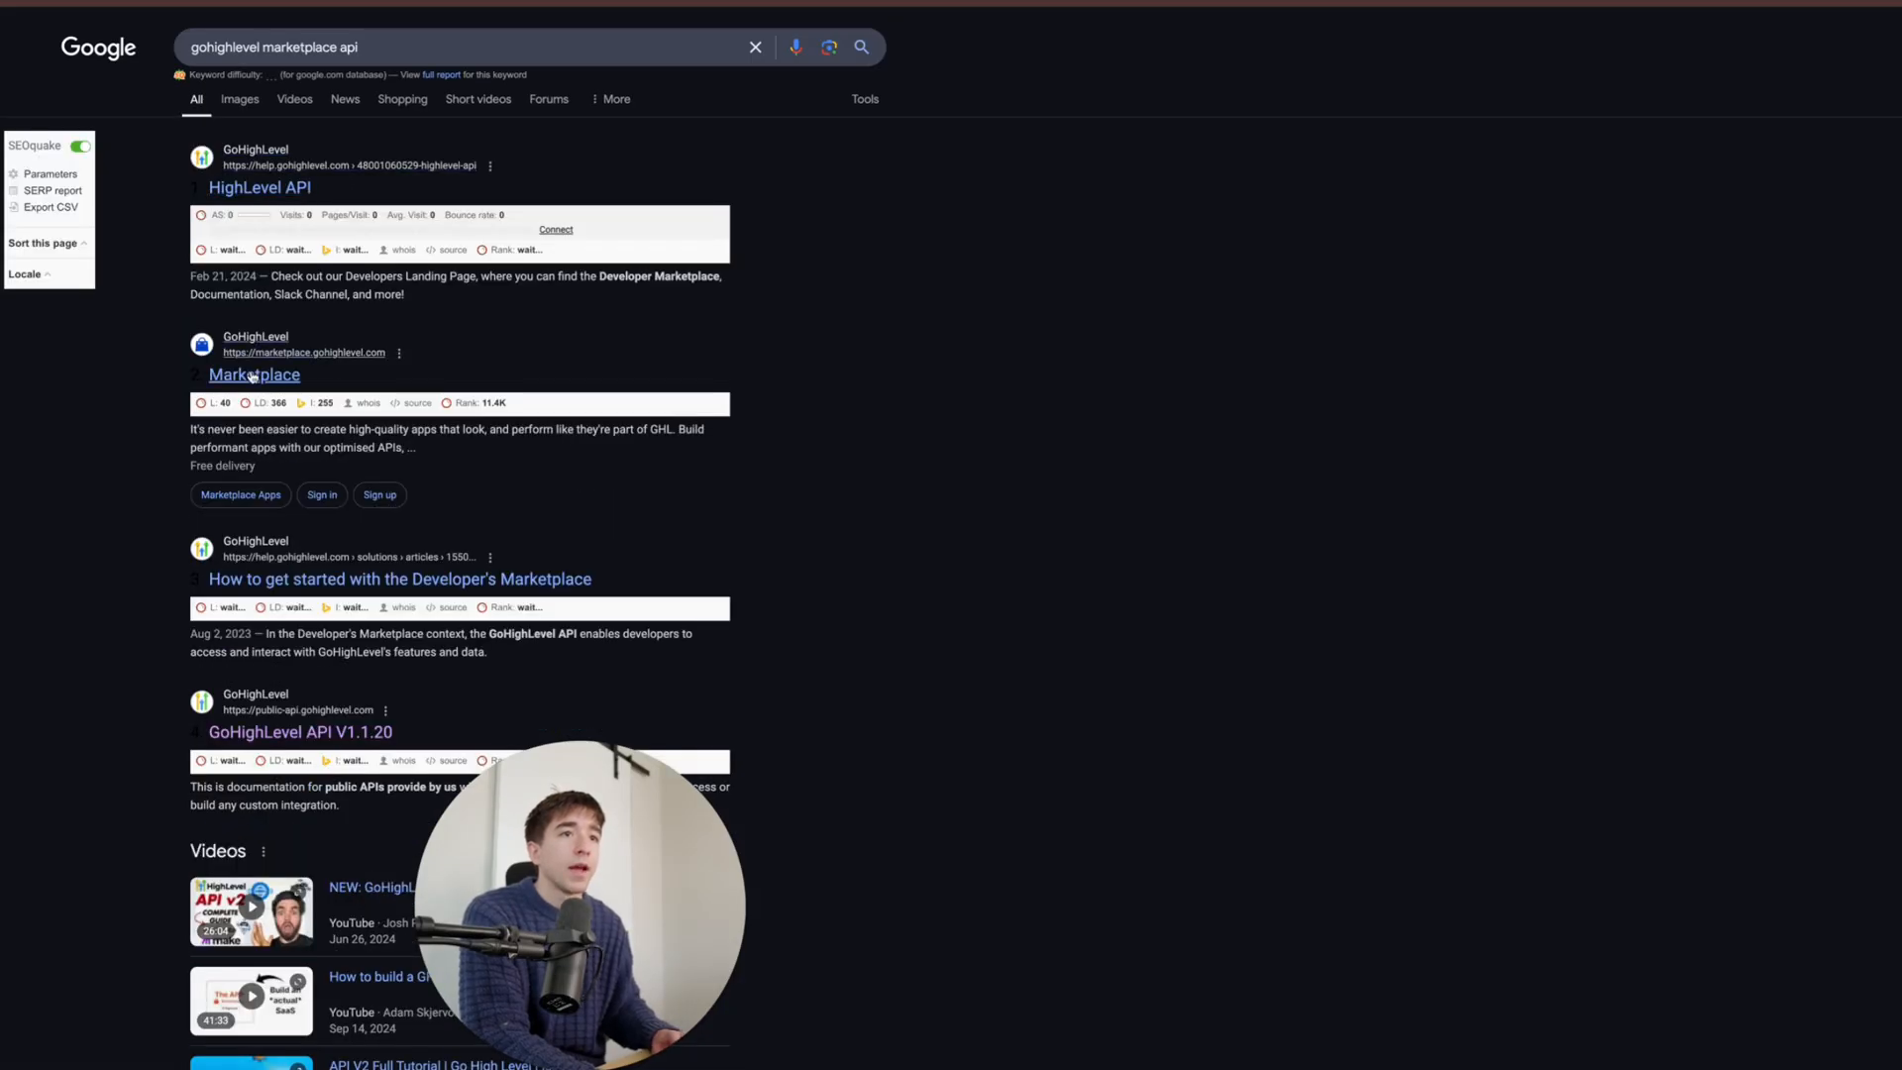
left_click(254, 376)
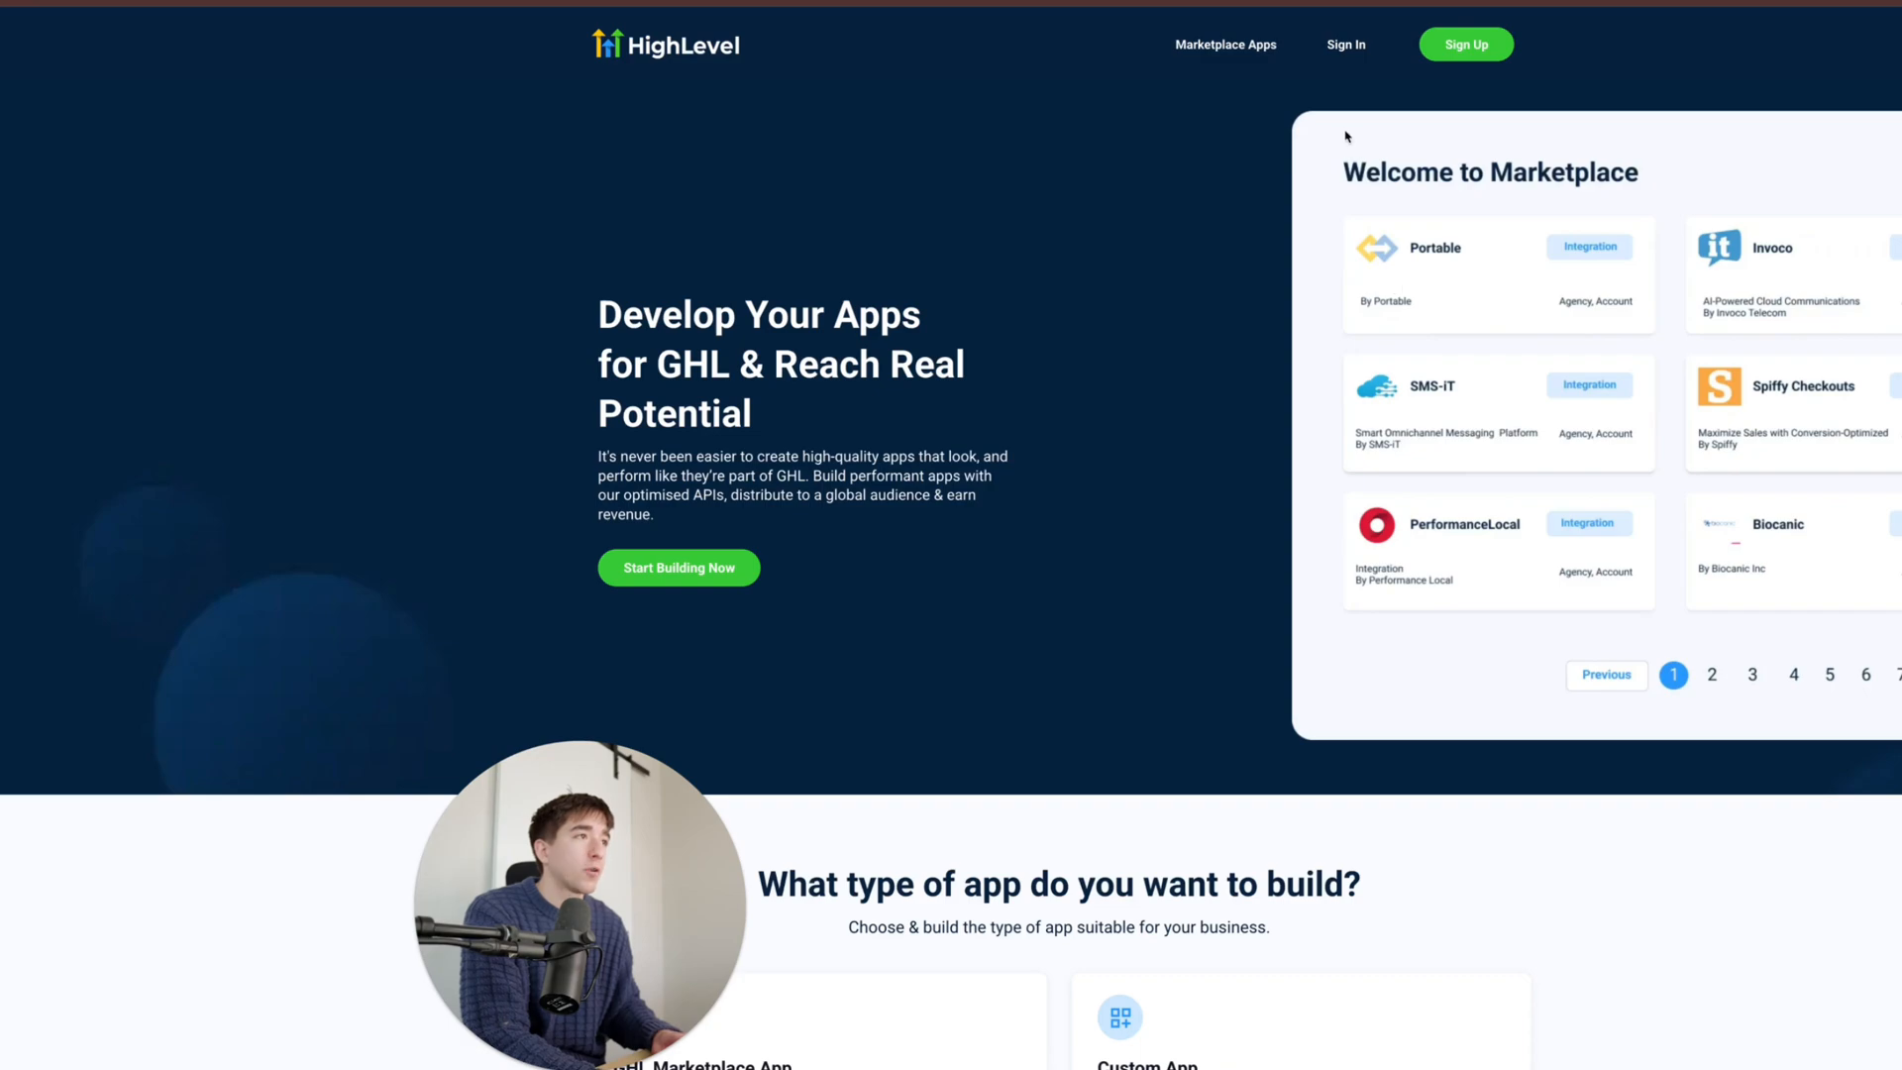
- Sign in to the Marketplace developer account with the saved login and start a new app
left_click(1361, 52)
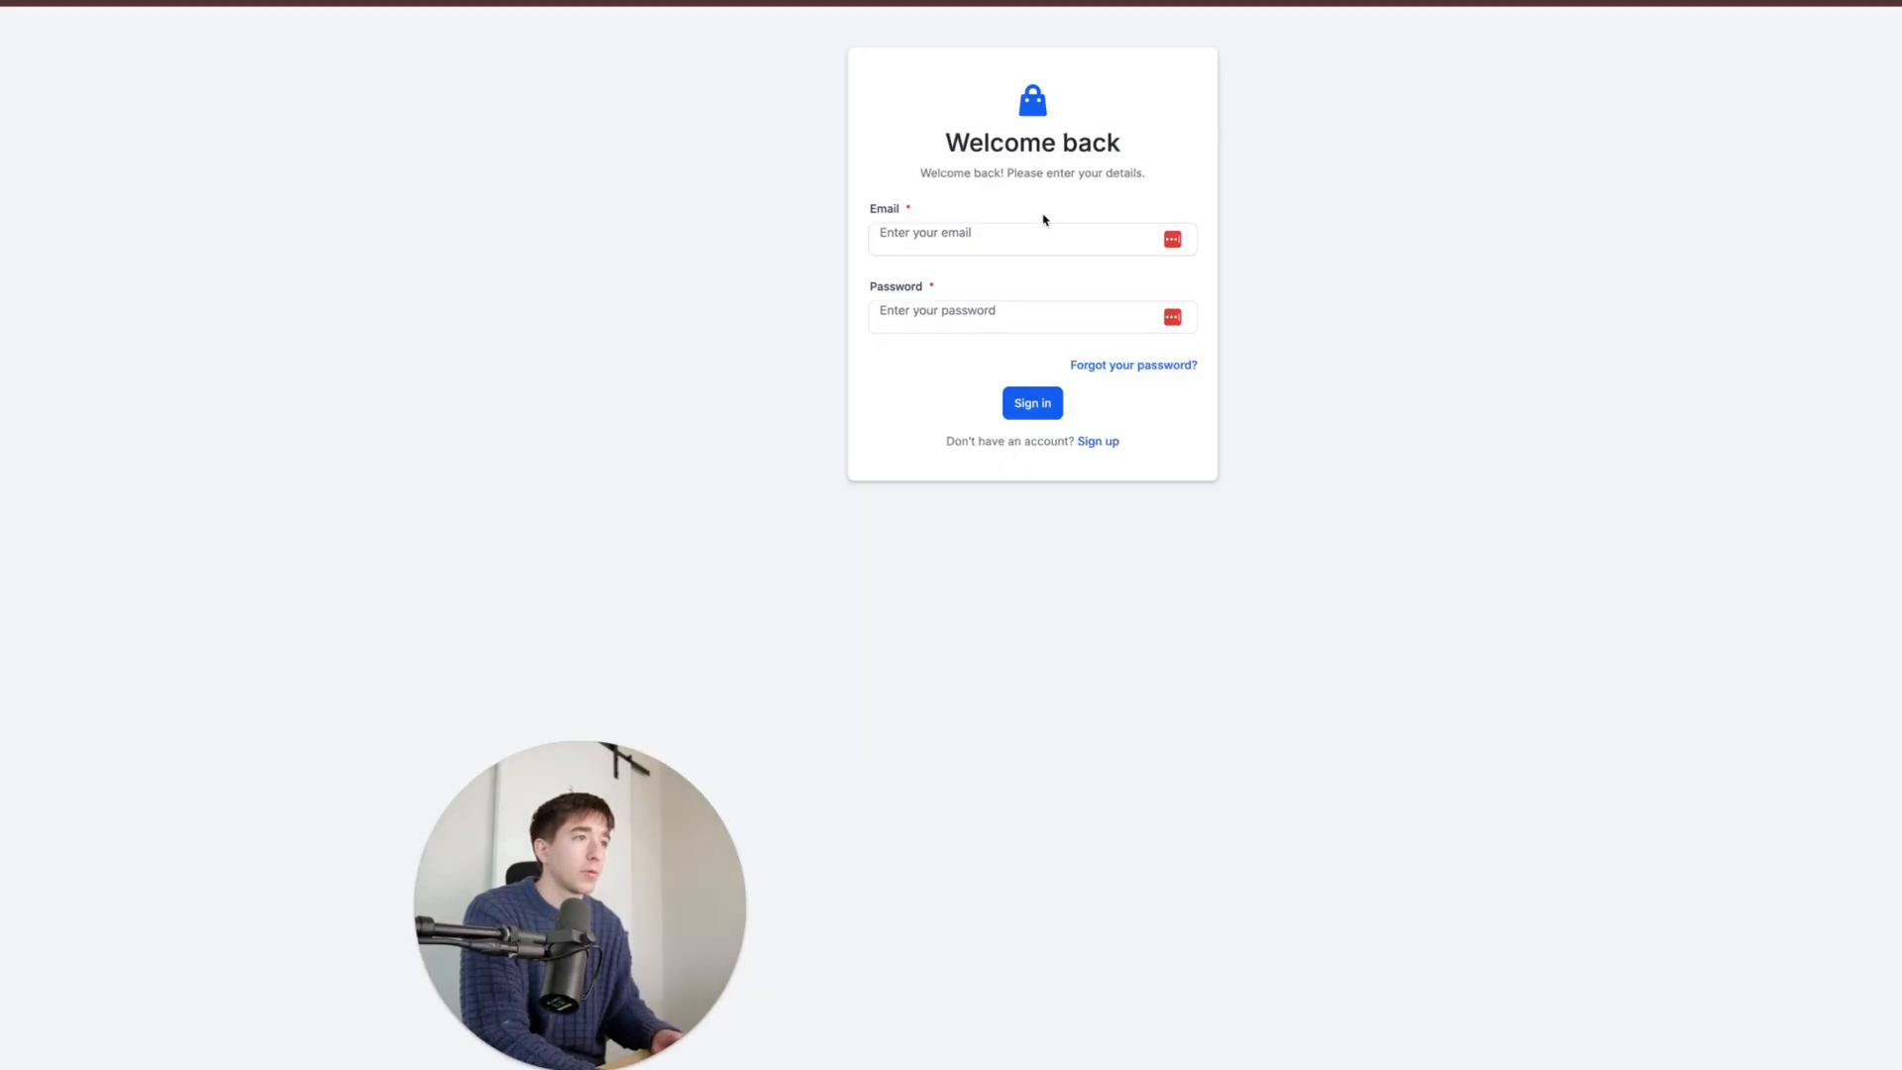
left_click(1035, 230)
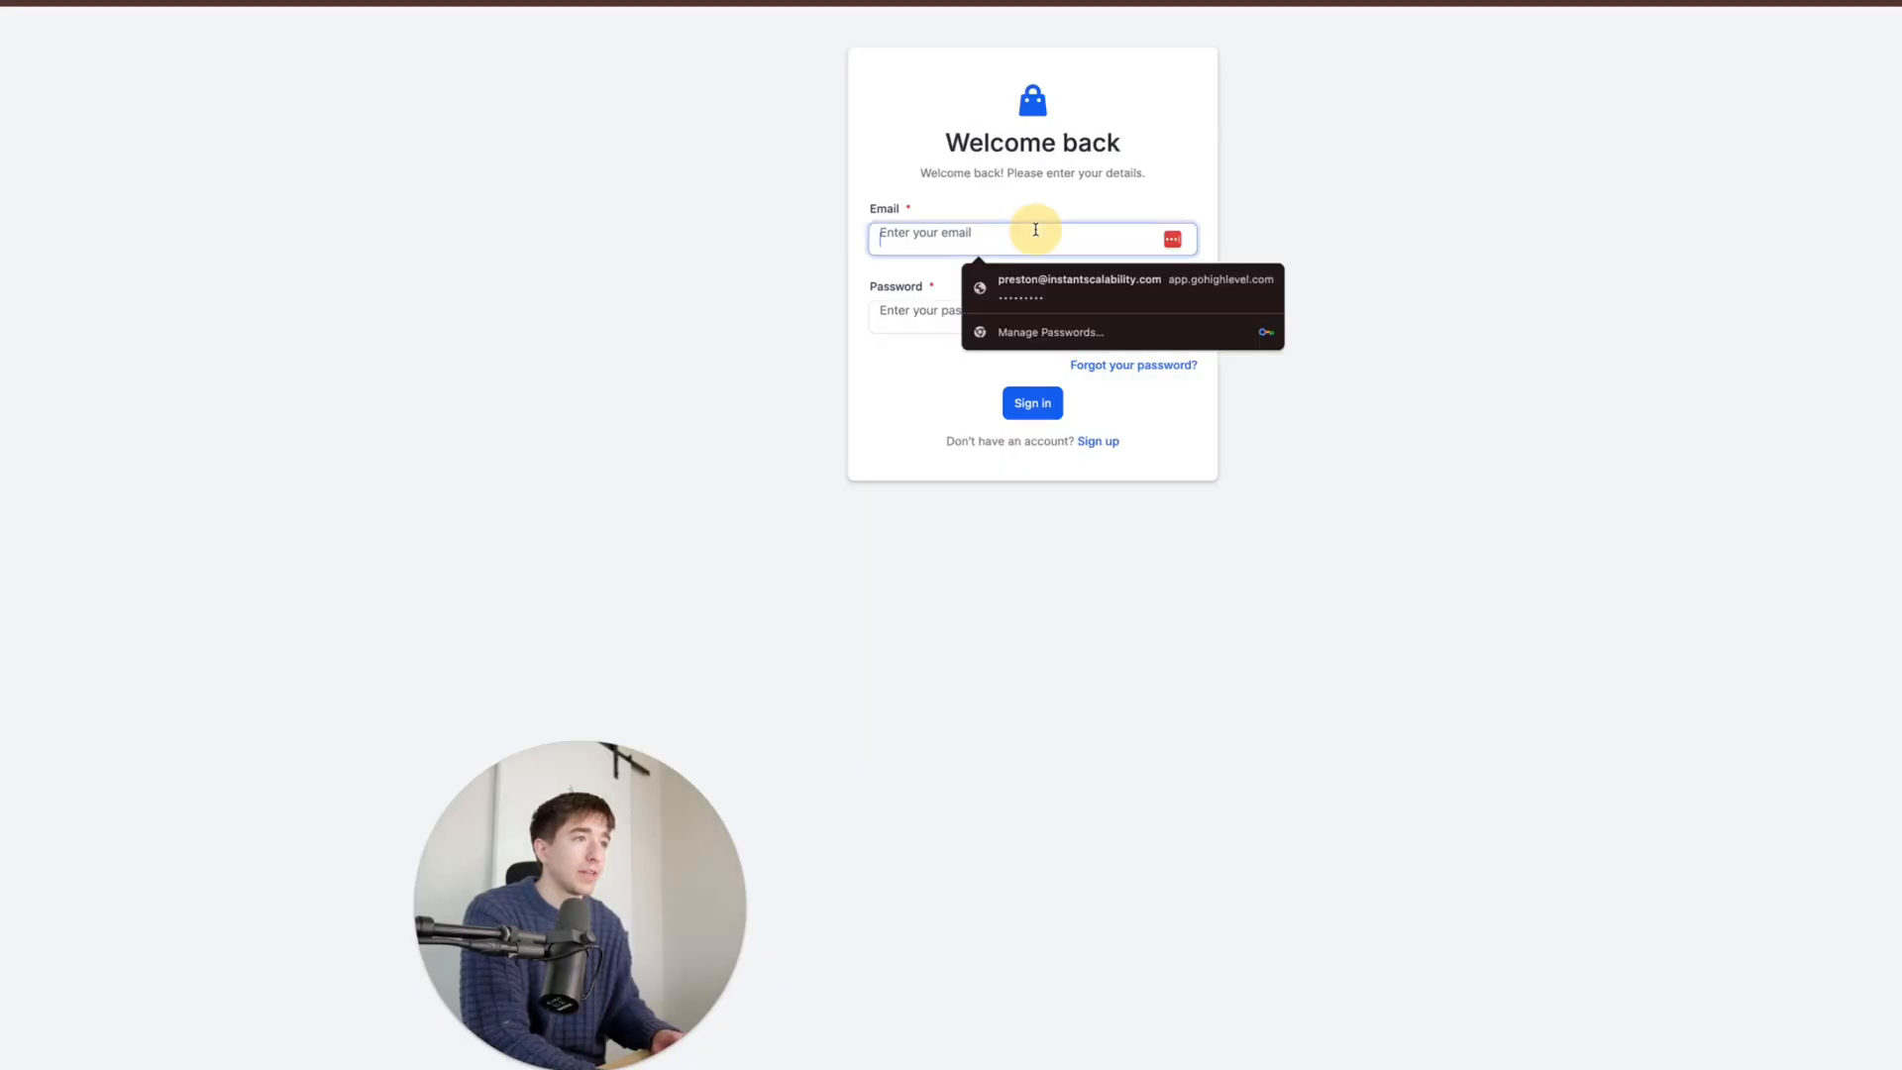
left_click(1079, 282)
left_click(1033, 403)
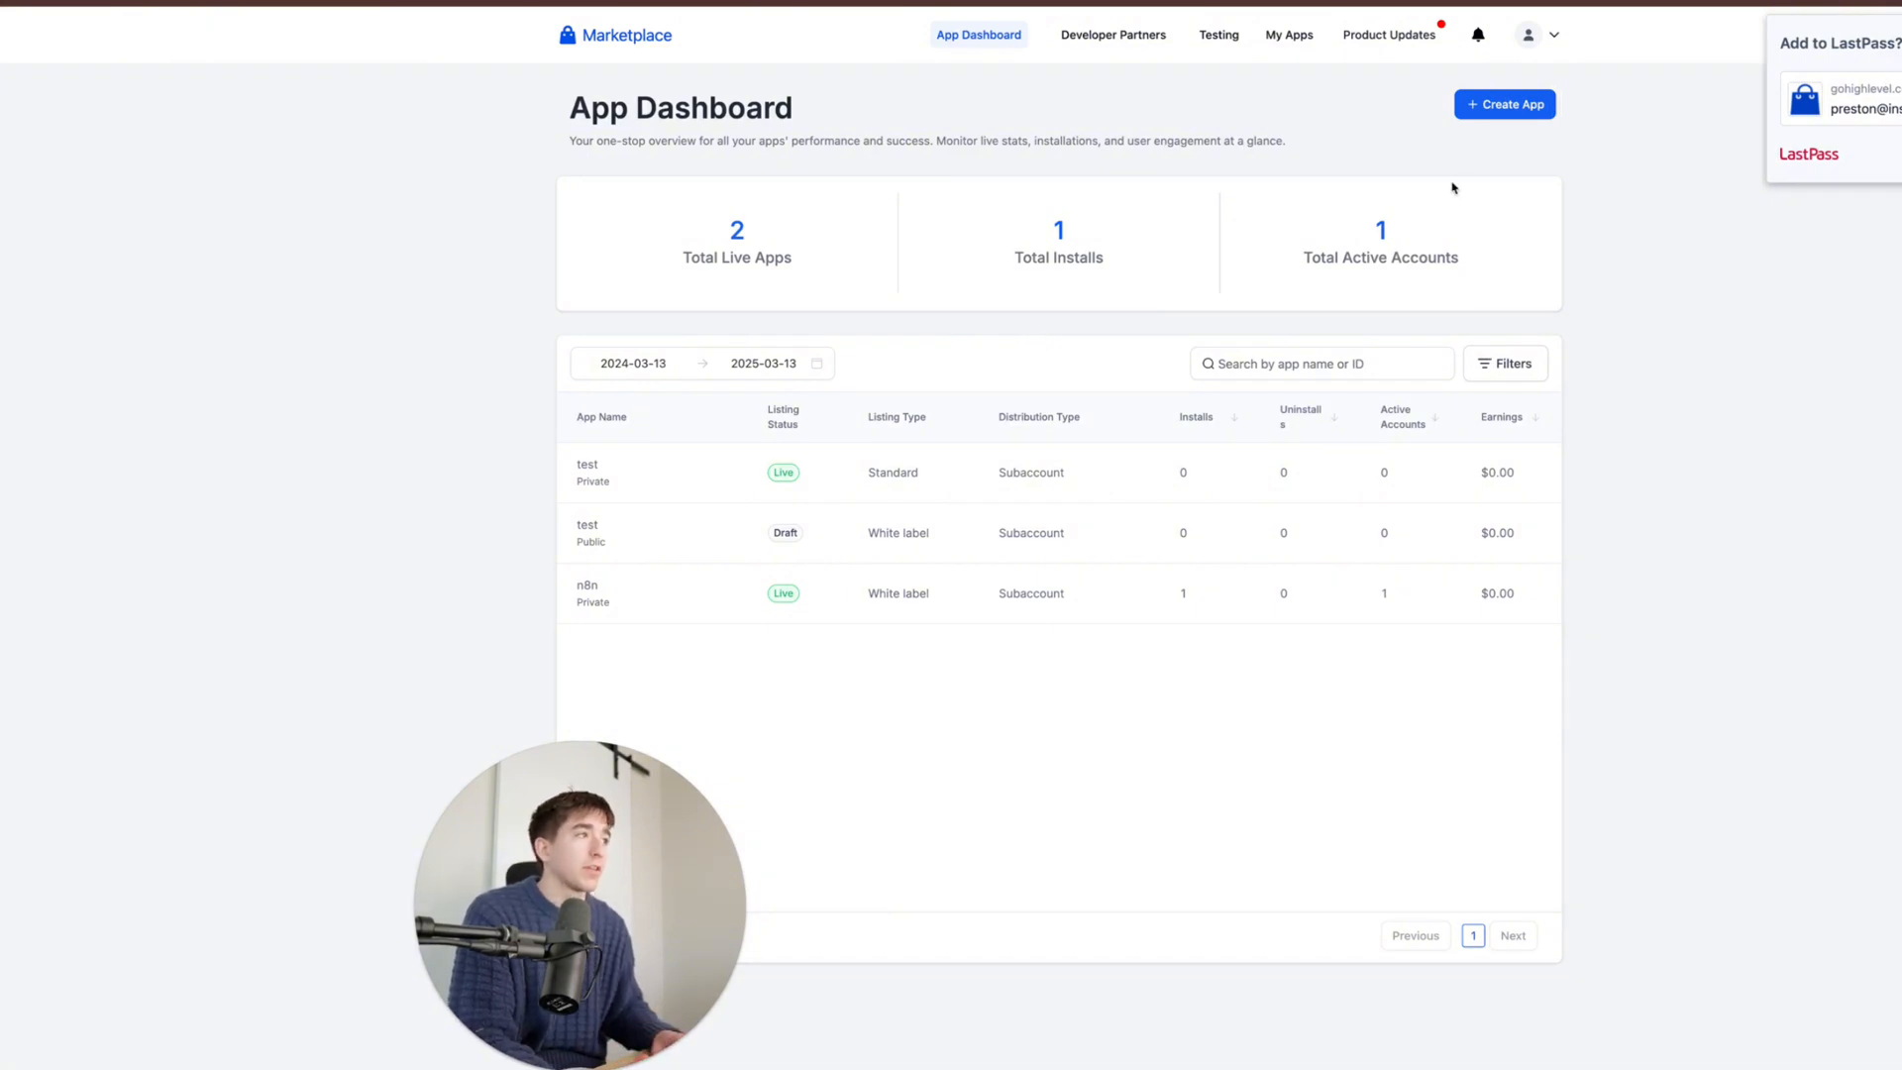
left_click(1480, 107)
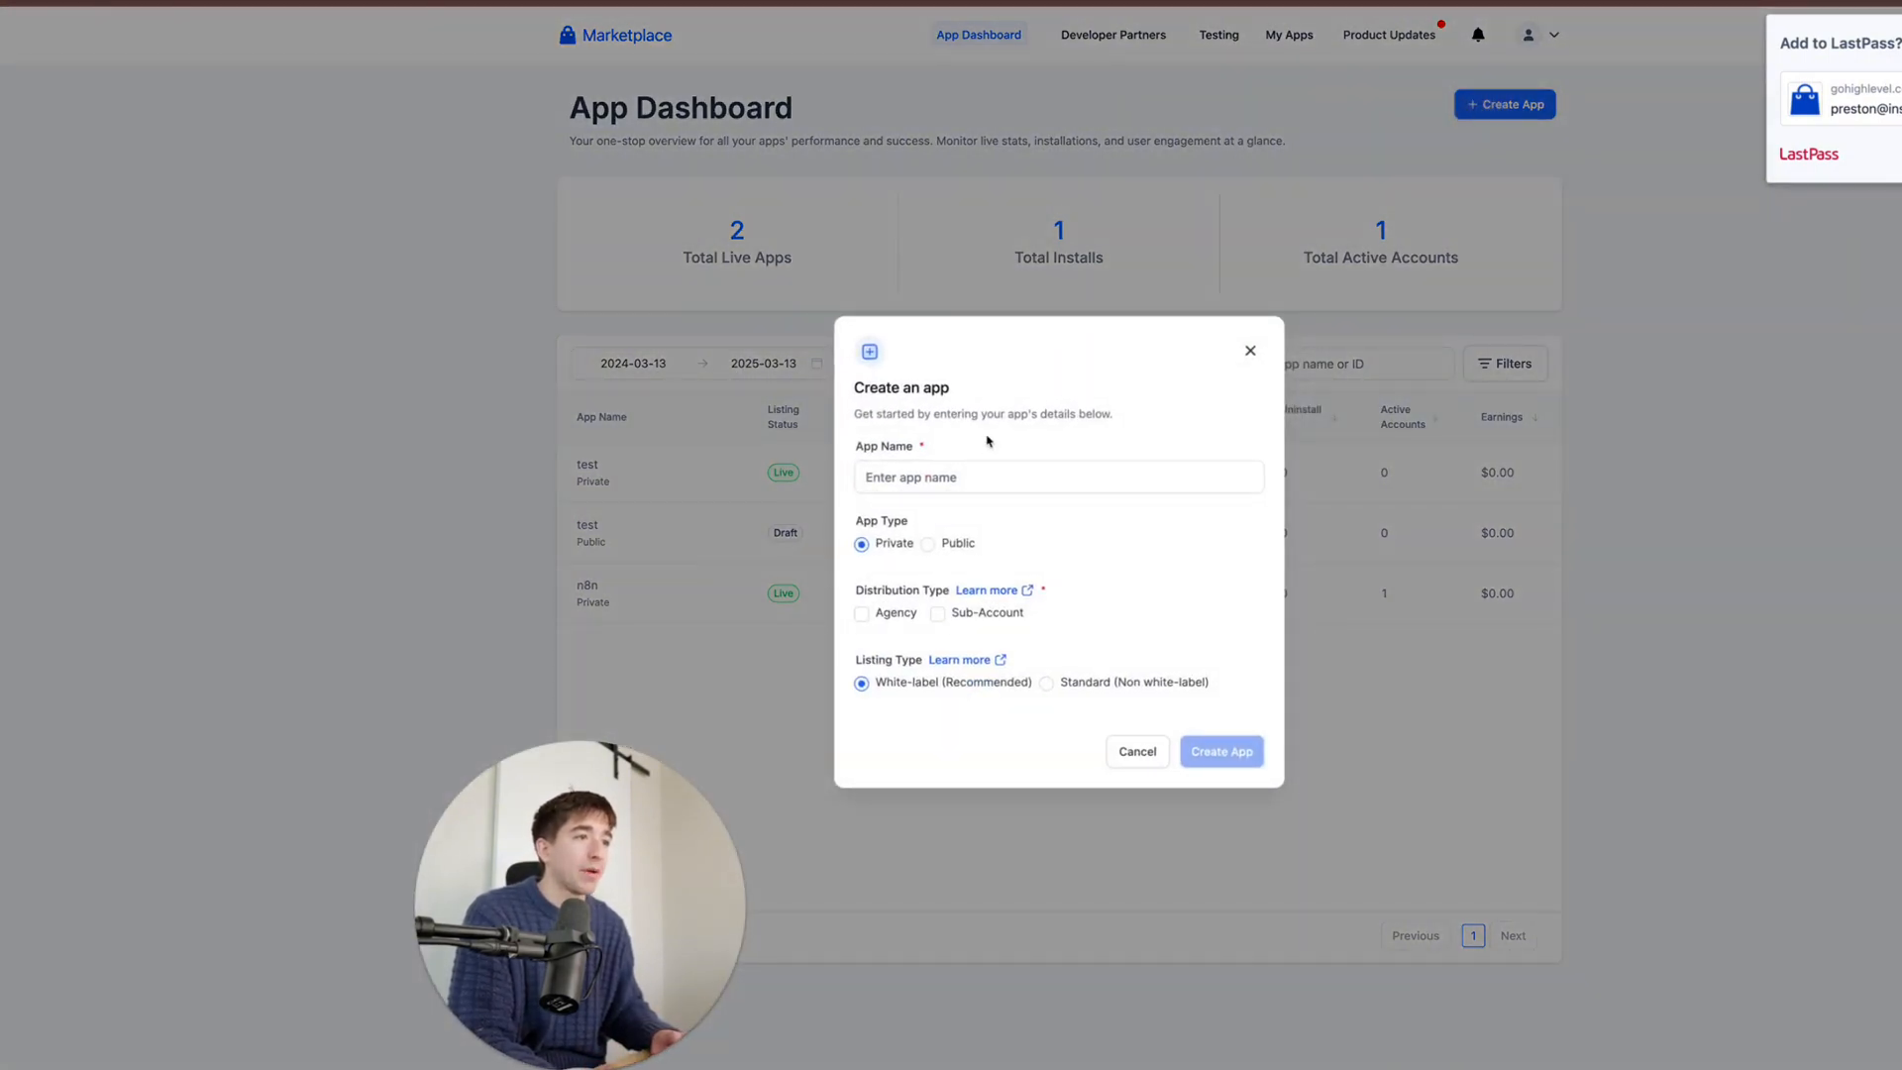
- Create an app named 'n8n test' with Sub-Account distribution type
left_click(966, 476)
type("n")
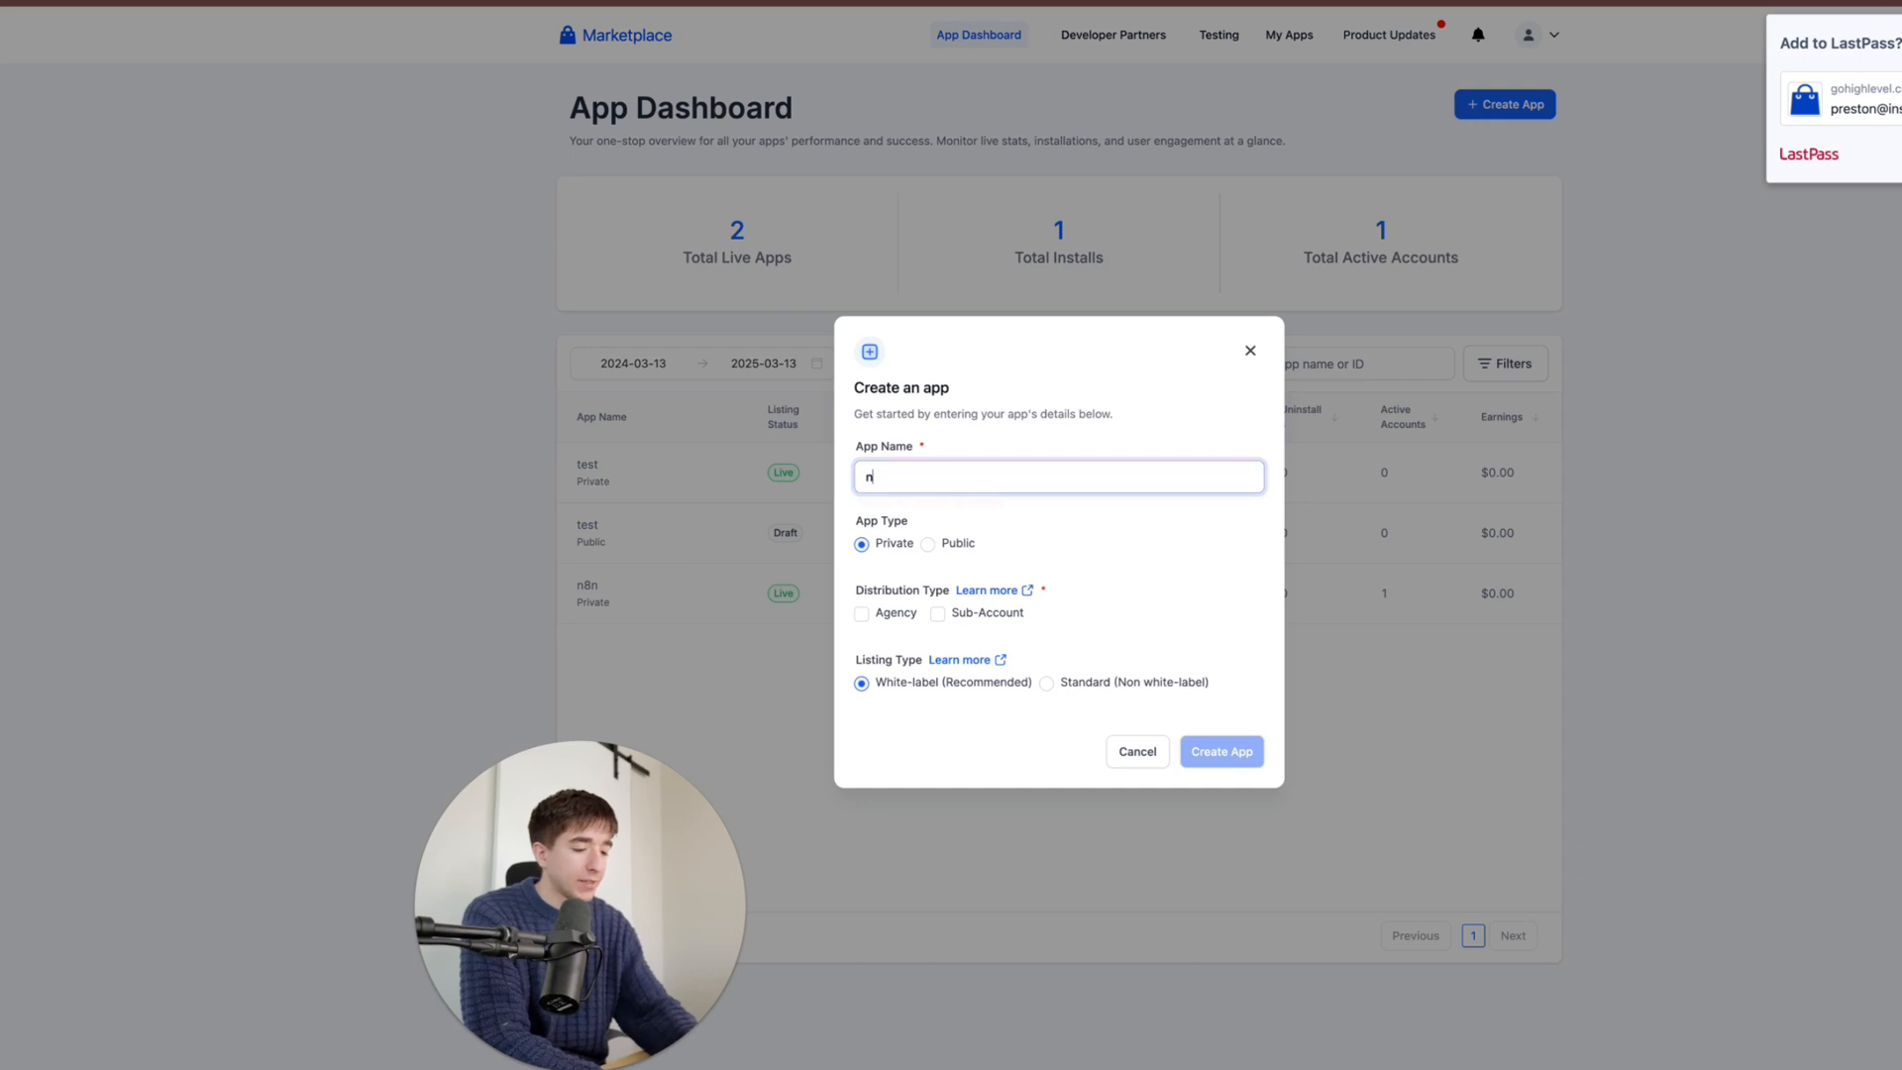
type("8n test")
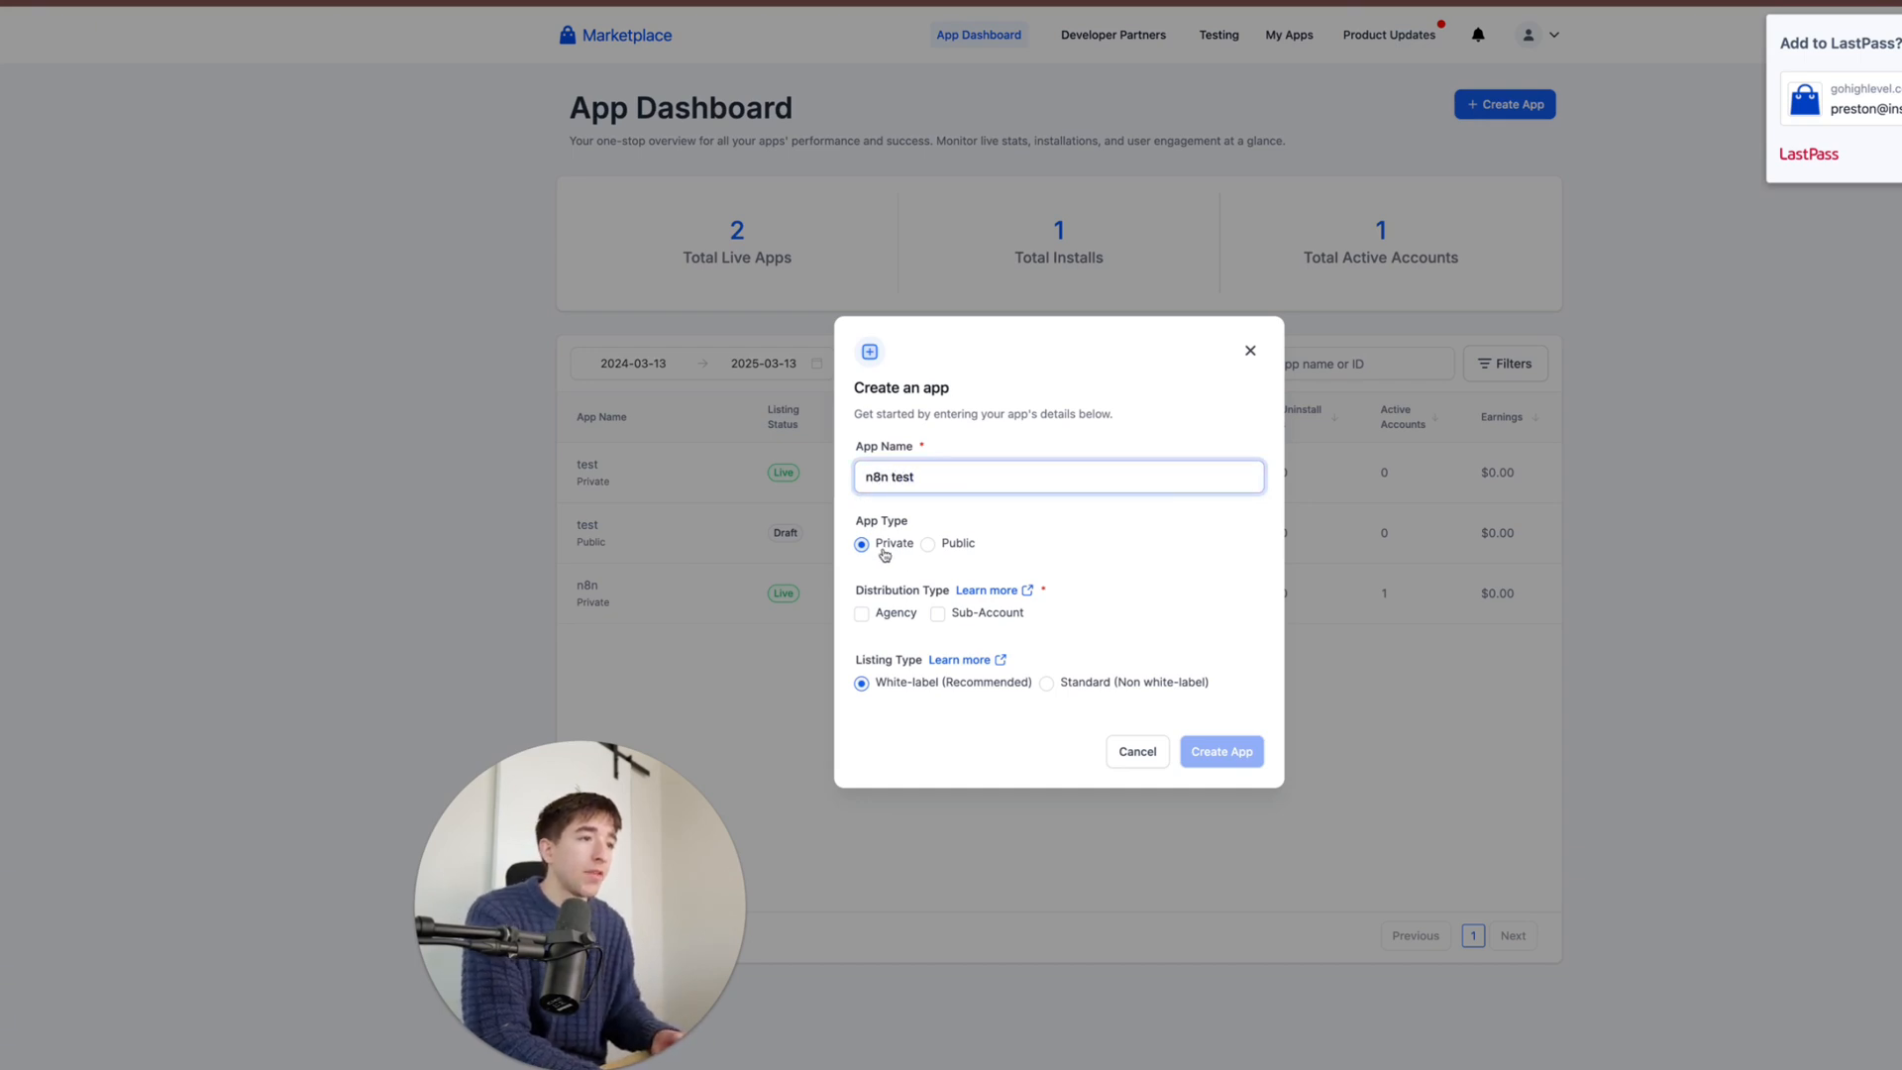
left_click(936, 614)
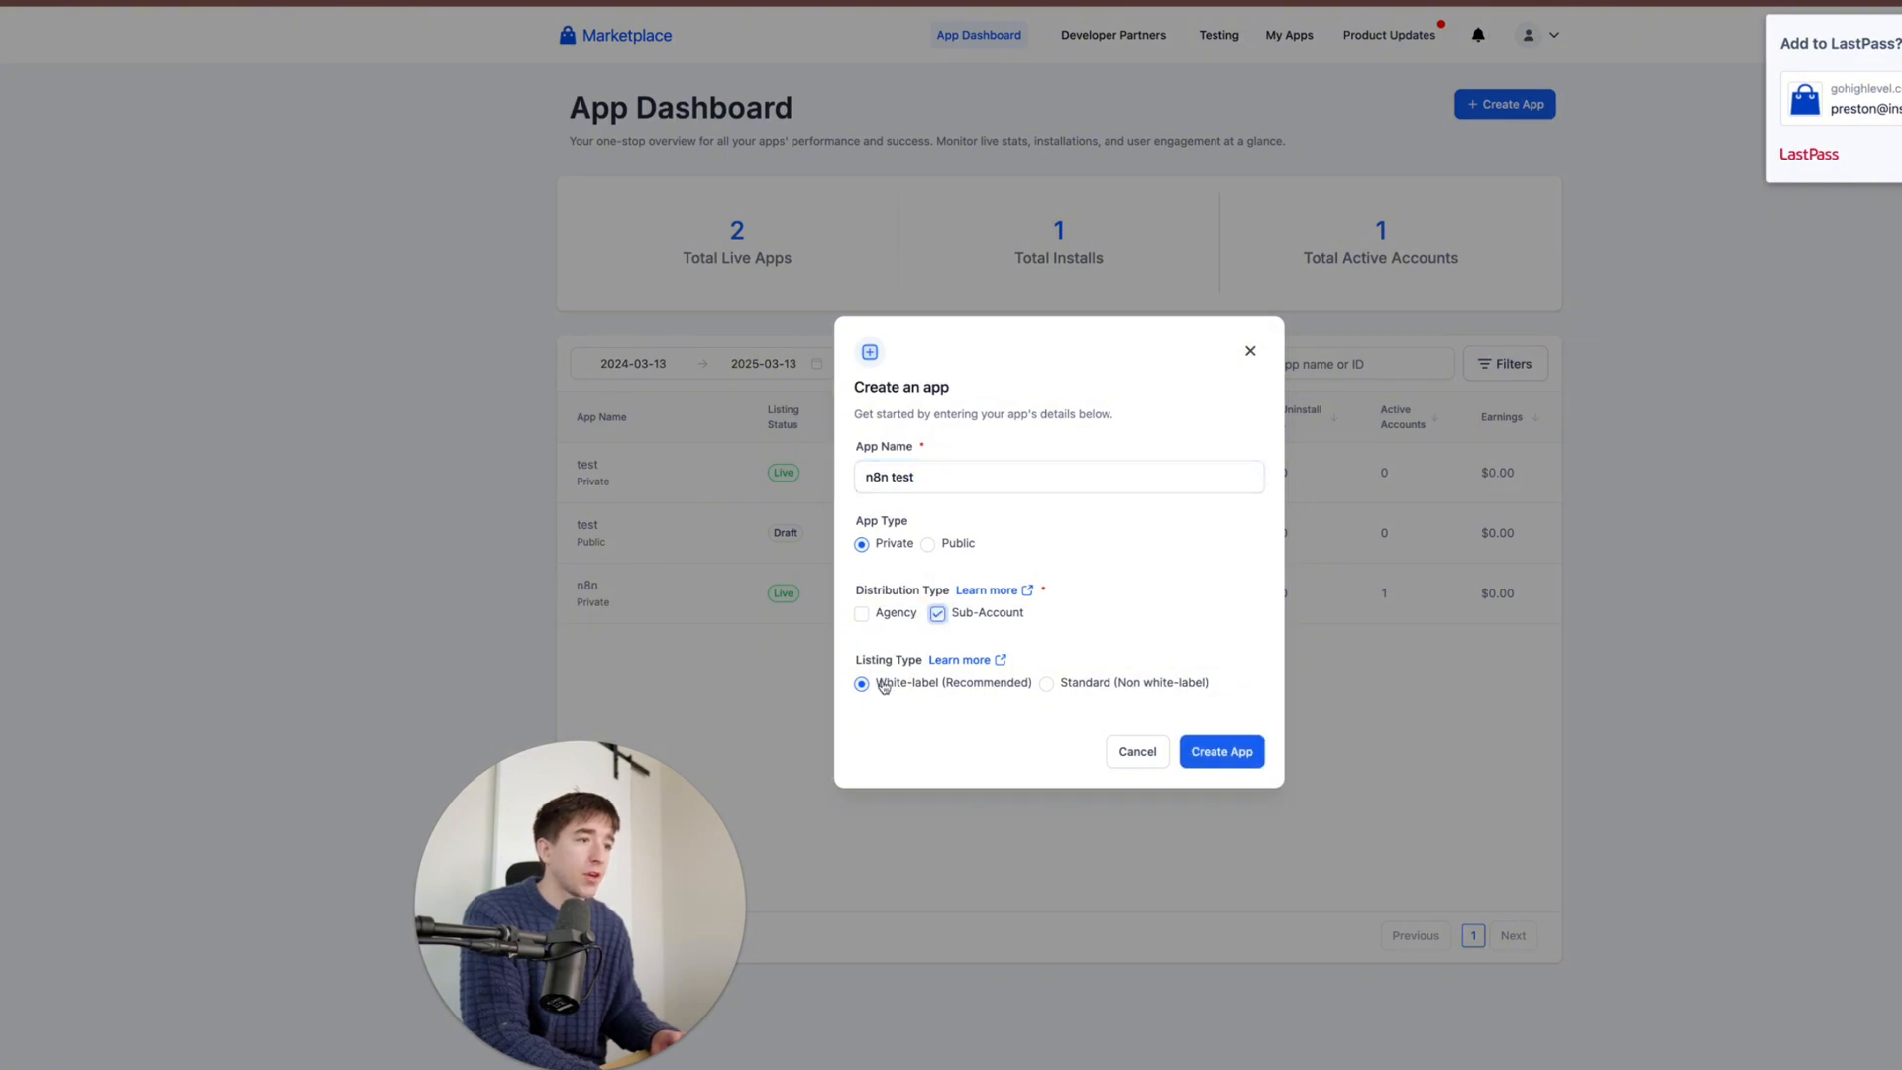
left_click(1224, 752)
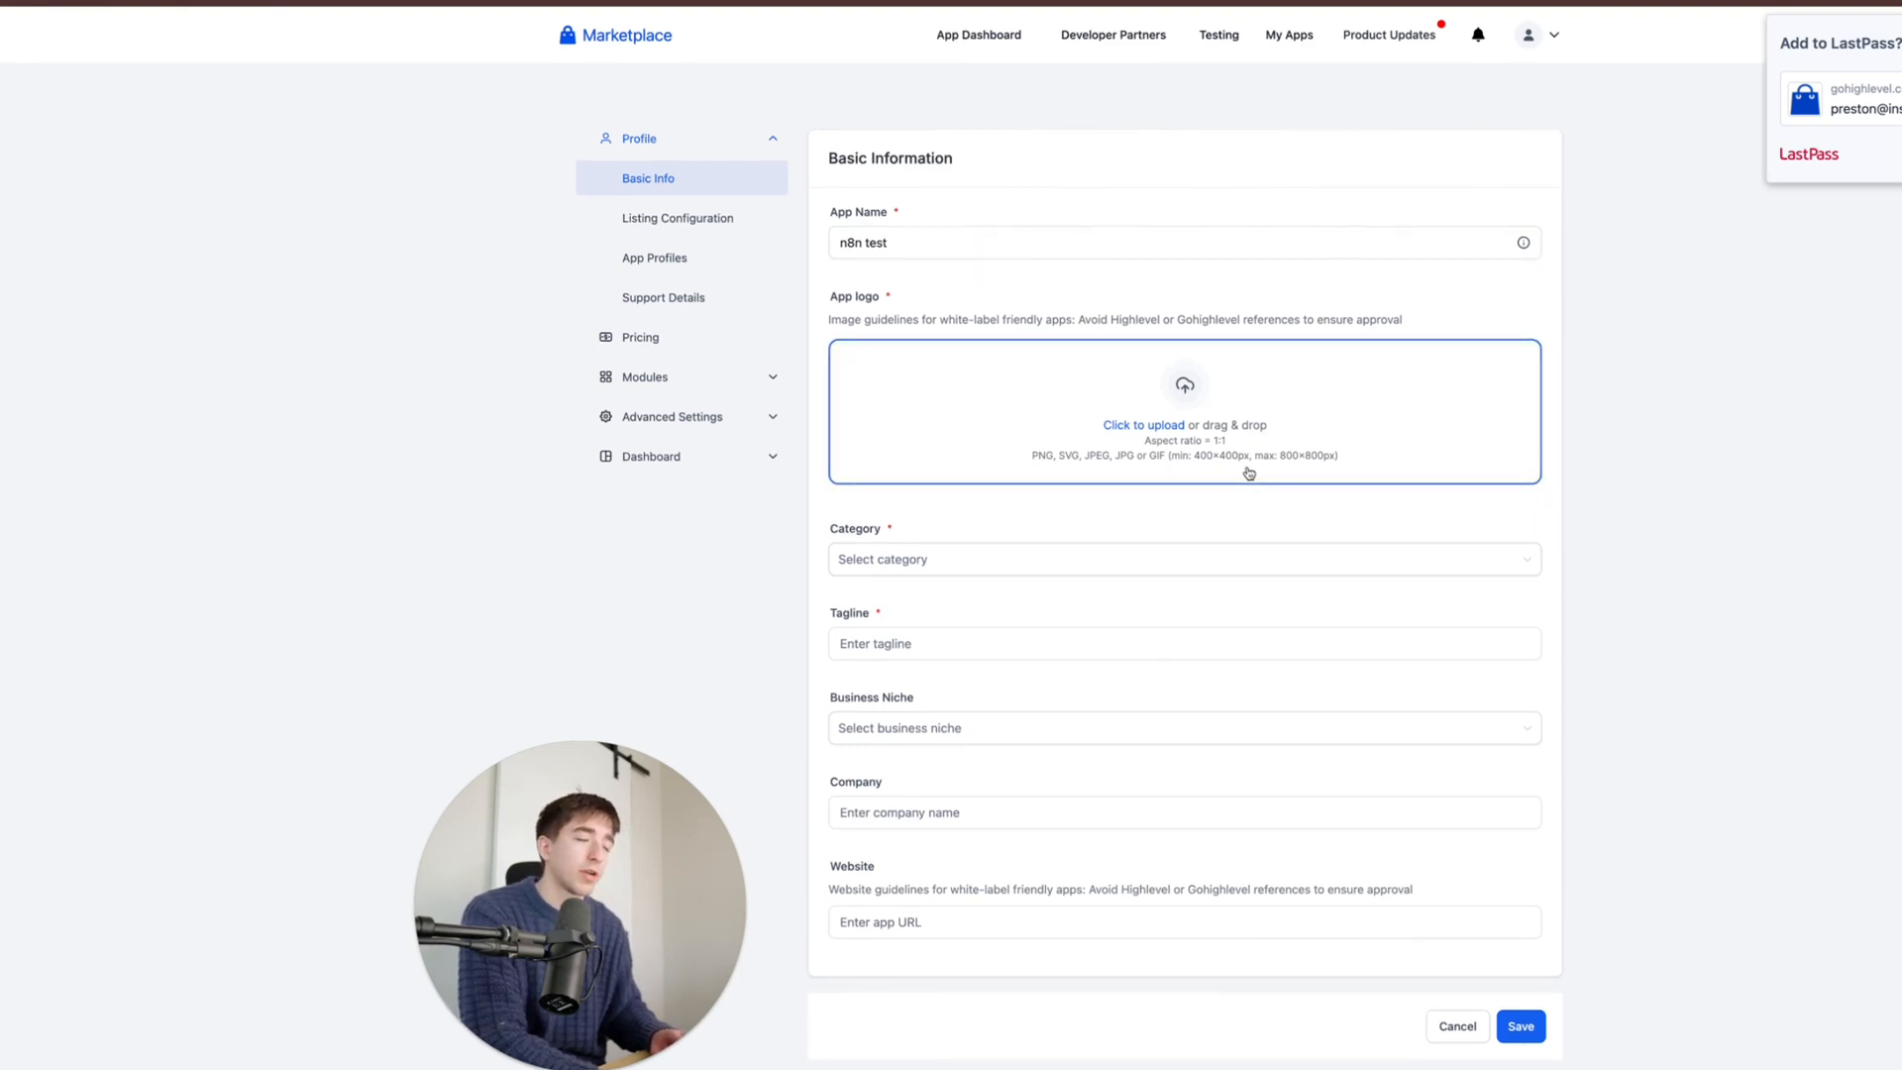
- Set the app category to Advertising and the tagline to 'test', then save
left_click(1076, 565)
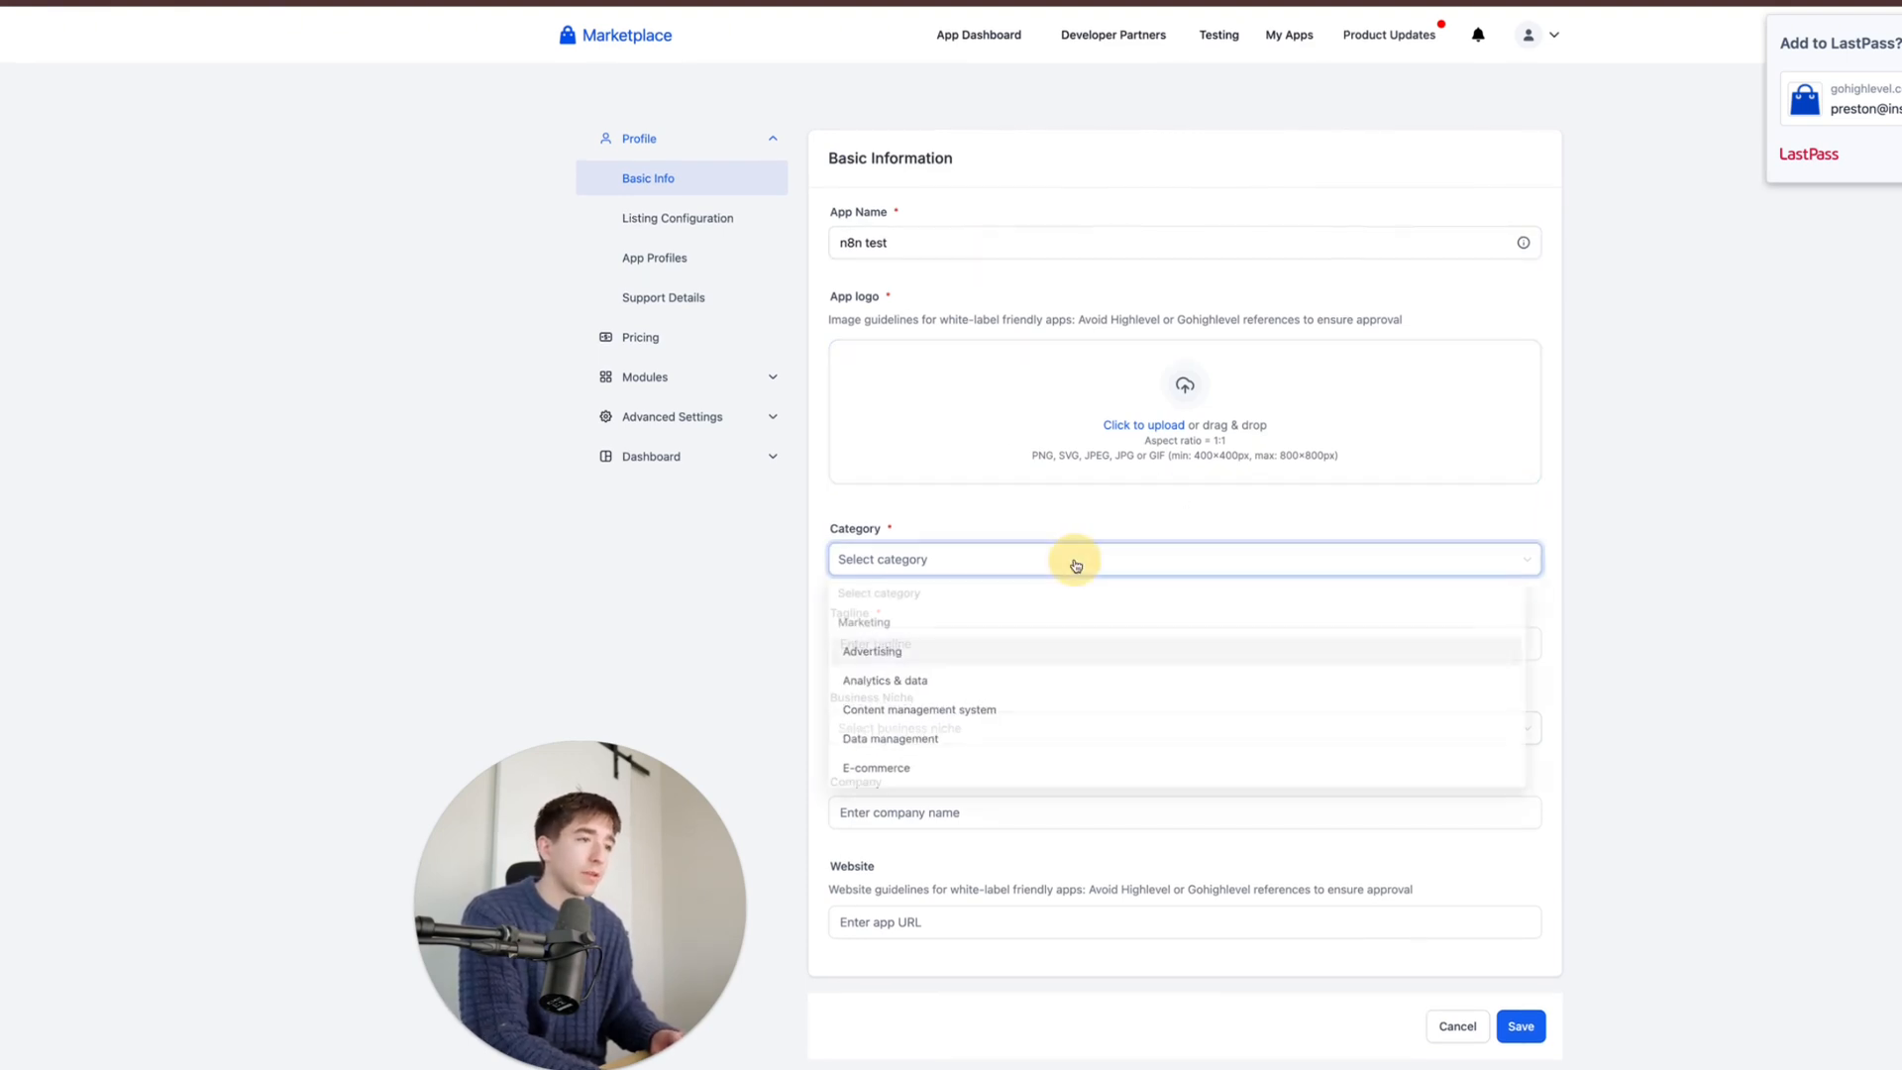
left_click(1012, 657)
left_click(1056, 503)
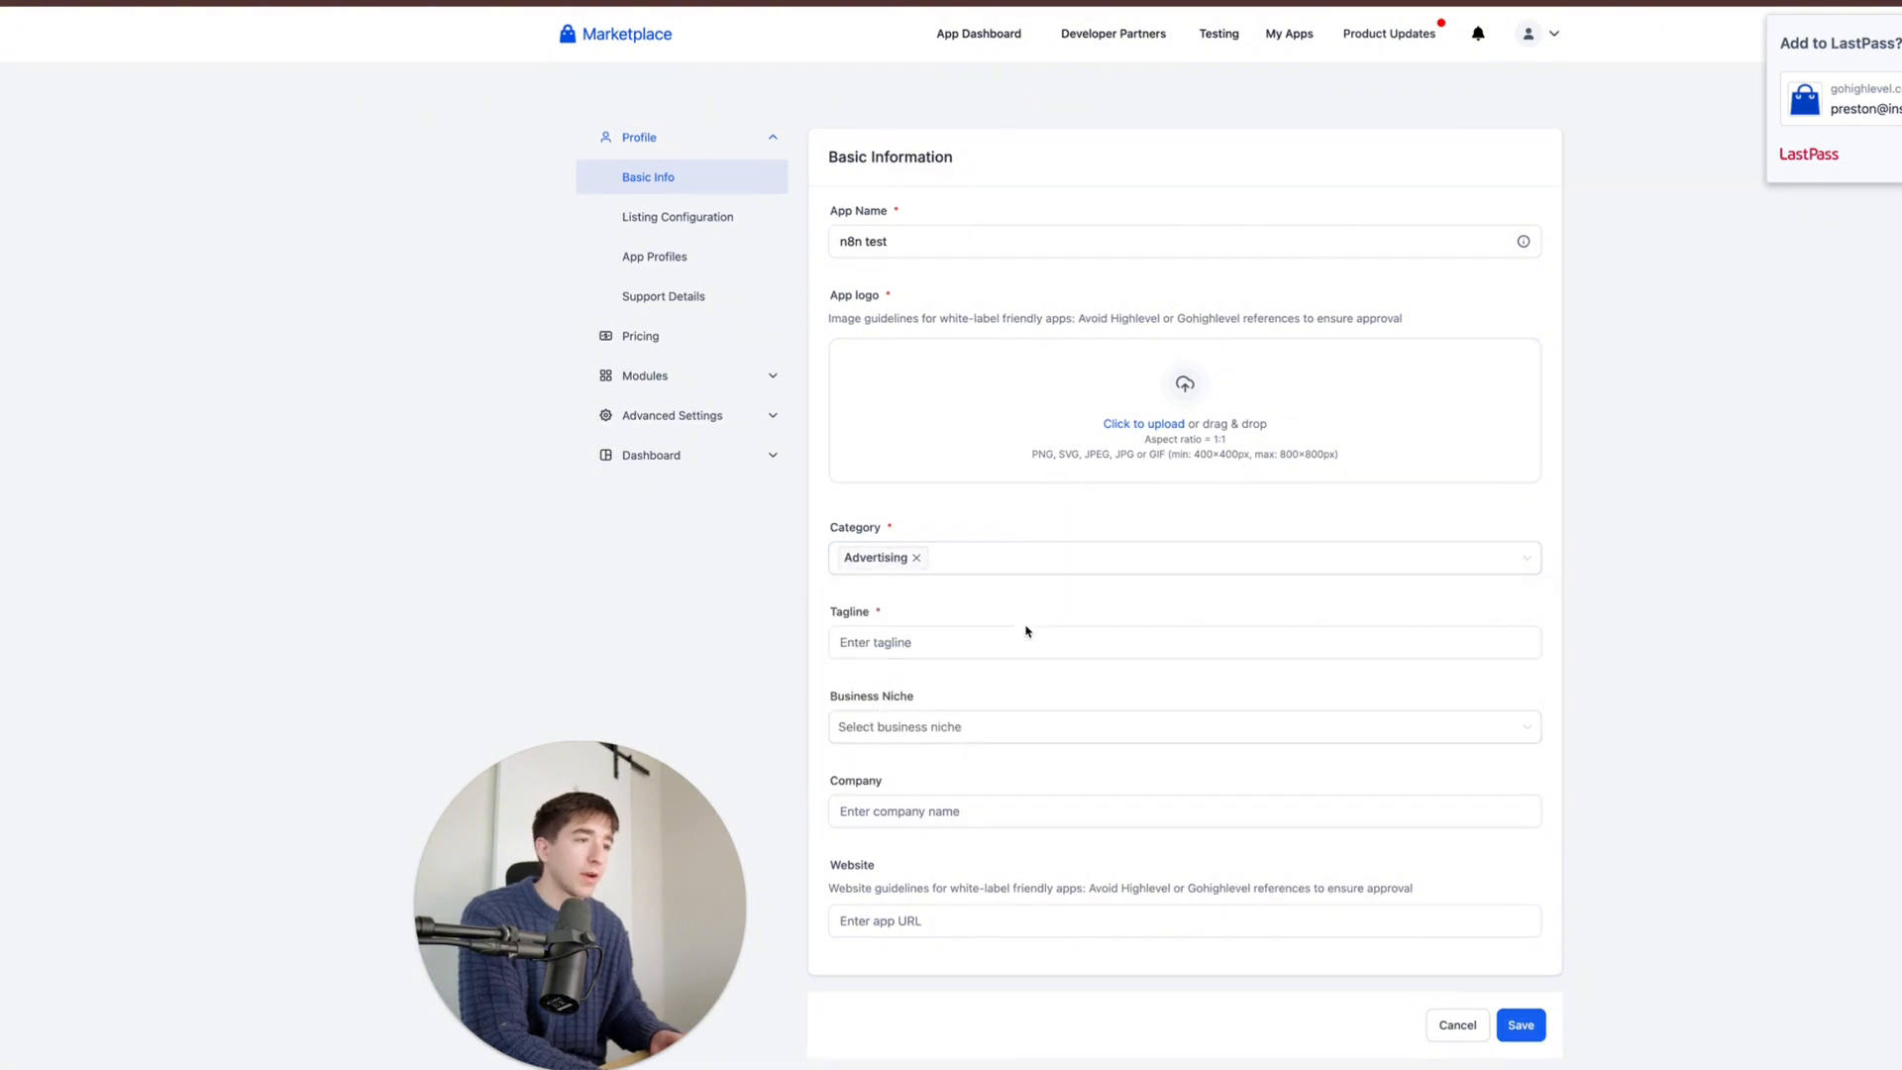
left_click(1020, 634)
left_click(1070, 594)
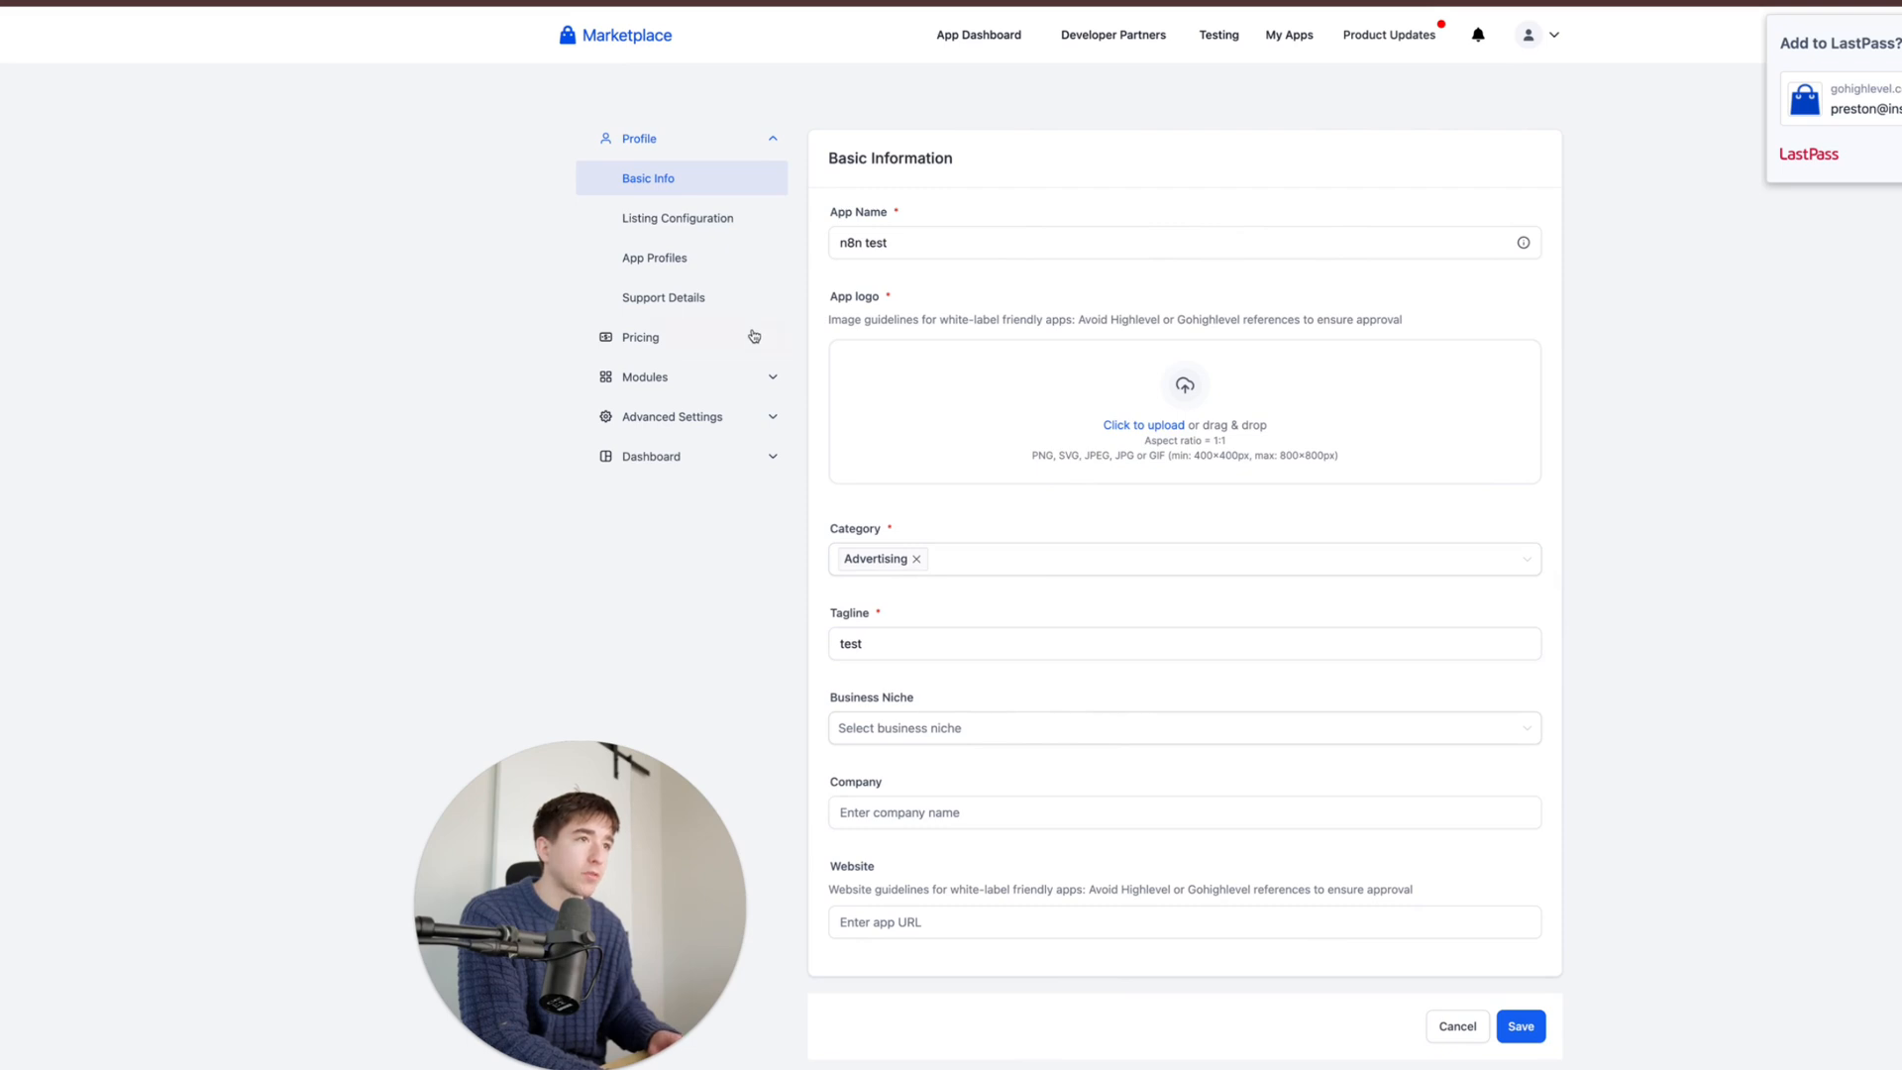
left_click(1512, 1036)
- In App Profiles, enter 'test' as the app description
left_click(749, 230)
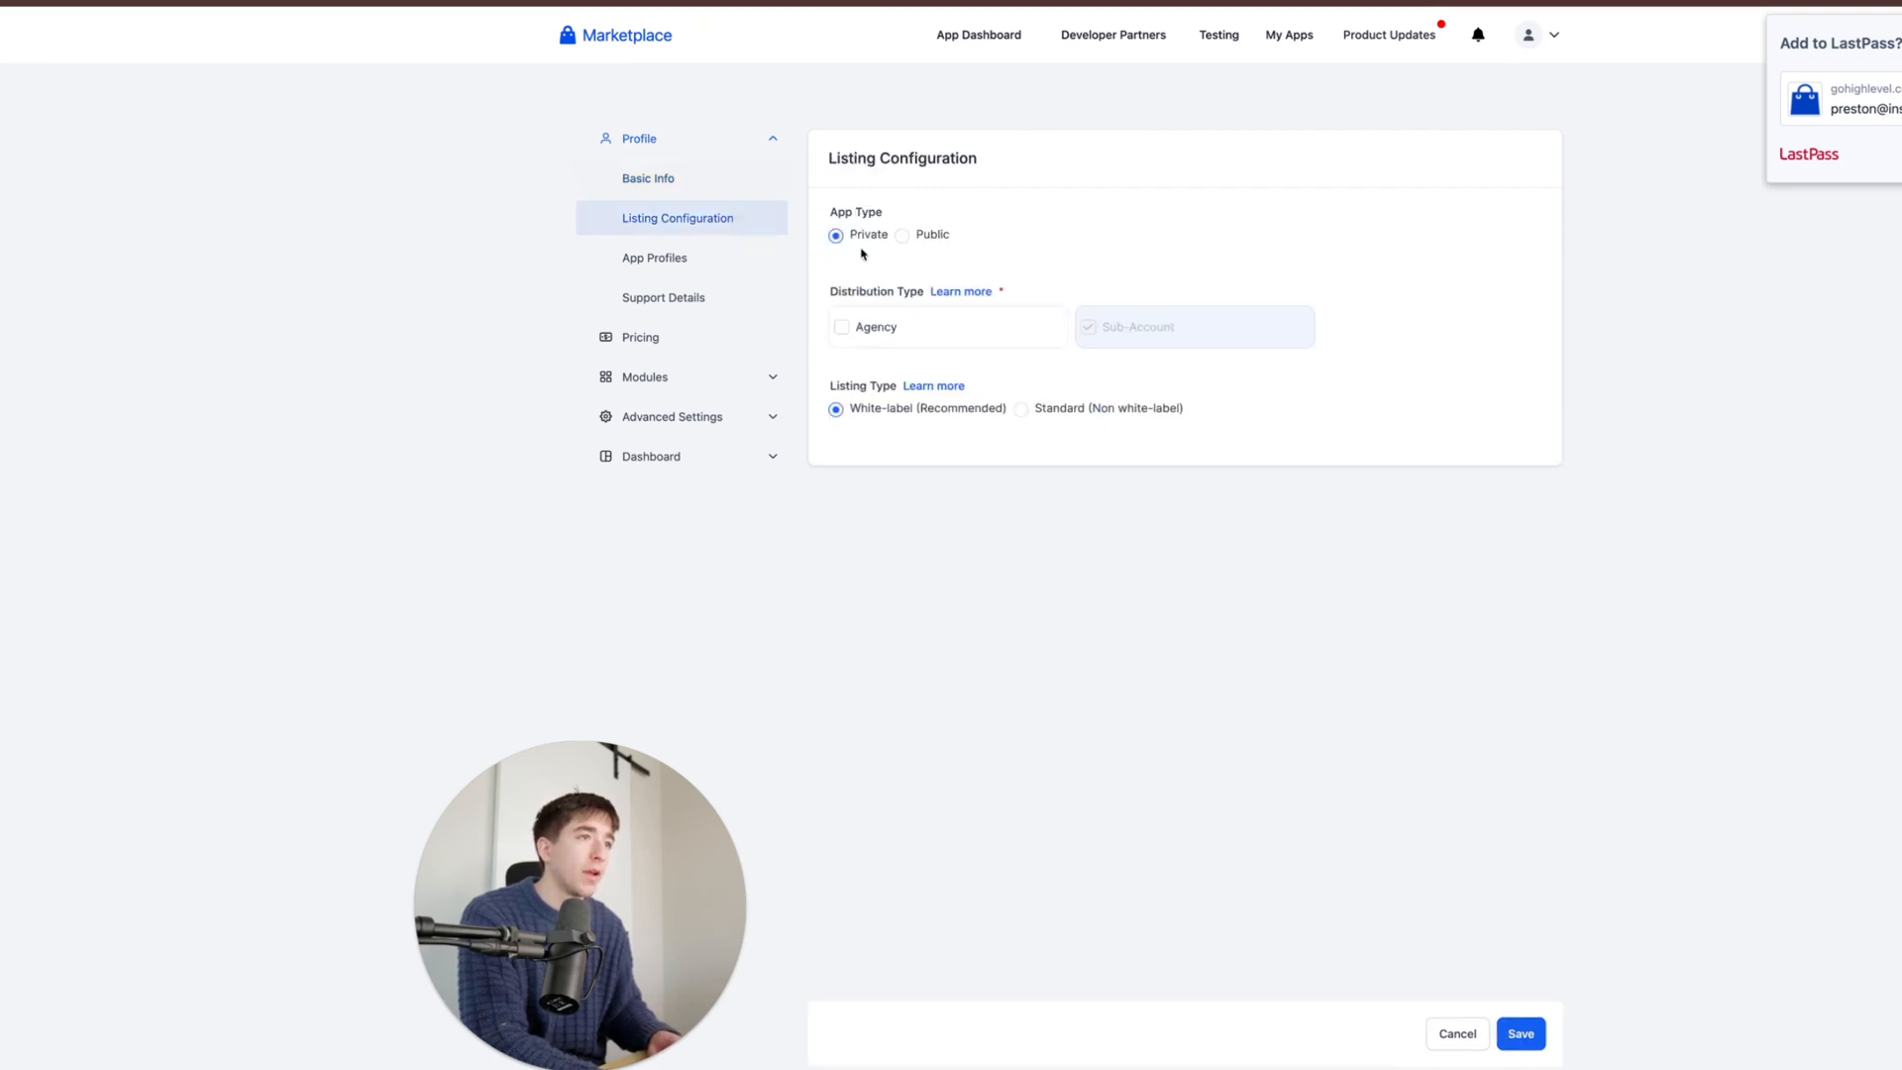
left_click(710, 258)
left_click(877, 285)
type("r")
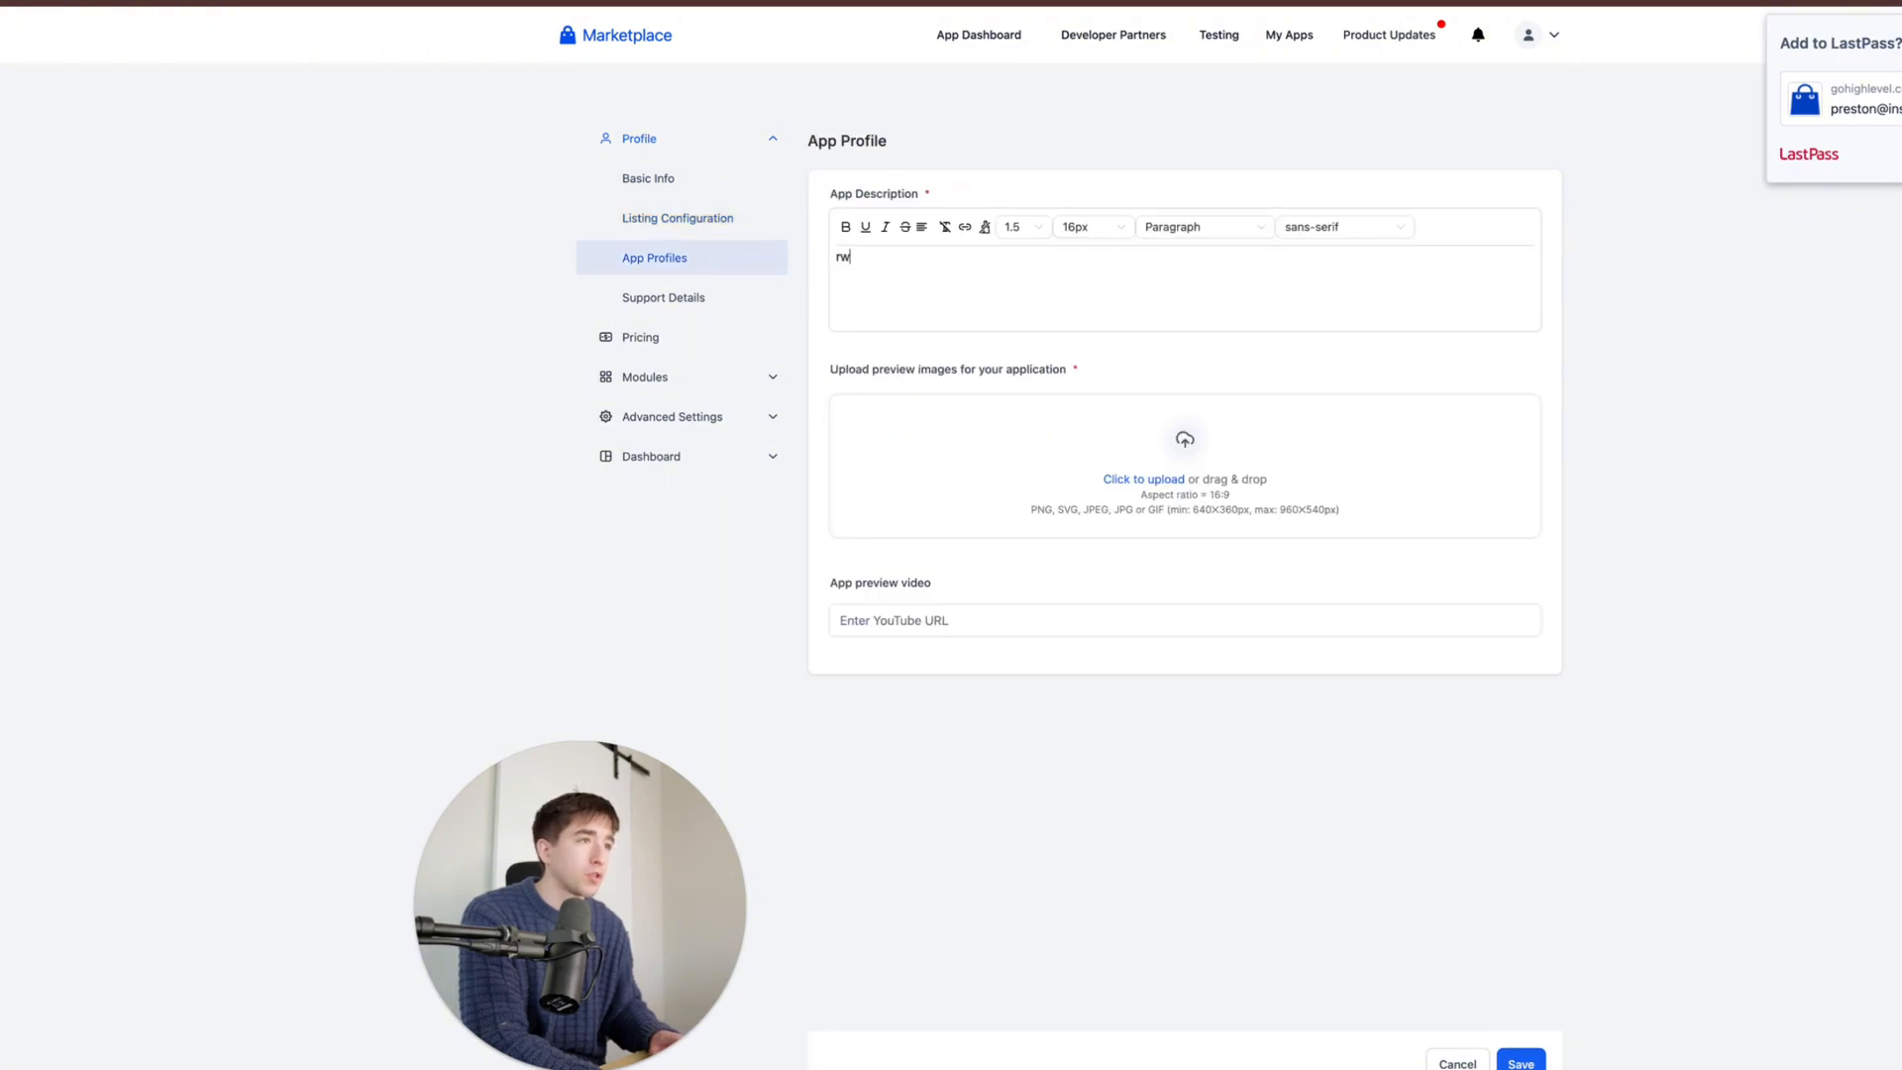
type("w")
key("BackSpace")
key("BackSpace")
type("test")
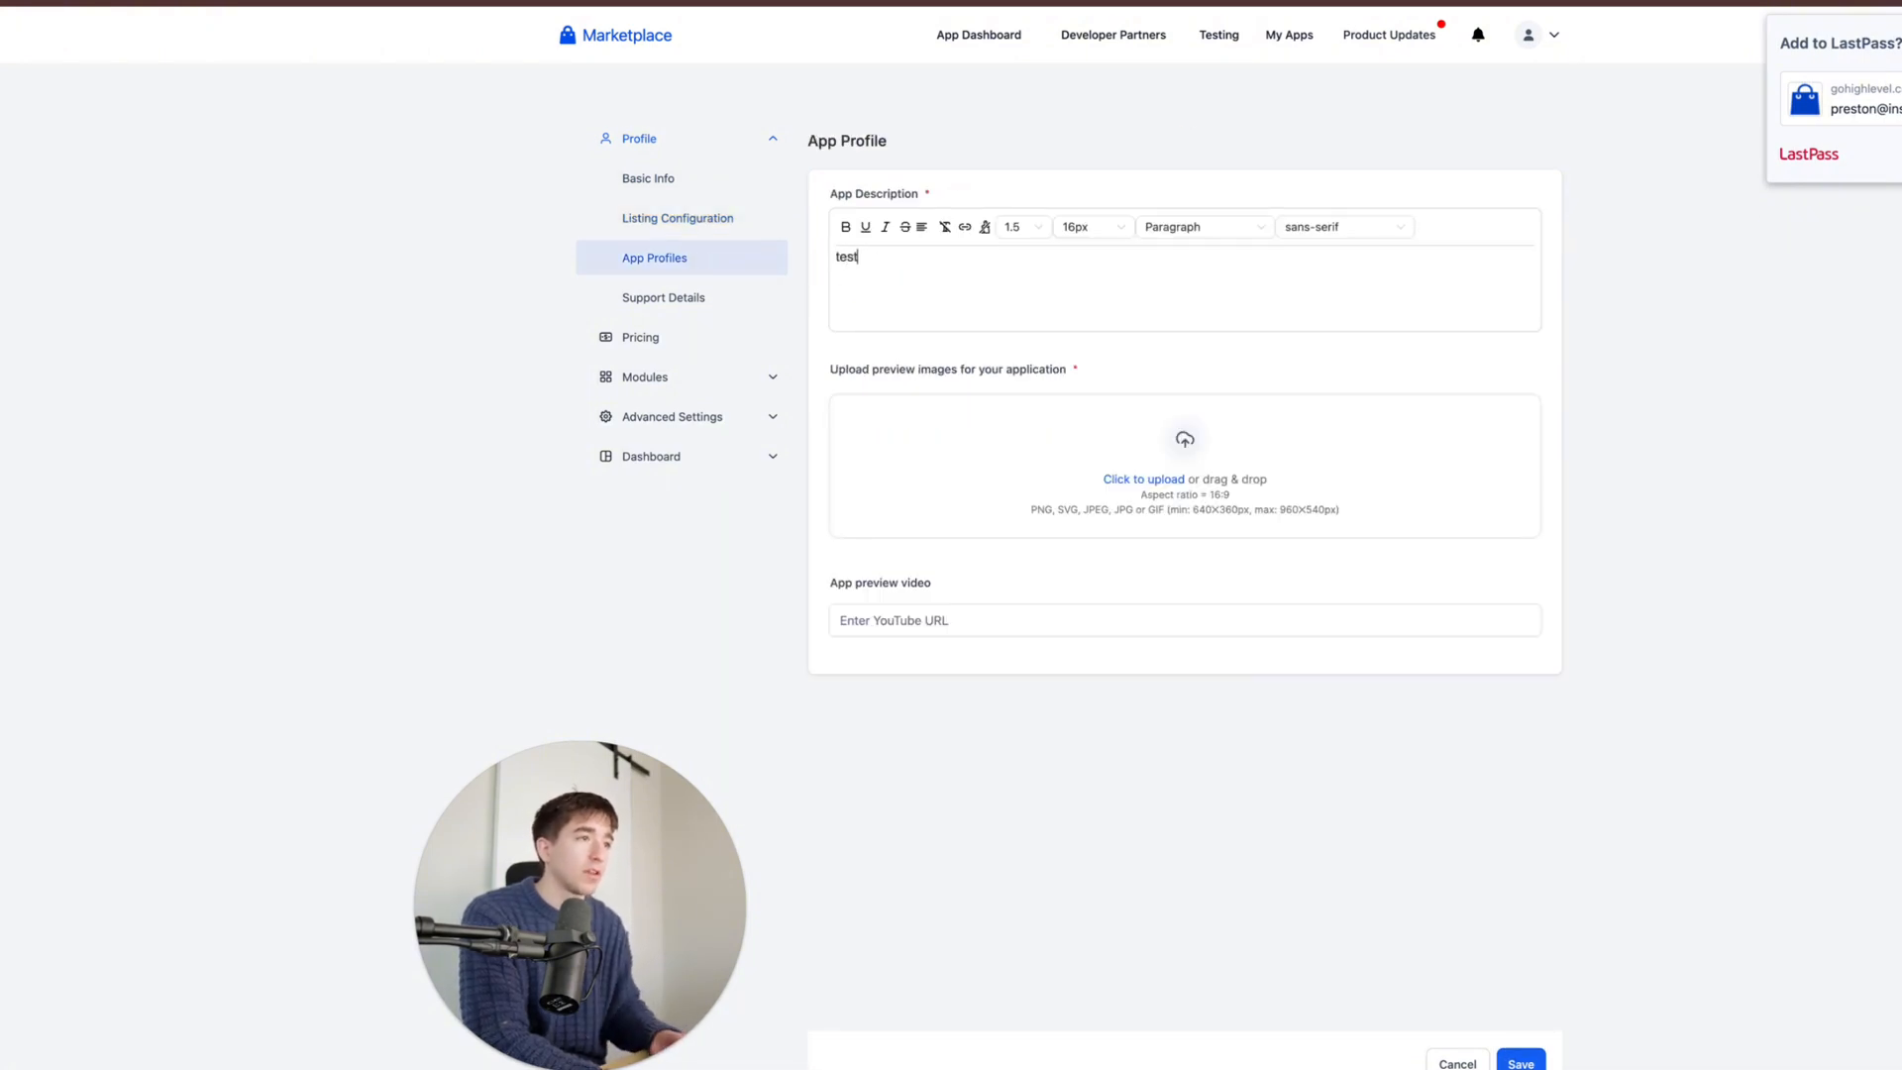
left_click(831, 375)
- Create a new blank presentation in Canva
left_click_drag(831, 374, 1068, 372)
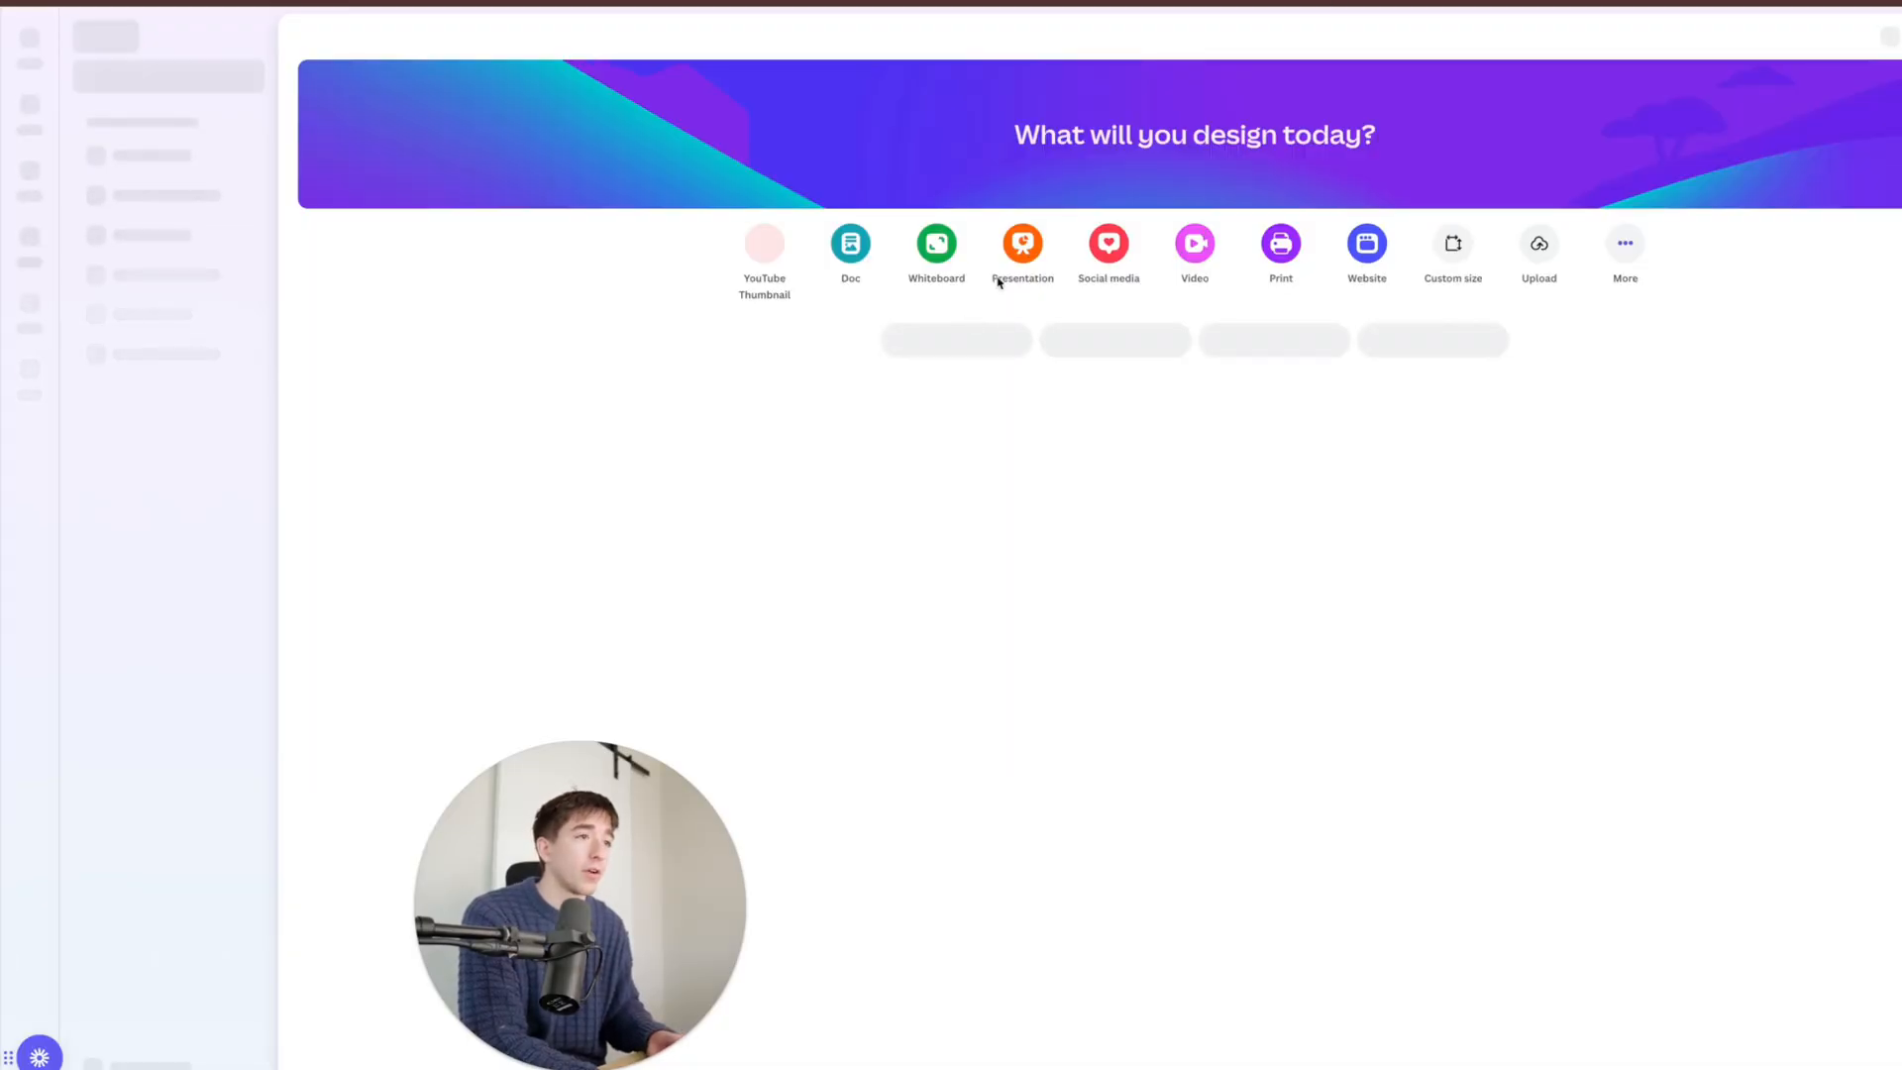
left_click(1901, 37)
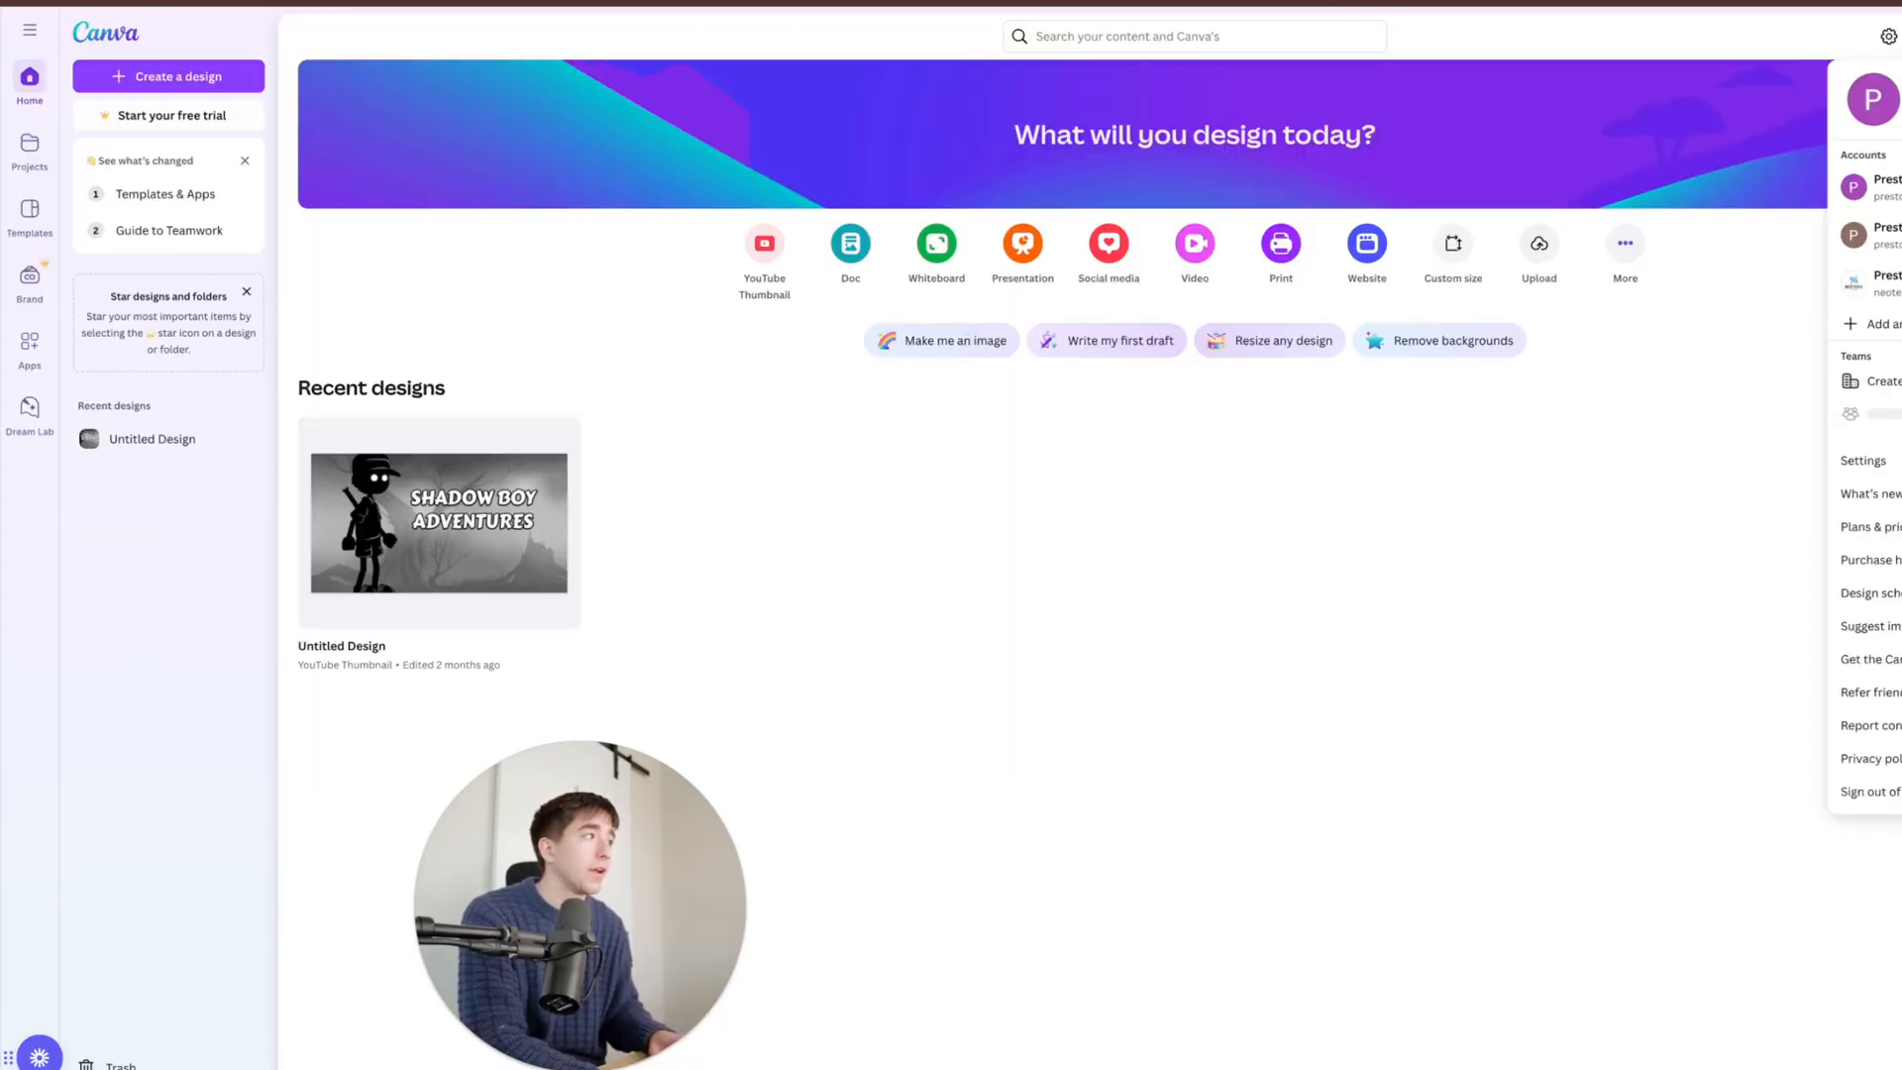
left_click(169, 76)
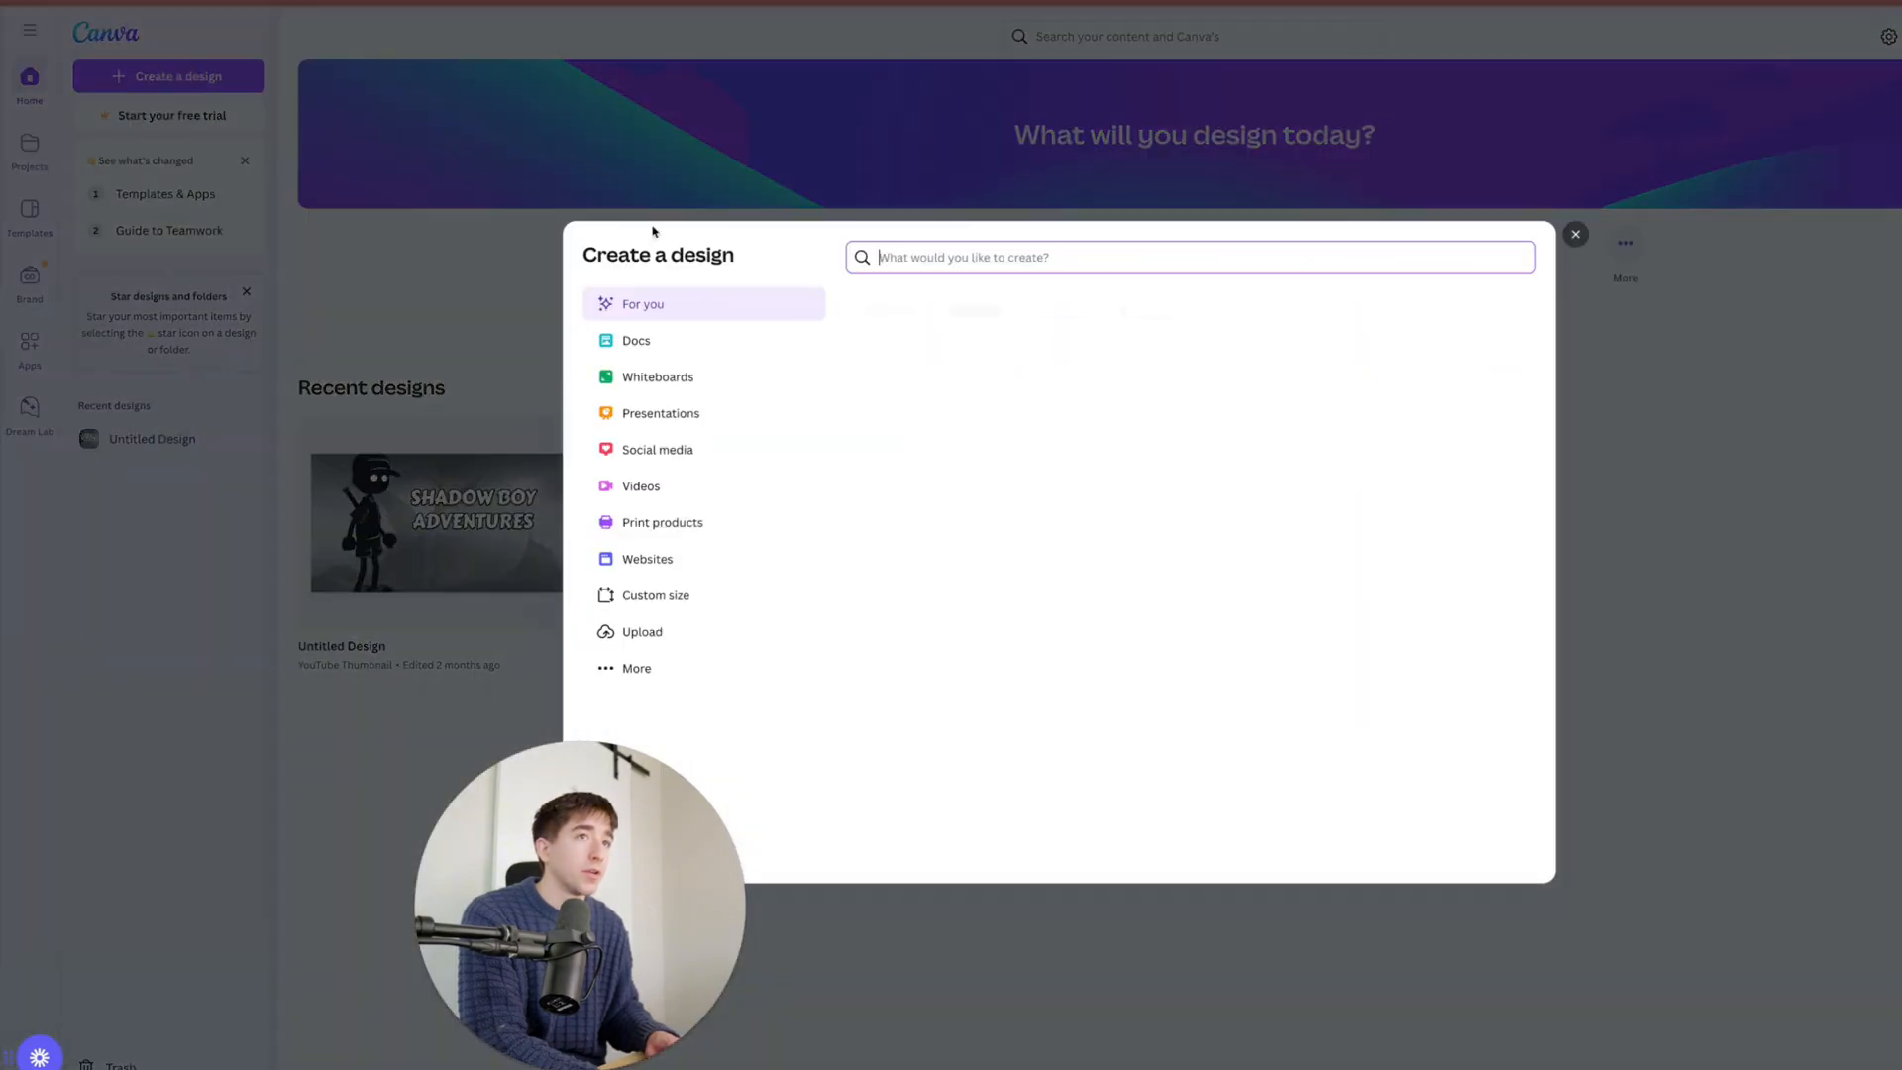
left_click(877, 330)
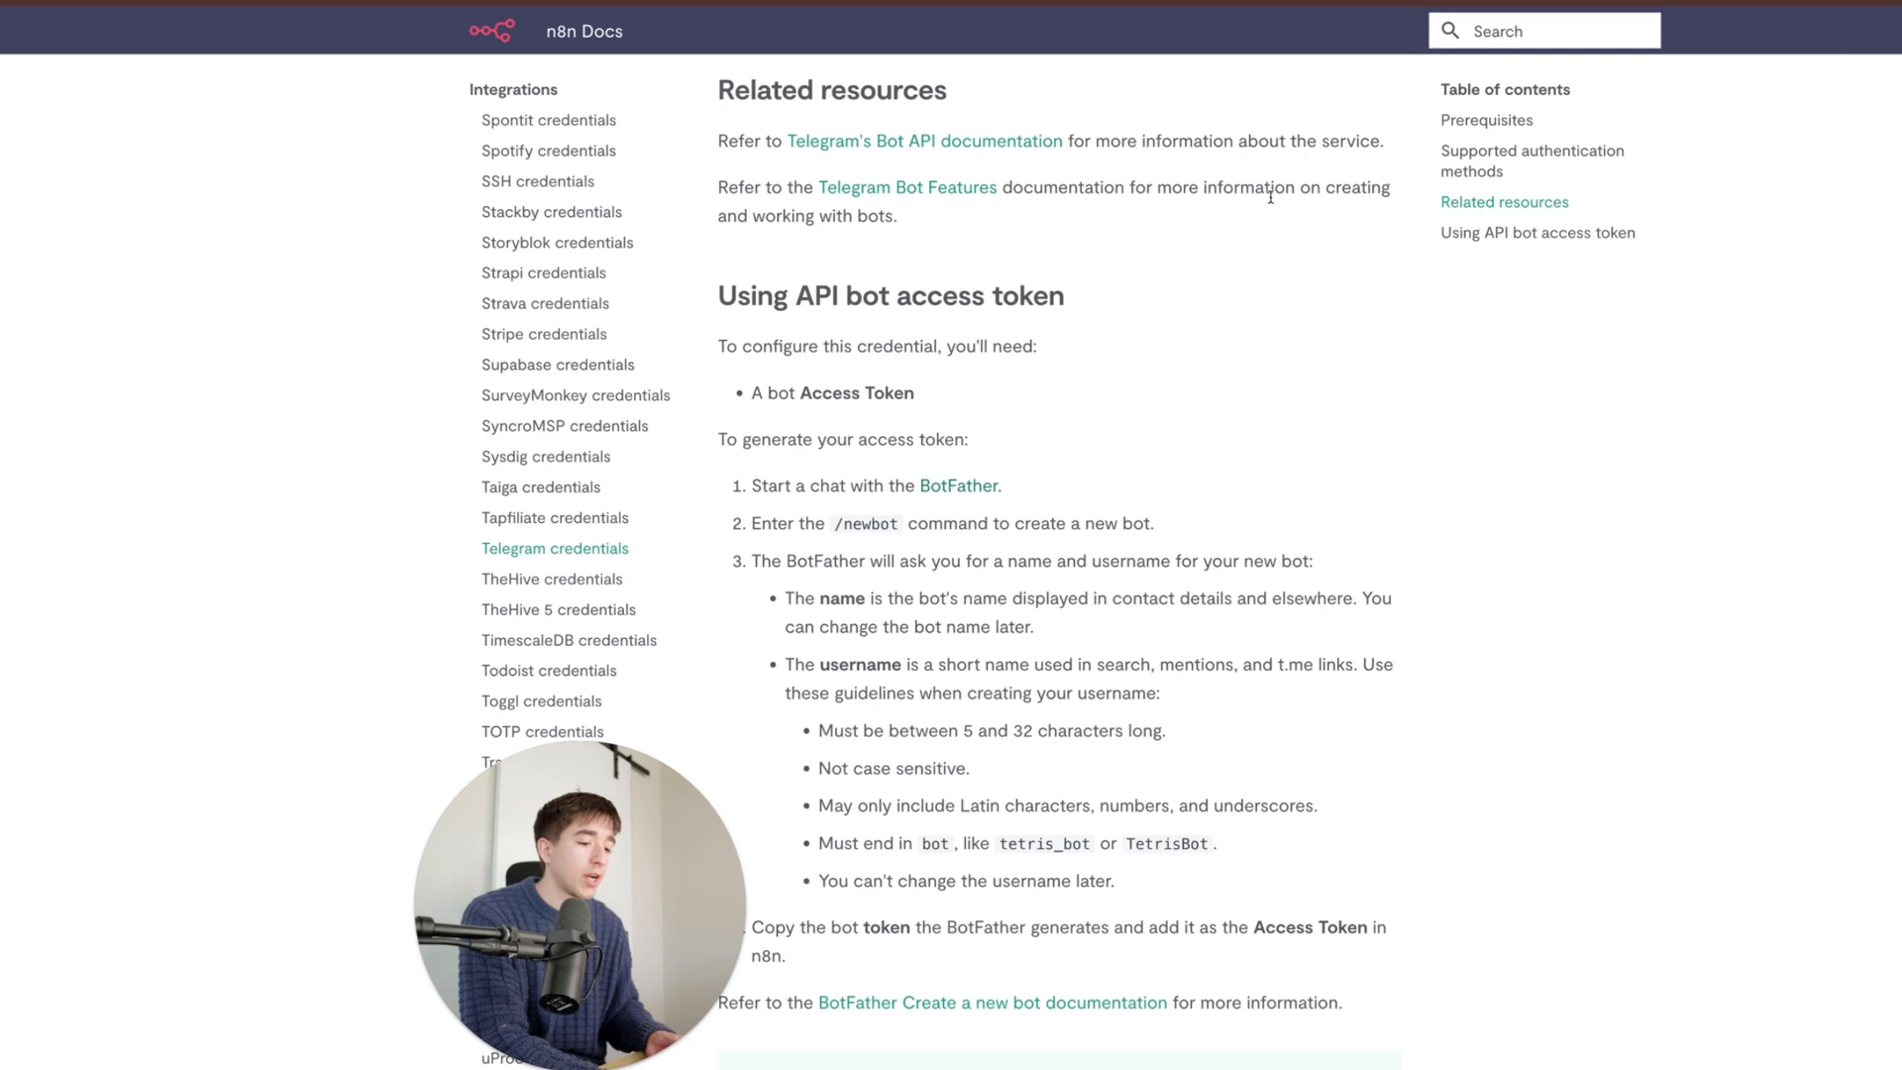
- Screenshot the middle of the docs article and place it, enlarged, on the presentation page
key("super+shift+4")
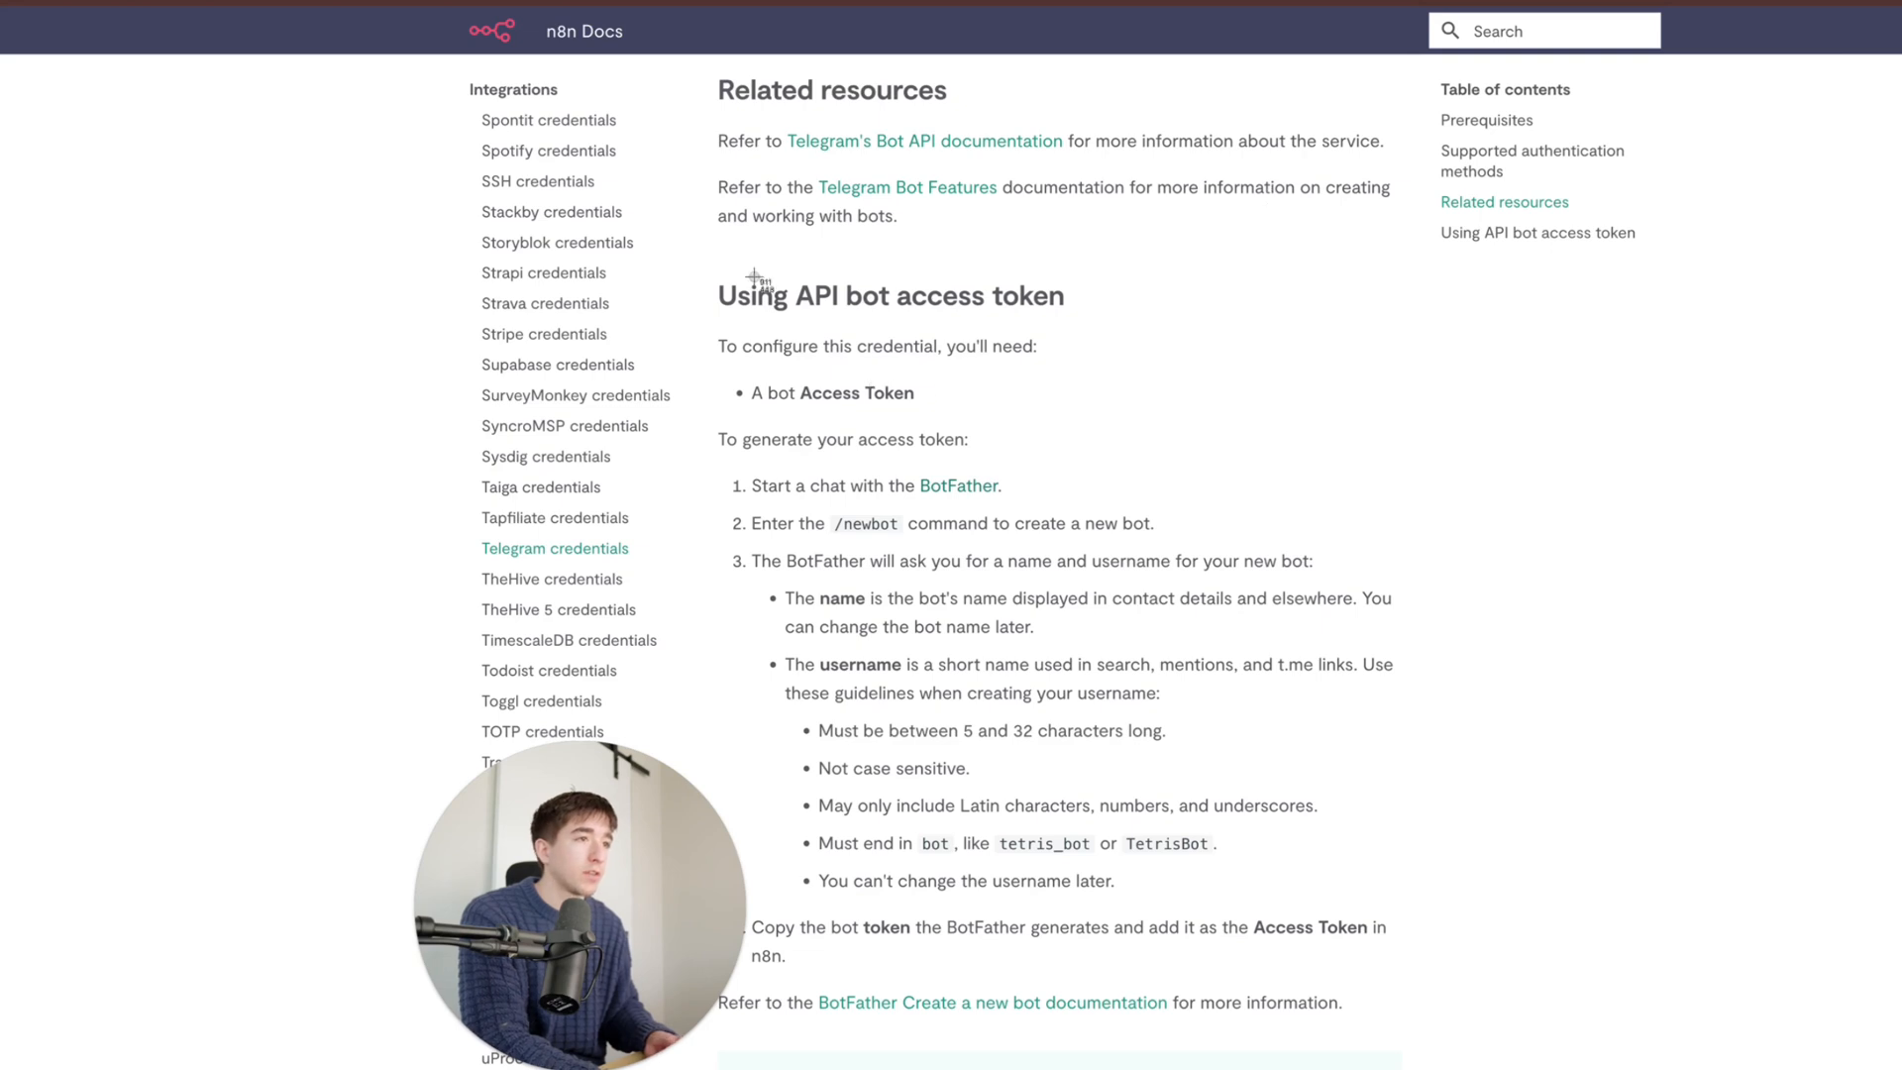
left_click_drag(716, 247, 1730, 909)
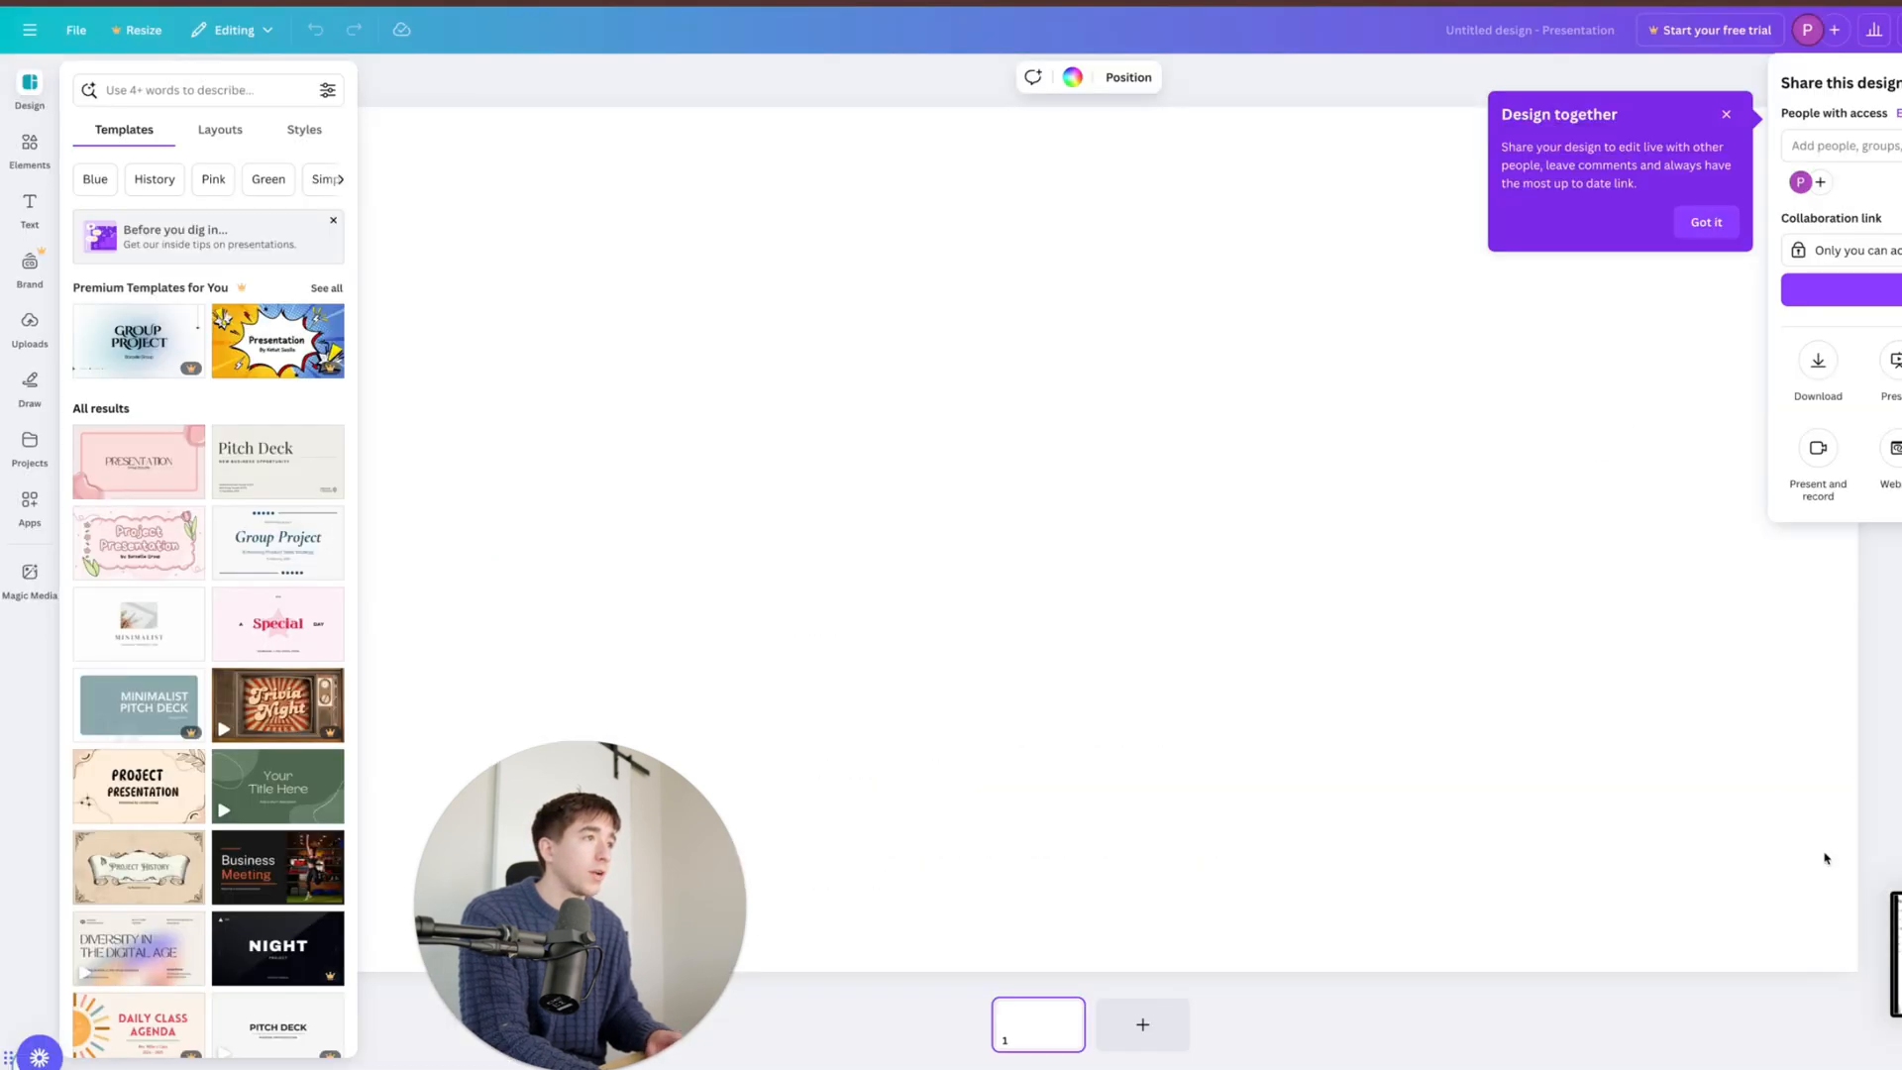
left_click_drag(1854, 904, 1376, 646)
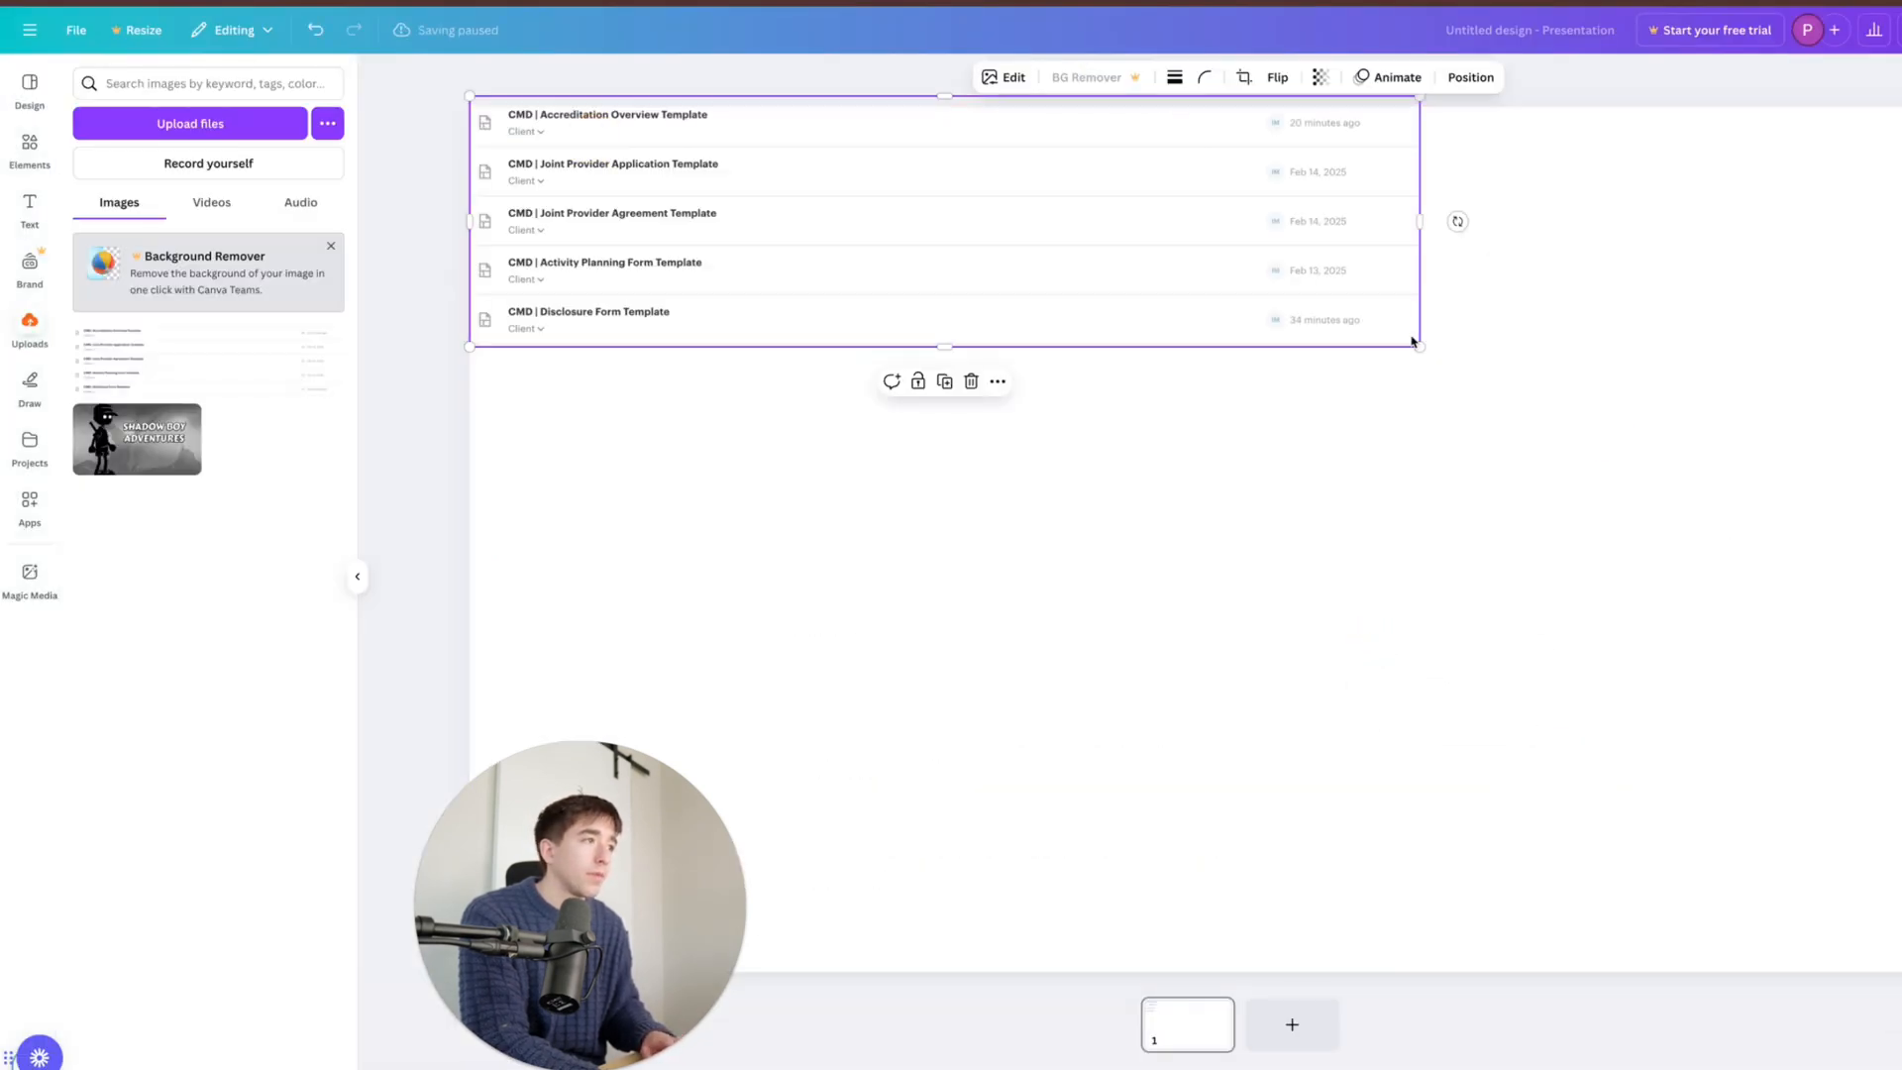
left_click_drag(1420, 346, 1900, 812)
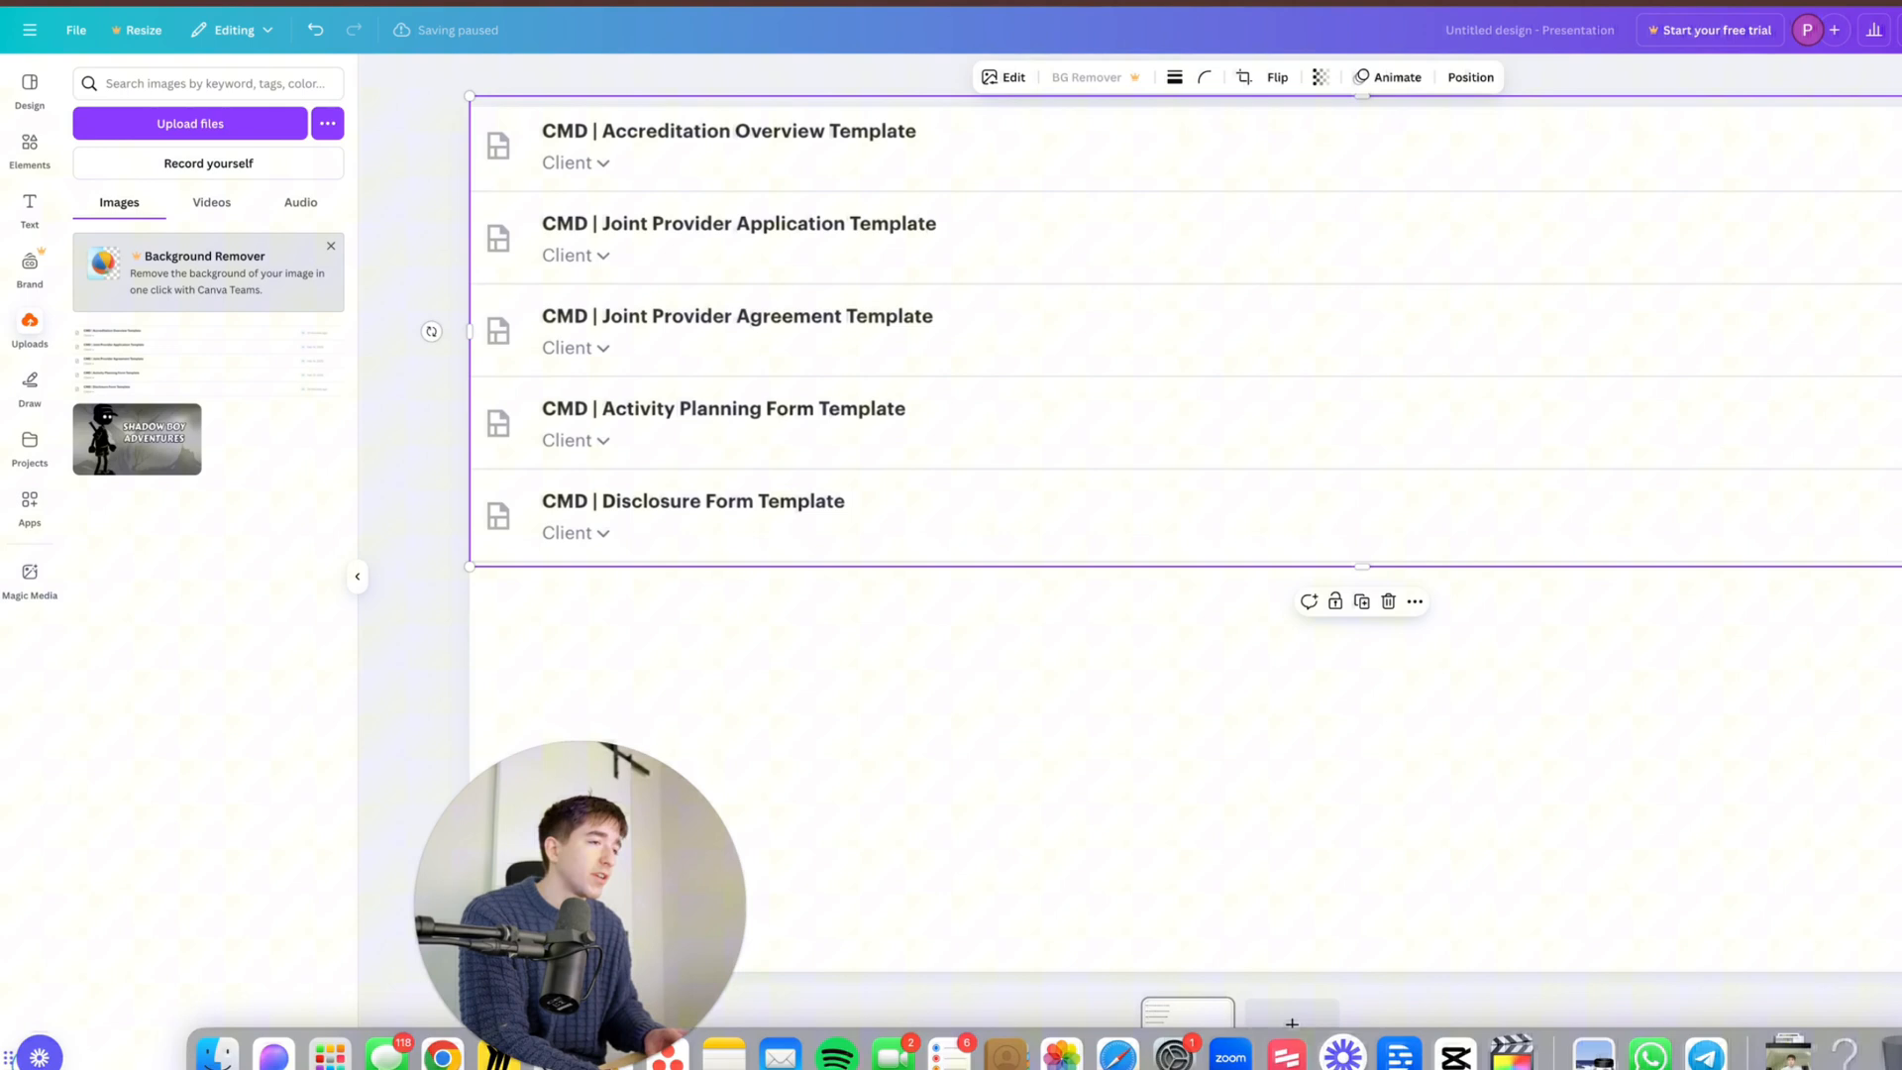
left_click(1465, 594)
- Download the page as a JPG, dismissing the export-size upgrade offer
left_click(1900, 29)
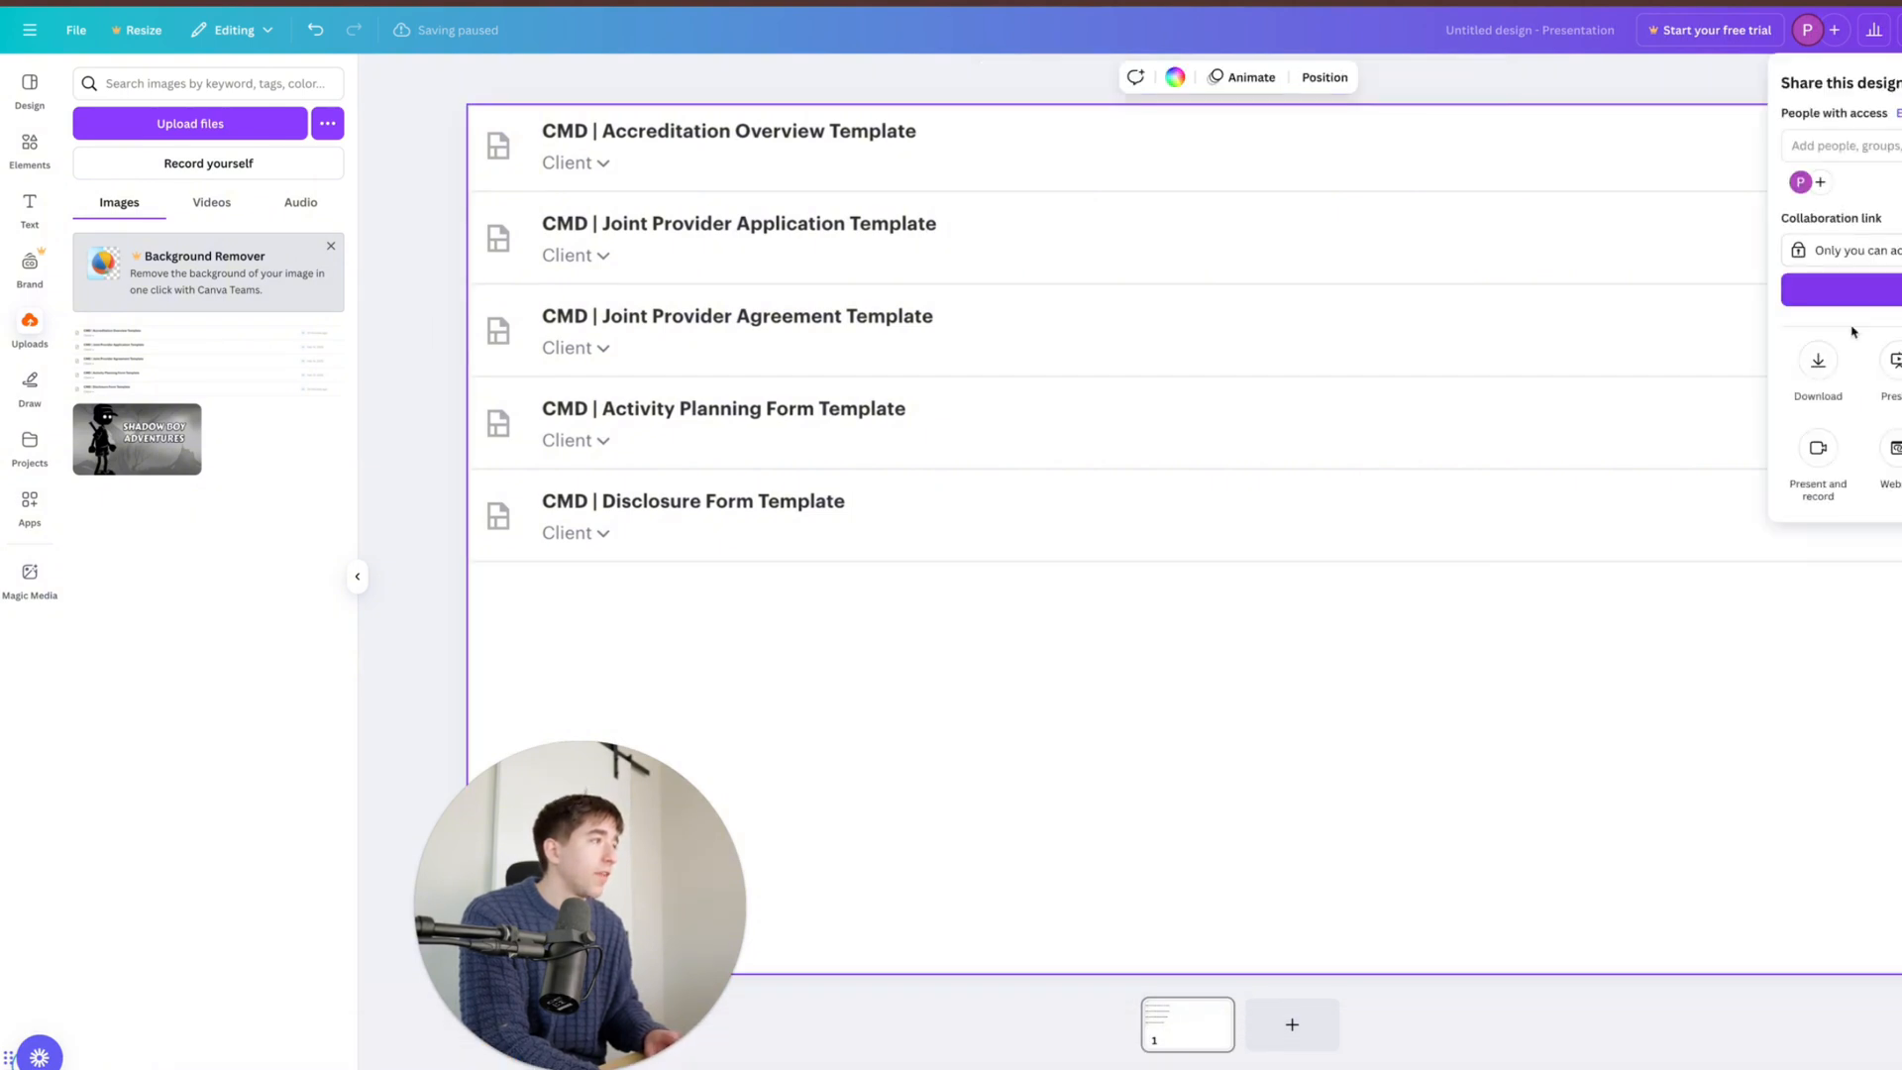
left_click(1816, 355)
left_click(1862, 146)
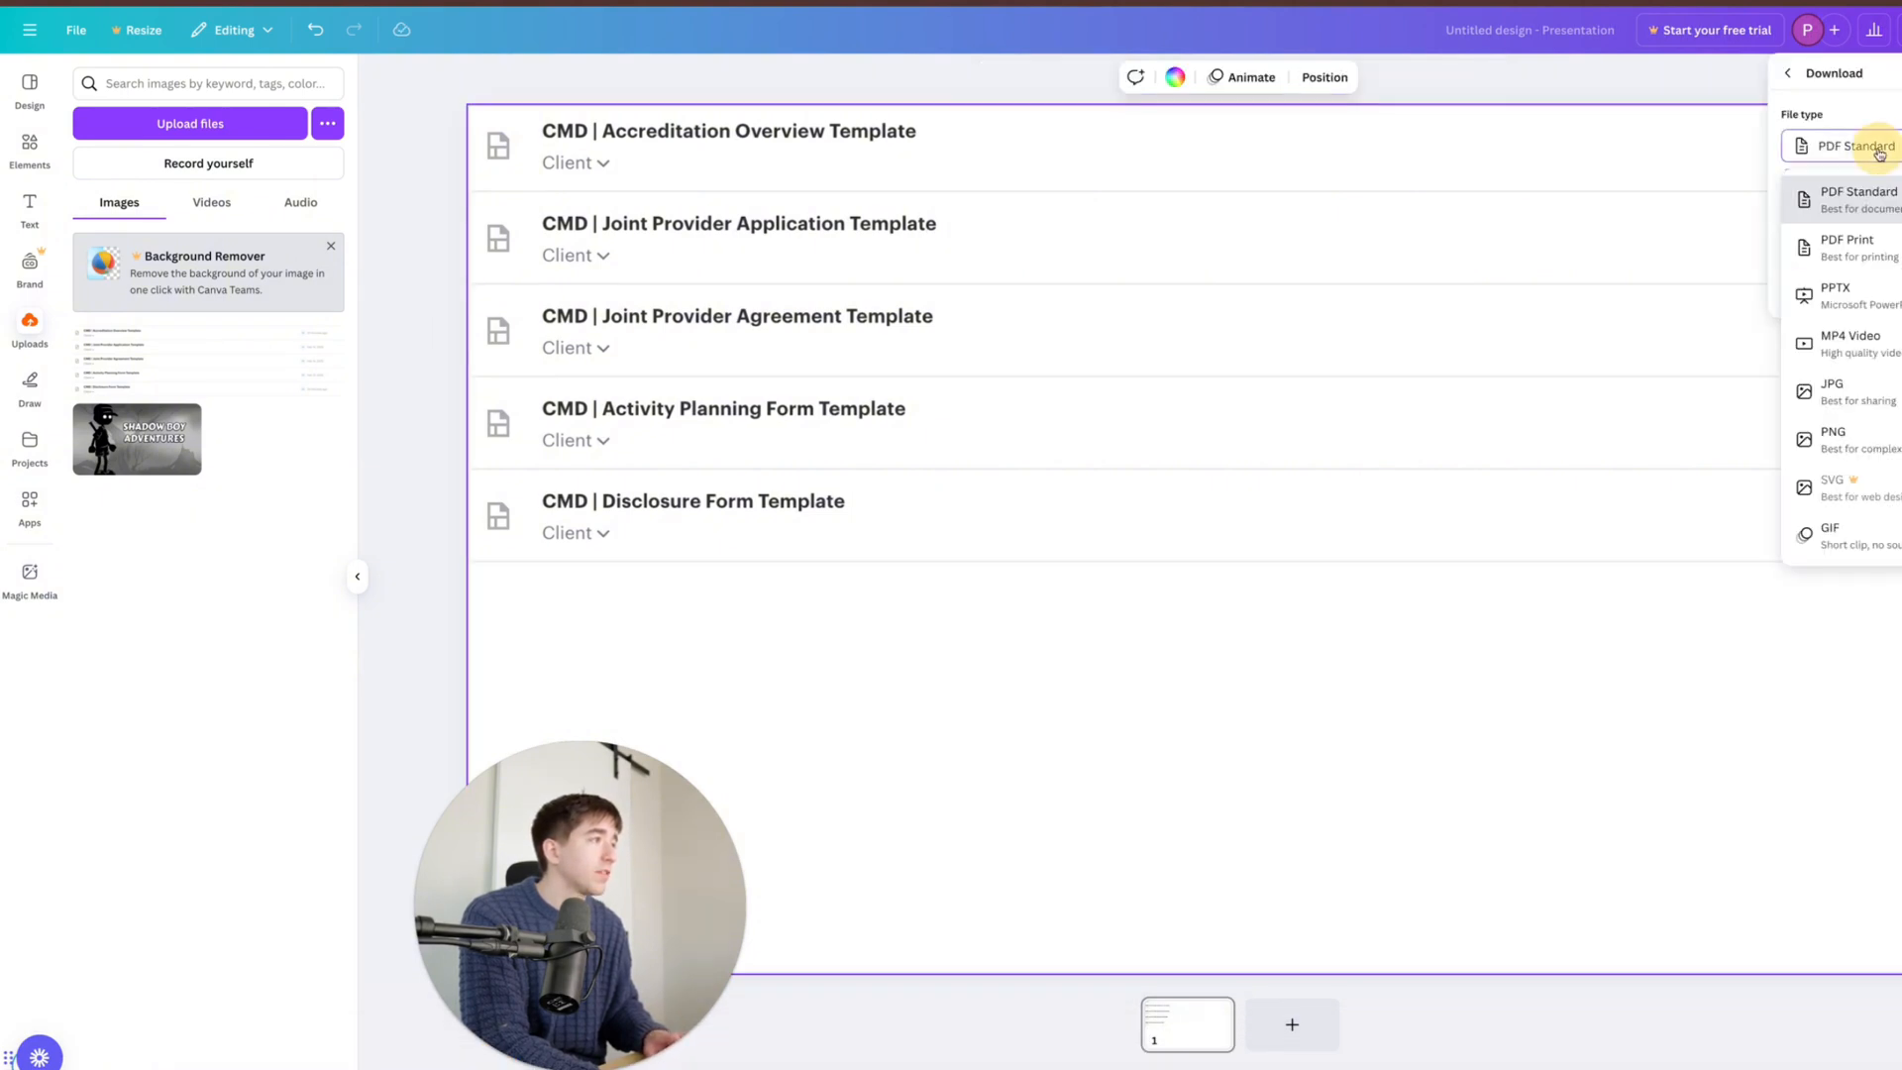
left_click(1890, 402)
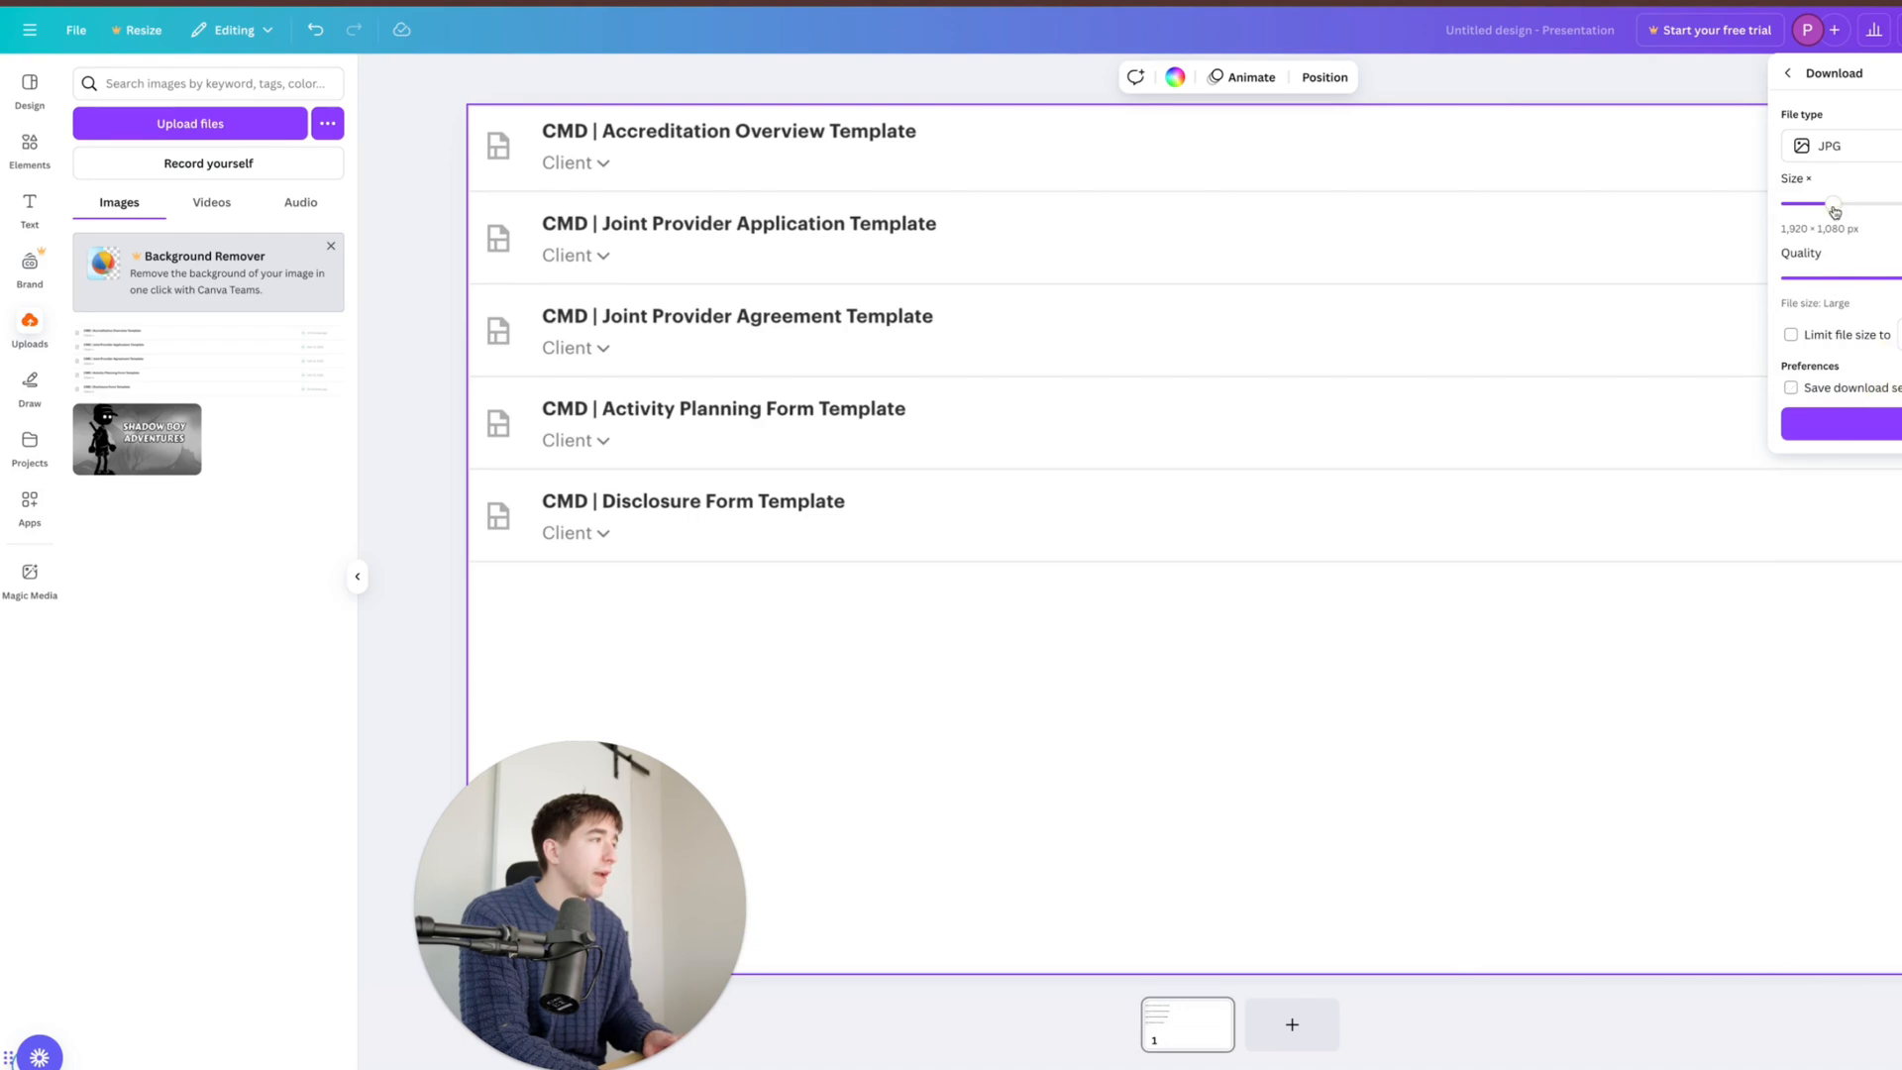
left_click(1800, 220)
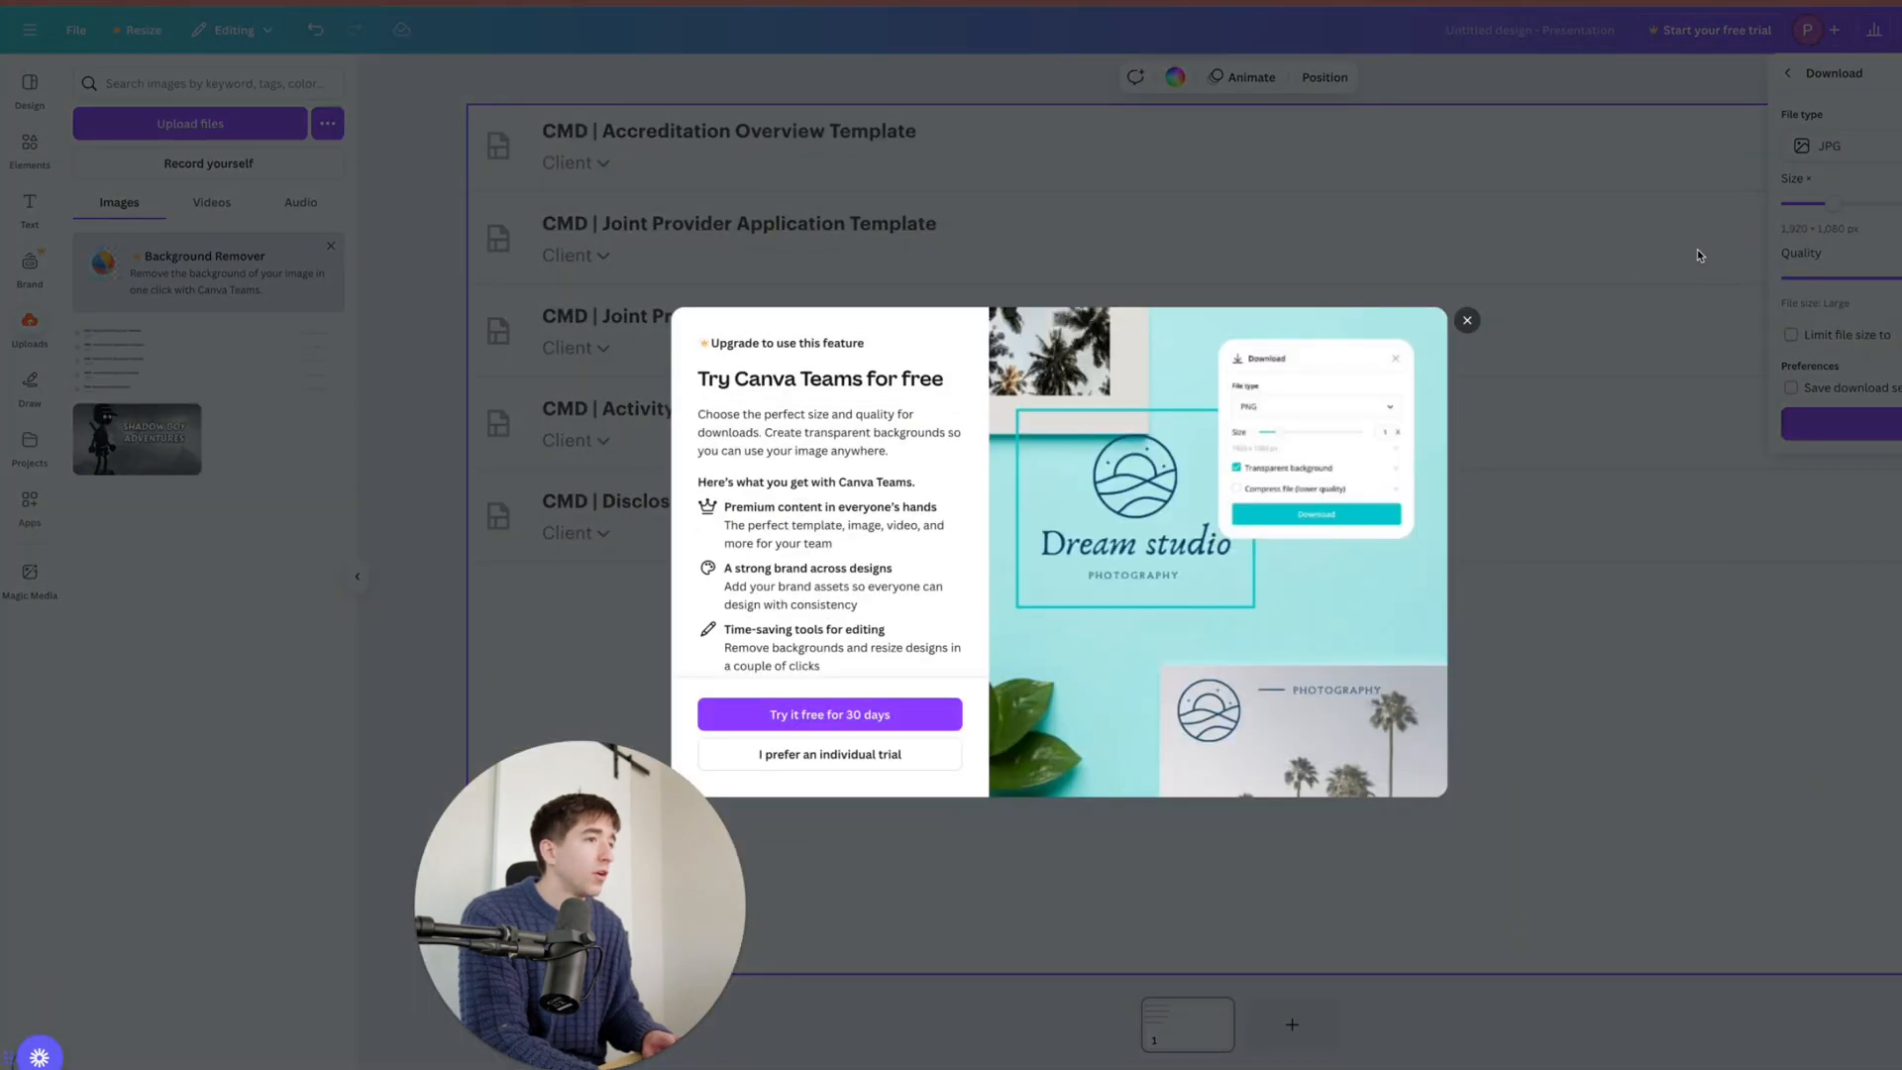
left_click(1468, 321)
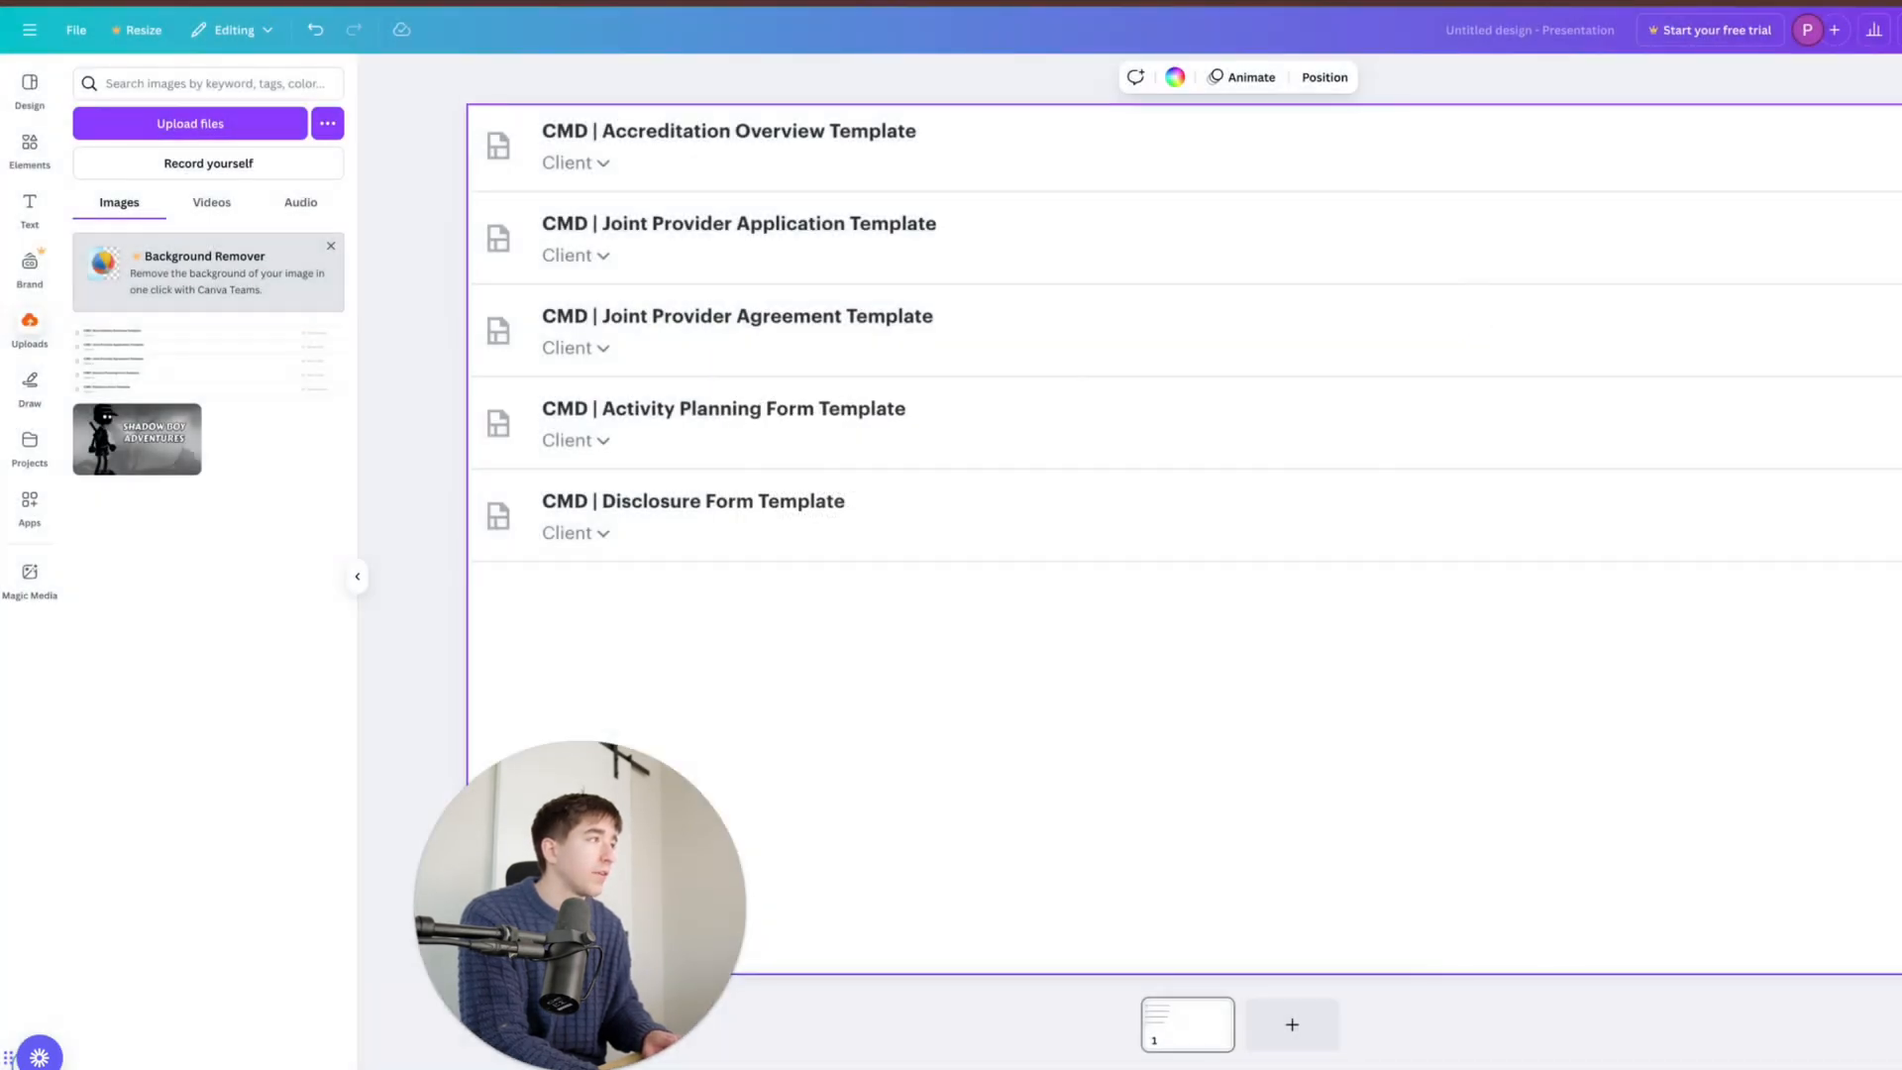
left_click(1901, 30)
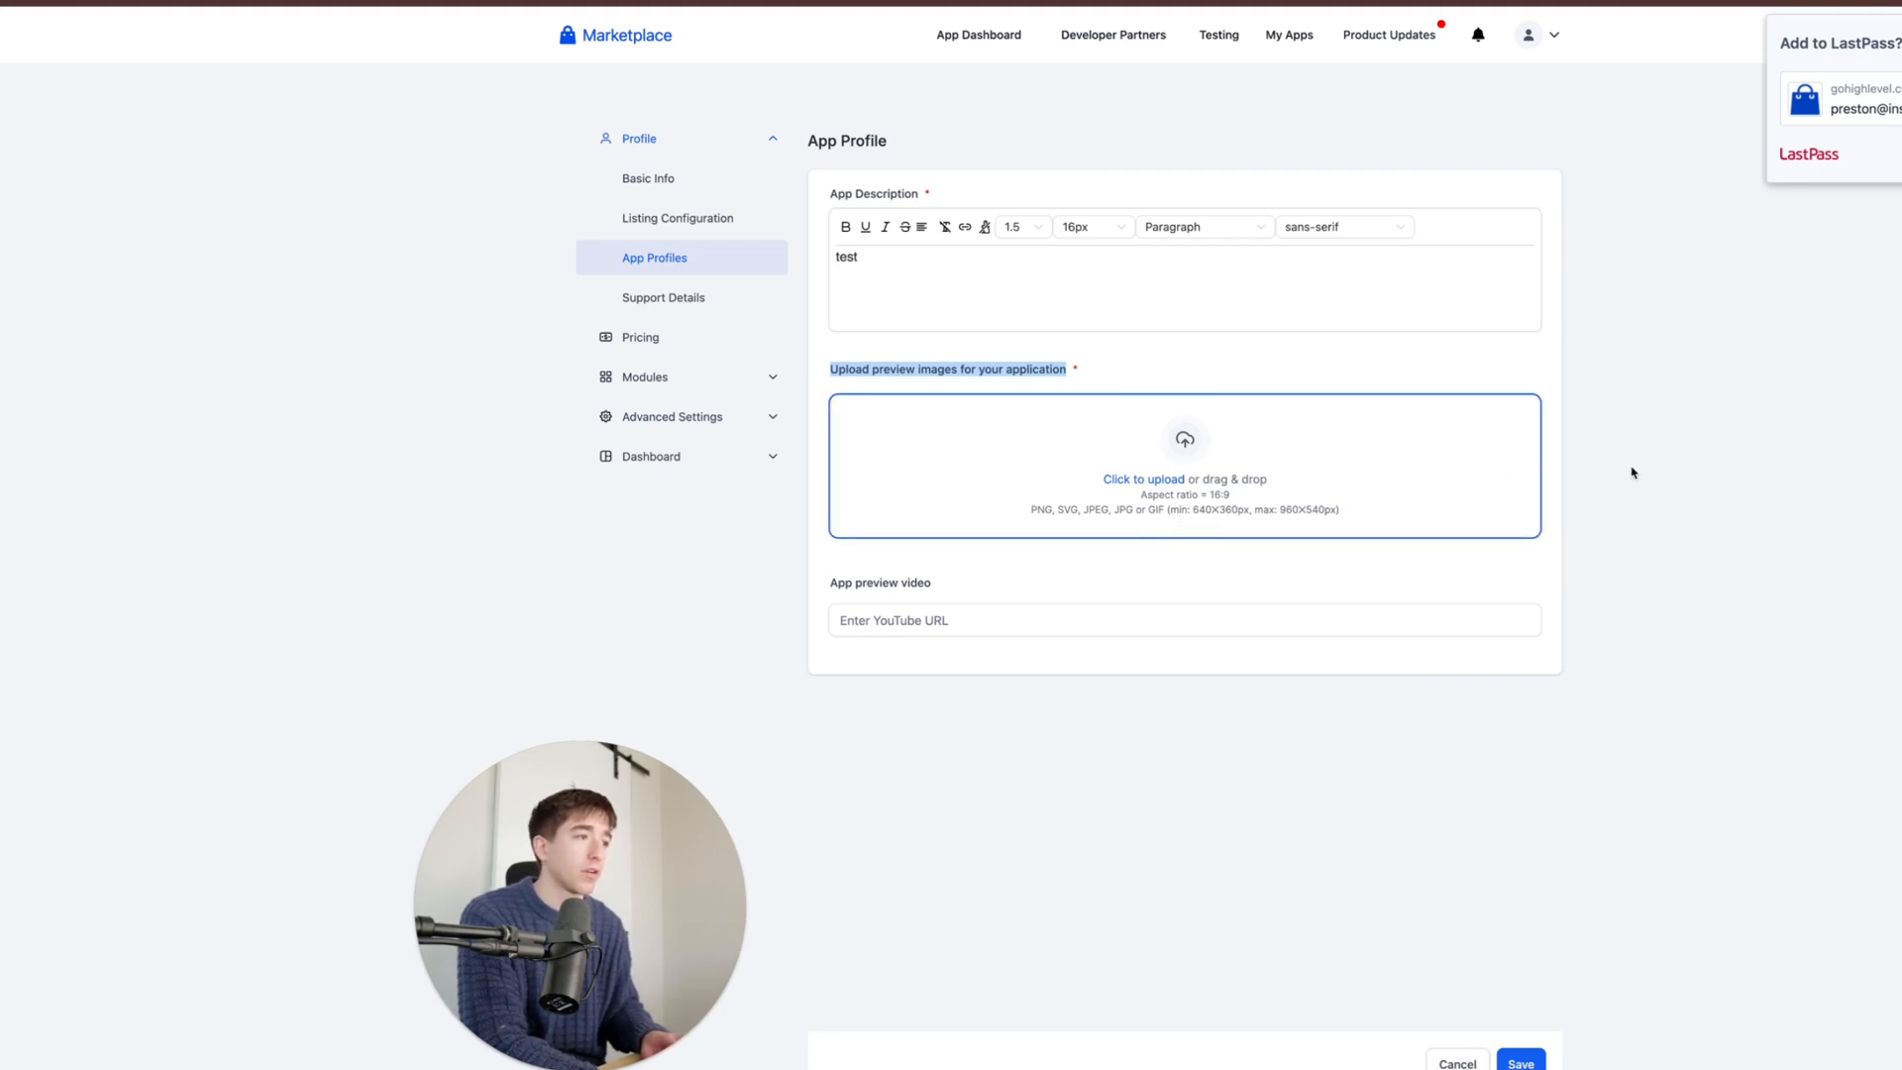
- Step through Support Details and Pricing to the Advanced Settings Auth page and open Select Scopes
left_click(690, 308)
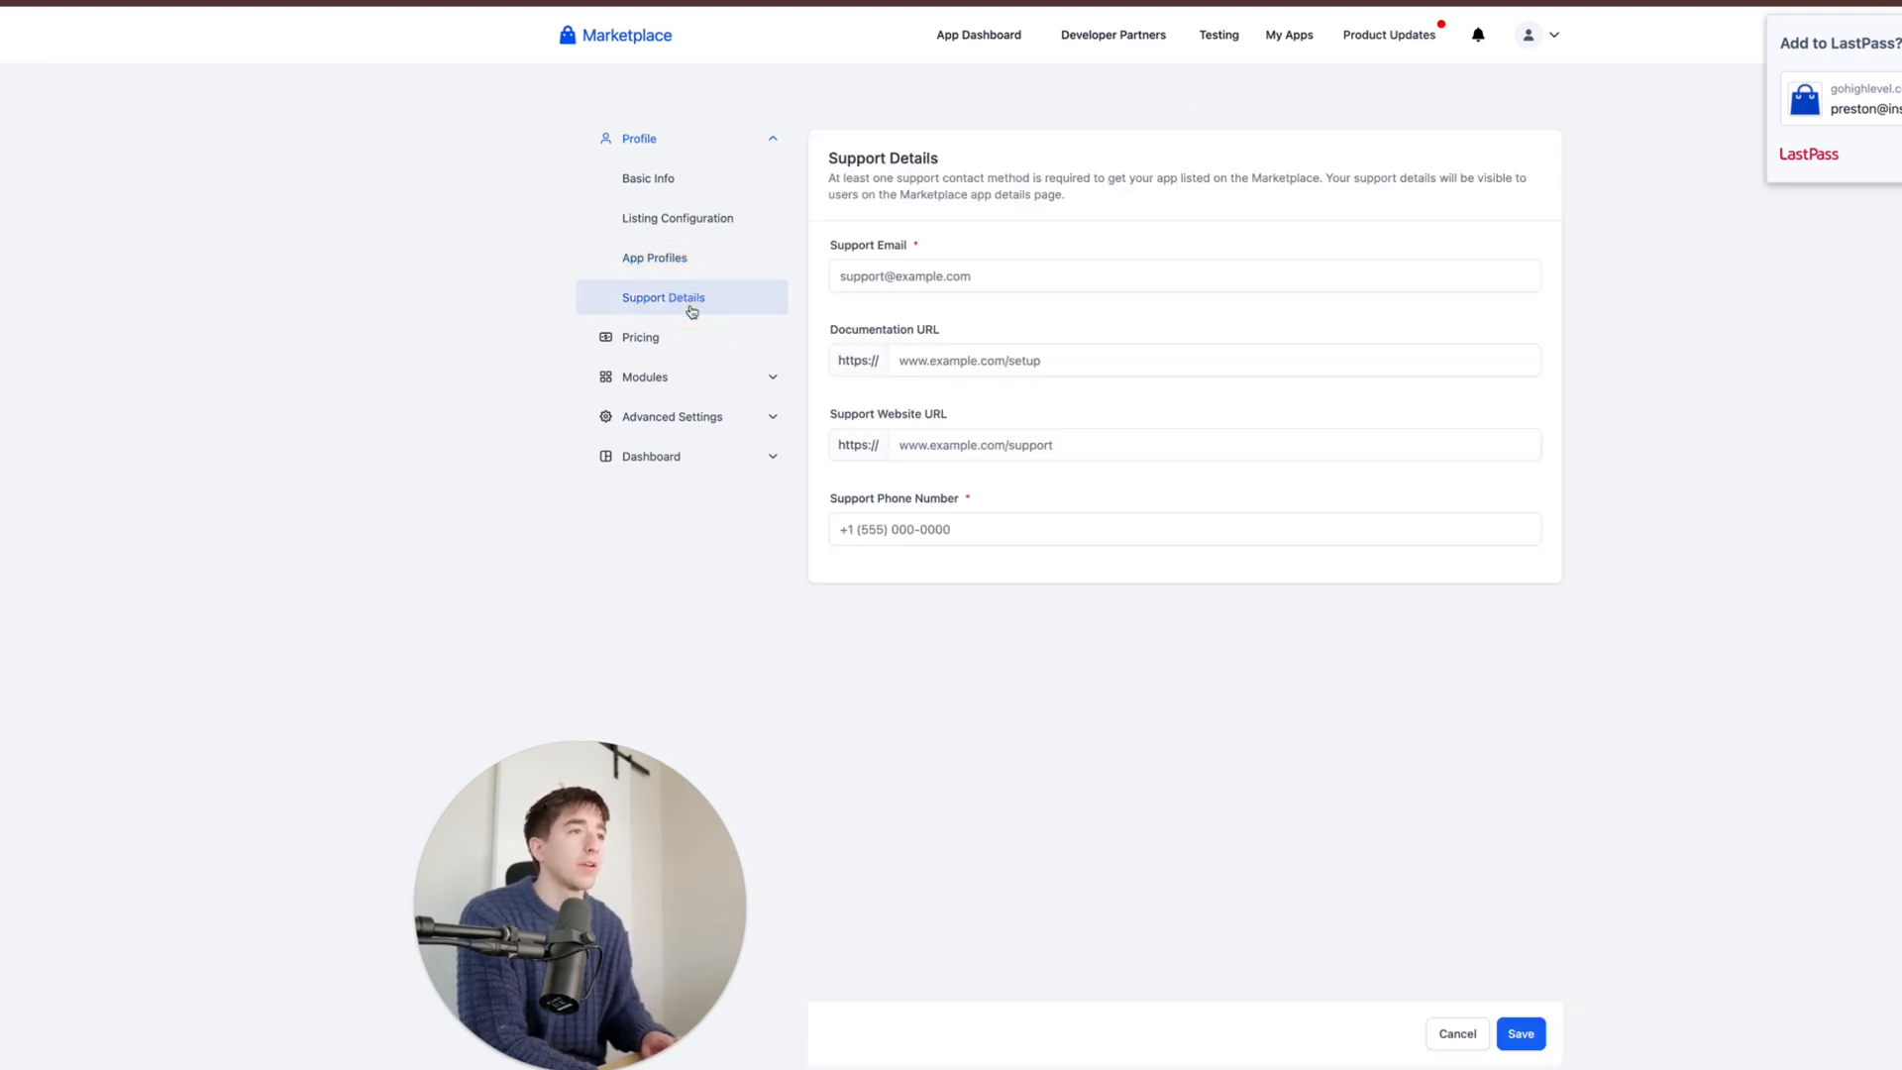
left_click(941, 281)
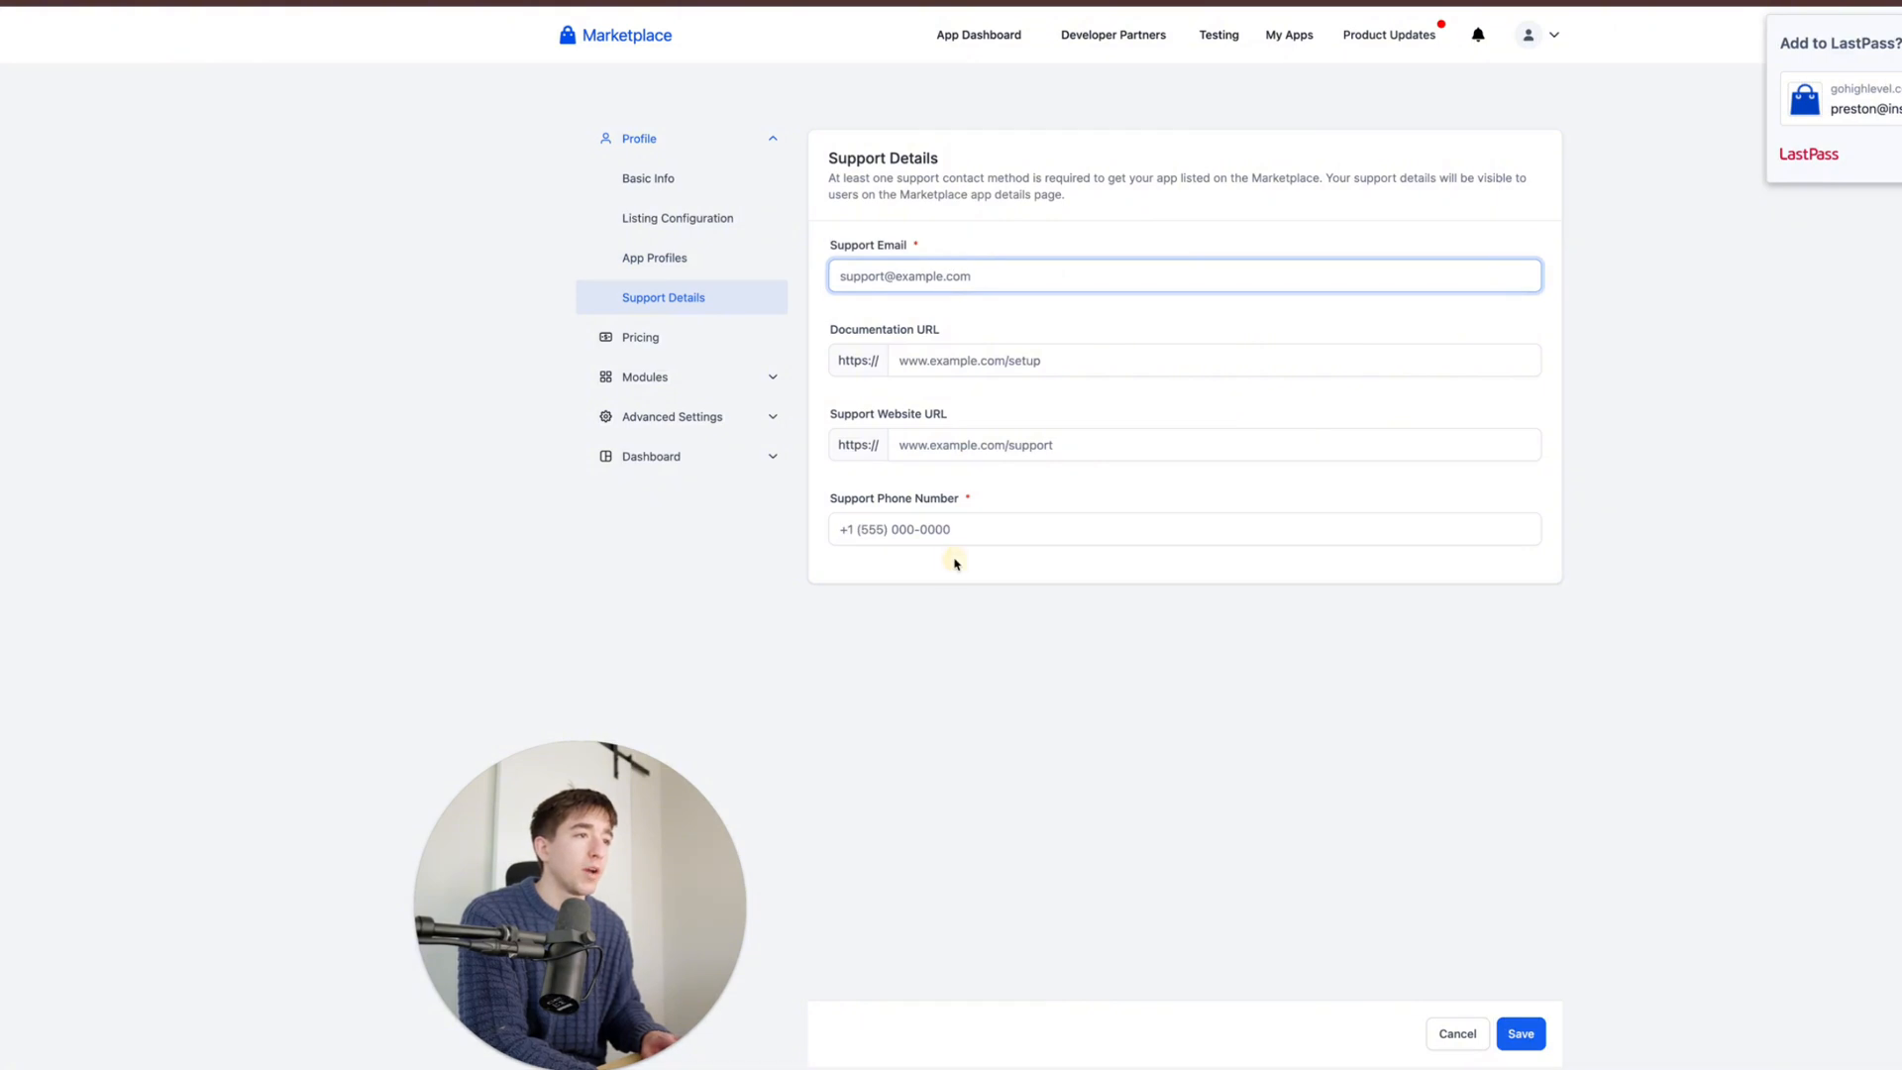
left_click(916, 525)
left_click(693, 333)
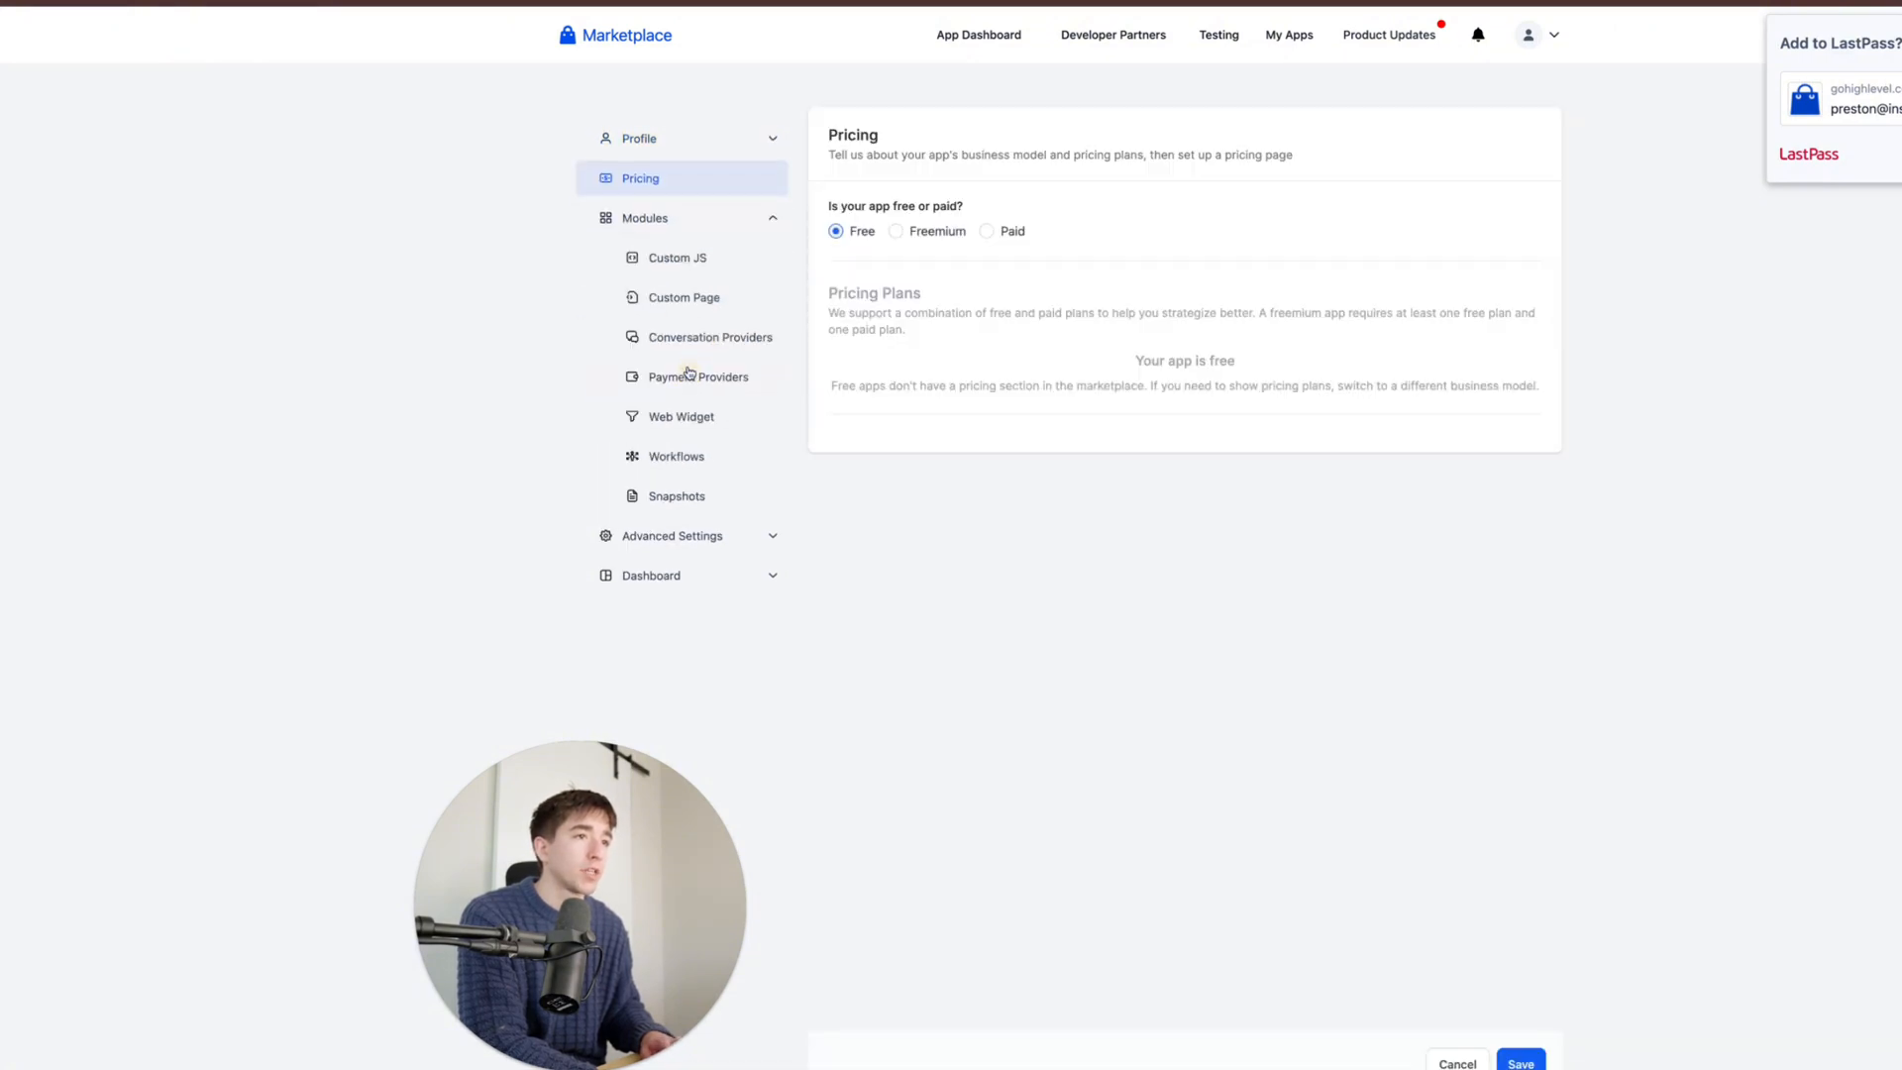
left_click(697, 537)
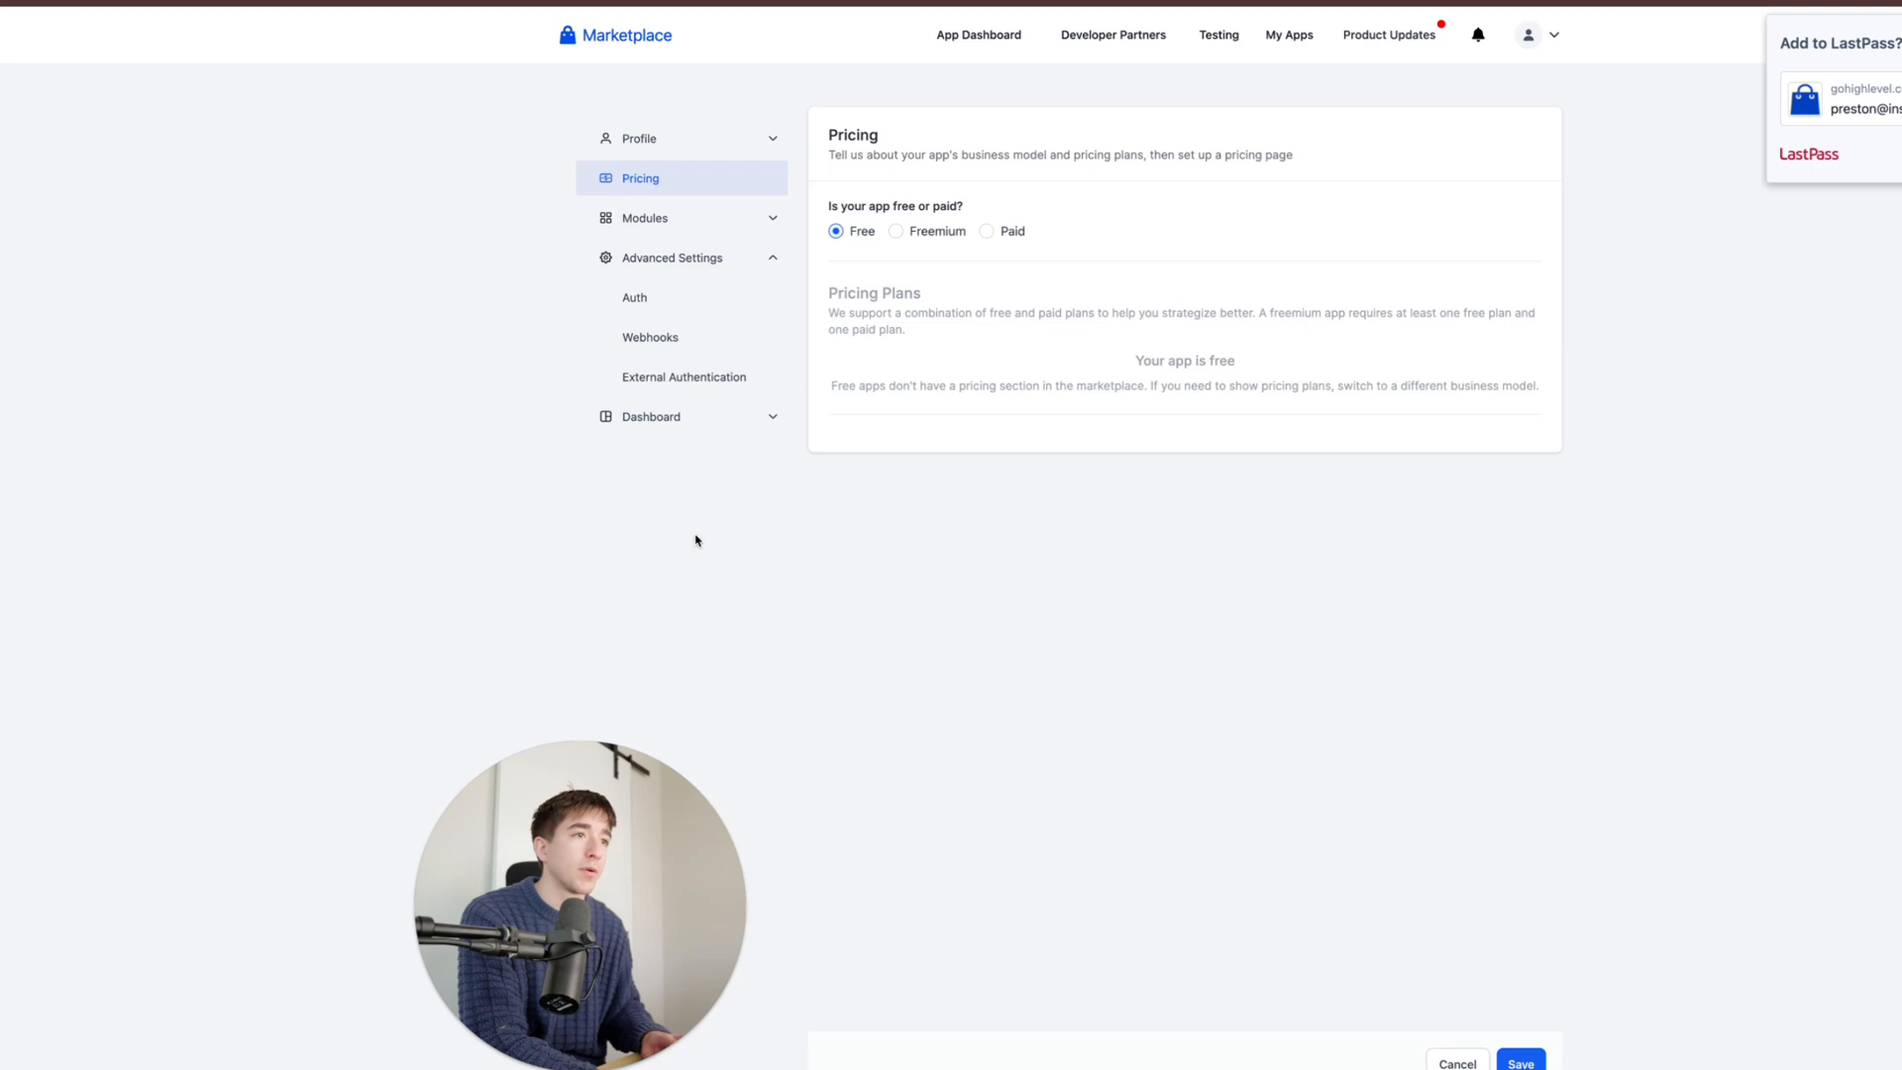
left_click(665, 302)
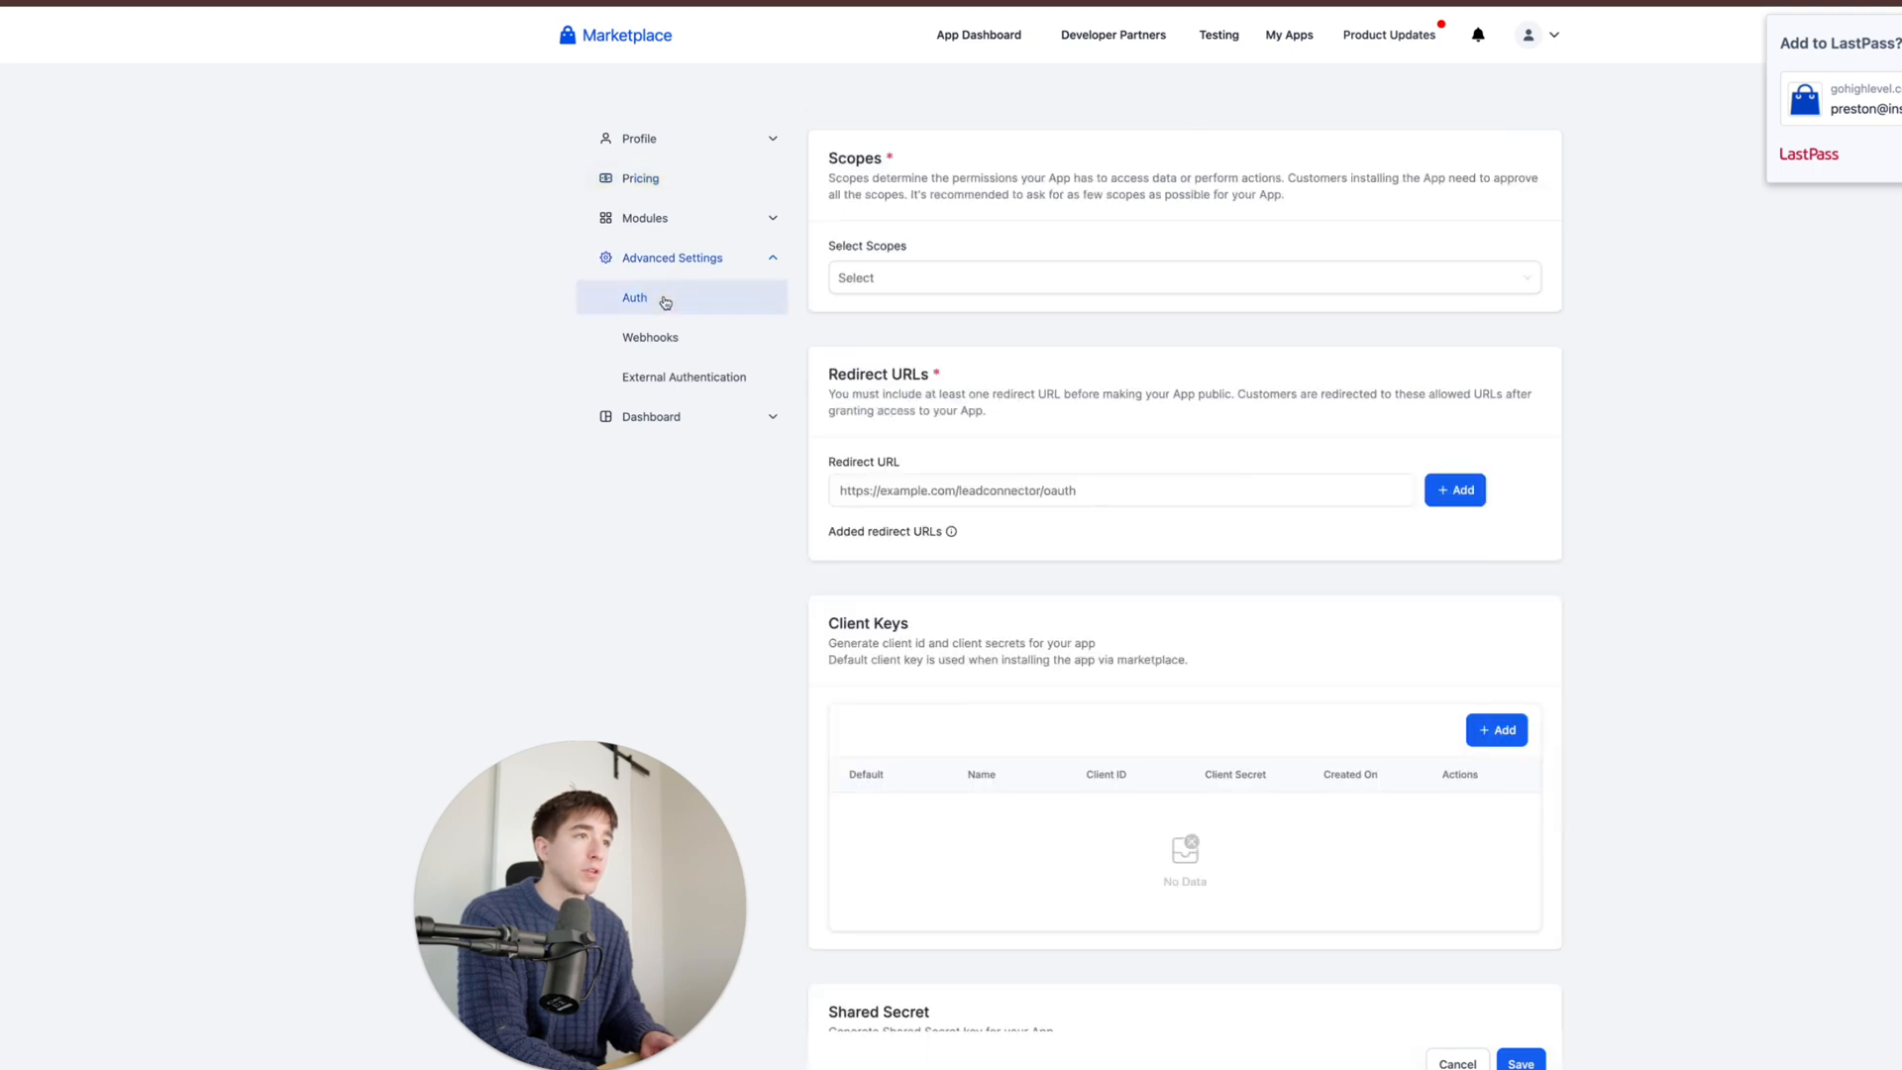
left_click(897, 285)
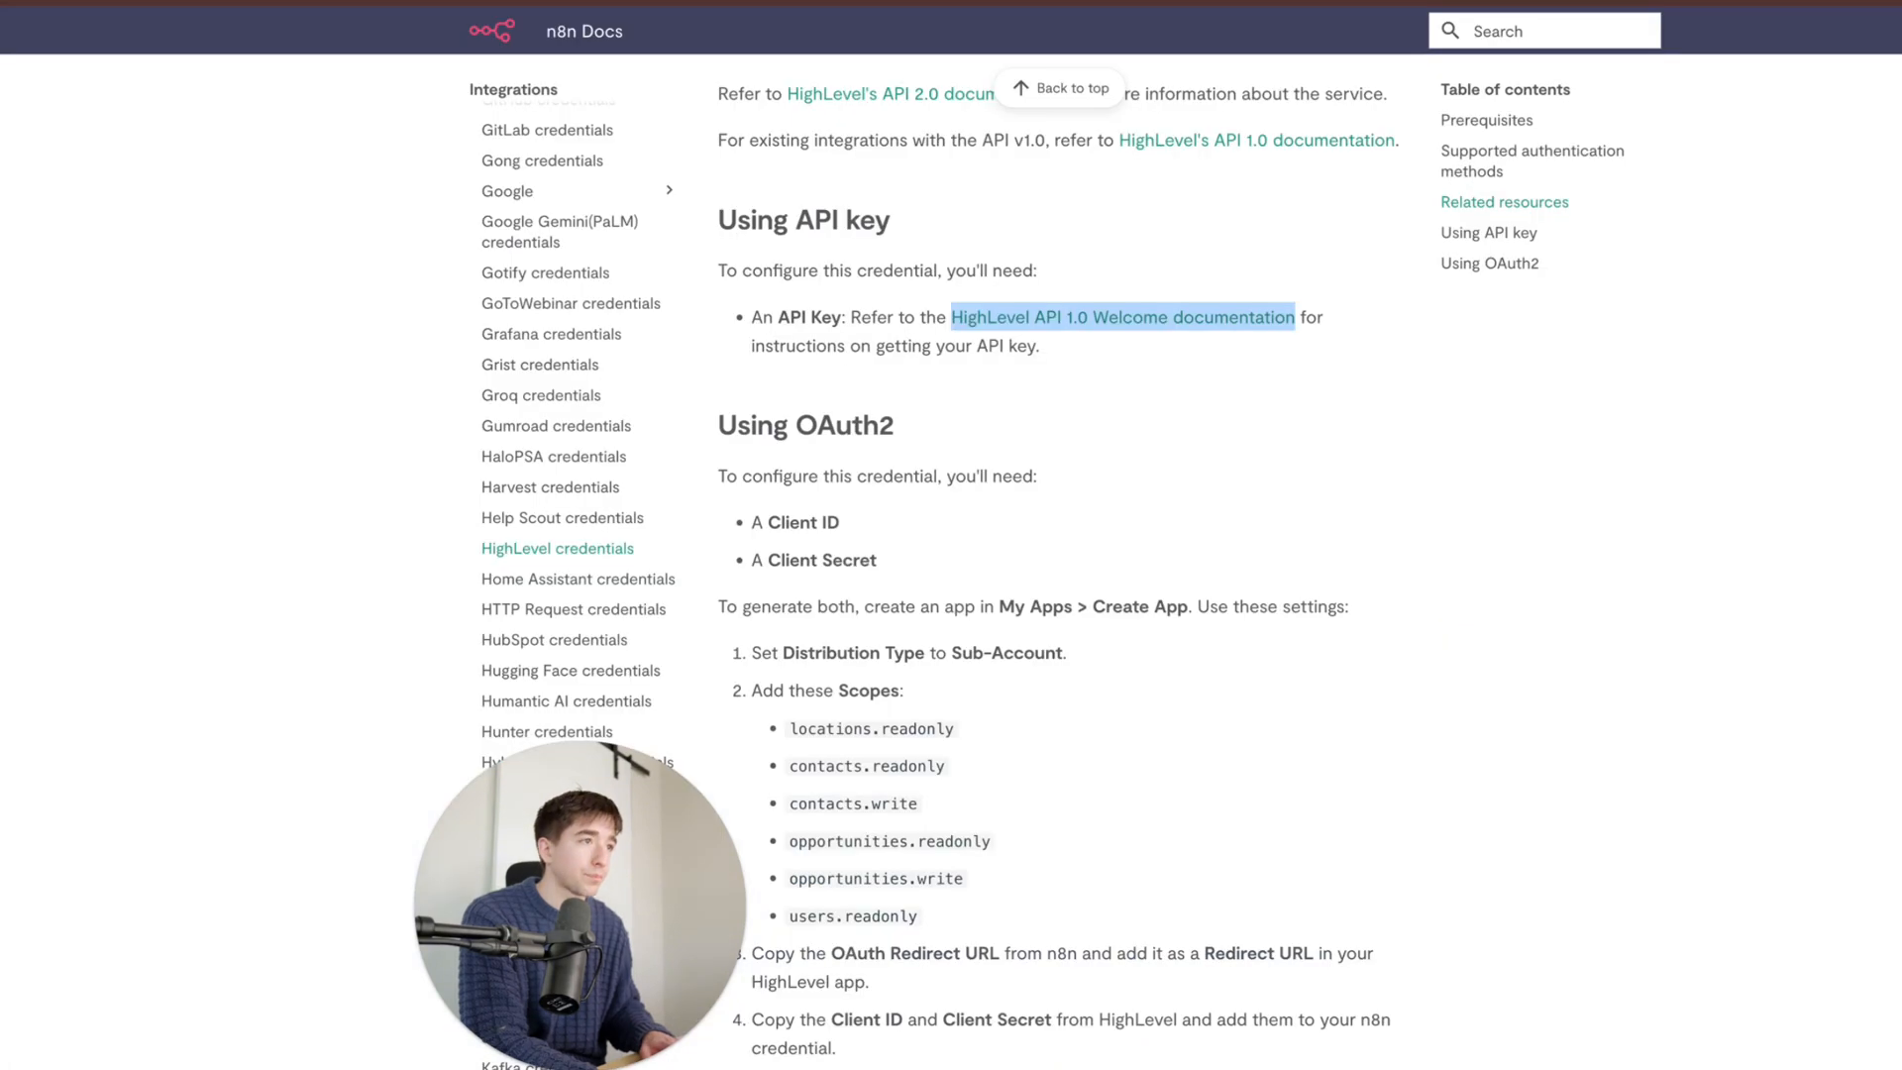
- Add the businesses.readonly scope to the app's Auth settings
scroll(867, 674, "down", 1)
scroll(866, 673, "down", 1)
left_click_drag(975, 780, 799, 601)
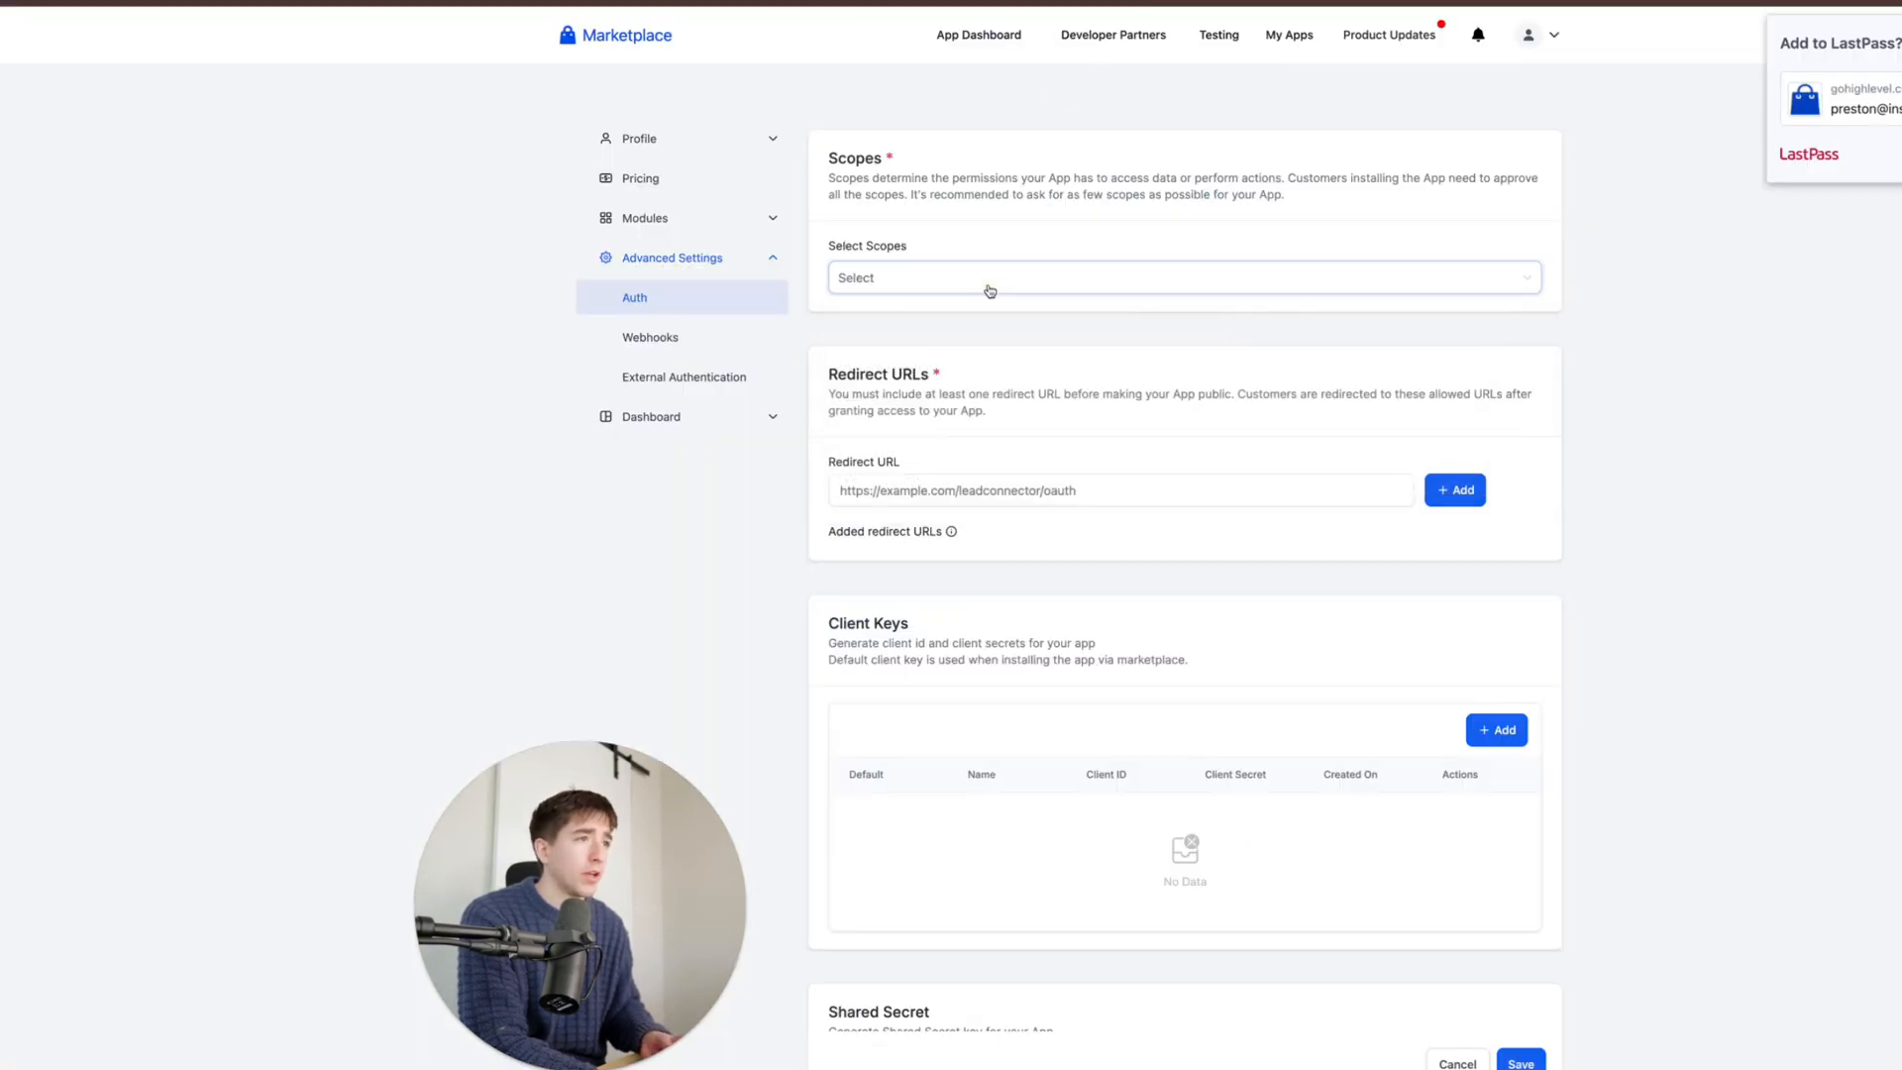
left_click(990, 288)
left_click(978, 325)
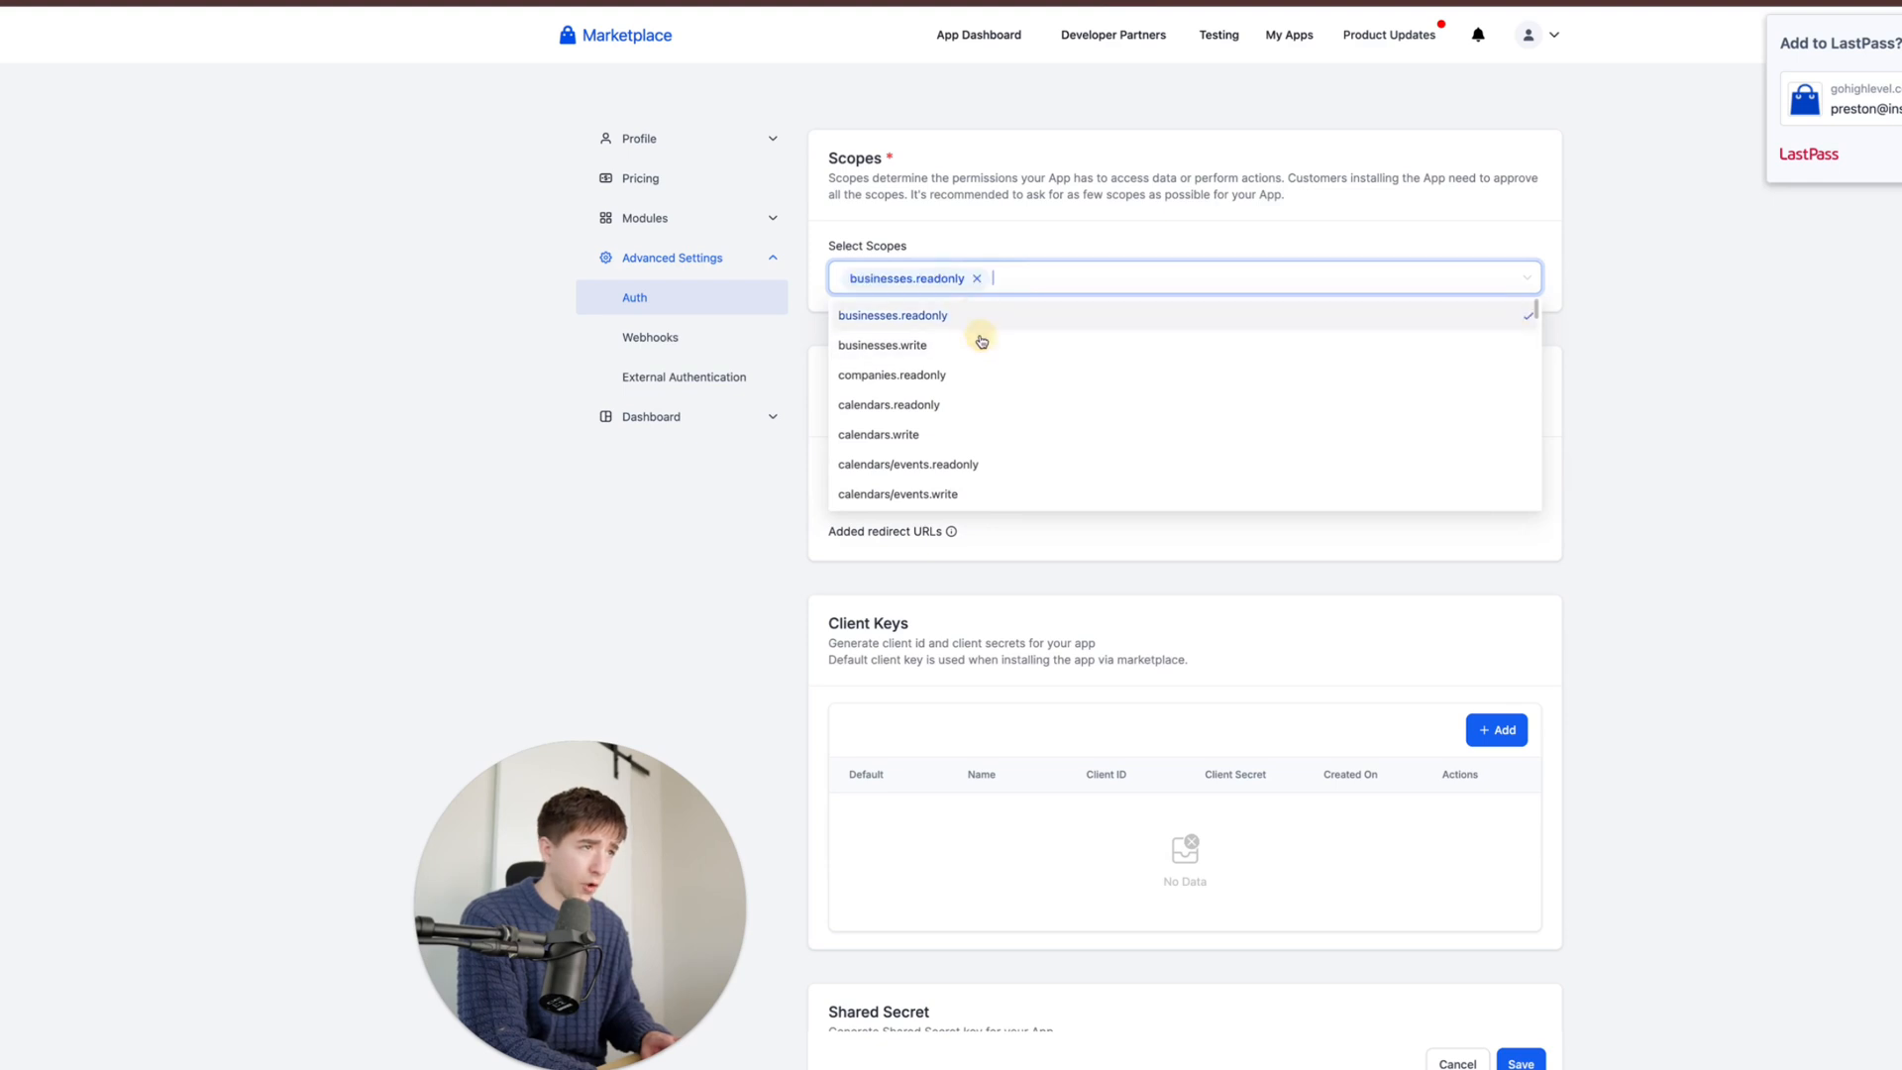
left_click(1095, 242)
scroll(985, 489, "down", 1)
left_click(1018, 436)
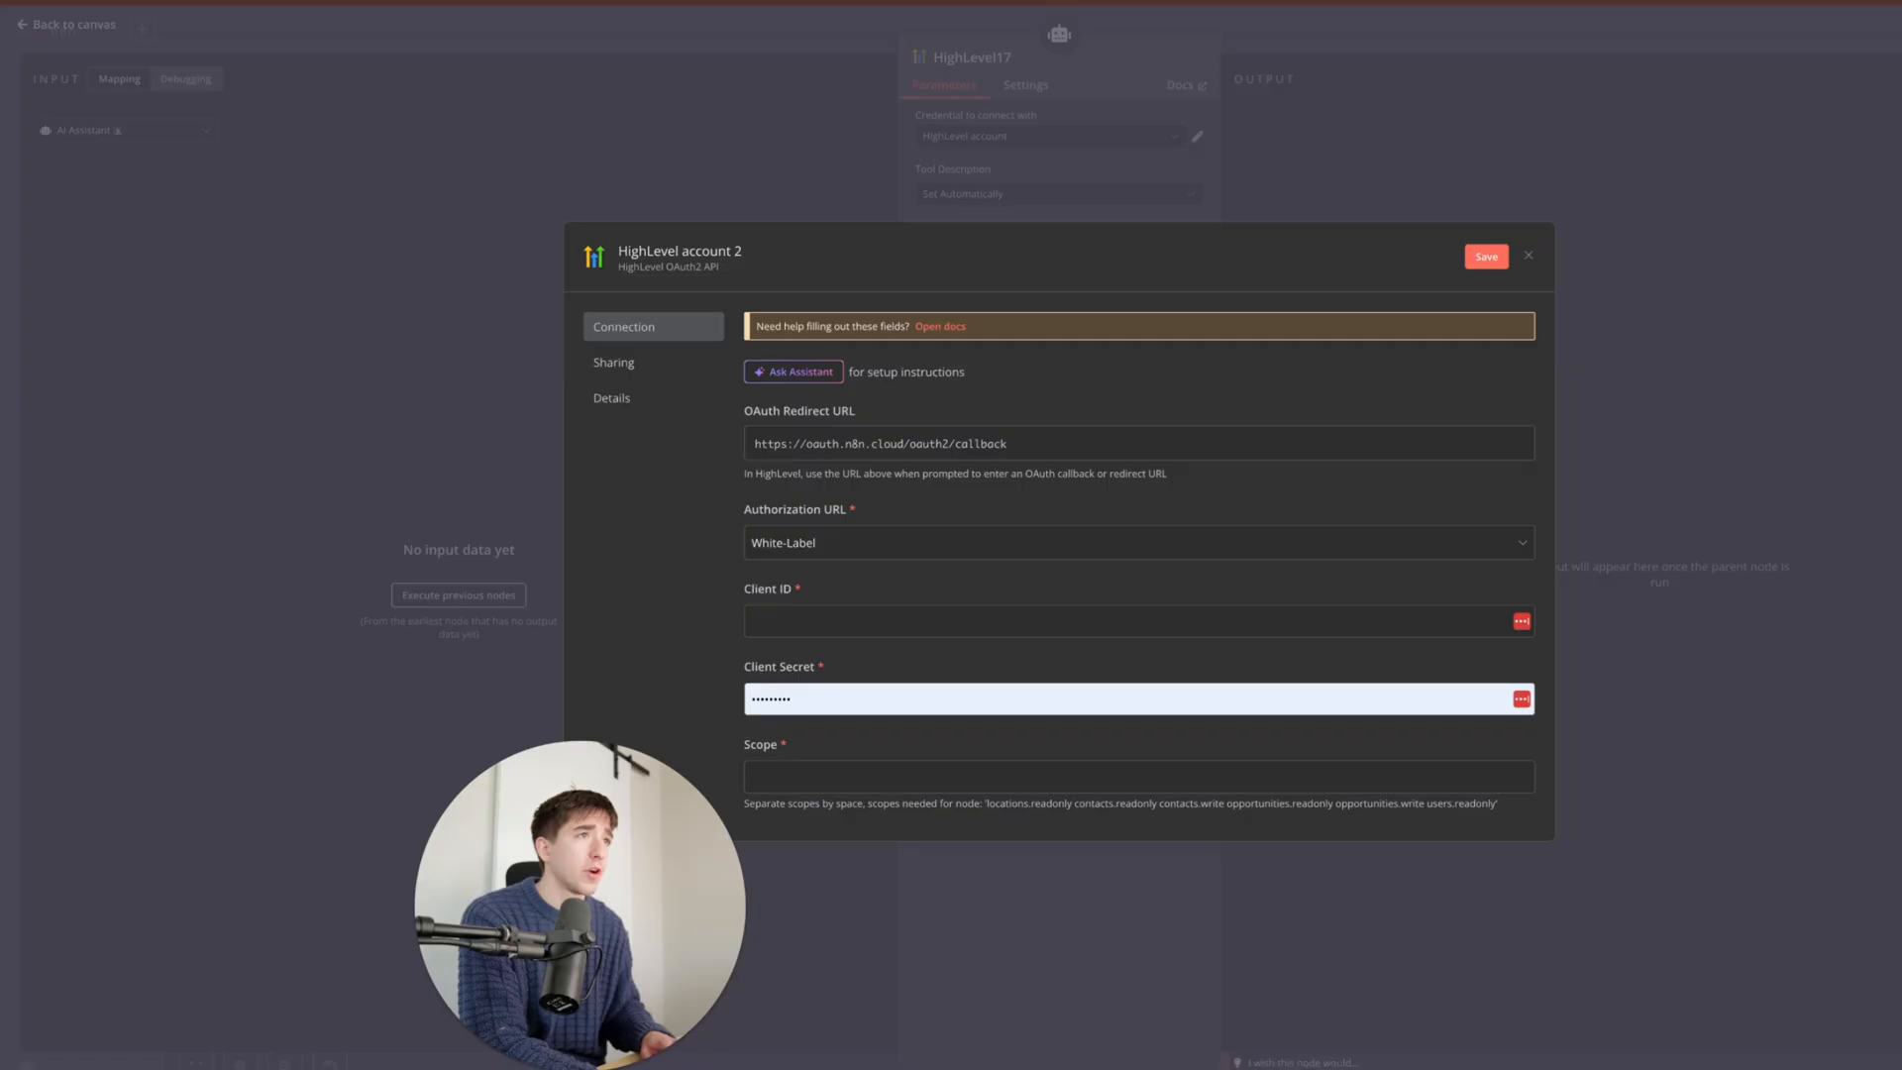
left_click(941, 454)
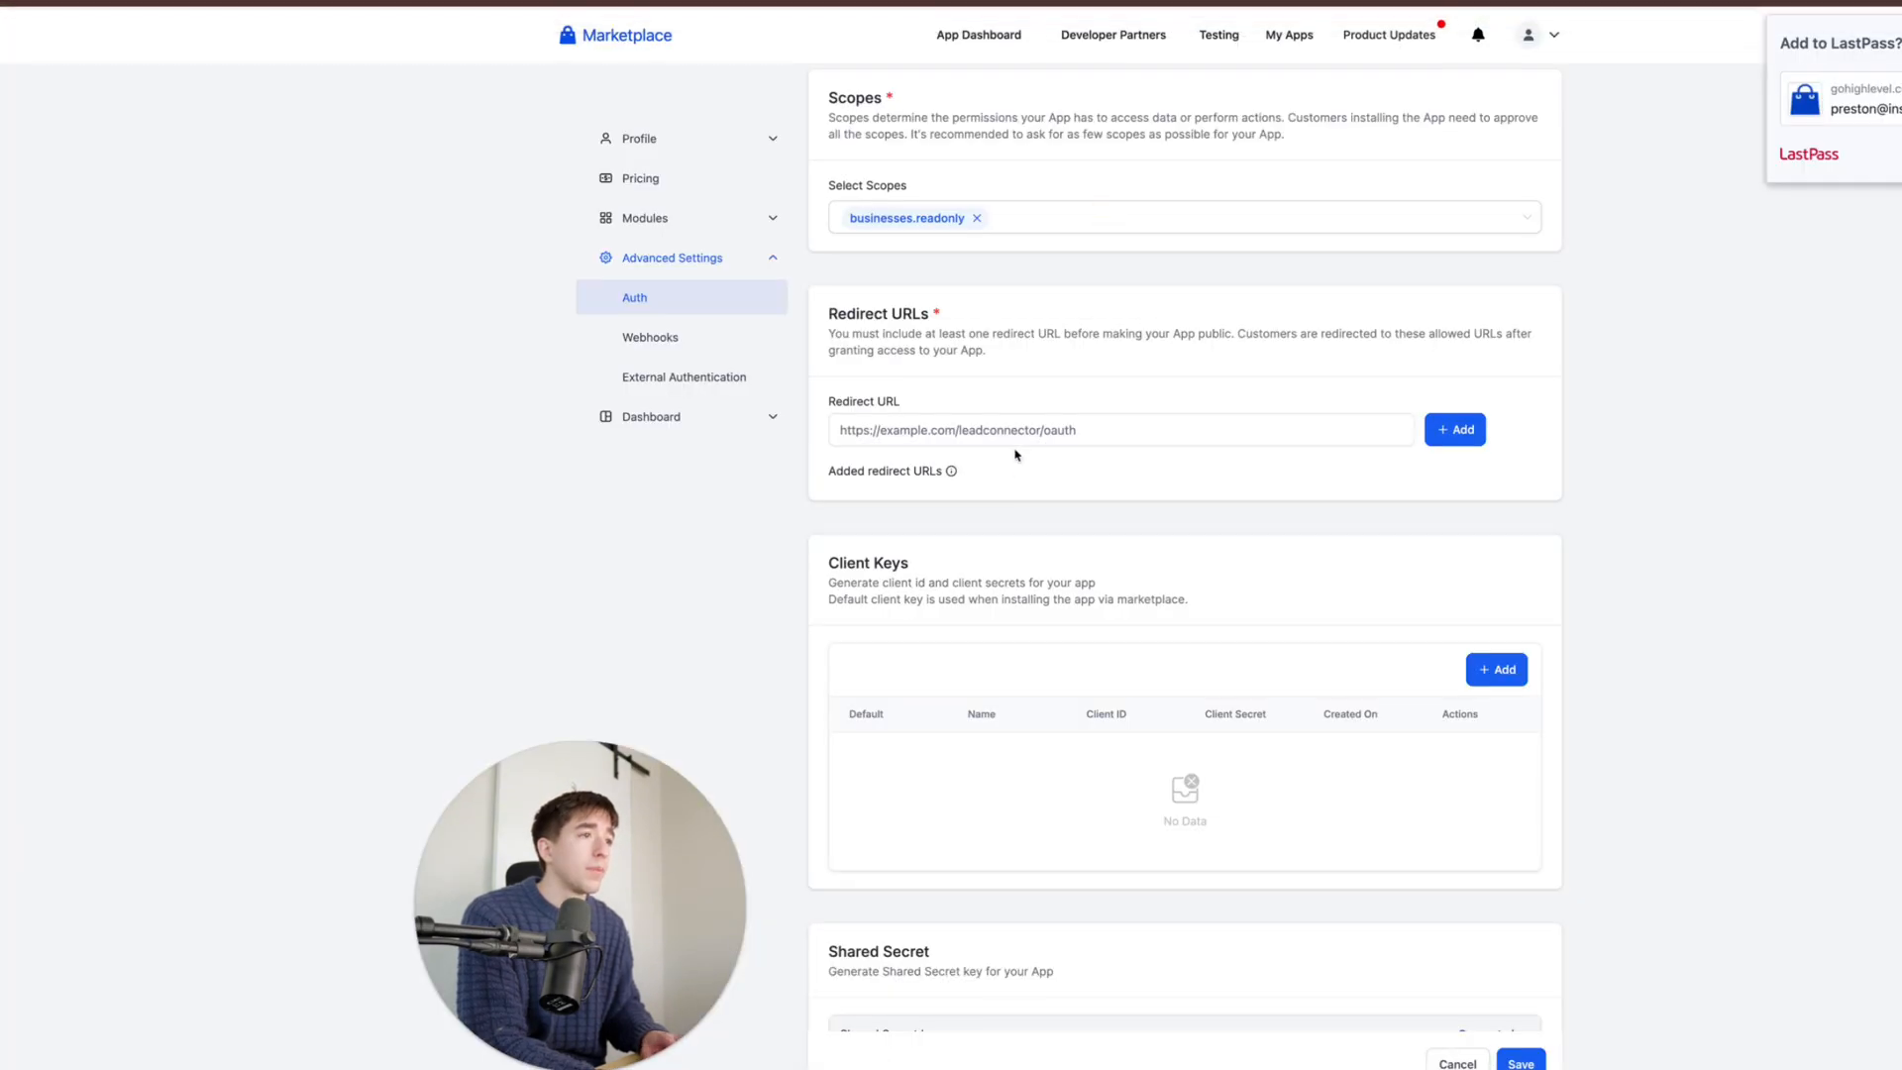
left_click(1013, 417)
key("ctrl+v")
left_click(1454, 429)
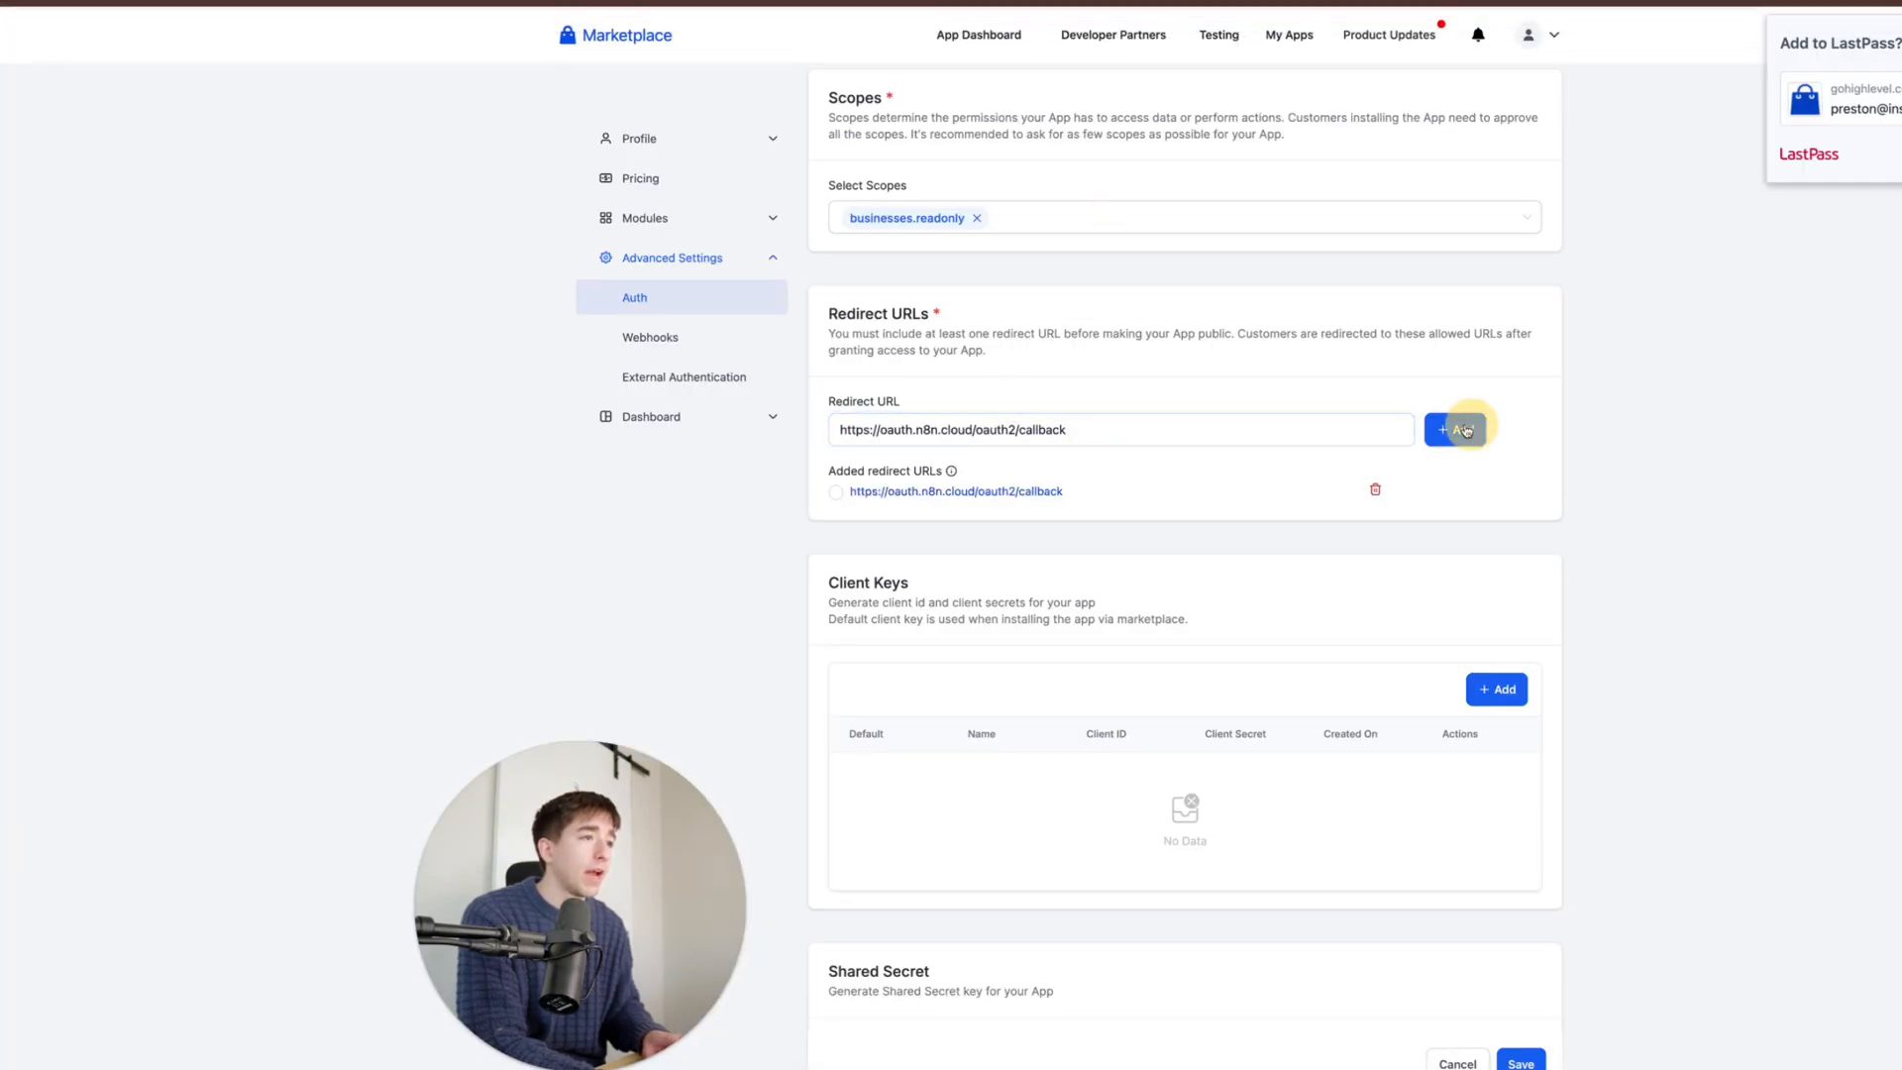
- Open the new client key form, then close it without adding a key
scroll(1146, 577, "down", 1)
left_click(1486, 611)
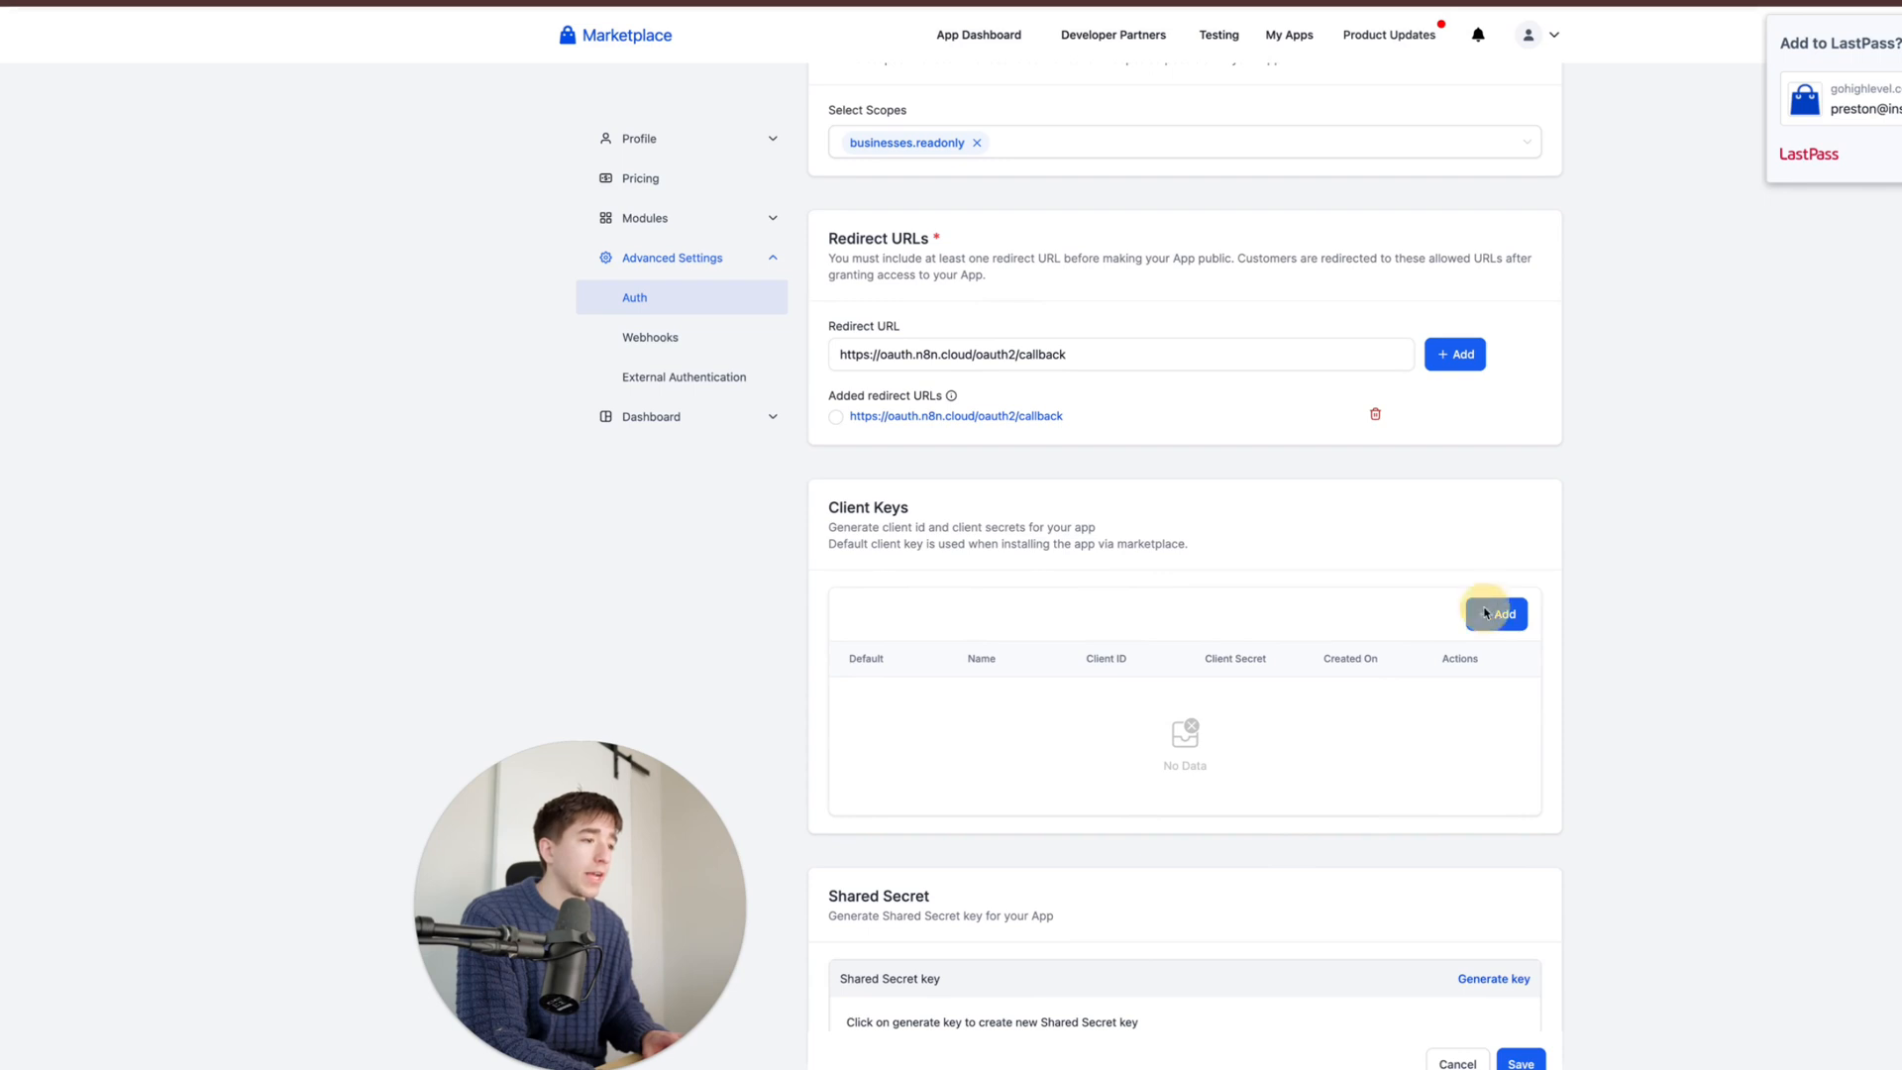
left_click(1157, 558)
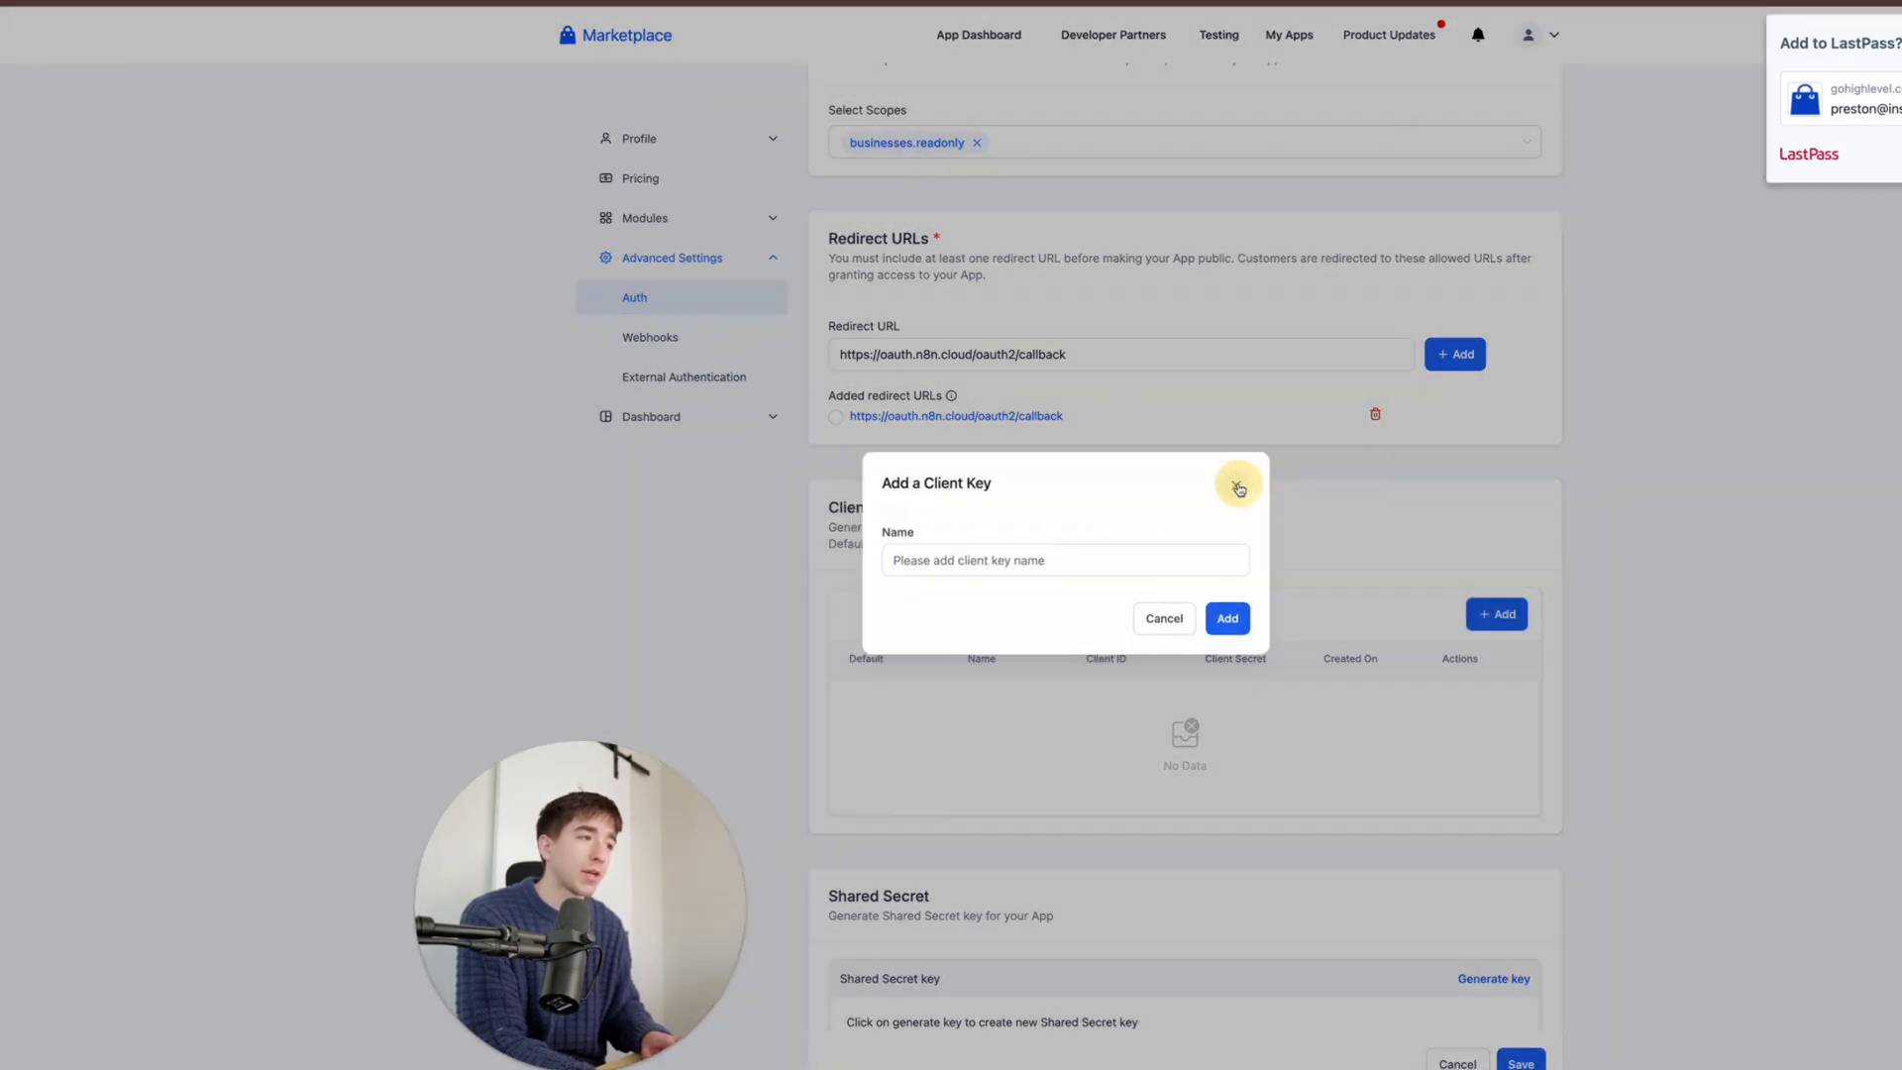
left_click(1233, 482)
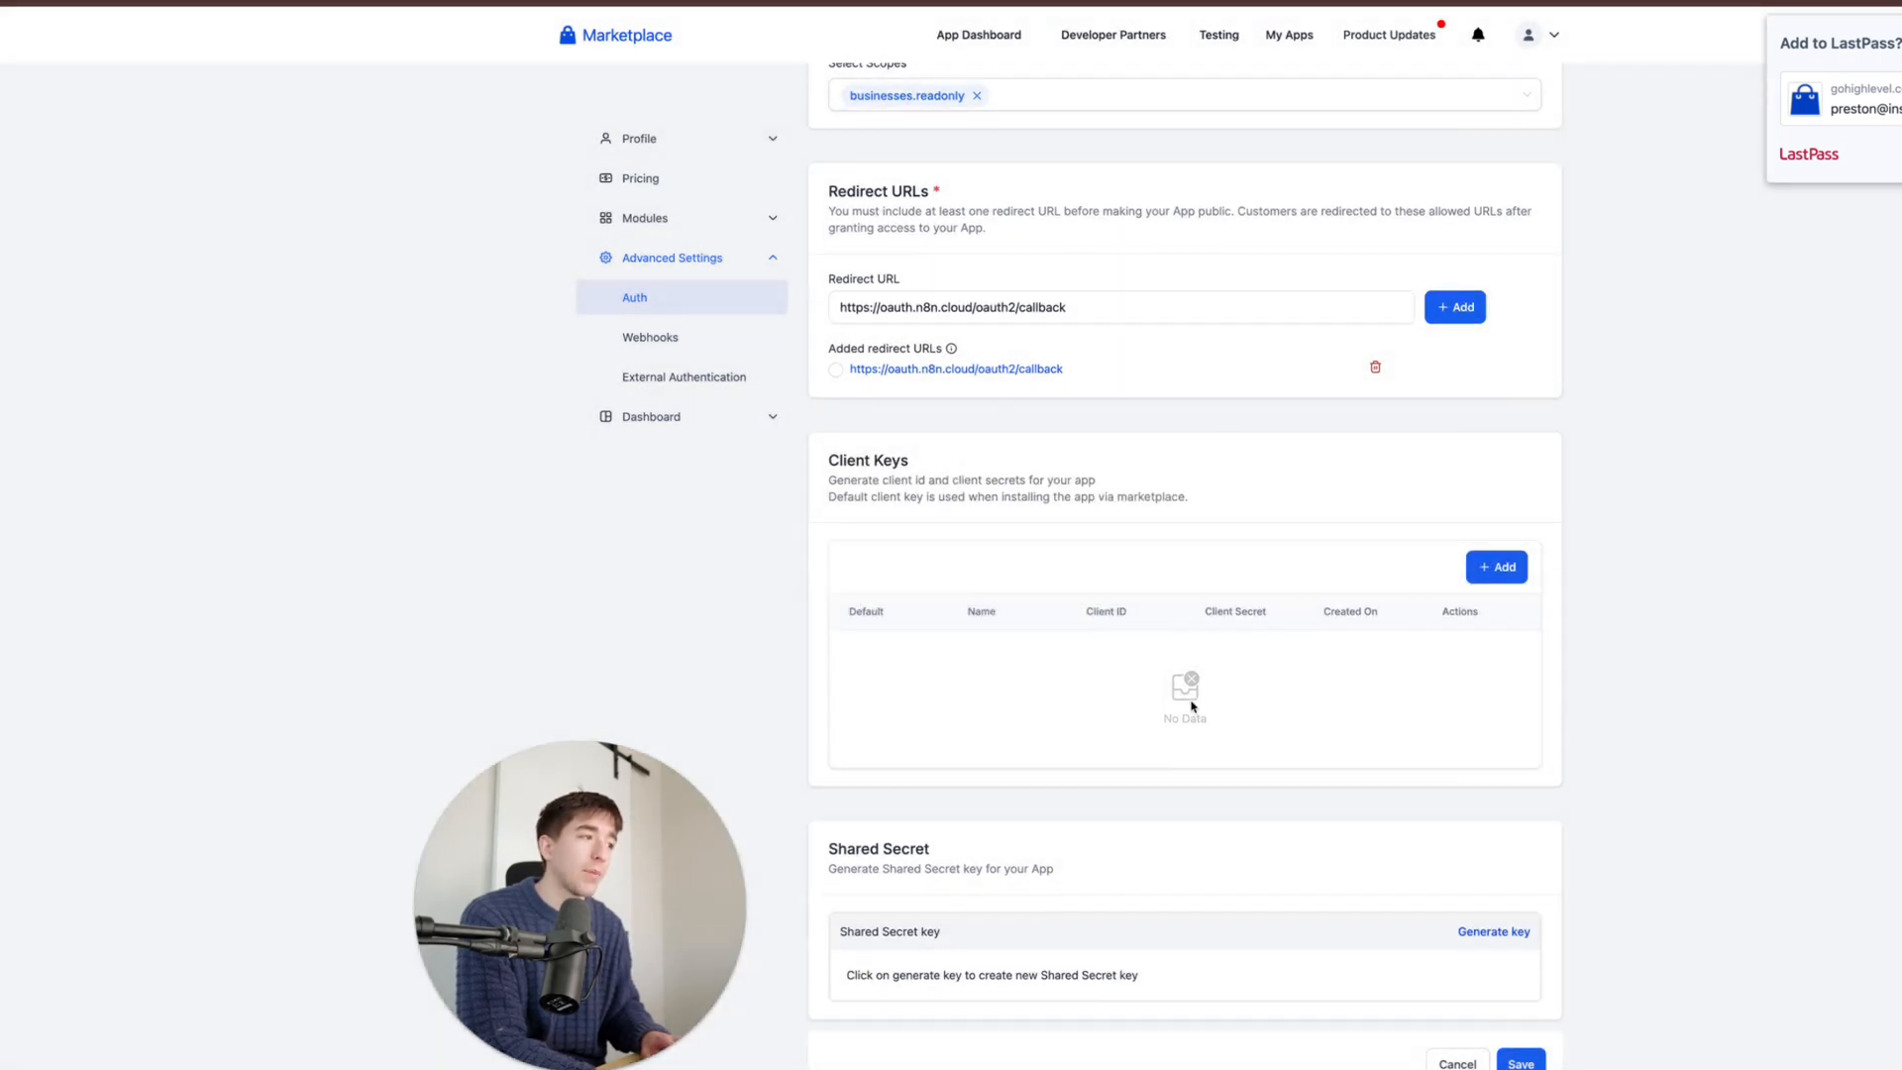
scroll(1192, 706, "down", 1)
scroll(1192, 707, "down", 2)
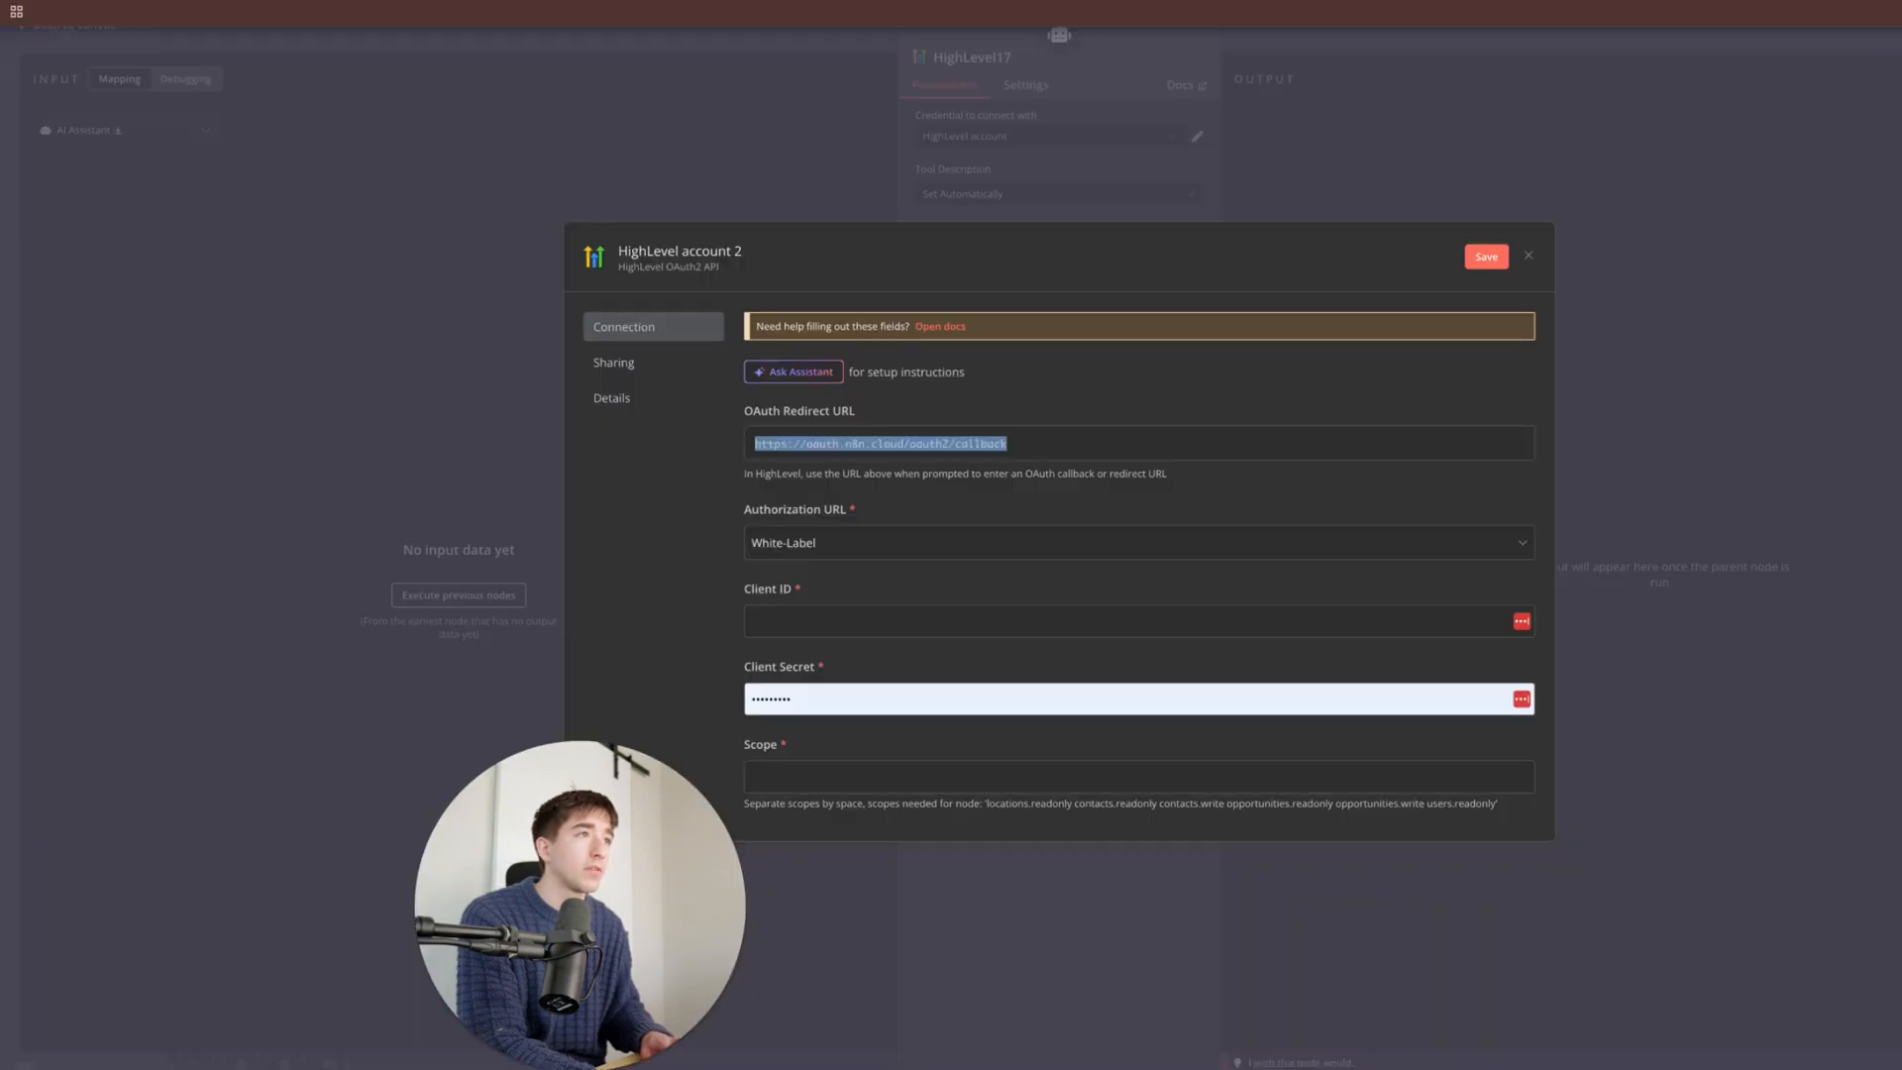
- Enter 'test' as the HighLevel credential's Client ID
left_click(828, 609)
scroll(830, 607, "down", 1)
left_click(882, 545)
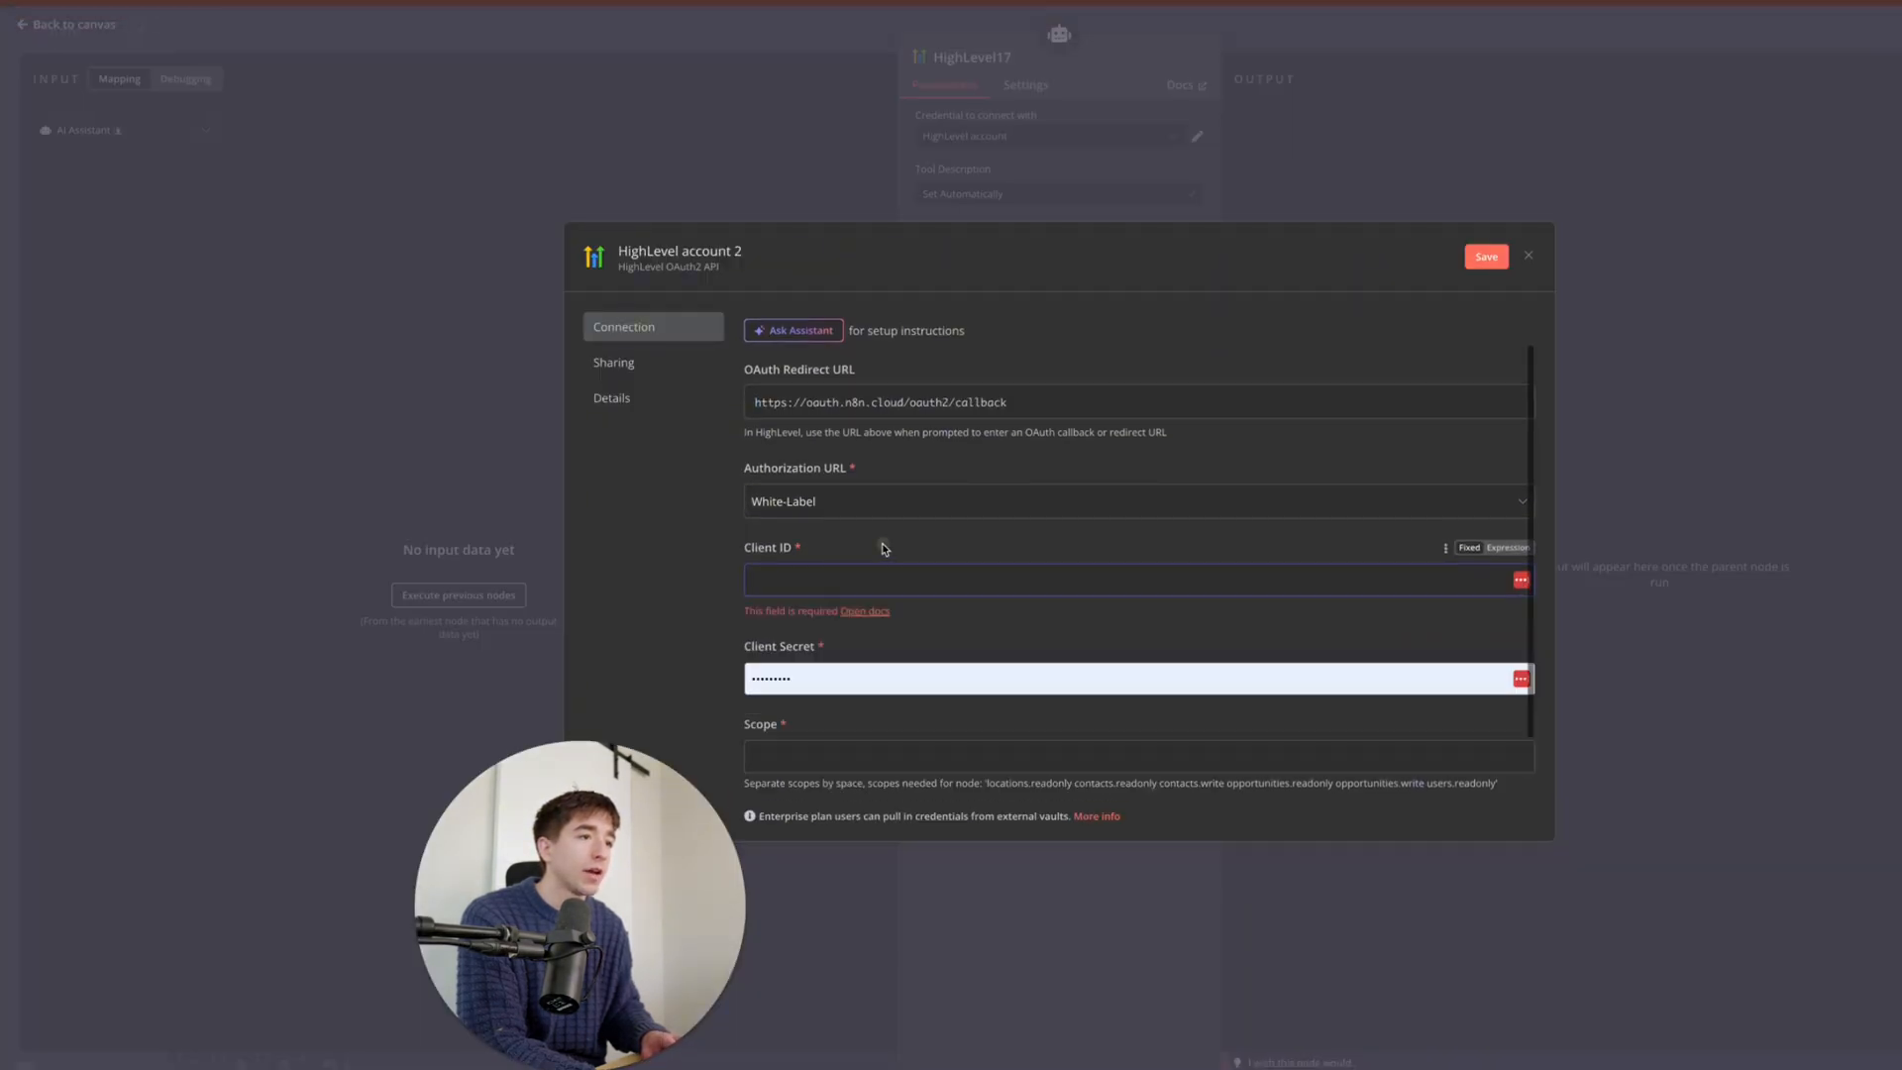
left_click(872, 755)
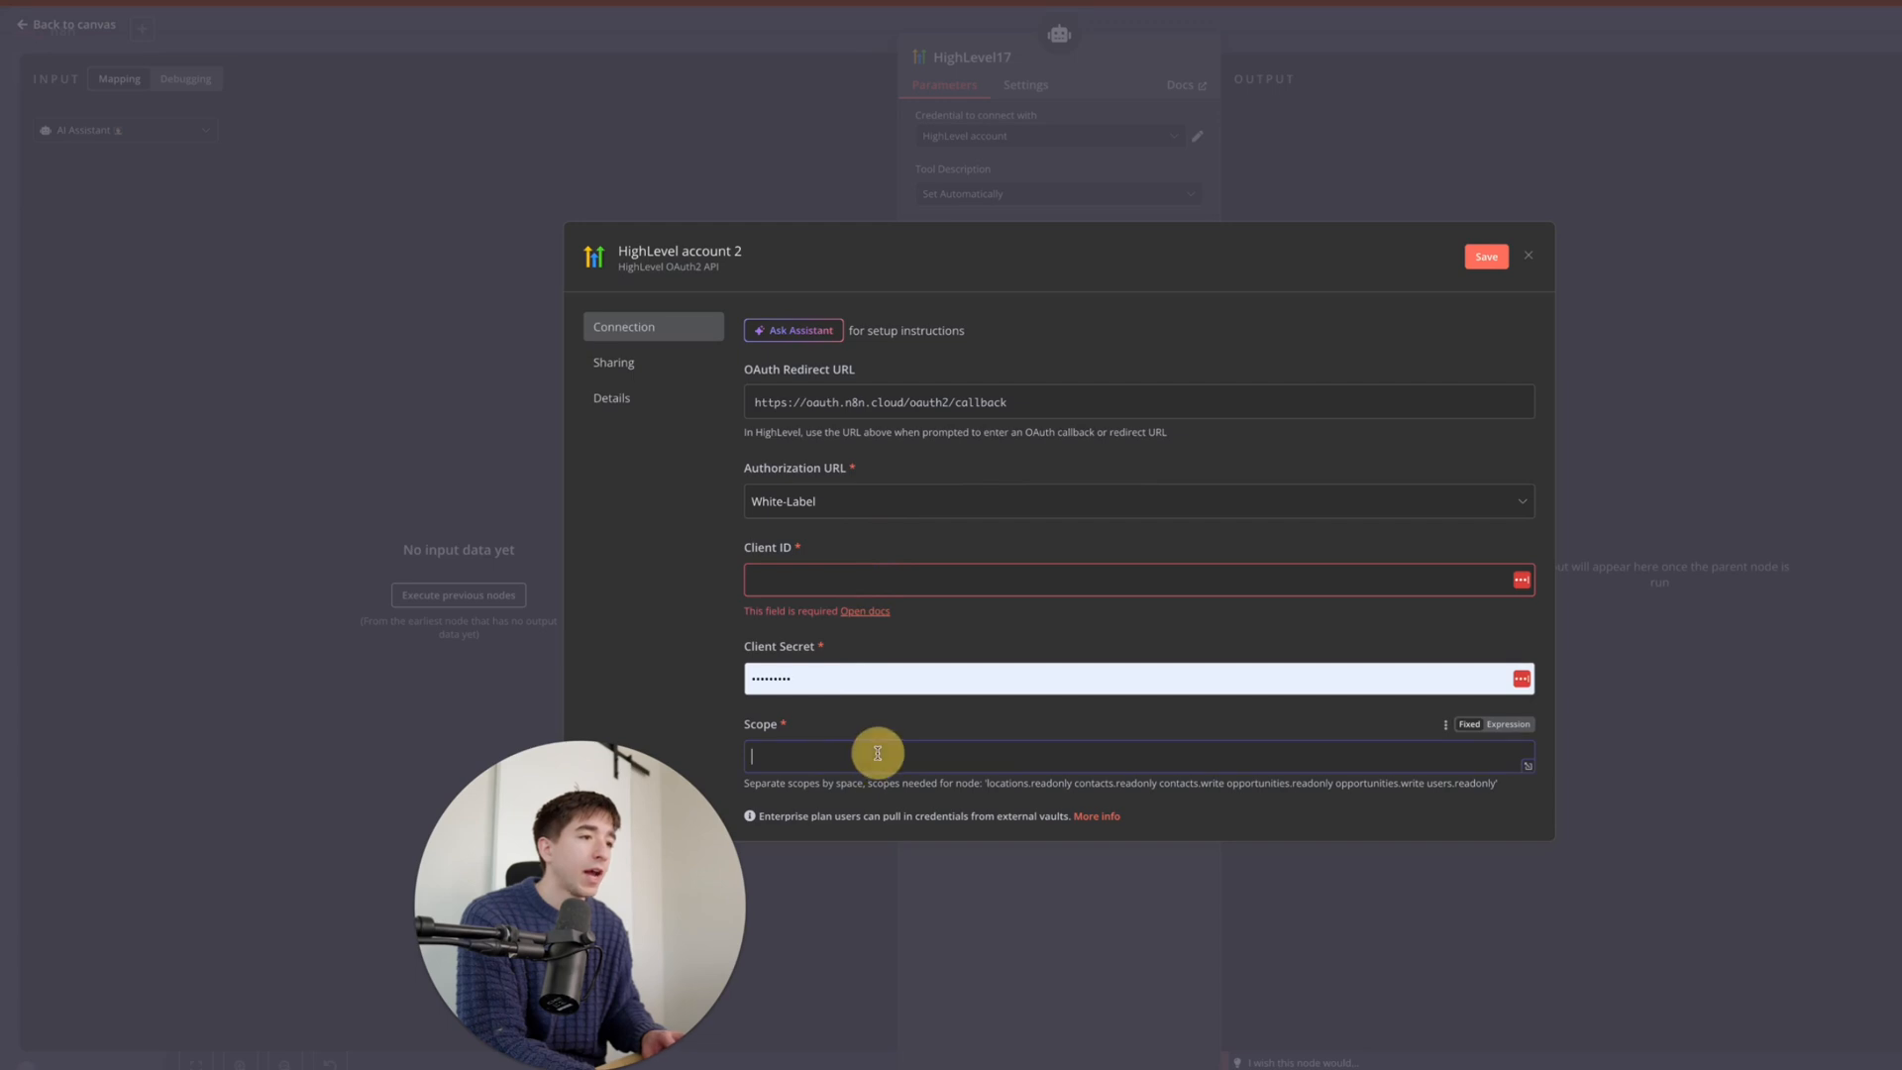
left_click_drag(985, 785, 1048, 789)
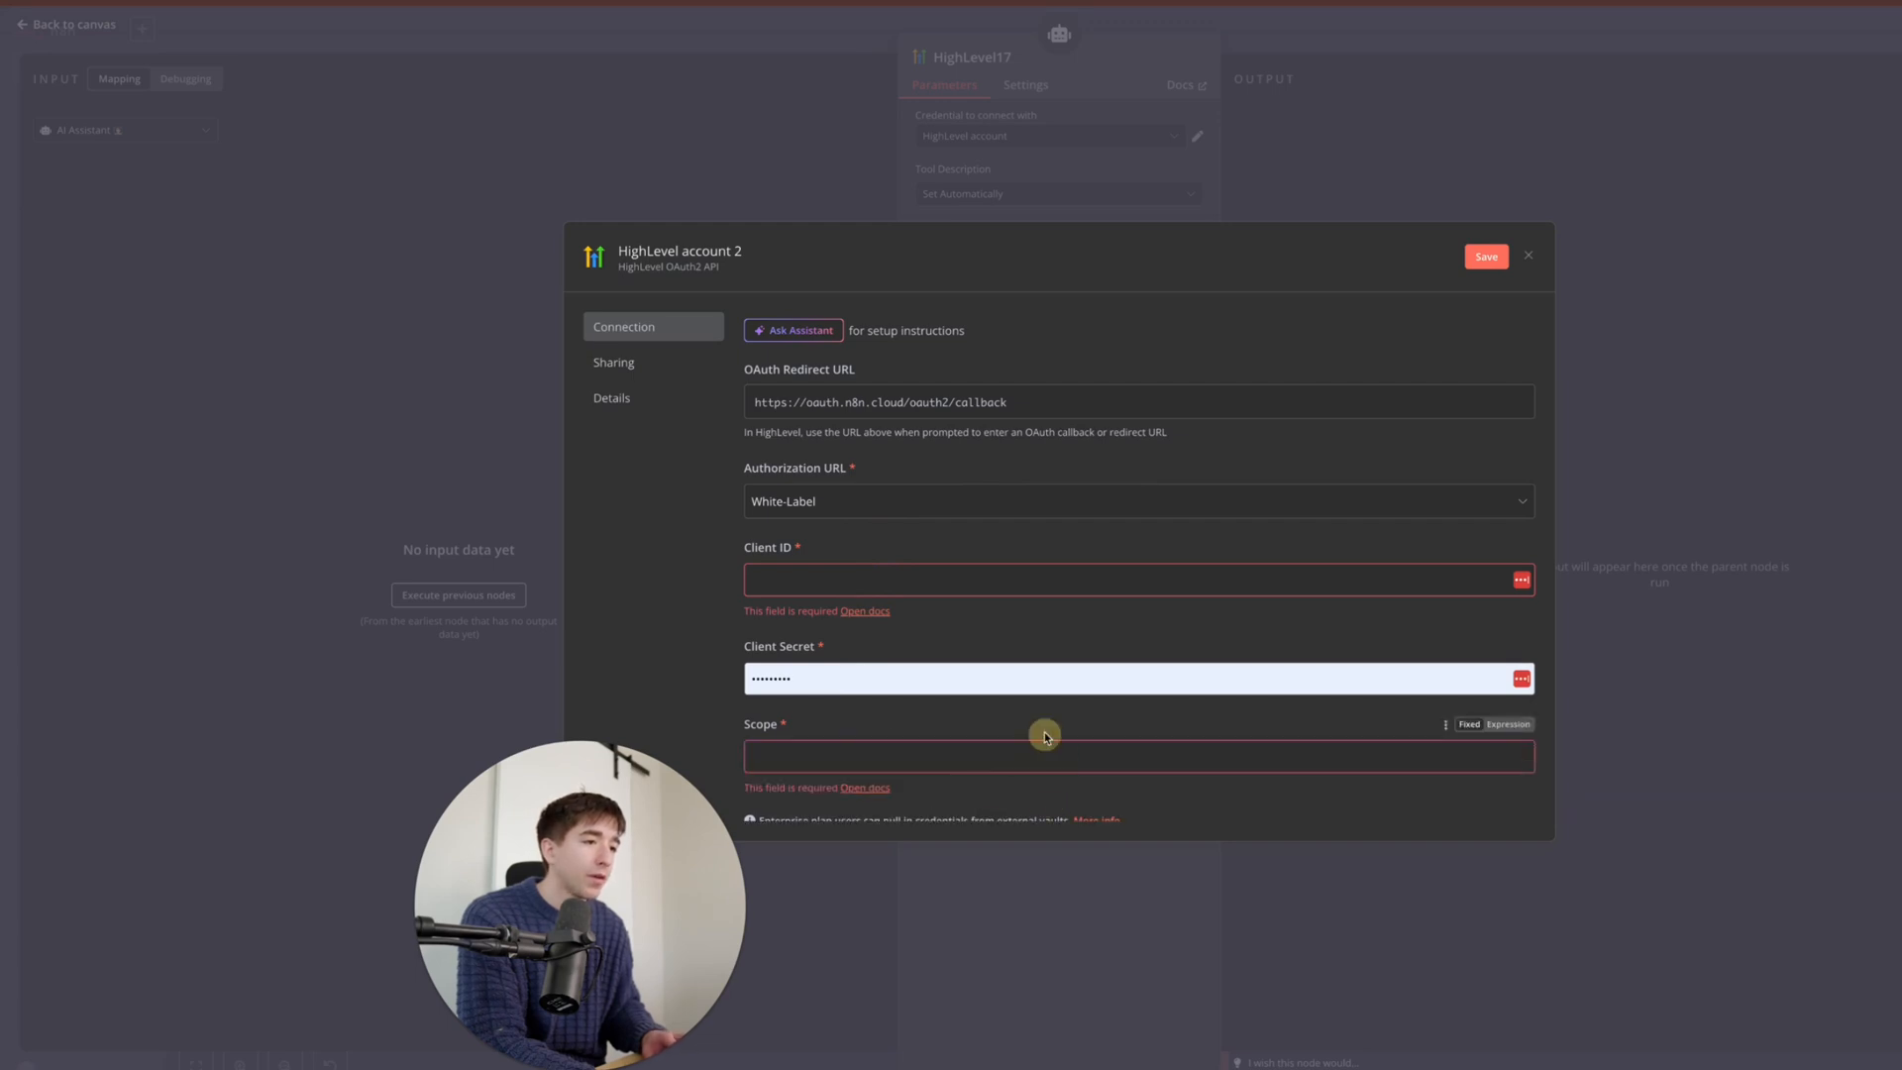
left_click(1035, 569)
type("test")
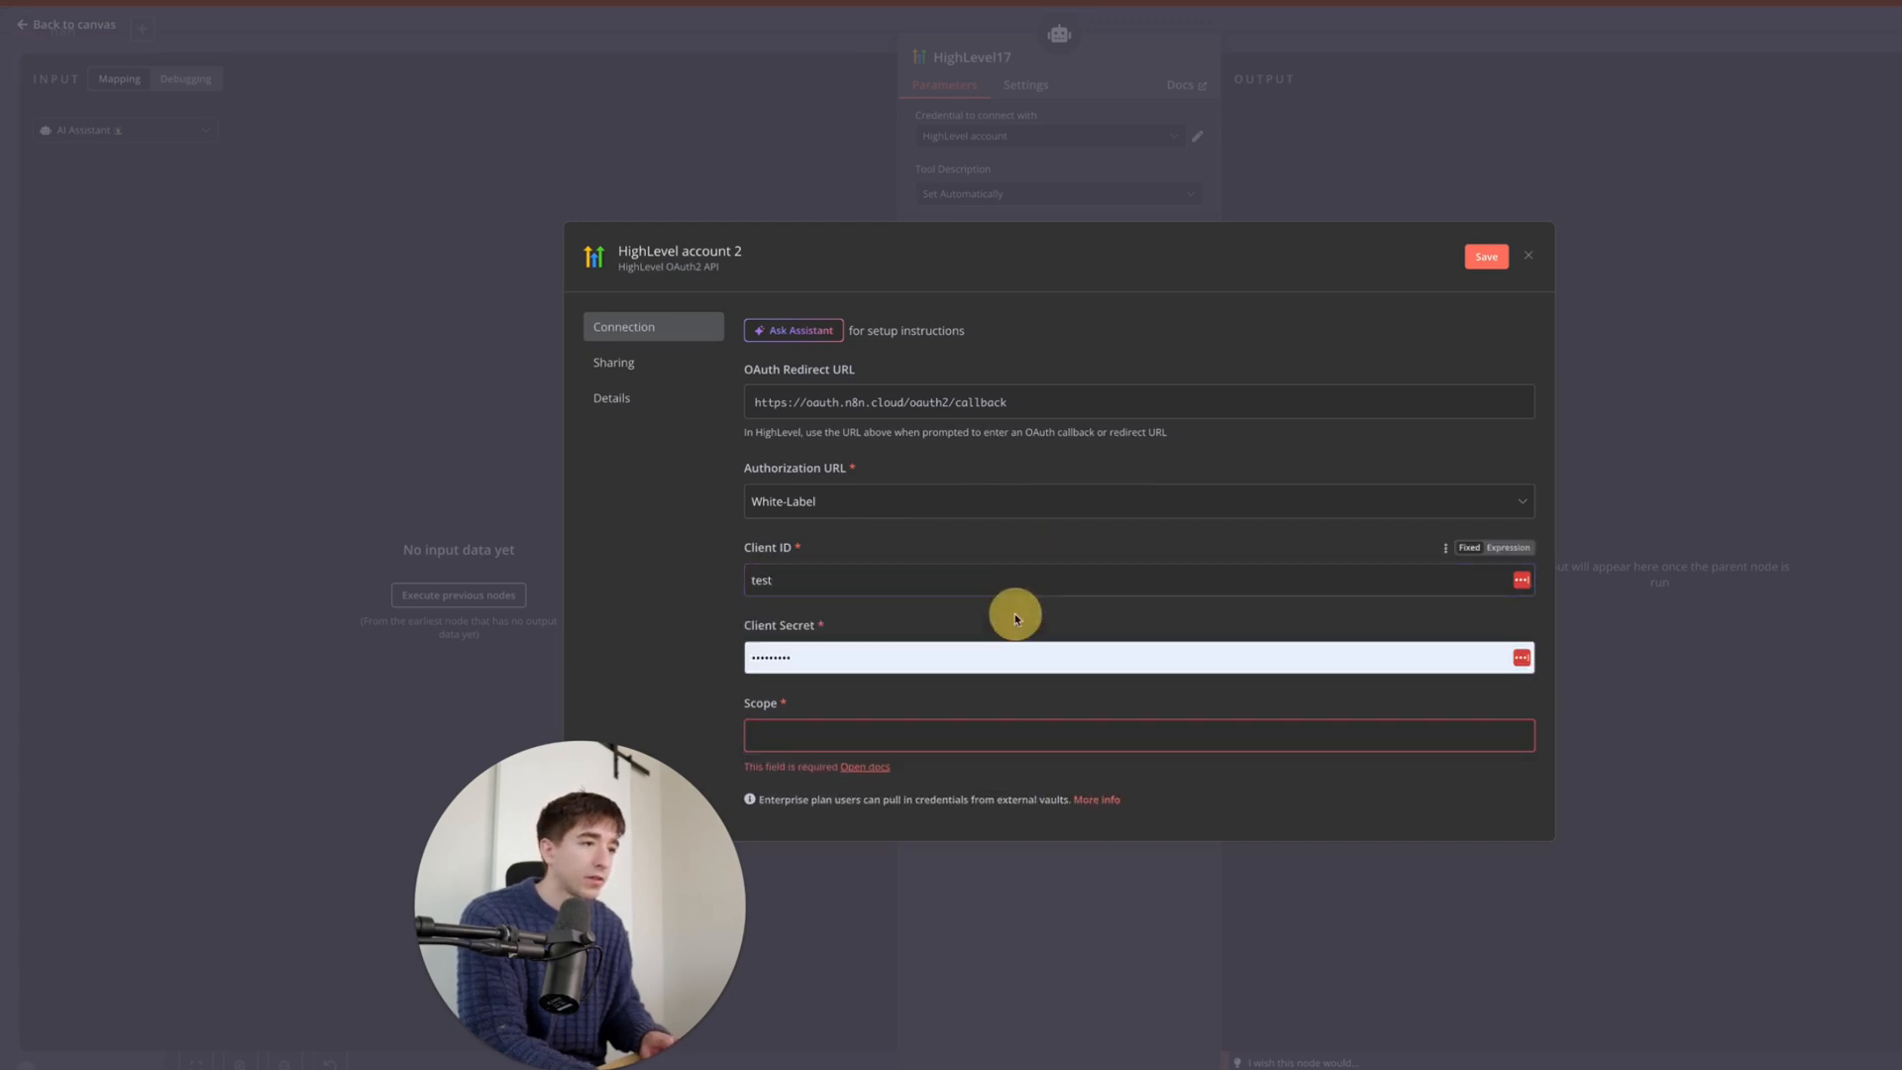
- Copy the required scopes from the hint text and paste them into the Scope field
left_click(979, 738)
type("te")
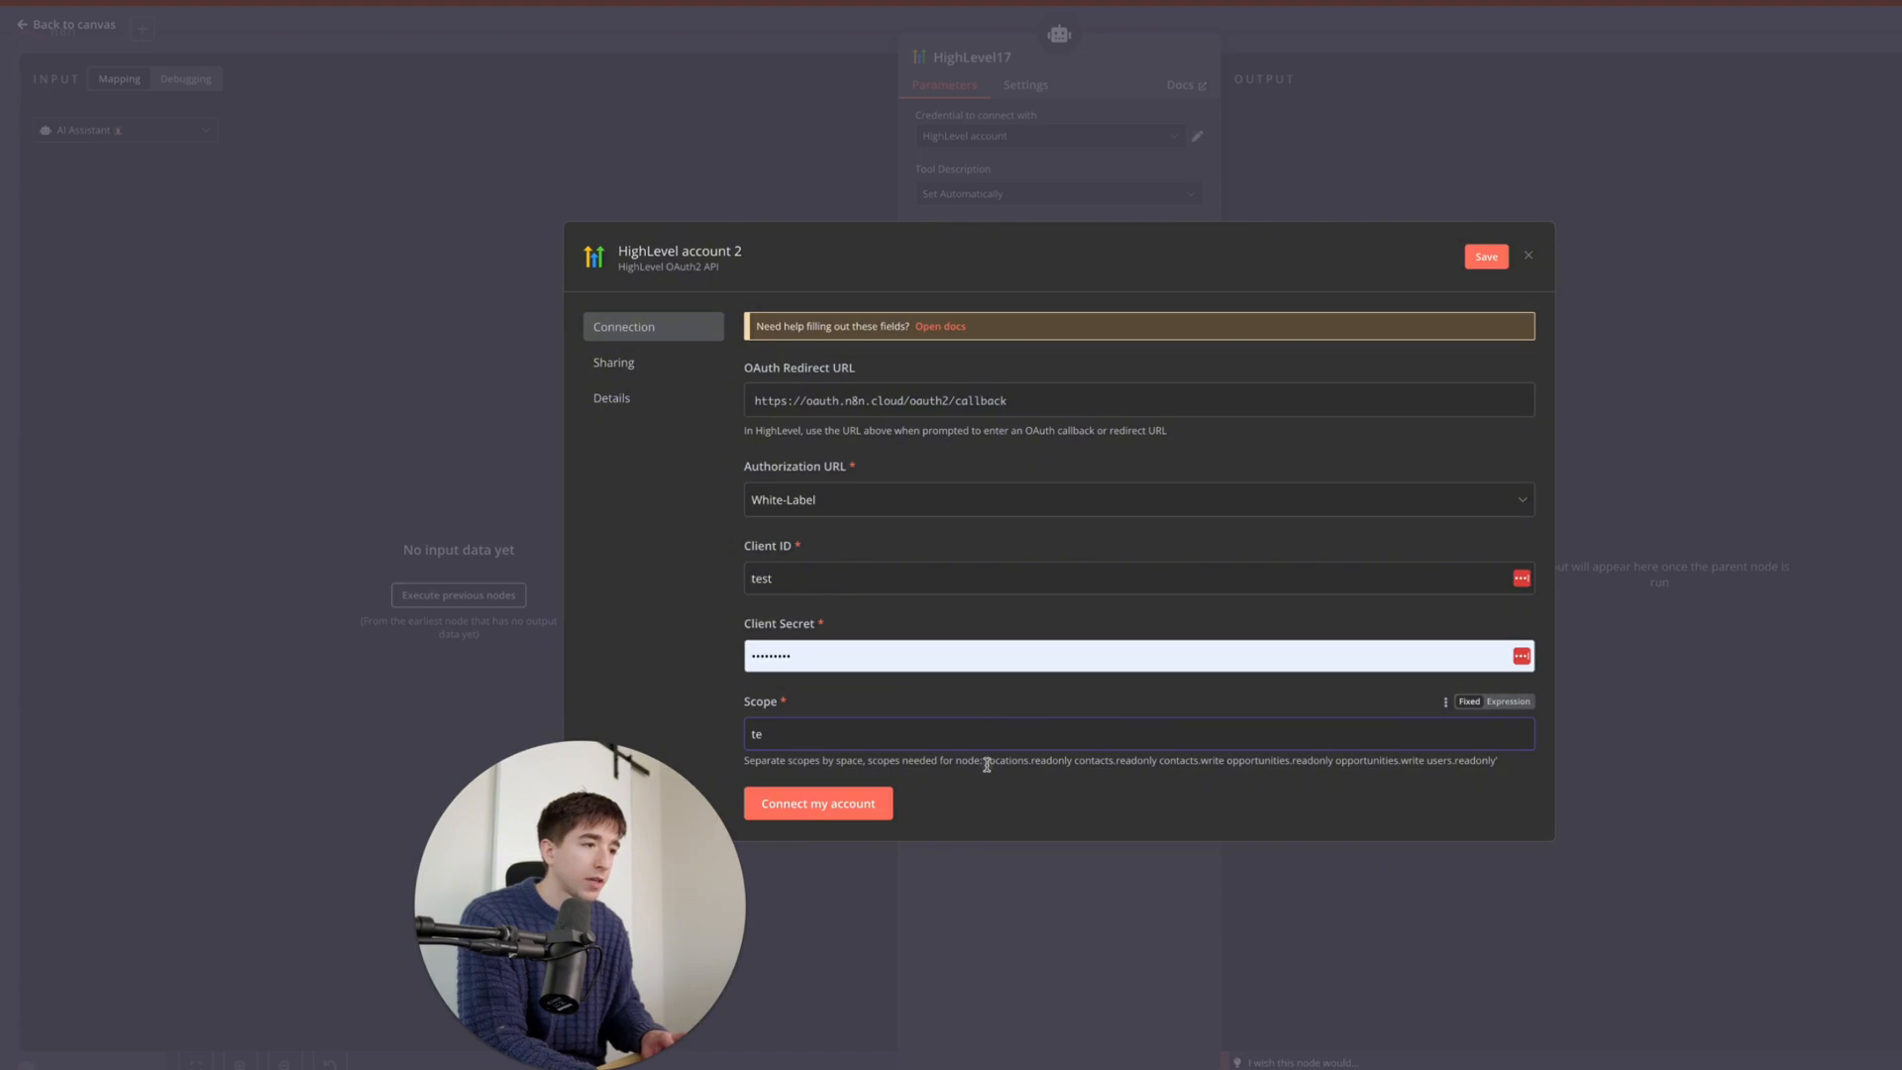
left_click_drag(986, 765, 1494, 761)
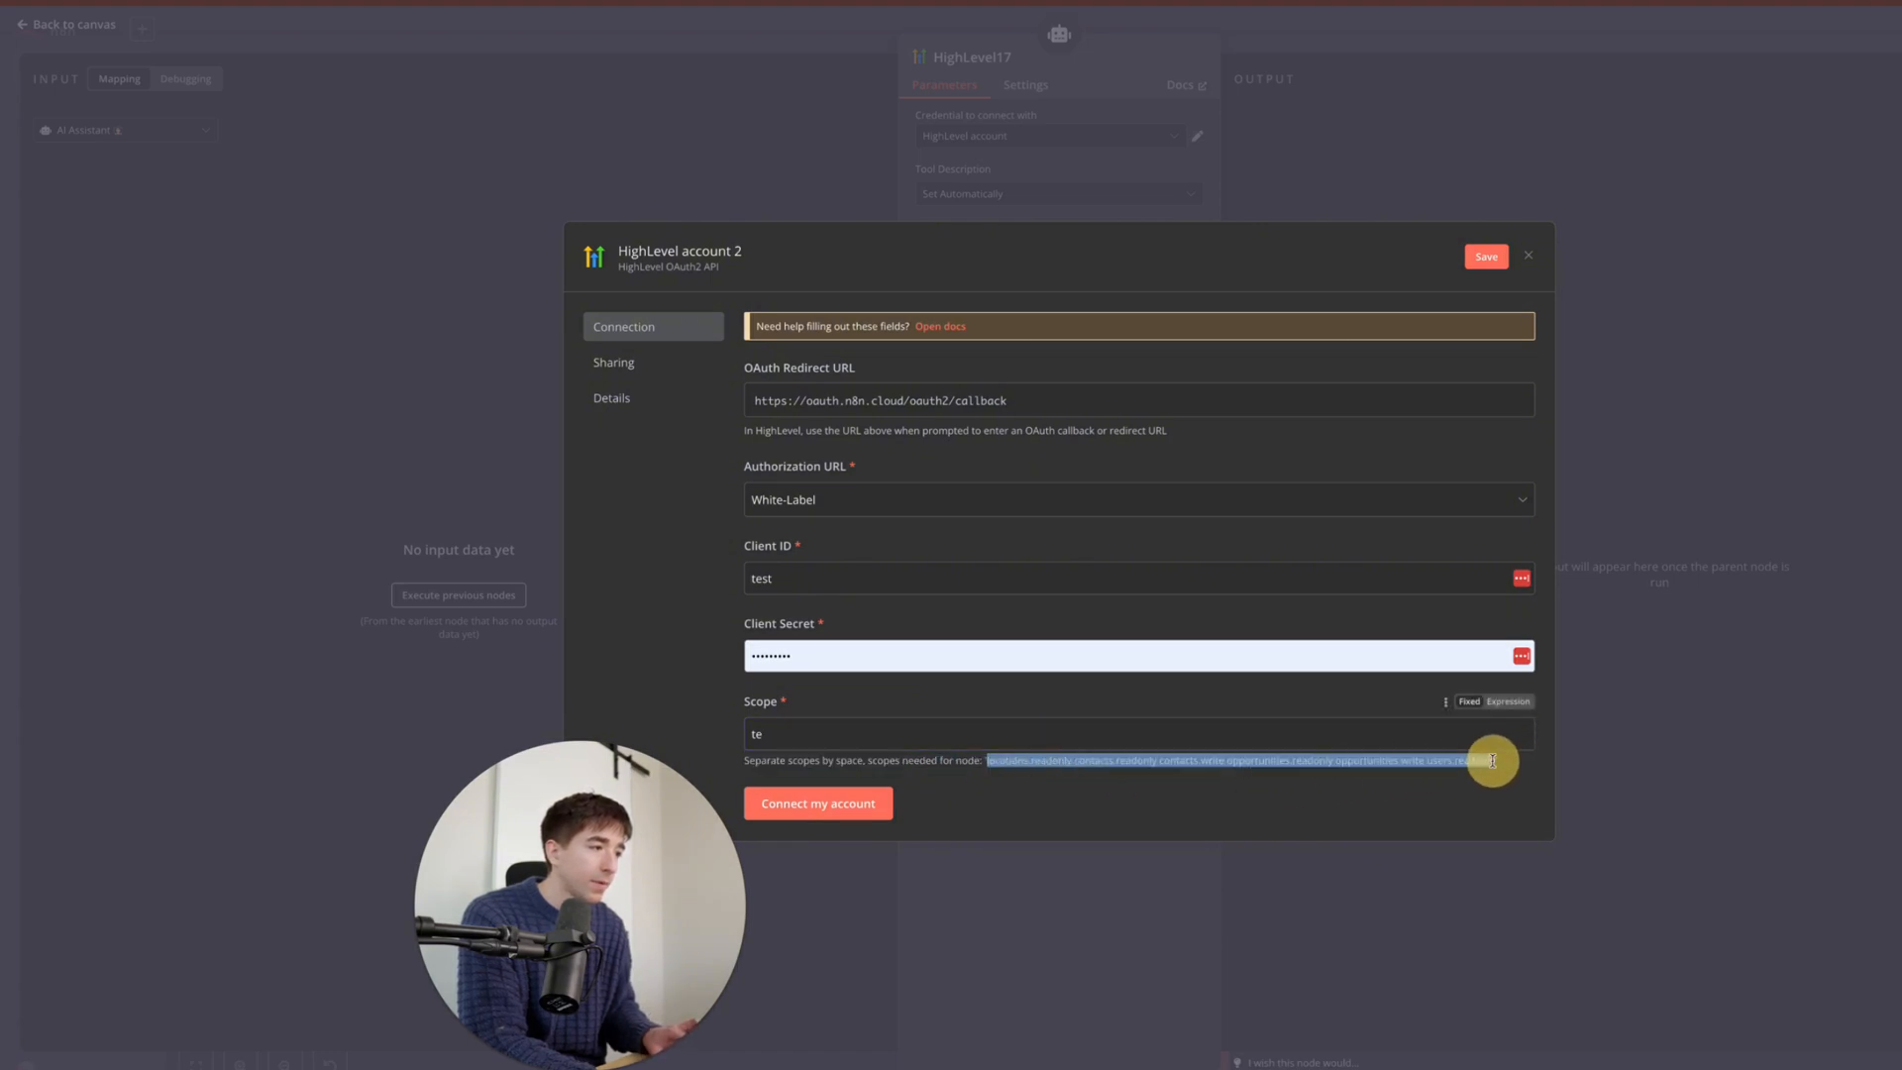
key("ctrl+c")
left_click(1442, 728)
key("ctrl+a")
key("ctrl+v")
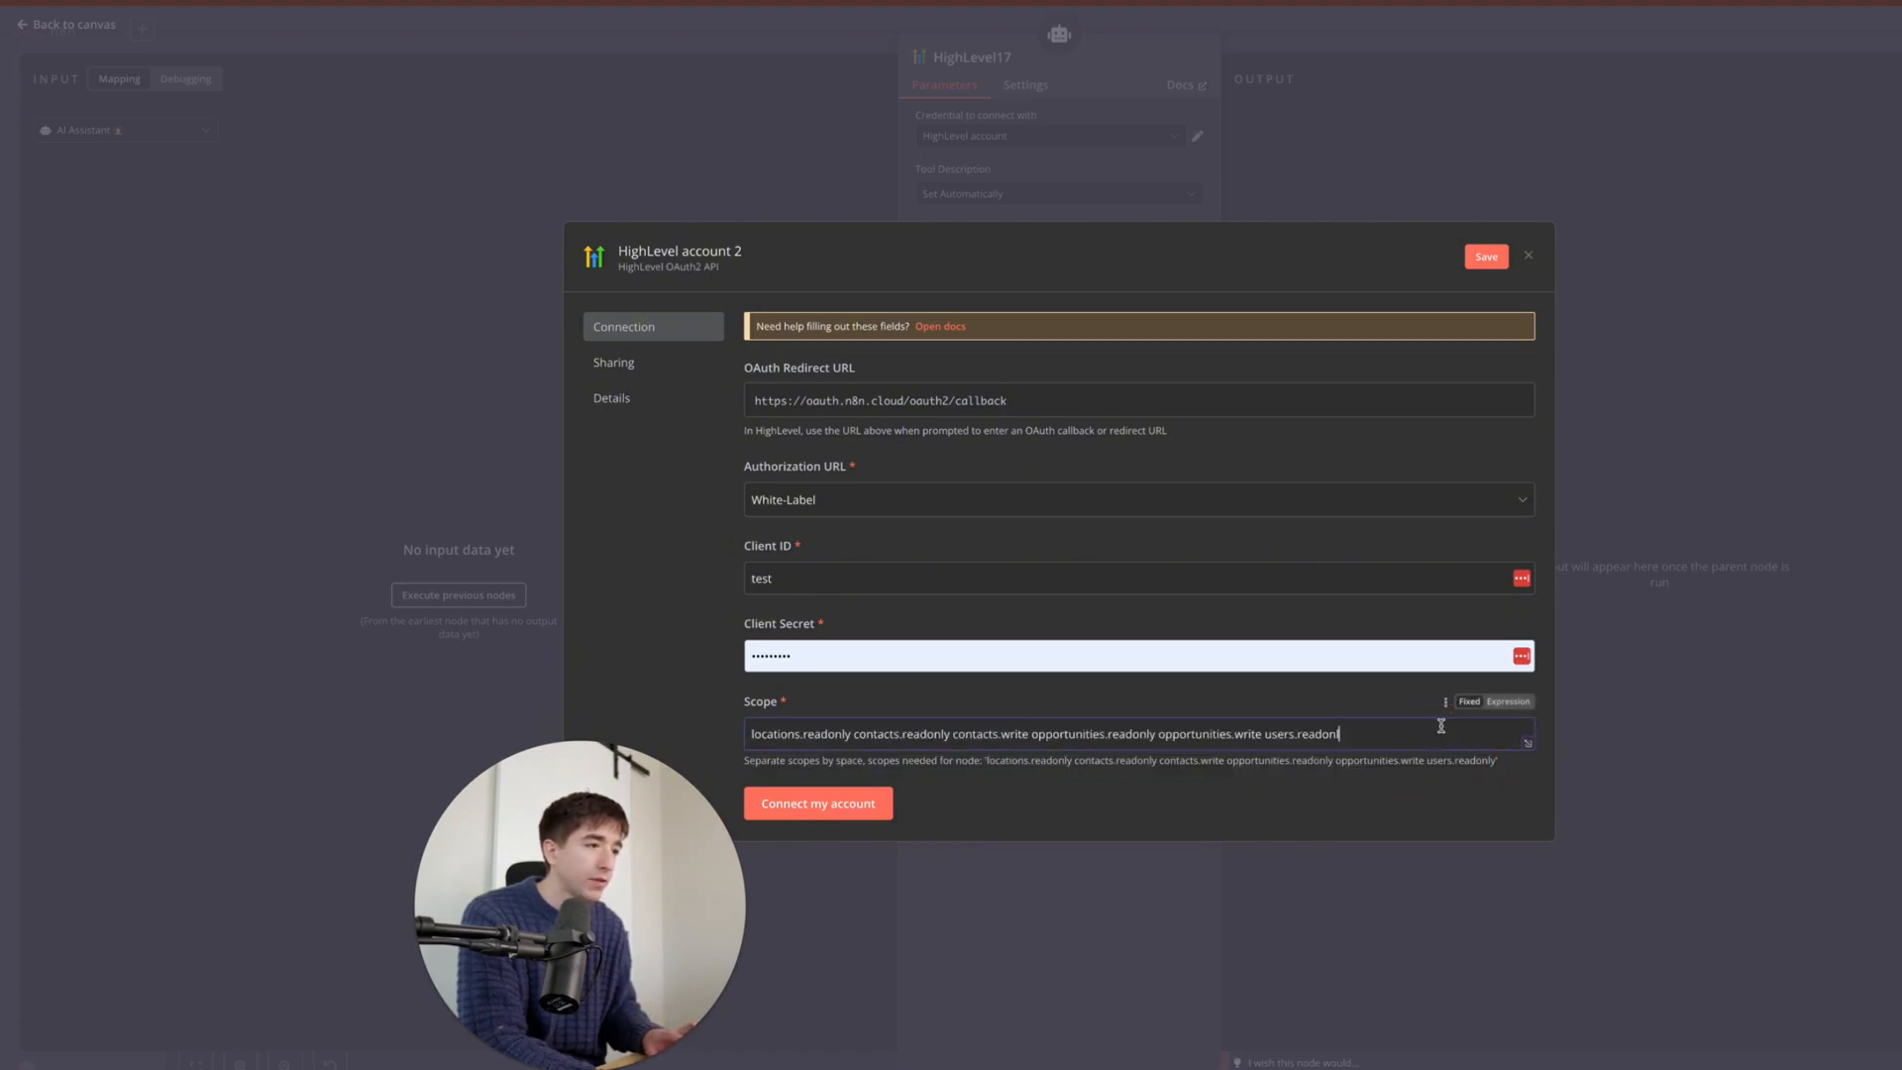
type("y")
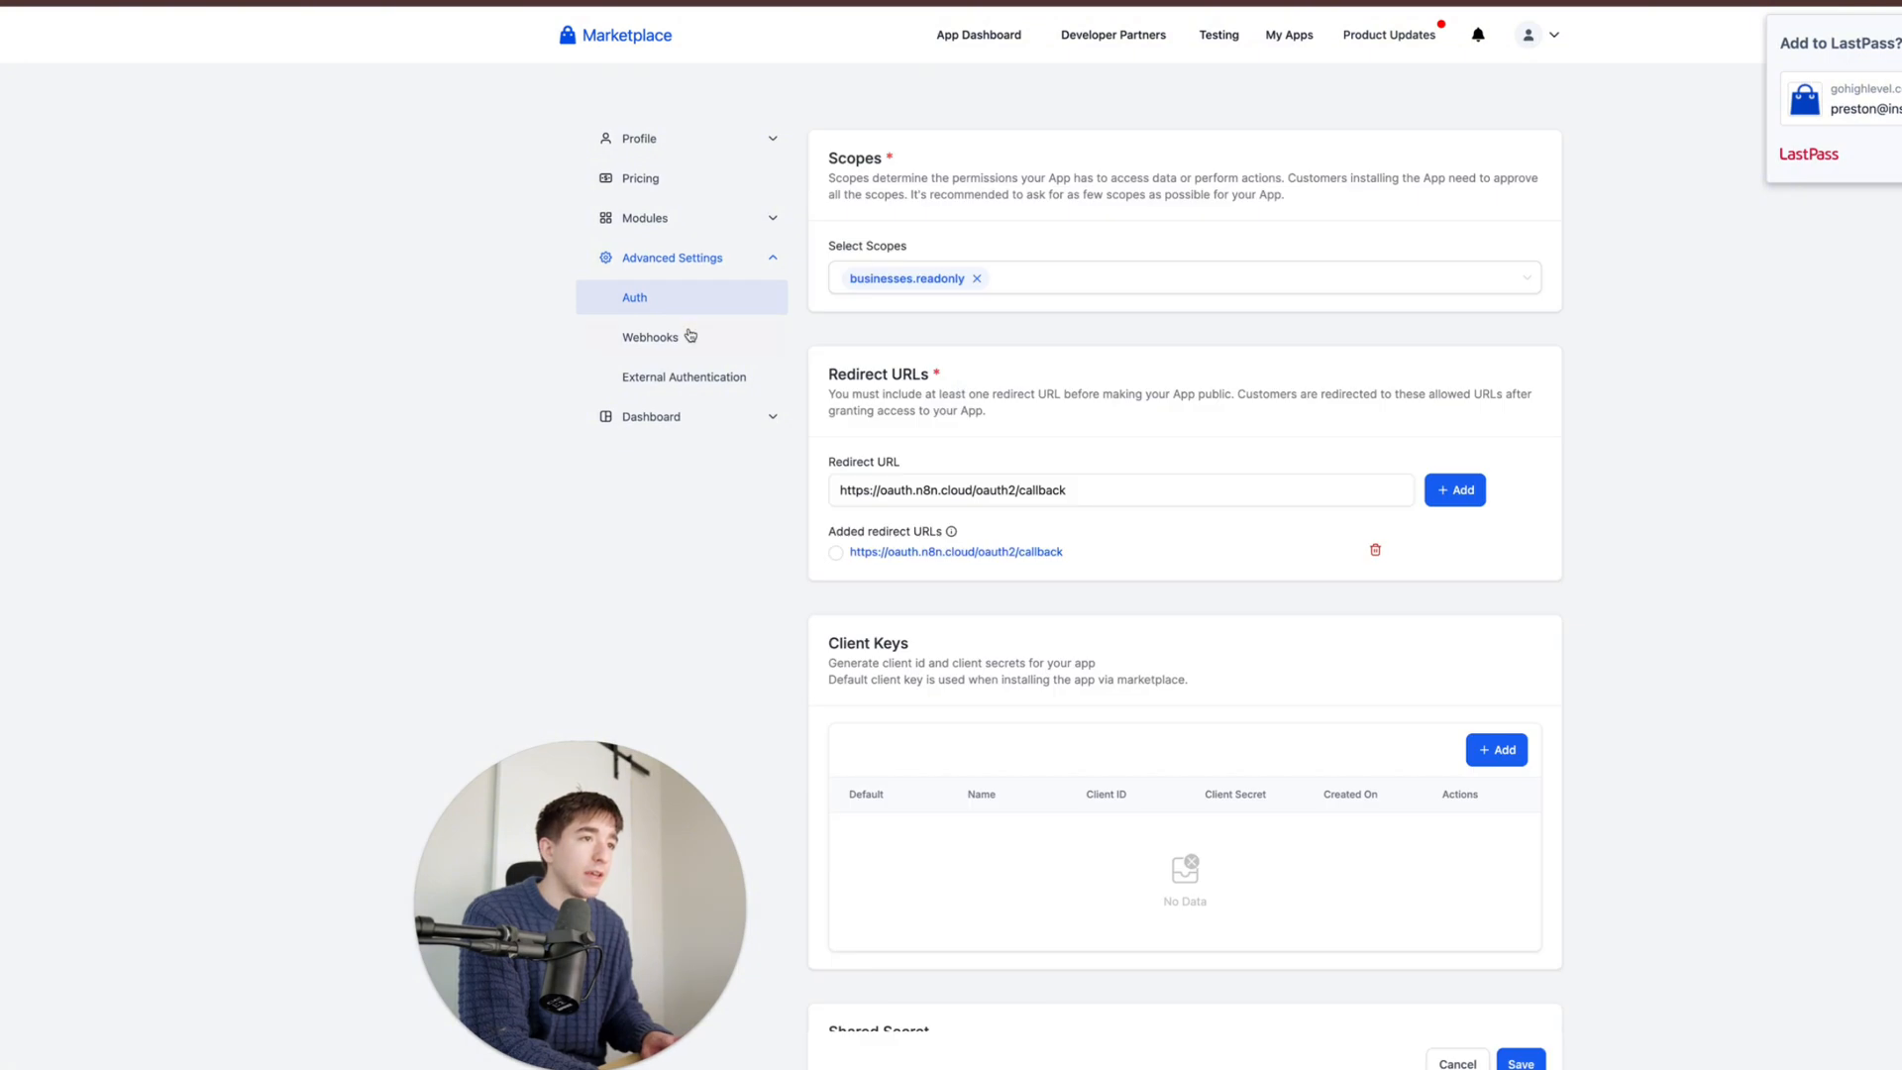
- Browse the app's webhook, external auth, dashboard, pricing and profile sections
left_click(690, 336)
left_click(688, 372)
left_click(688, 411)
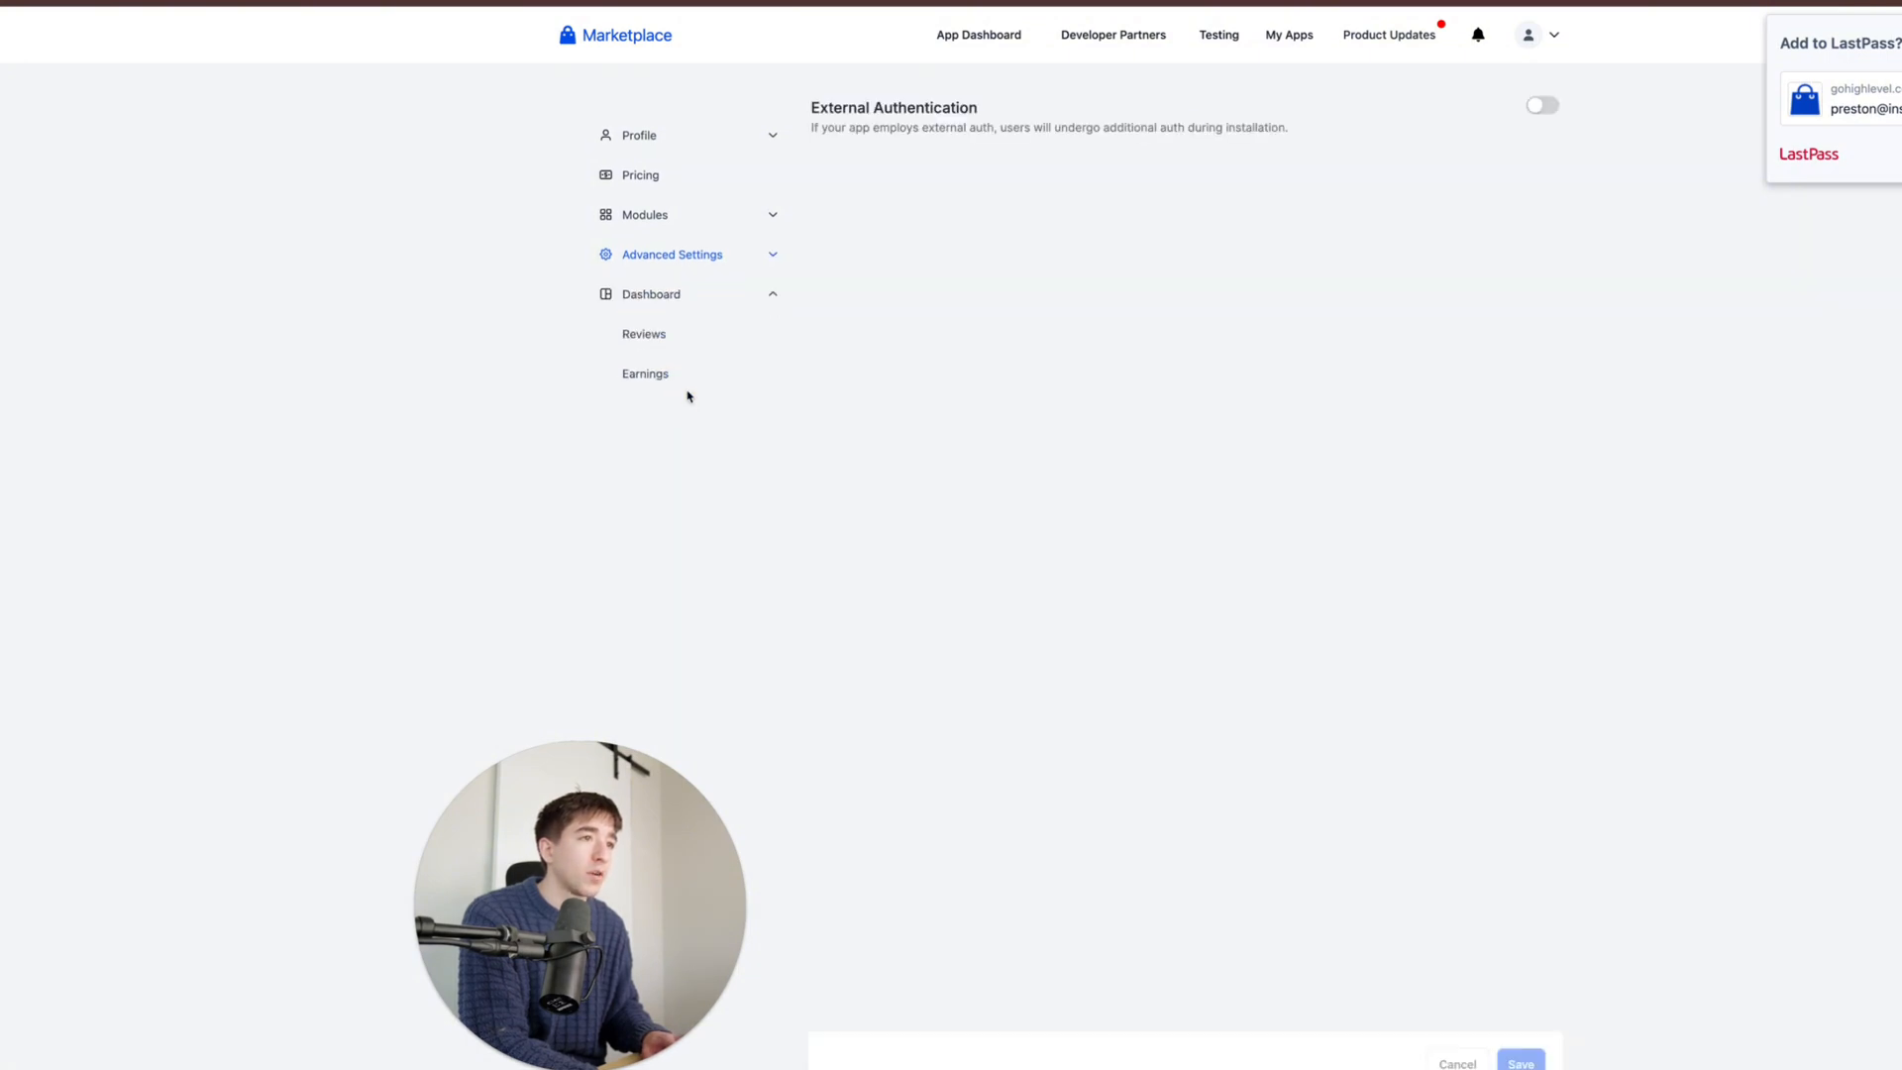
left_click(692, 178)
left_click(699, 139)
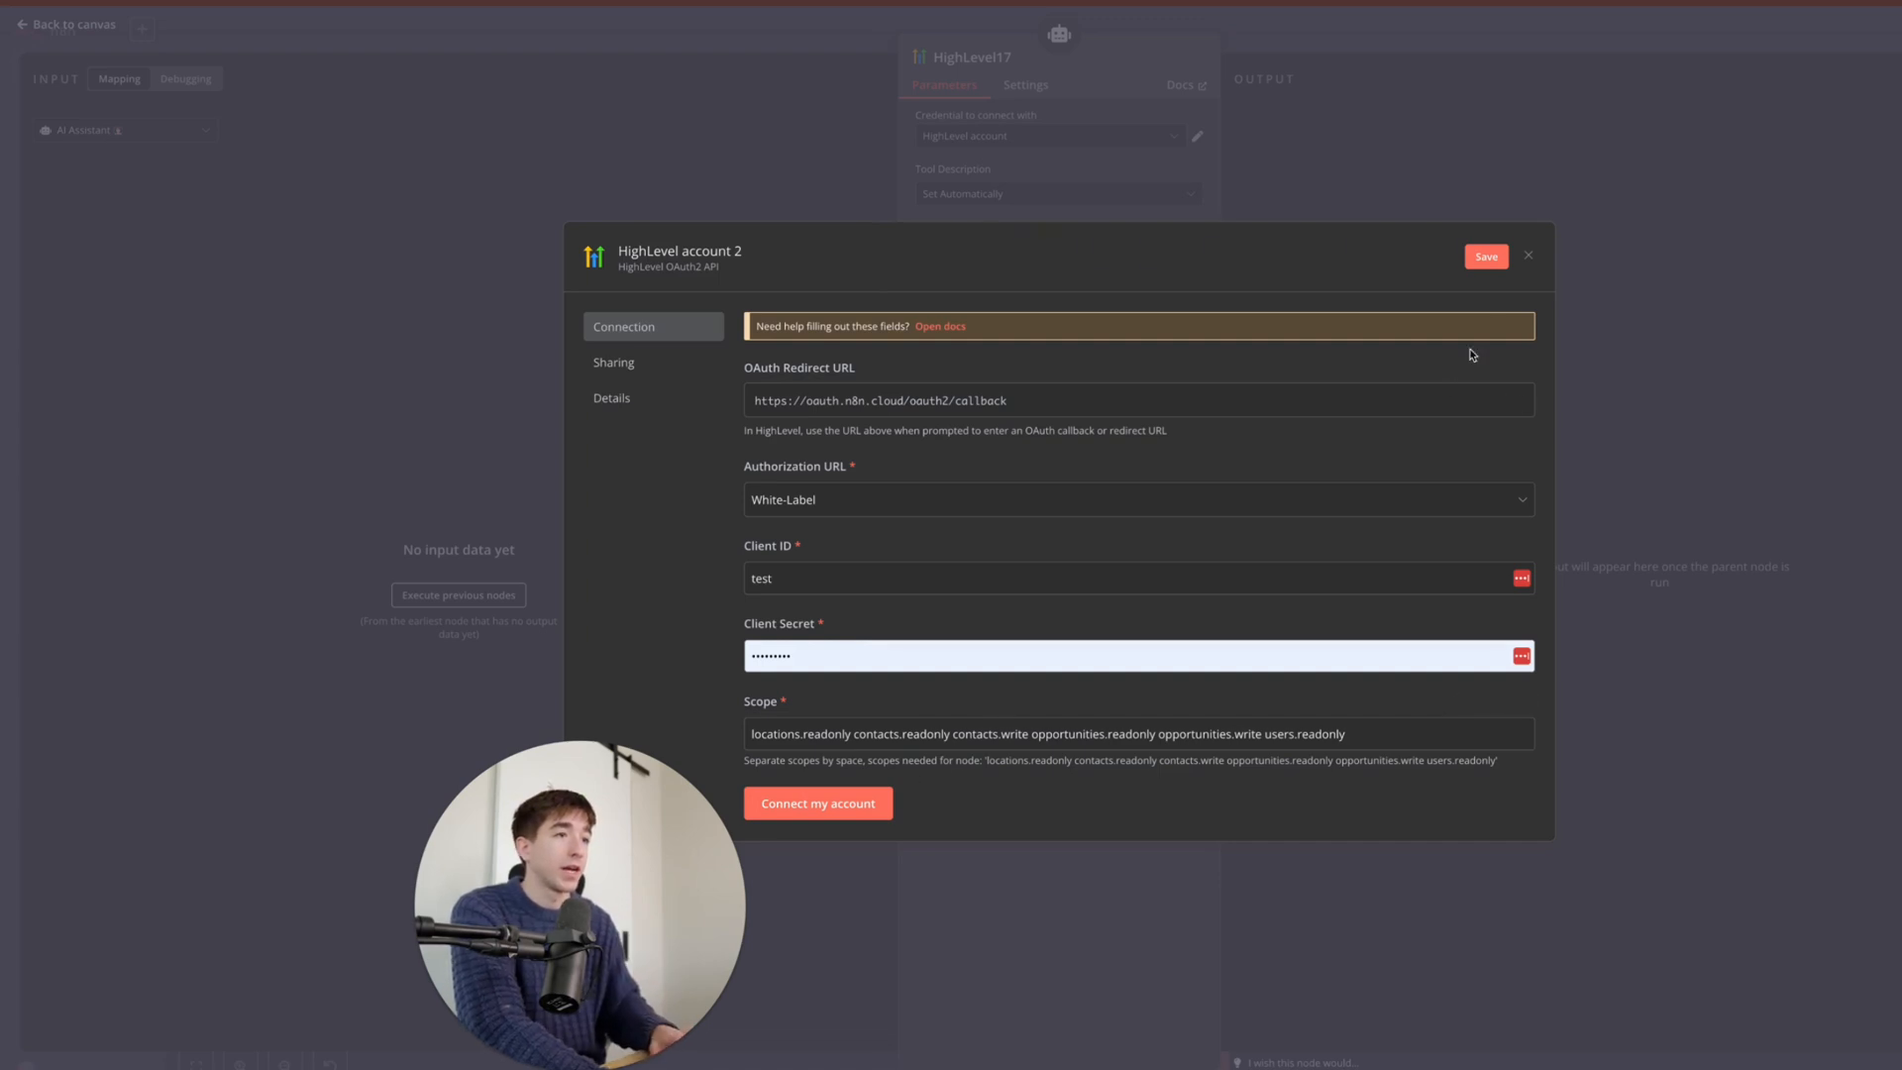
- Save HighLevel account 2 with Close without connecting, then delete the extra HighLevel17 tool node
left_click(1498, 259)
left_click(1532, 254)
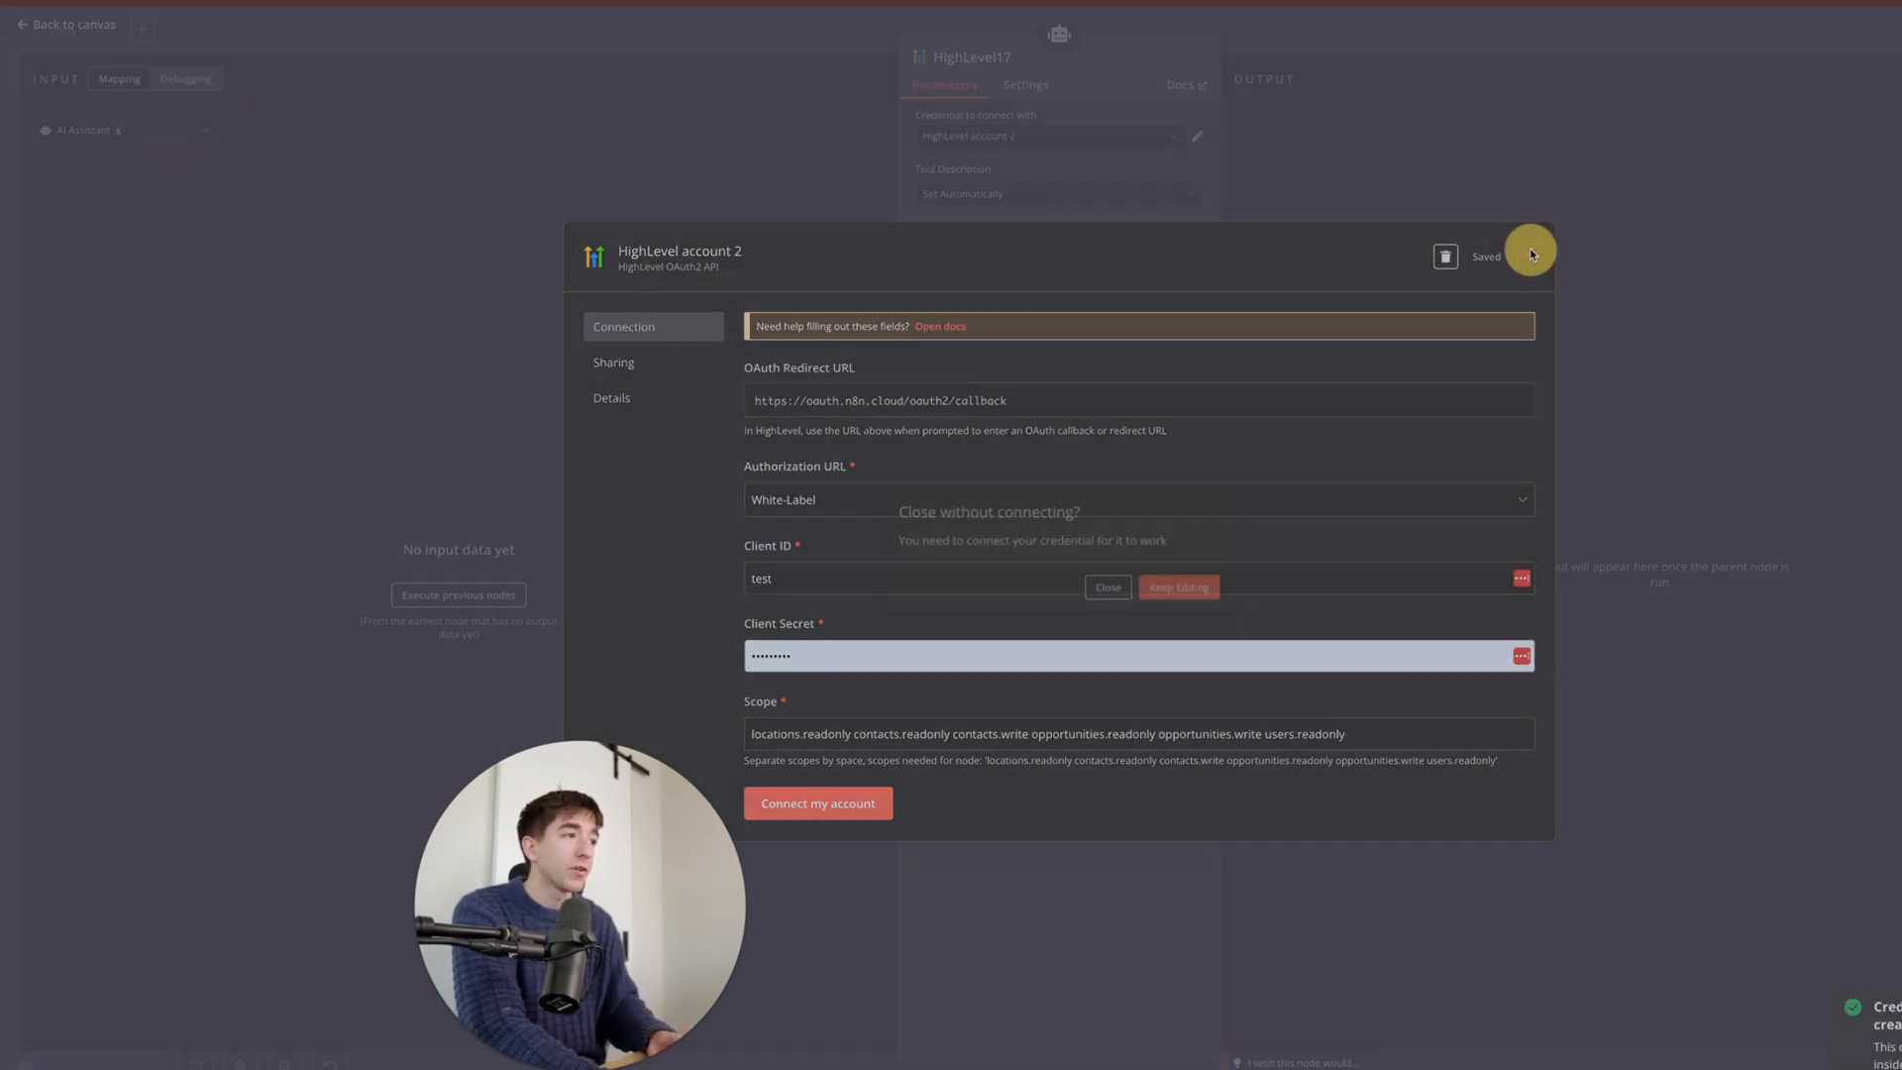
left_click(1179, 587)
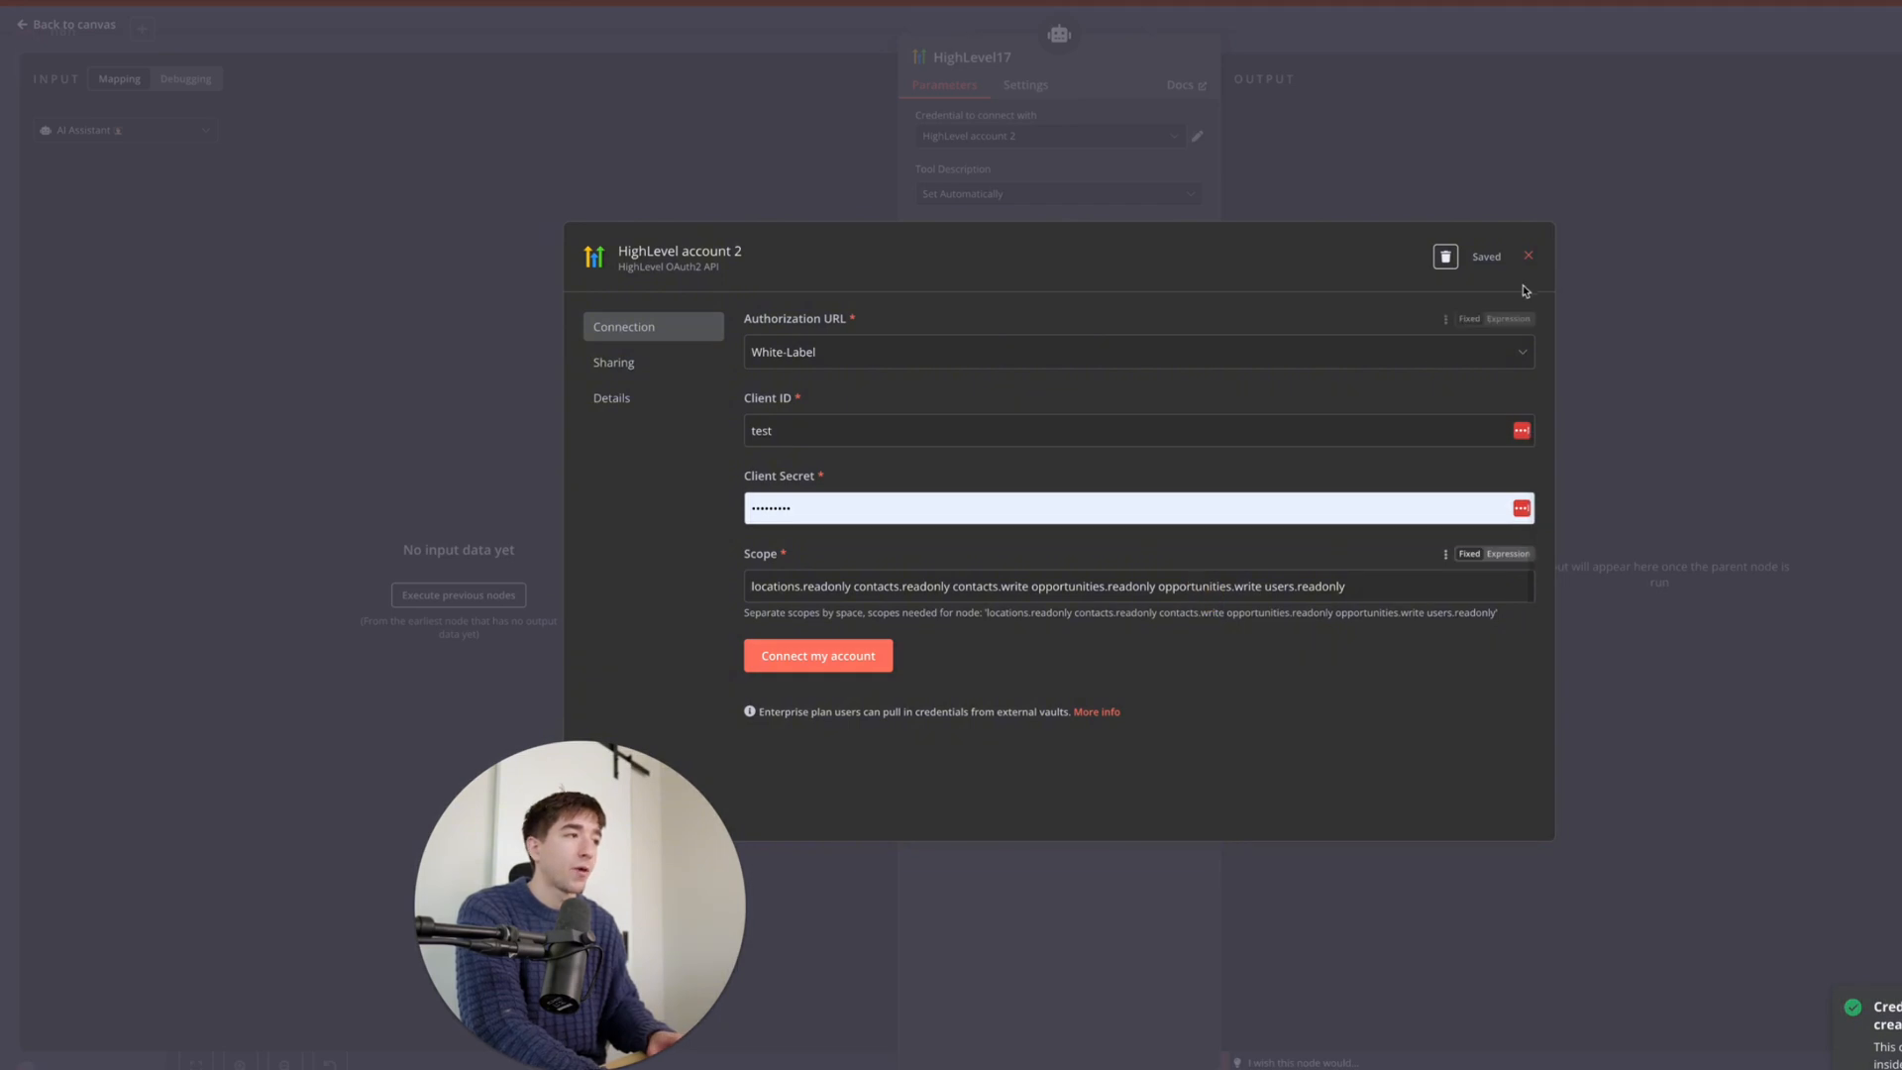
left_click(1530, 257)
left_click(1107, 587)
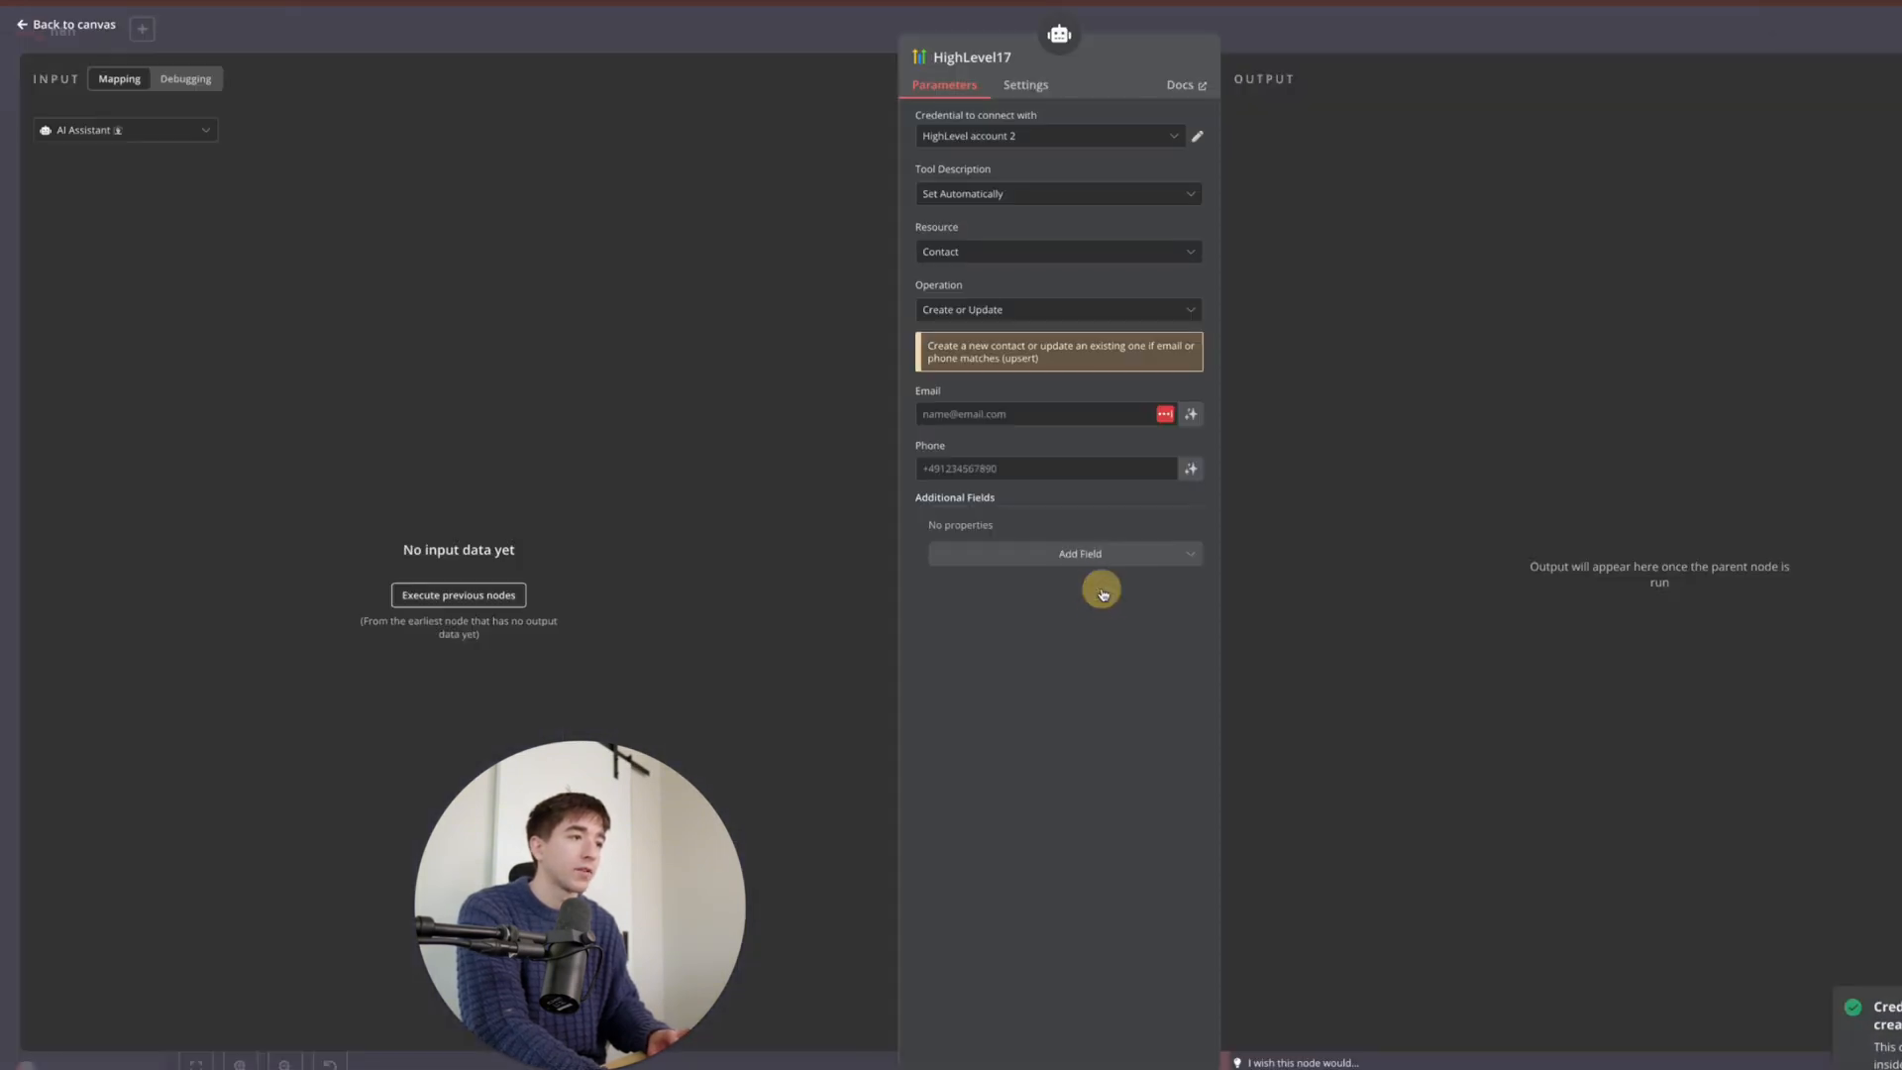
left_click(691, 39)
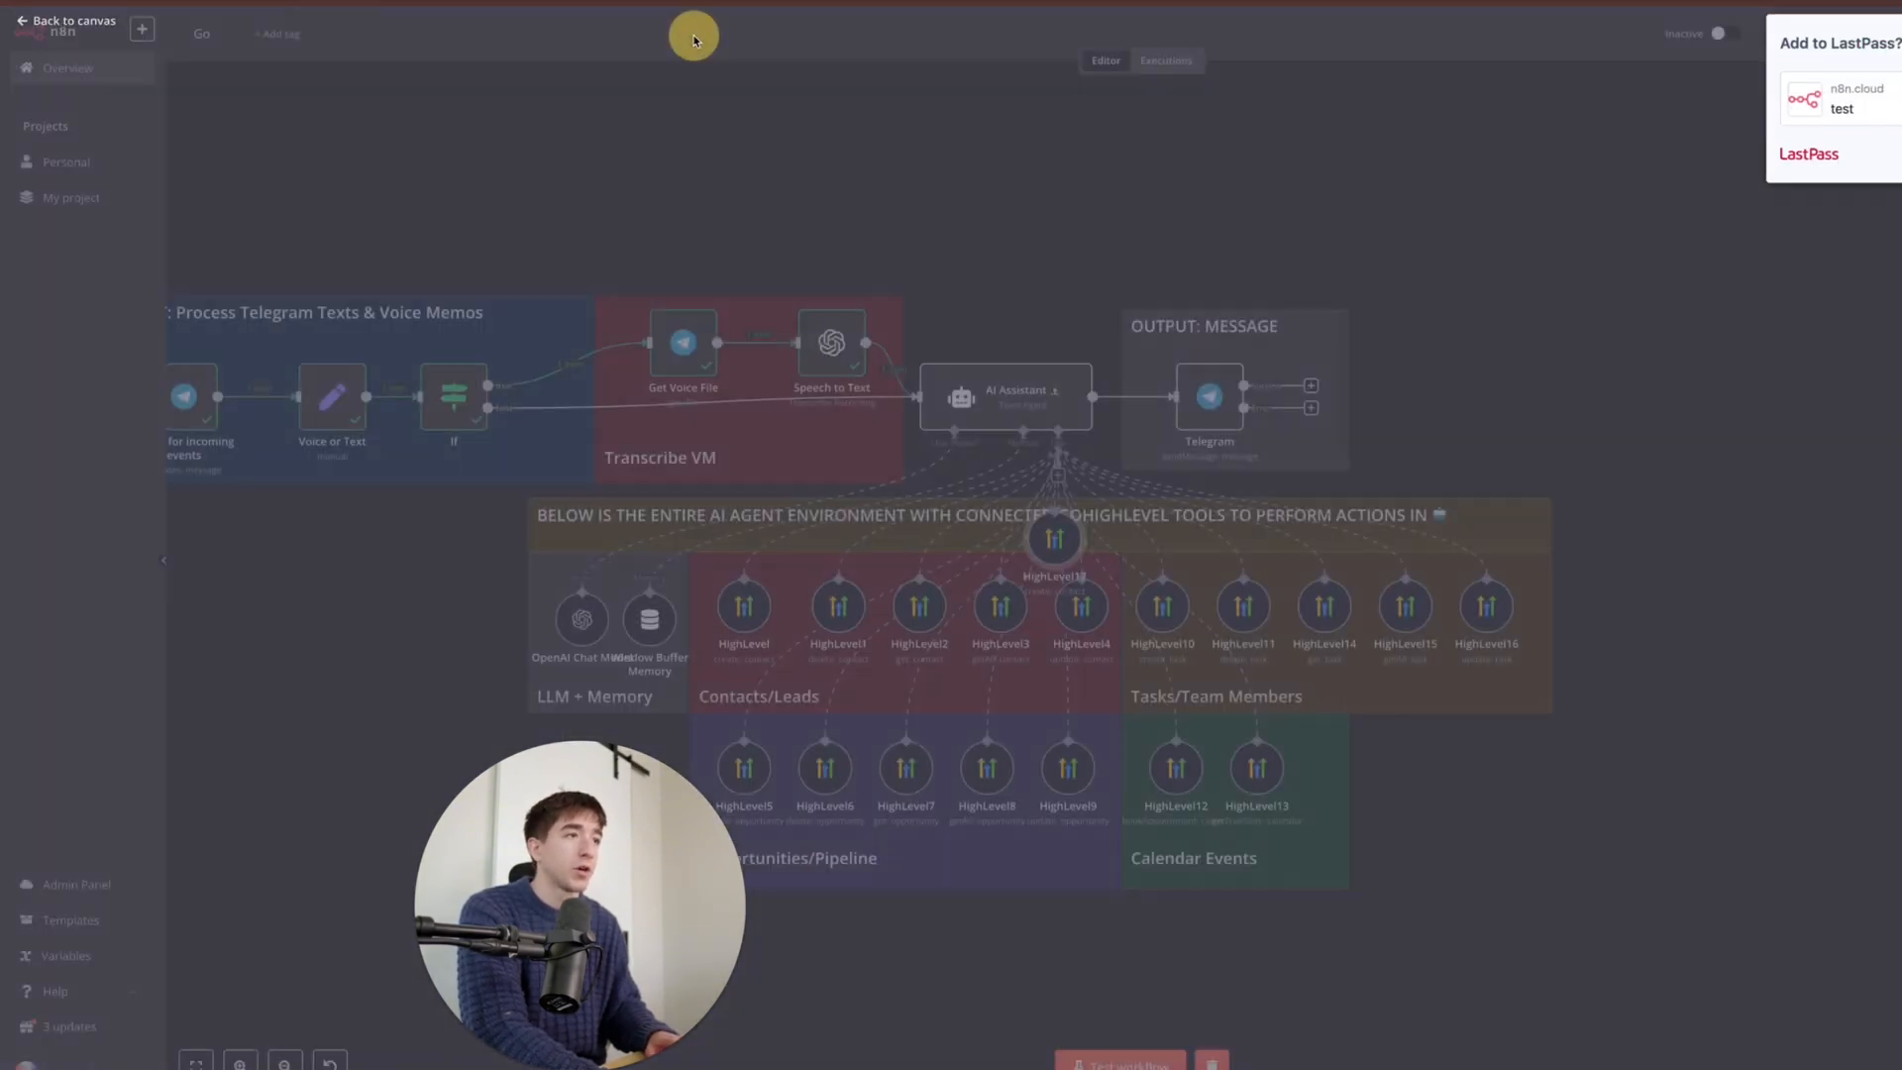
left_click(1055, 494)
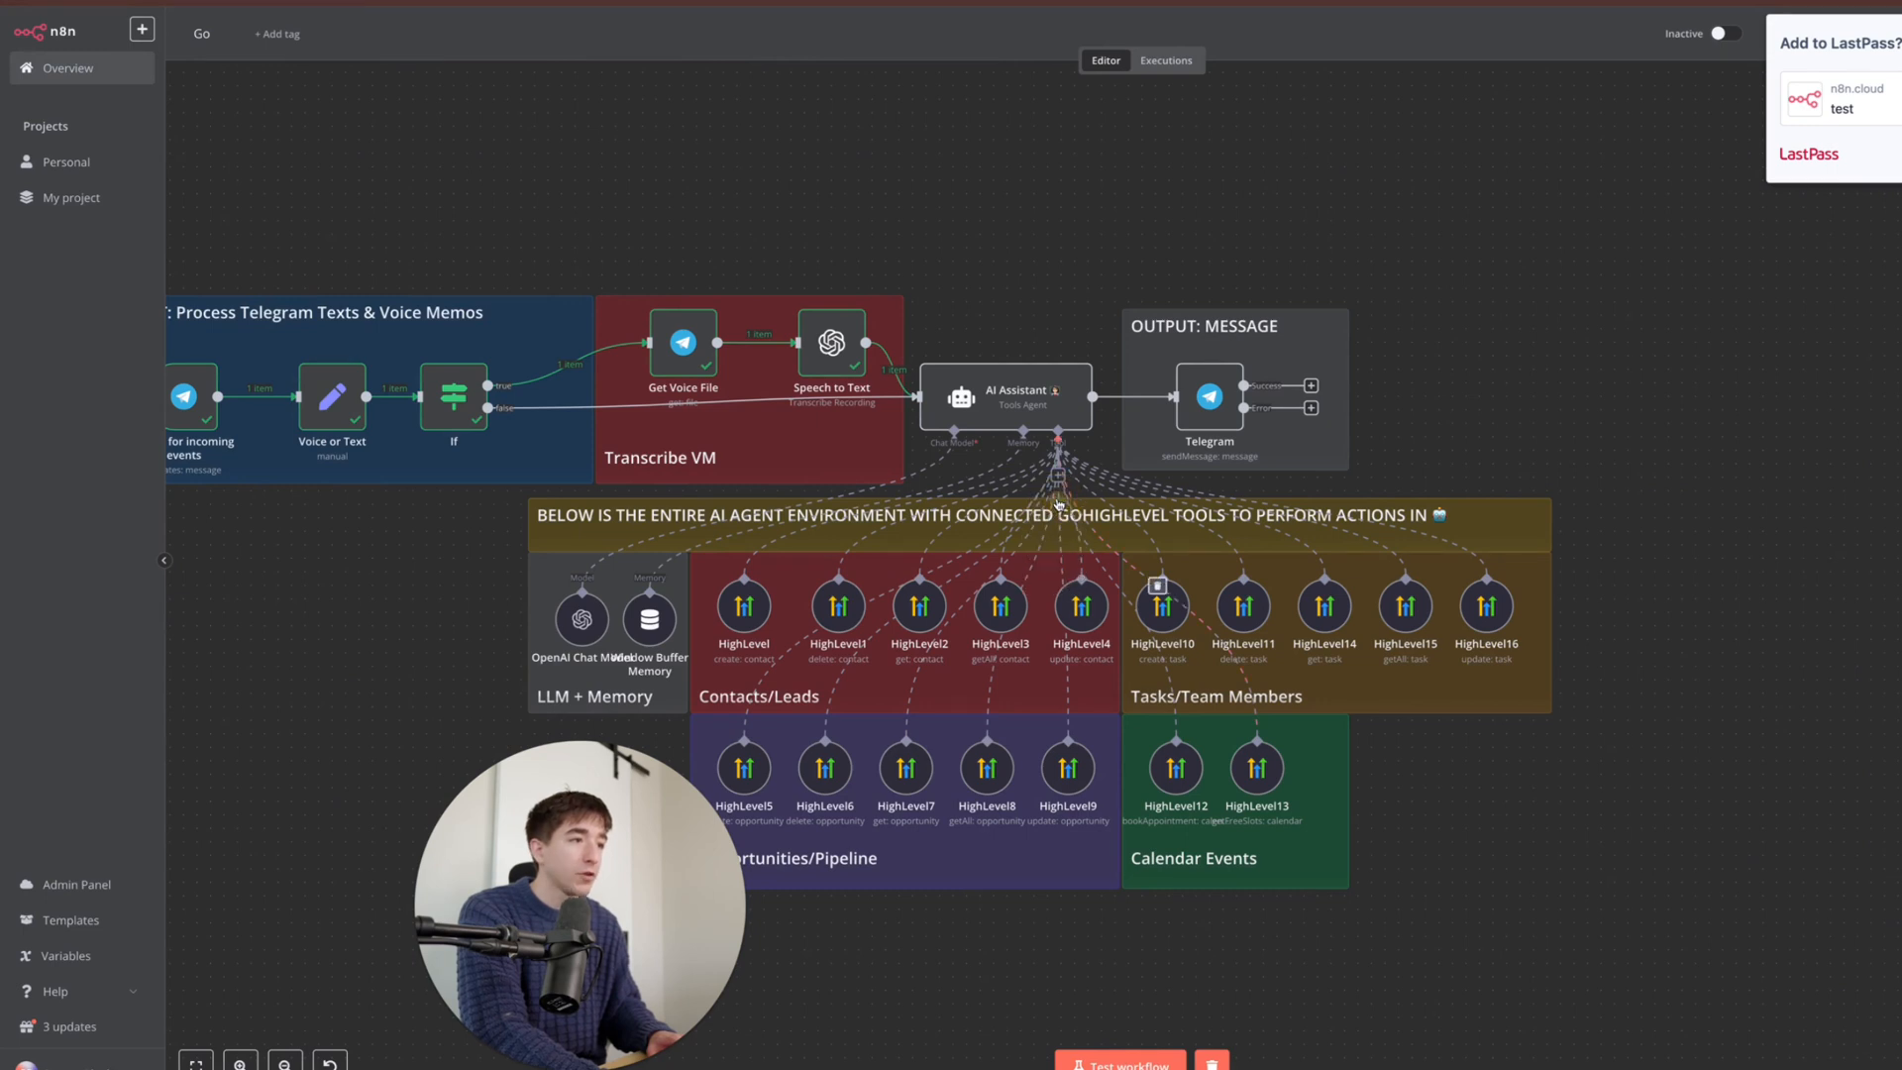
double_click(744, 610)
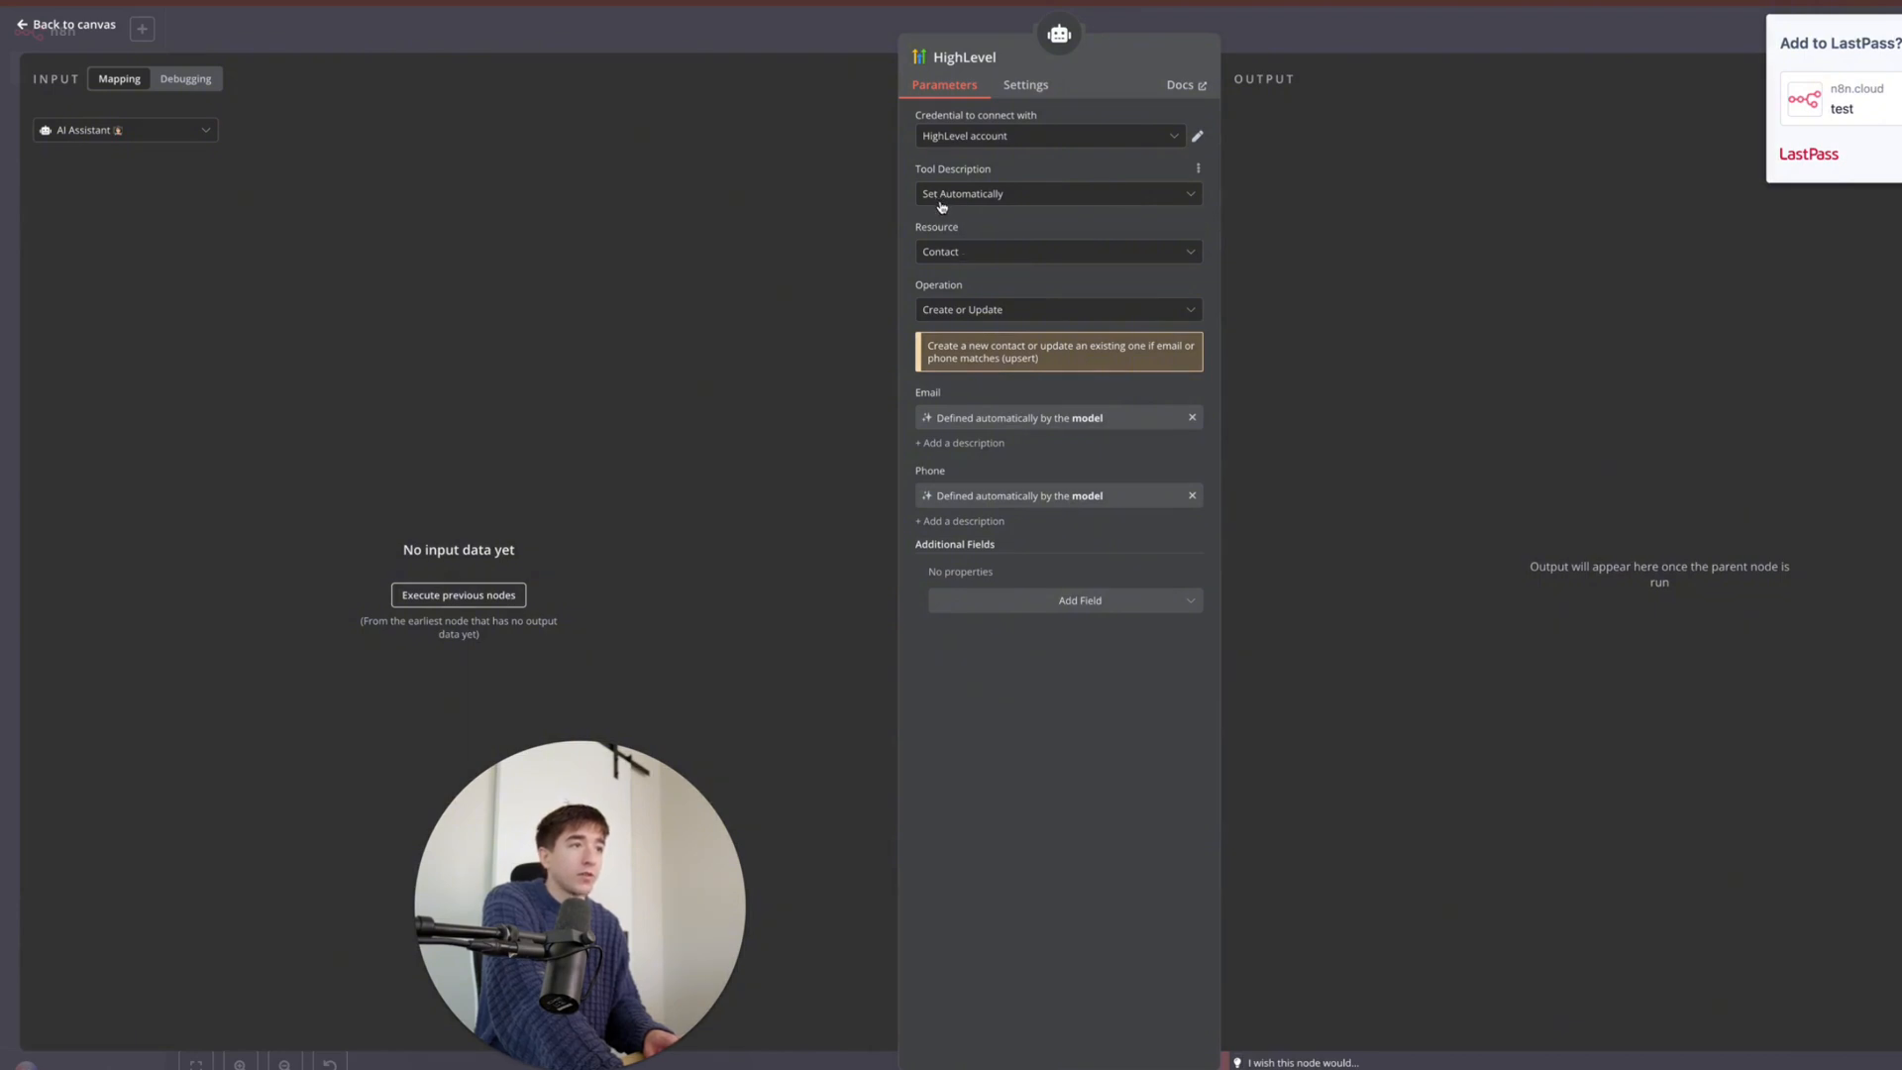
left_click(958, 259)
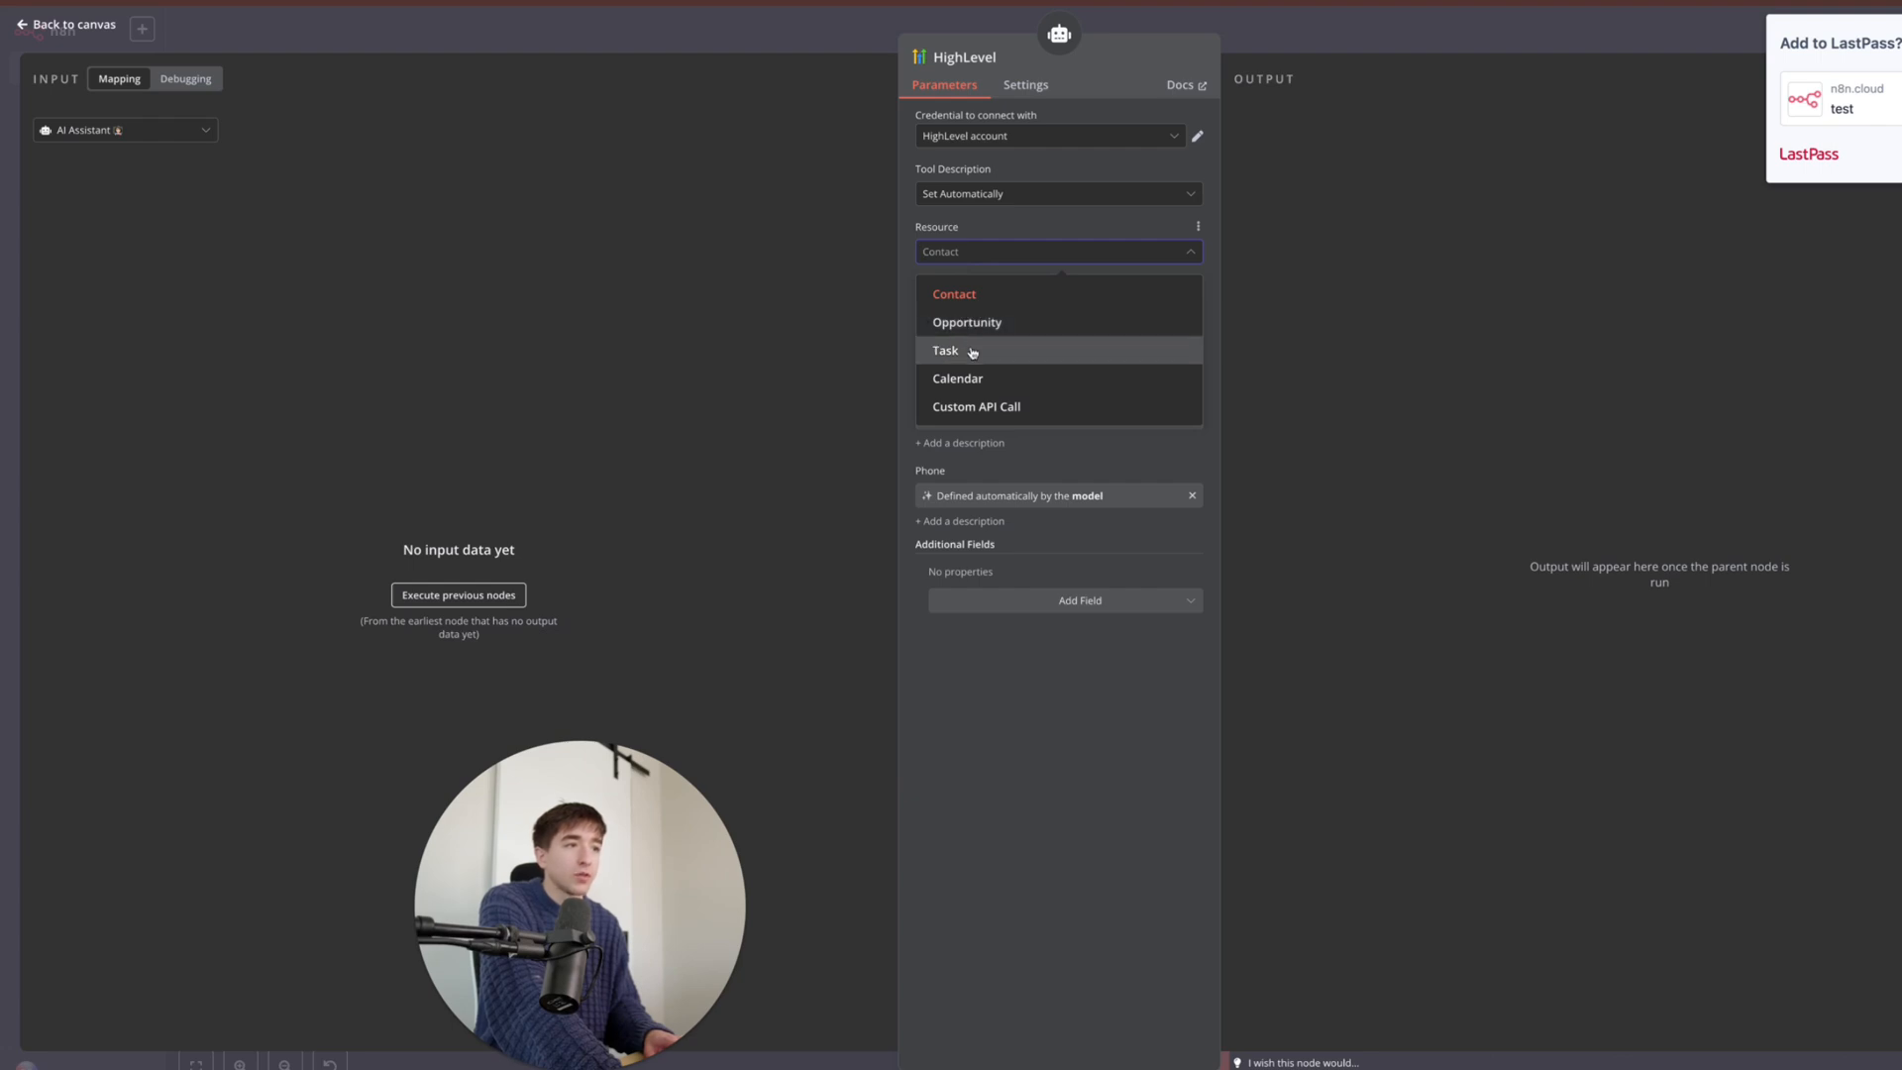
left_click(1001, 247)
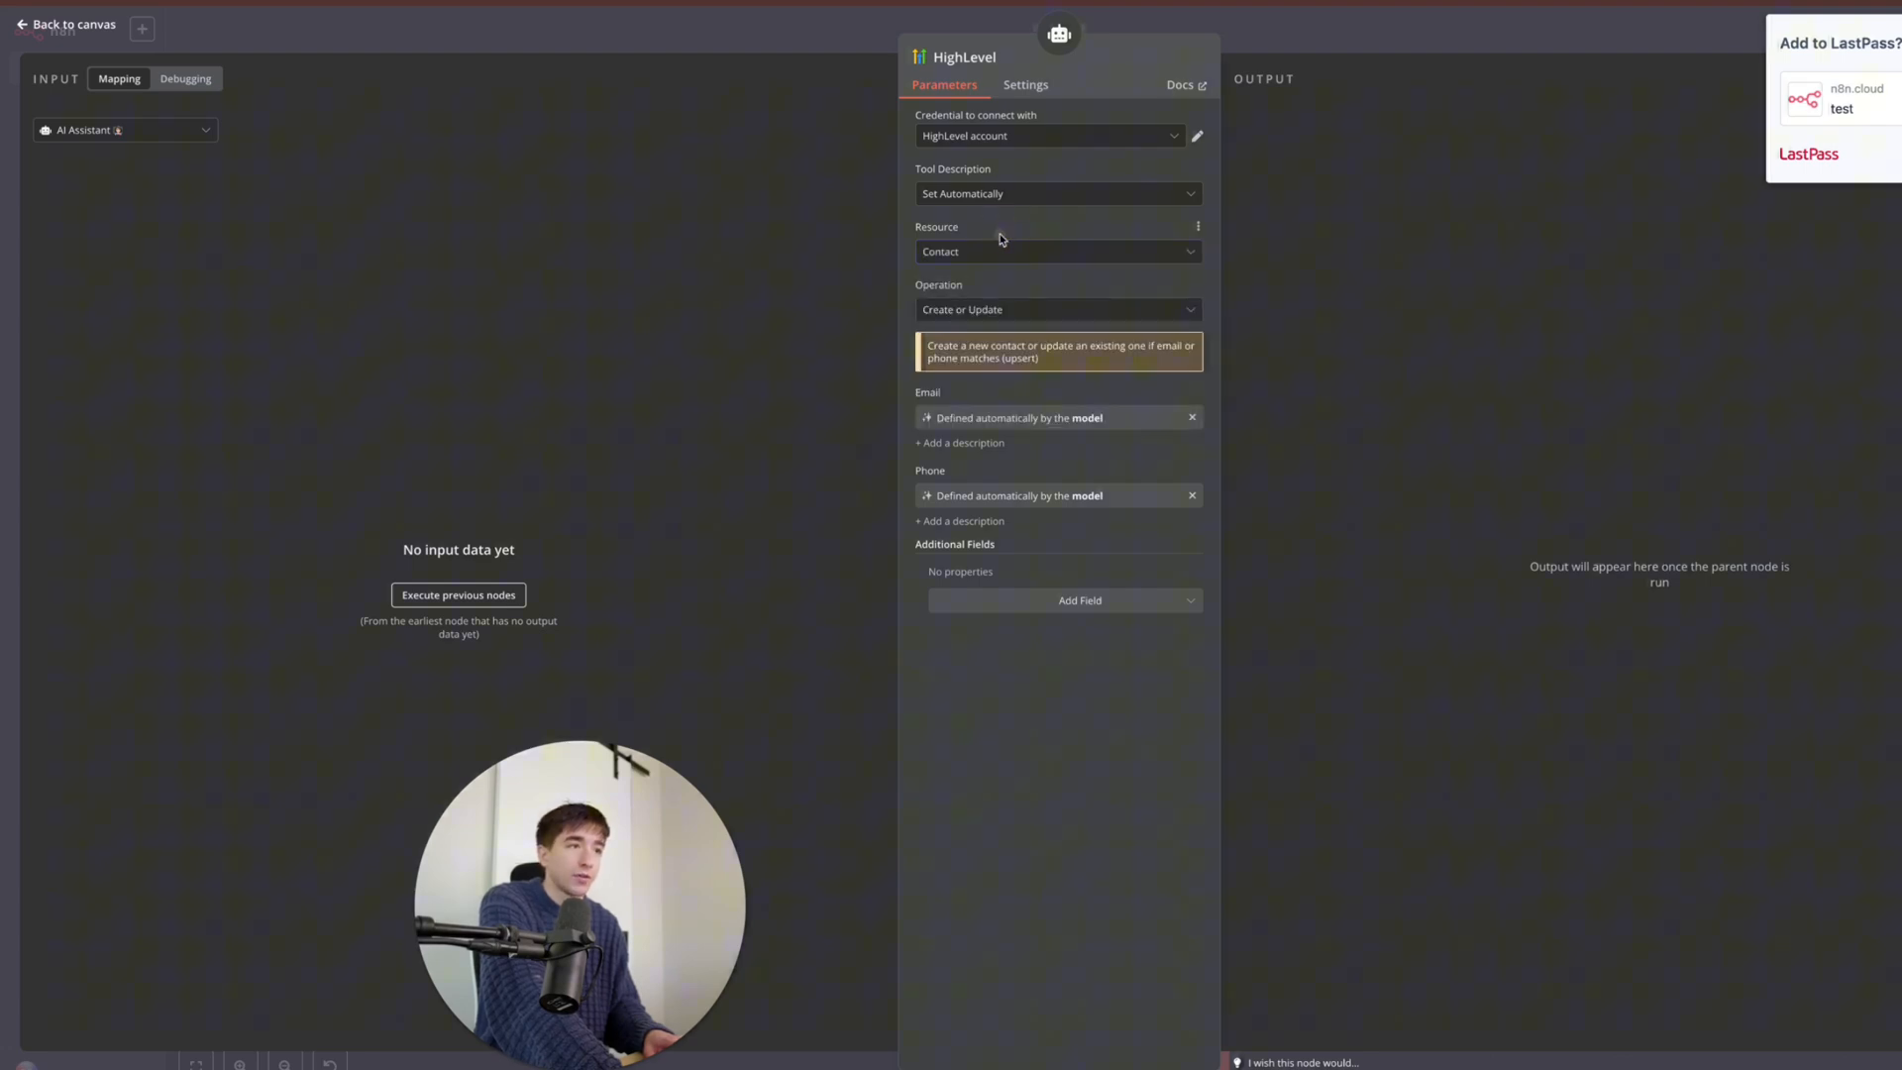
left_click(999, 311)
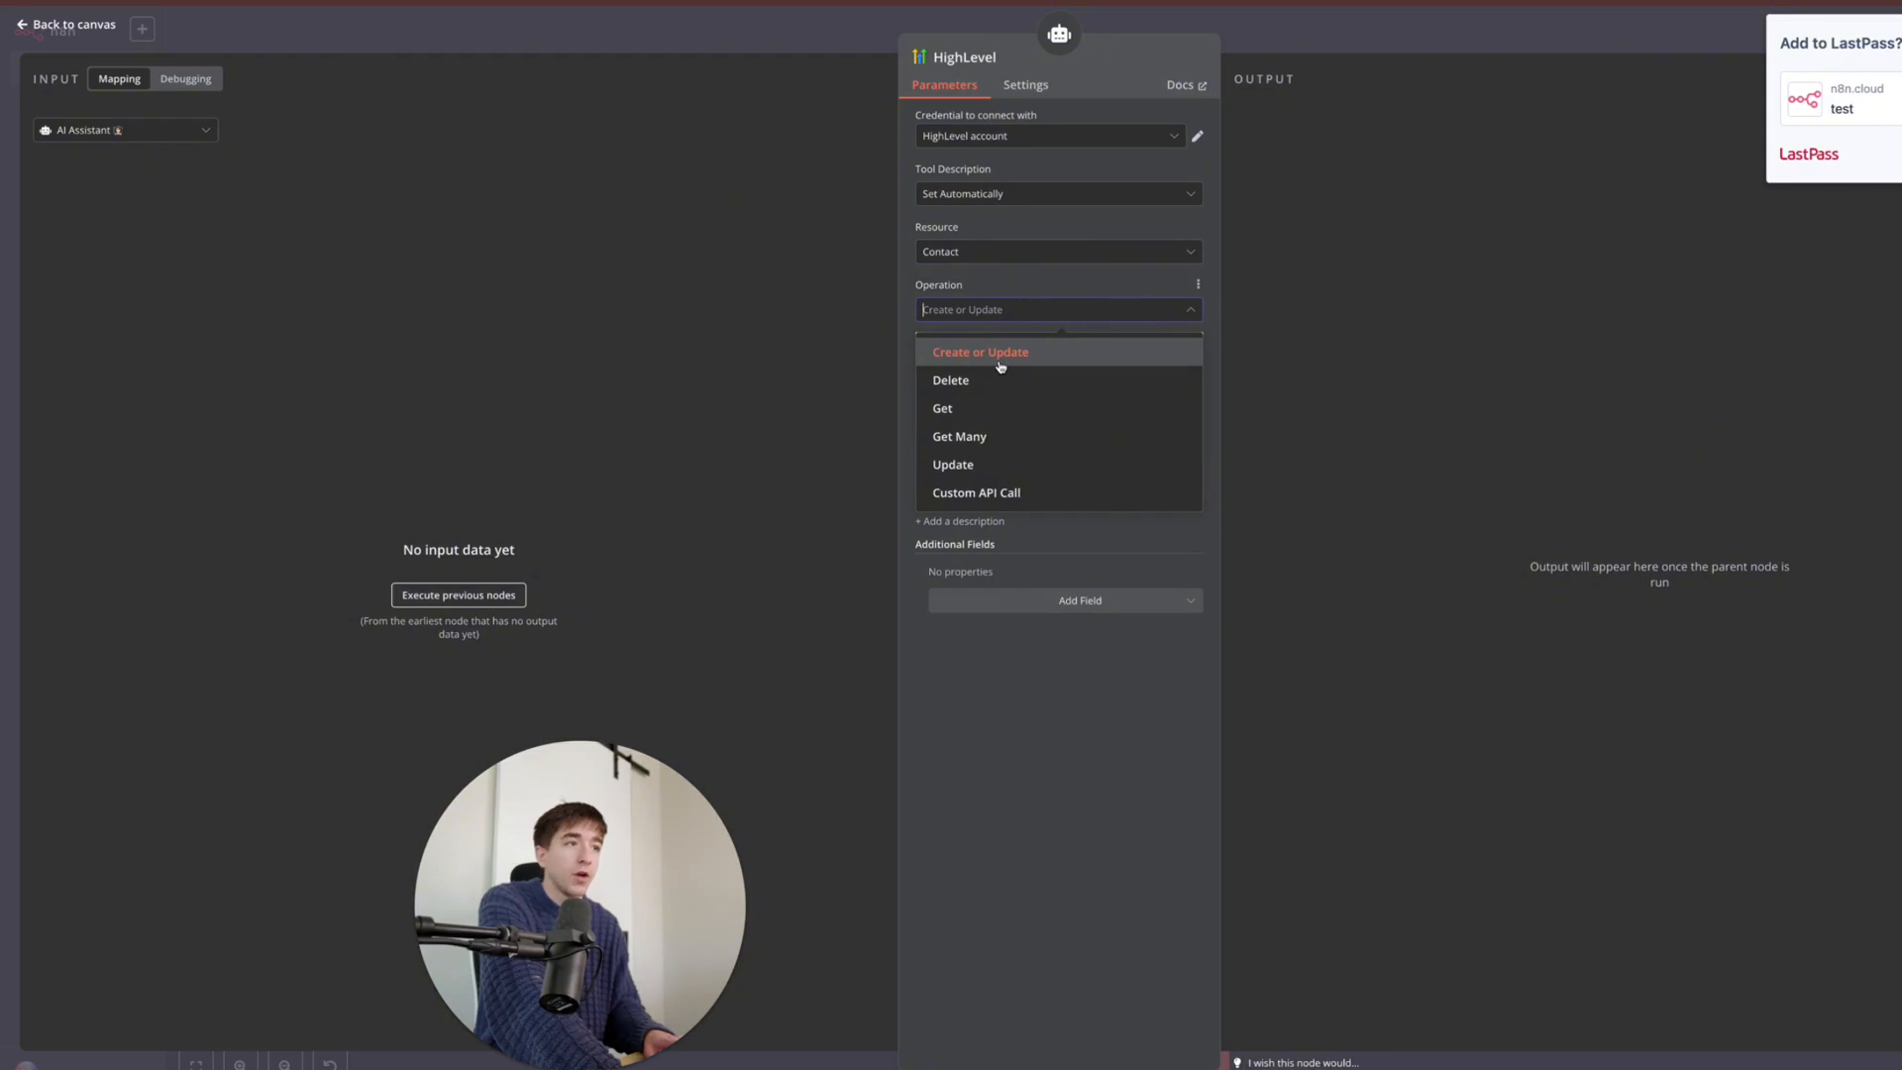
left_click(994, 258)
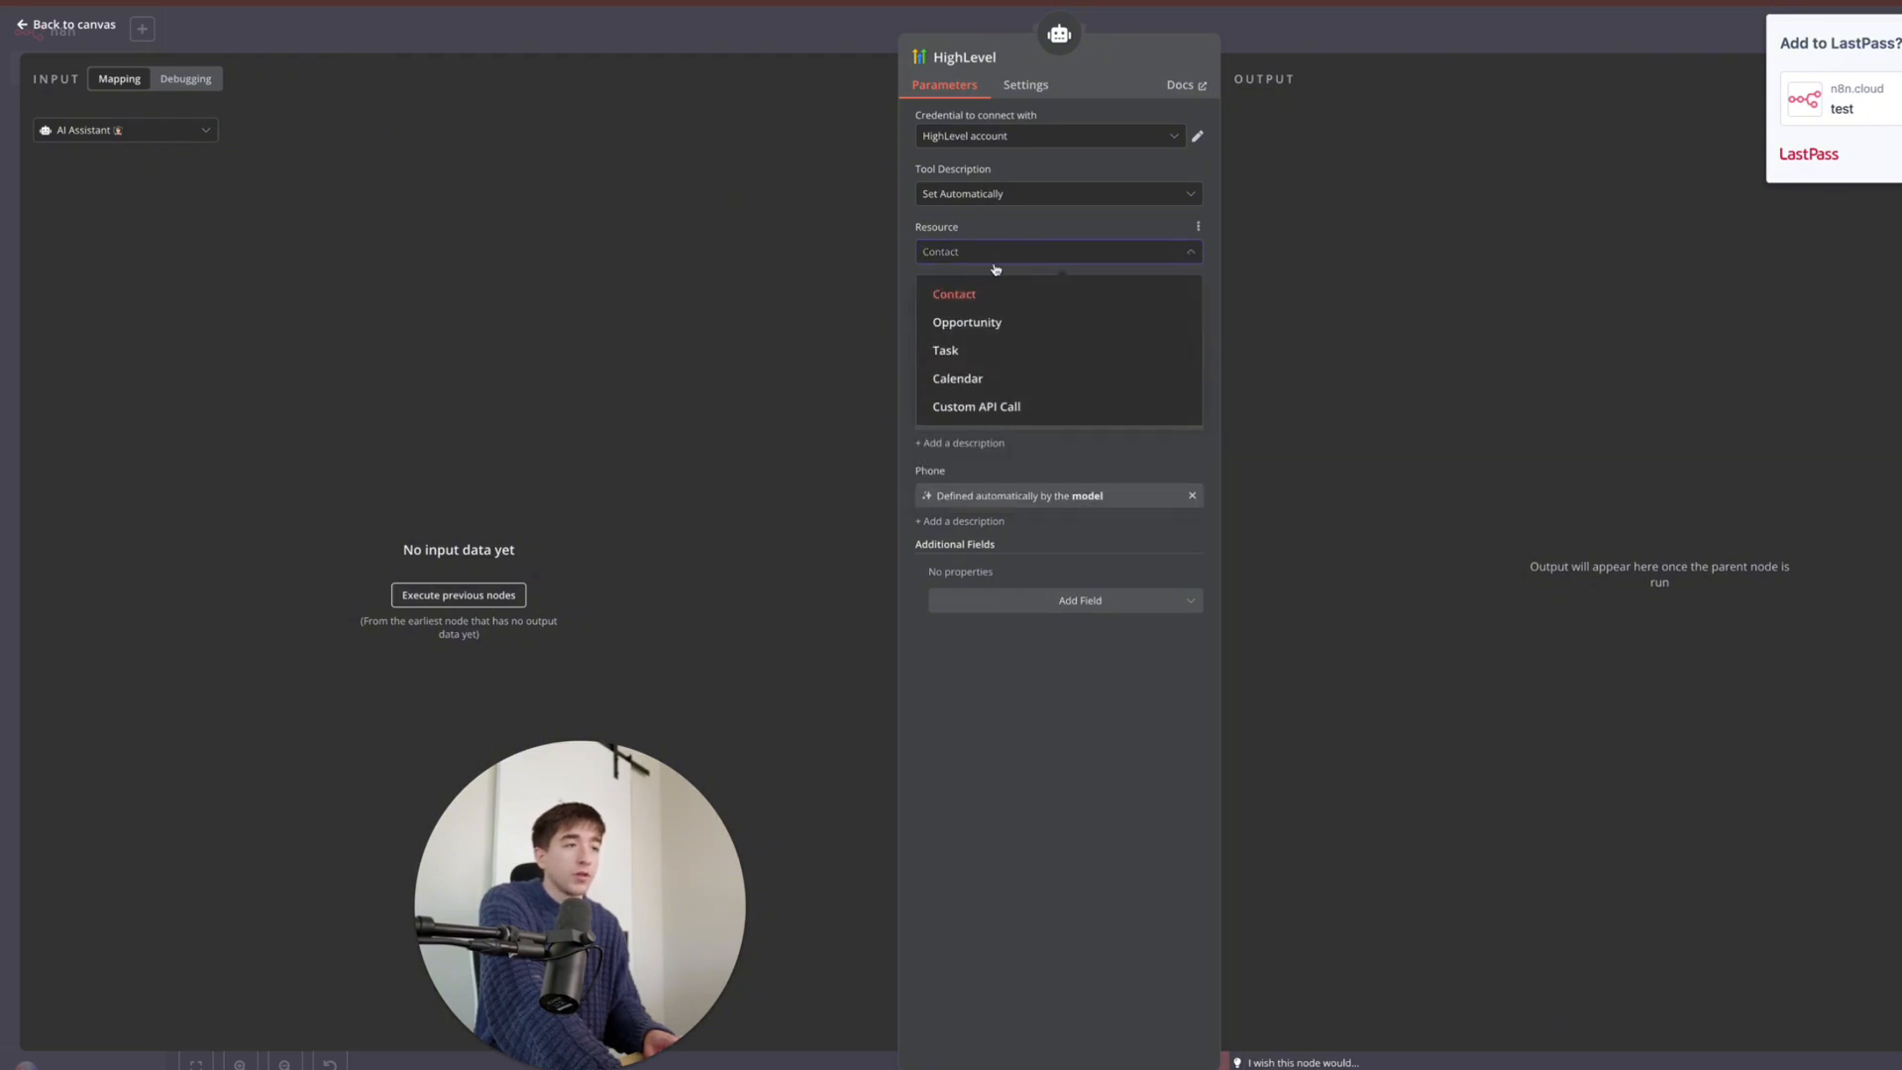
left_click(1009, 254)
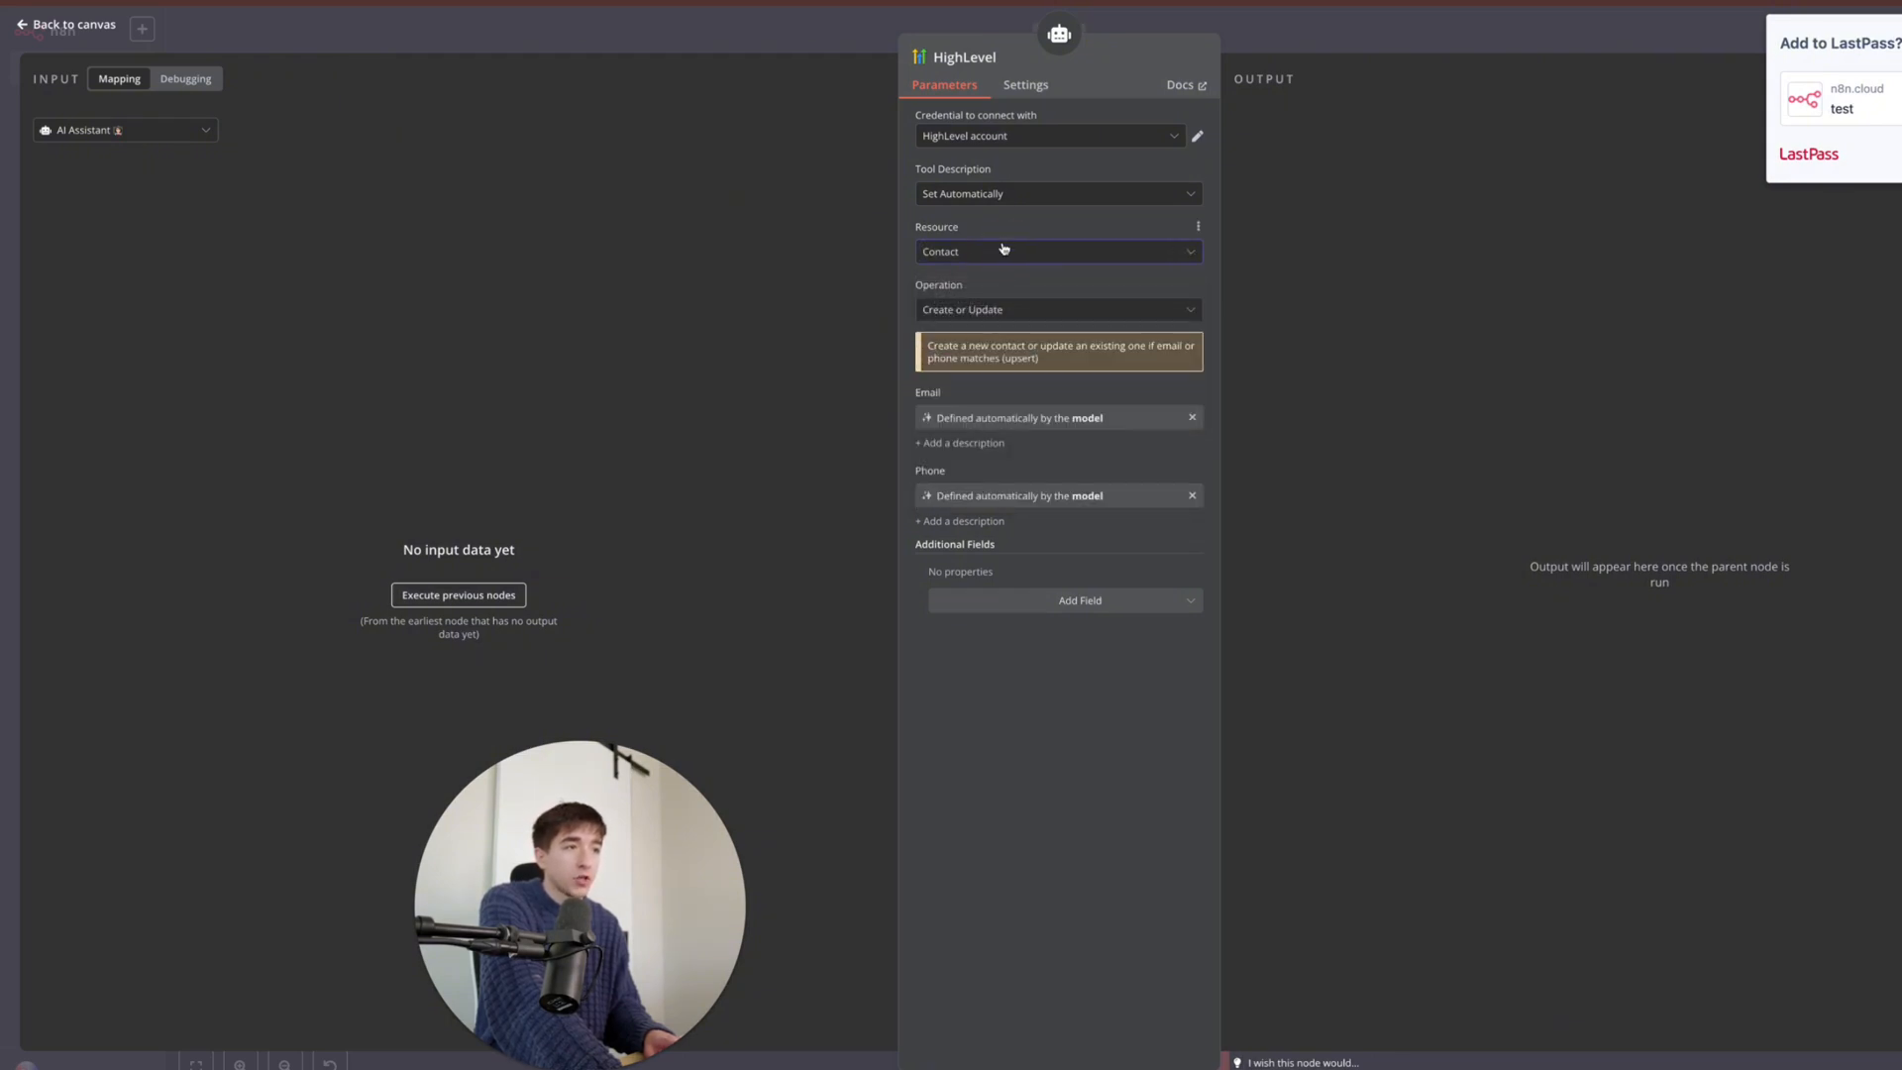
left_click(961, 313)
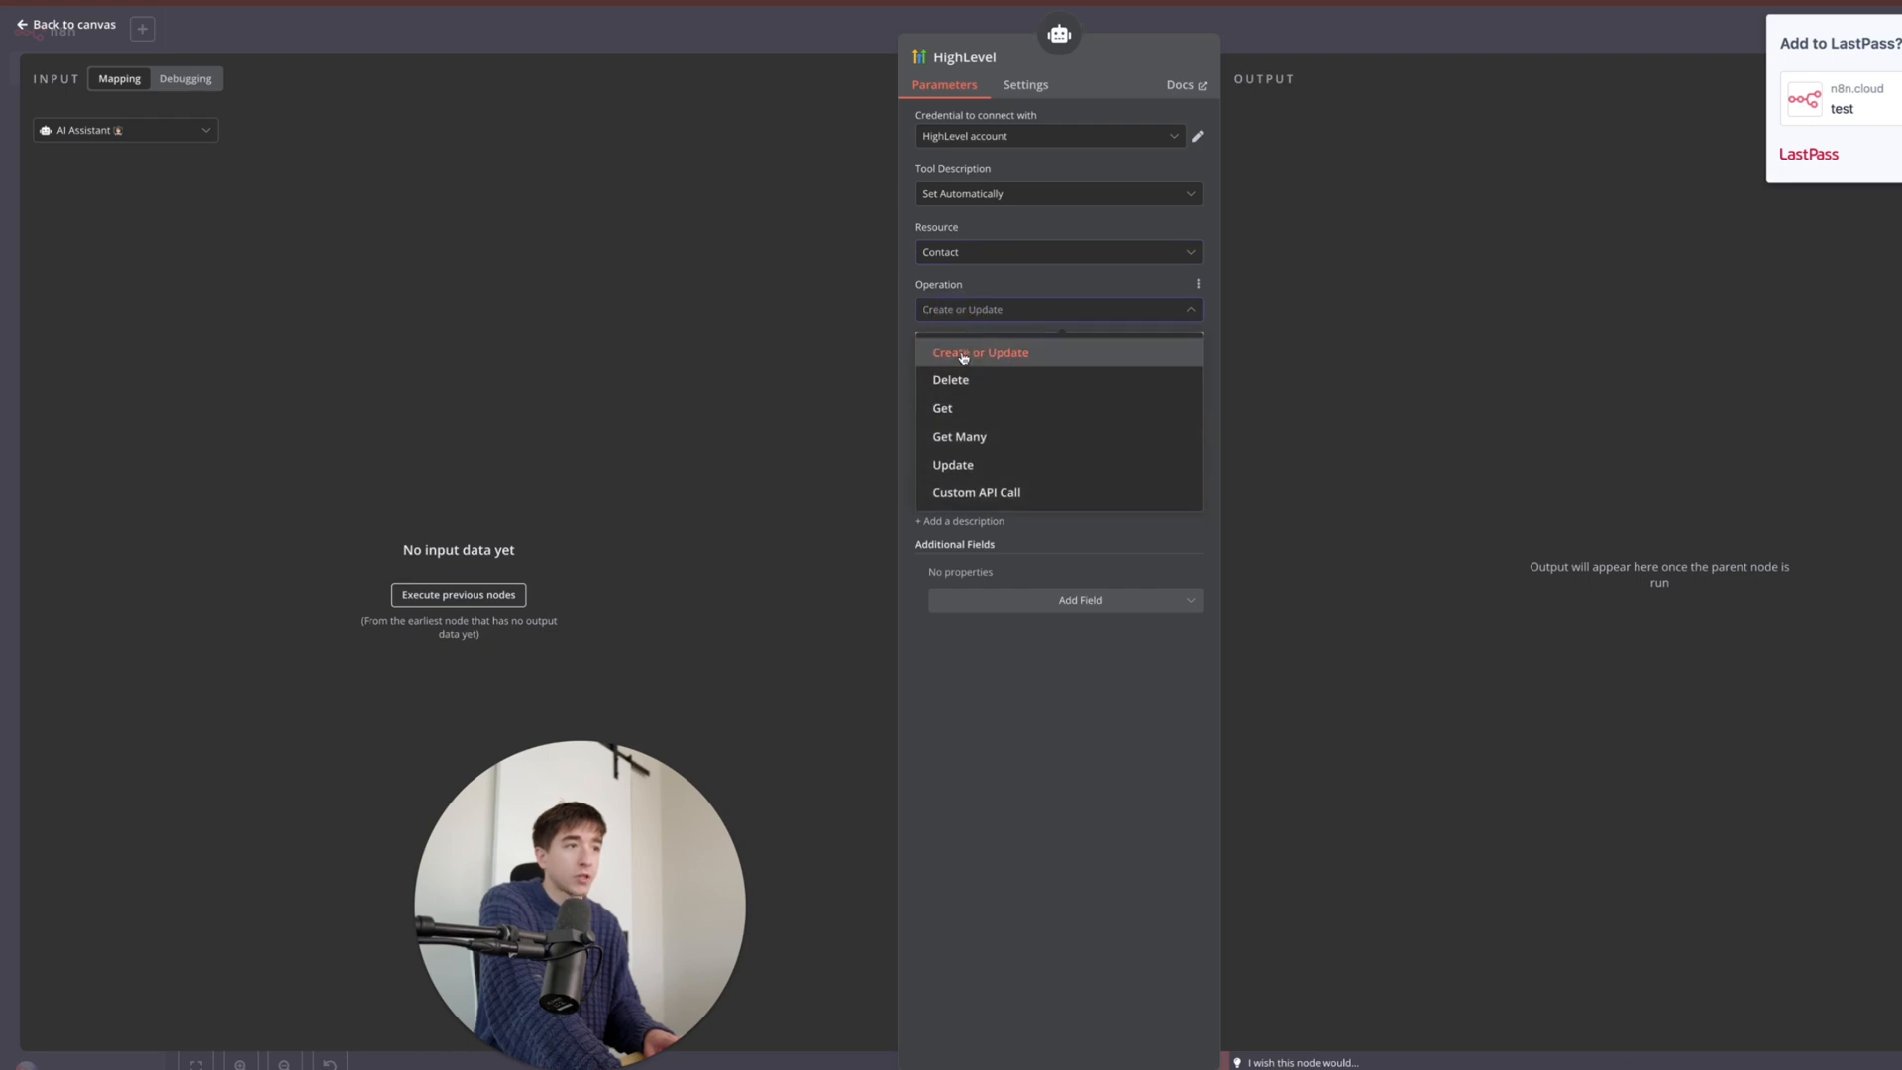
left_click(989, 288)
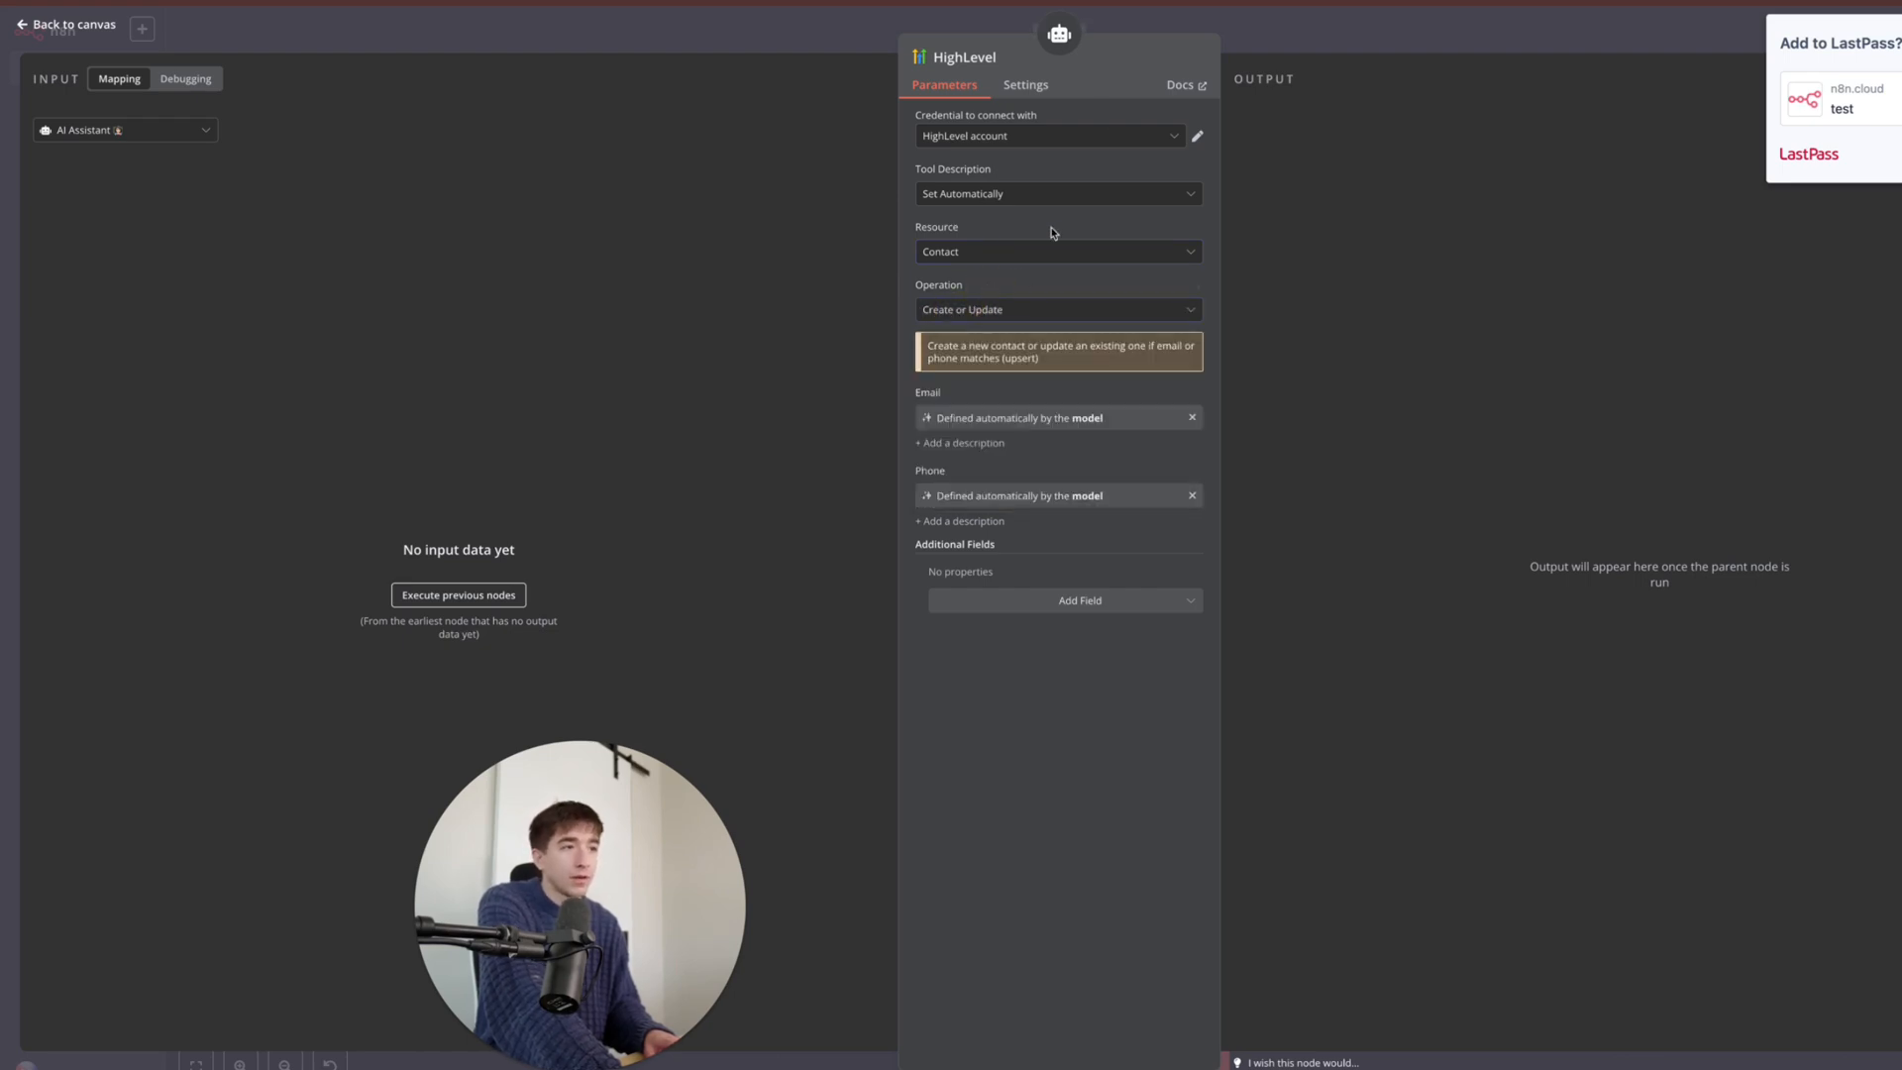
left_click(1002, 253)
left_click(998, 289)
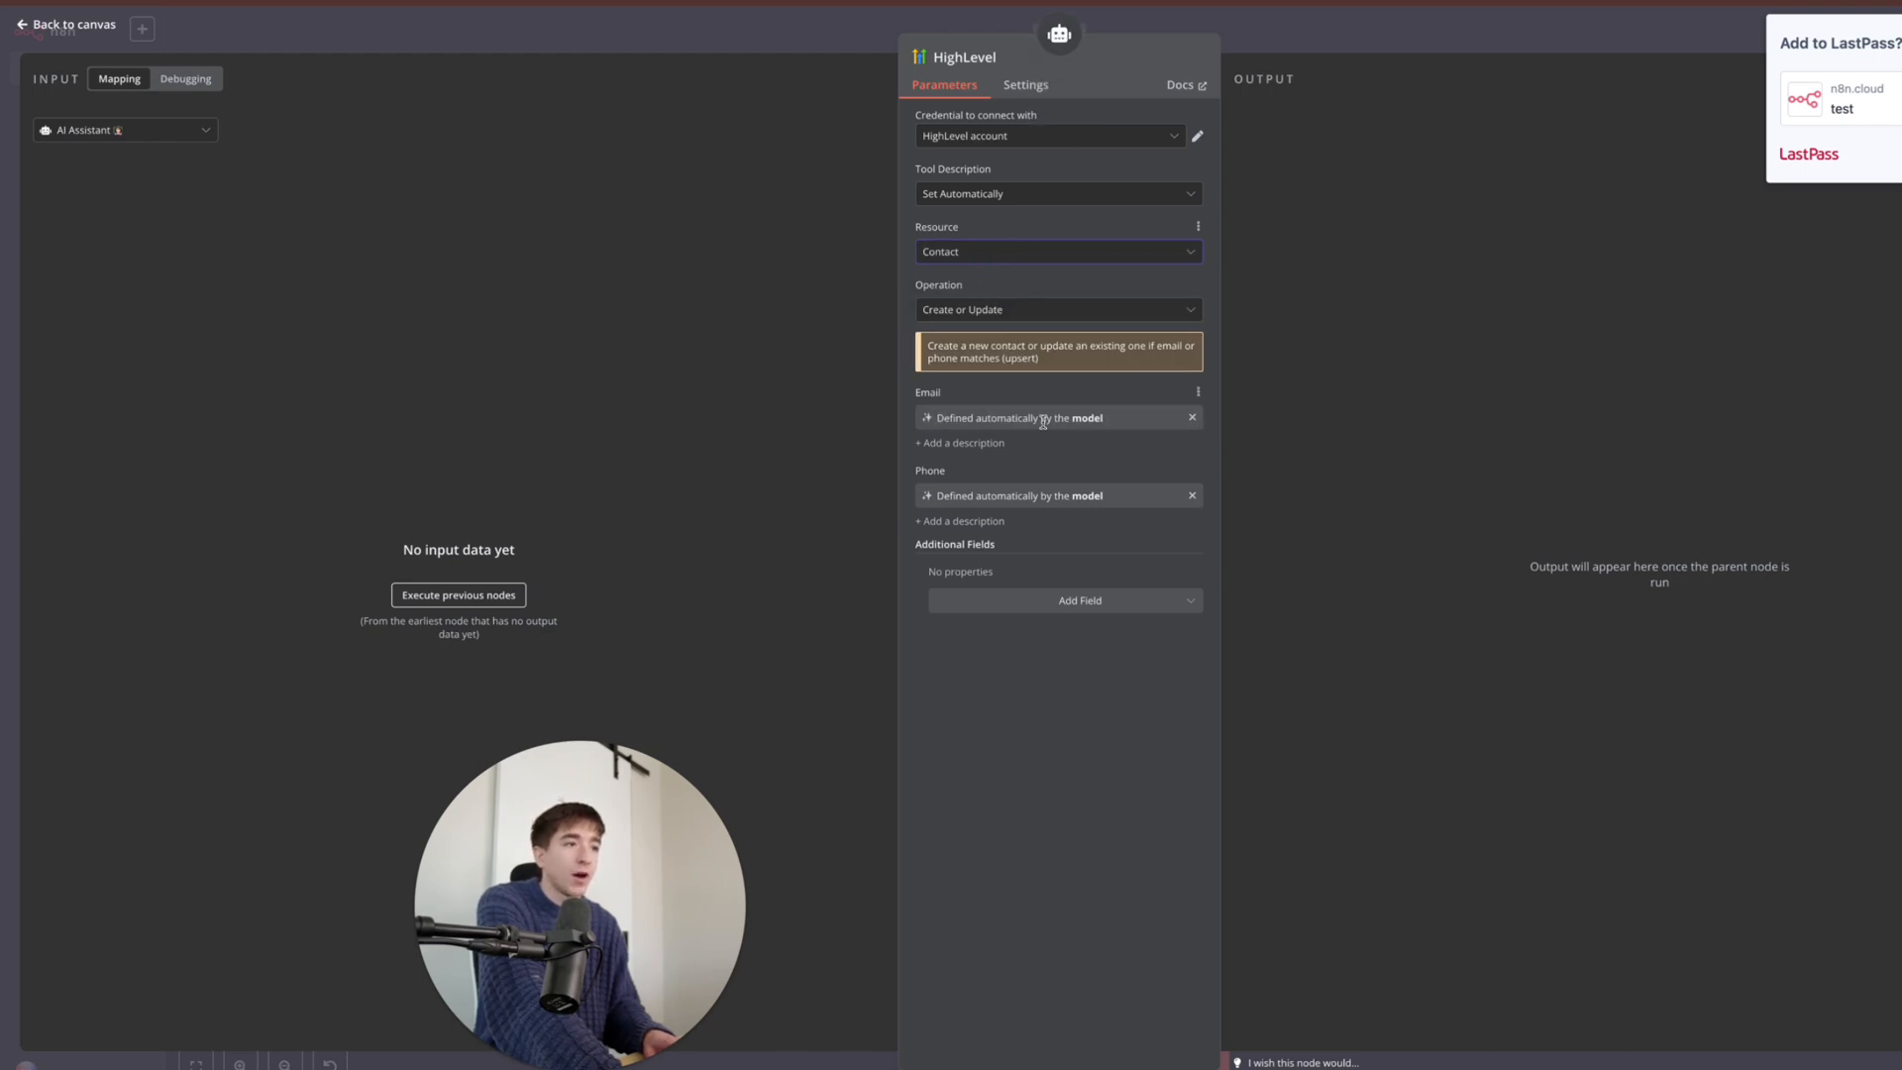
key("Escape")
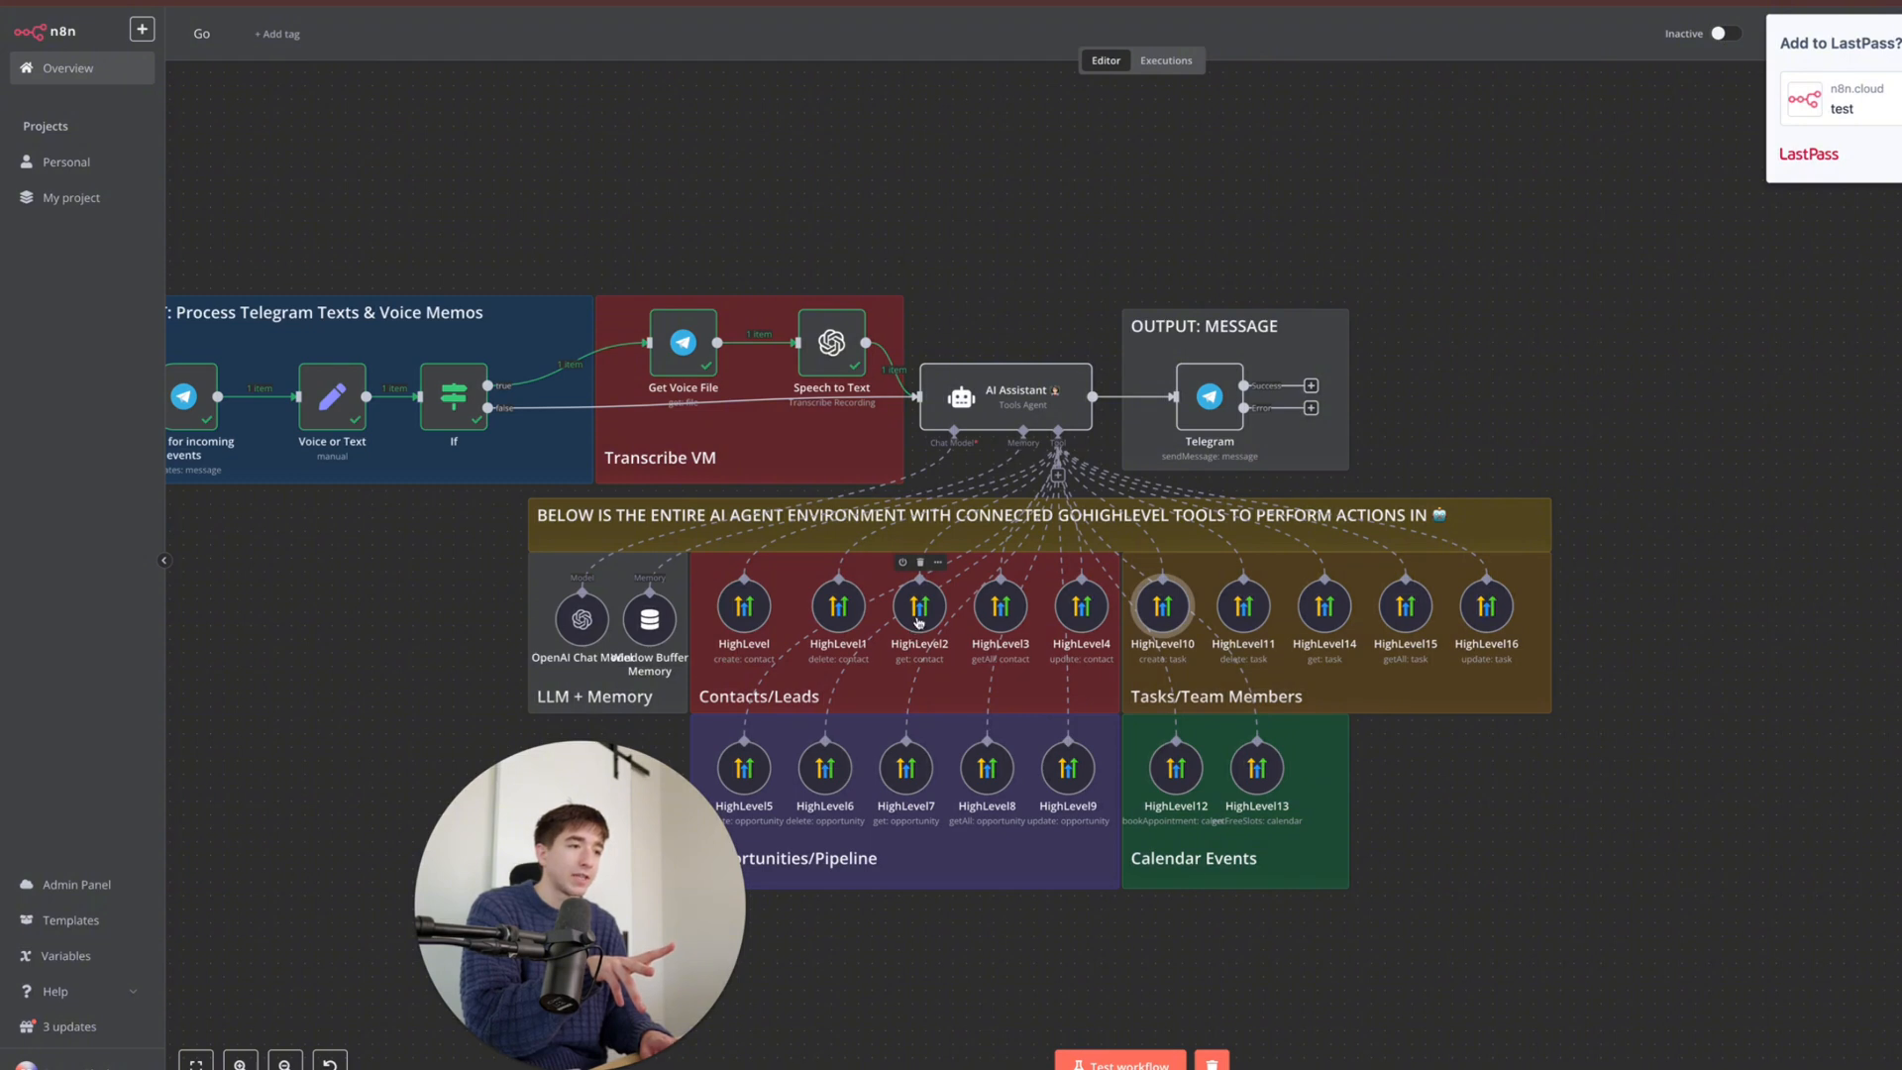
scroll(914, 630, "left", 2)
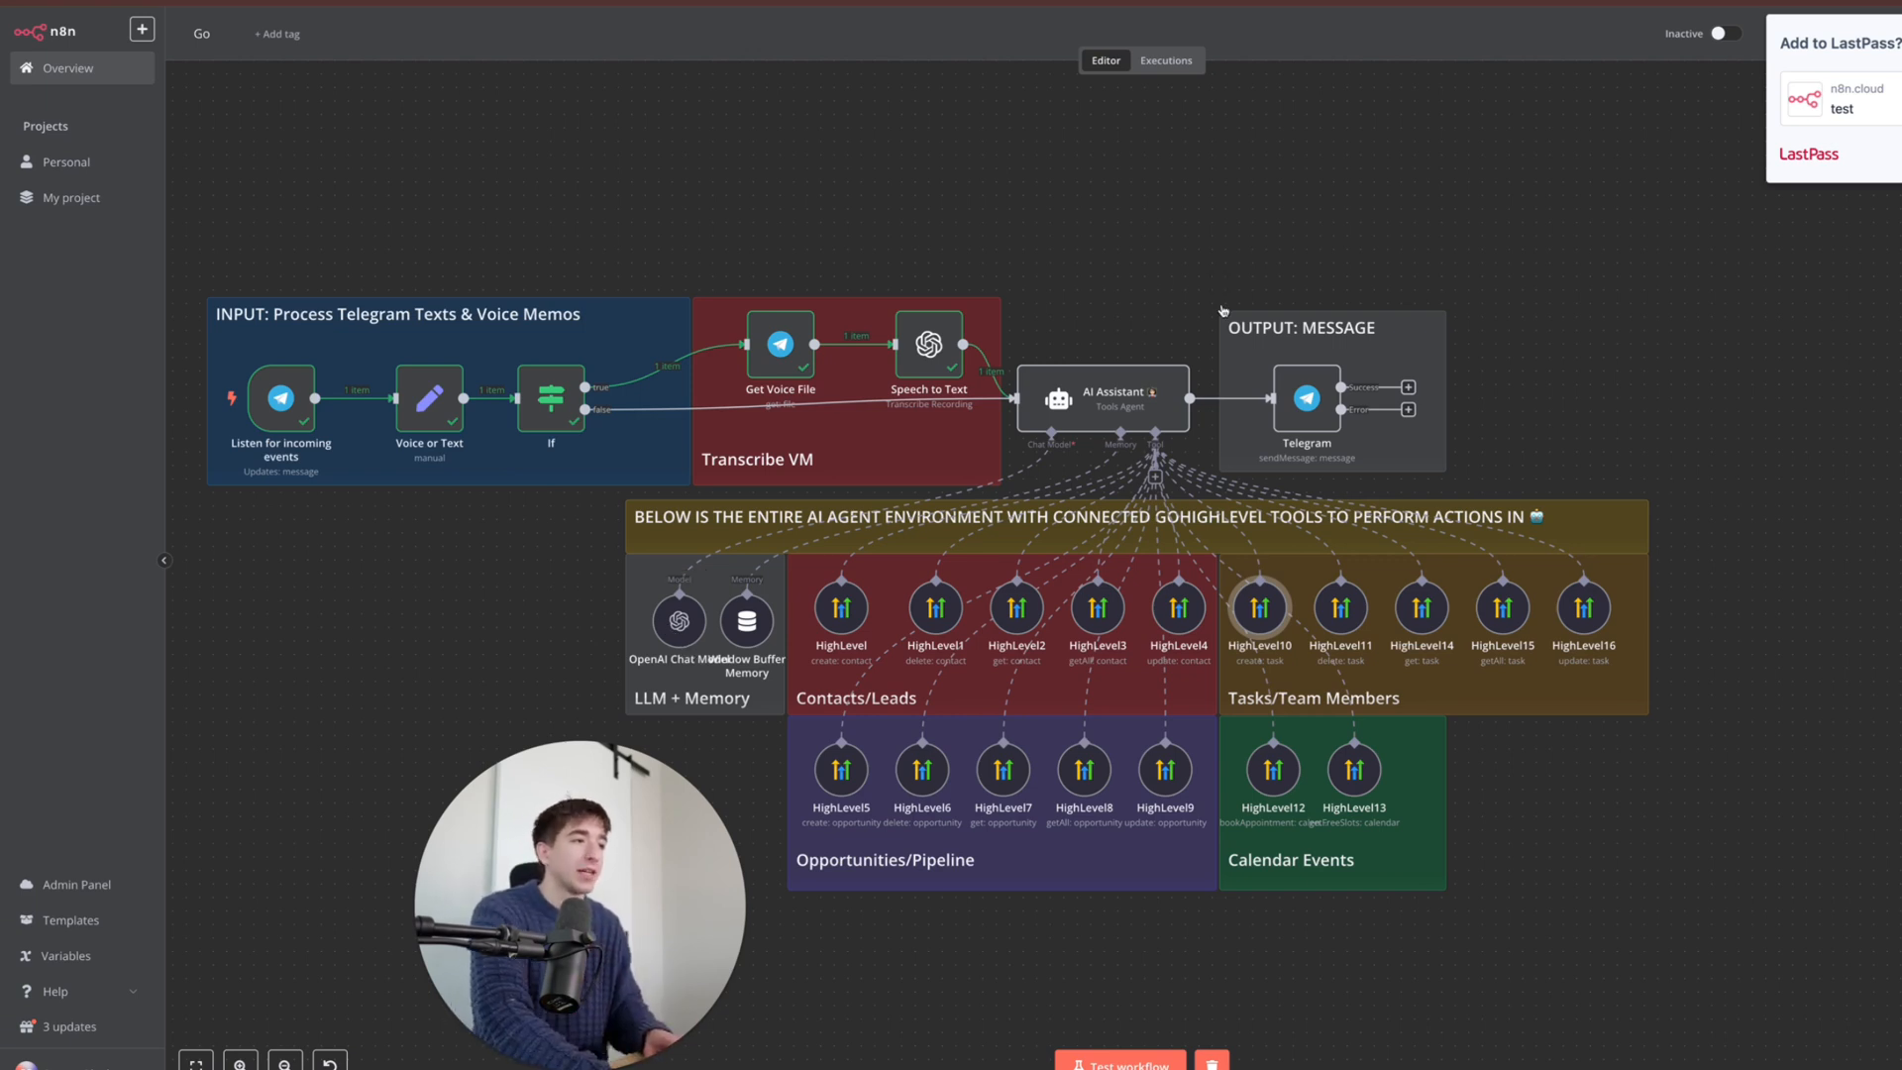
double_click(1308, 399)
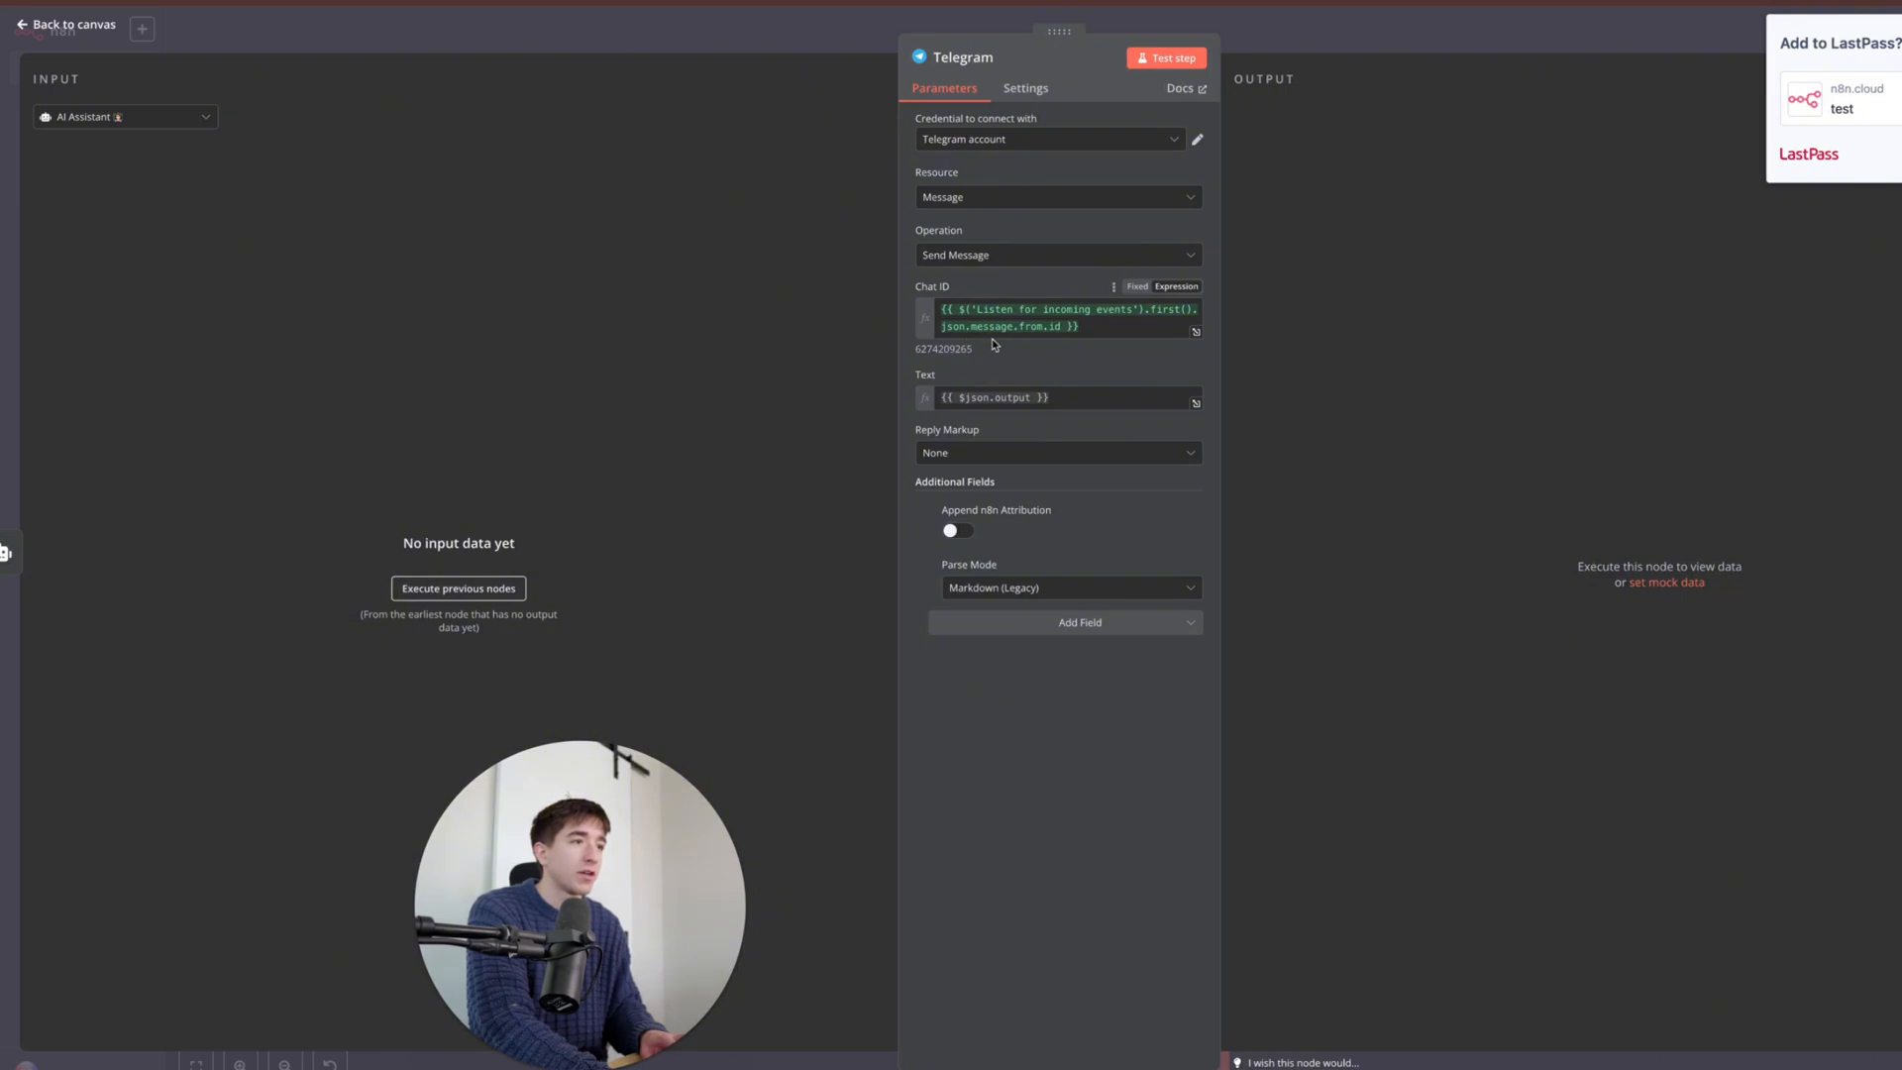
left_click_drag(1081, 331, 999, 305)
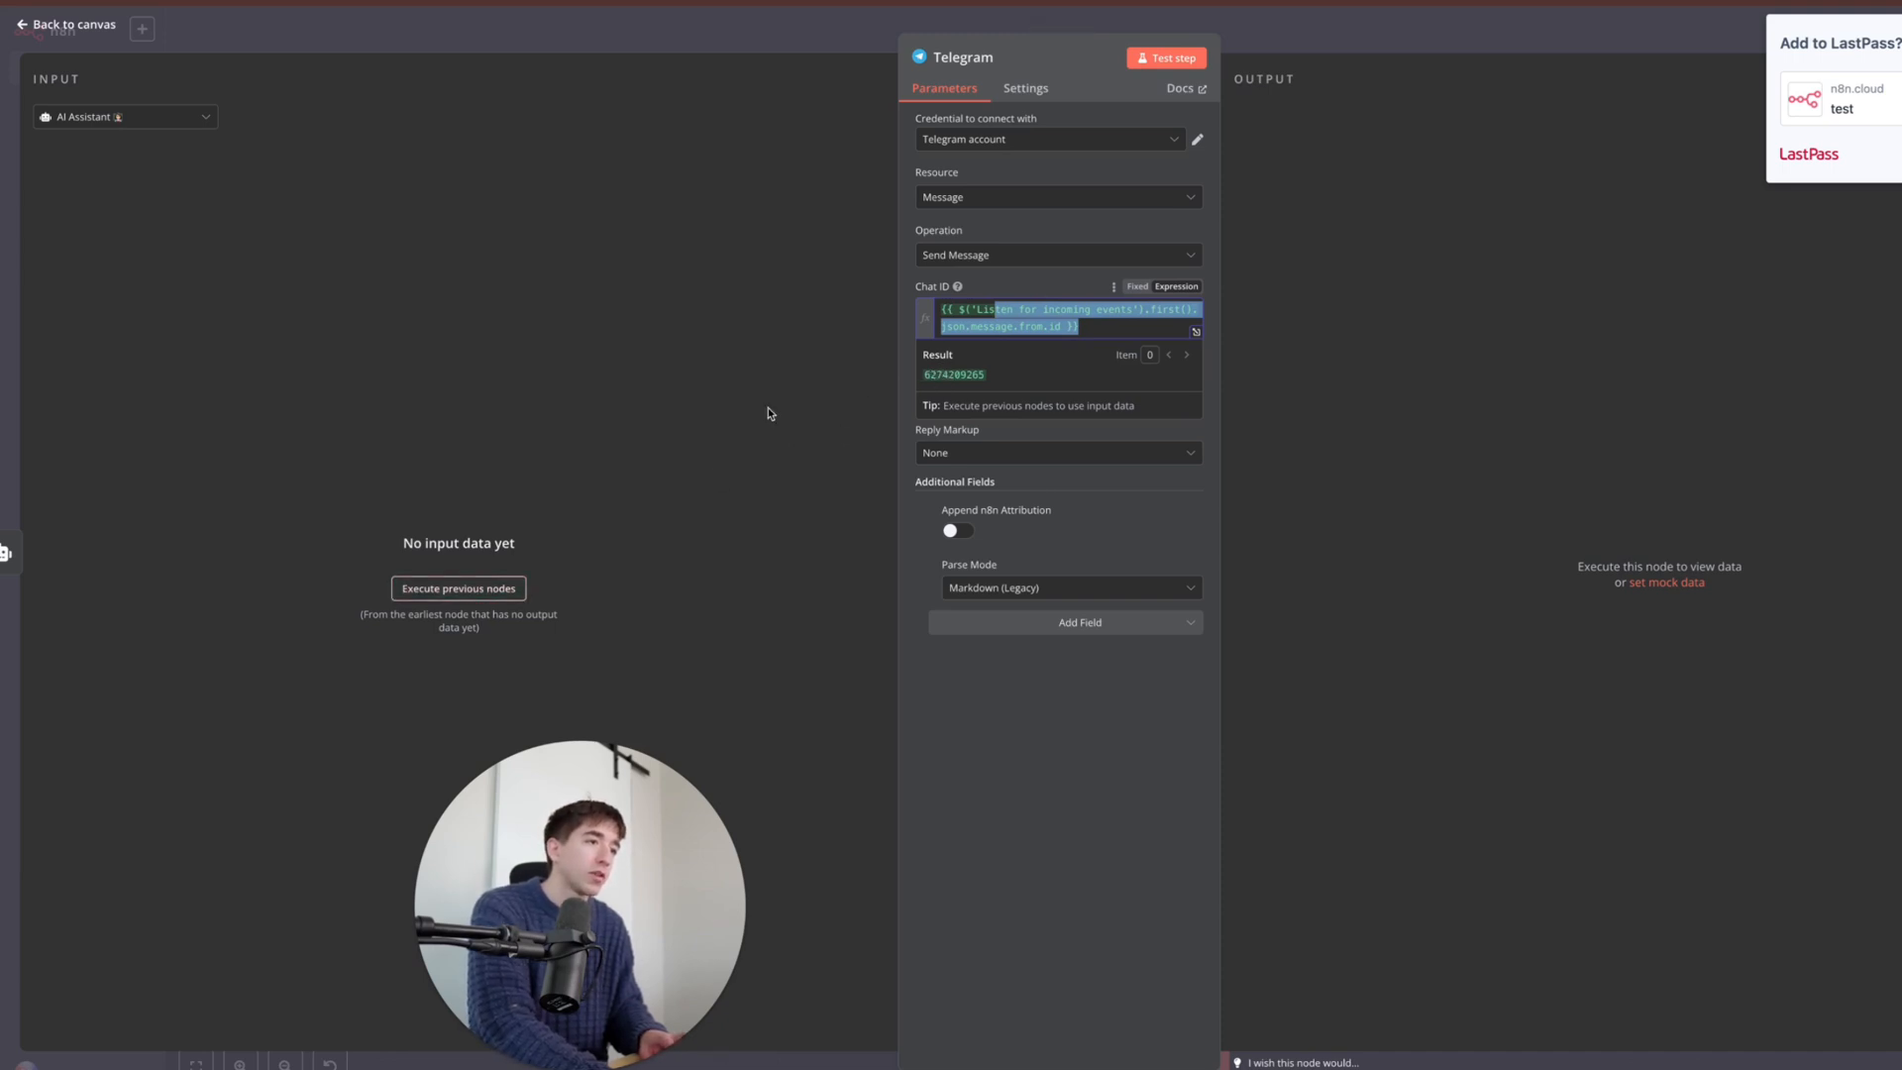
left_click(1083, 433)
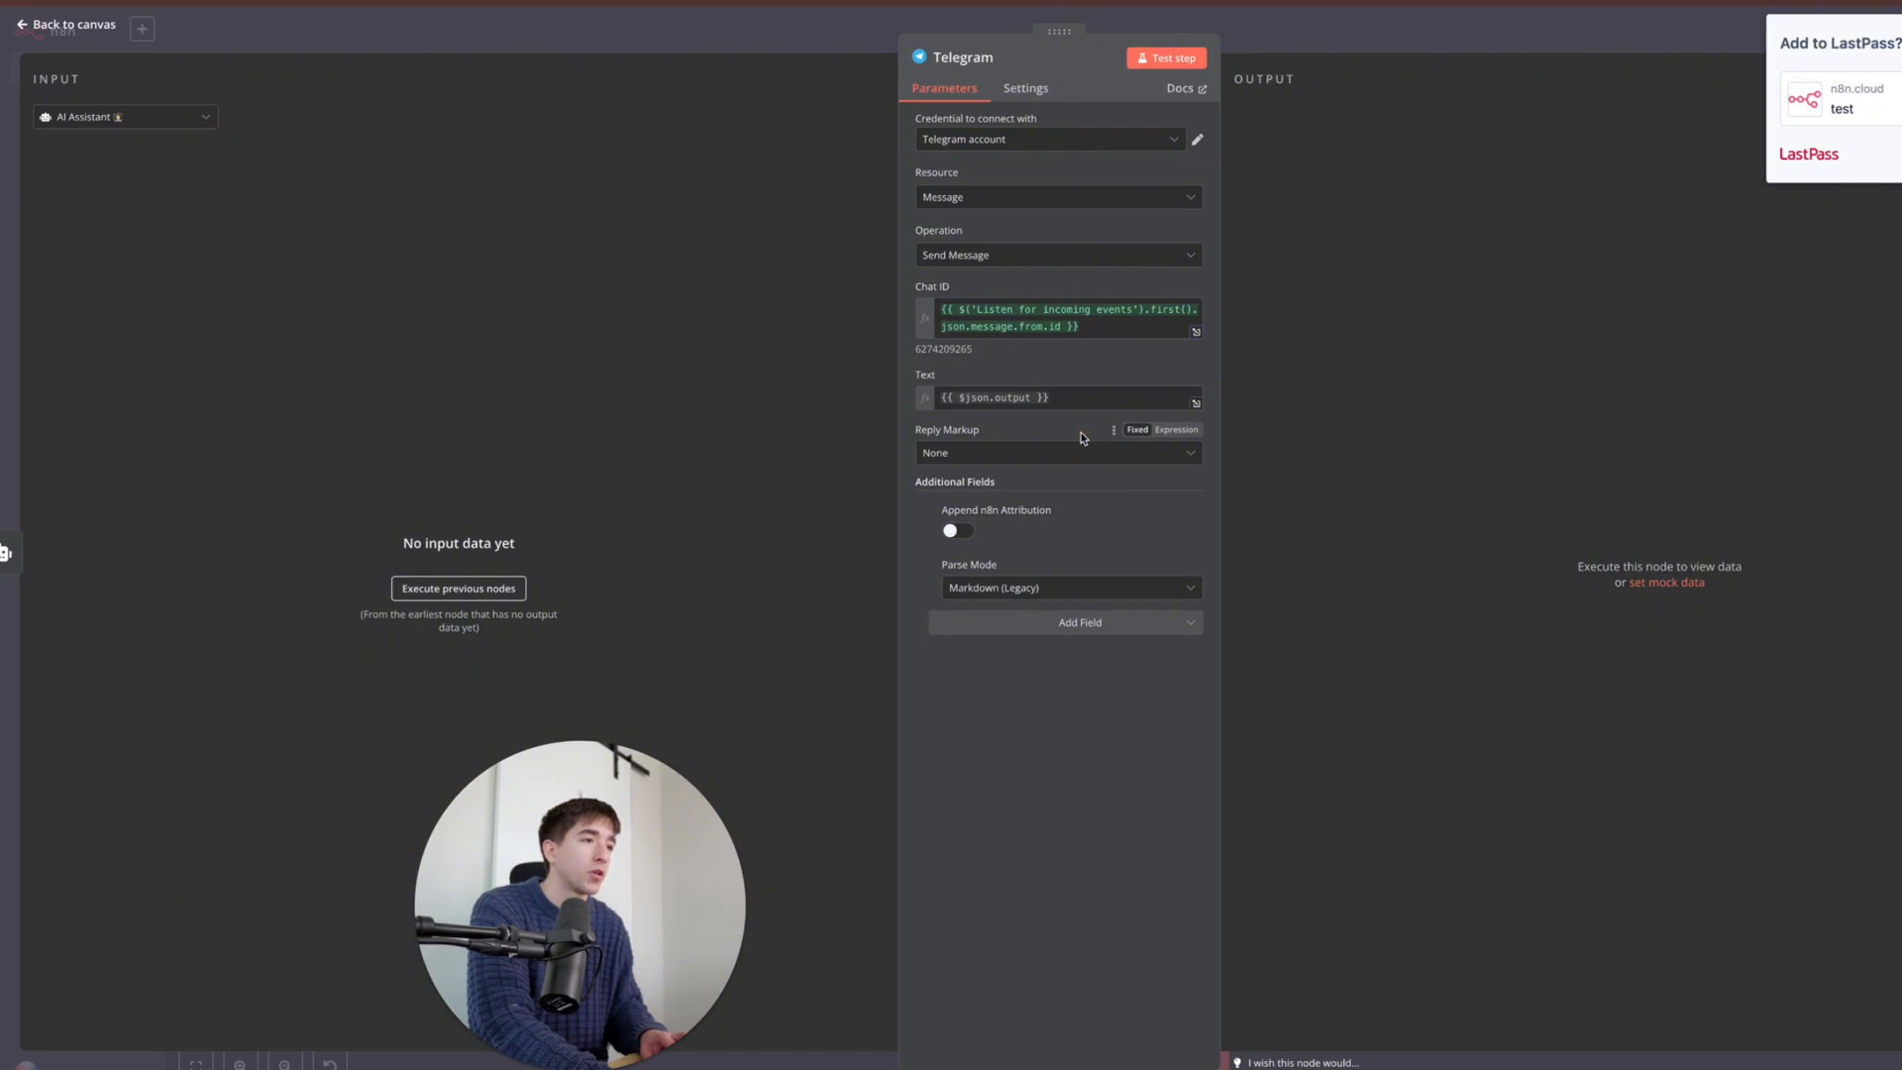
left_click_drag(1058, 392, 937, 390)
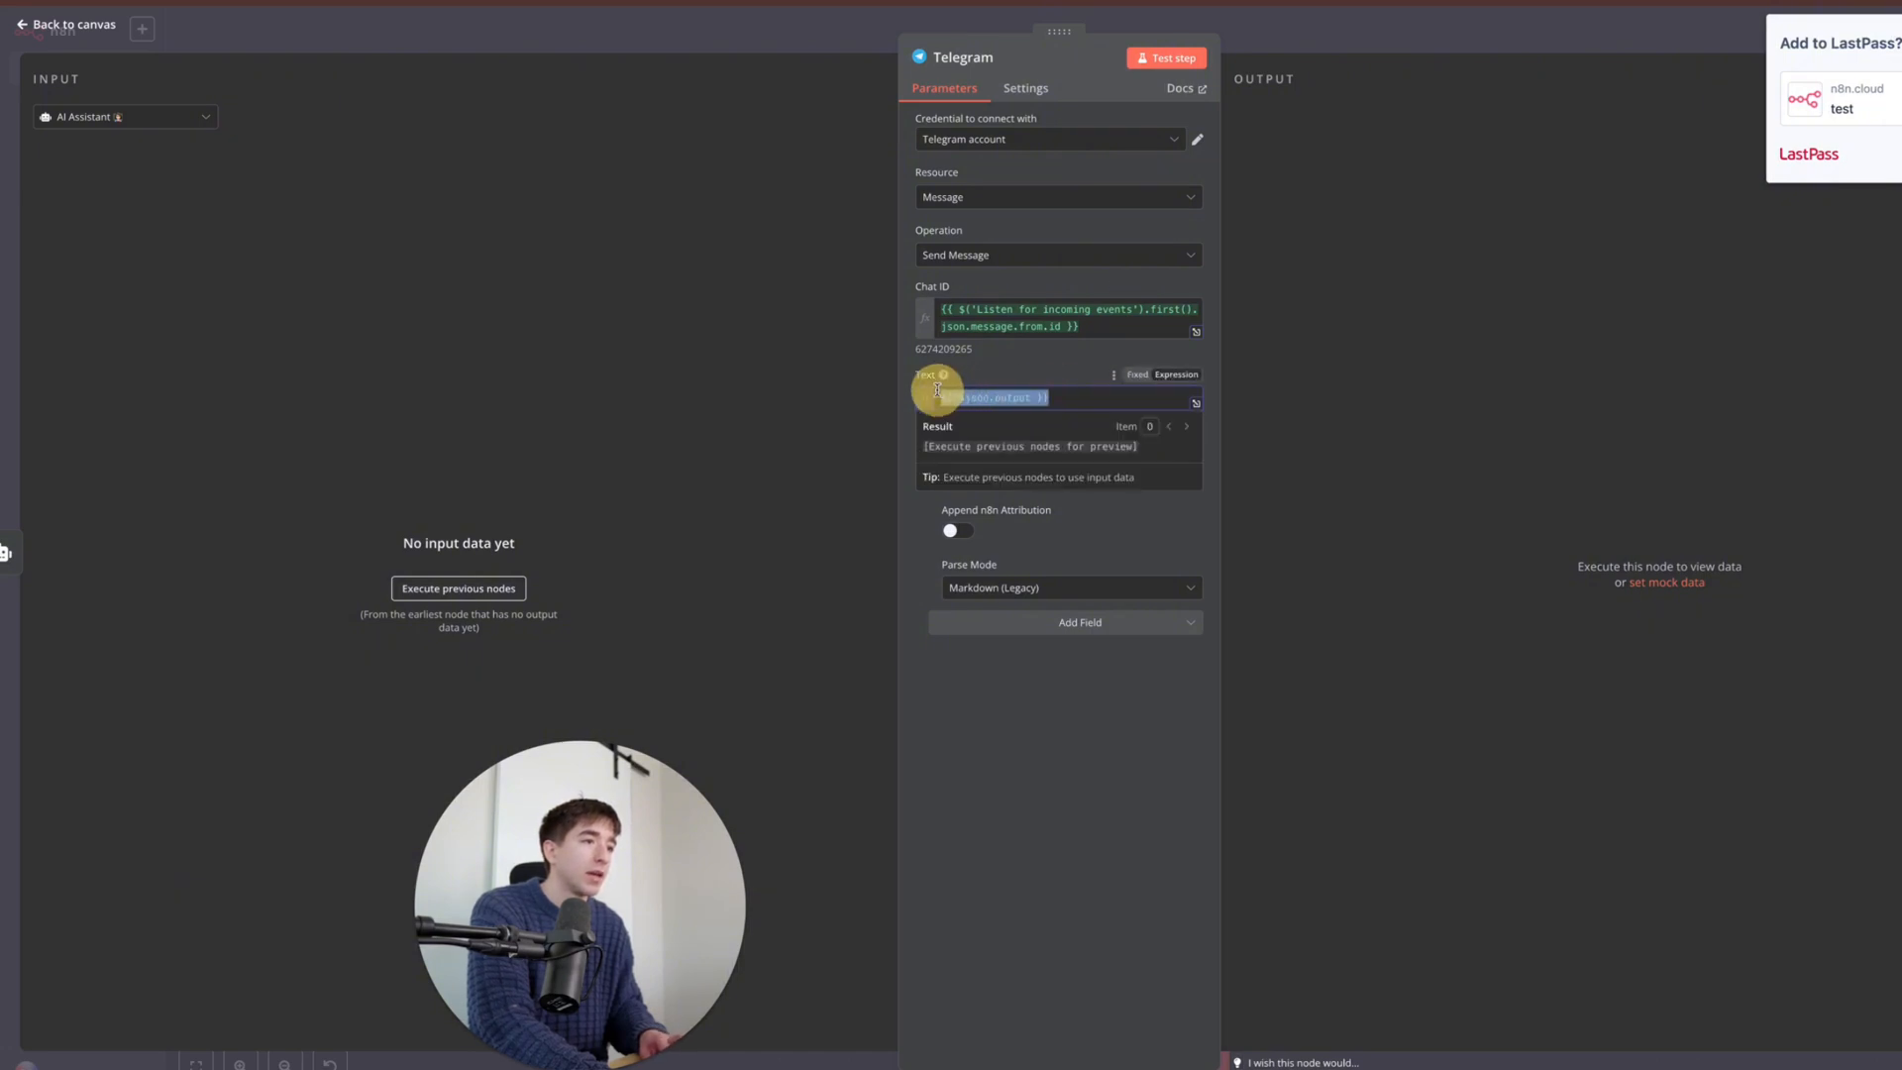
left_click(1025, 374)
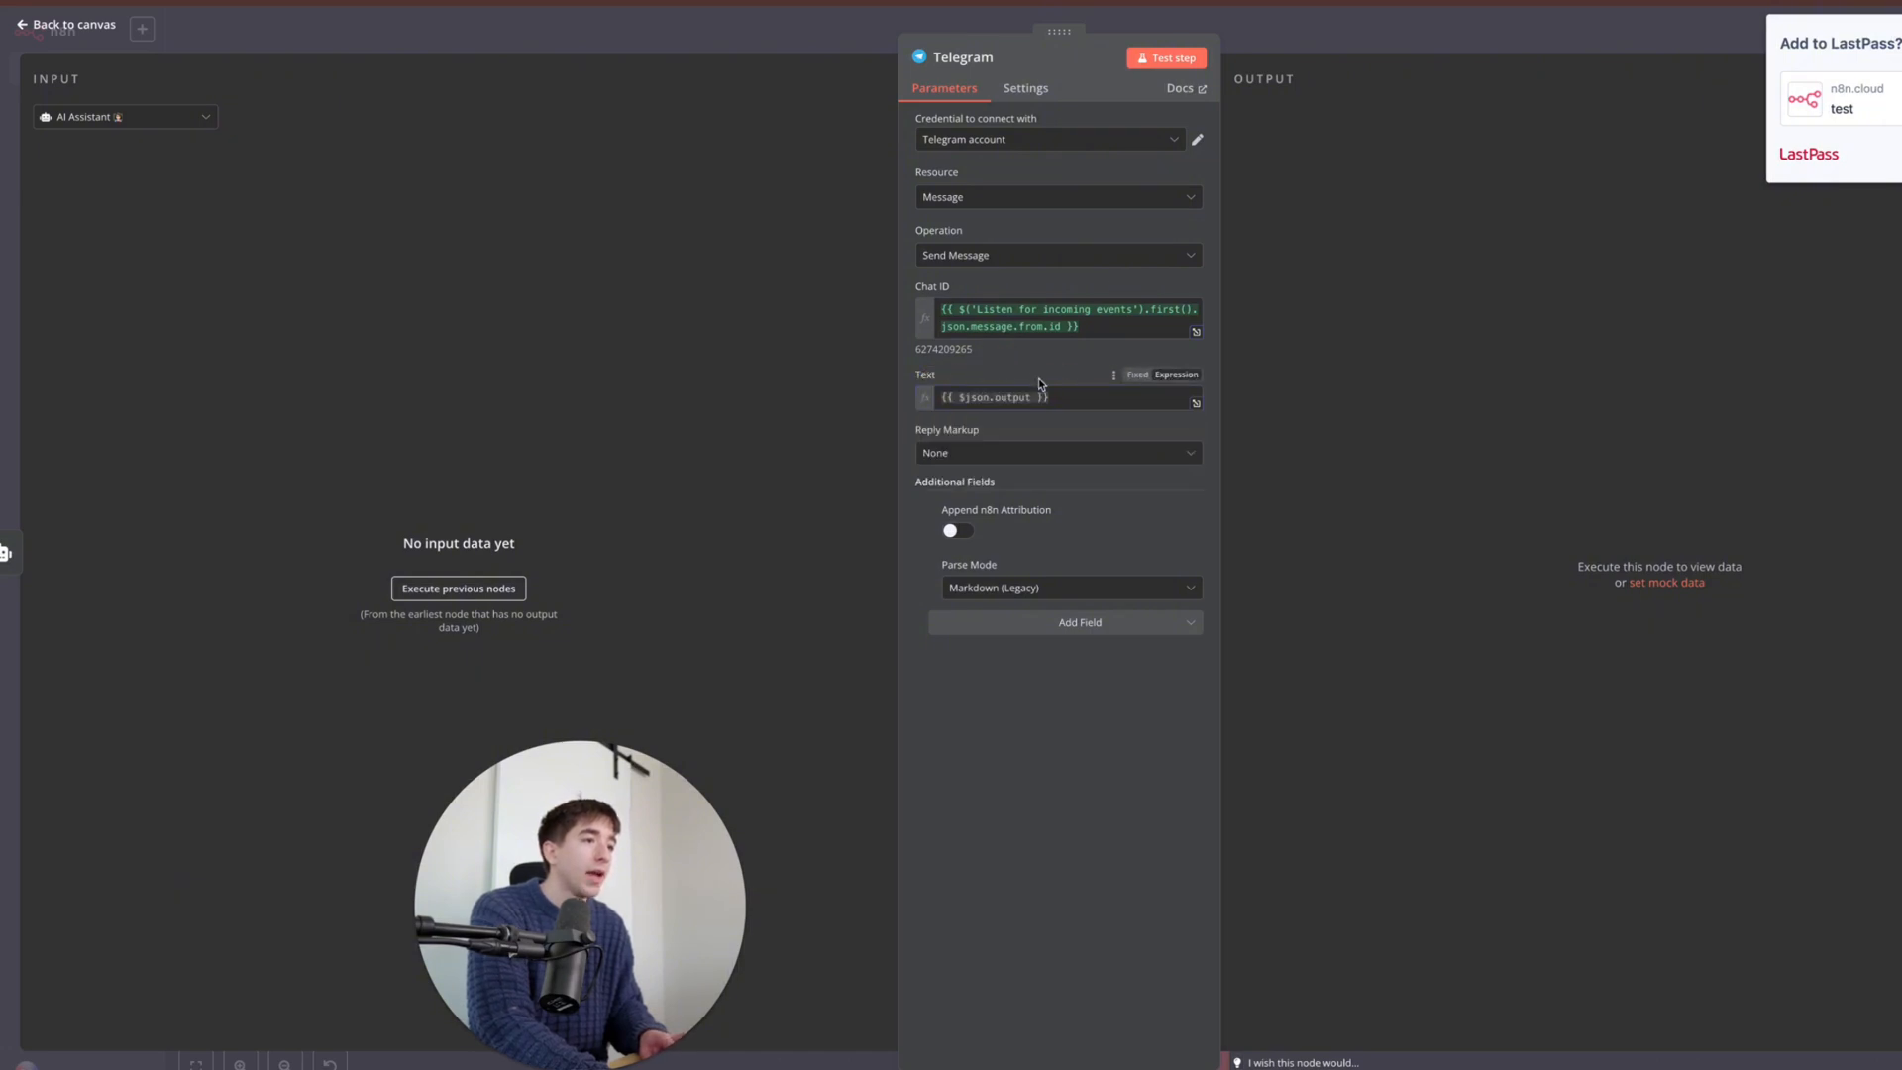
left_click(1026, 91)
left_click(956, 96)
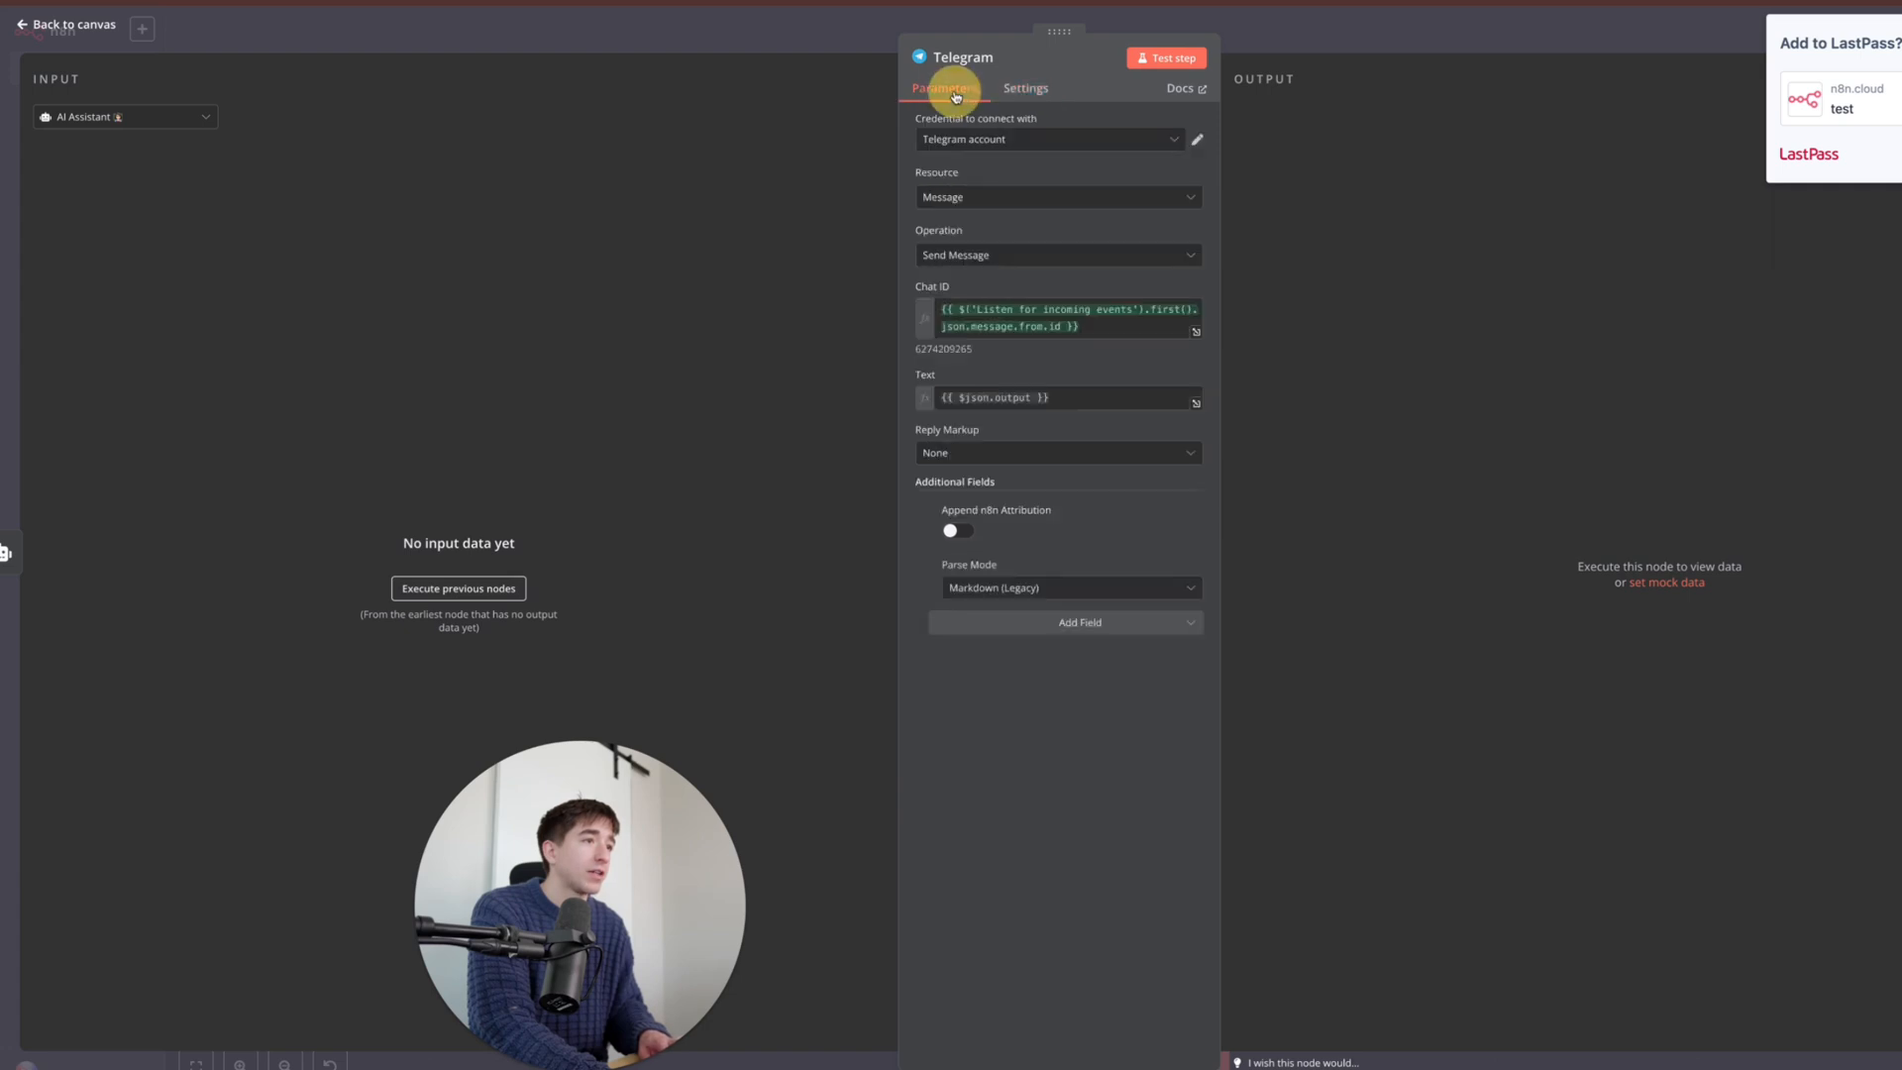
left_click(1026, 92)
left_click(951, 92)
left_click(1002, 97)
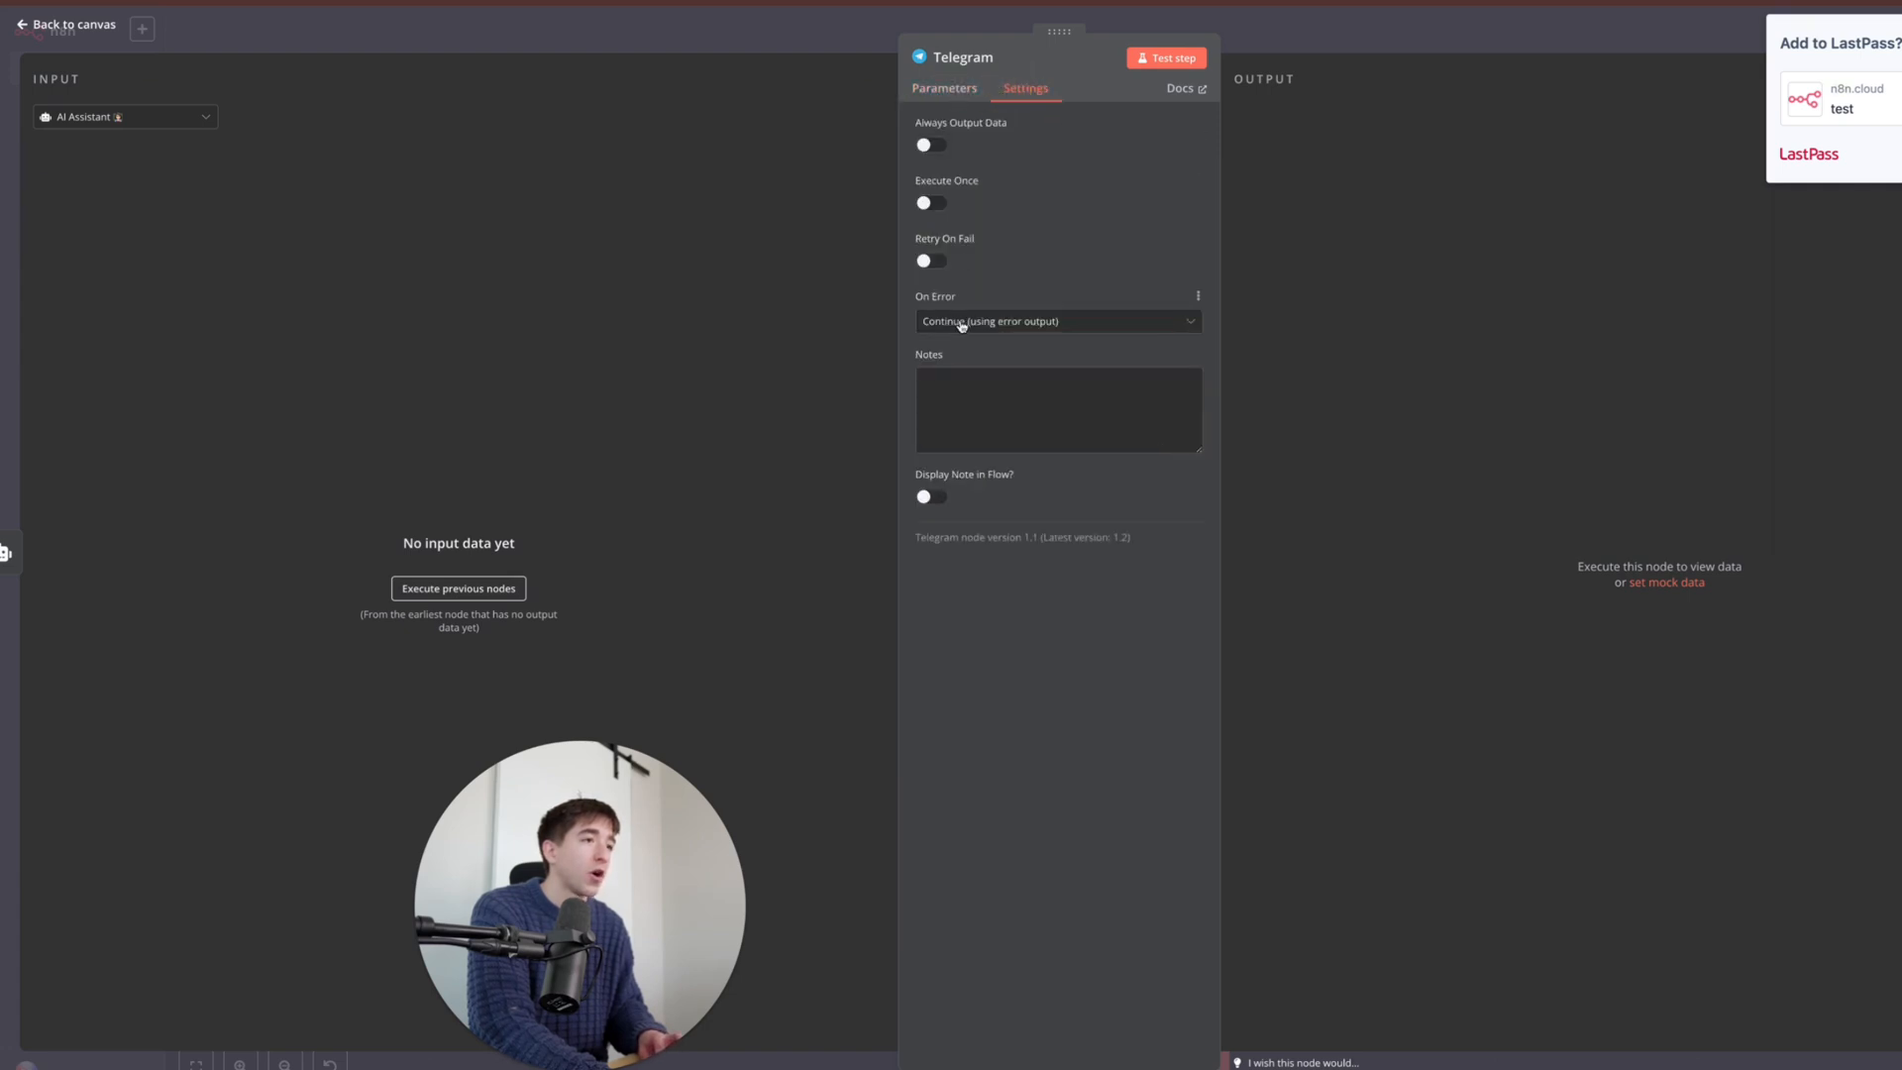
left_click(951, 88)
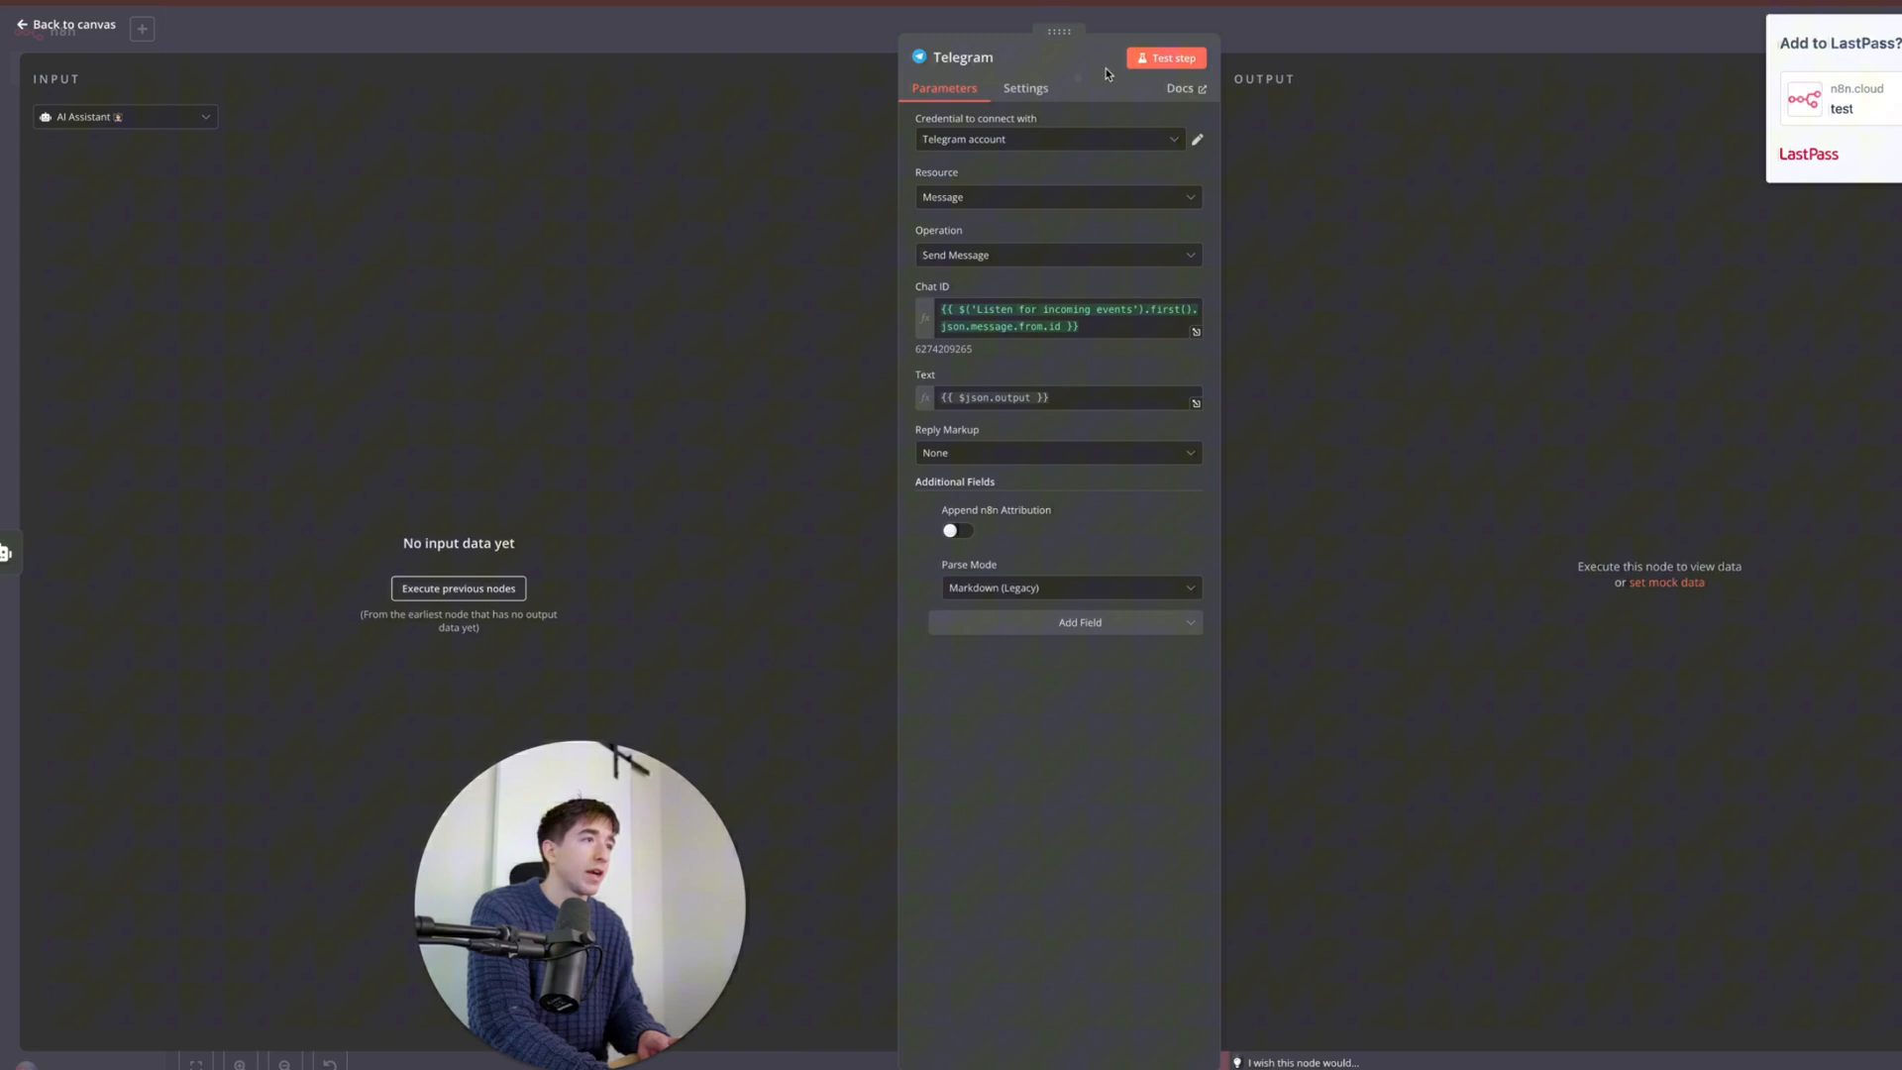
left_click(1203, 23)
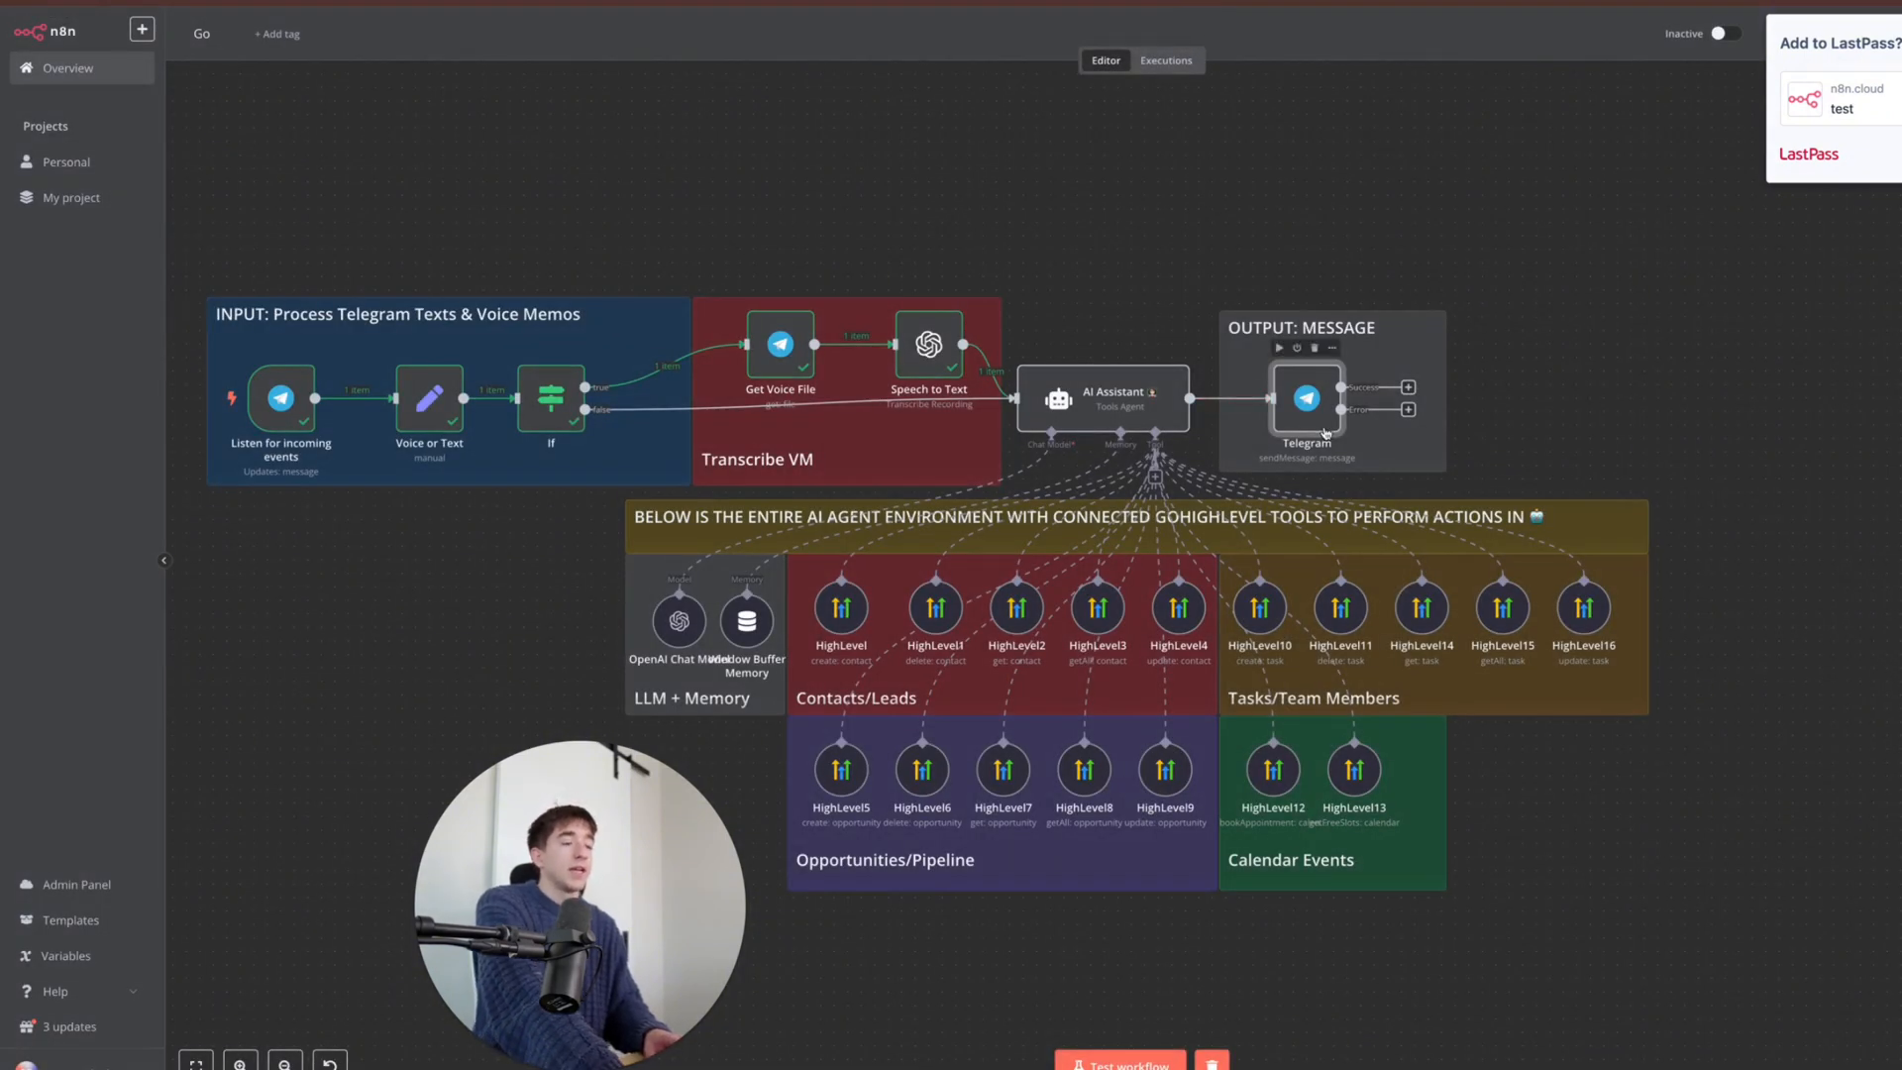
left_click(1155, 477)
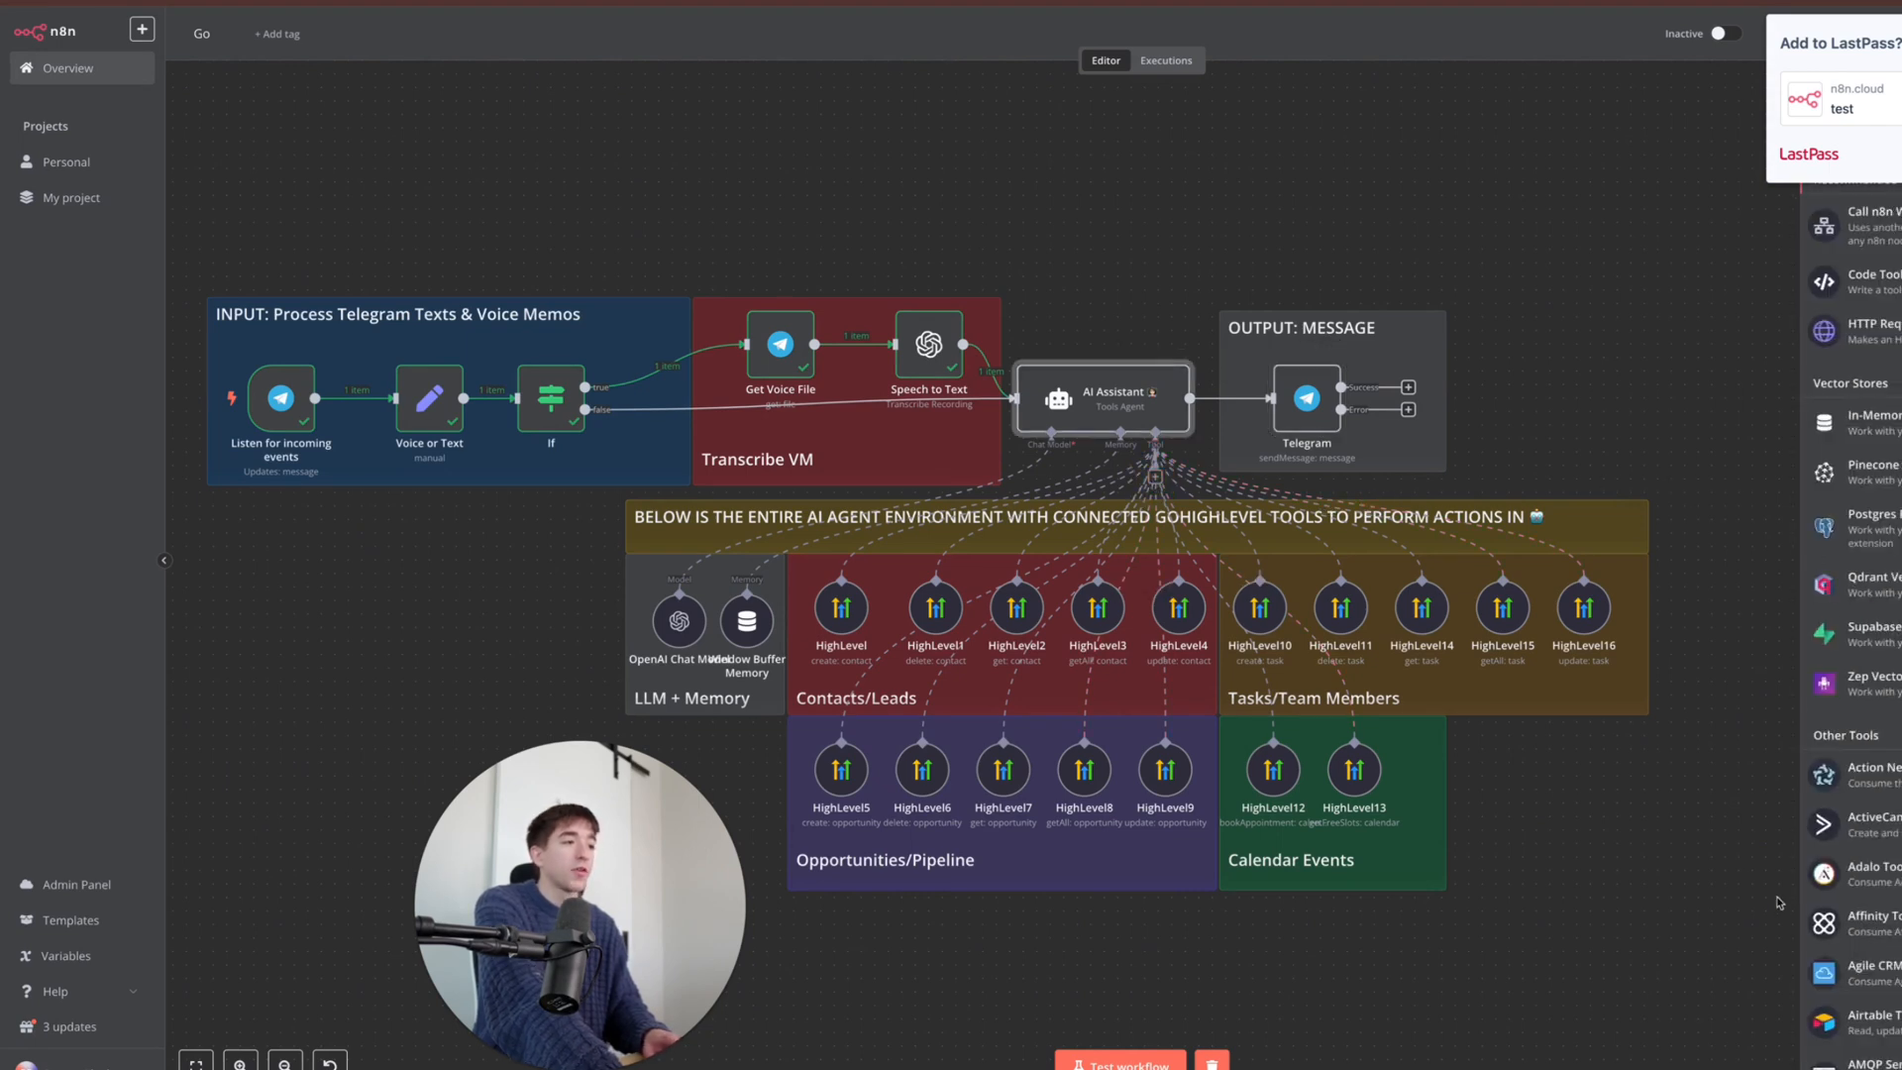
left_click(1655, 821)
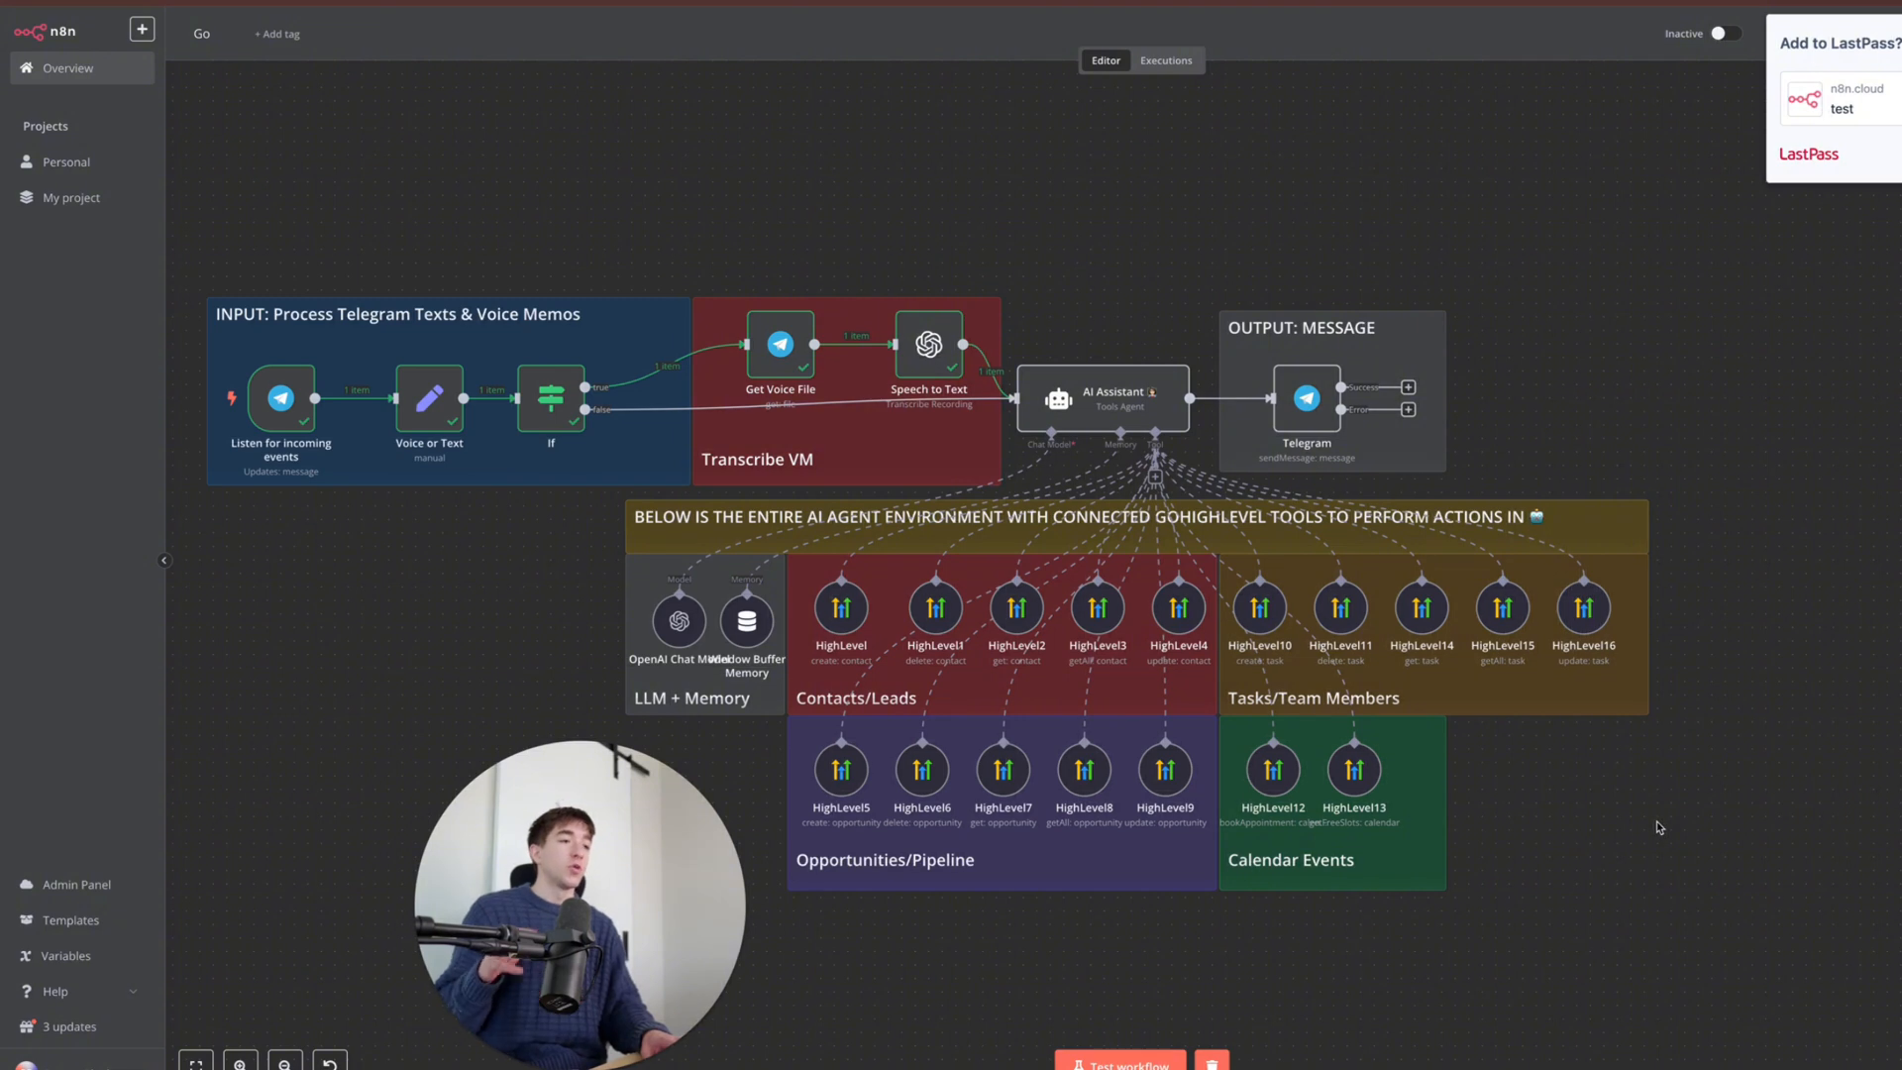
mouse_move(1593, 1054)
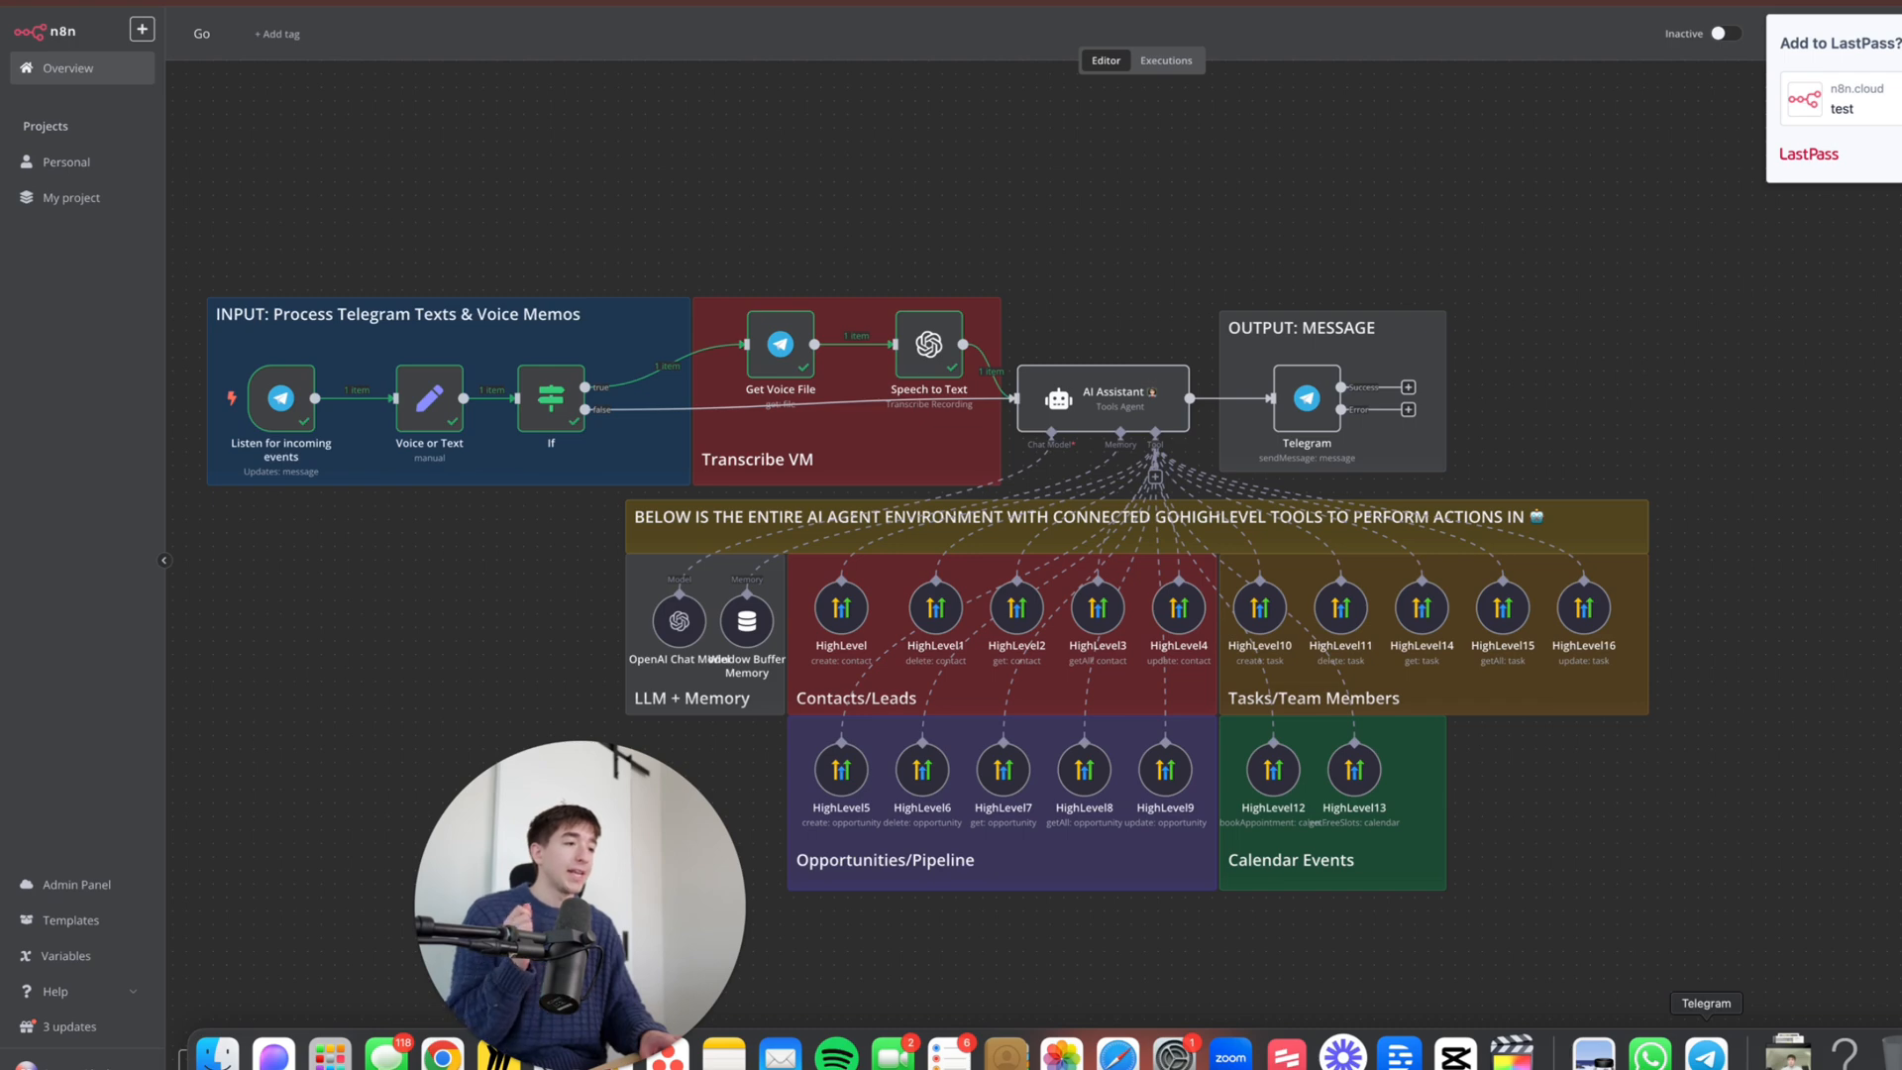
- Switch to the GHL AI Agent chat in Telegram to draft a follow-up question
left_click(1706, 1053)
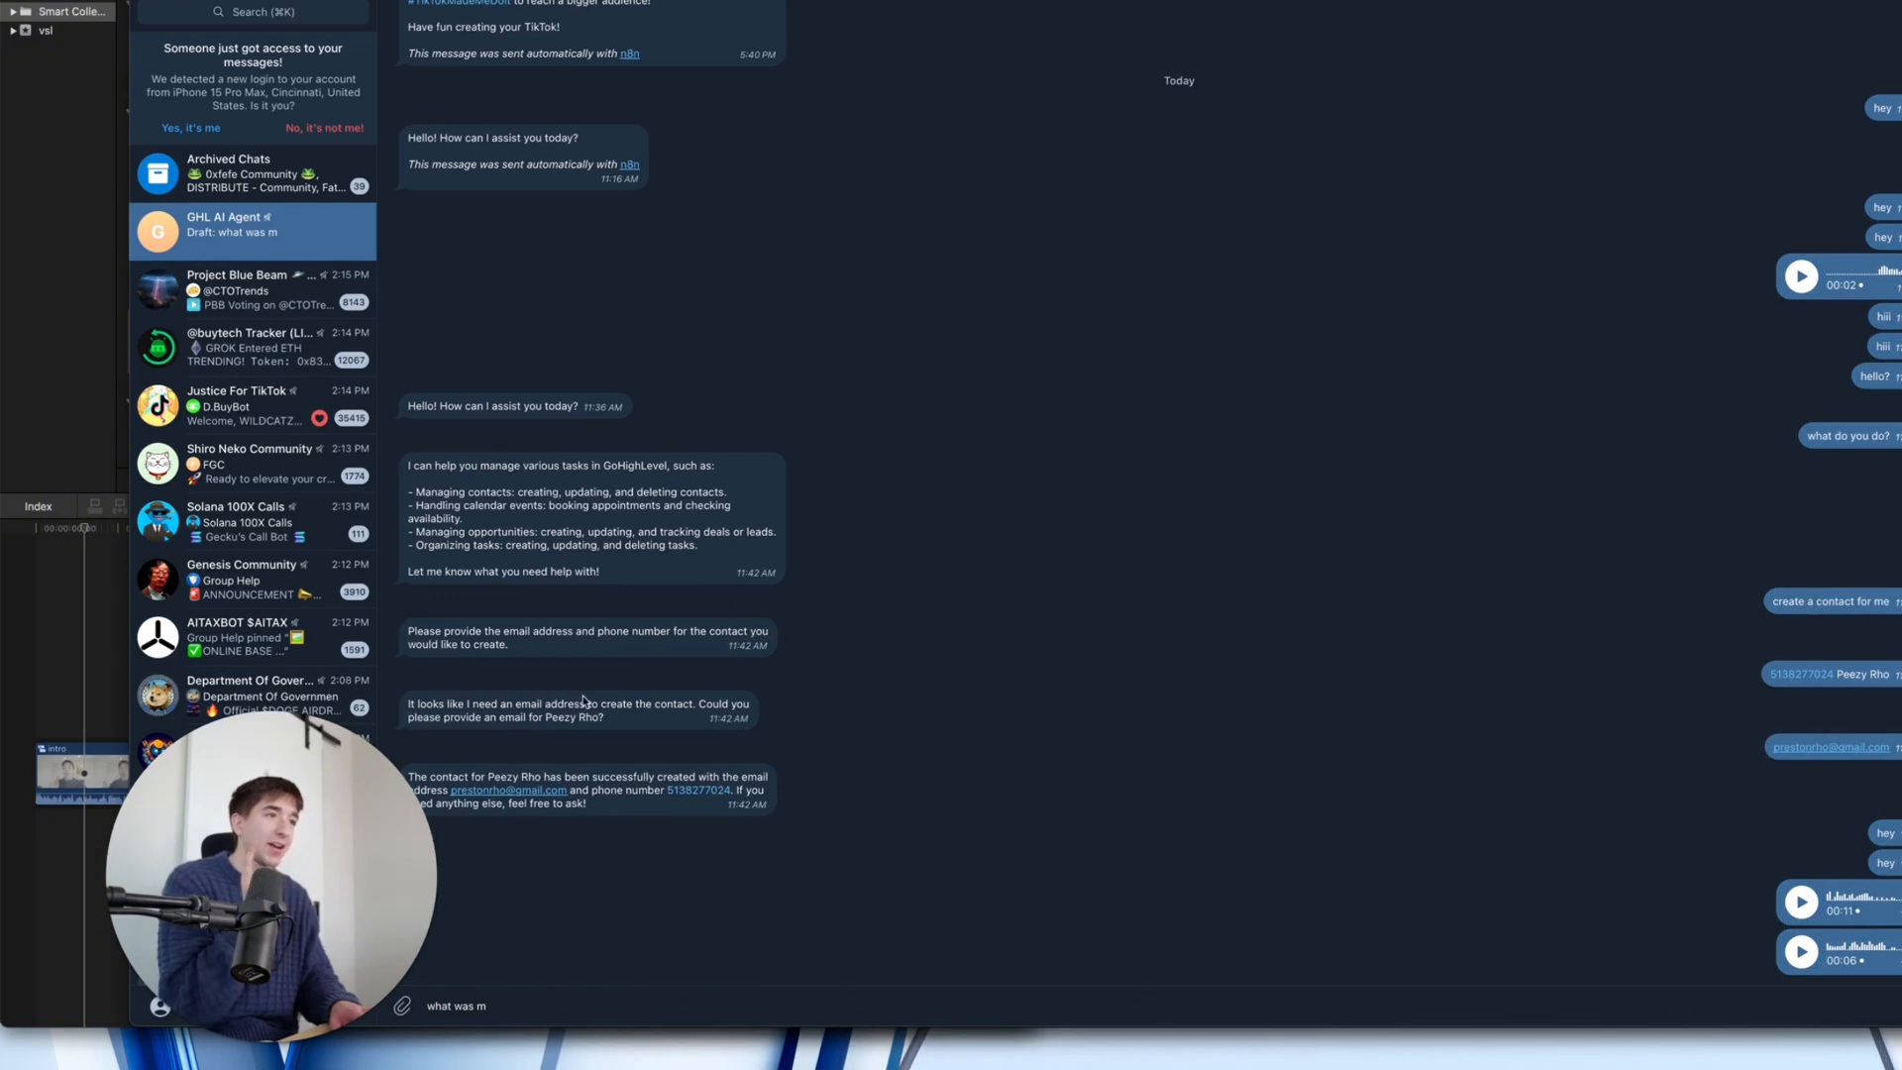
mouse_move(1005, 1056)
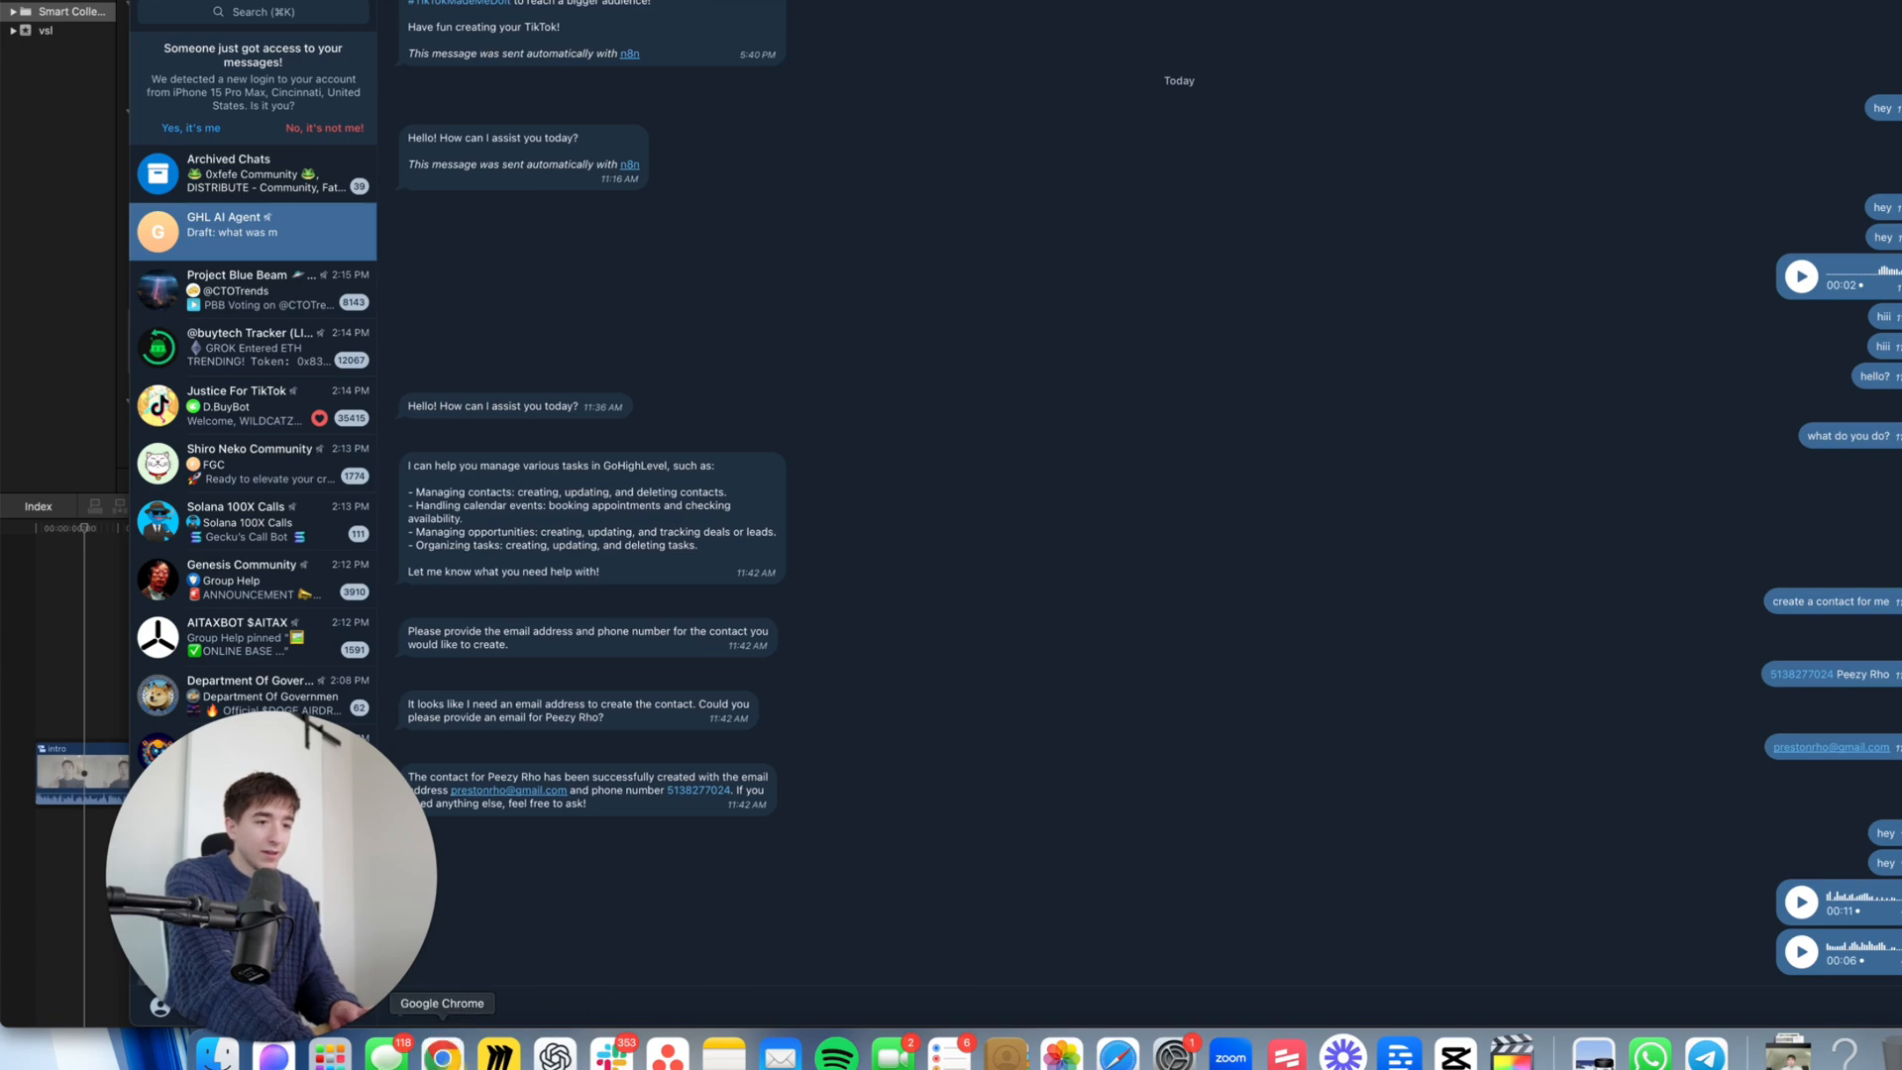
- Switch the n8n workflow from Inactive to Active, then return to the Telegram bot chat
left_click(442, 1056)
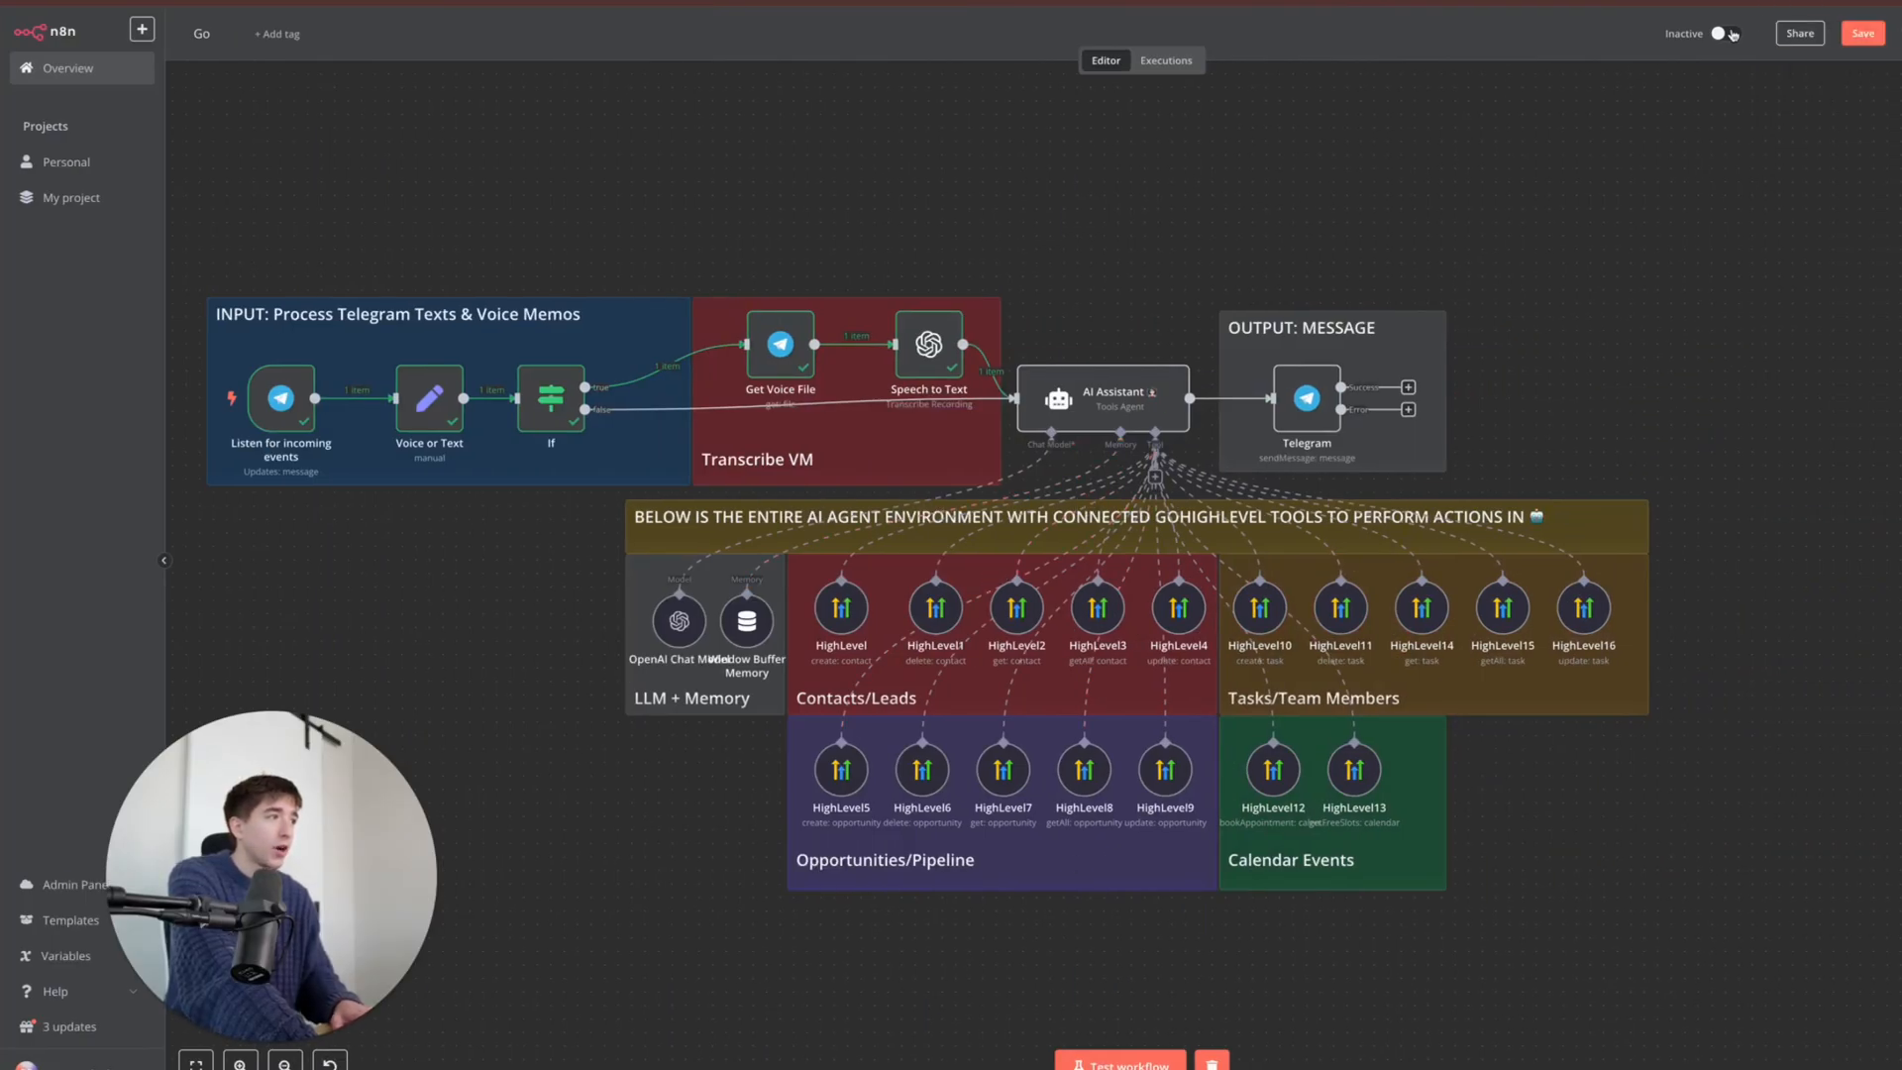
left_click(1863, 32)
left_click(1725, 33)
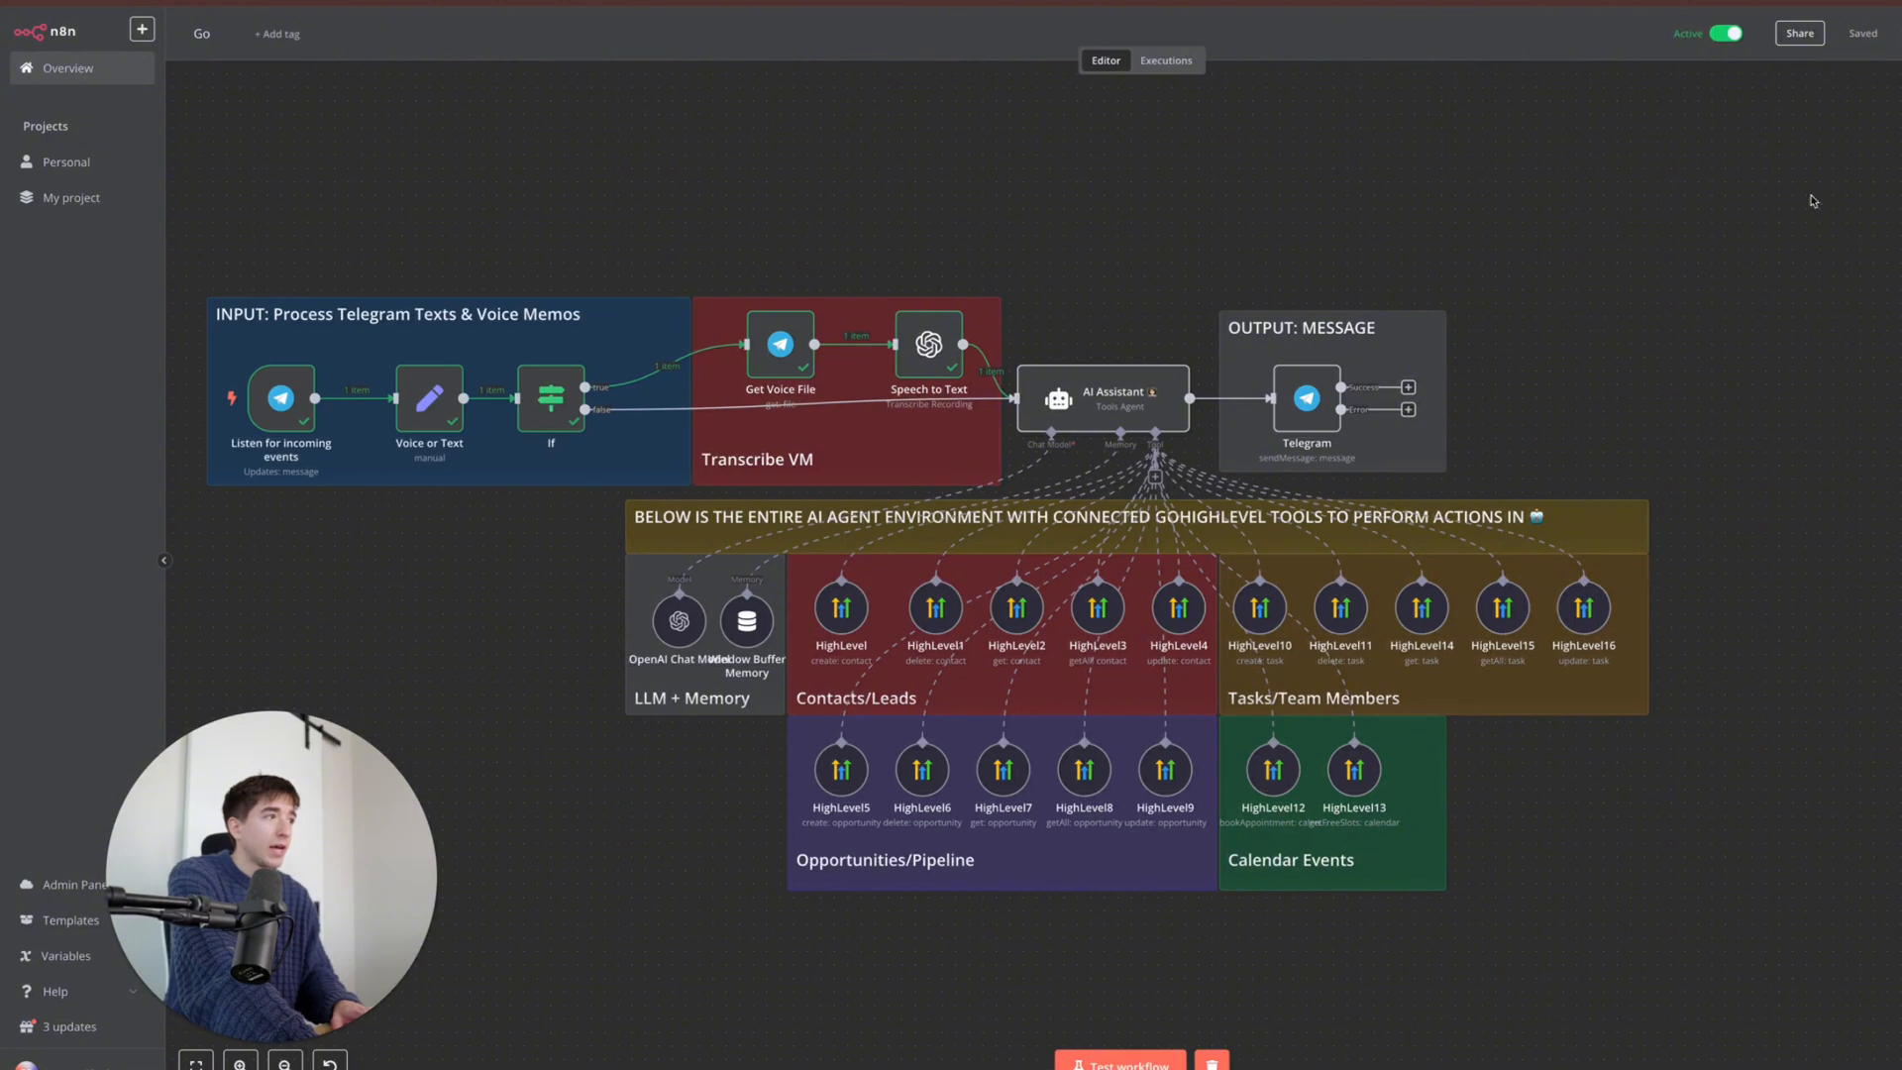
left_click(1706, 1056)
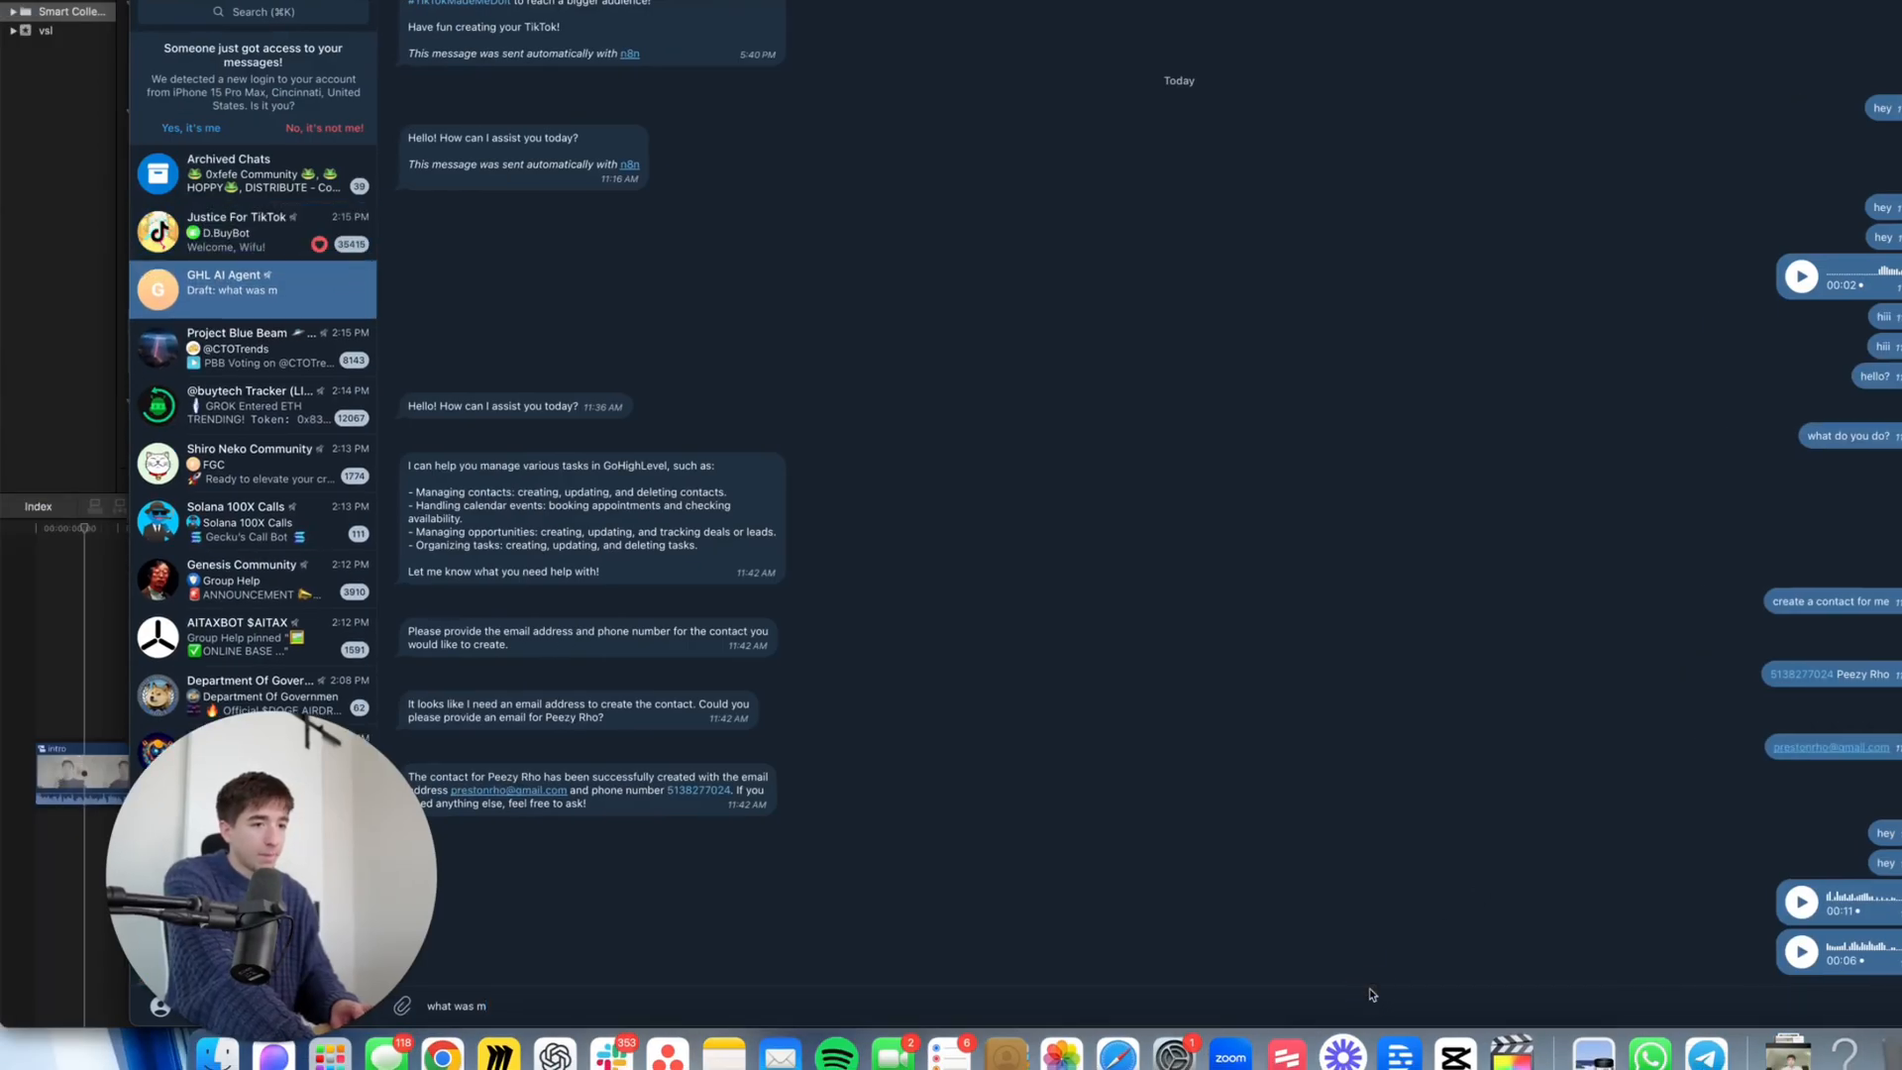
- Replace the draft with 'hello' and send it to the GHL AI Agent bot
key("BackSpace")
key("BackSpace")
key("BackSpace")
key("BackSpace")
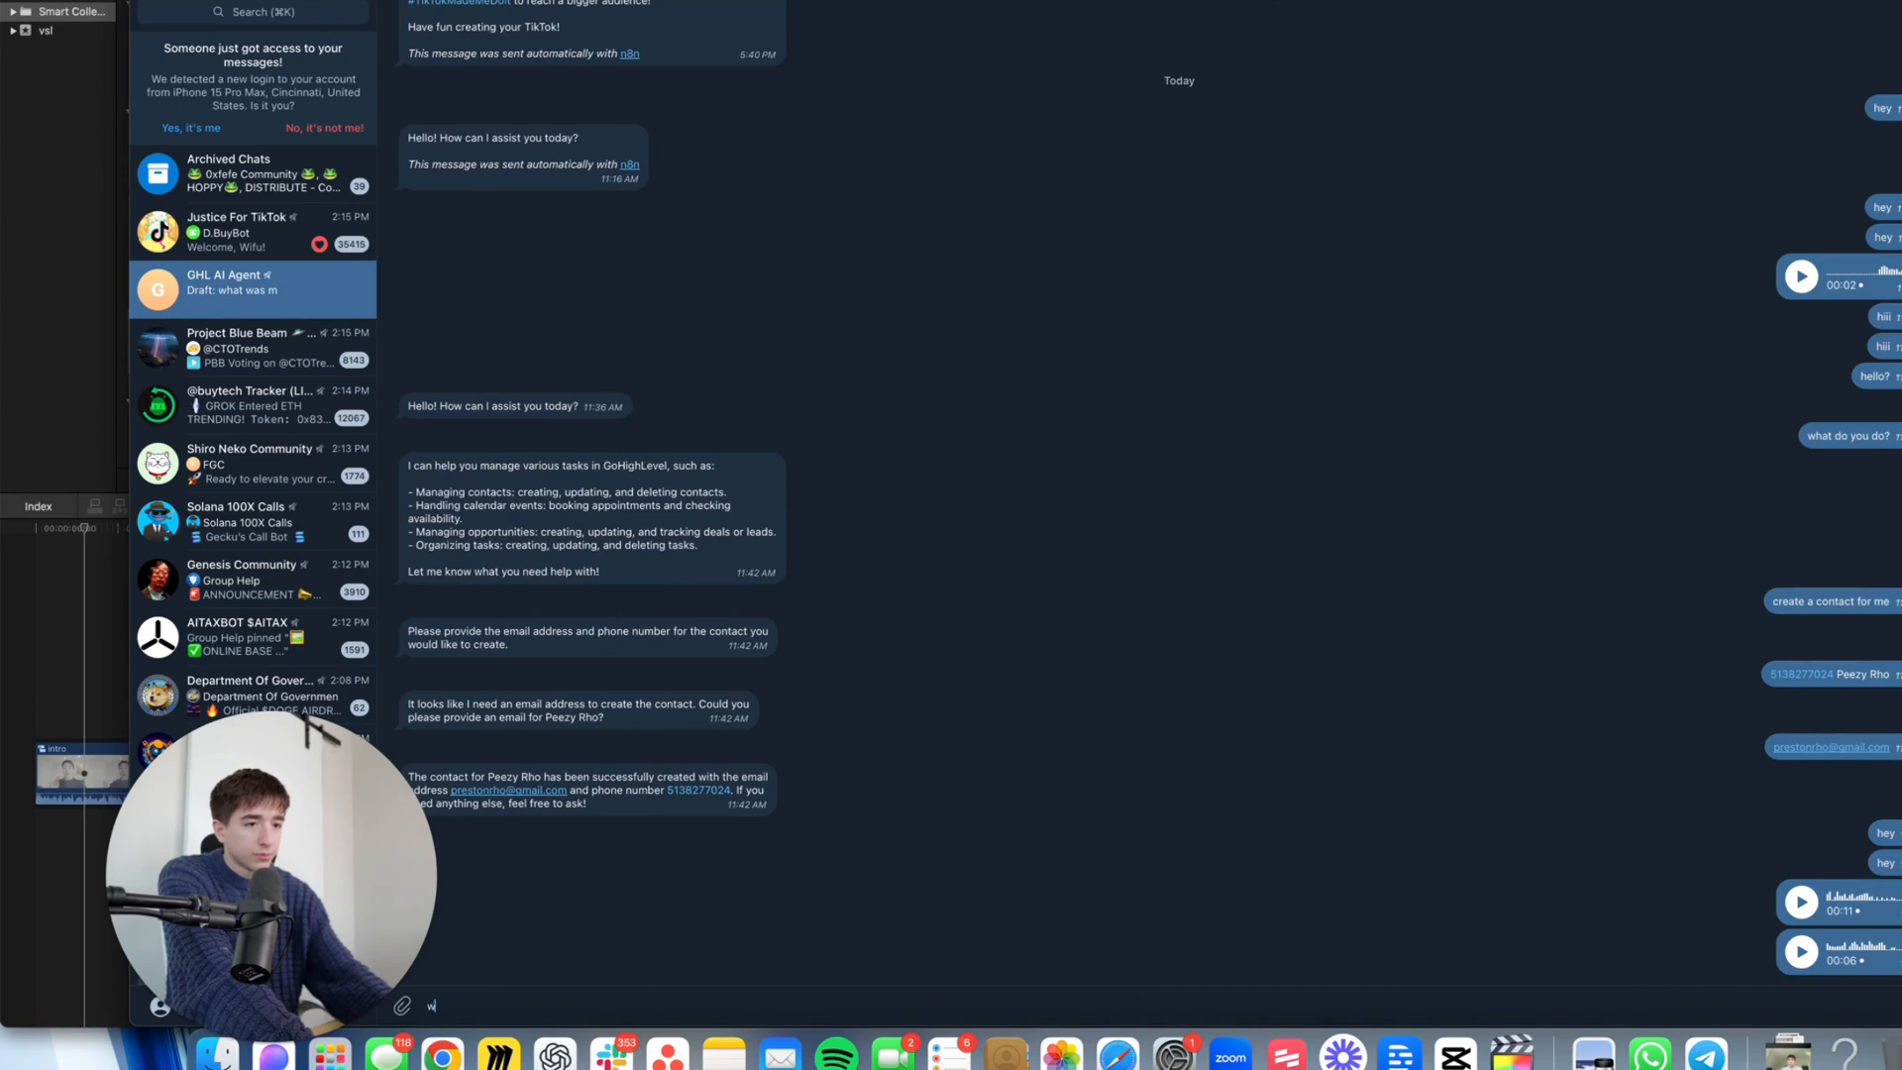
key("BackSpace")
type("hello")
key("Return")
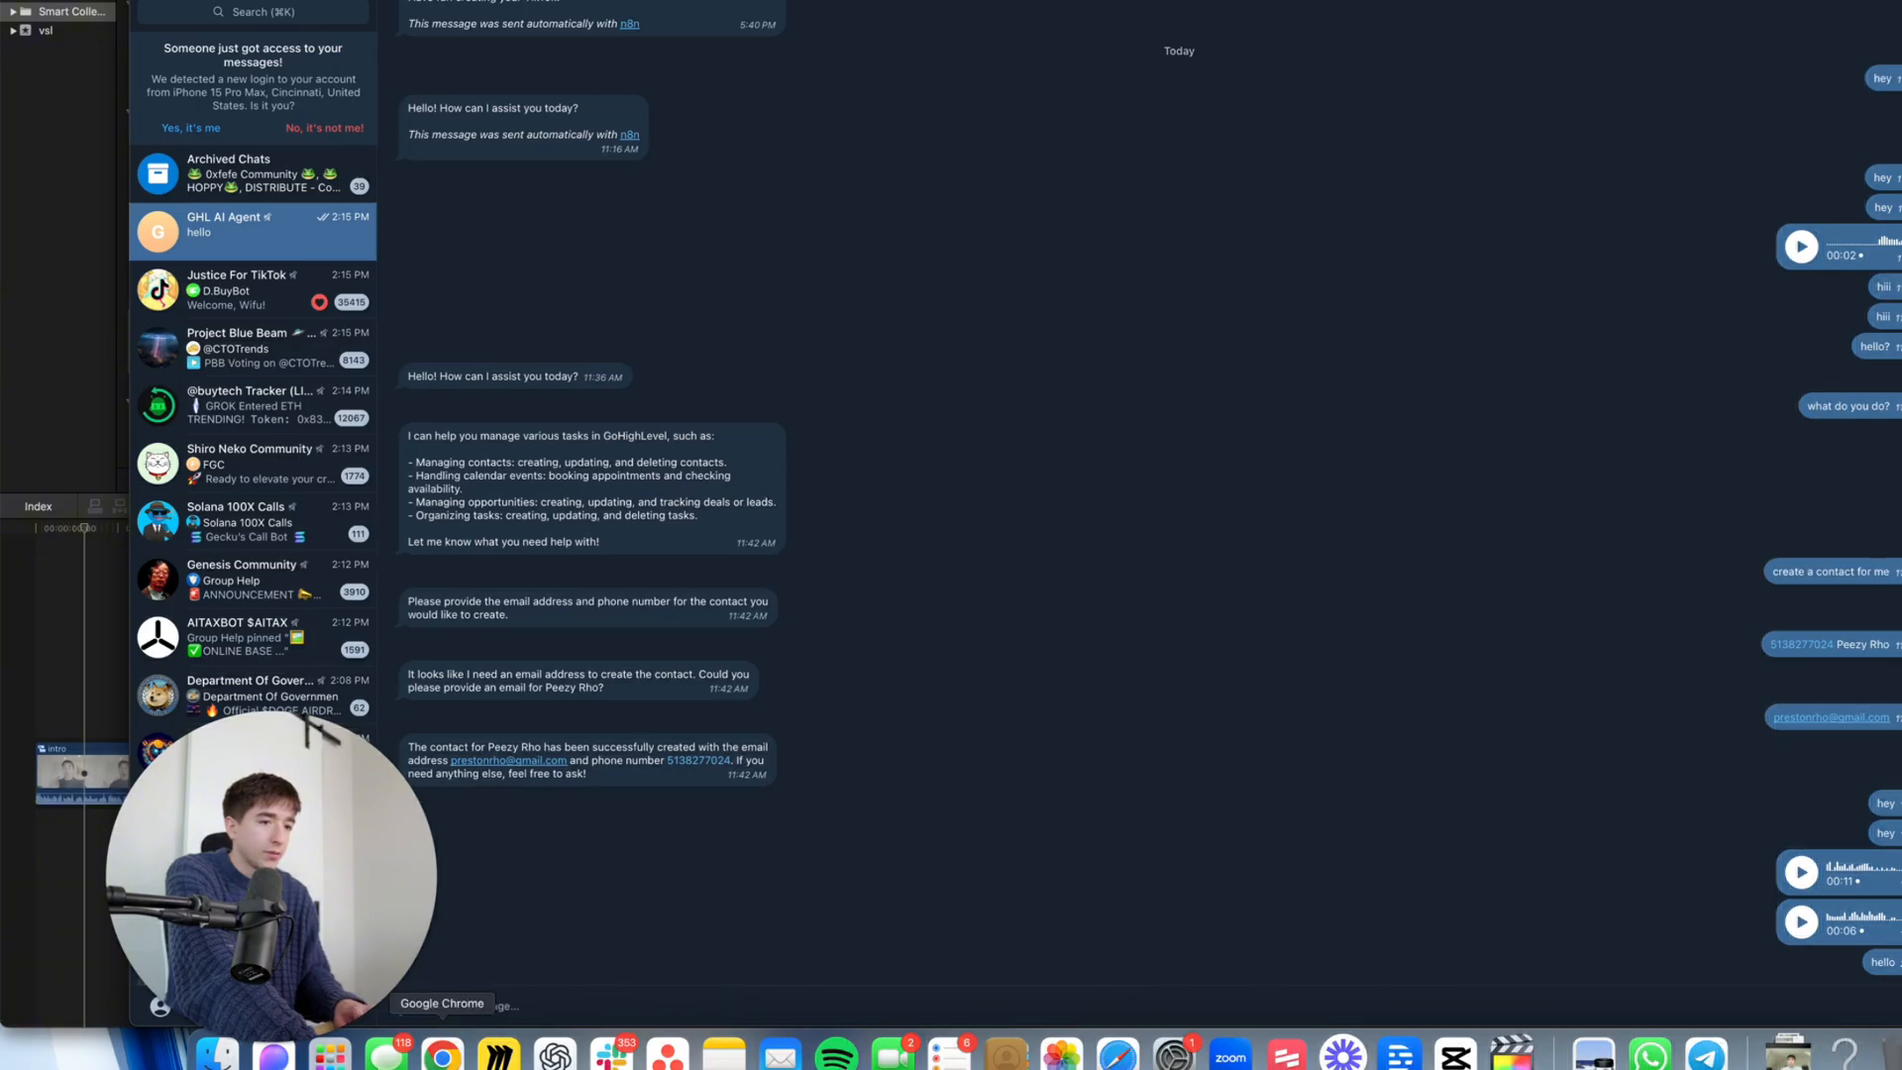
left_click(443, 1055)
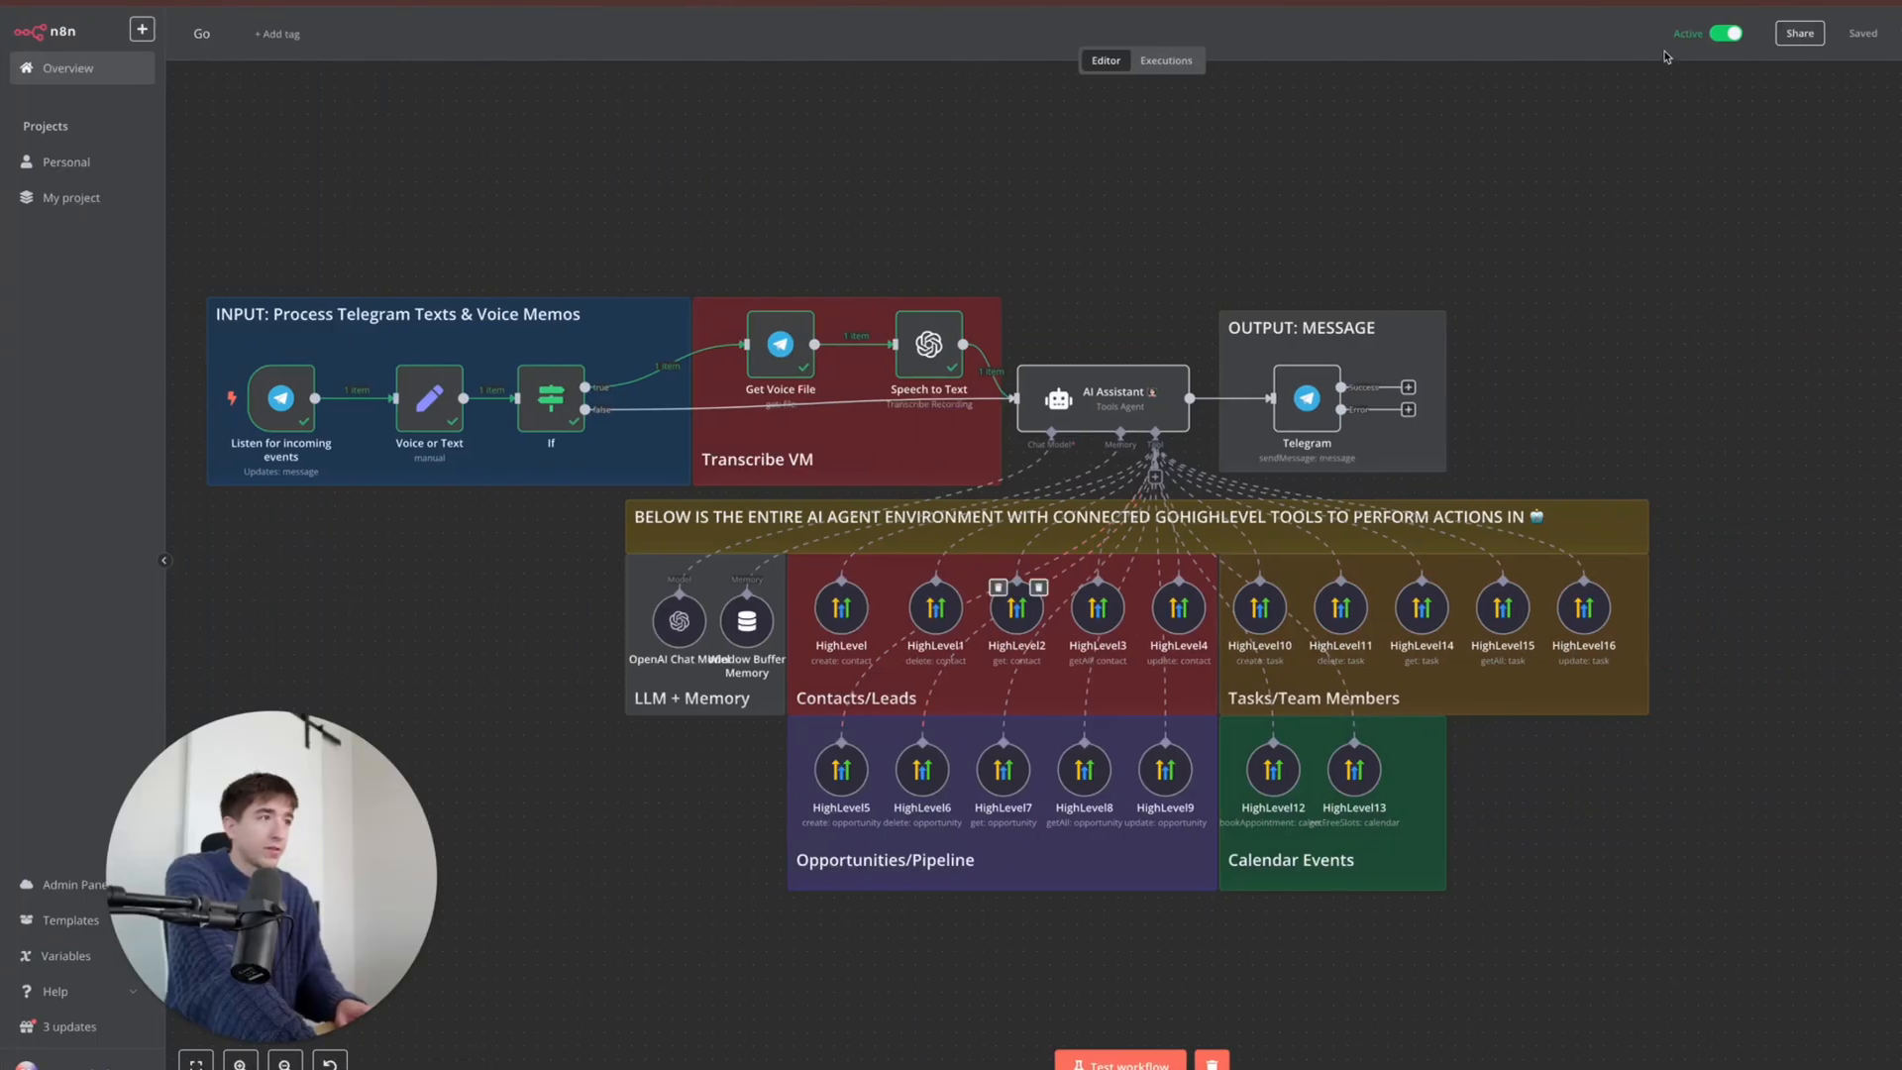
- Open the latest failed execution and inspect Window Buffer Memory's 'No session ID found' error
left_click(1166, 60)
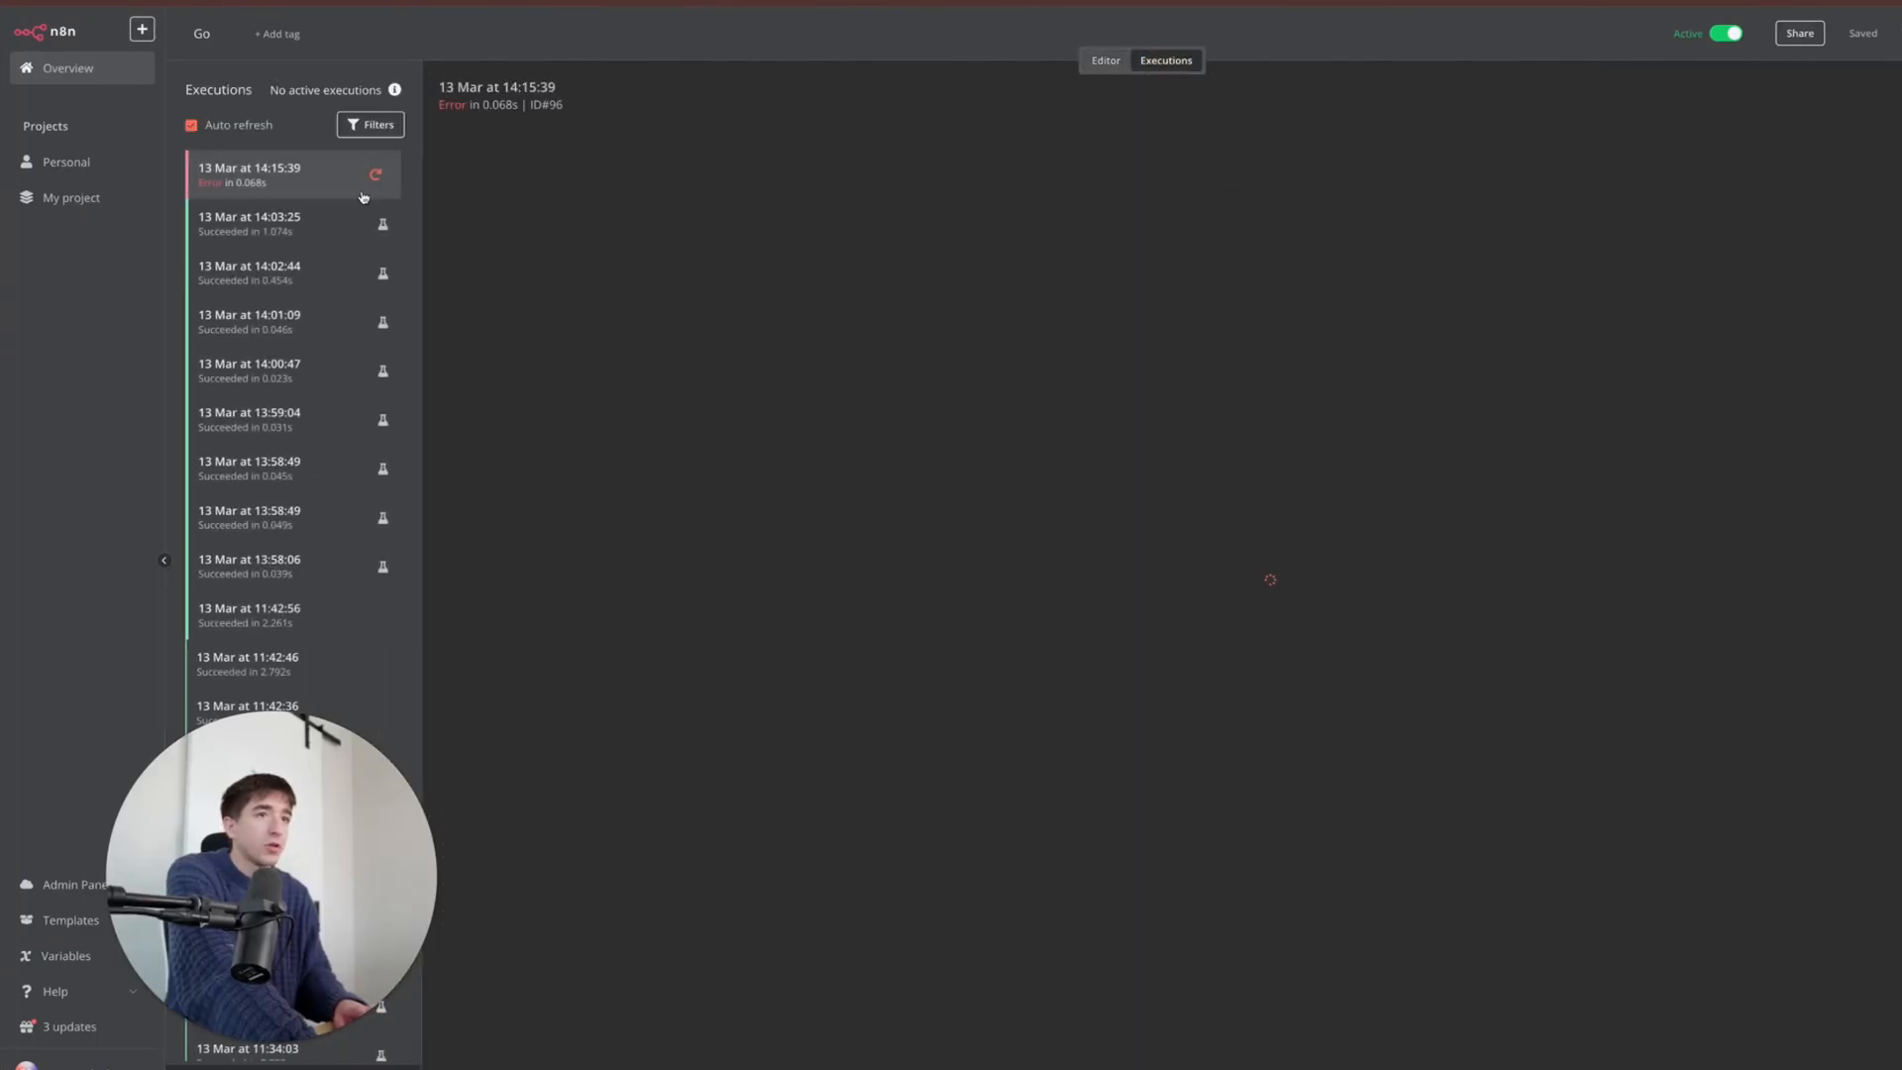
left_click(327, 189)
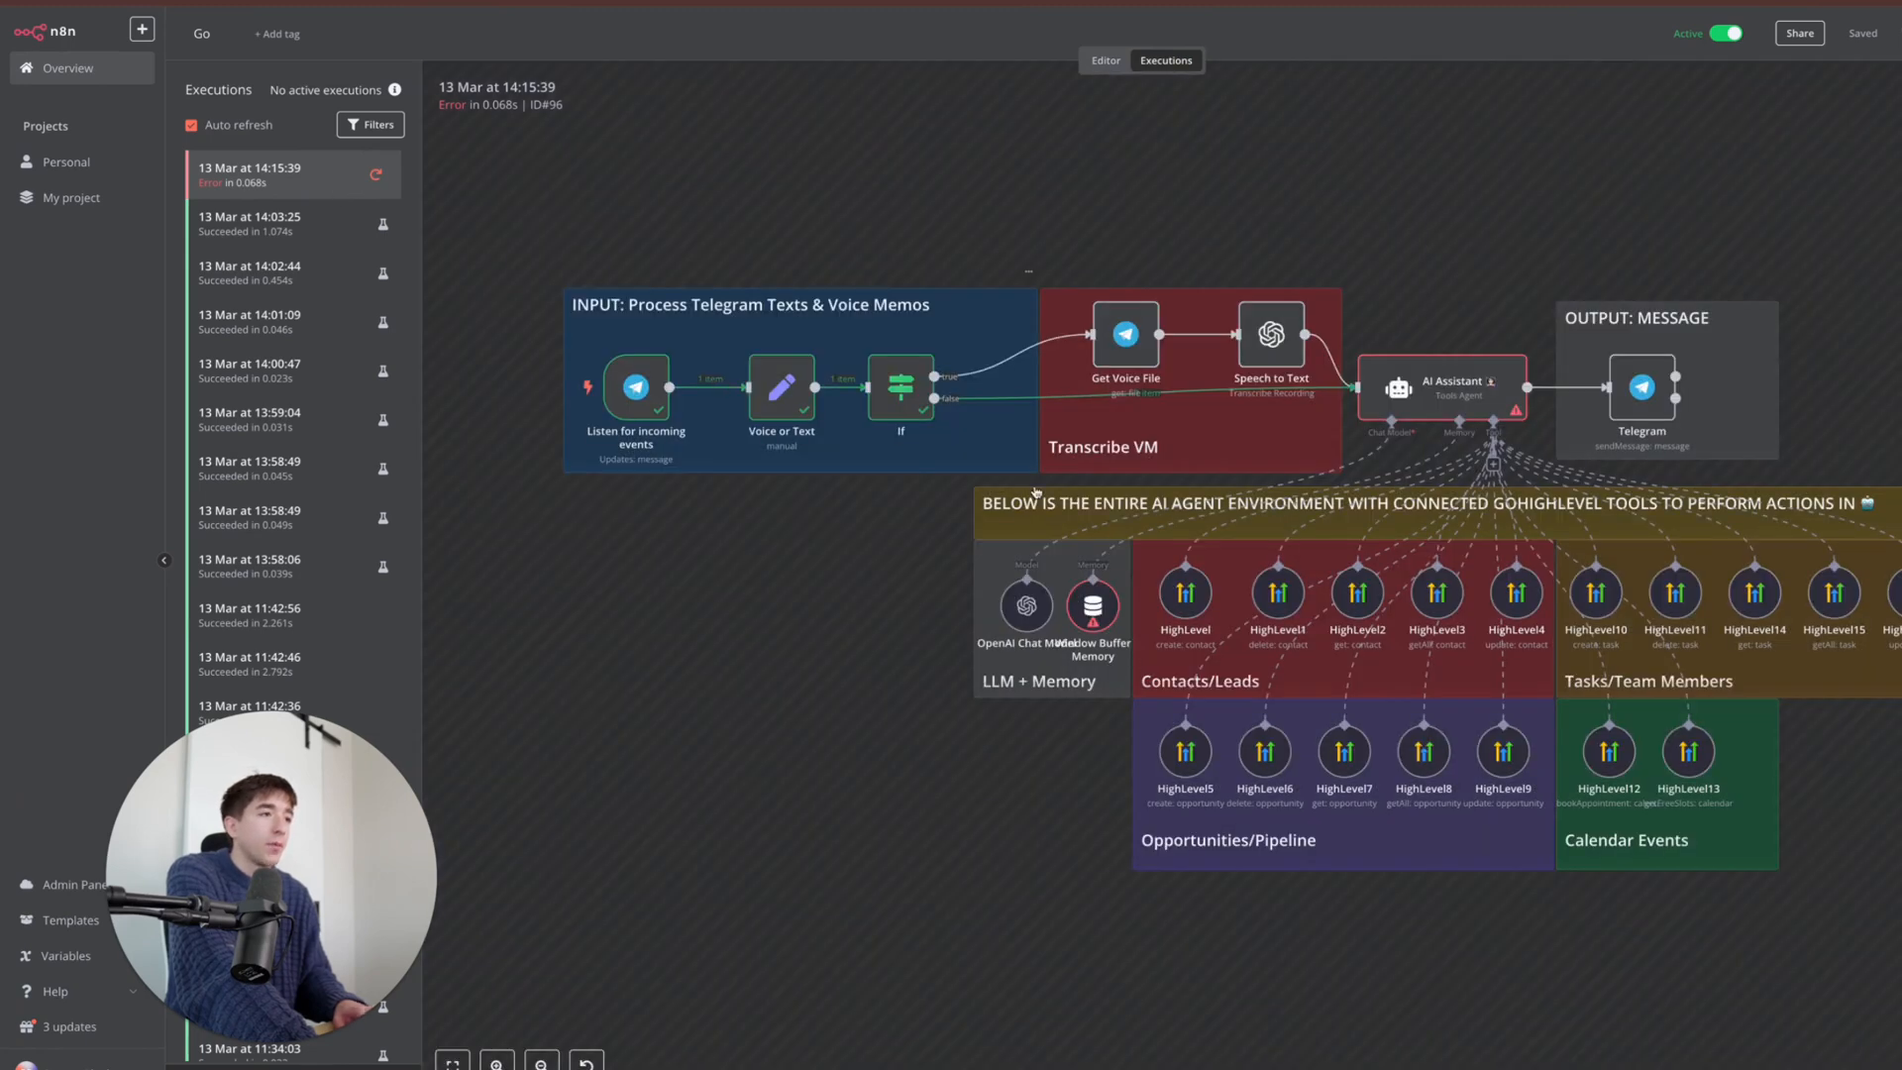
double_click(1086, 616)
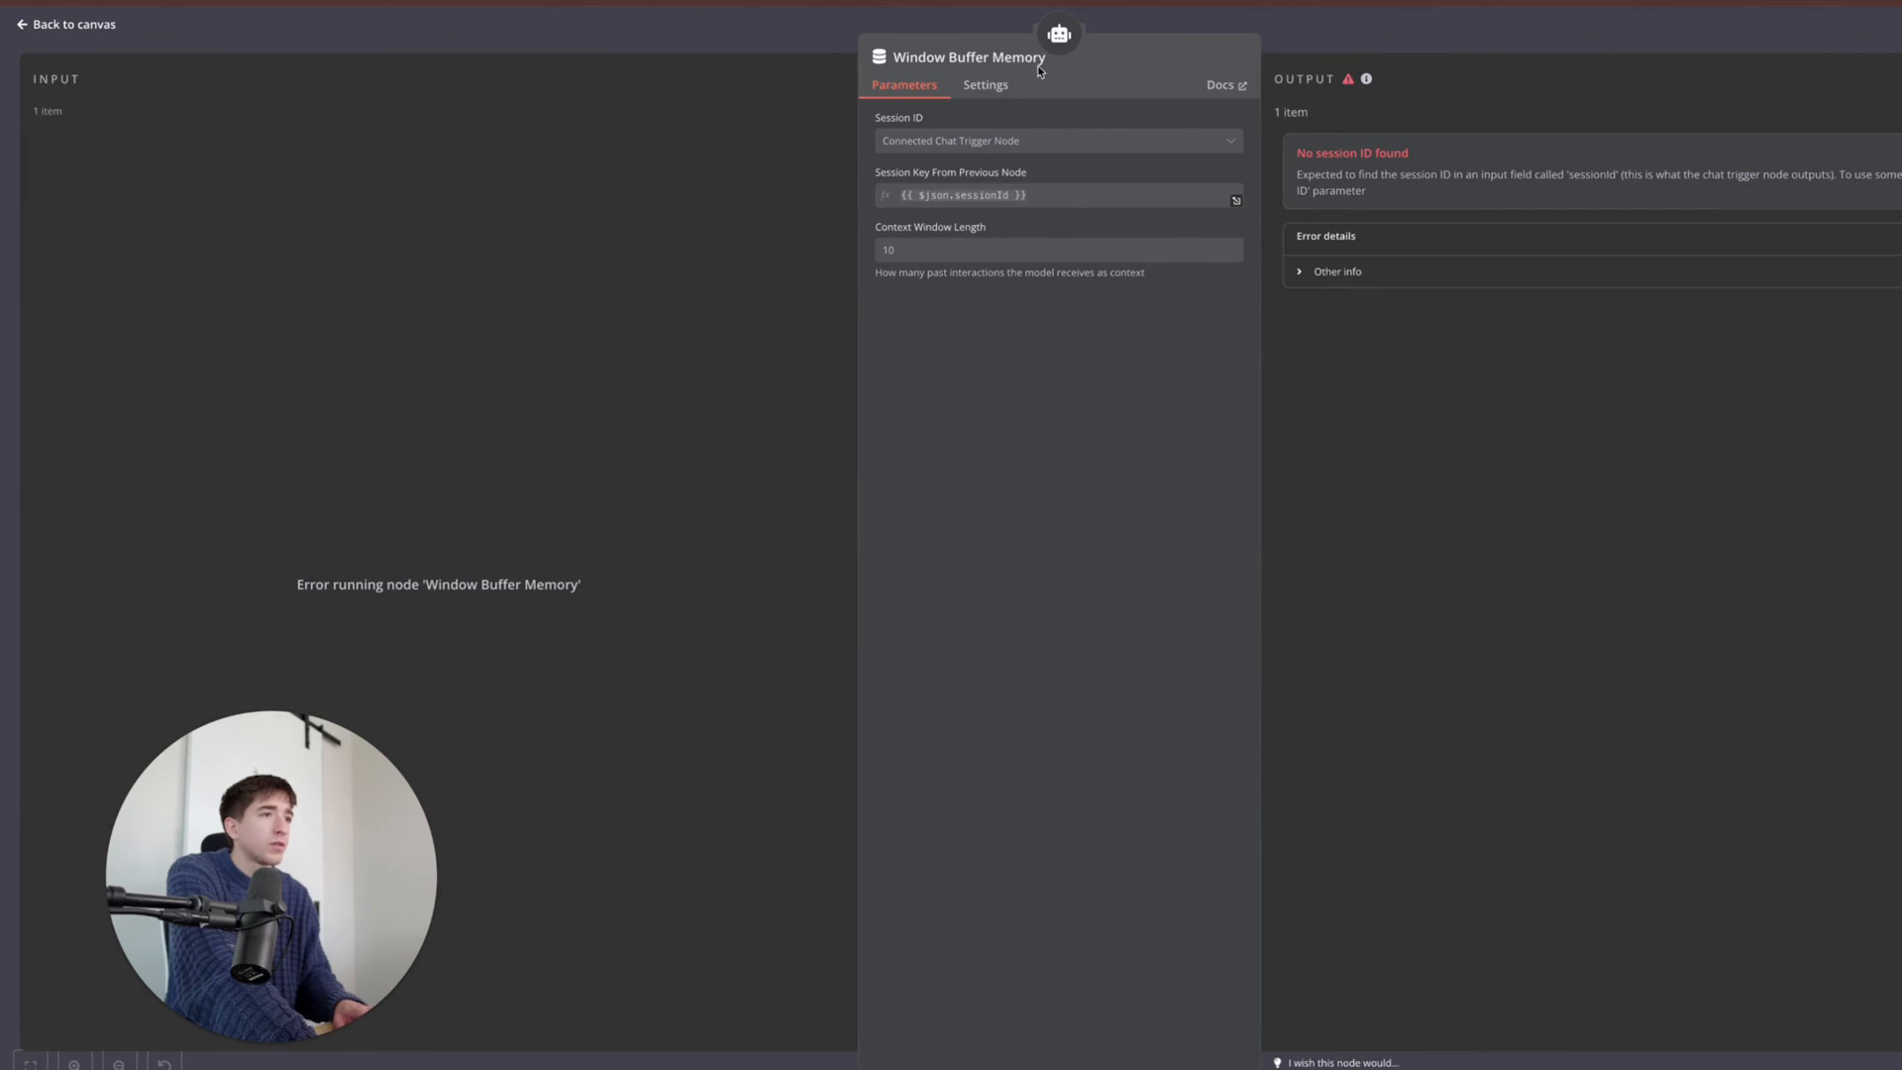
left_click(969, 26)
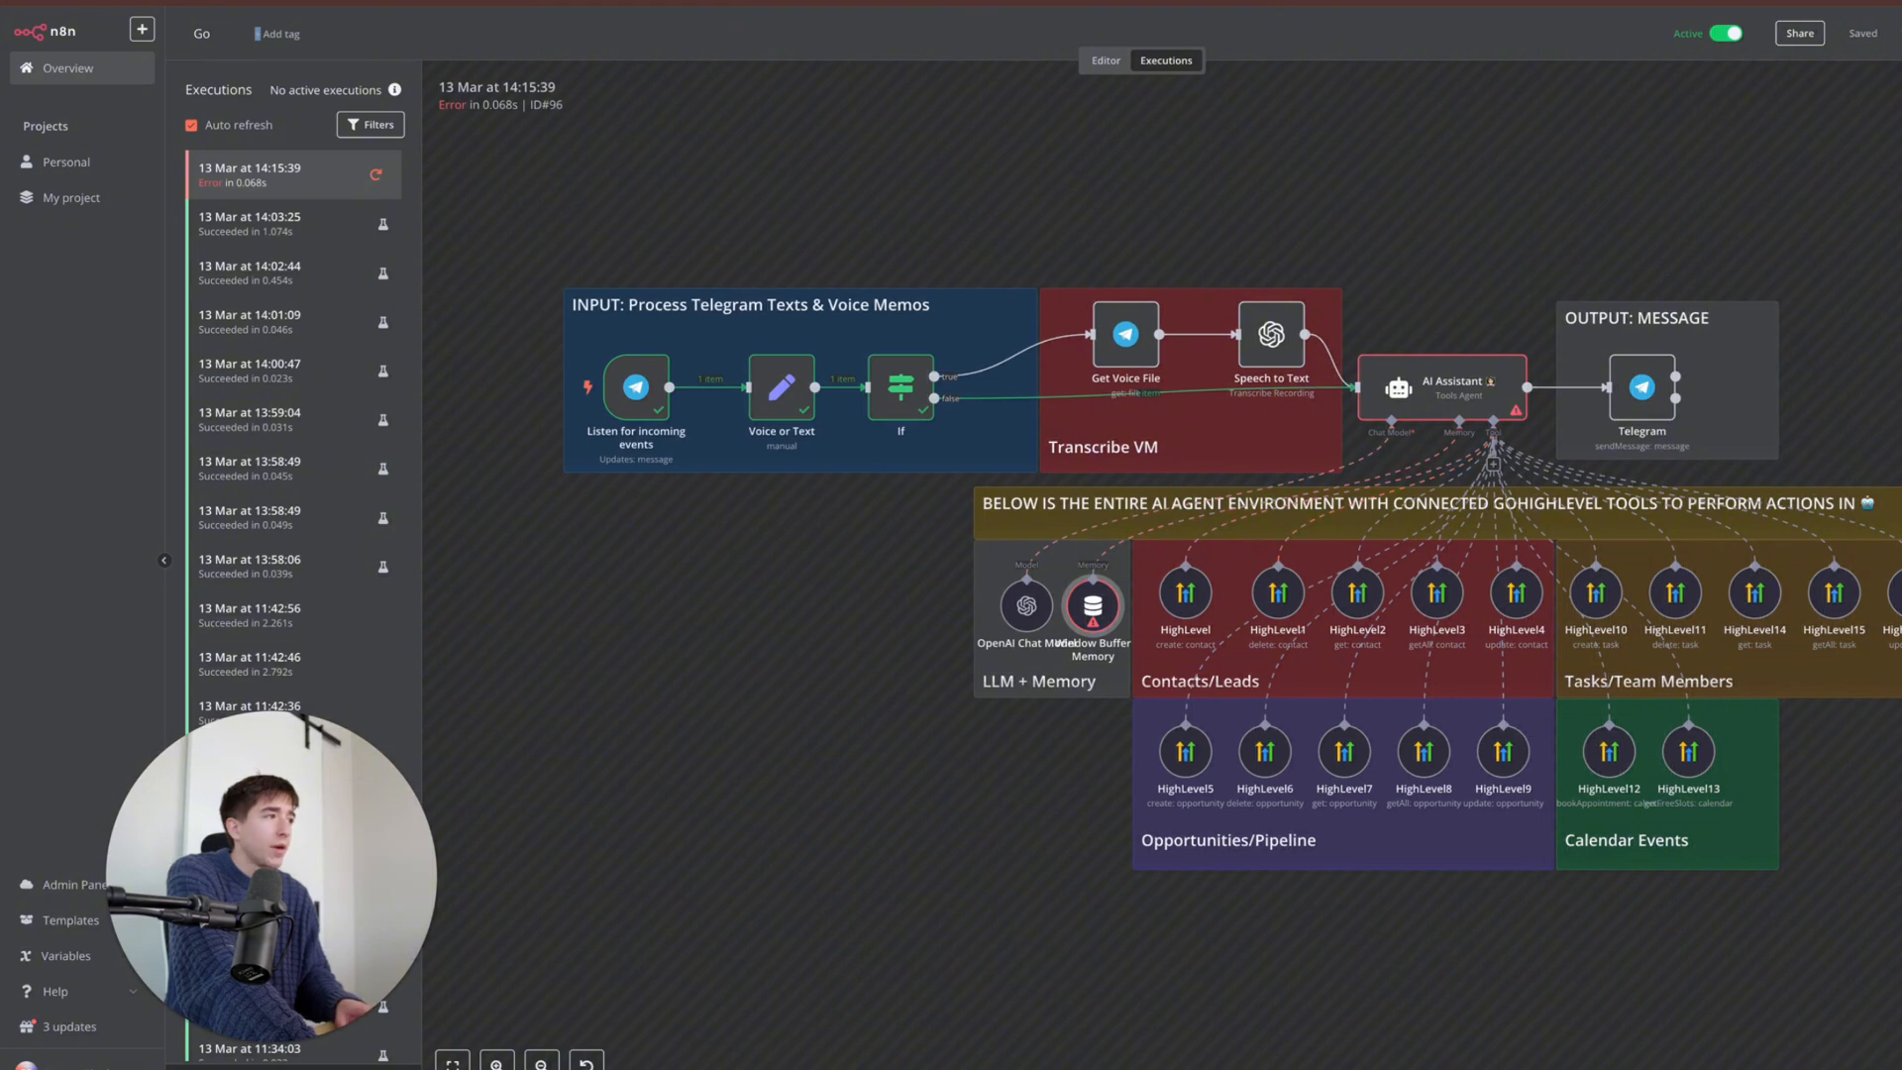
- Load the failed run with Debug in editor, checking the memory node's session key expression
left_click(1890, 105)
double_click(760, 634)
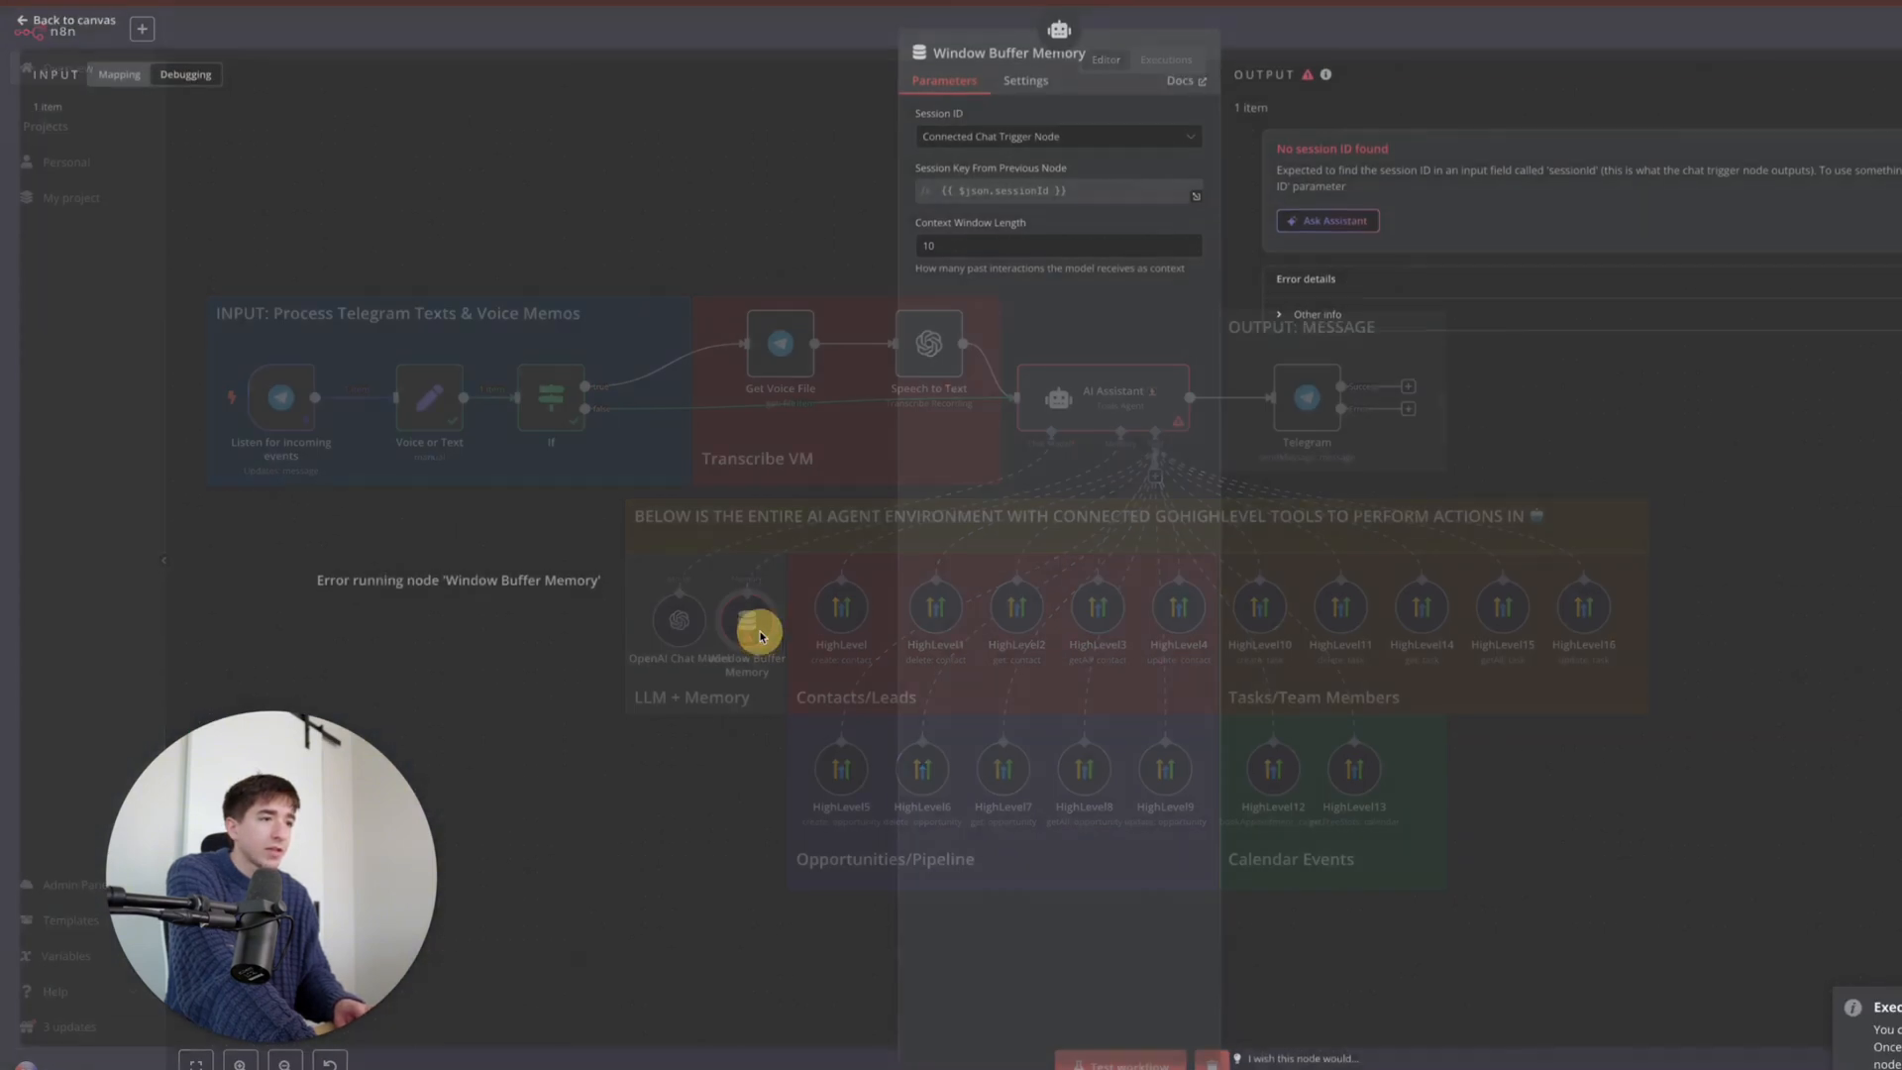
left_click(1092, 196)
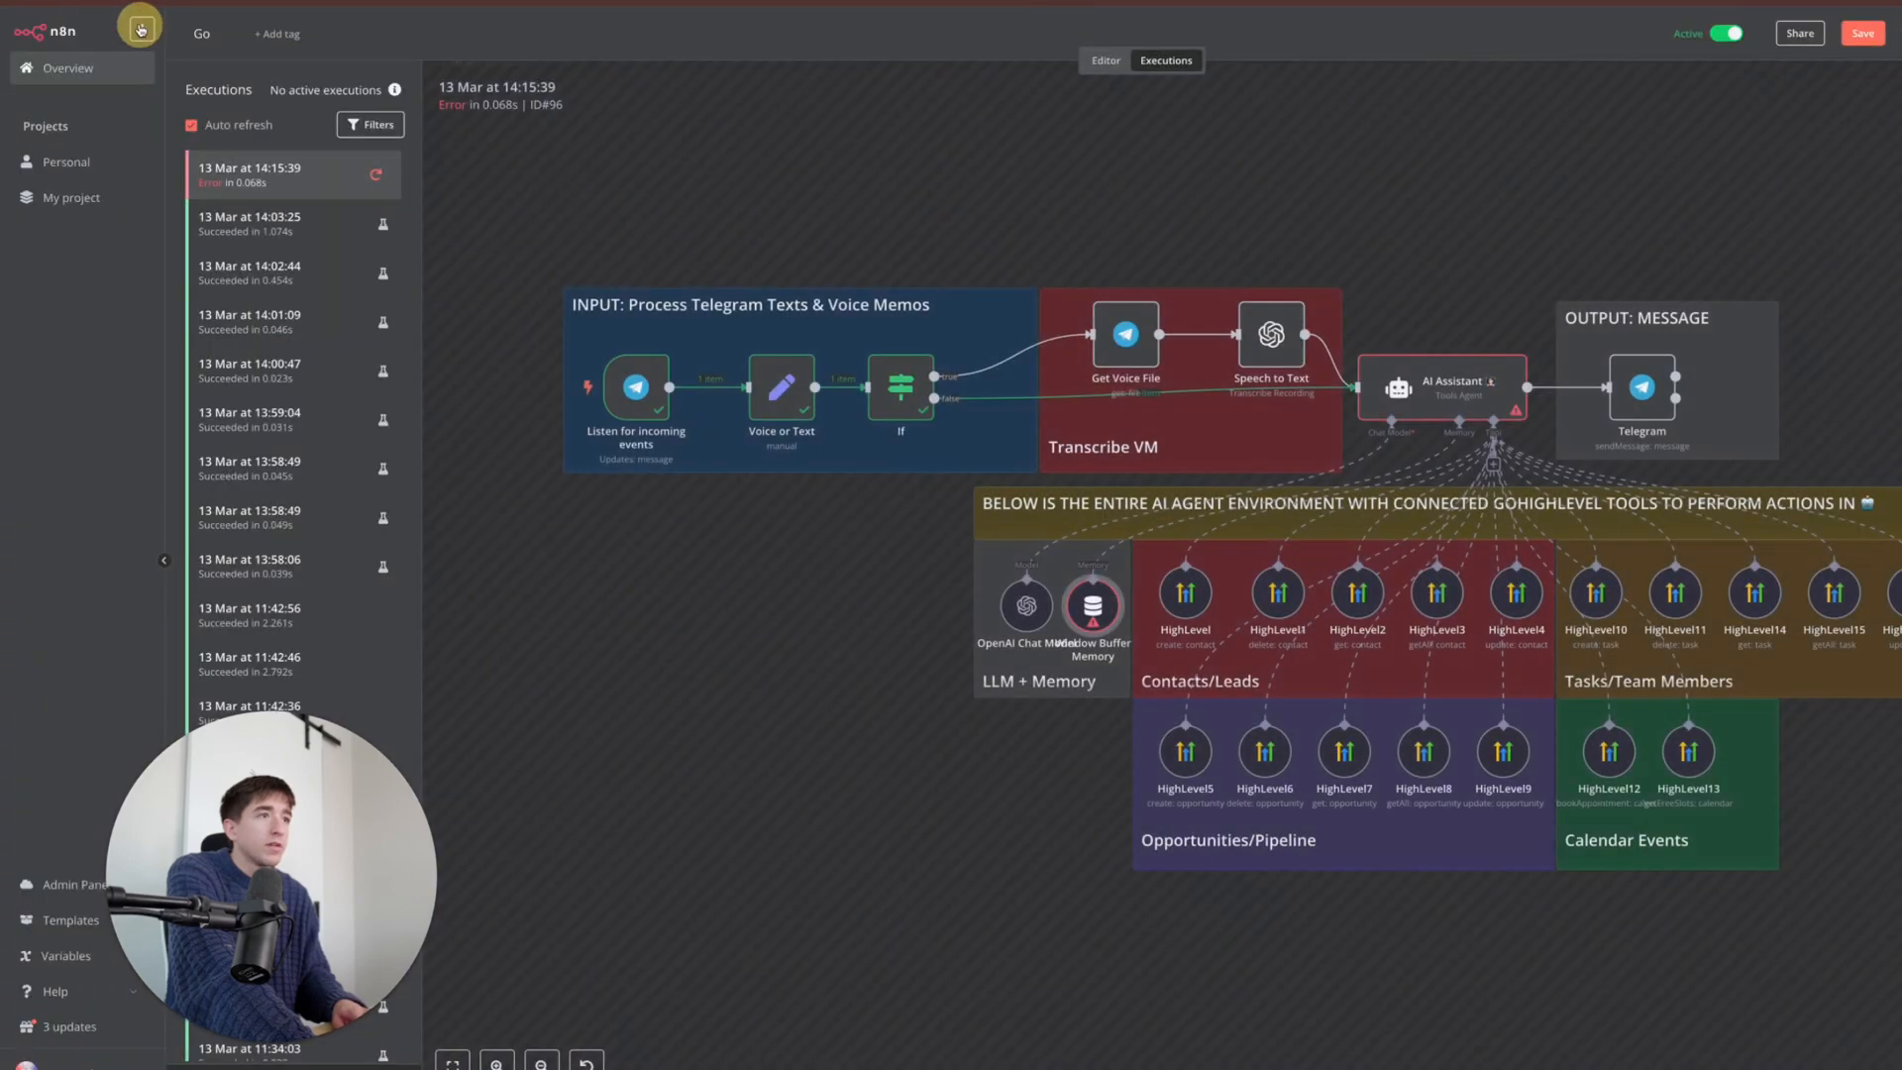
left_click(1890, 105)
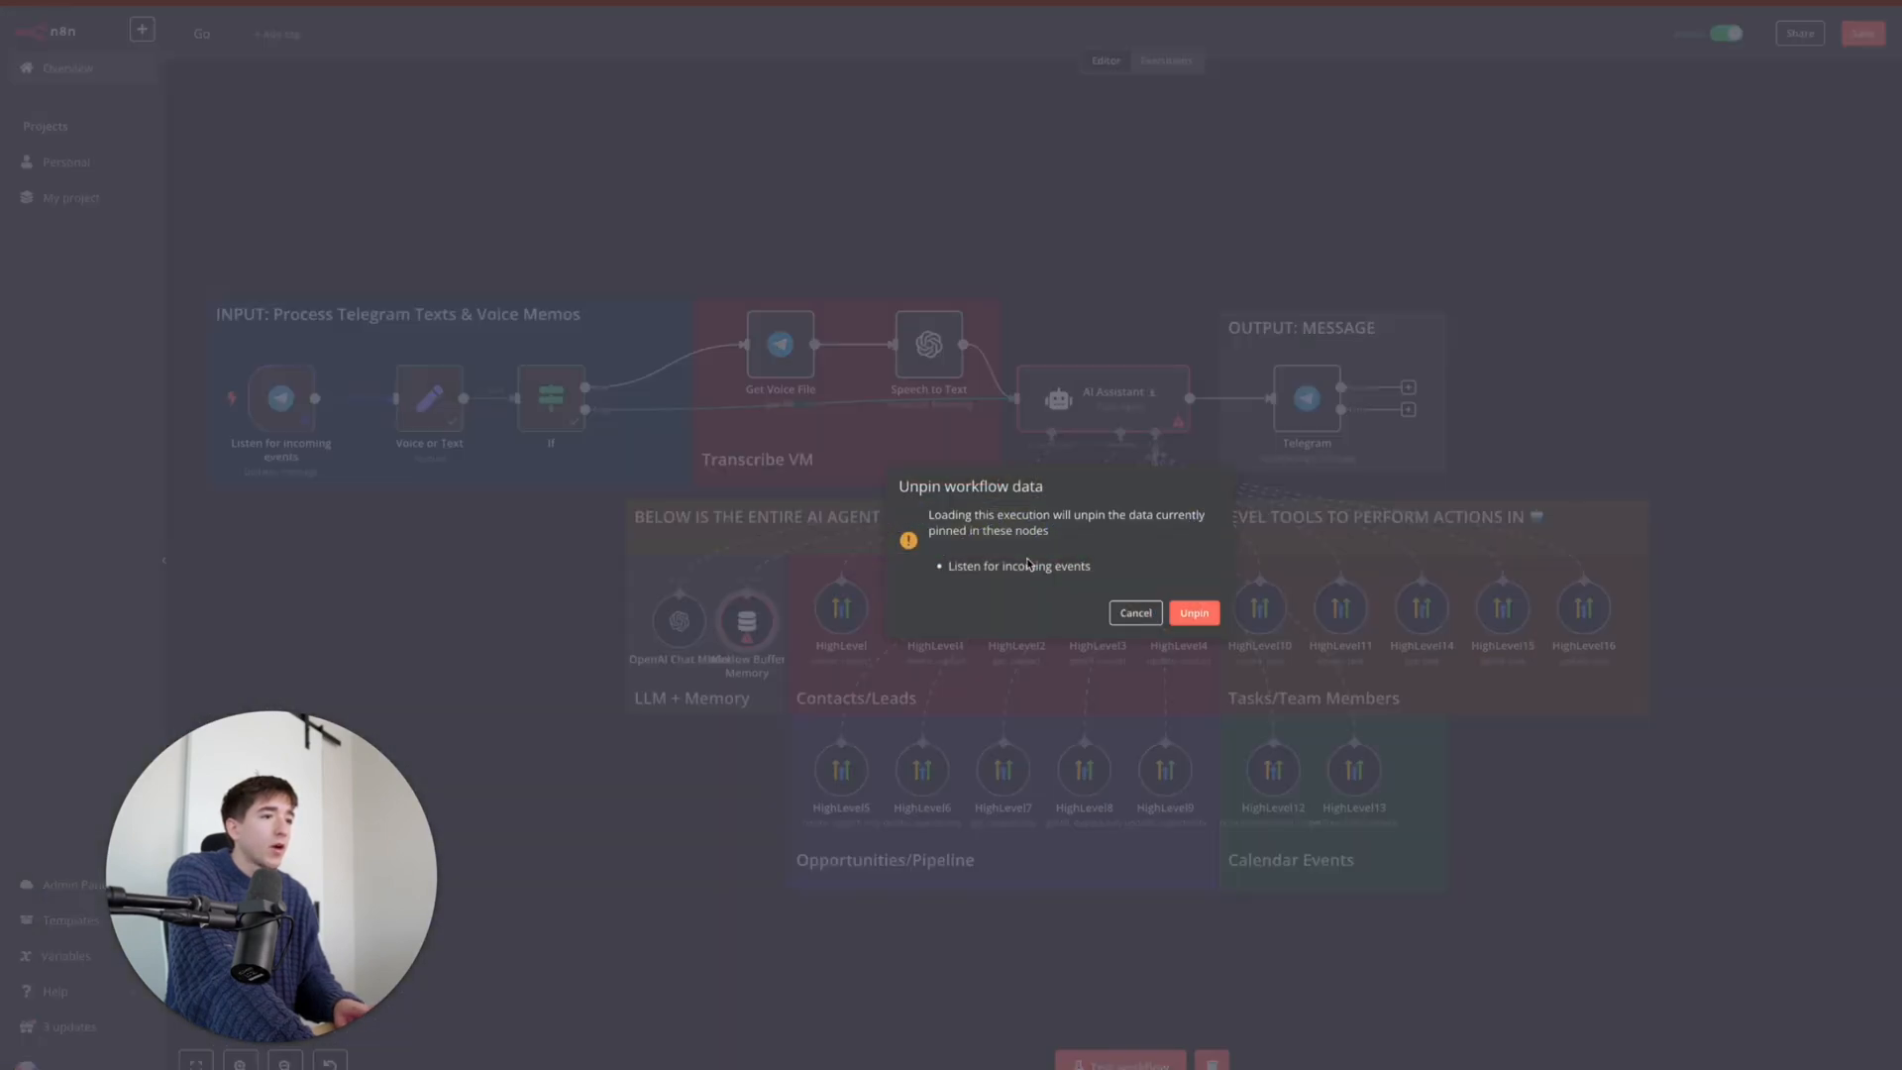
- Unpin the trigger data and set Window Buffer Memory's Session ID to 'Define below'
left_click(1189, 613)
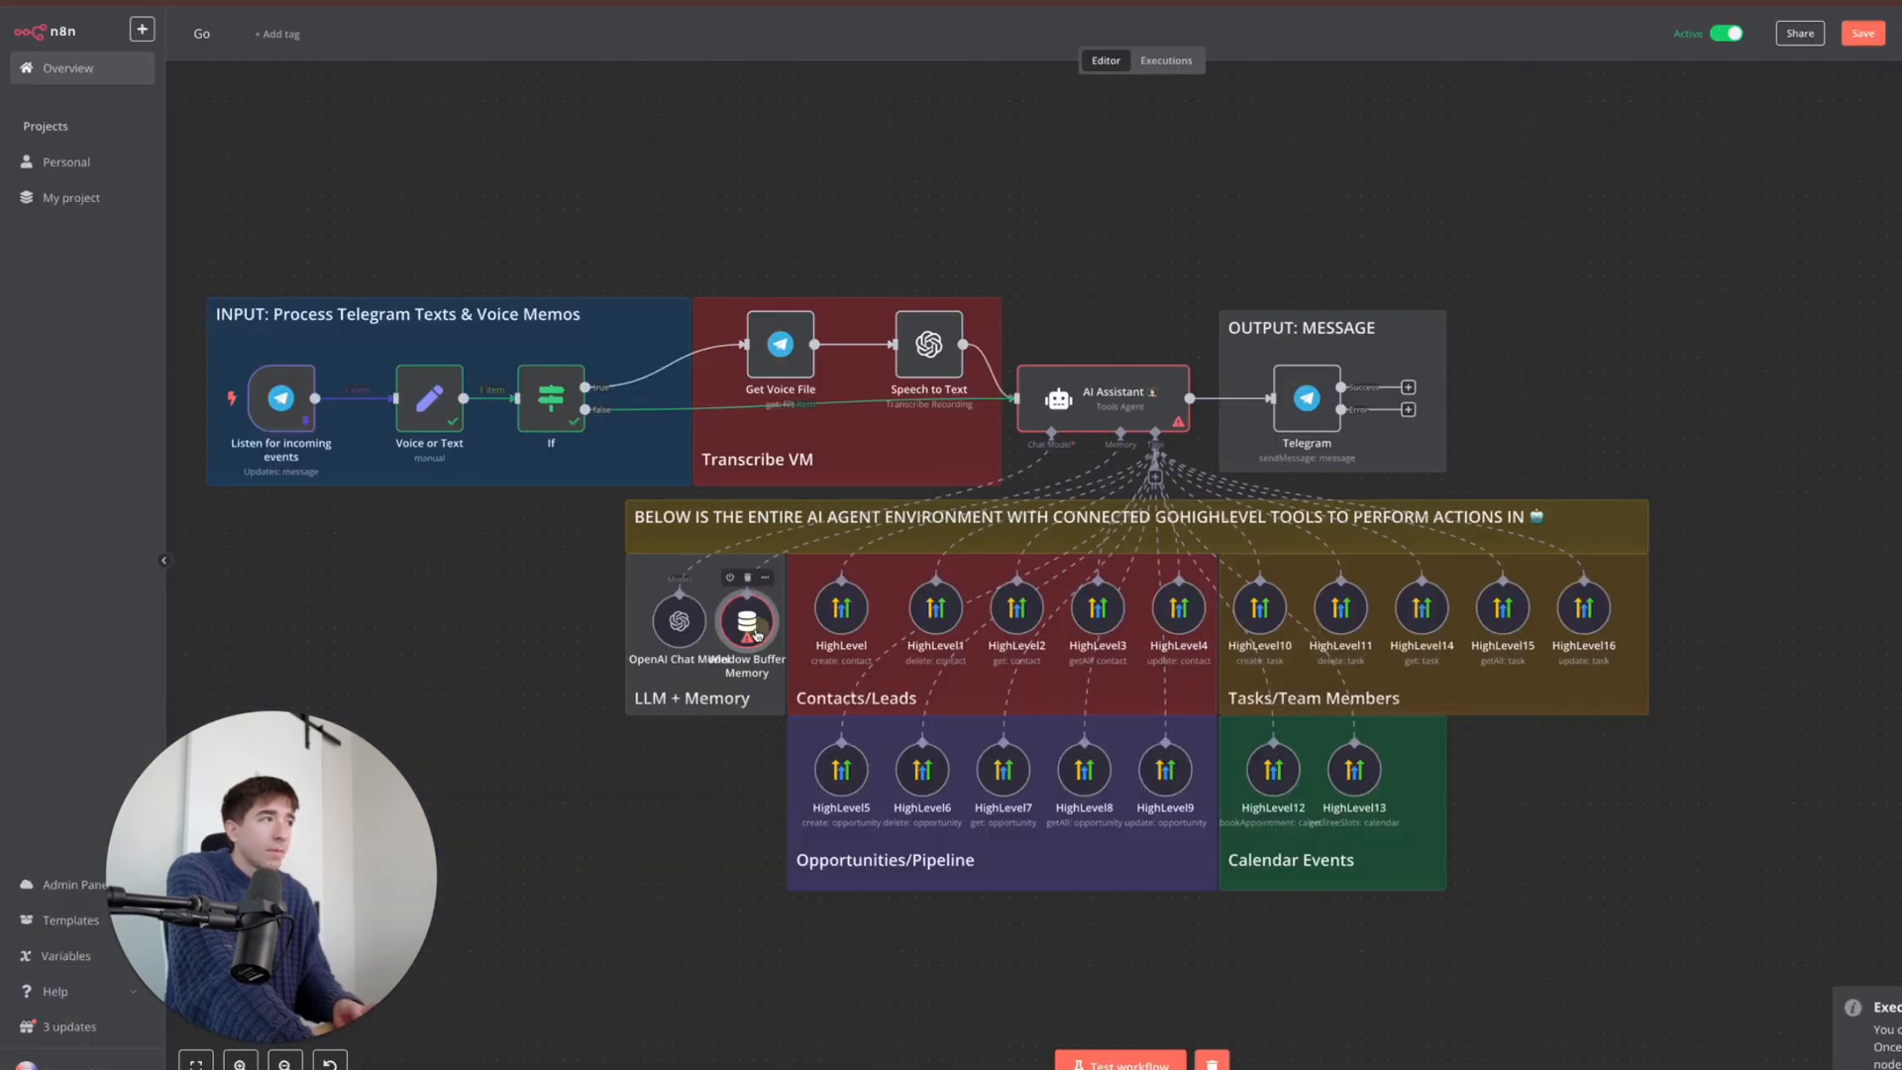
double_click(751, 626)
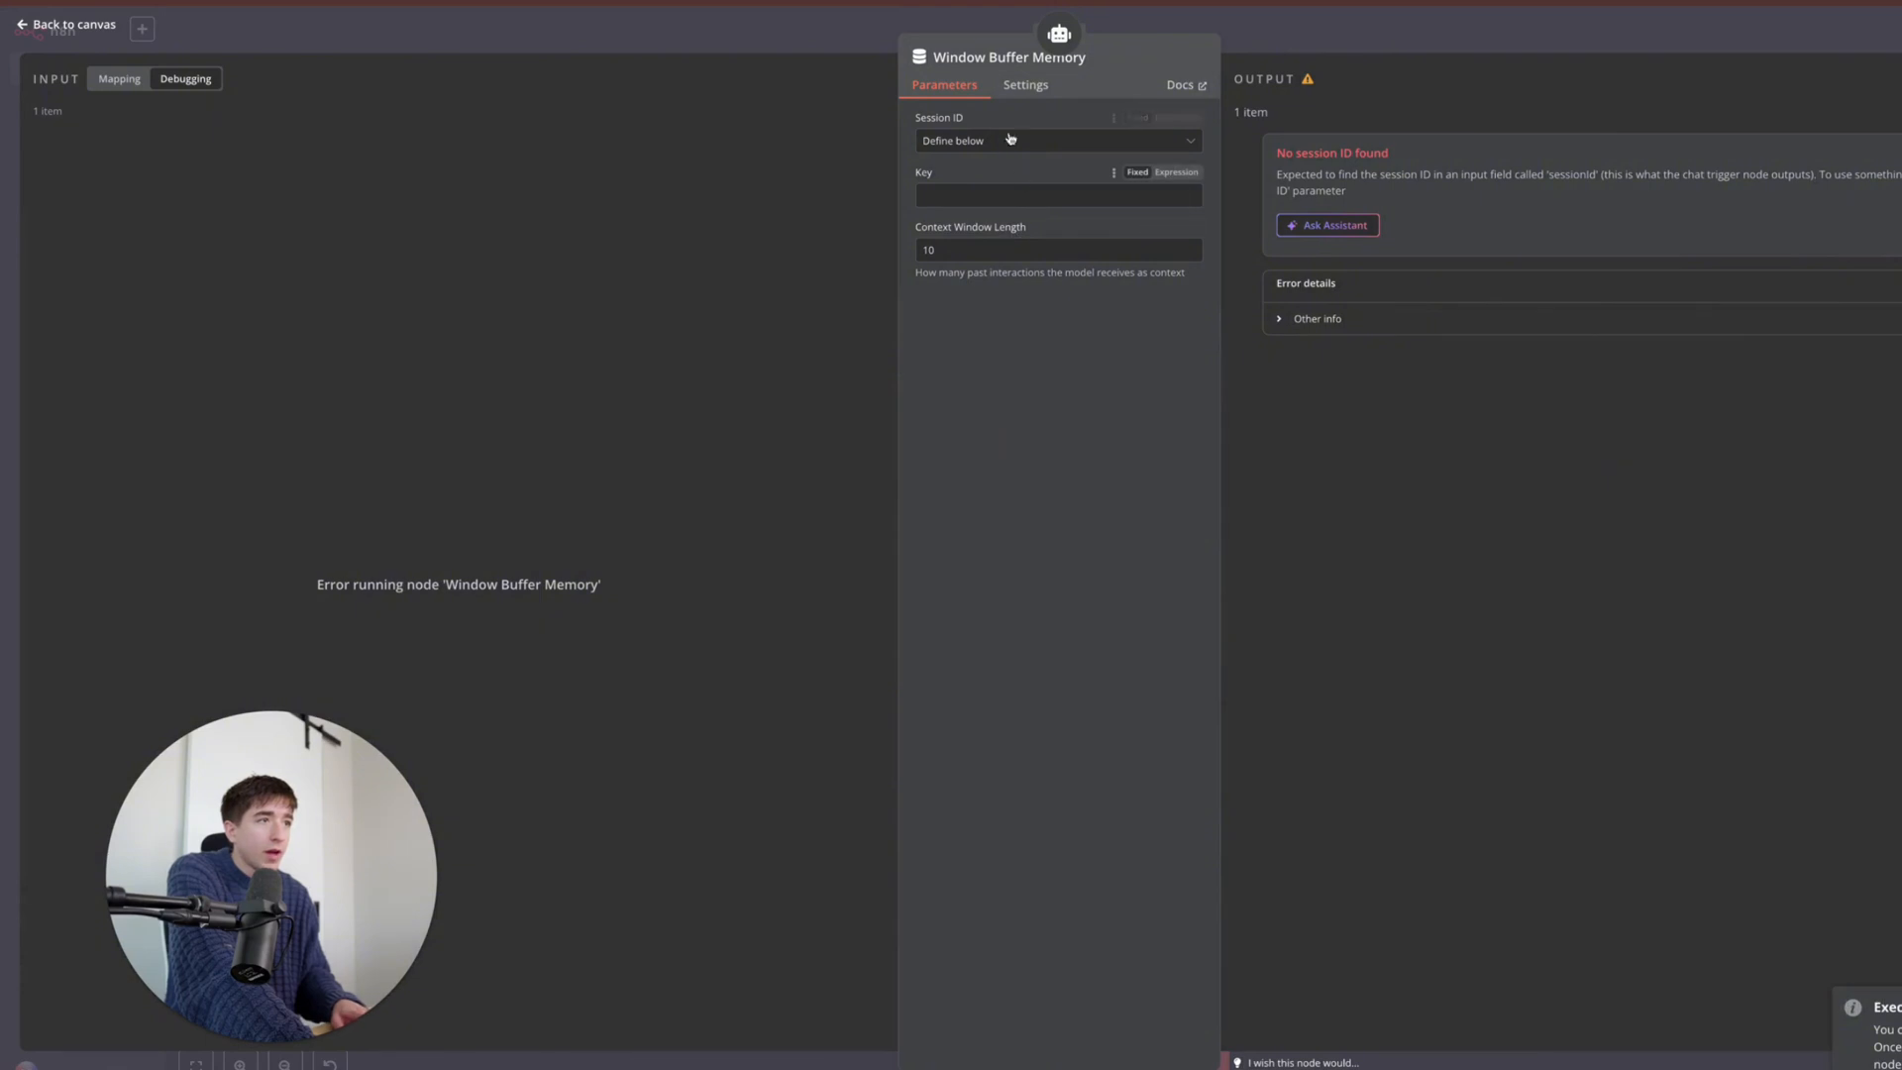
left_click(1026, 87)
left_click(946, 85)
left_click(953, 138)
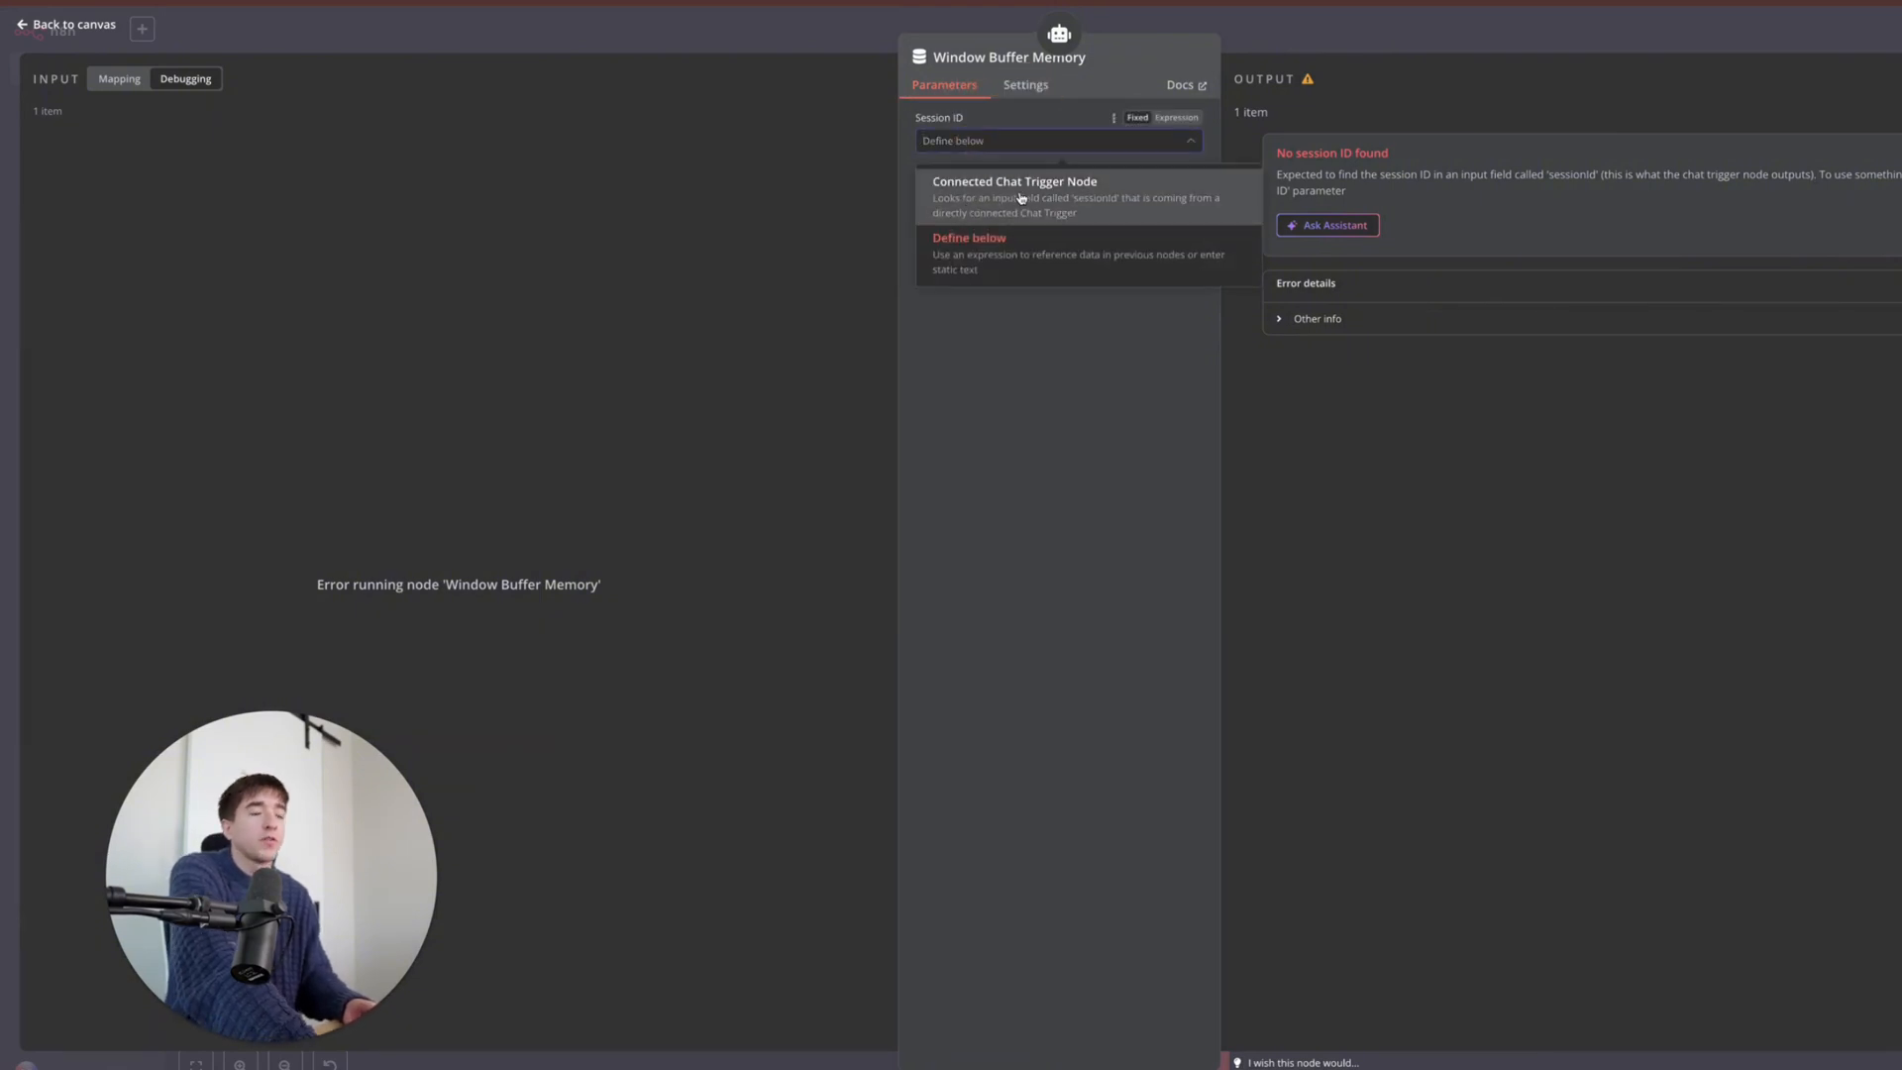
left_click(1051, 250)
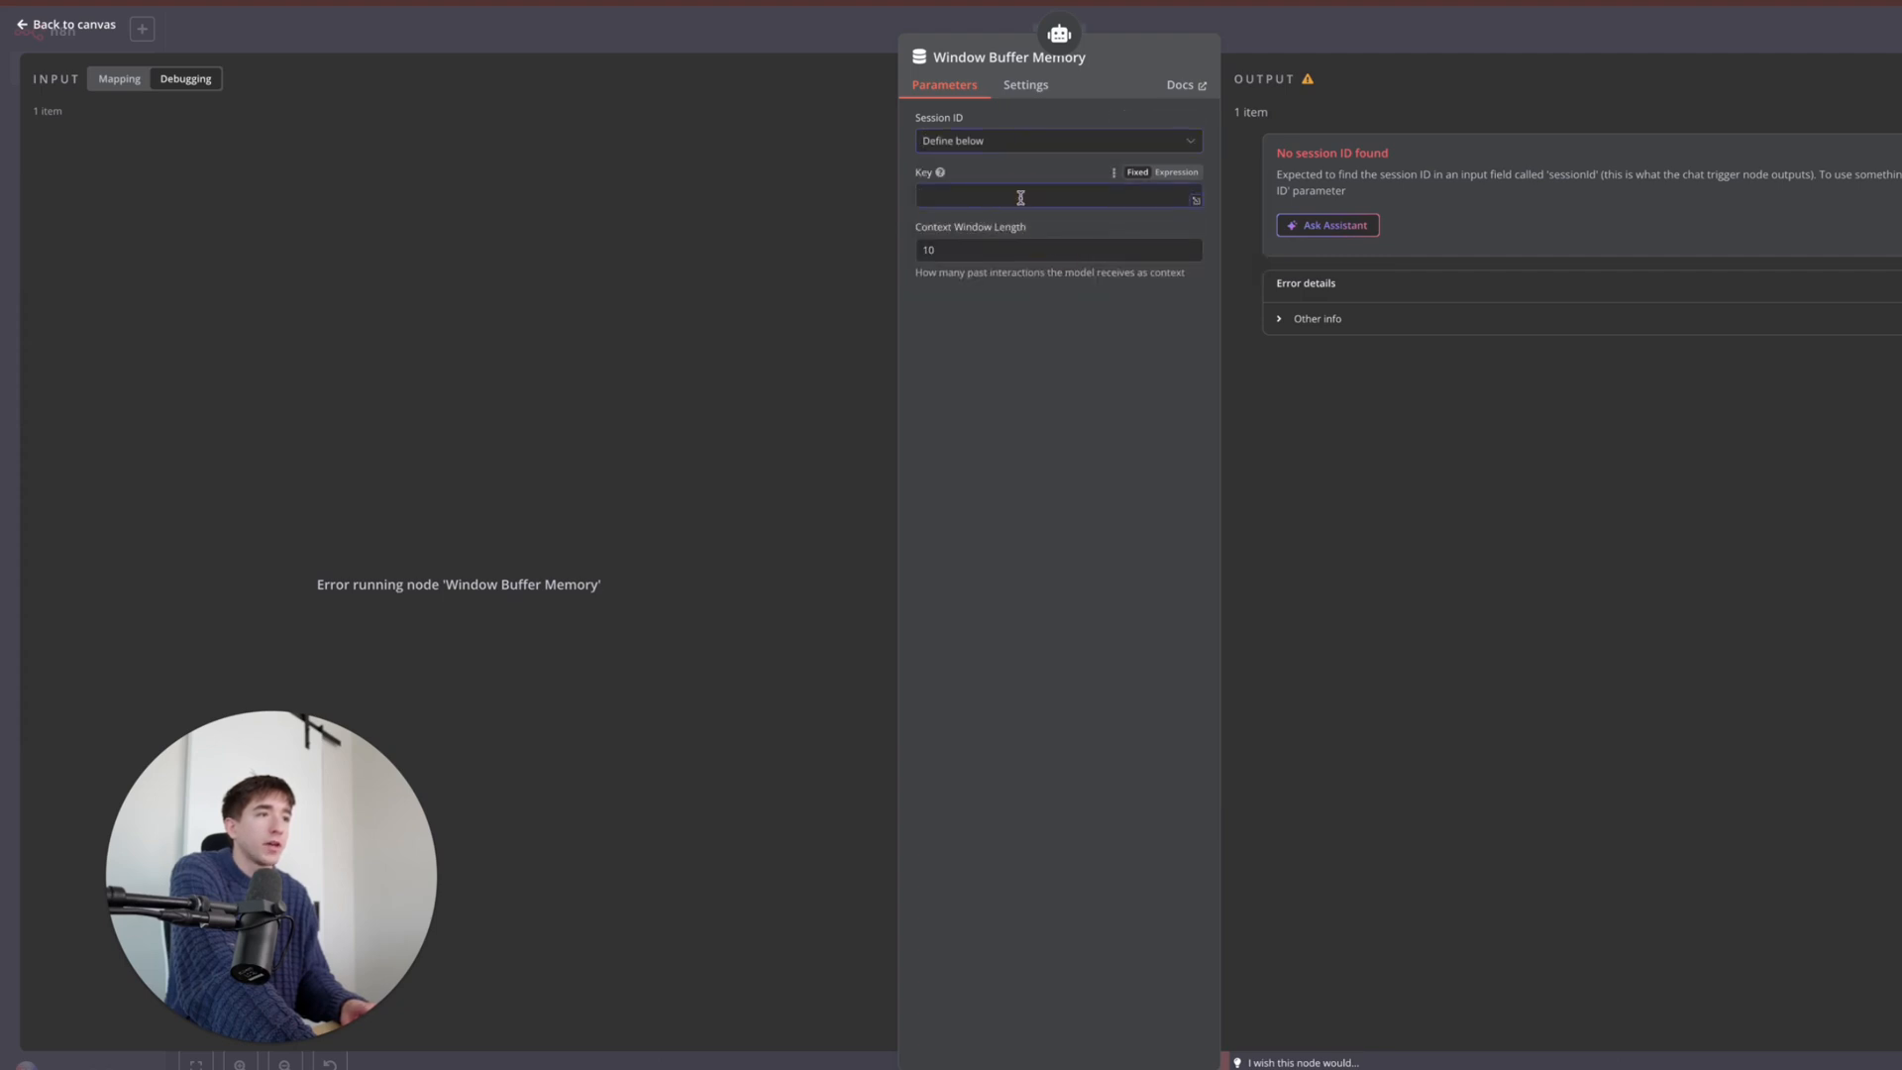
left_click(1301, 27)
- Confirm the memory node's $json.sessionId key and save the workflow
double_click(747, 621)
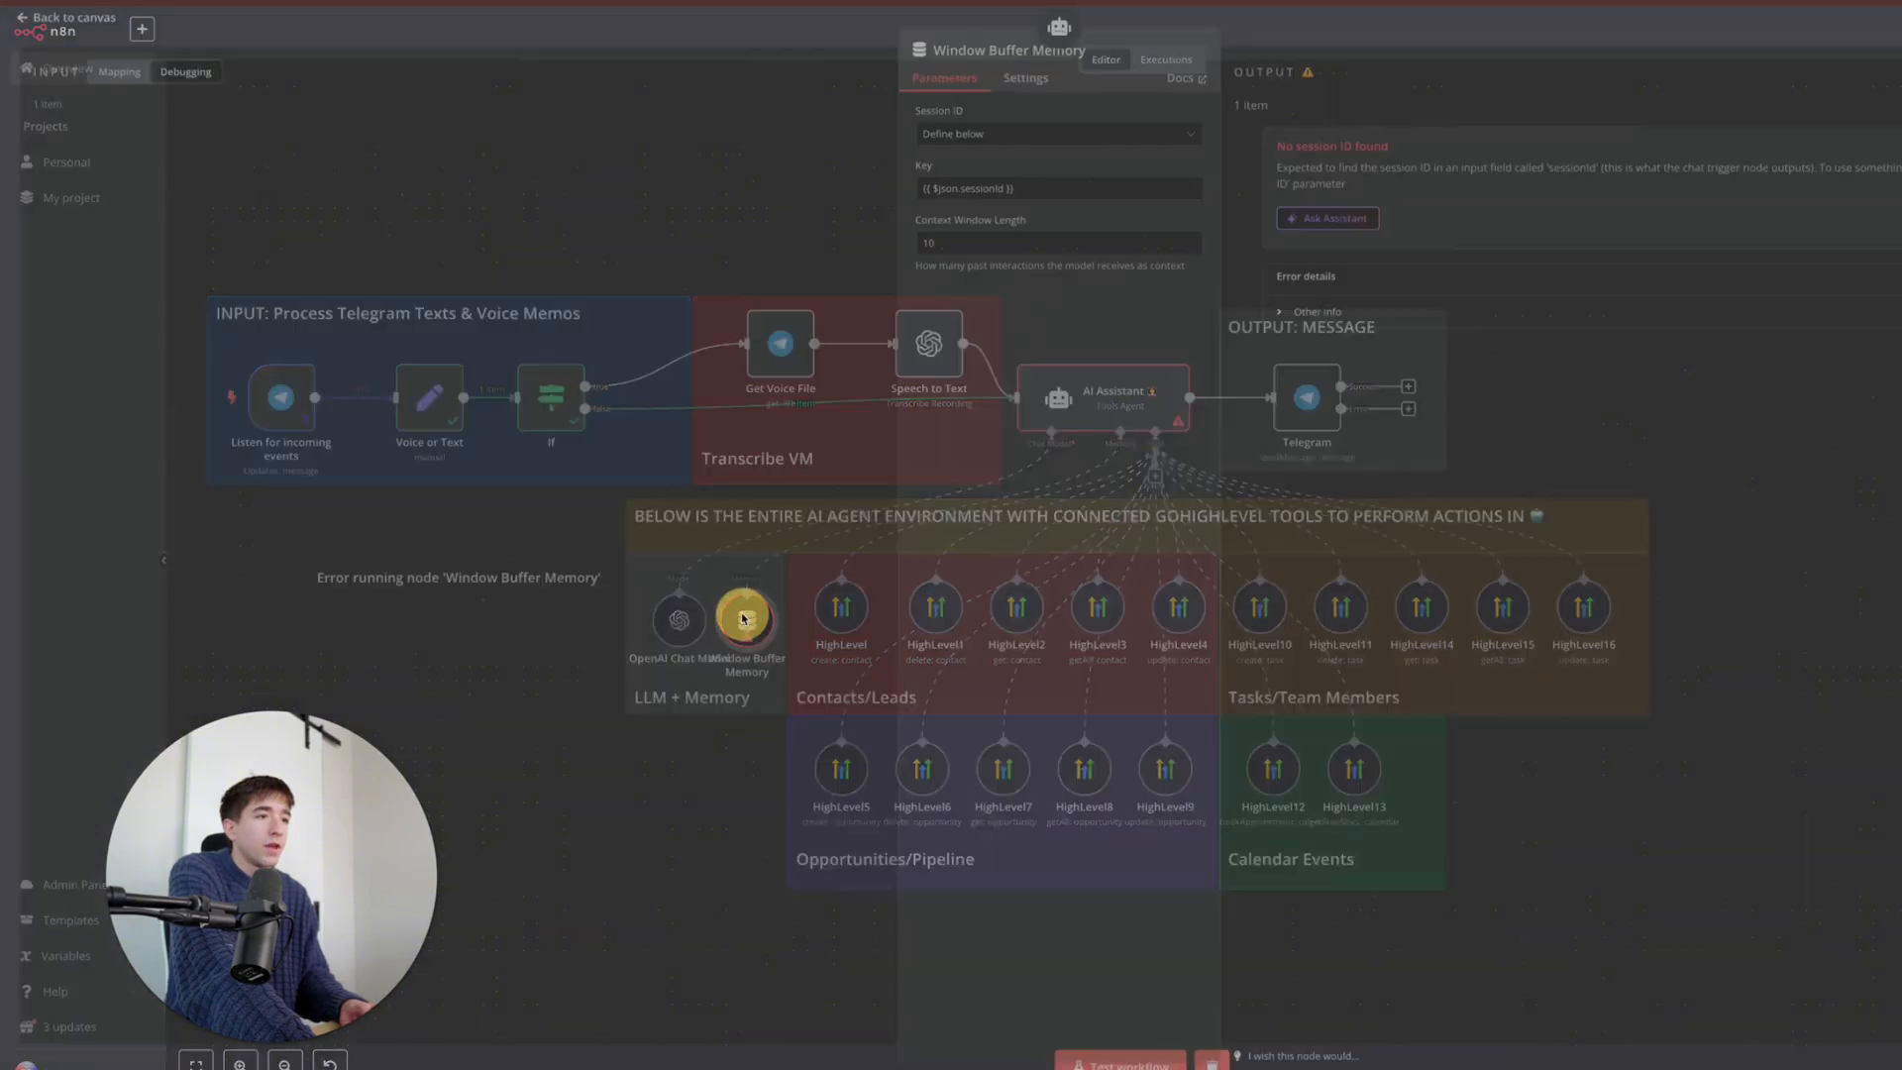
left_click(1359, 47)
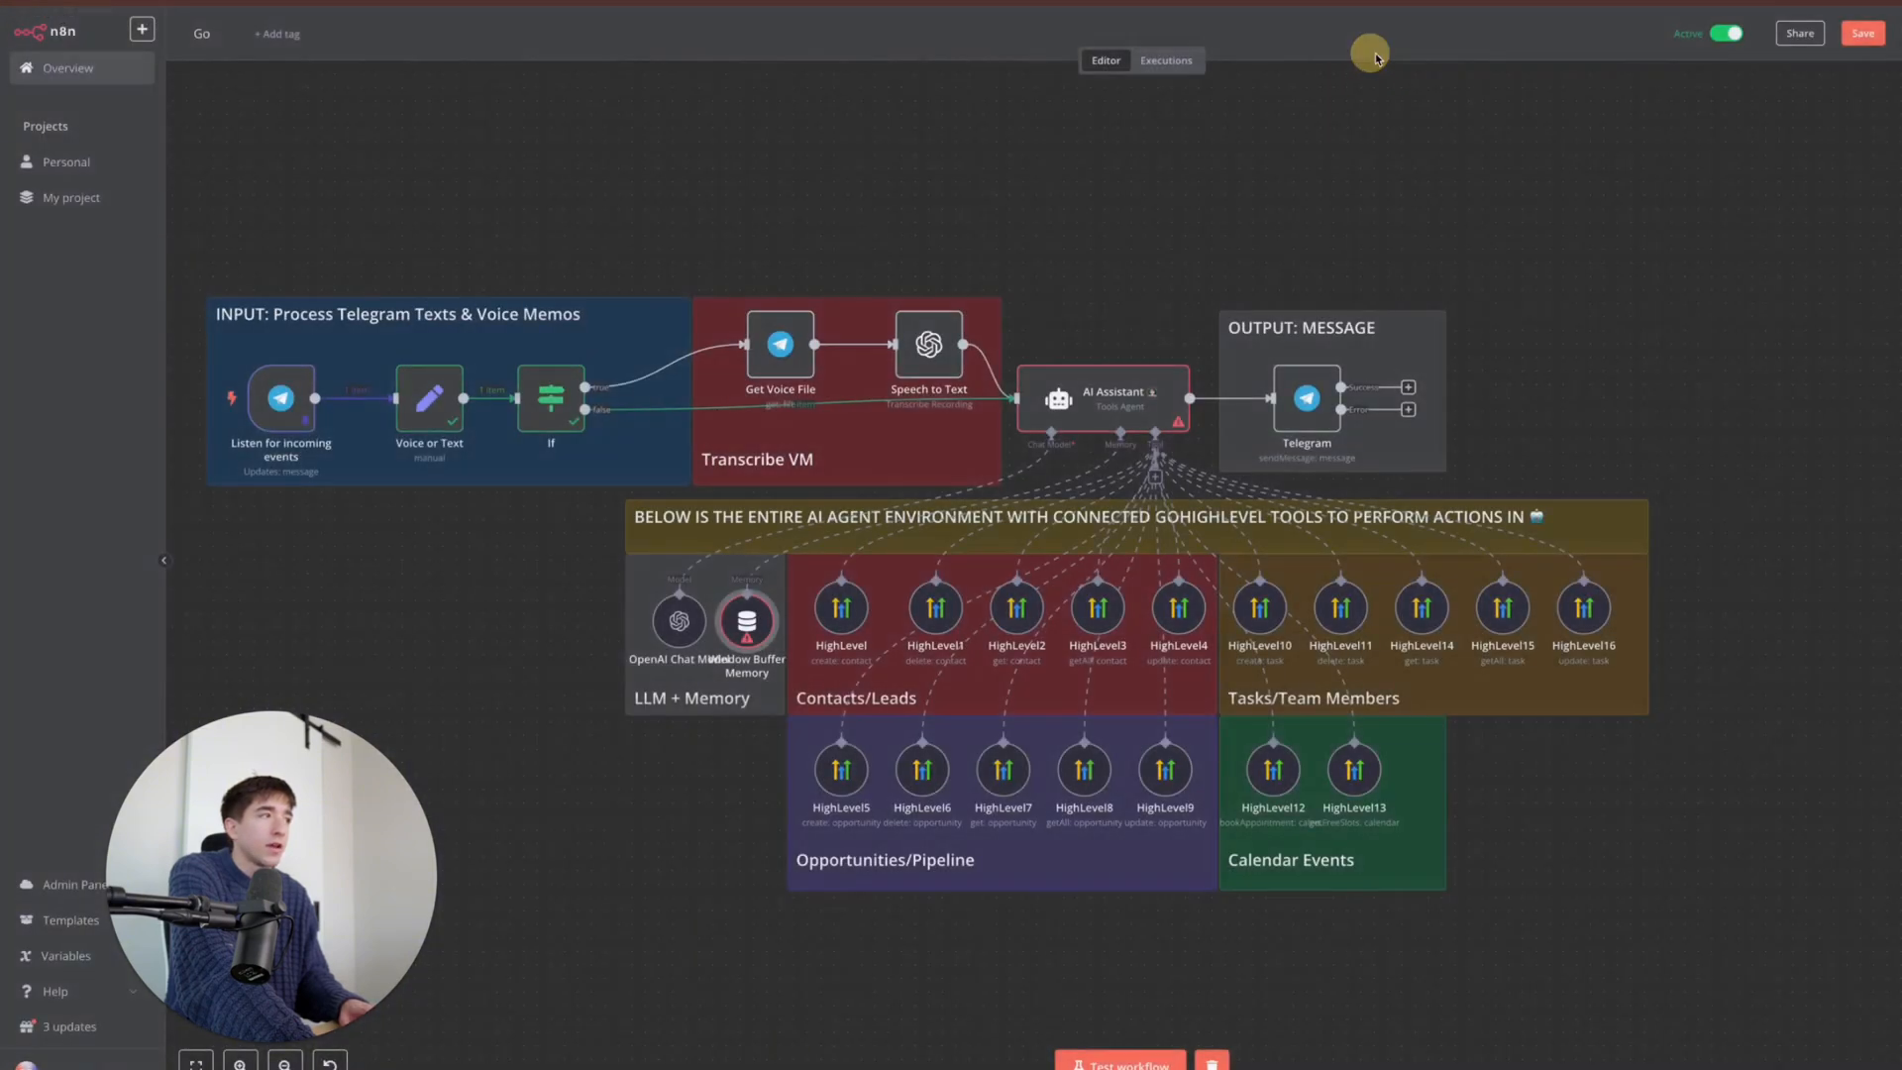
left_click(1851, 40)
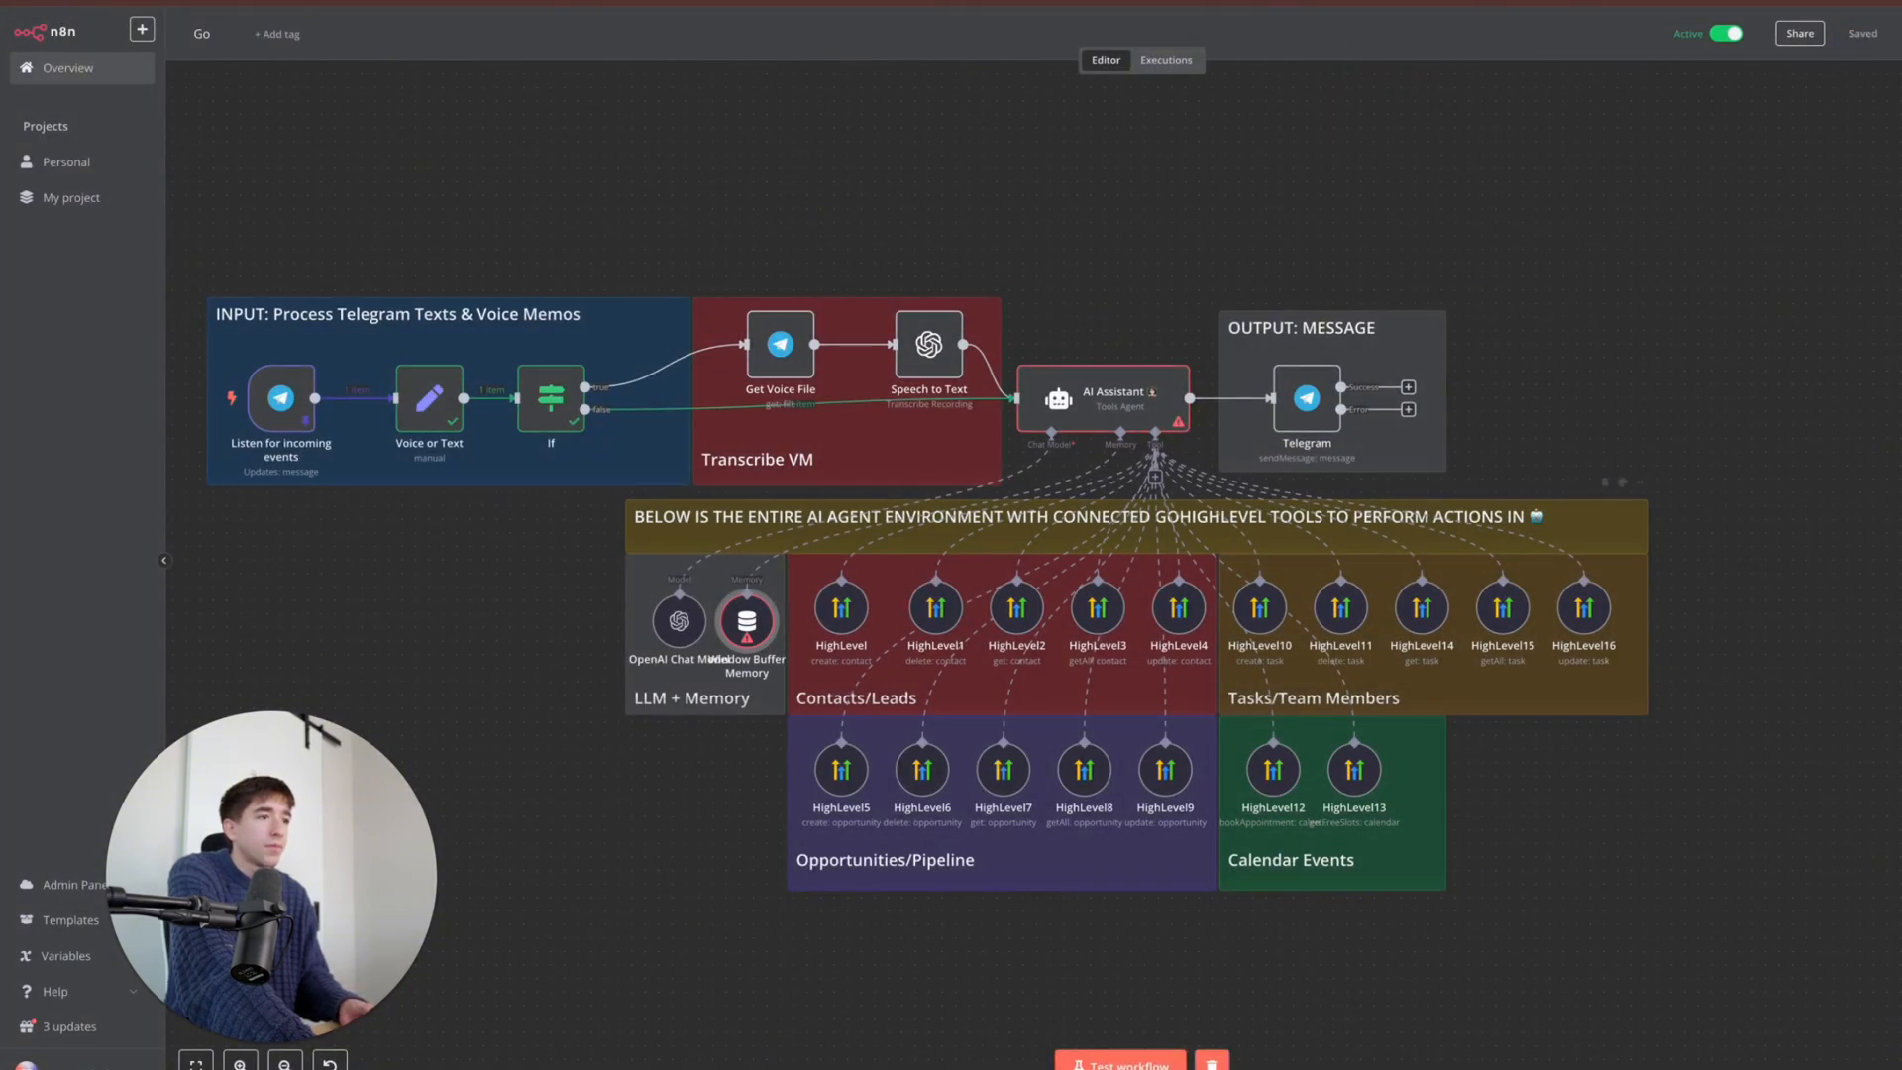
mouse_move(1512, 1052)
left_click(1706, 1055)
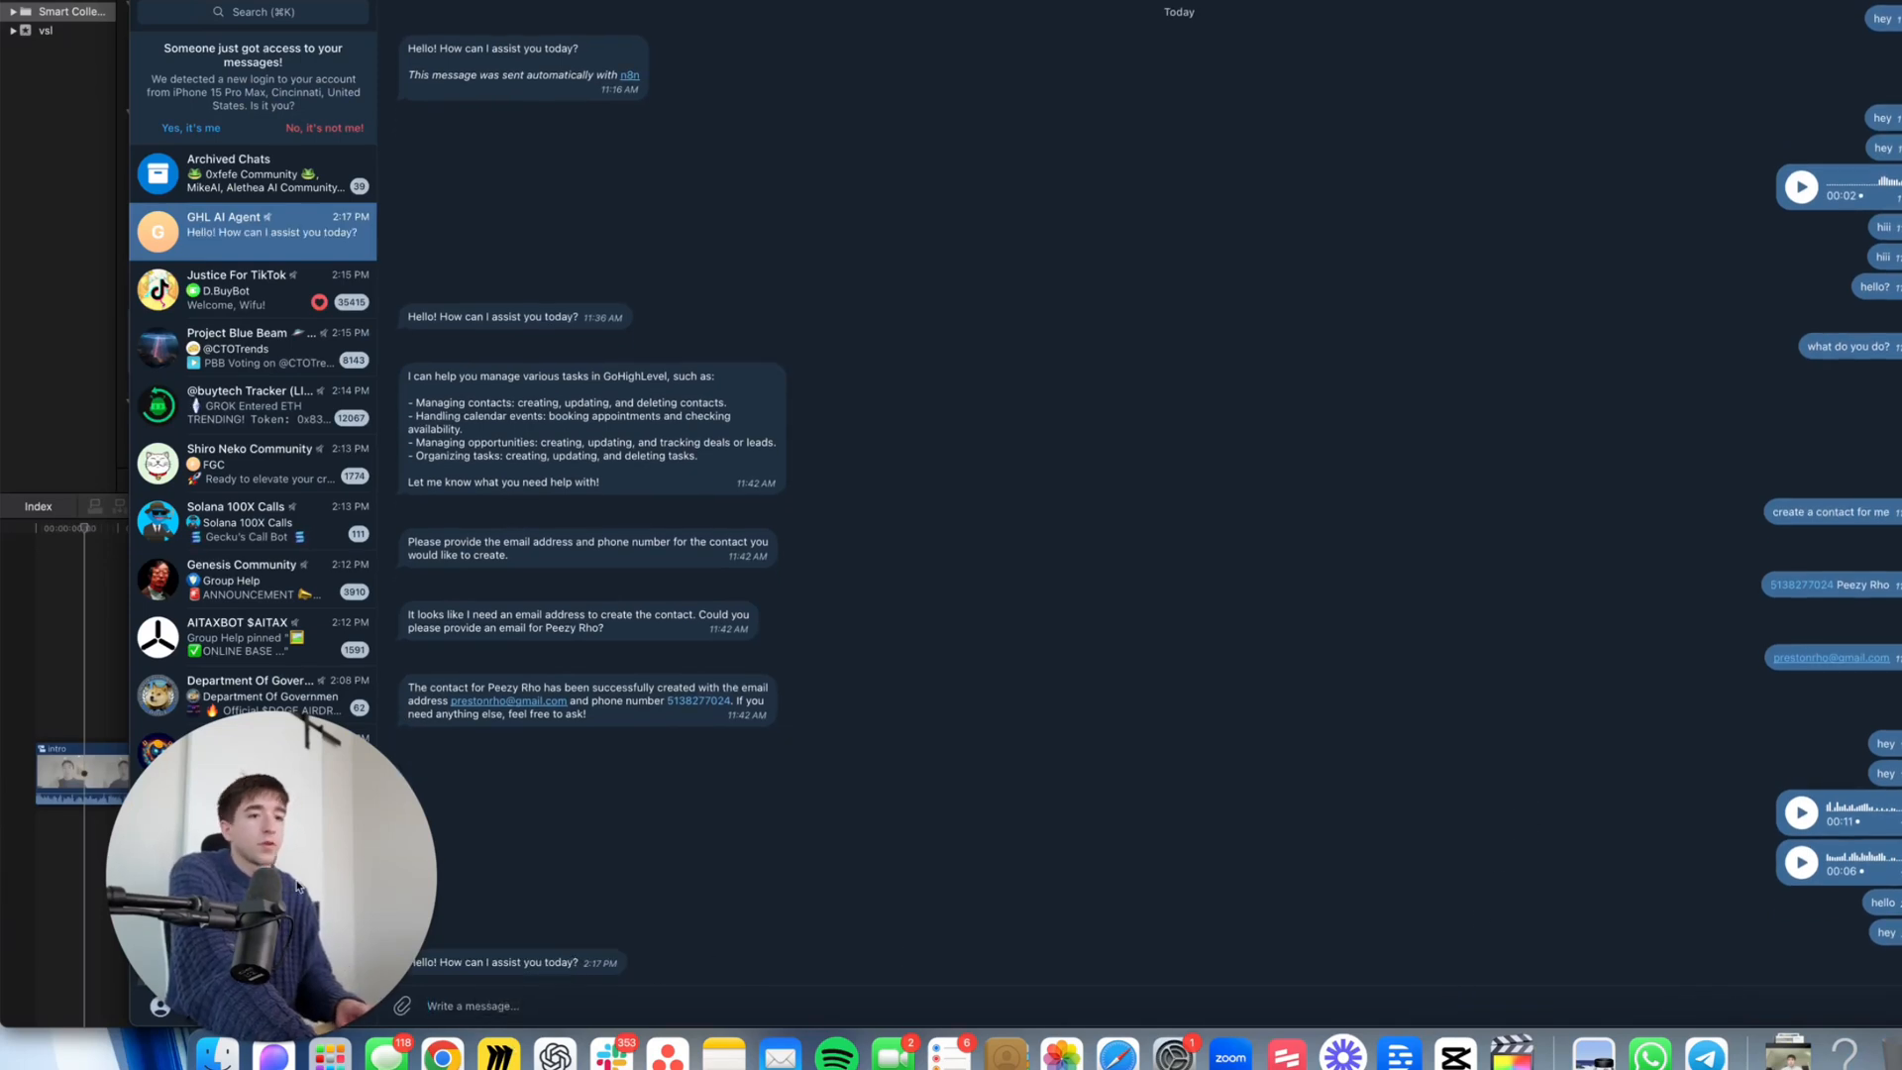
- Ask the bot to add a roadmap call event tomorrow at 5pm with the contact's e-mail
left_click(759, 1005)
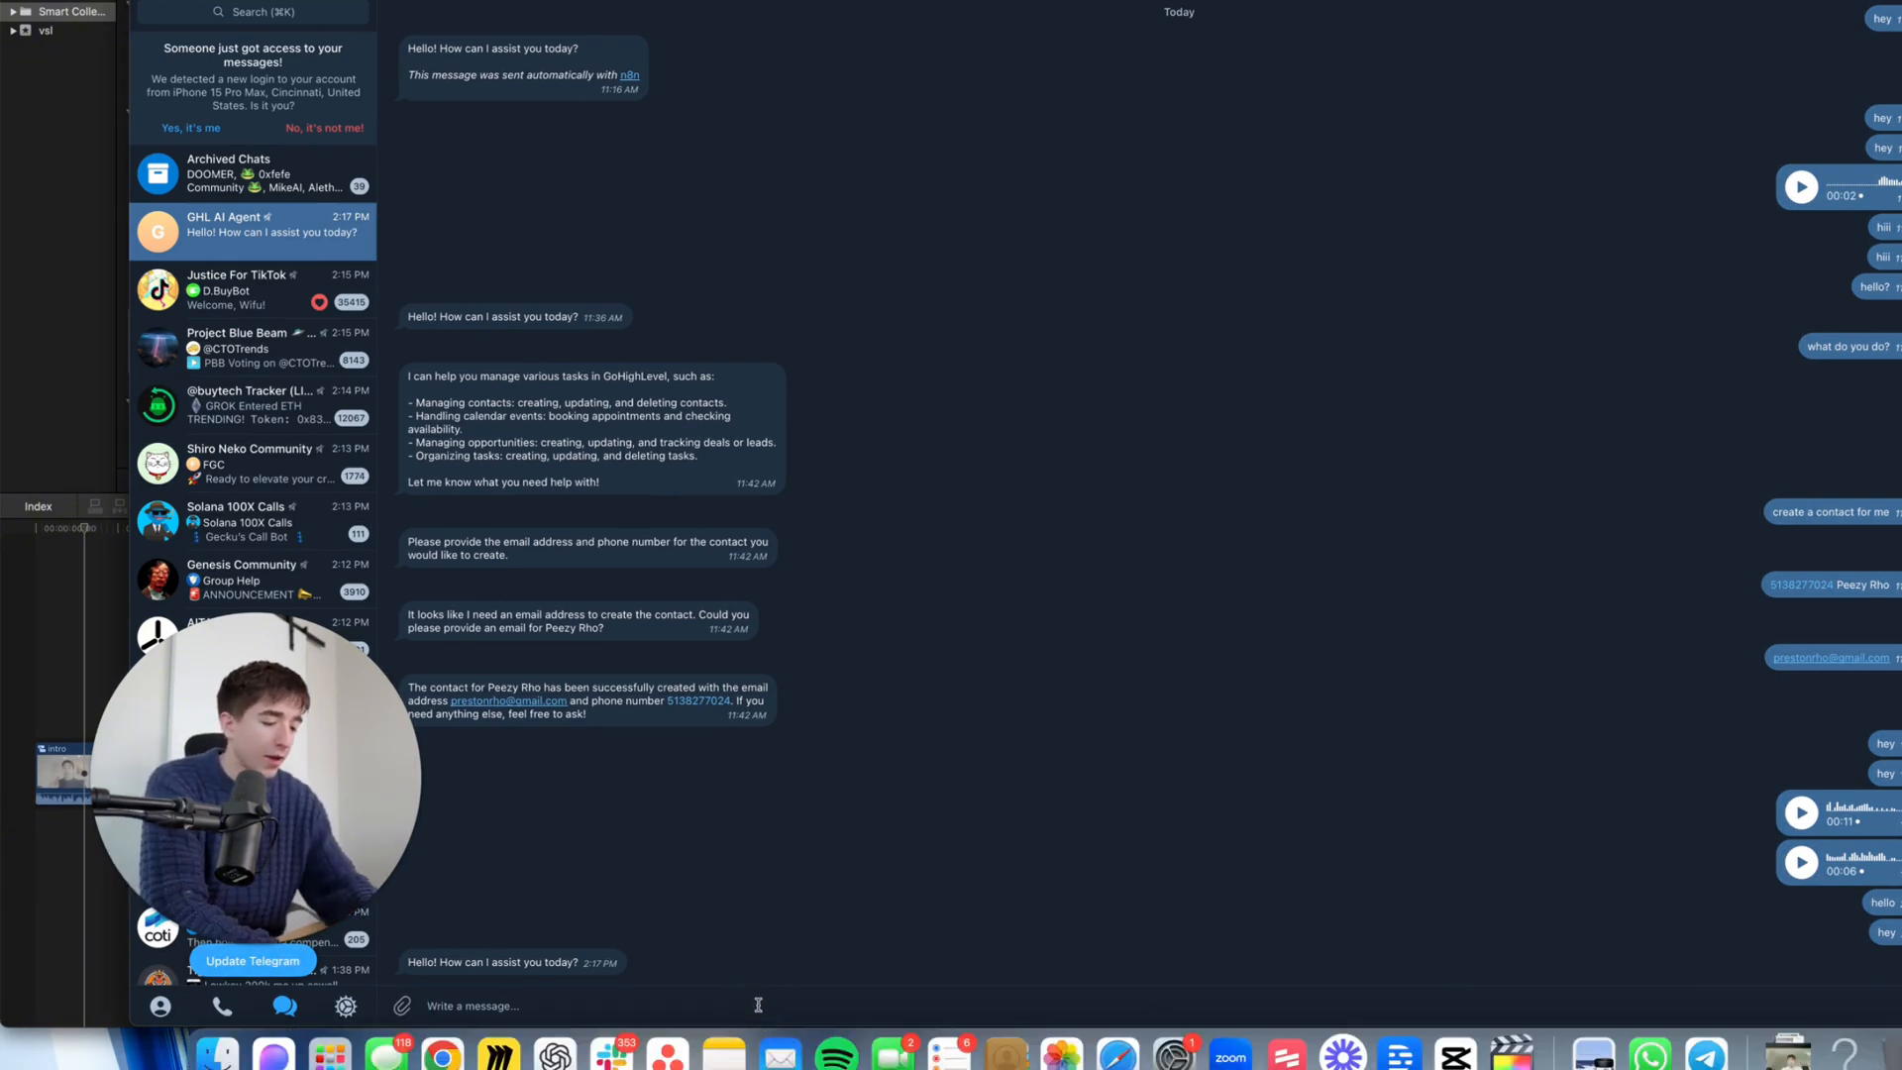
type("can you")
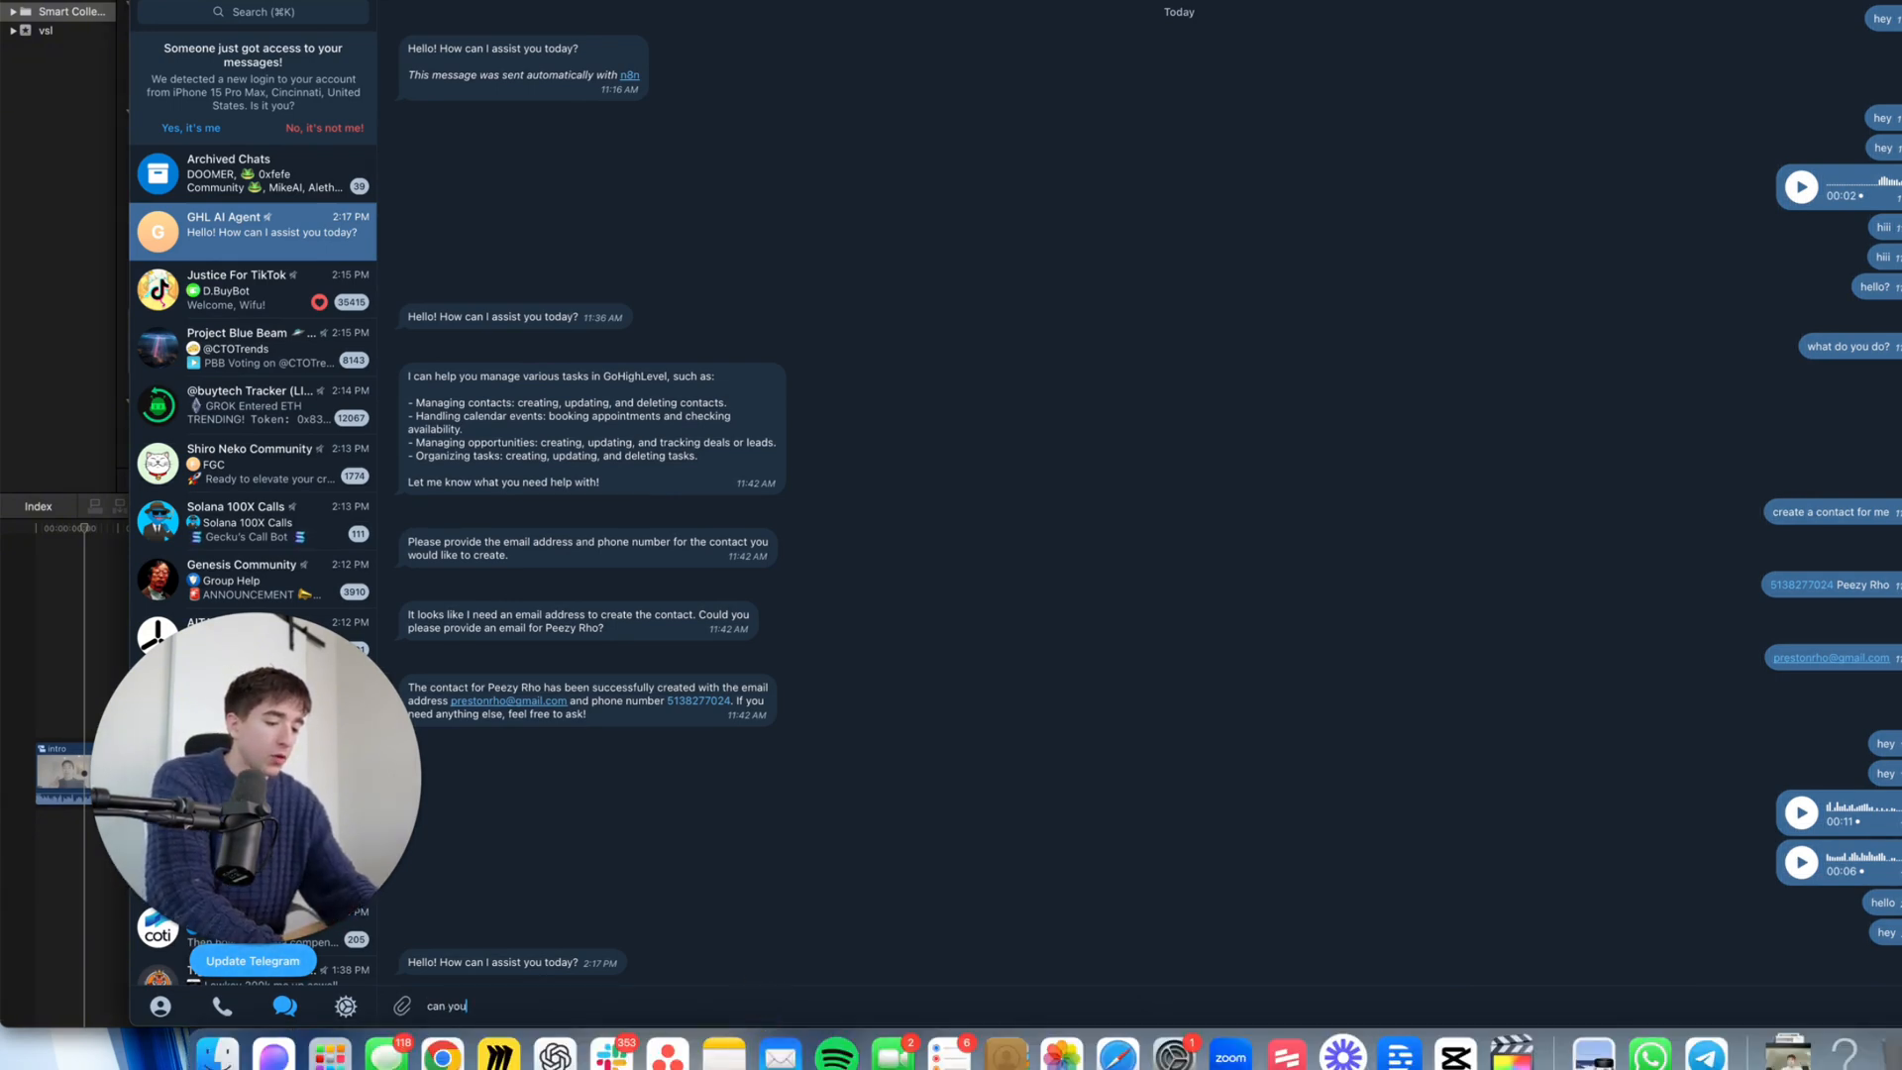
type(" add event to")
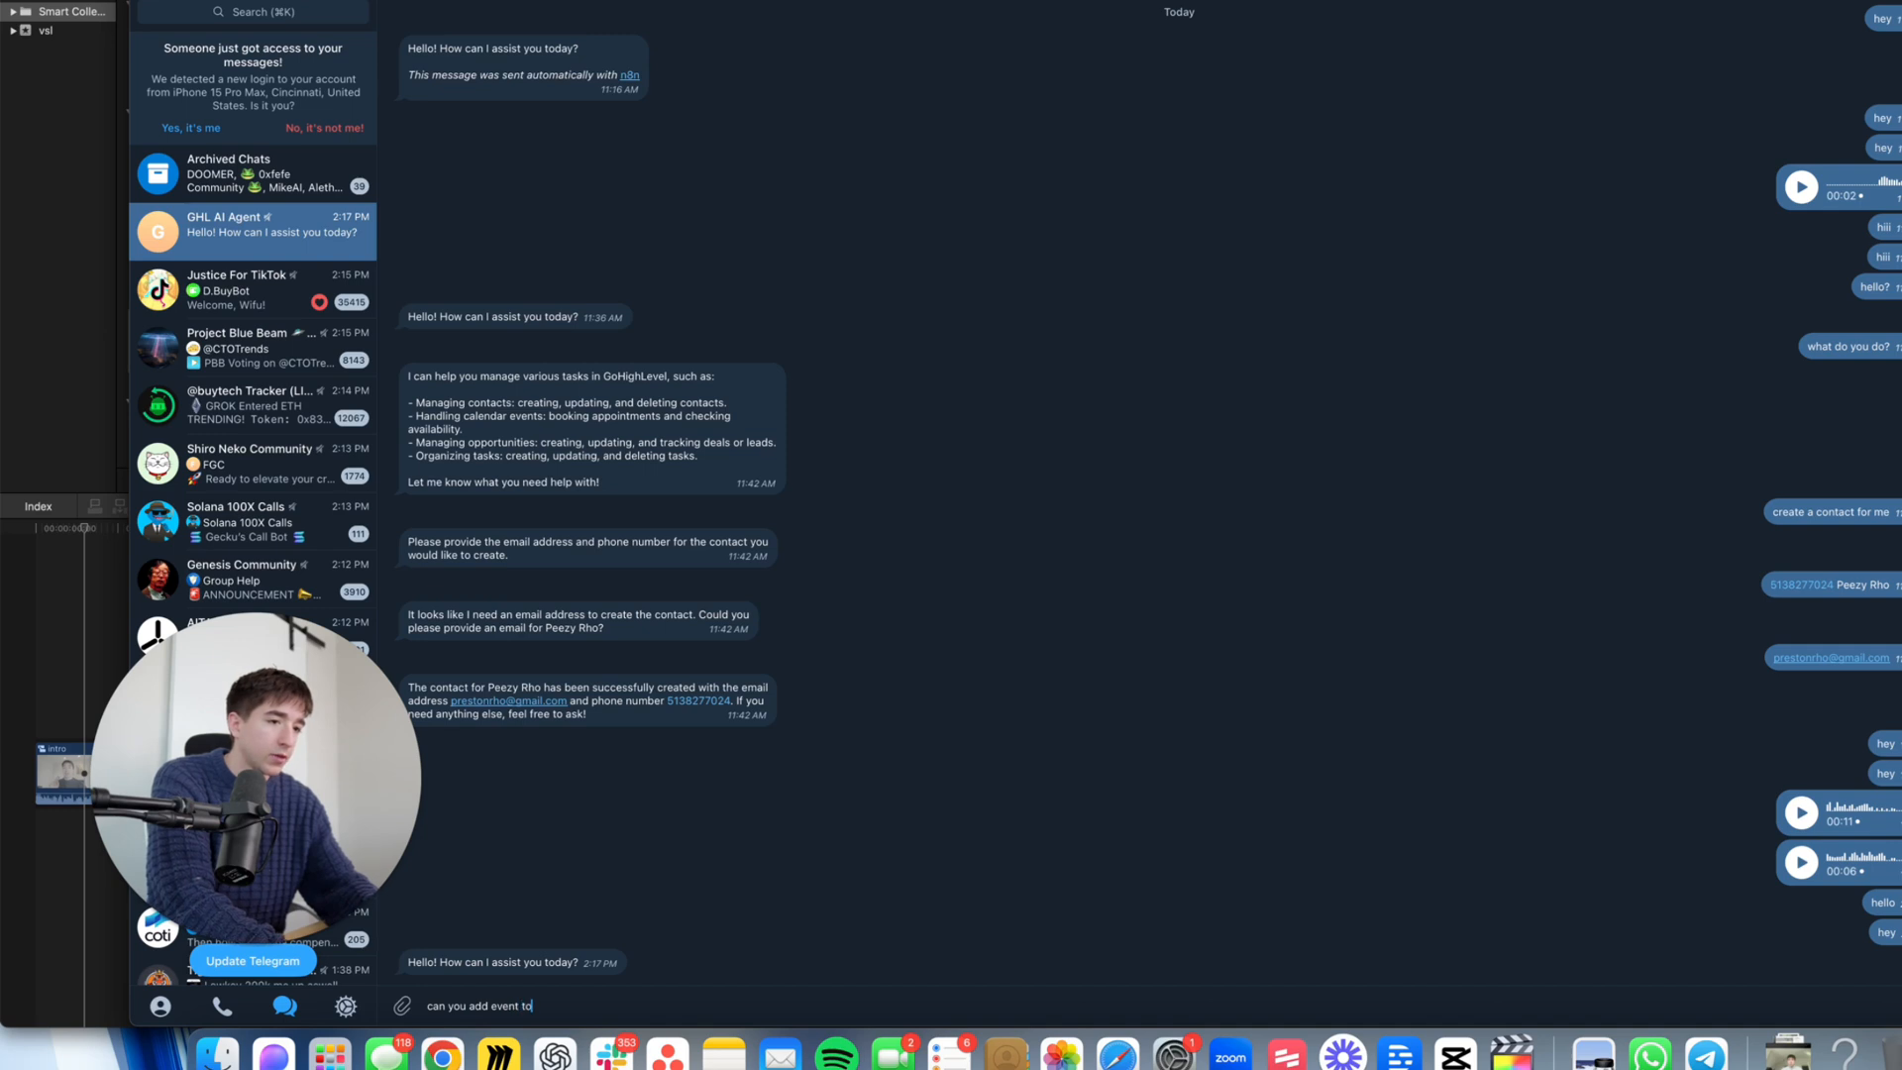
type(" my calendar>")
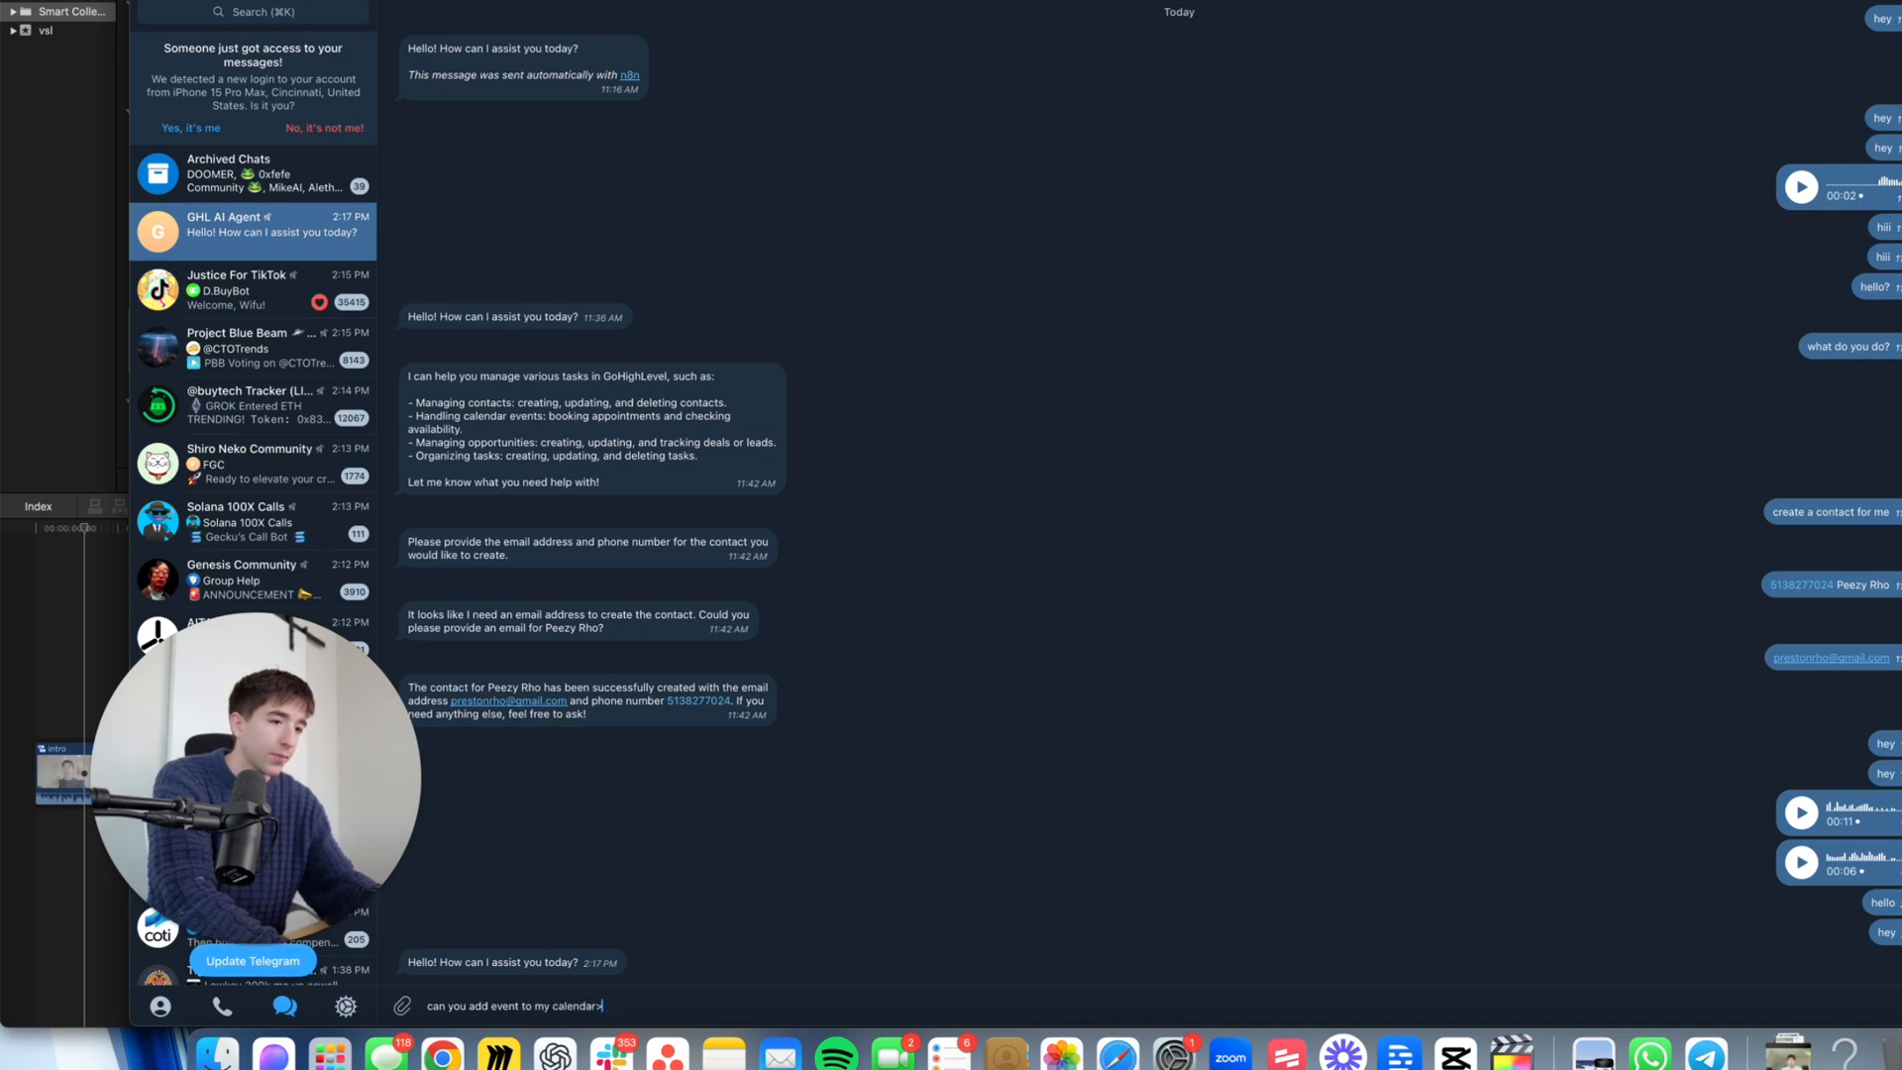
key("Return")
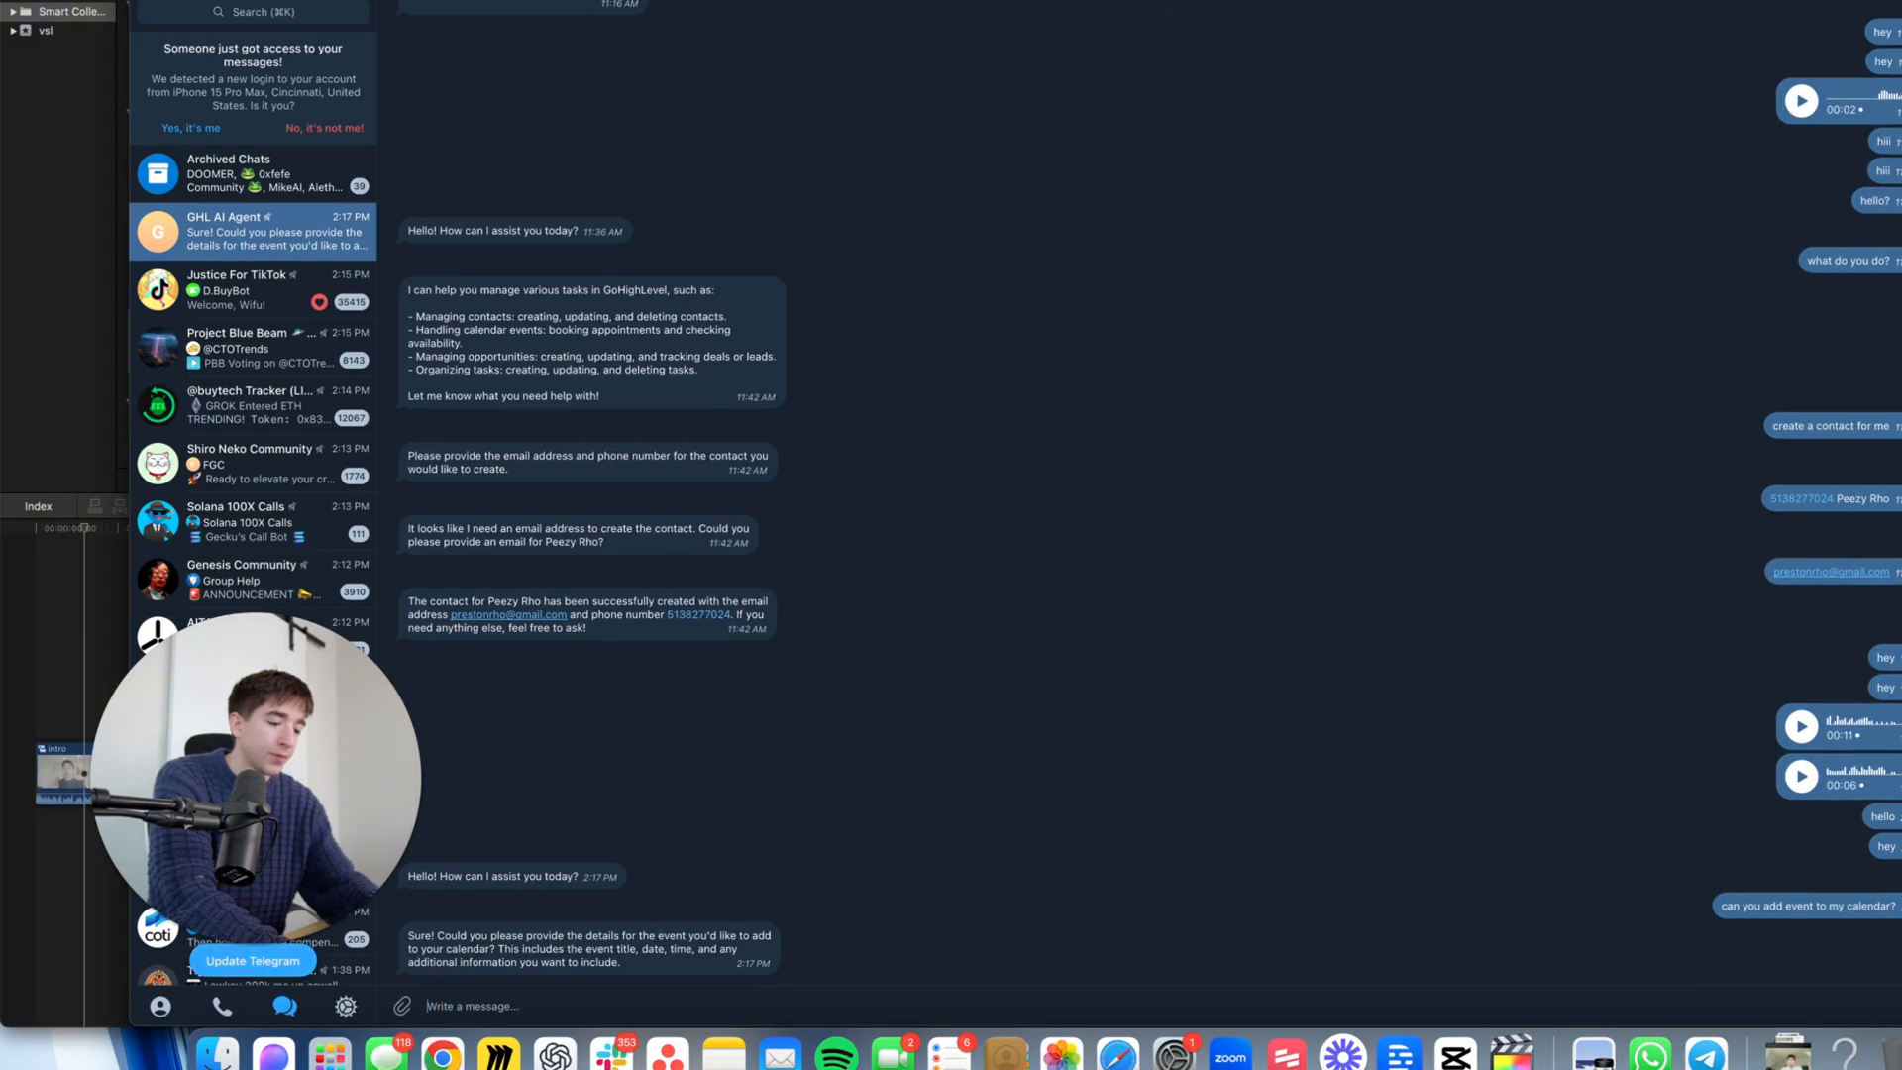
type("roadmap call ")
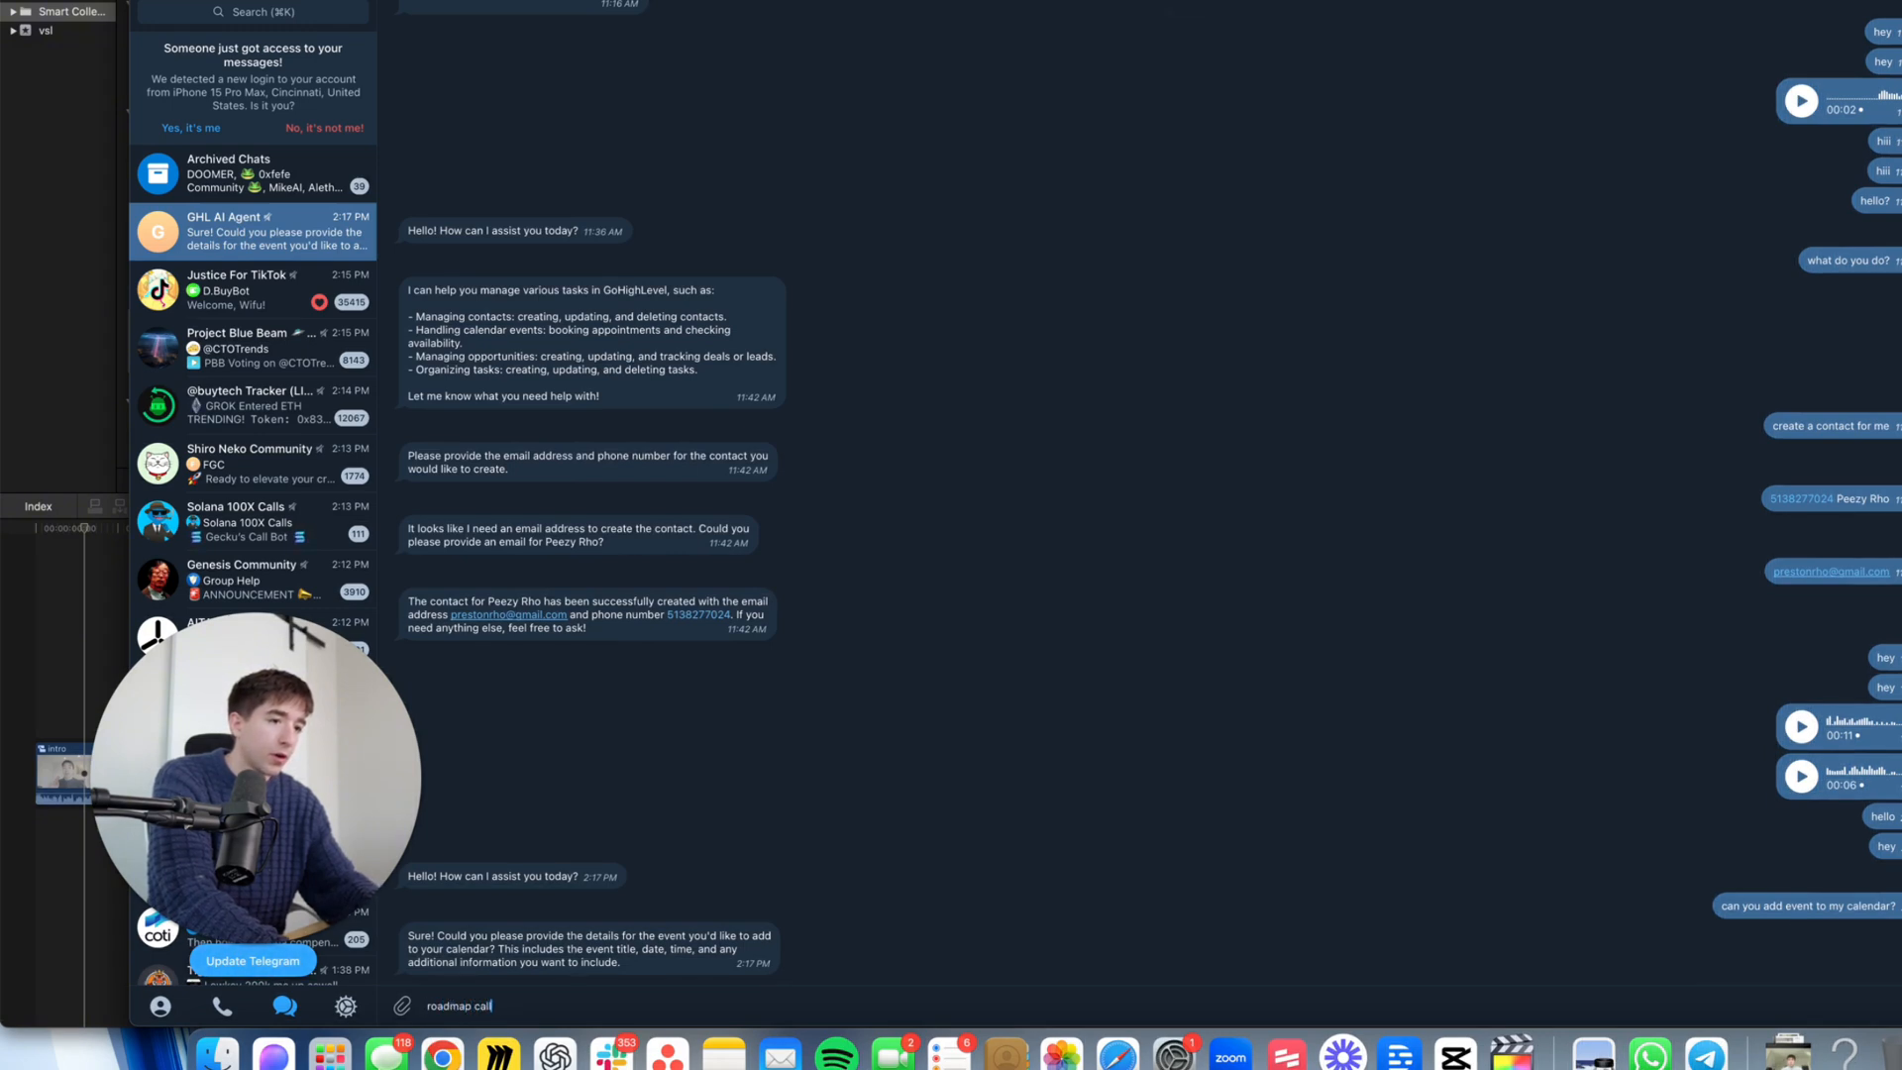
type("tomorrow at")
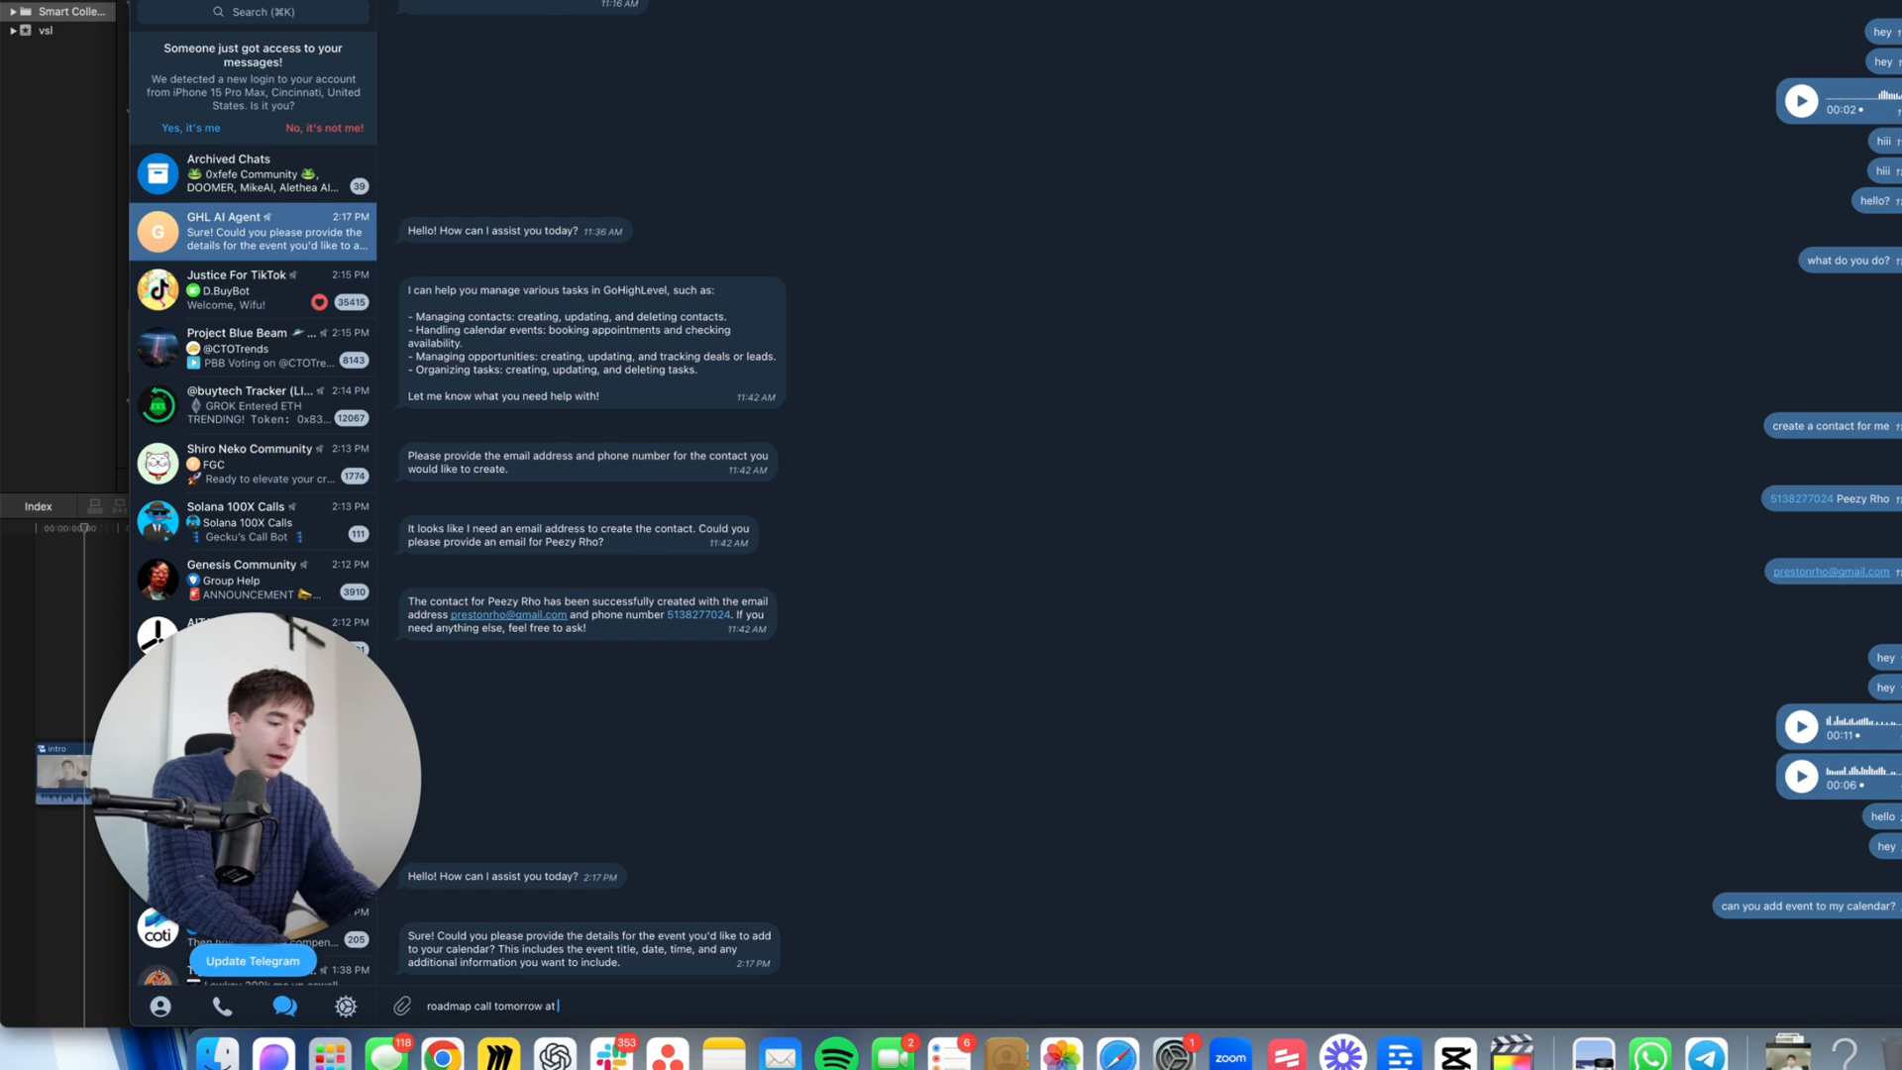
type(" 5pm")
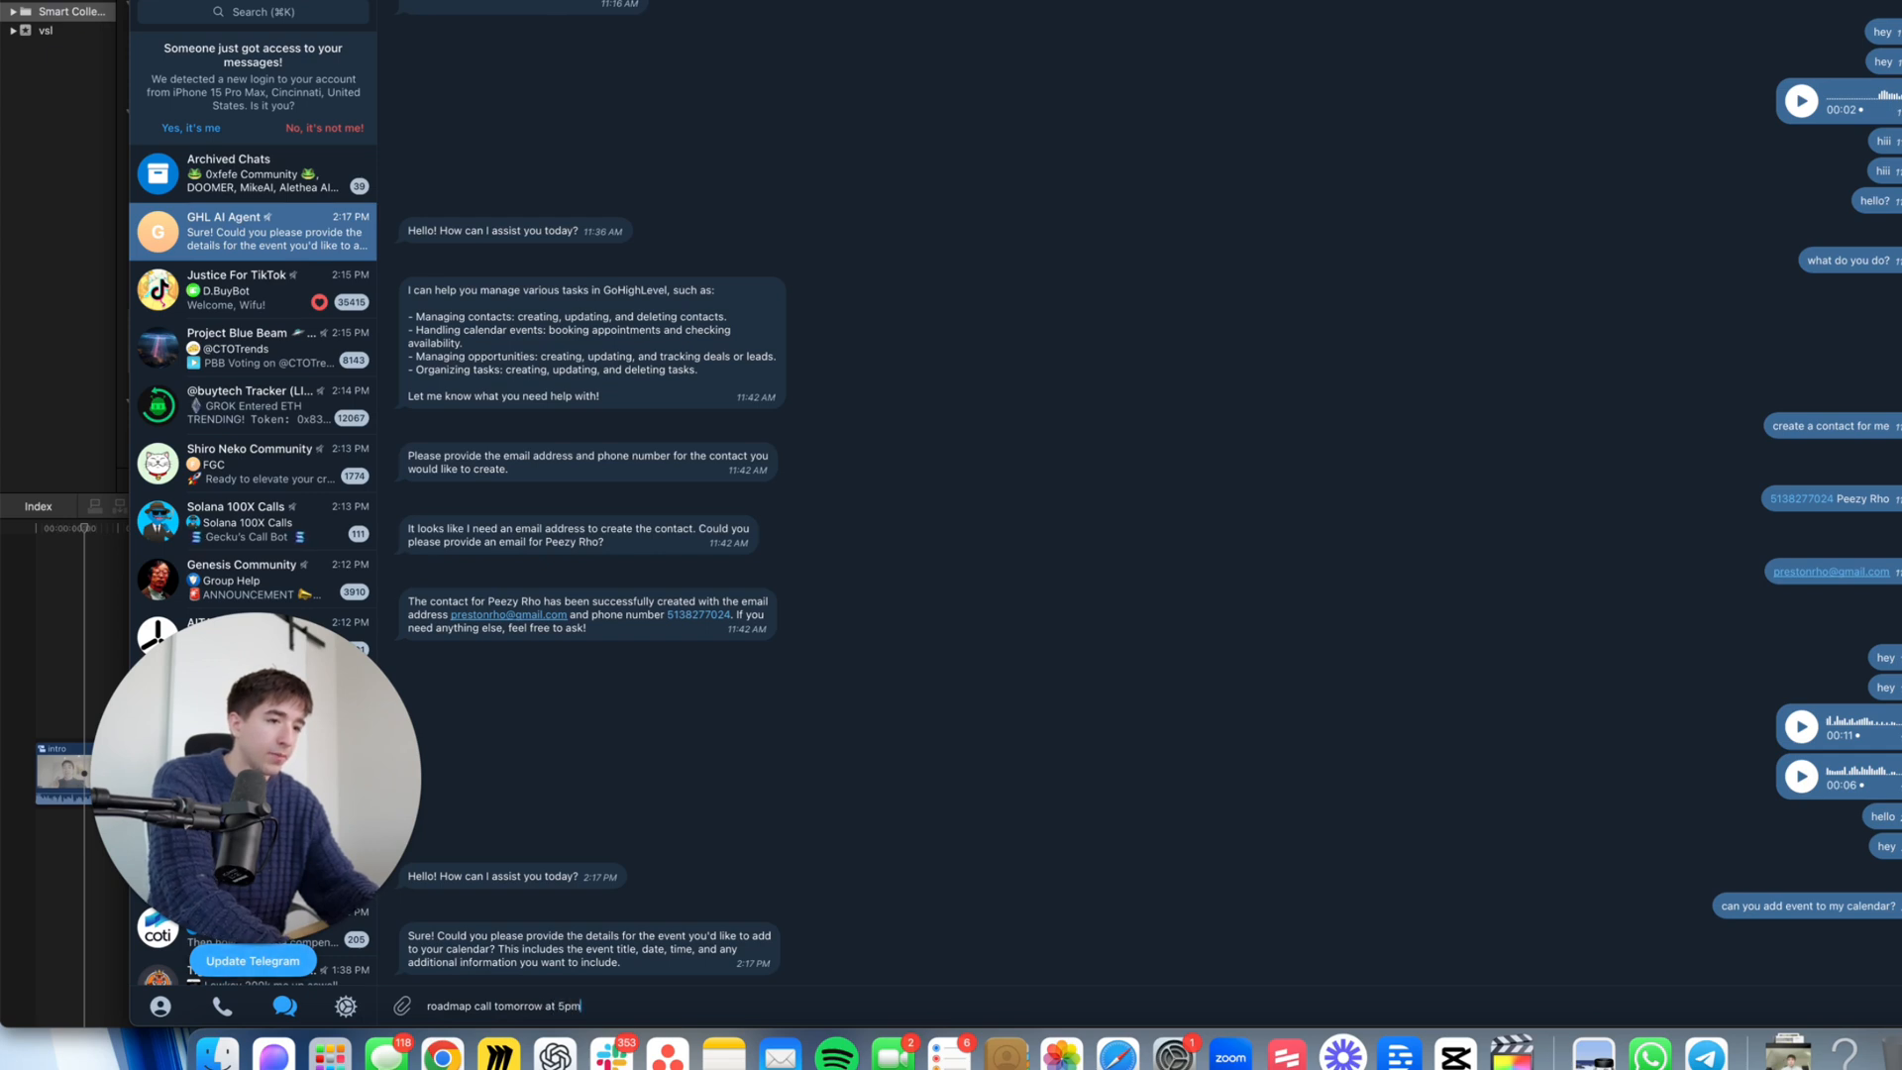
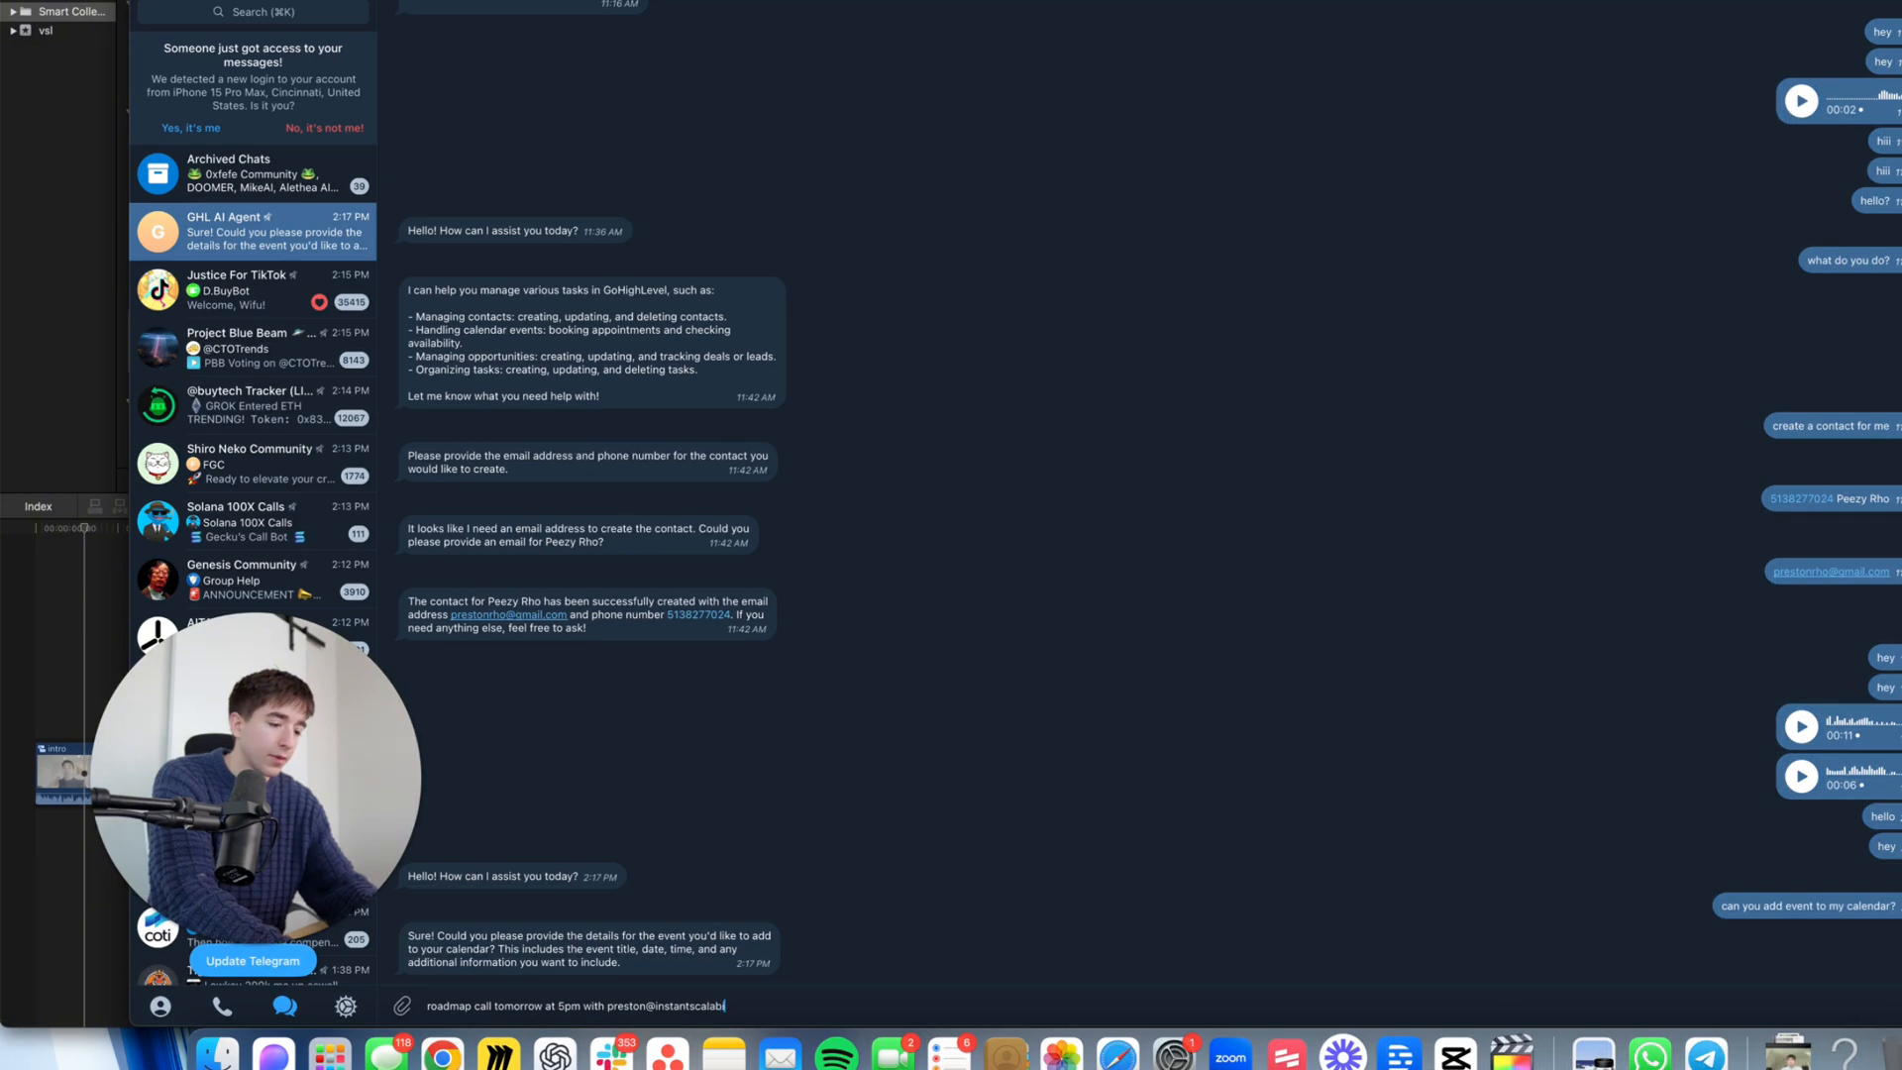
key("Return")
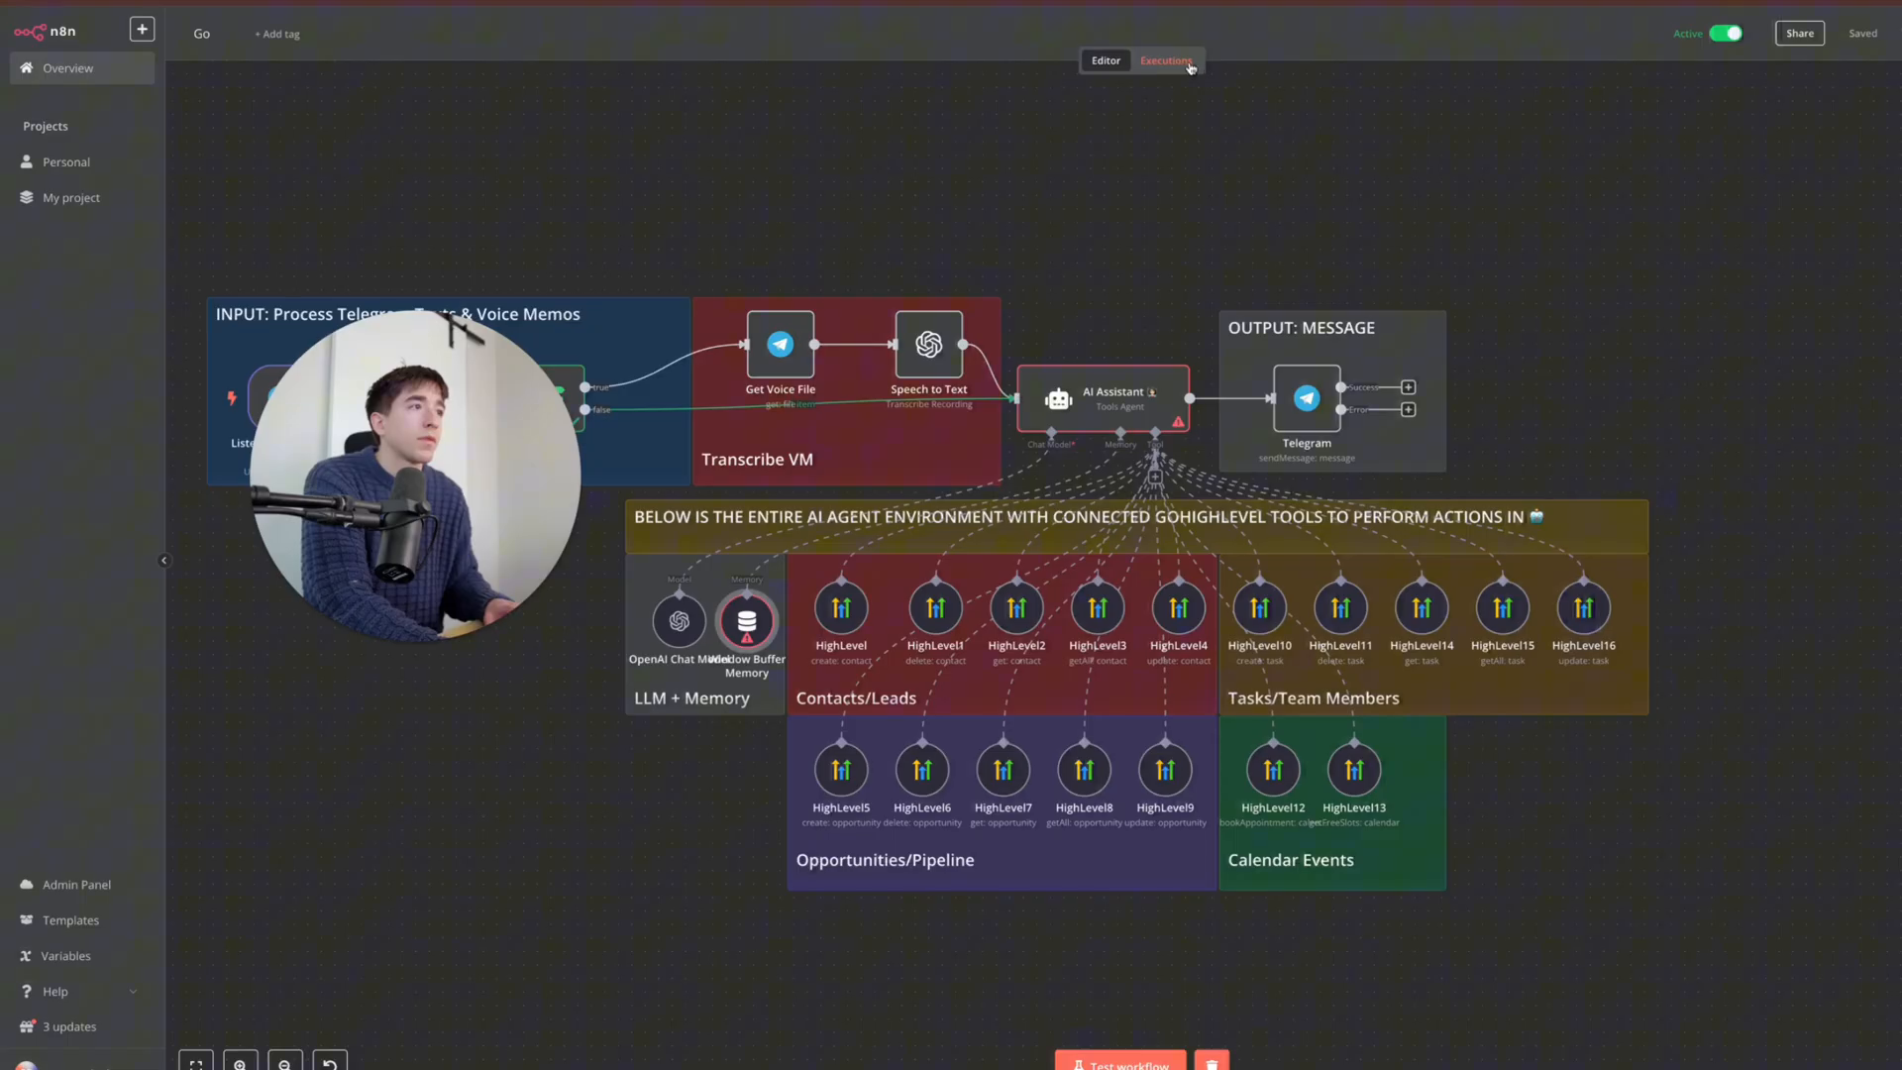
- Open Executions and view the 13 Mar 14:18:01 run that succeeded in 3.005s
left_click(1167, 61)
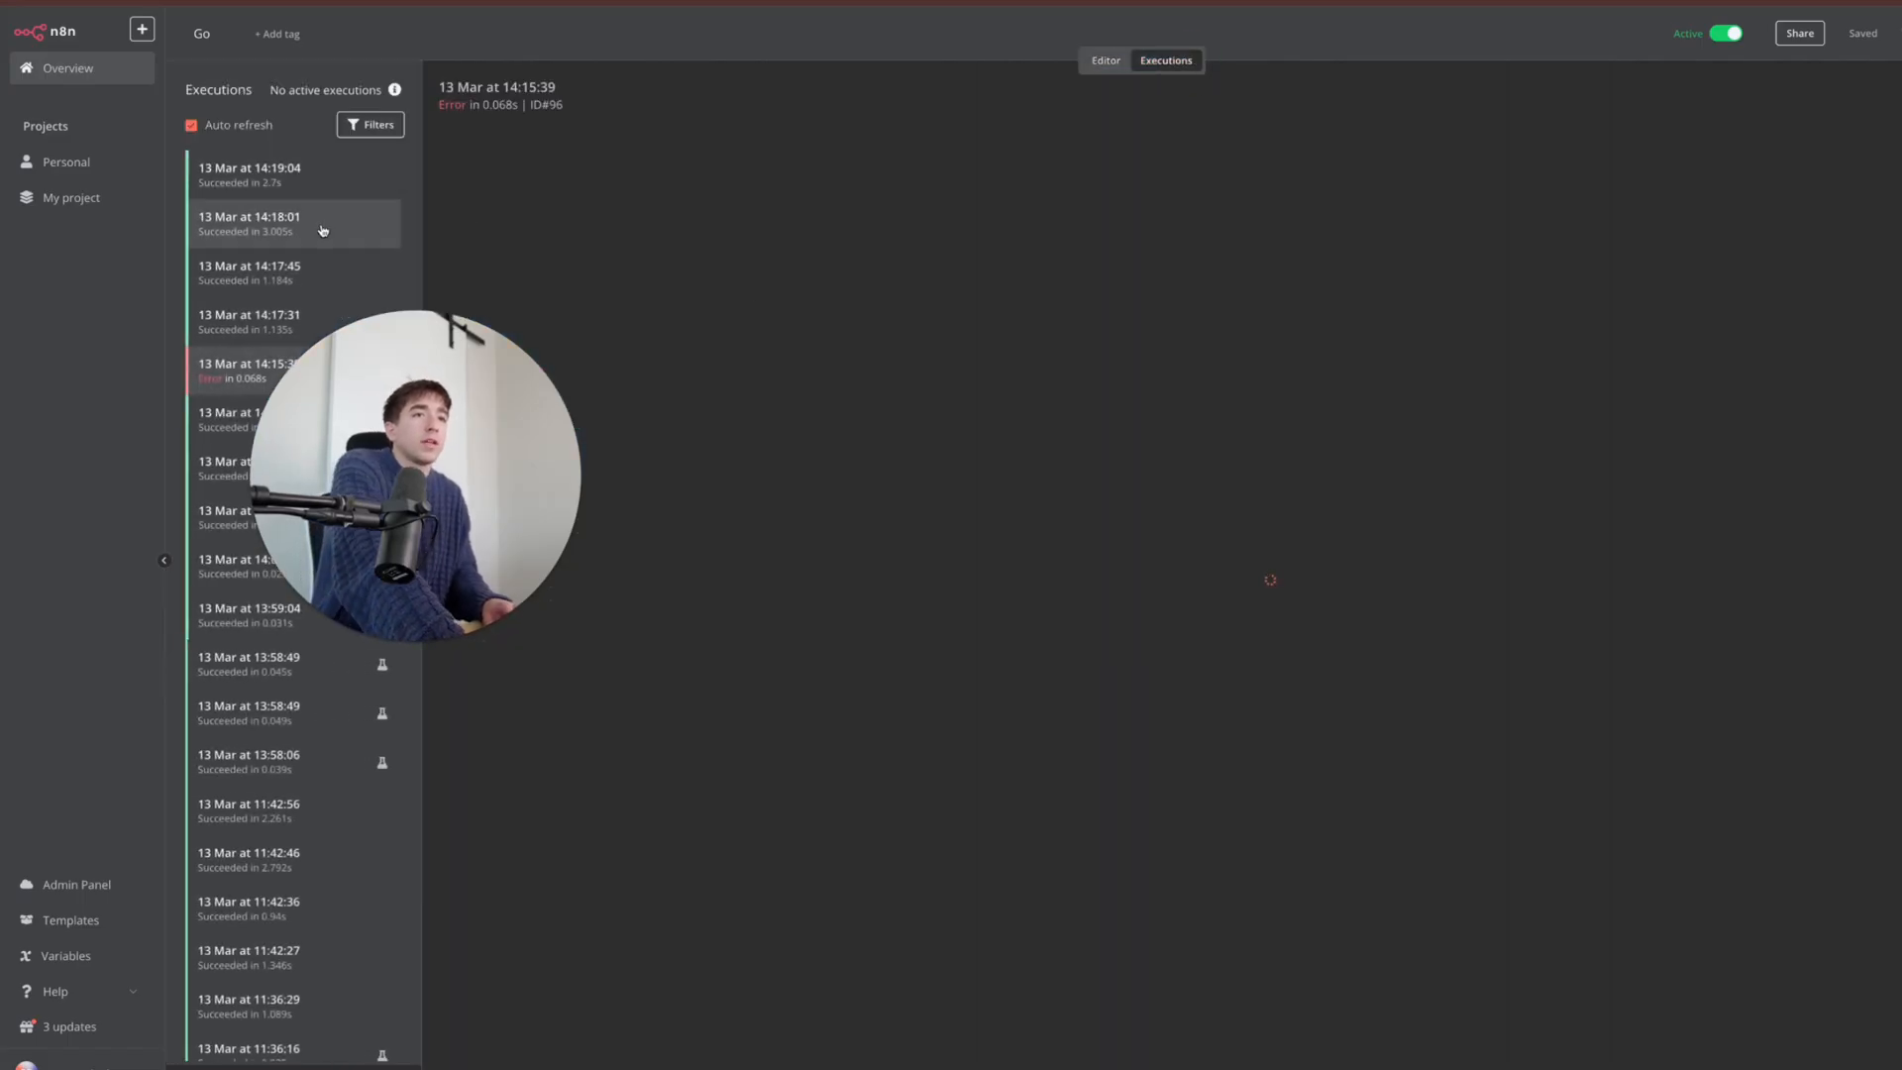
left_click(322, 229)
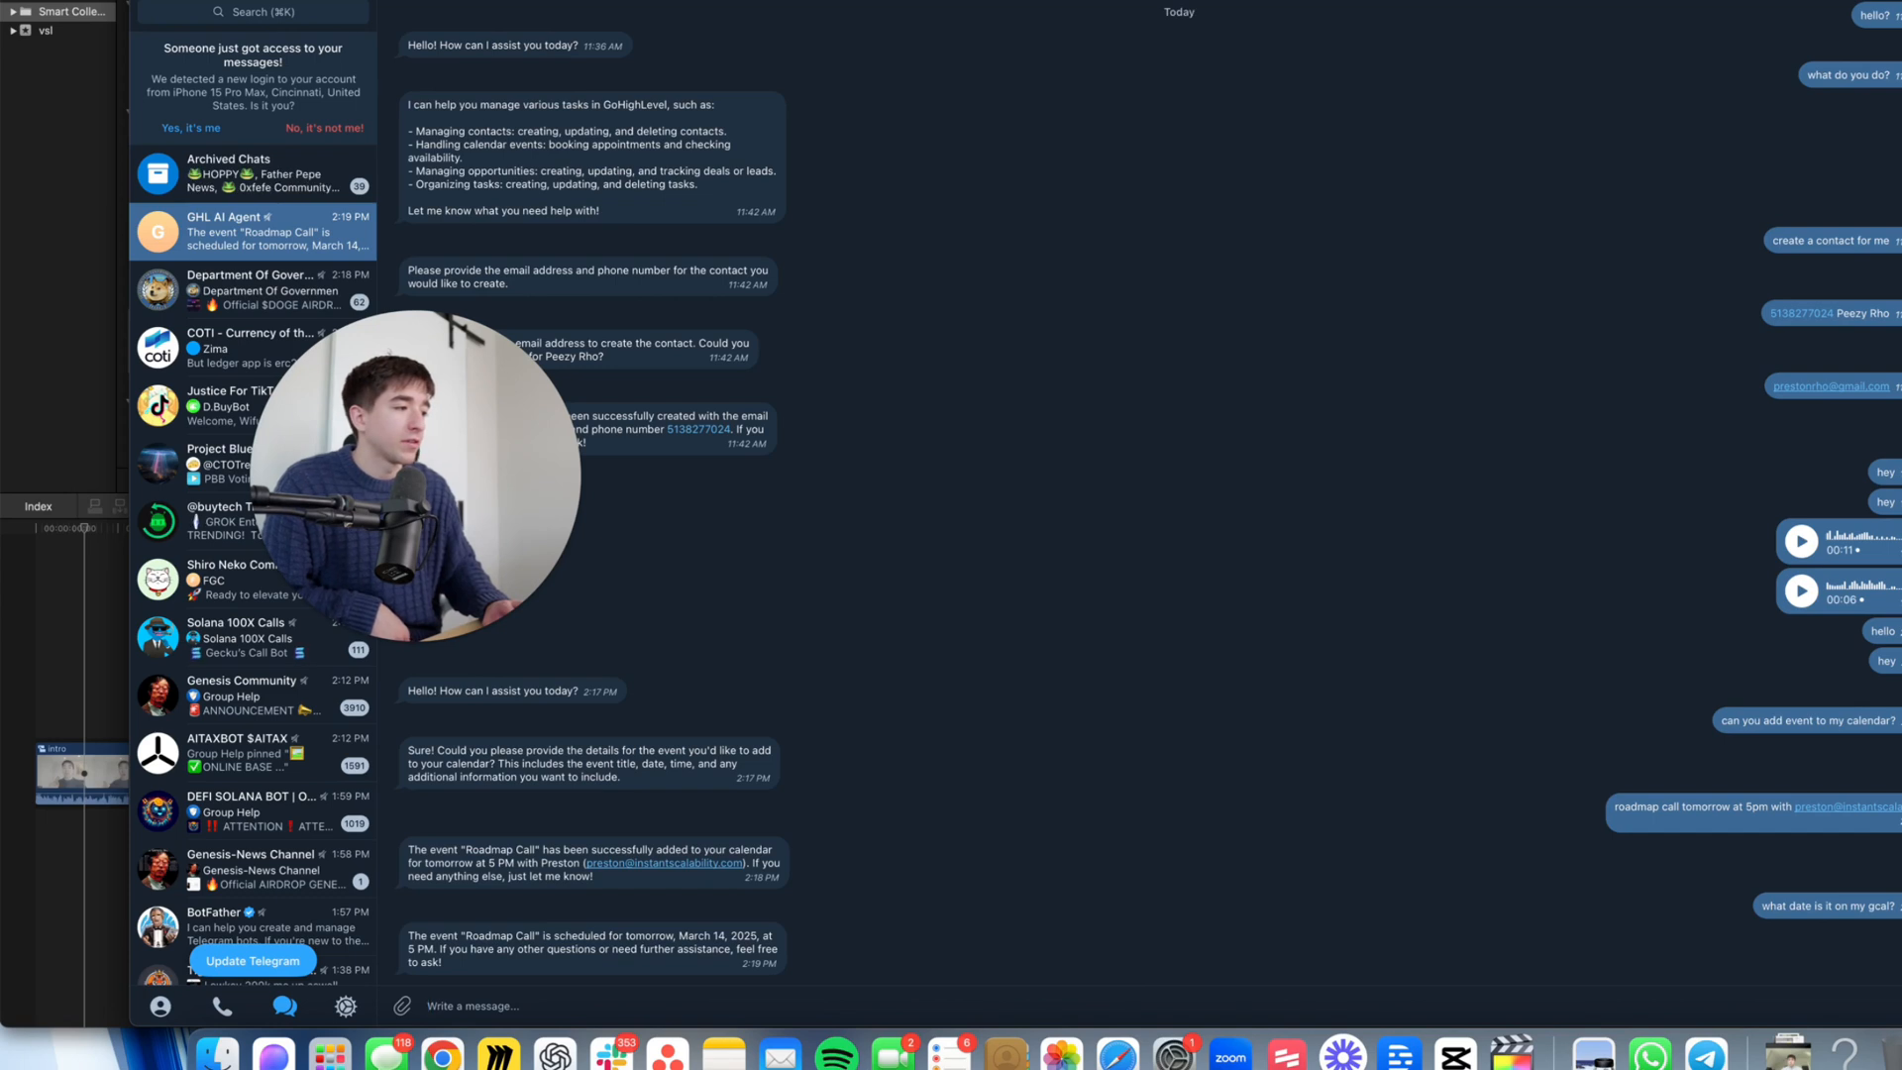
- Record and send a 26-second voice request to the GHL AI Agent bot
left_click(1899, 1005)
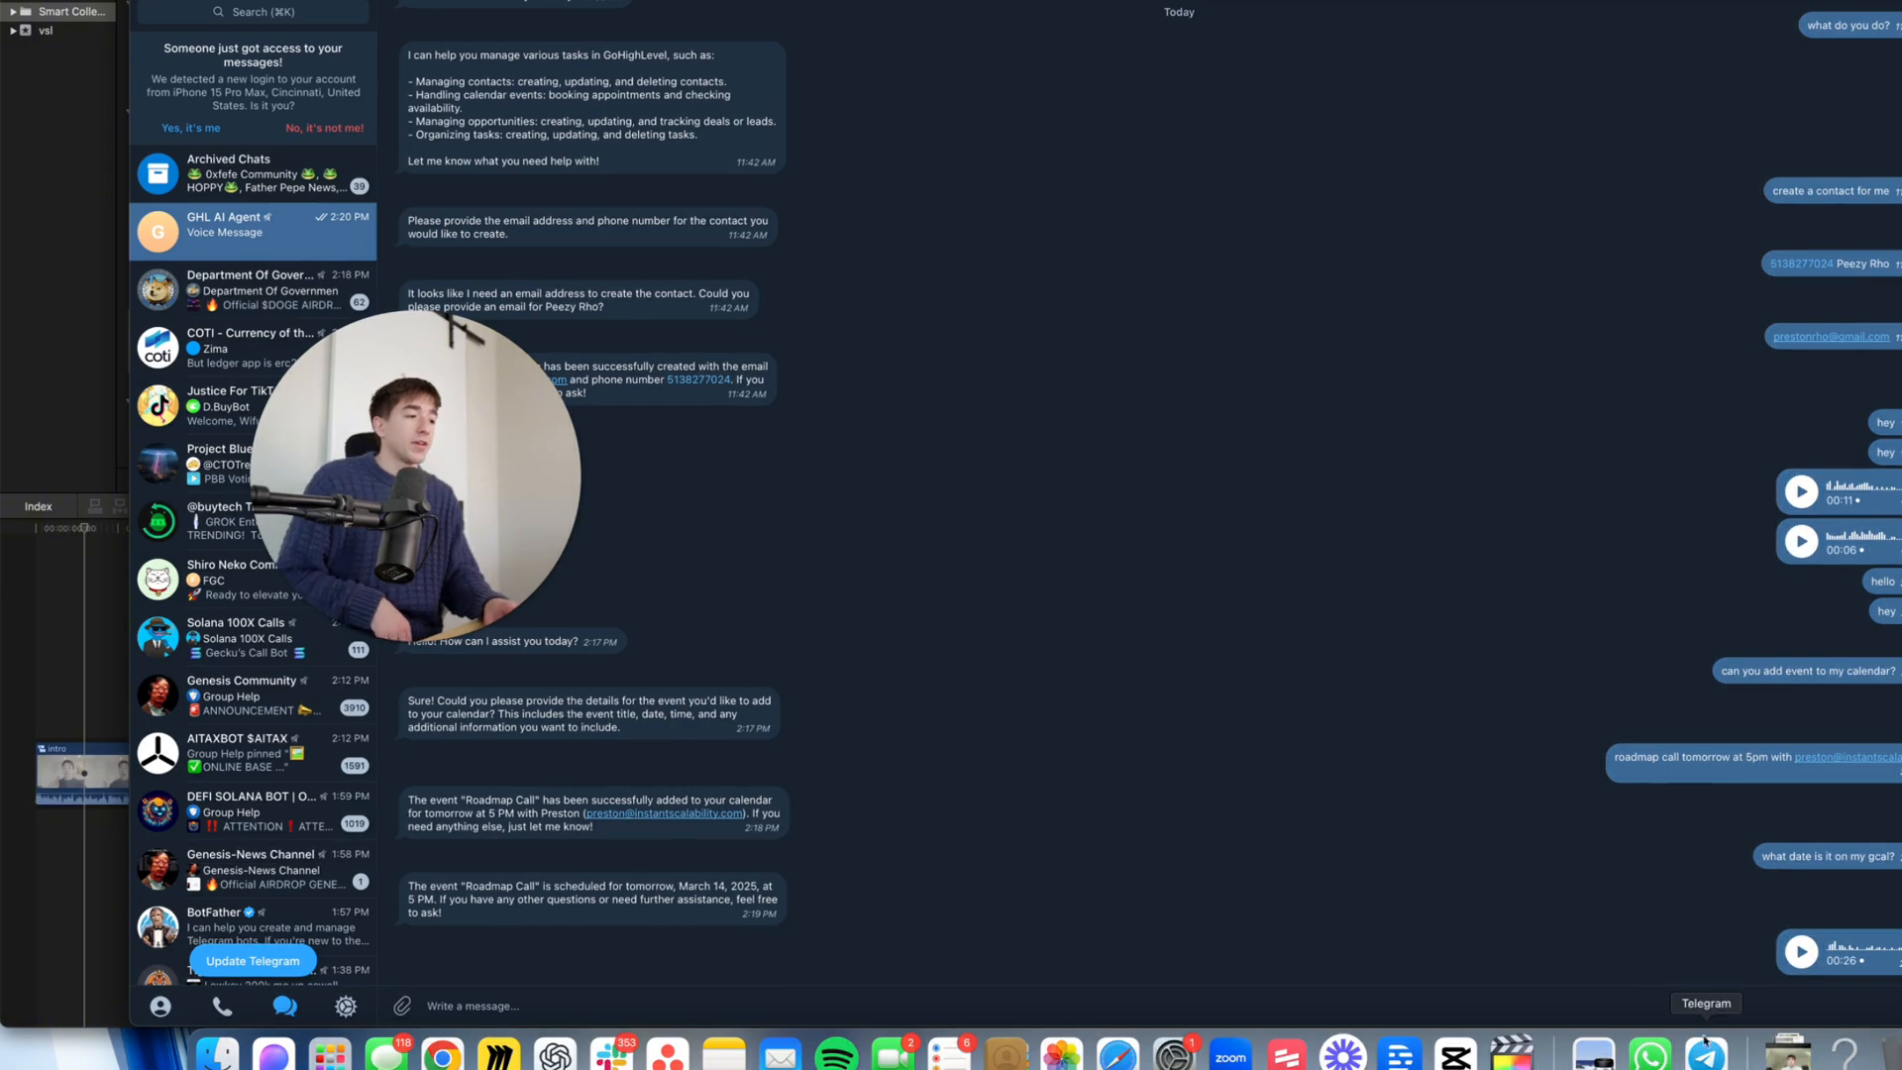
left_click(443, 1055)
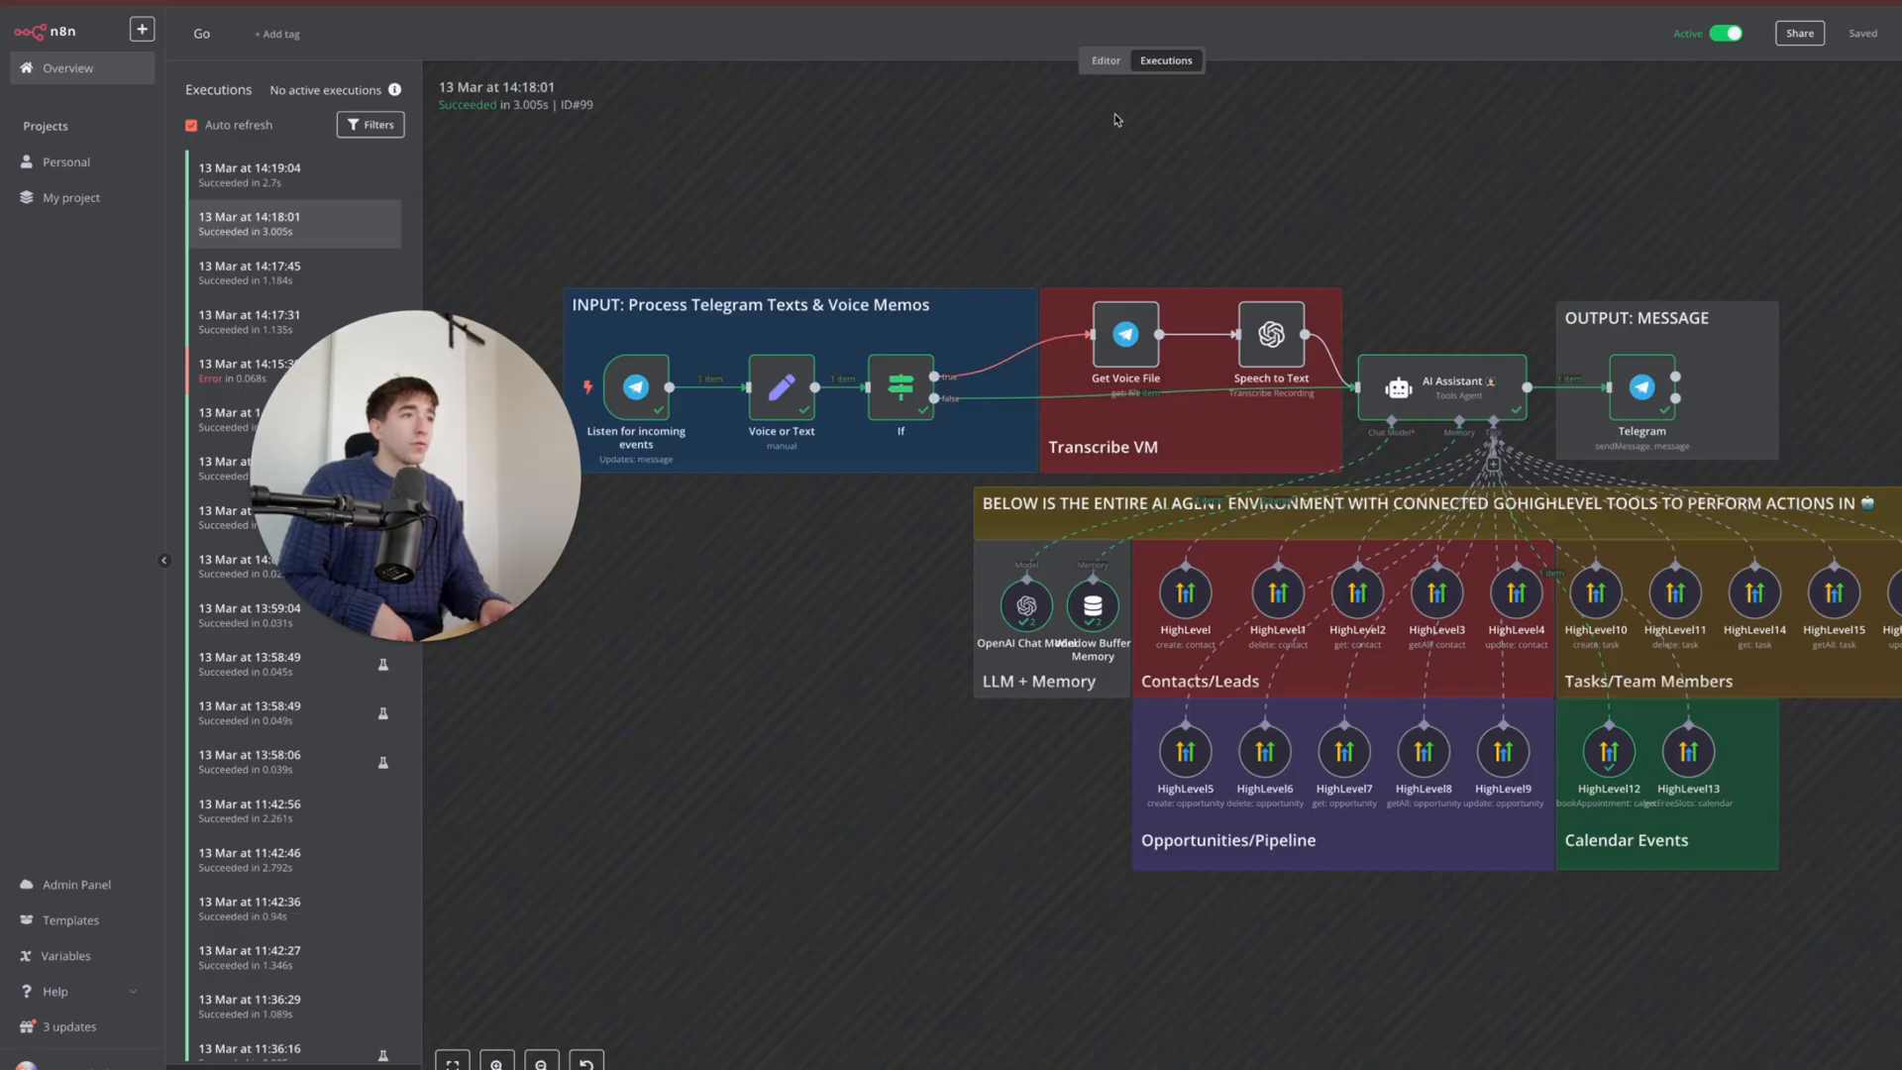
- Reload the executions list and open the new 14:20:33 voice-message run, which succeeded in 9.36s
left_click(1117, 65)
left_click(1155, 57)
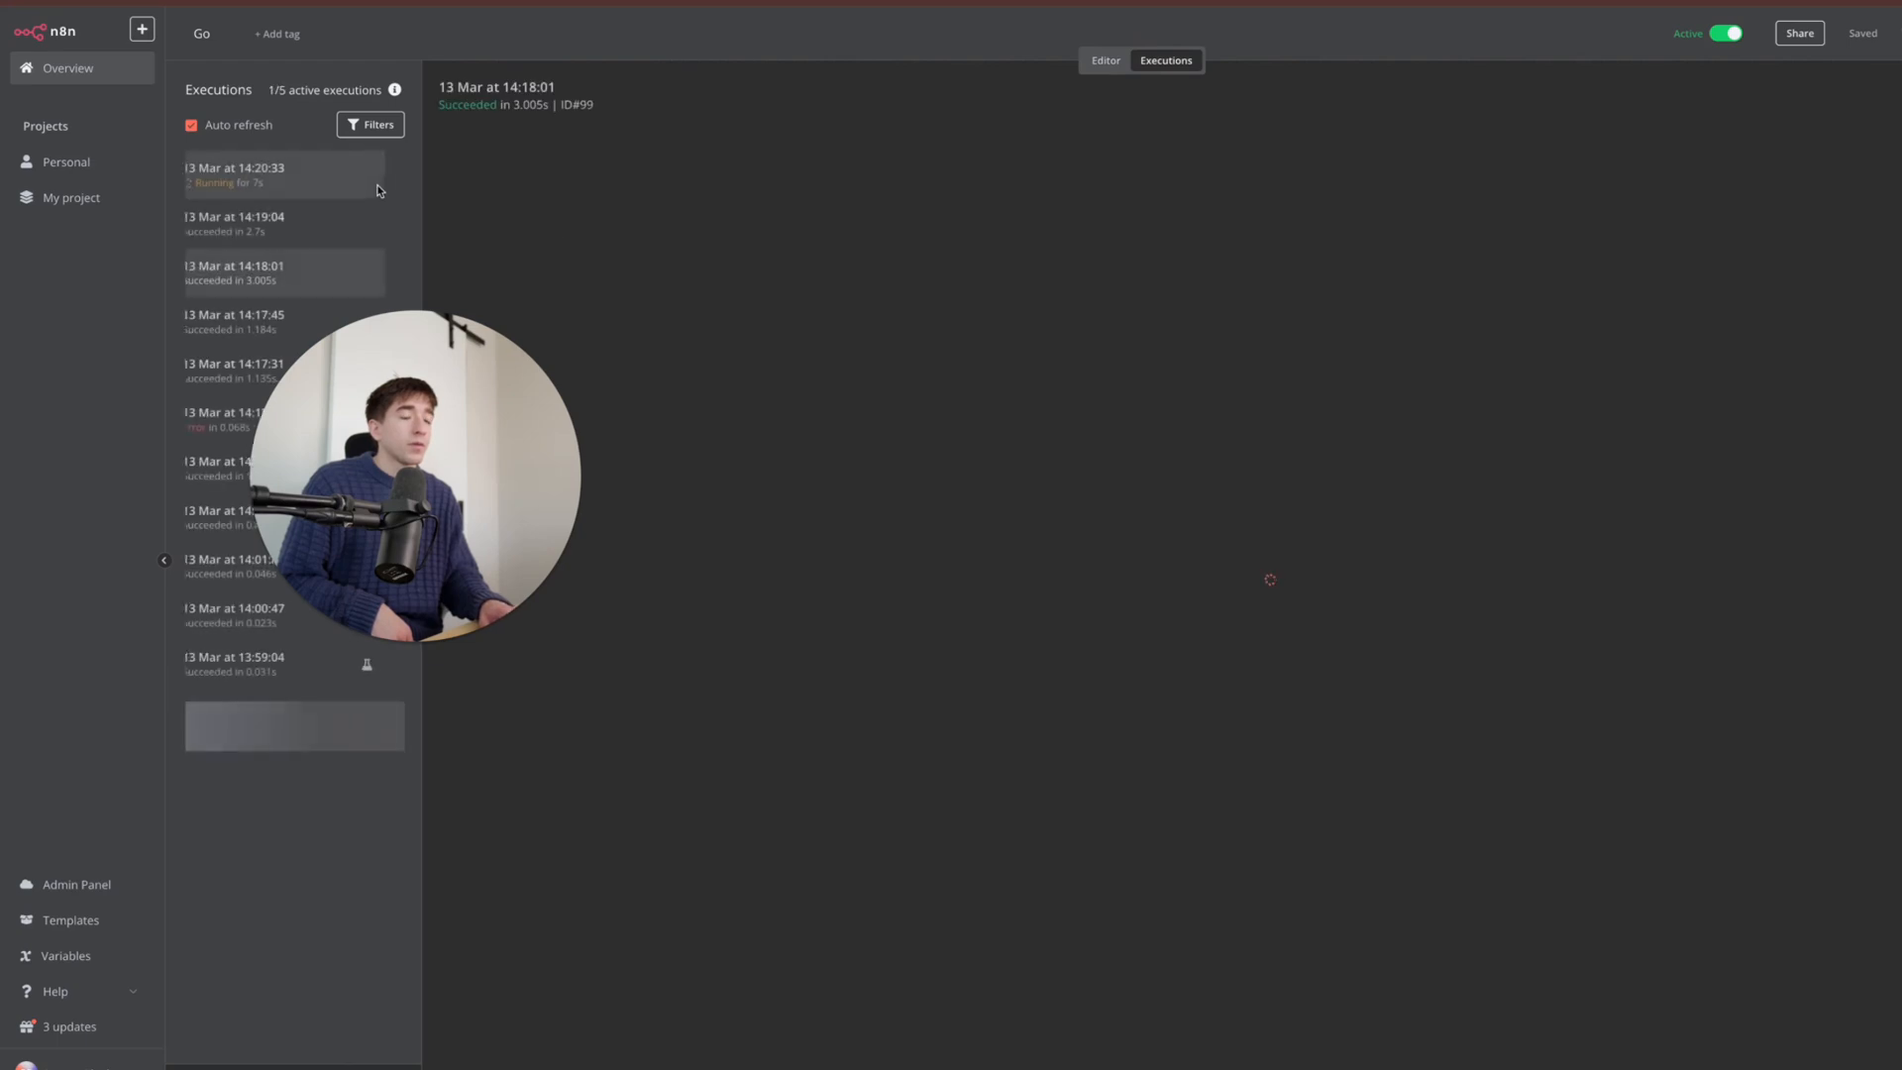
left_click(288, 182)
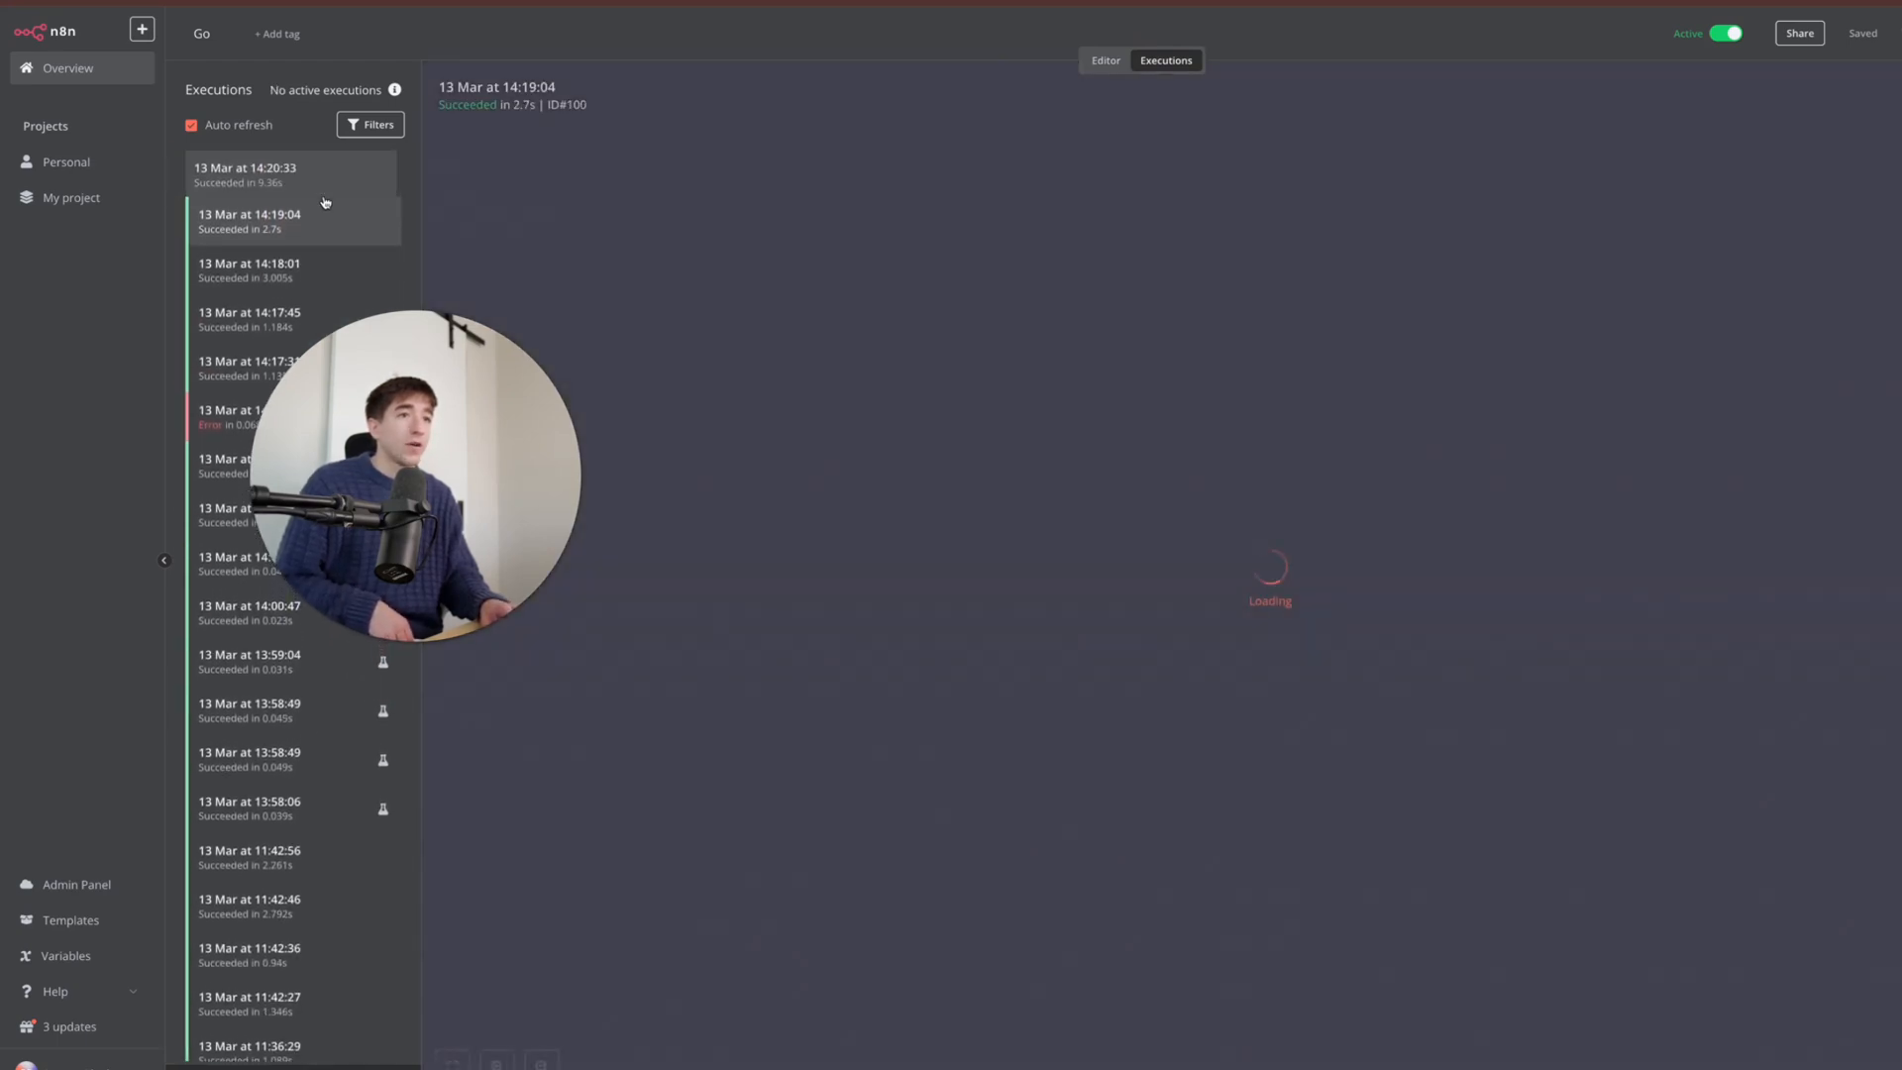
left_click(337, 181)
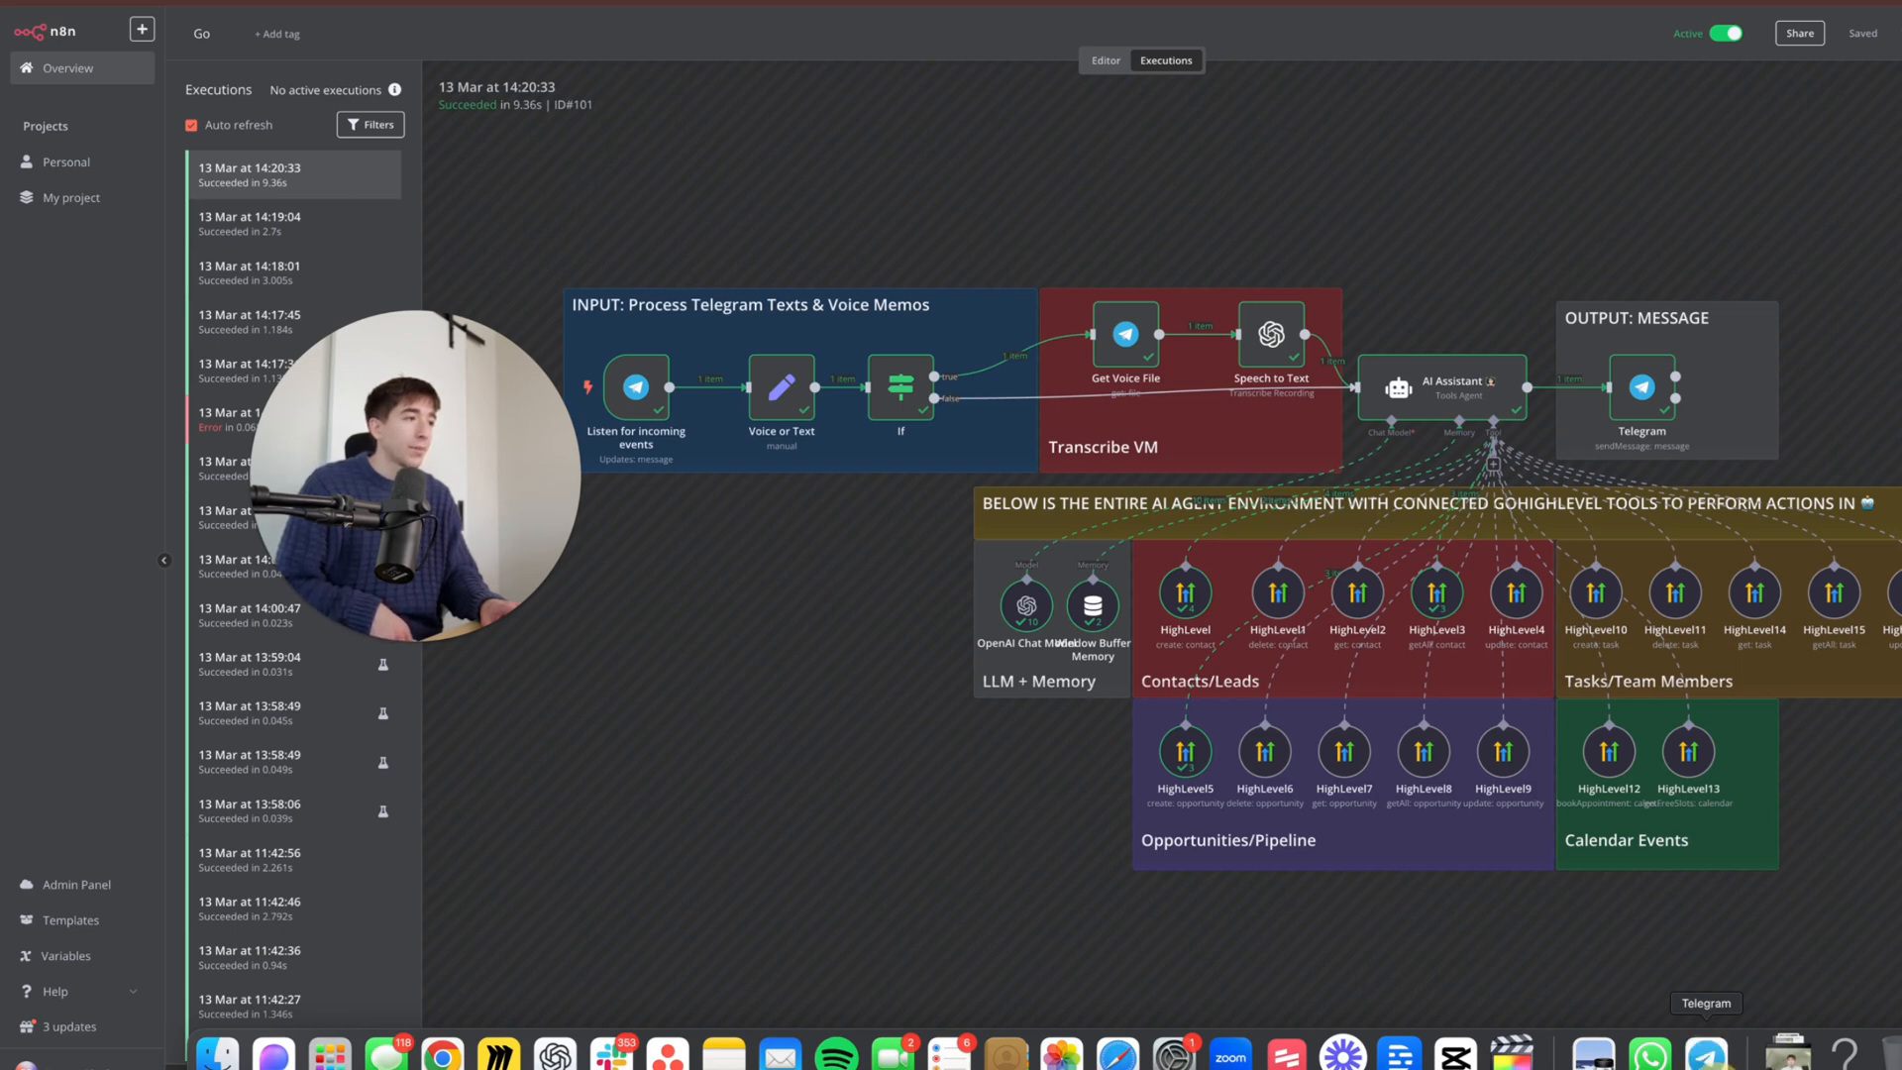
left_click(1706, 1052)
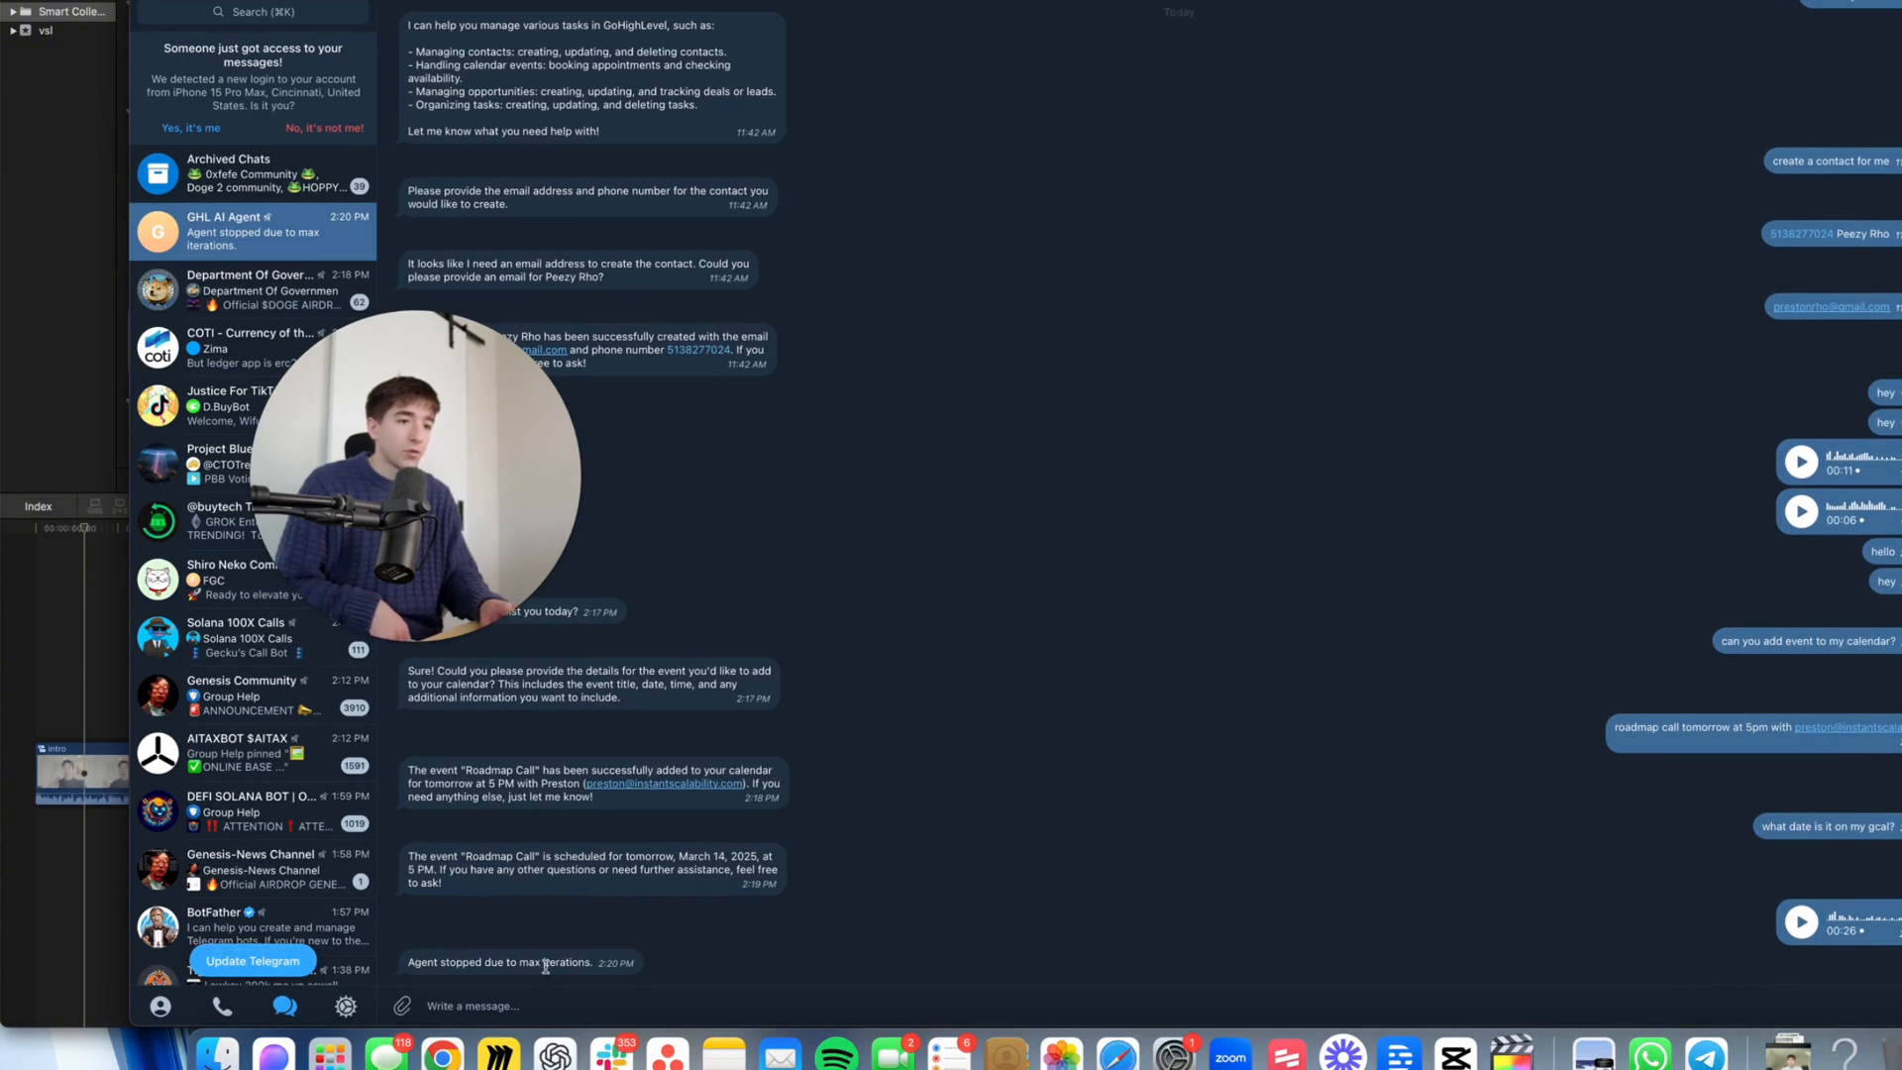
- Ask the agent 'what is that?' about its 'Agent stopped due to max iterations' reply
type("what is that?")
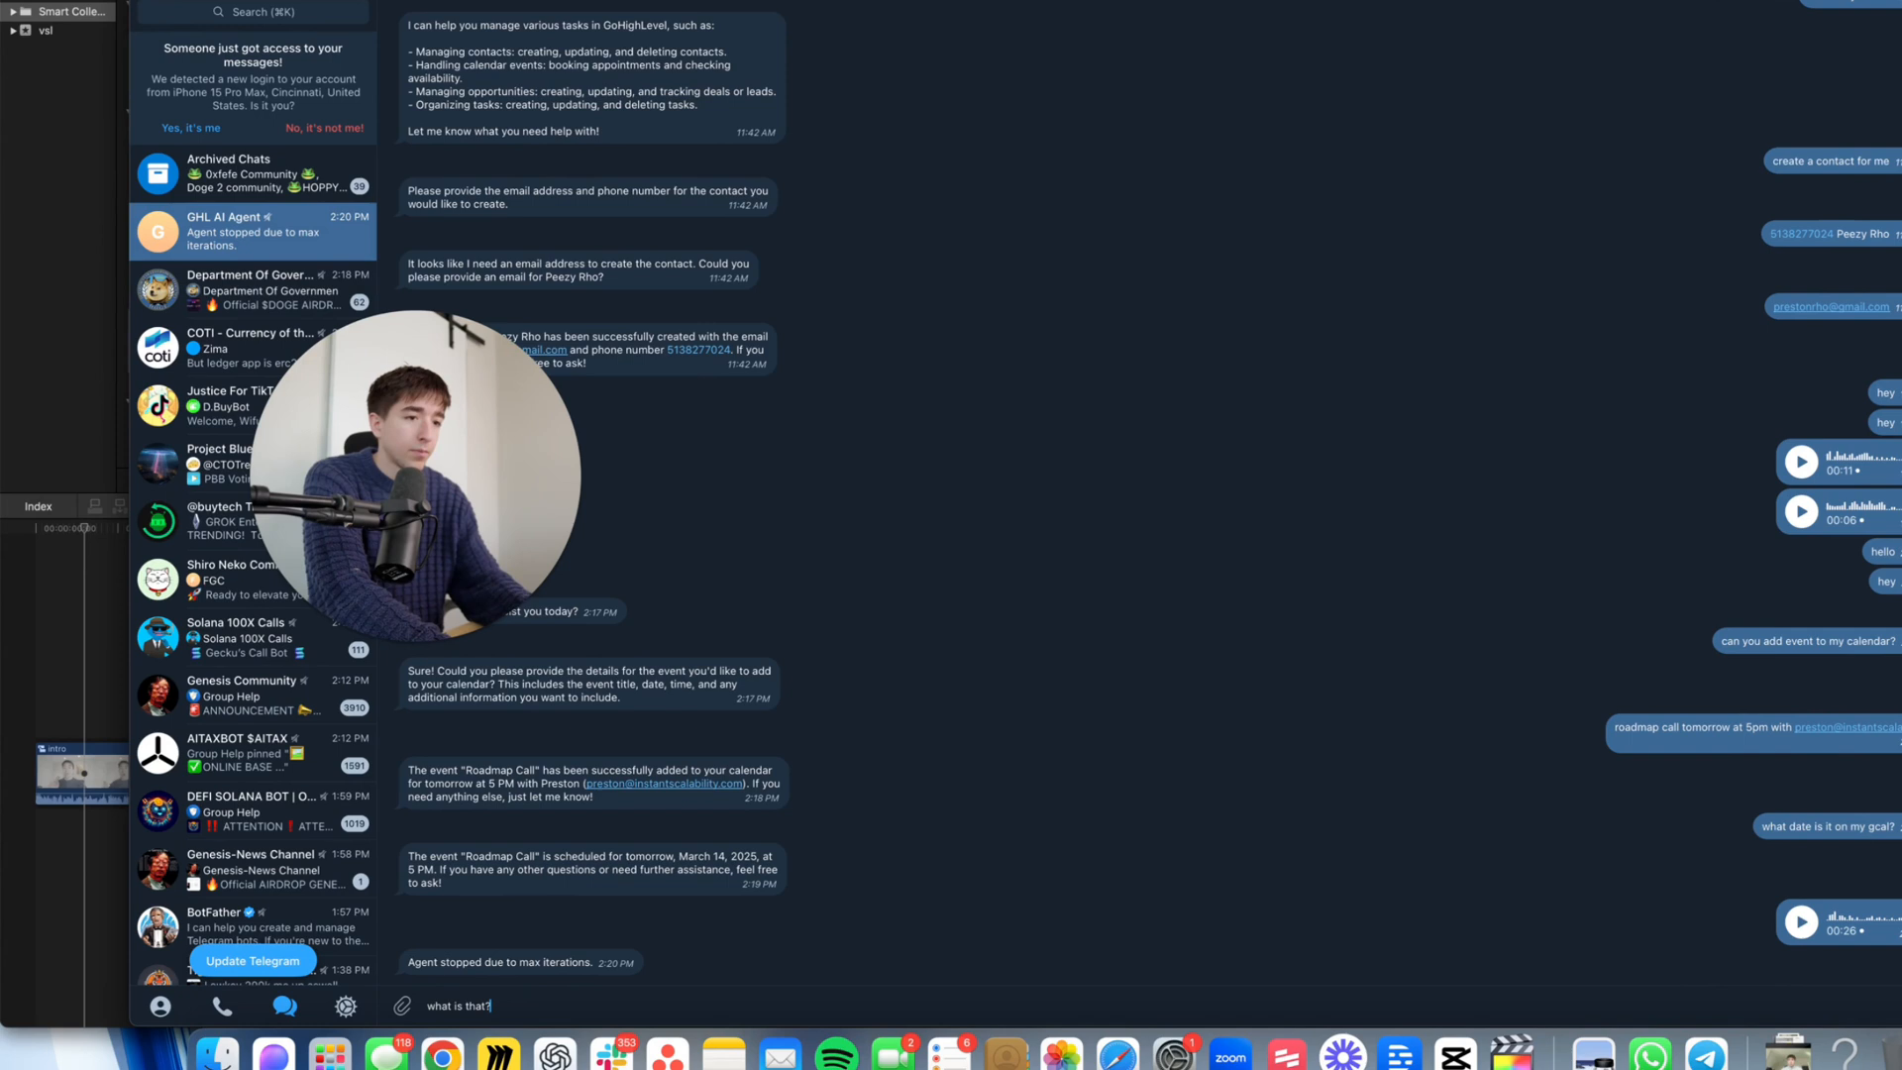
key("Return")
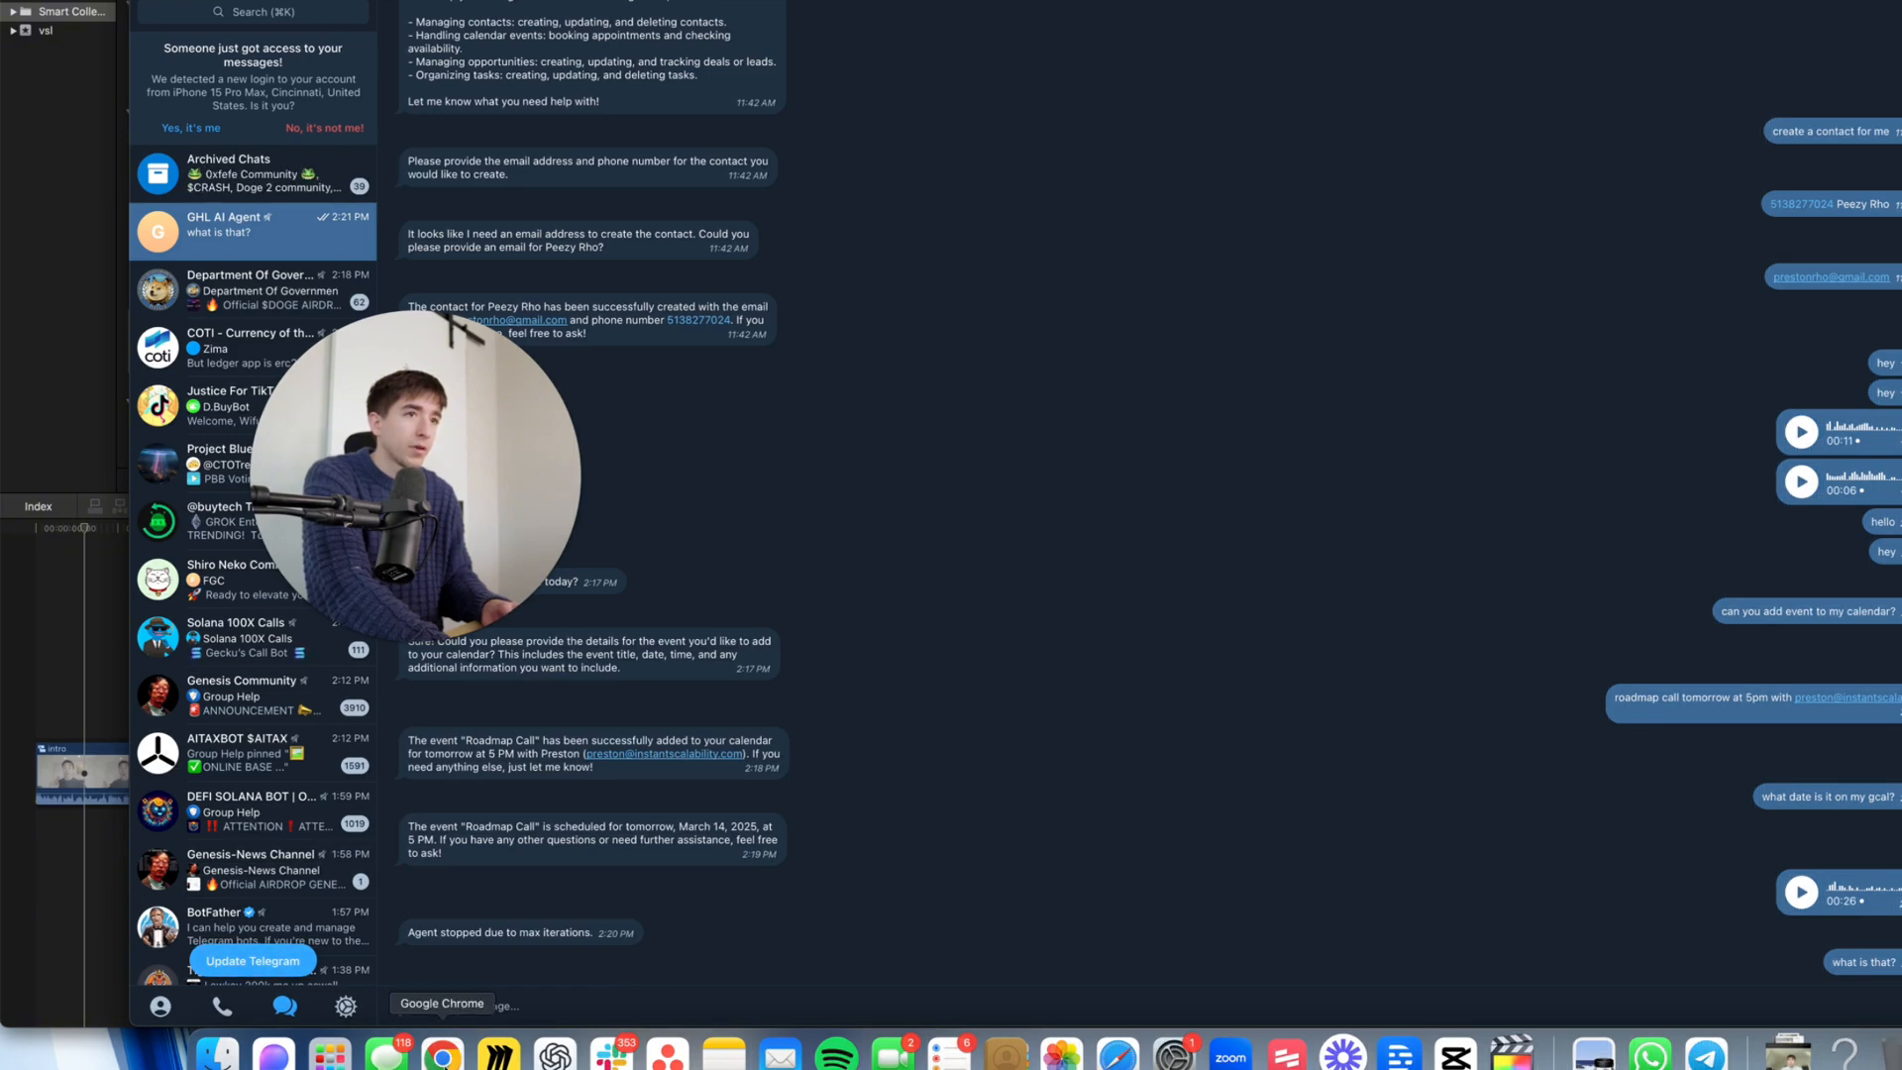
left_click(442, 1056)
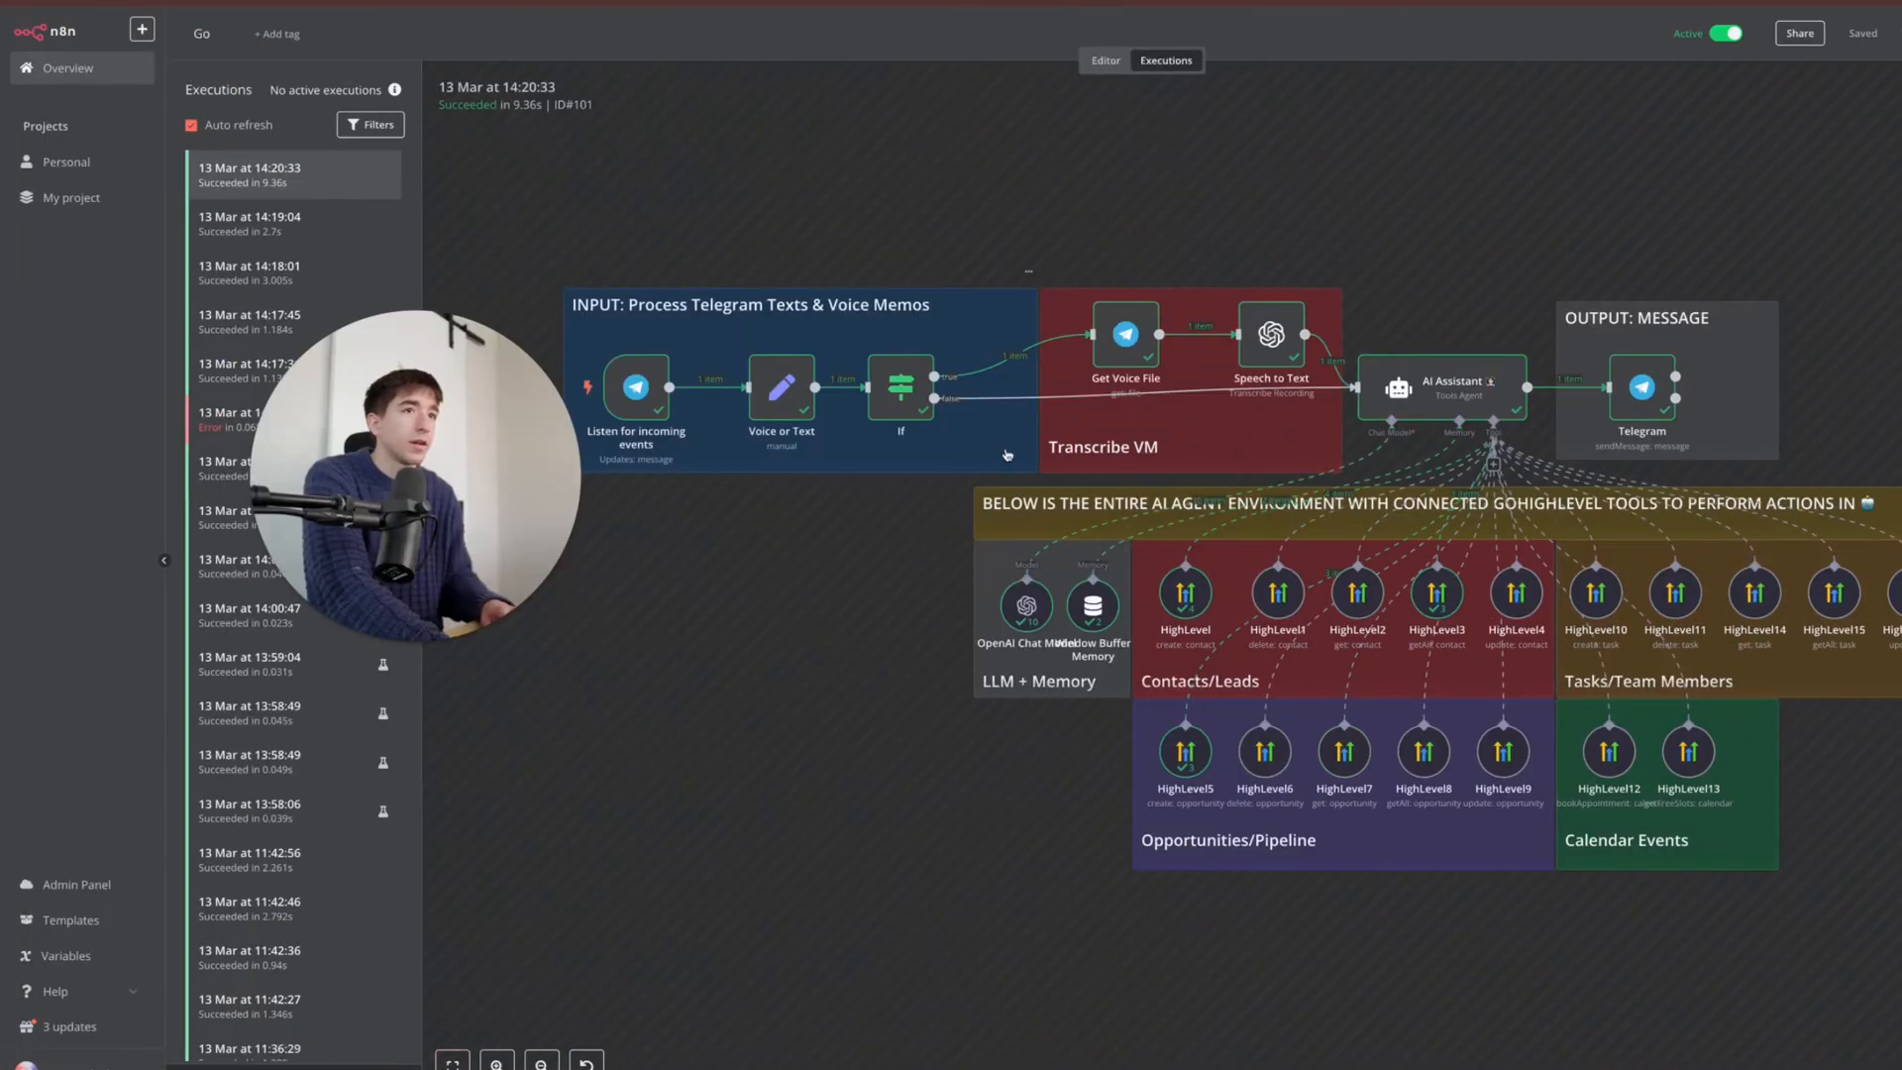
- Watch the follow-up's 14:21:04 execution run until it succeeds in 15.876s
left_click(303, 199)
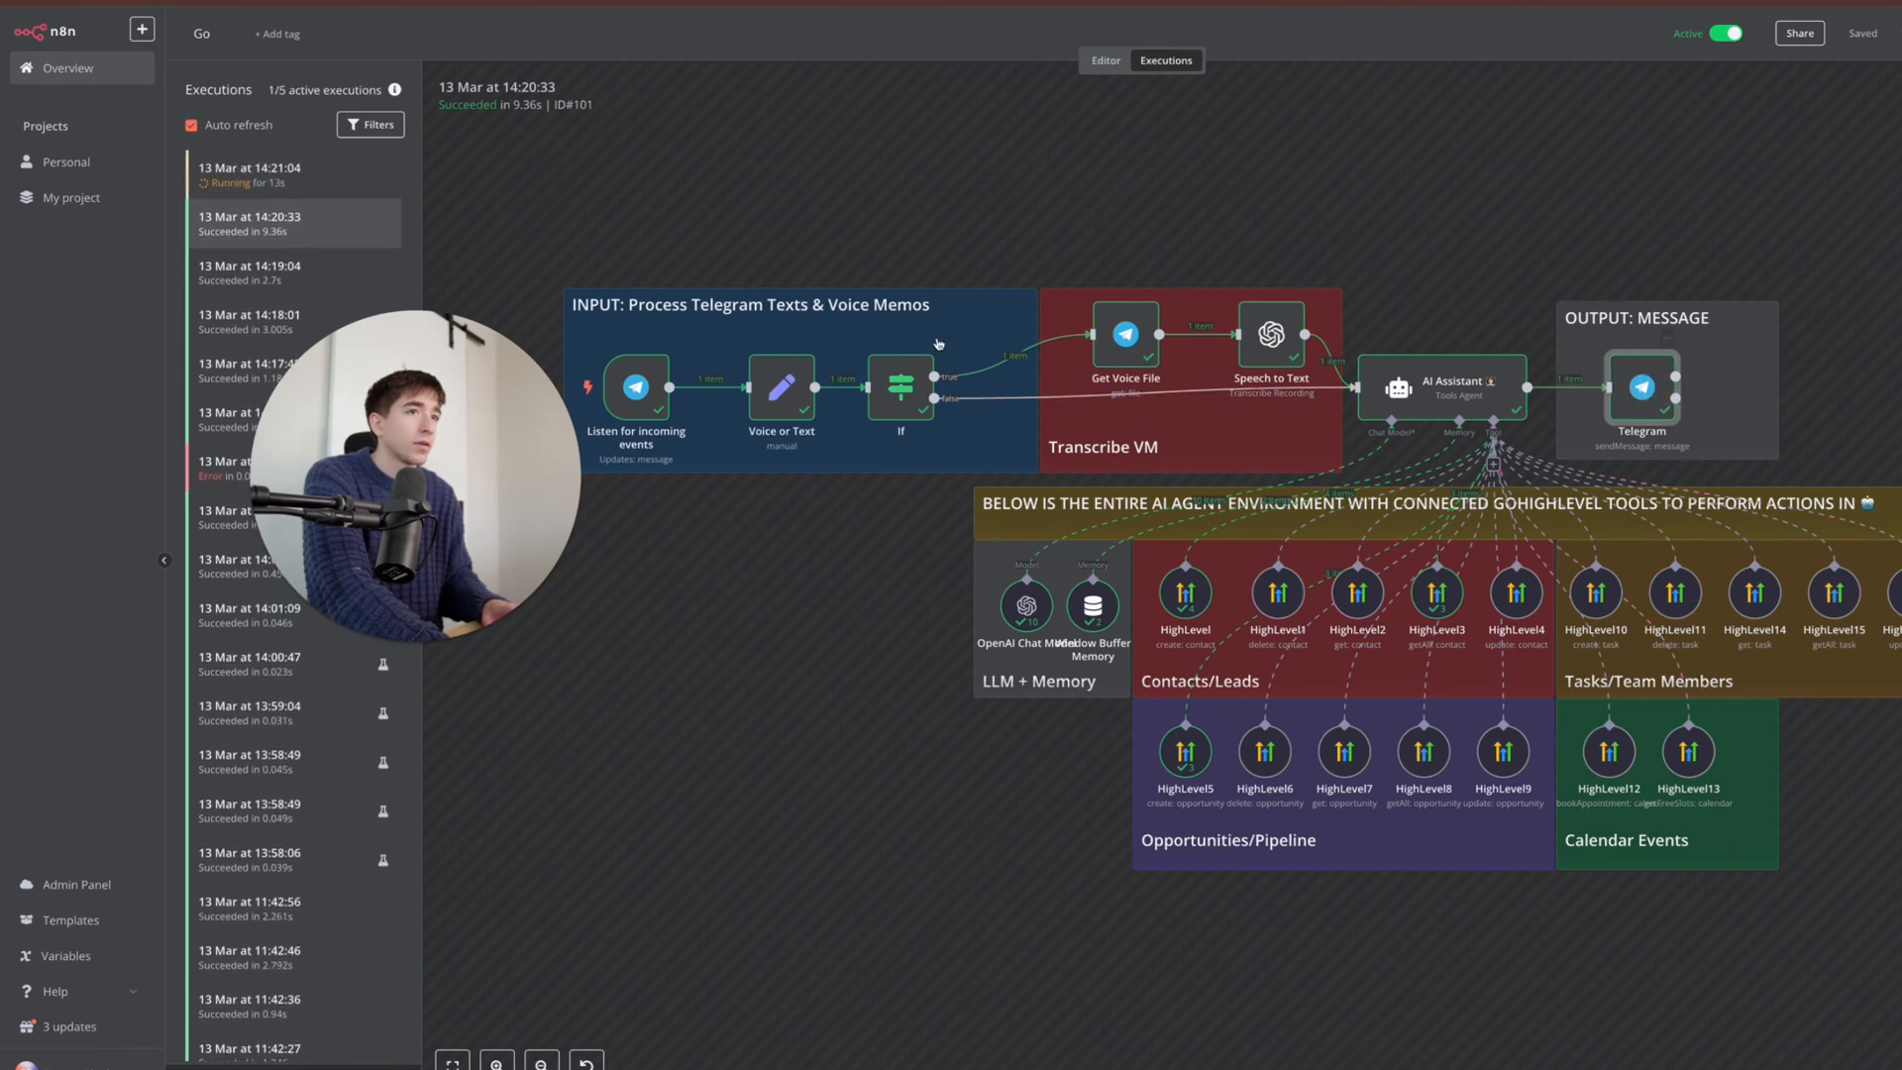
left_click(302, 188)
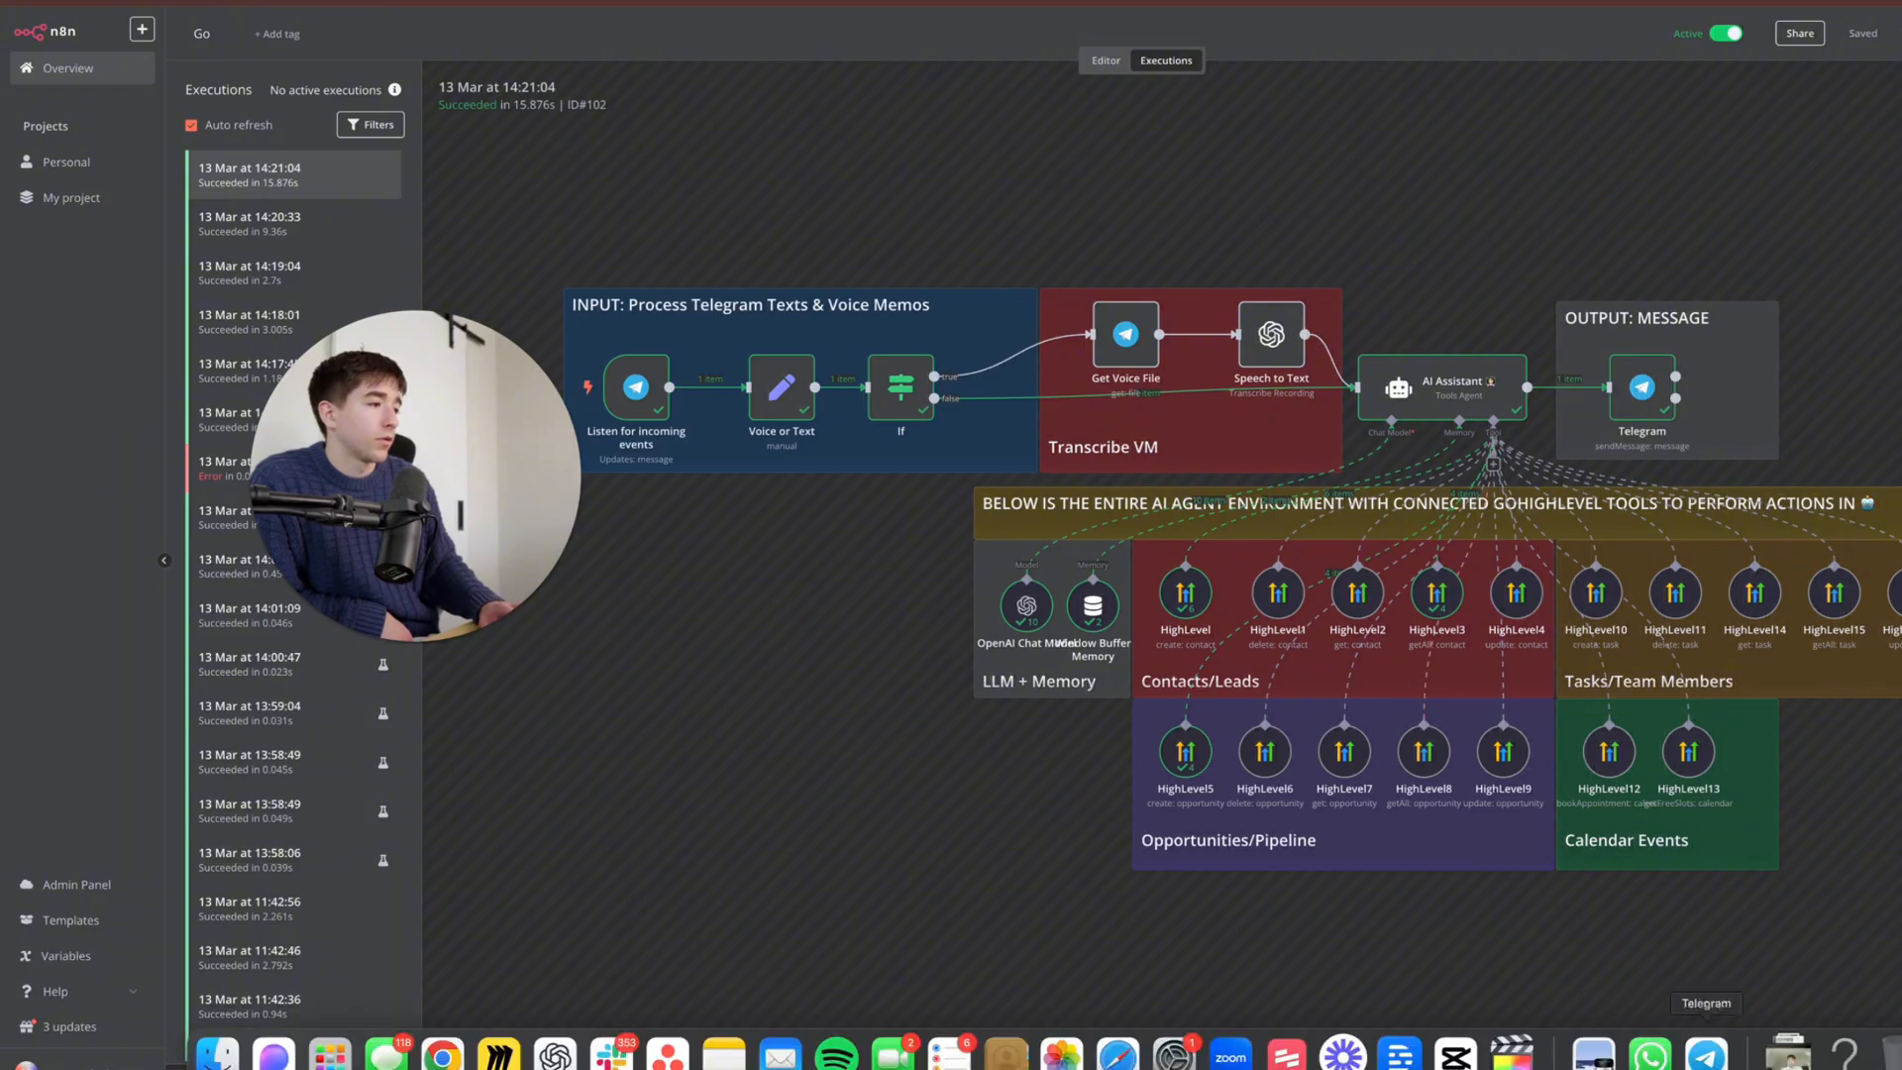
left_click(1706, 1055)
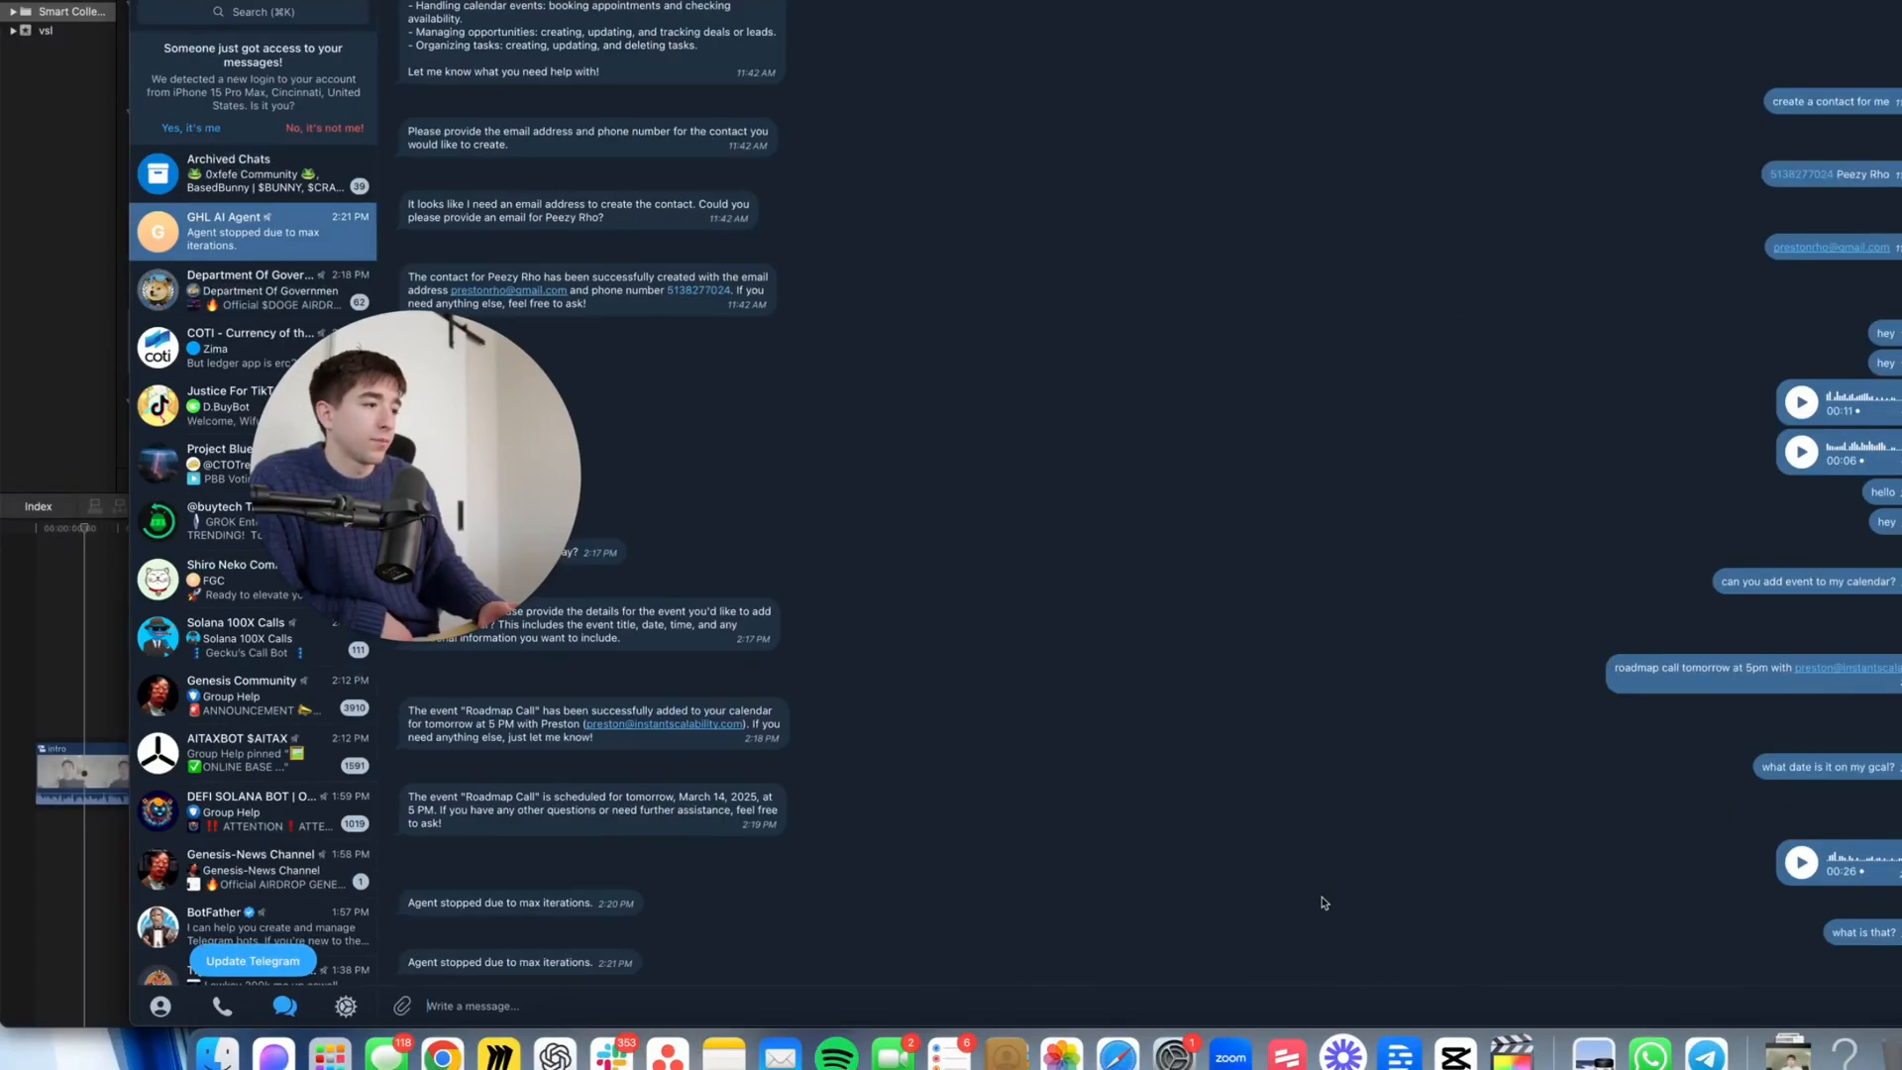
- Read the second max-iterations reply, then return to the n8n workflow desktop
key("ctrl+Right")
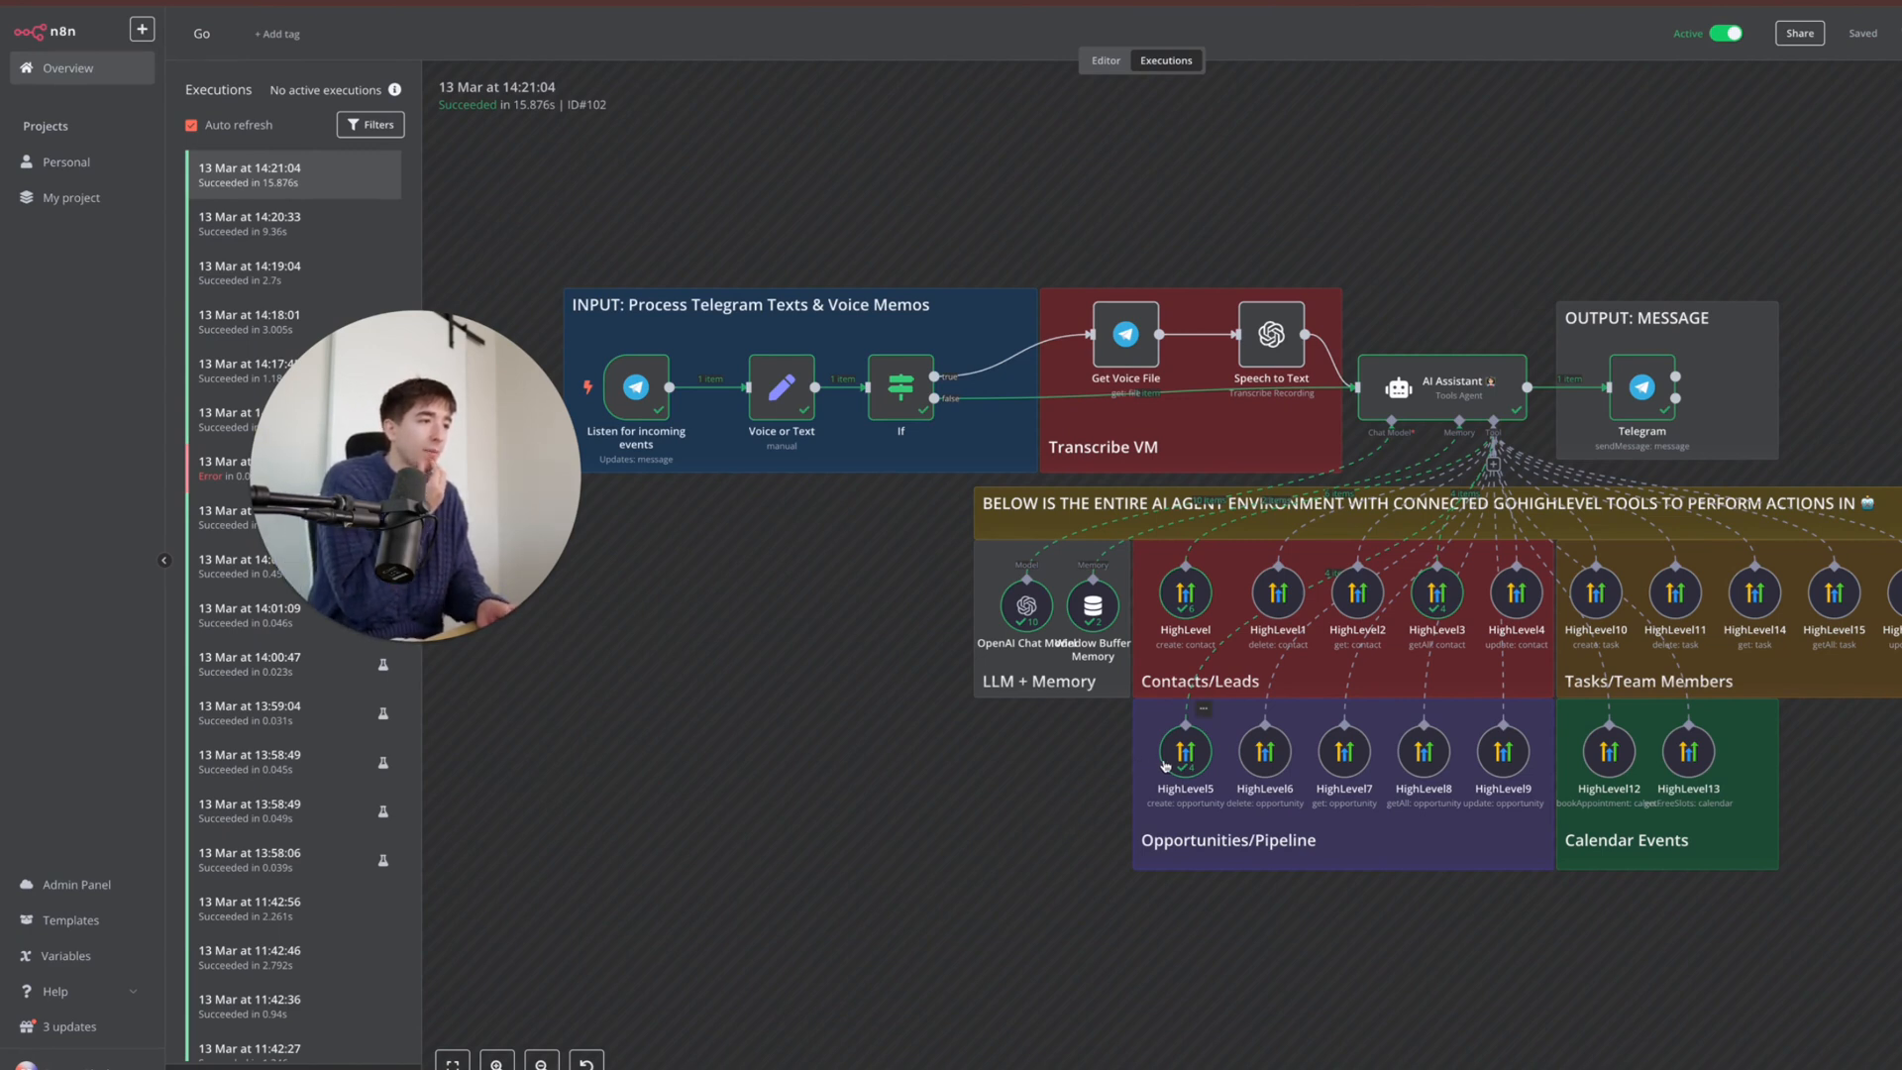
- Look over the finished 14:21:04 run's nodes, then bring the Telegram chat back
mouse_move(1456, 1056)
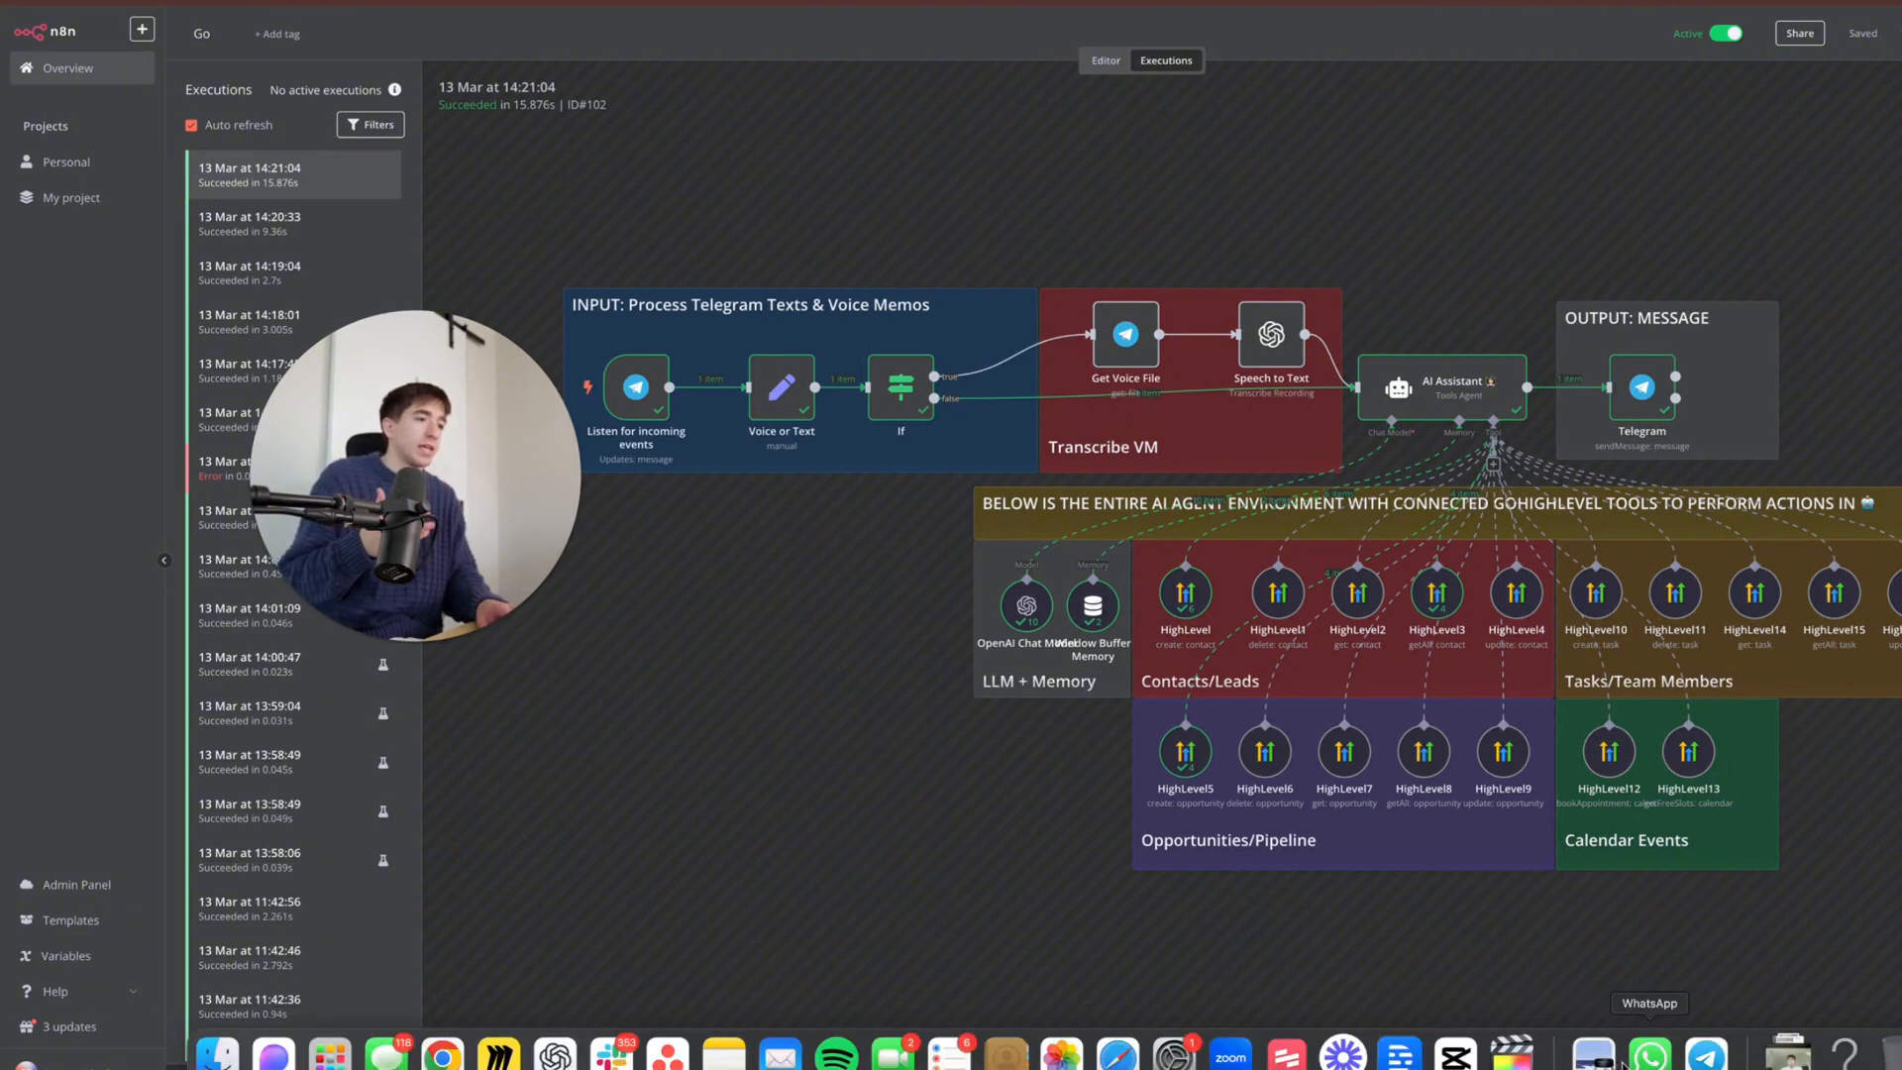
left_click(1706, 1056)
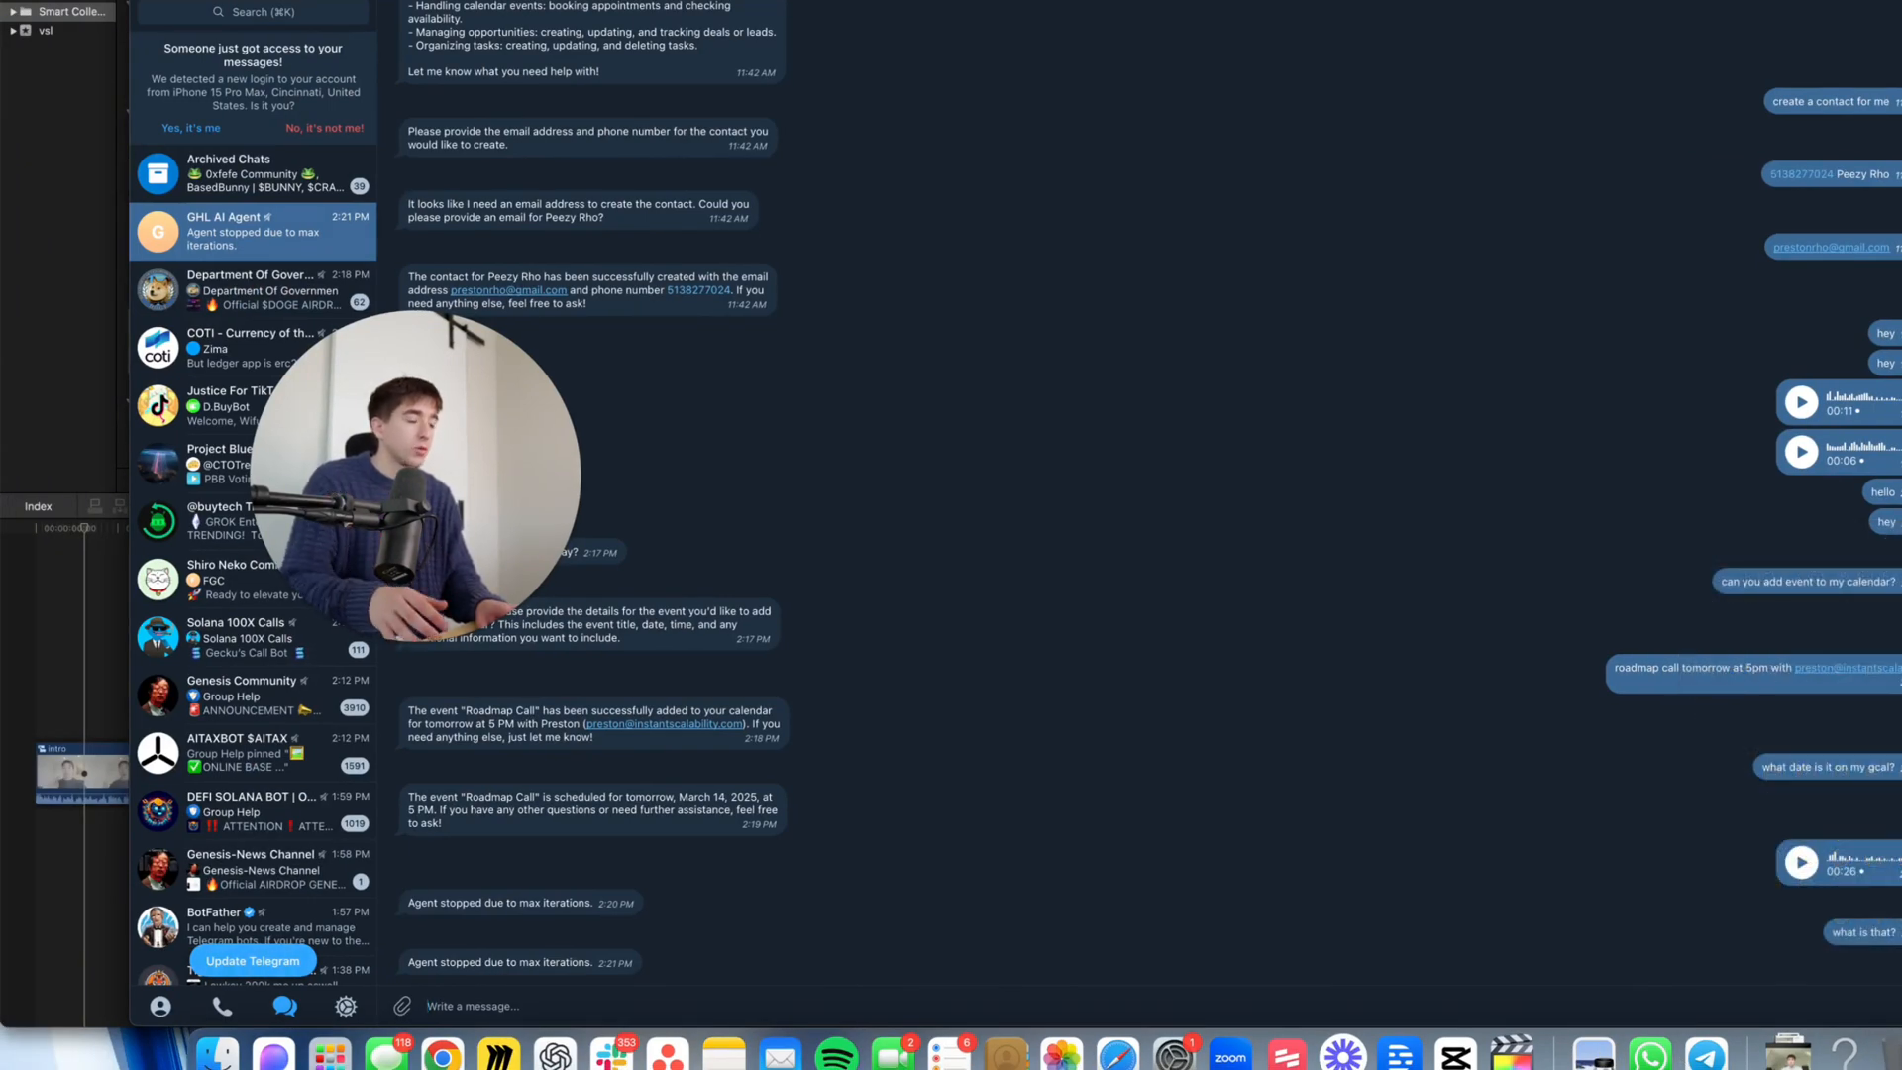
- Record voice messages asking the agent to create a contact with an e-mail and phone number
left_click(1900, 1005)
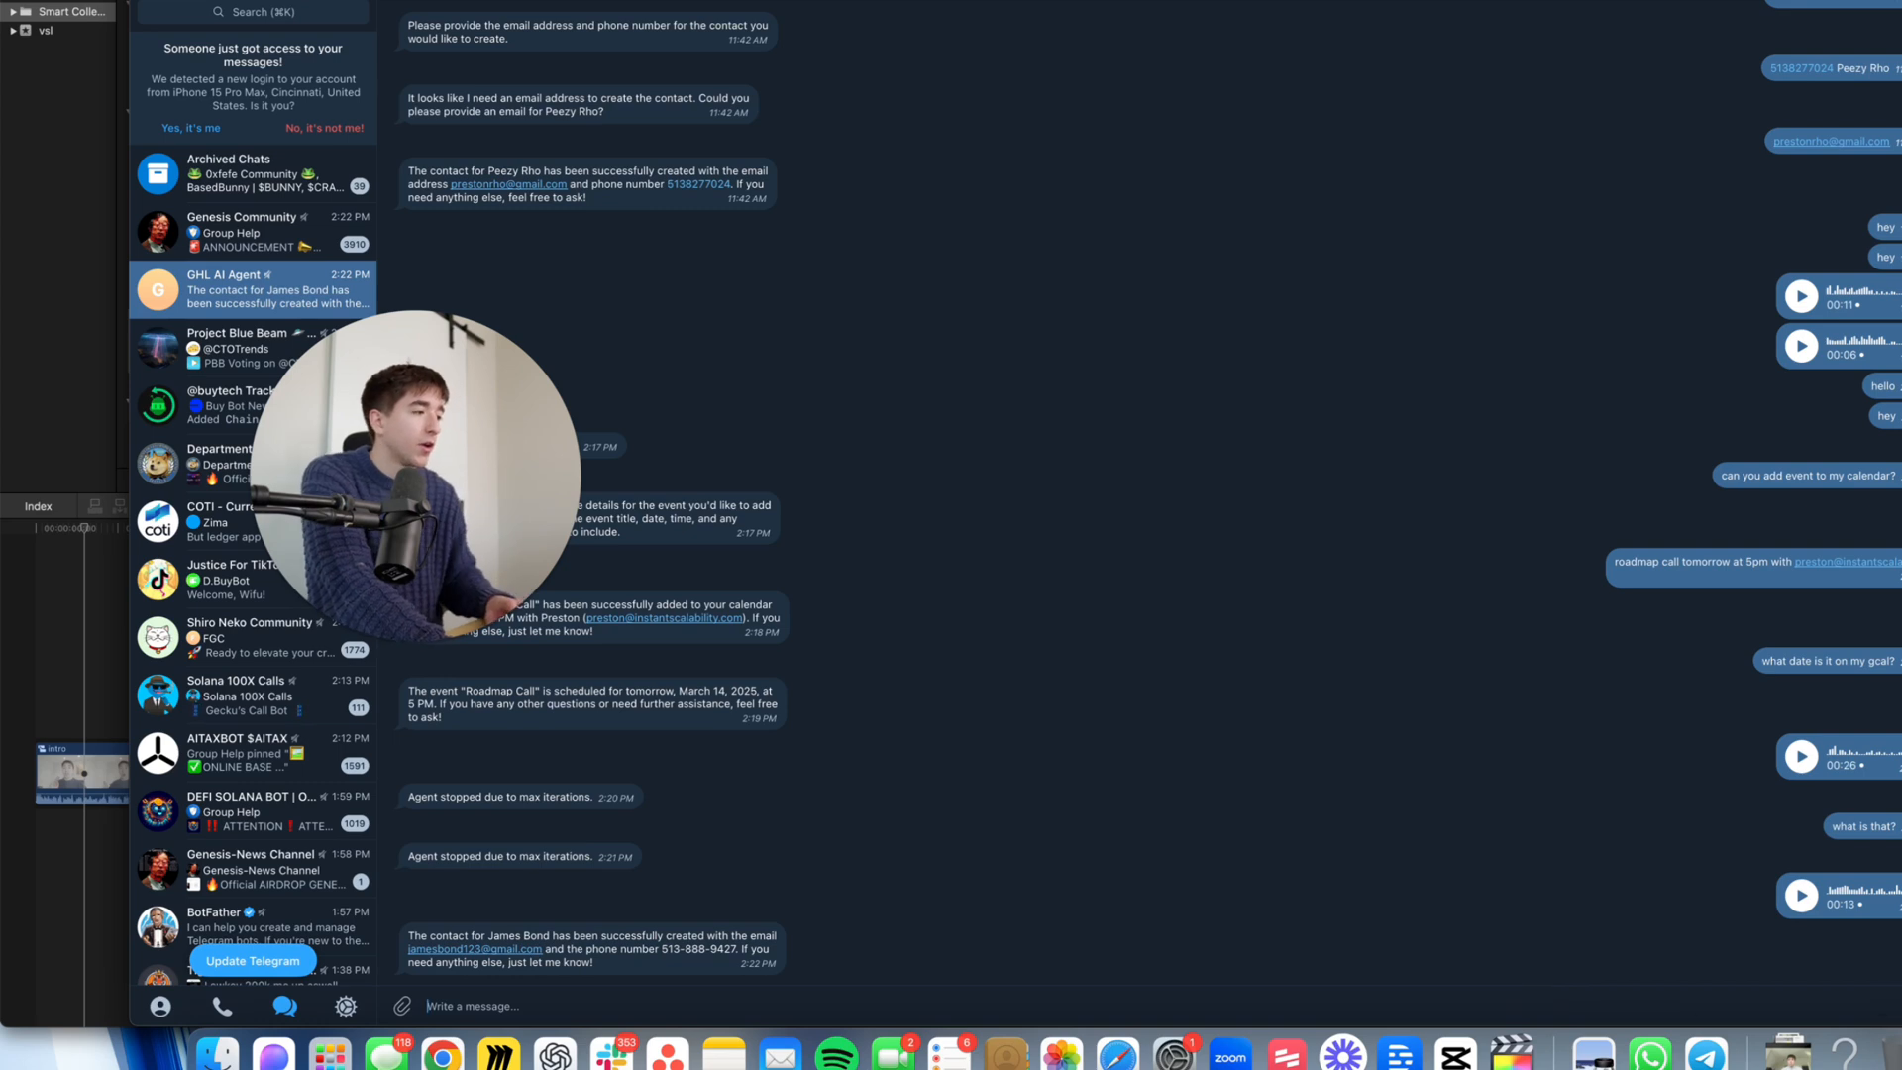
left_click(1899, 1006)
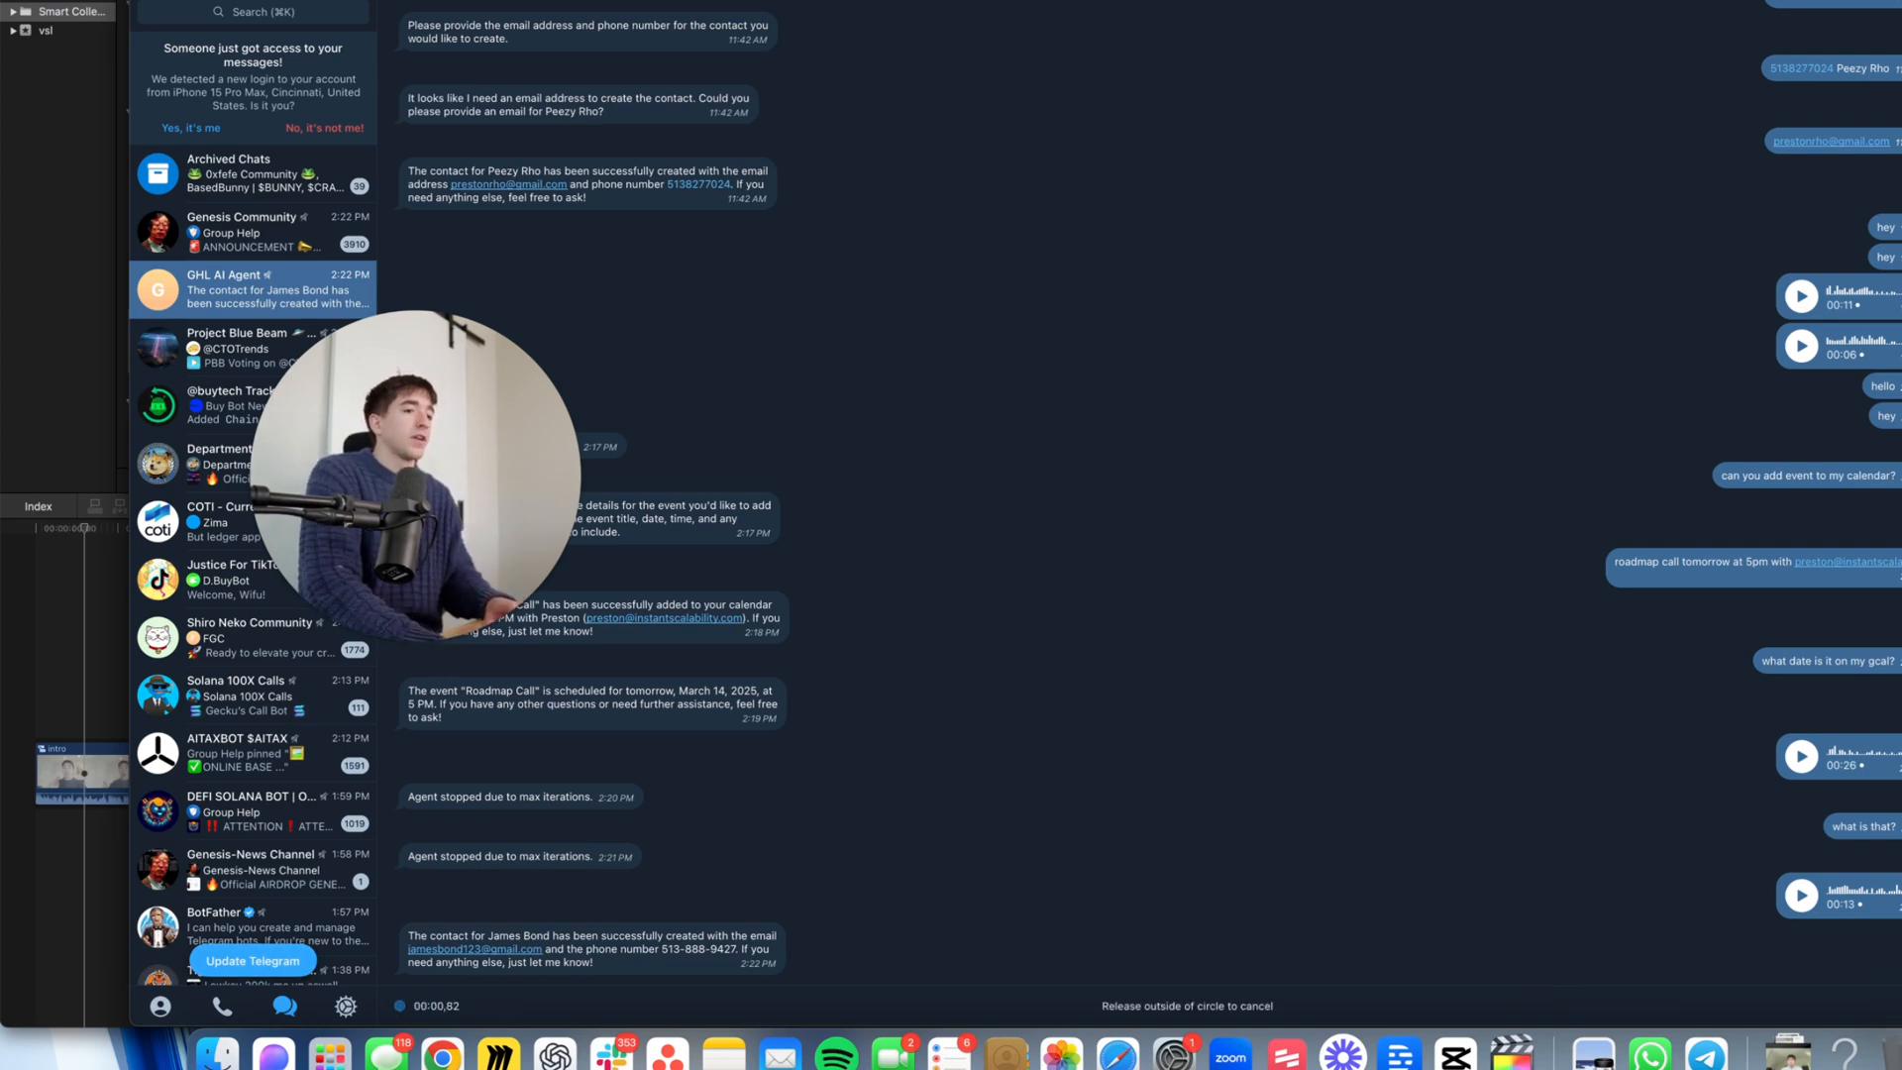